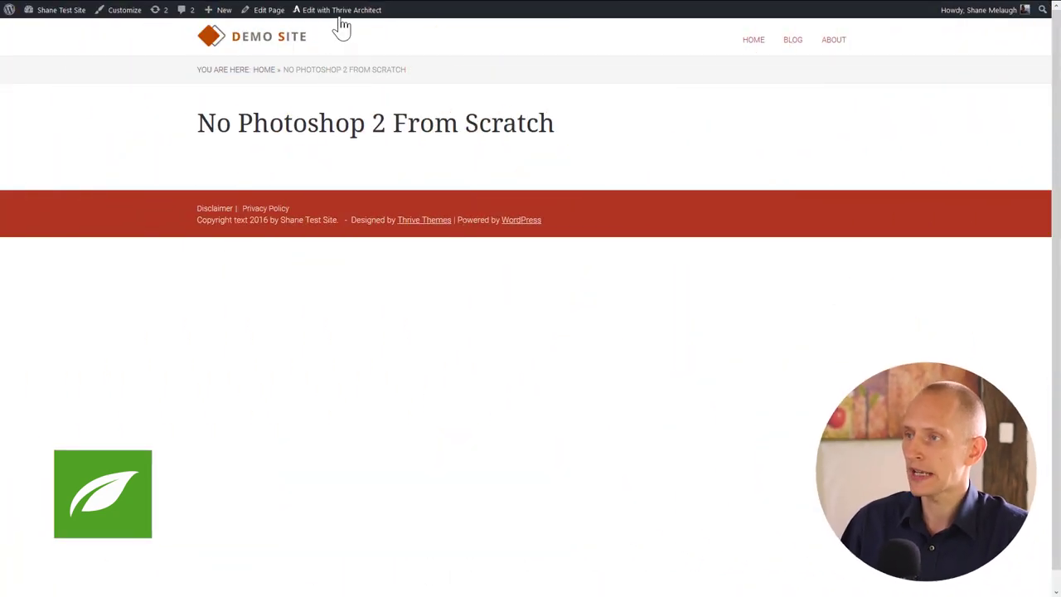
# - Open the "No Photoshop 2 From Scratch" page in Thrive Architect and load the Blank Page – Styled landing page template
pyautogui.click(341, 16)
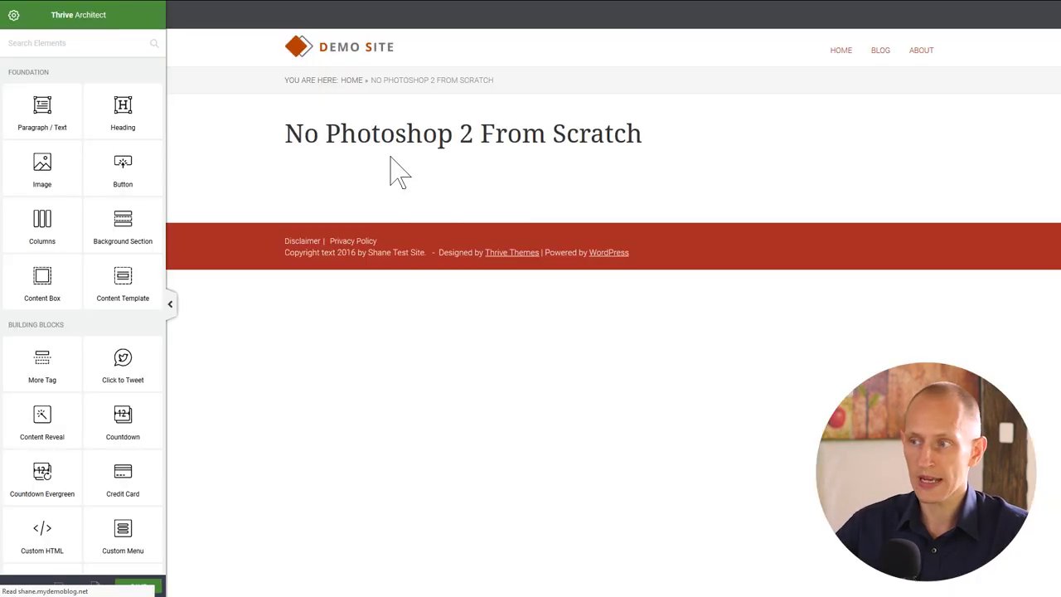
pyautogui.click(98, 587)
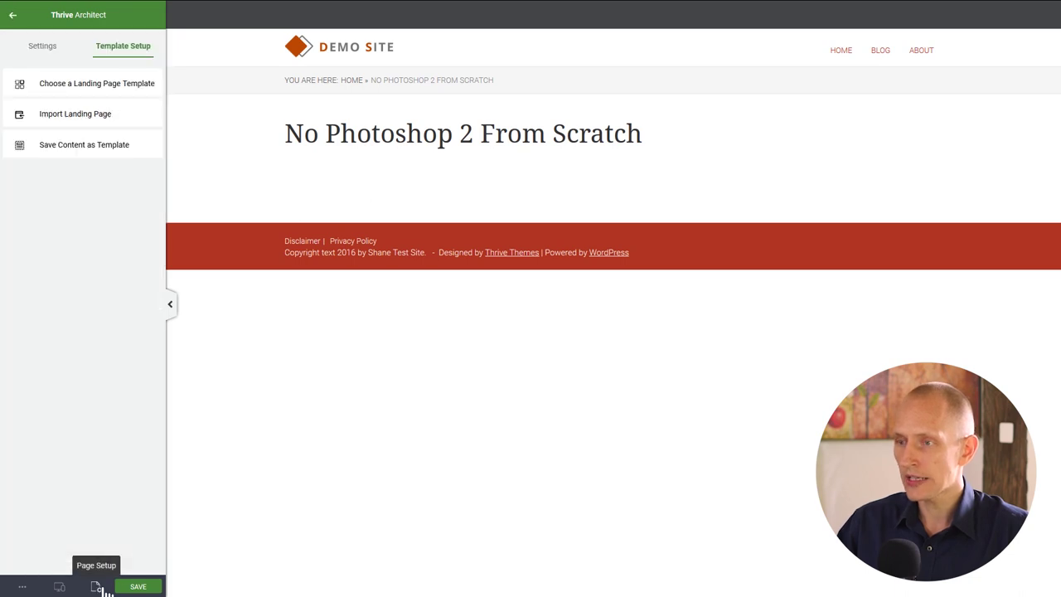
pyautogui.click(108, 91)
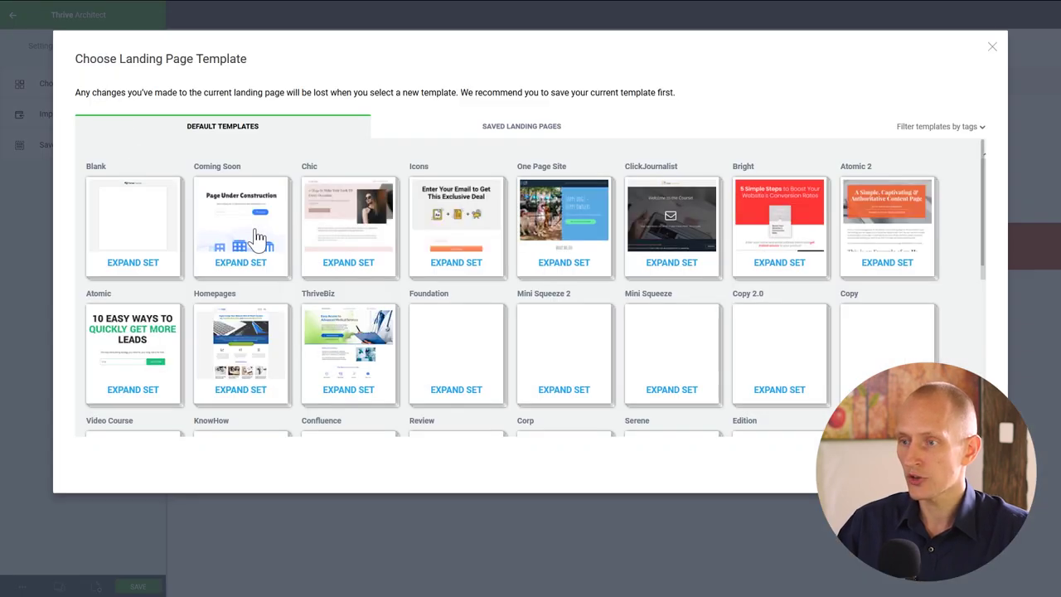
pyautogui.click(149, 253)
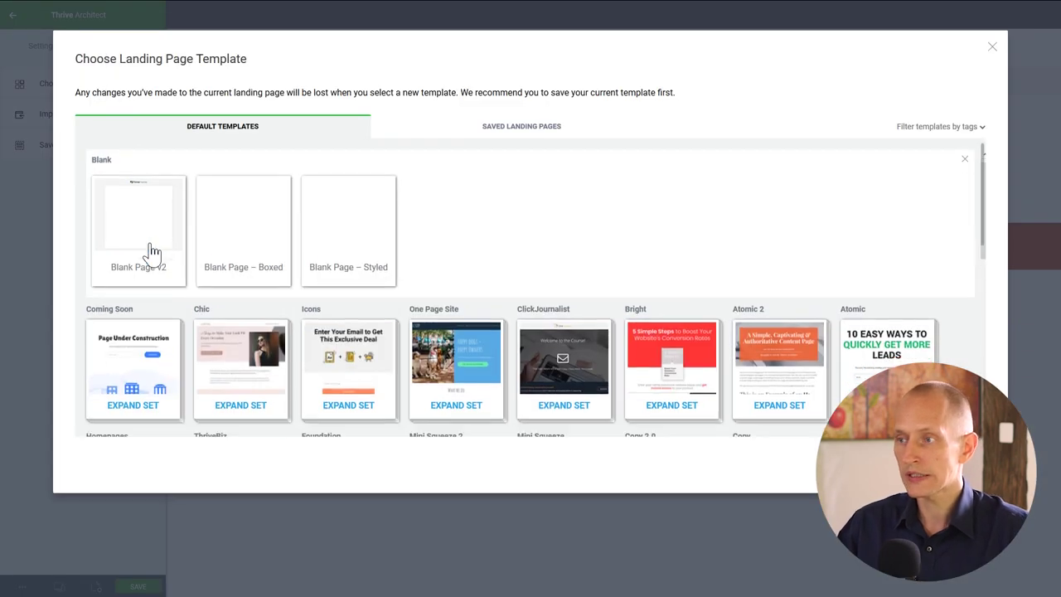
pyautogui.click(350, 224)
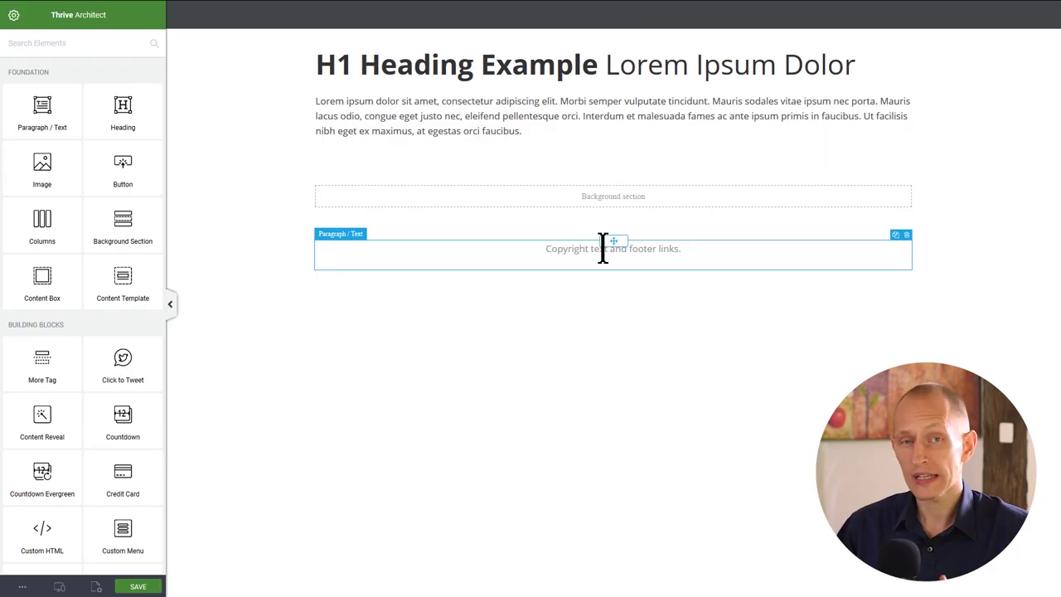
# - Try #d60404 as the text colour of the lorem ipsum paragraph and add that red to the favourite colours
pyautogui.click(556, 115)
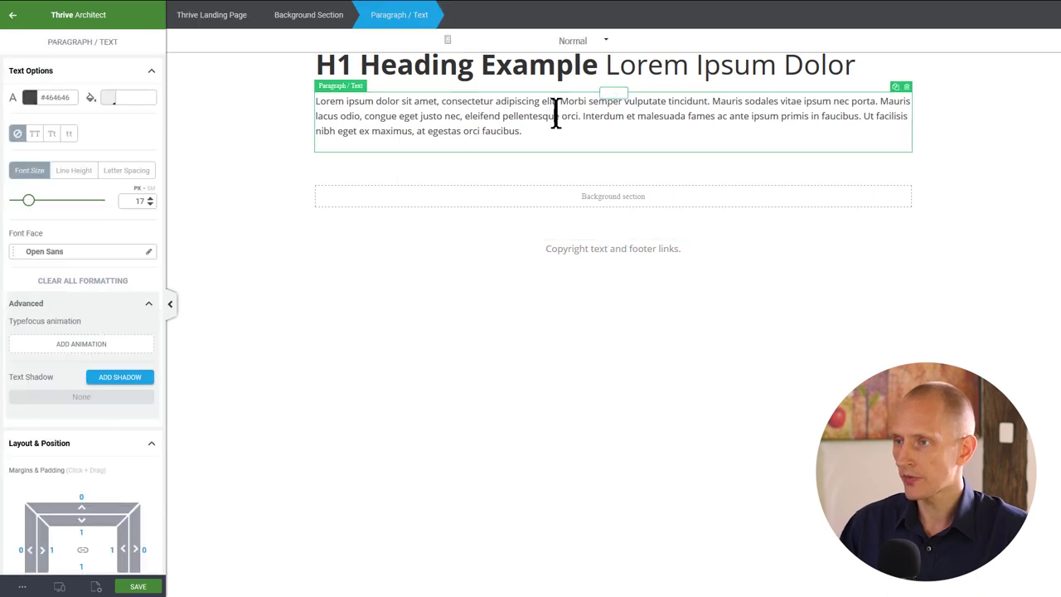
pyautogui.click(32, 98)
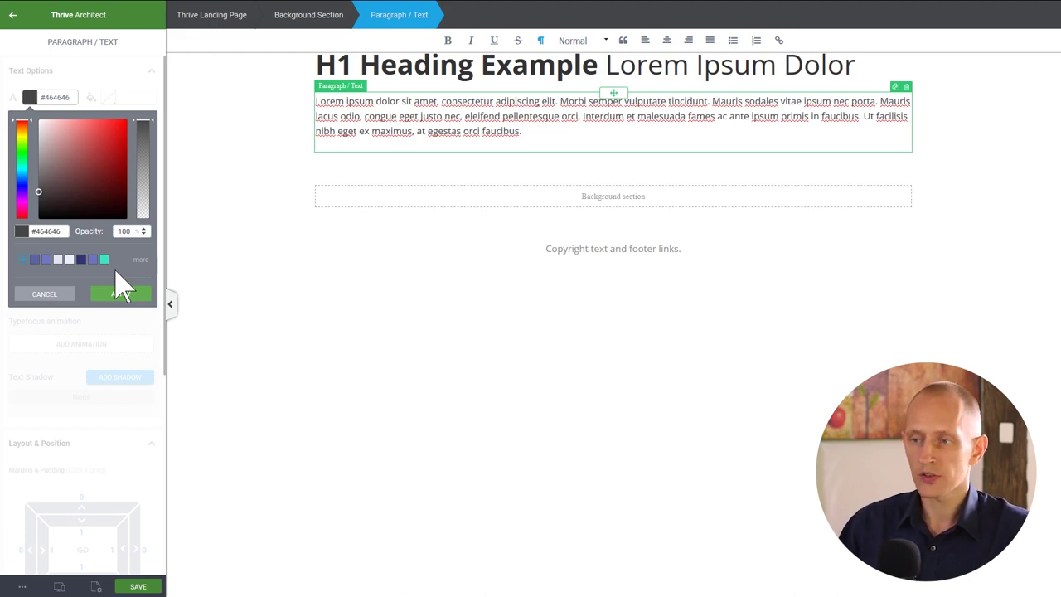
pyautogui.click(91, 172)
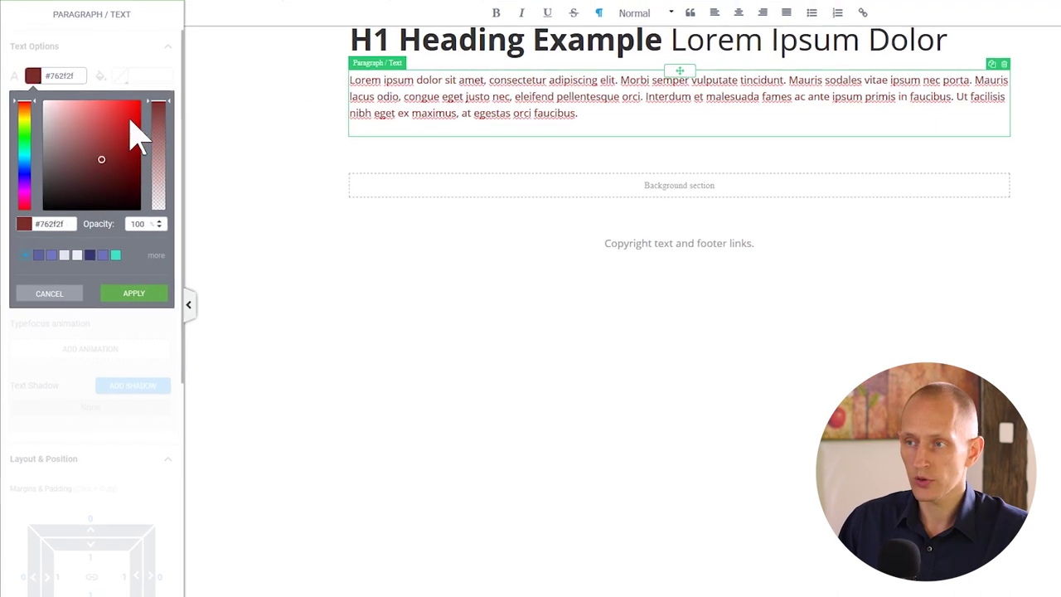
pyautogui.click(136, 118)
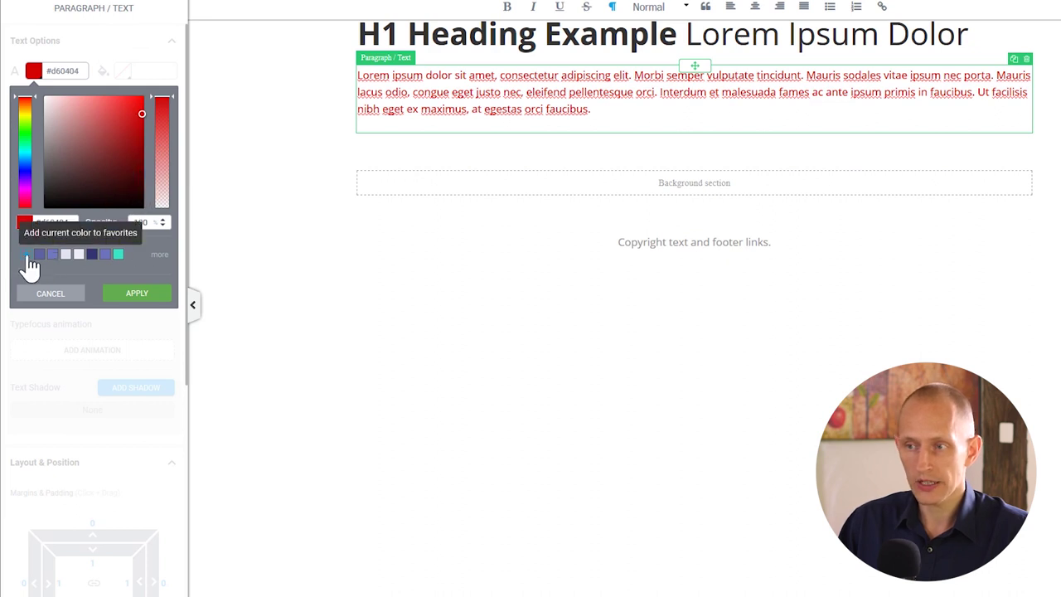
pyautogui.click(27, 257)
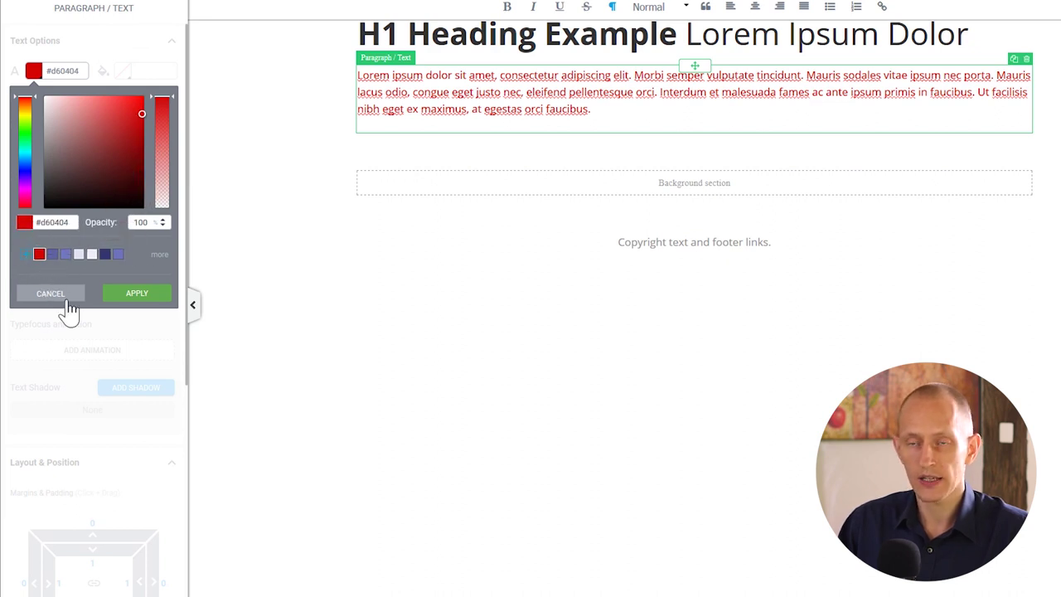
# - Remove the red #d60404 from the favourite colours and discard the paragraph's text colour change
pyautogui.click(157, 255)
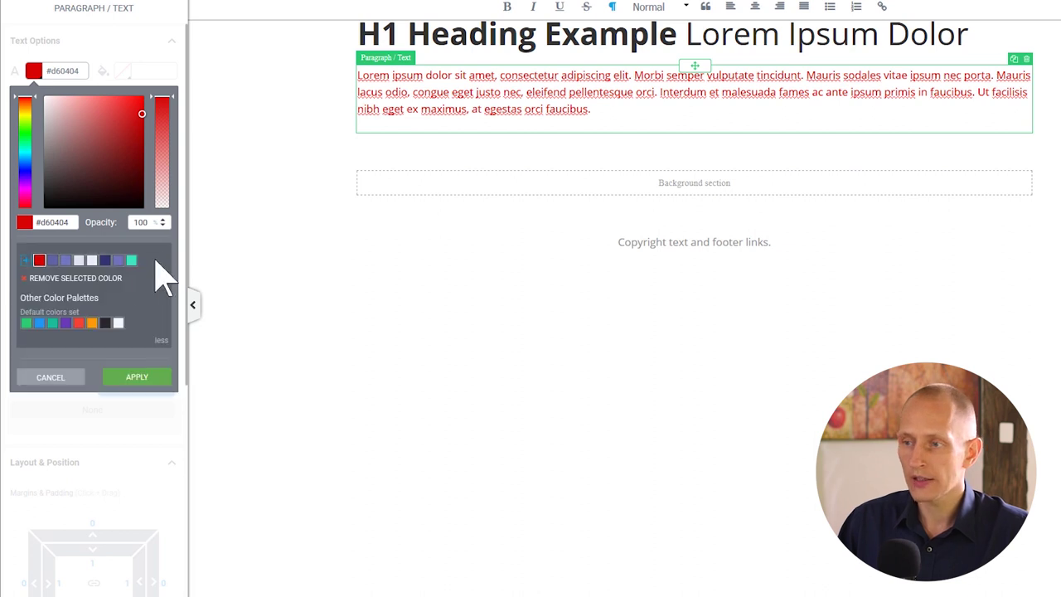
pyautogui.click(35, 279)
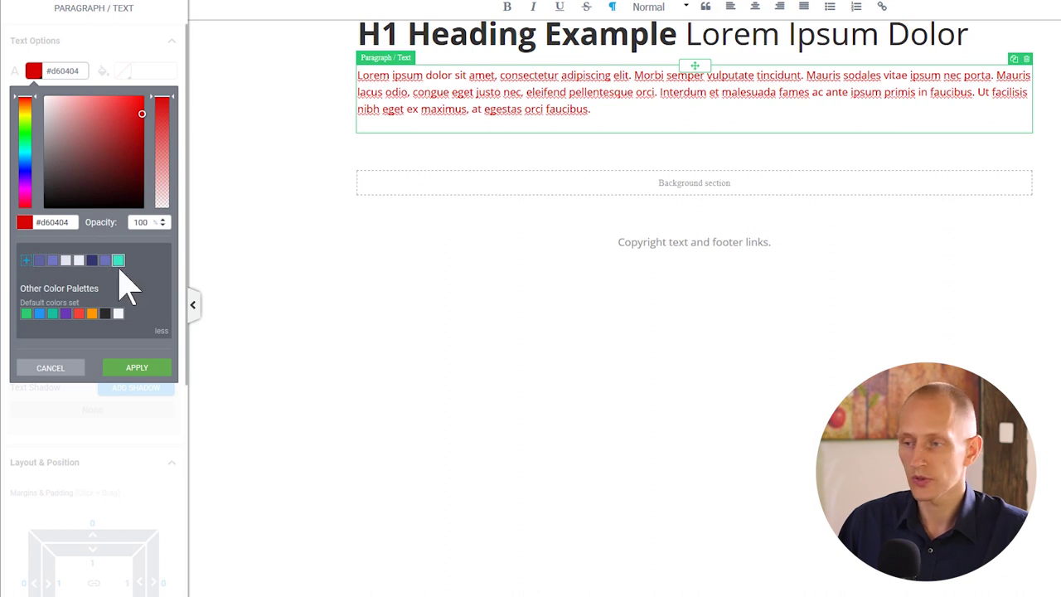
pyautogui.click(161, 330)
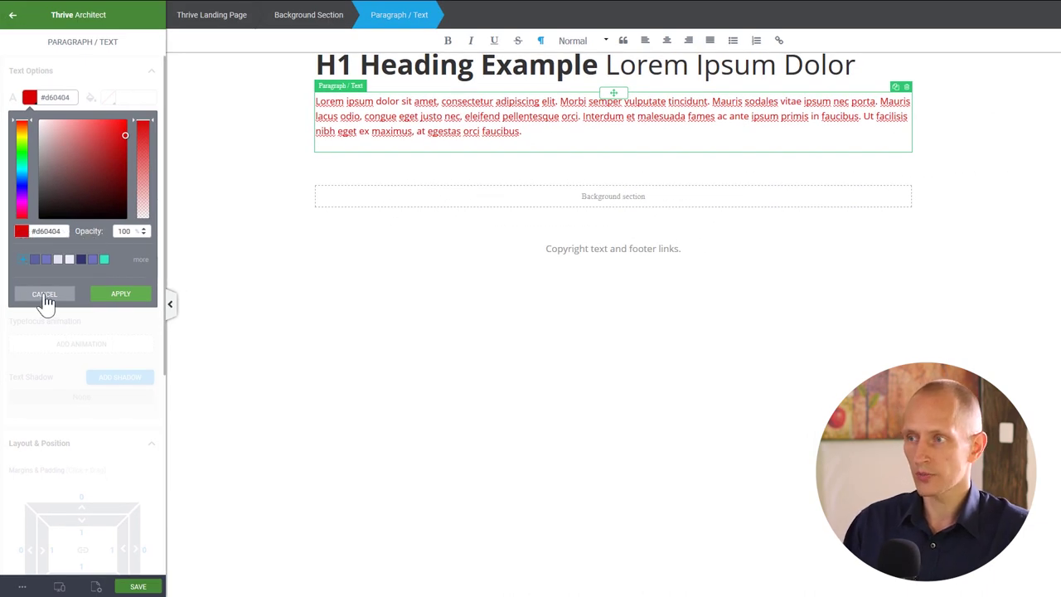
pyautogui.click(44, 295)
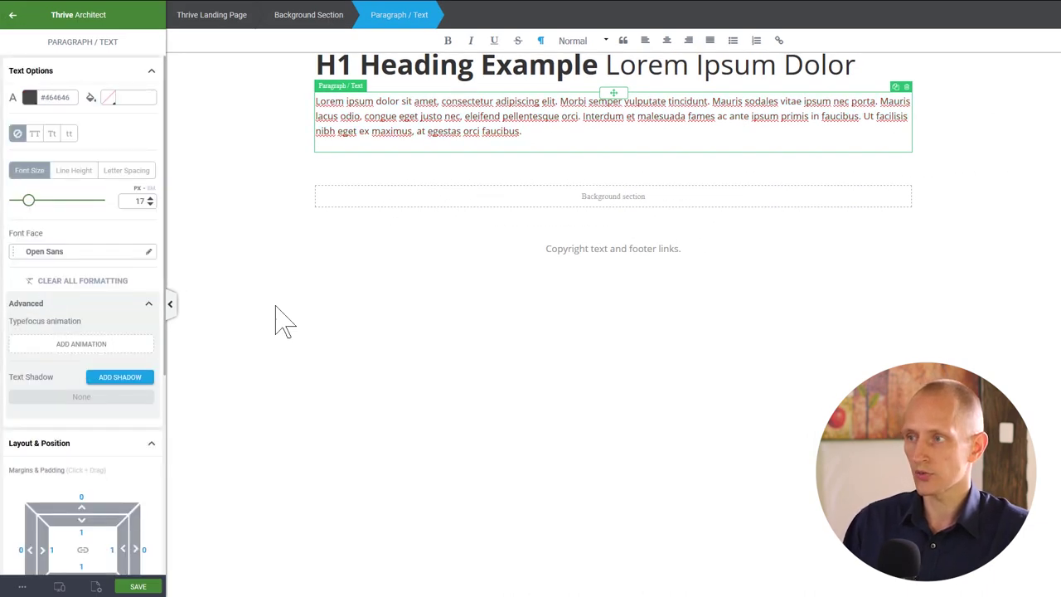
# - Open the landing page's global text formats for editing and select all headings together
pyautogui.click(274, 156)
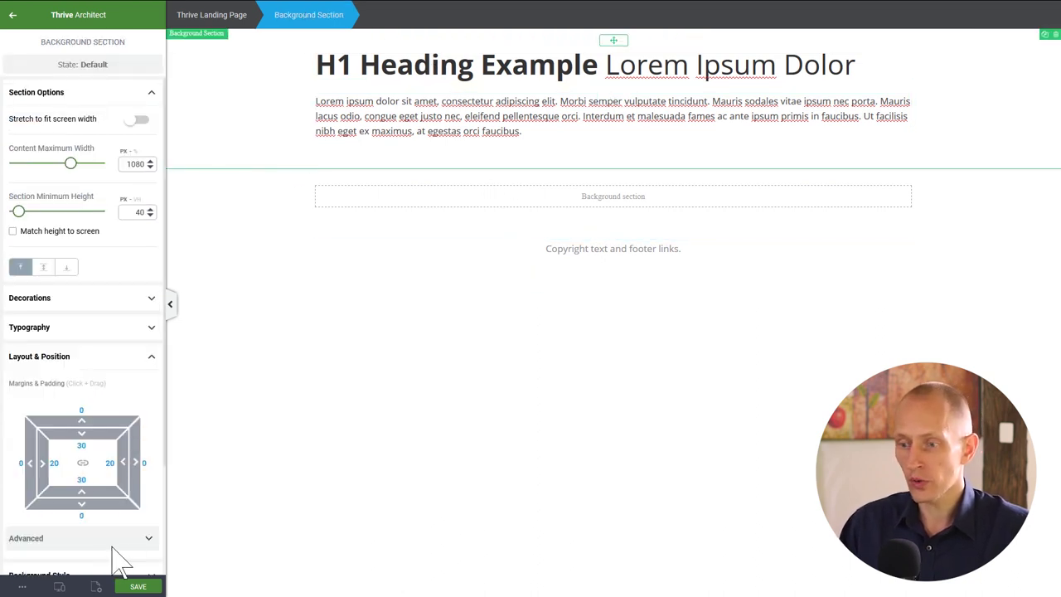
pyautogui.click(221, 18)
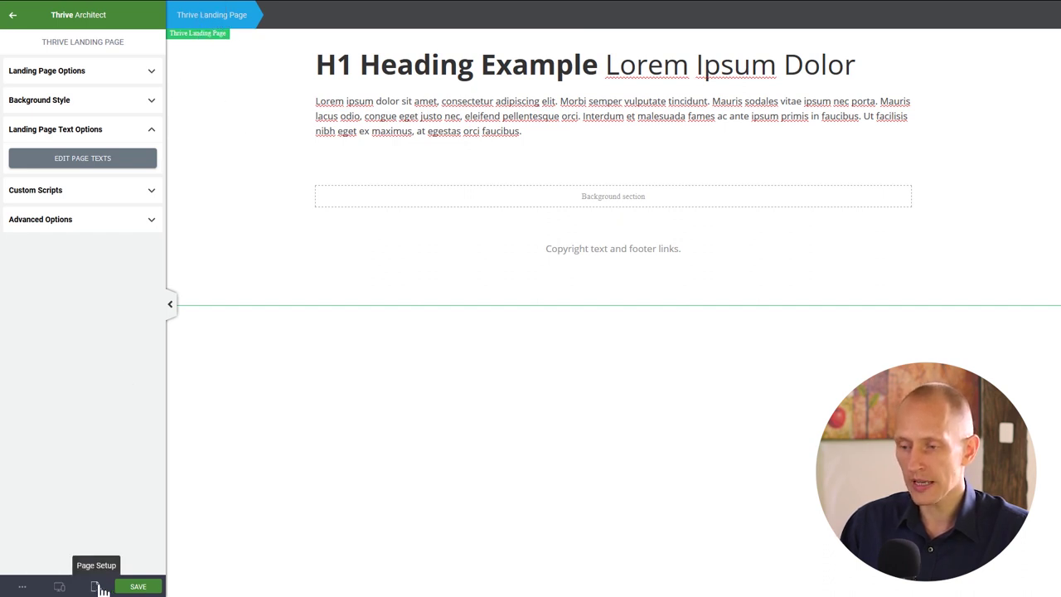
pyautogui.click(73, 162)
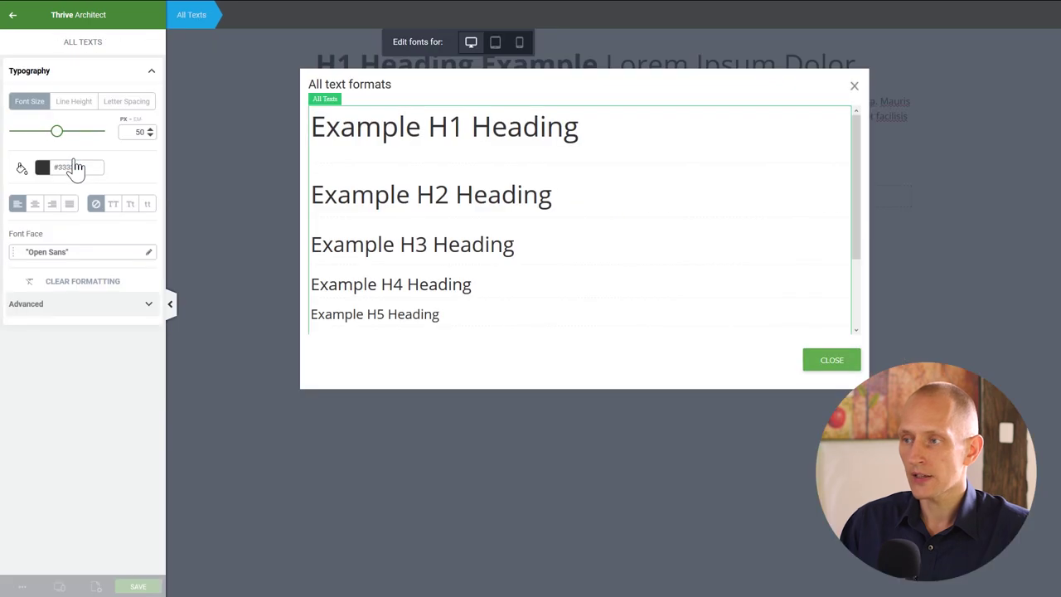
pyautogui.click(448, 144)
pyautogui.click(249, 17)
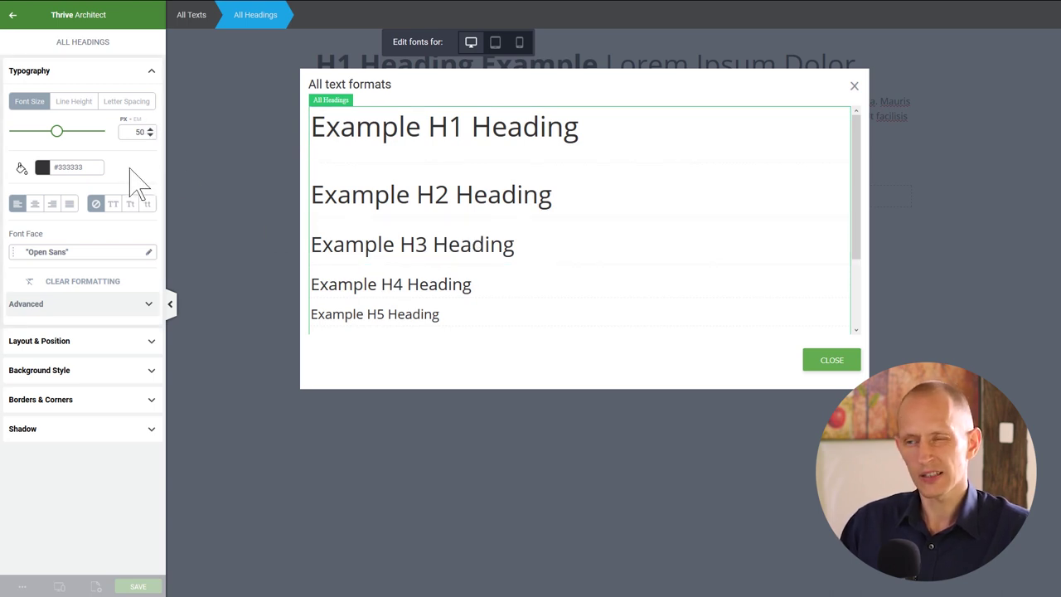
# - Set the font of all headings to the Google font Neuton, regular weight 300 and bold 700, including the italic version
pyautogui.click(50, 254)
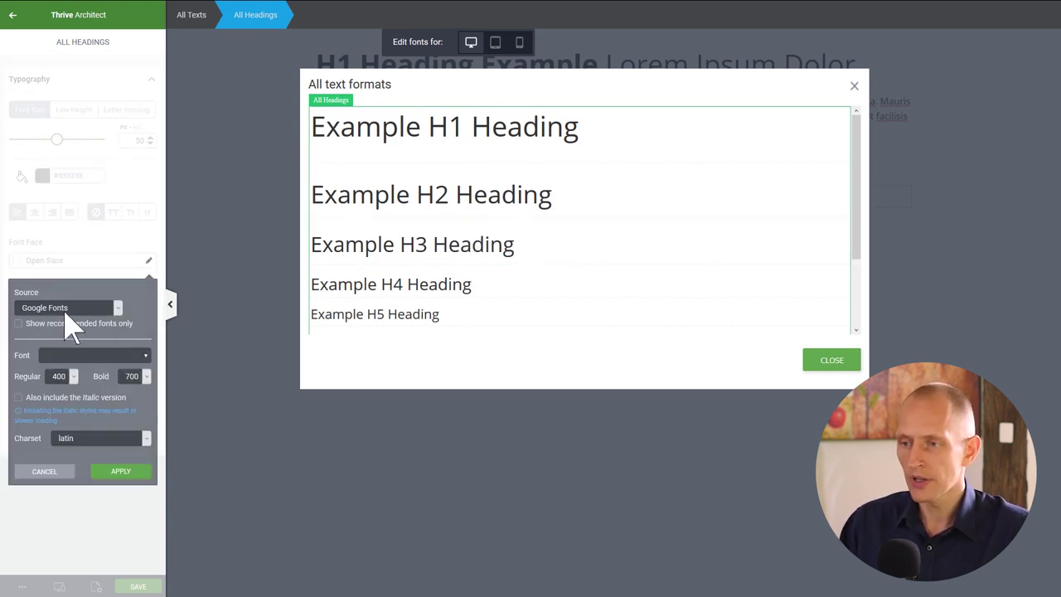
pyautogui.click(66, 356)
pyautogui.write('neut')
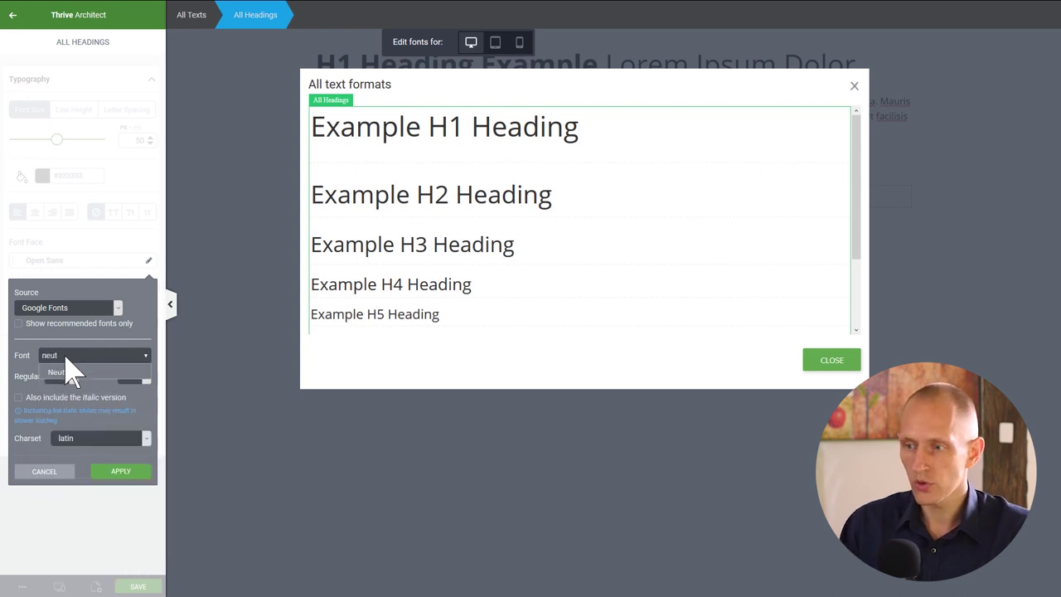
pyautogui.click(75, 378)
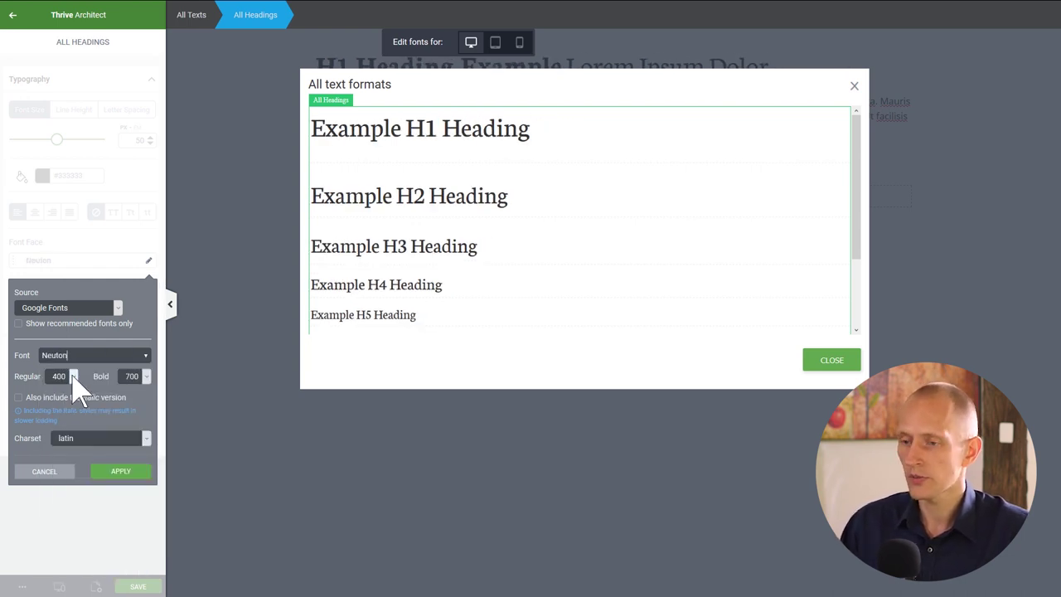
pyautogui.click(74, 376)
pyautogui.click(67, 411)
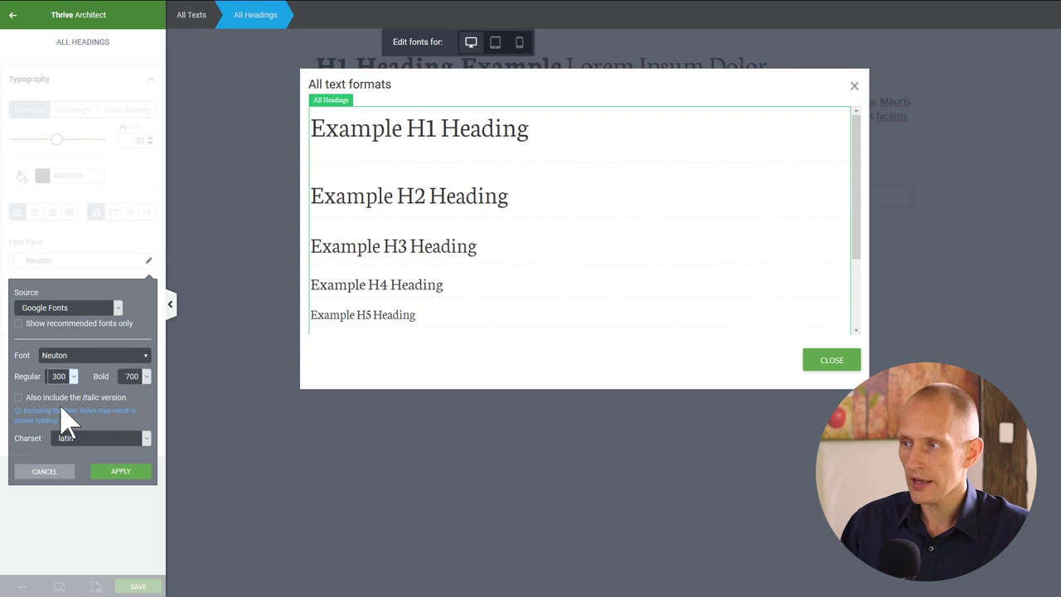
pyautogui.click(139, 377)
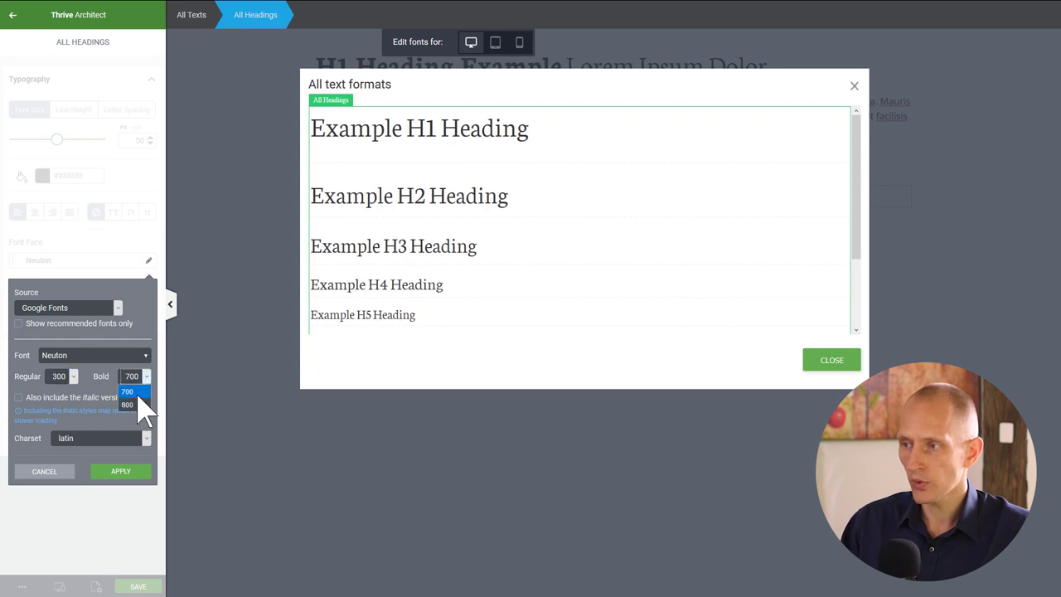
pyautogui.click(138, 393)
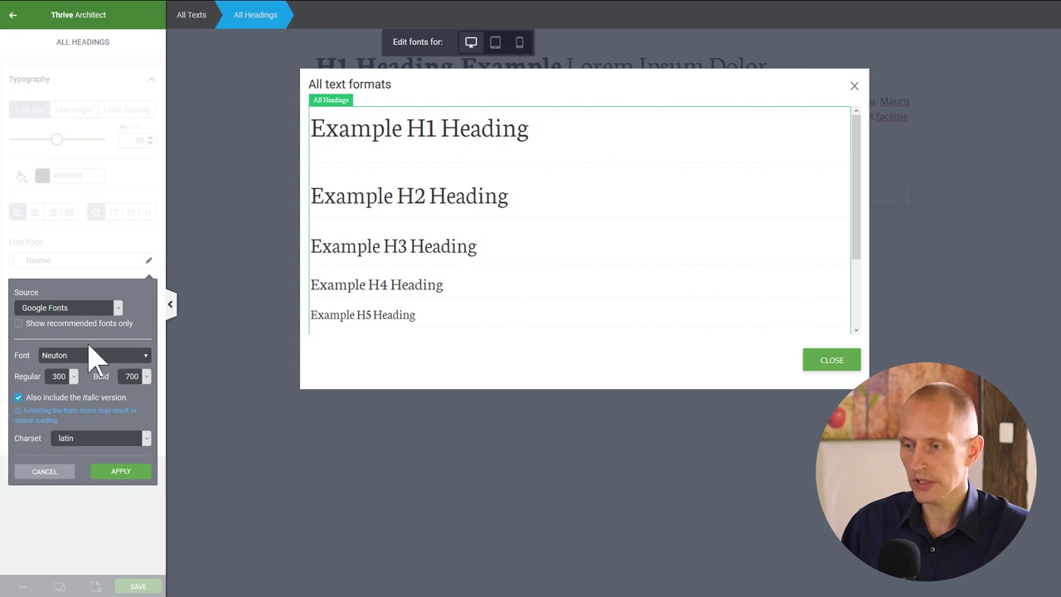
pyautogui.click(121, 474)
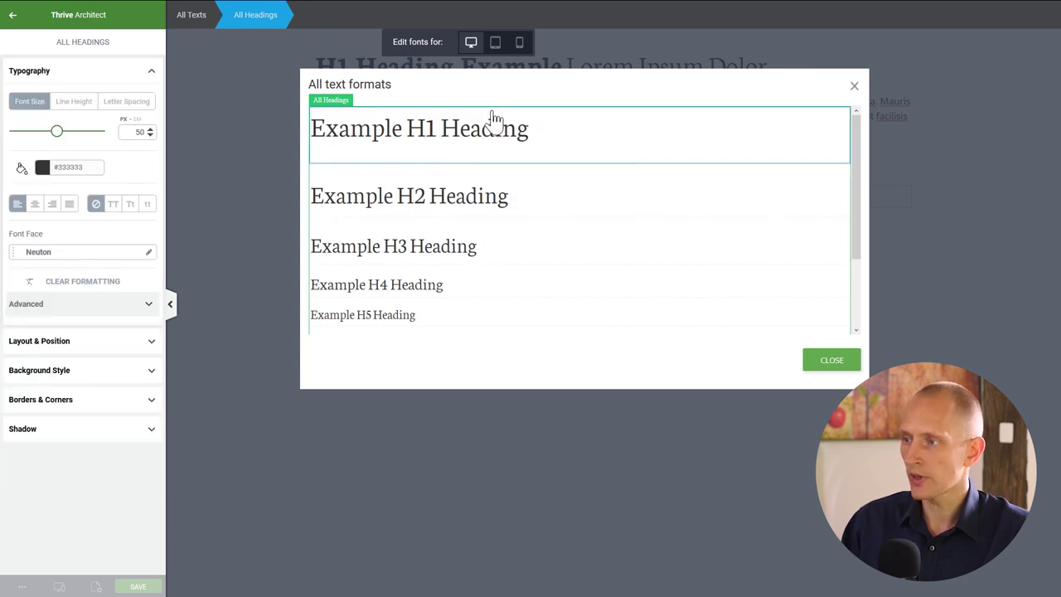
# - Review the heading examples and set the text colour of all headings to the favourite purple #6d73b9
pyautogui.scroll(-1, 439, 305)
pyautogui.scroll(-2, 439, 305)
pyautogui.scroll(2, 438, 303)
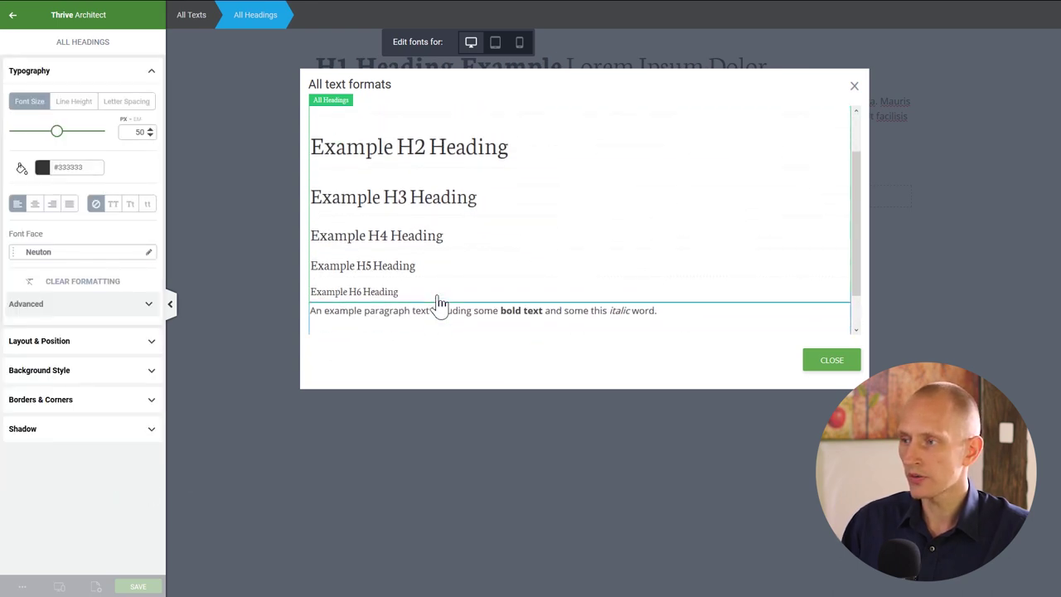
pyautogui.scroll(-2, 443, 234)
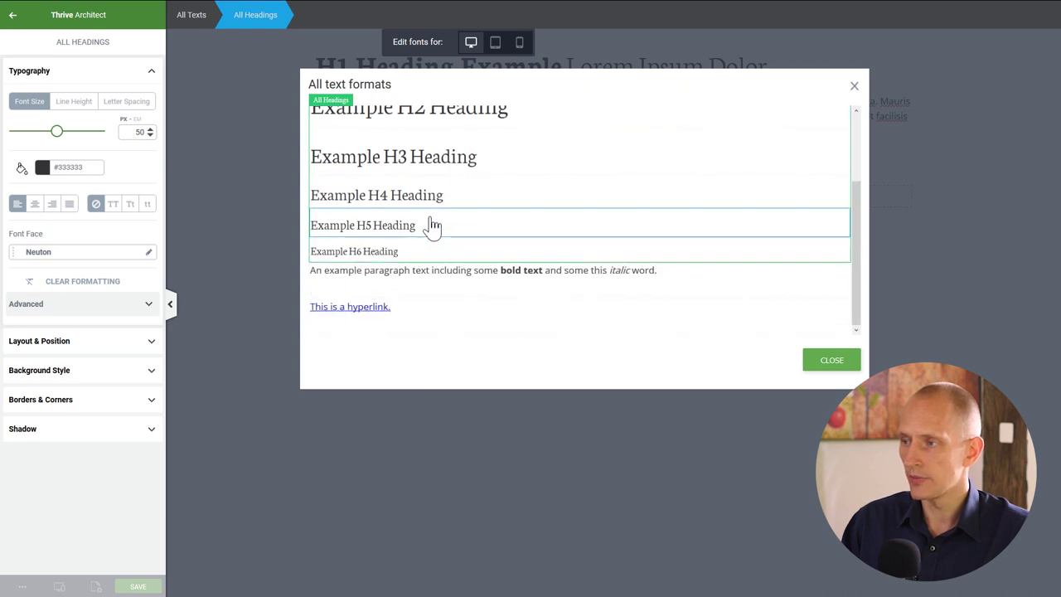
pyautogui.scroll(2, 431, 227)
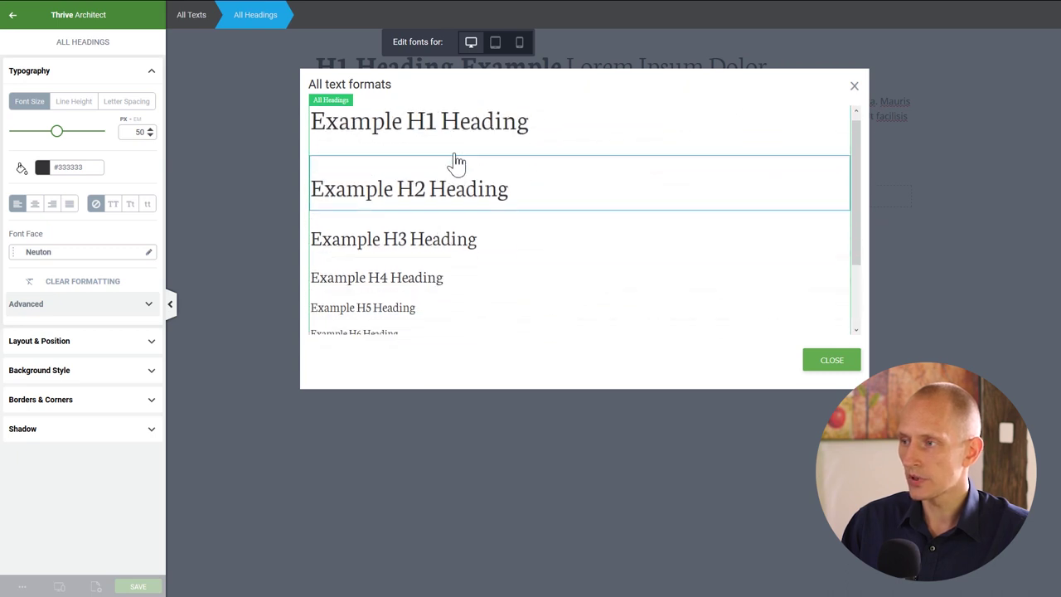
pyautogui.click(547, 143)
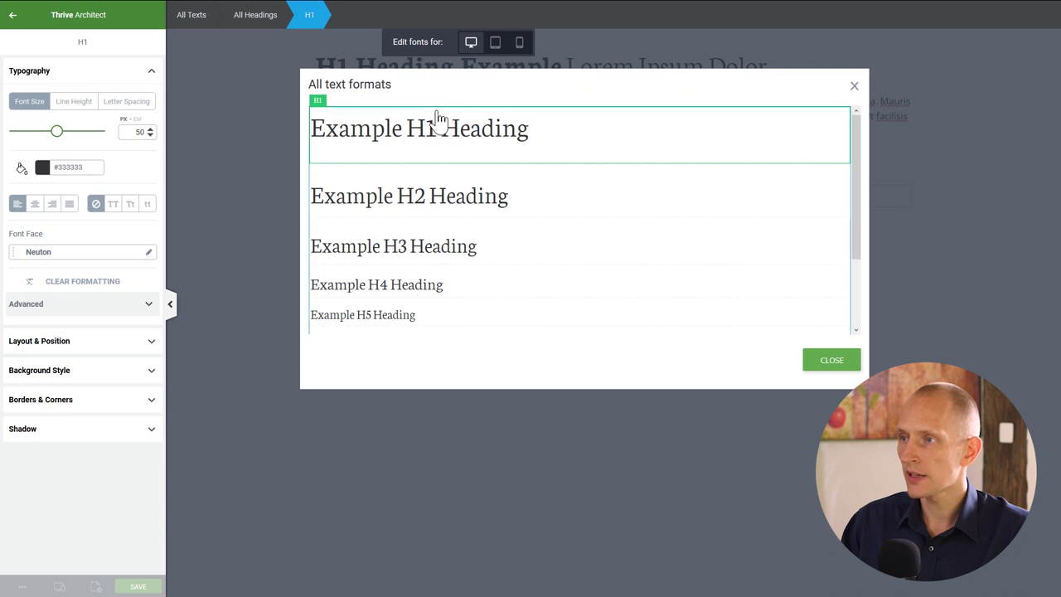
pyautogui.click(258, 20)
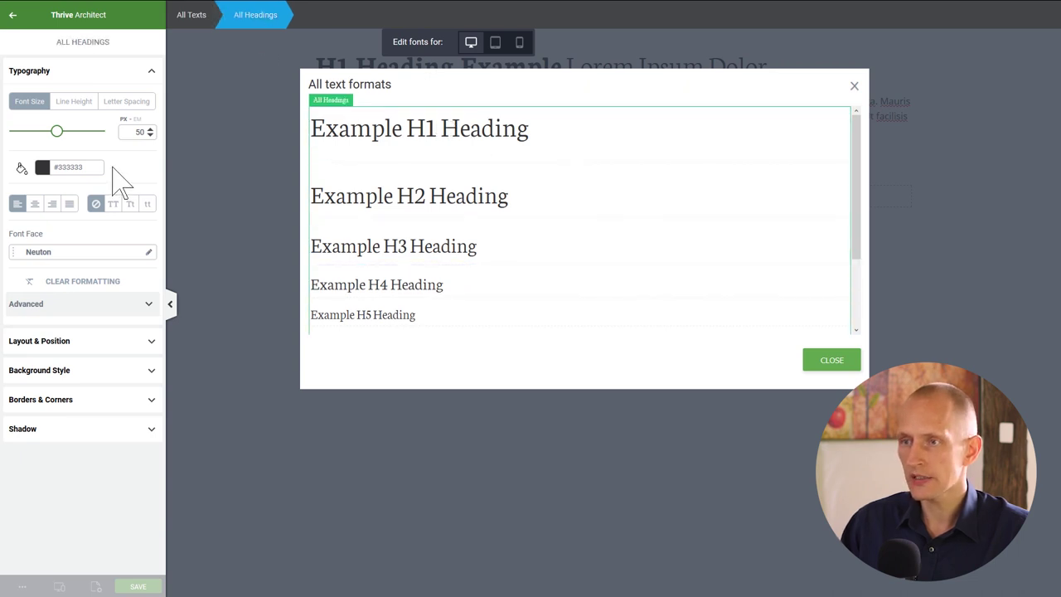
pyautogui.click(45, 168)
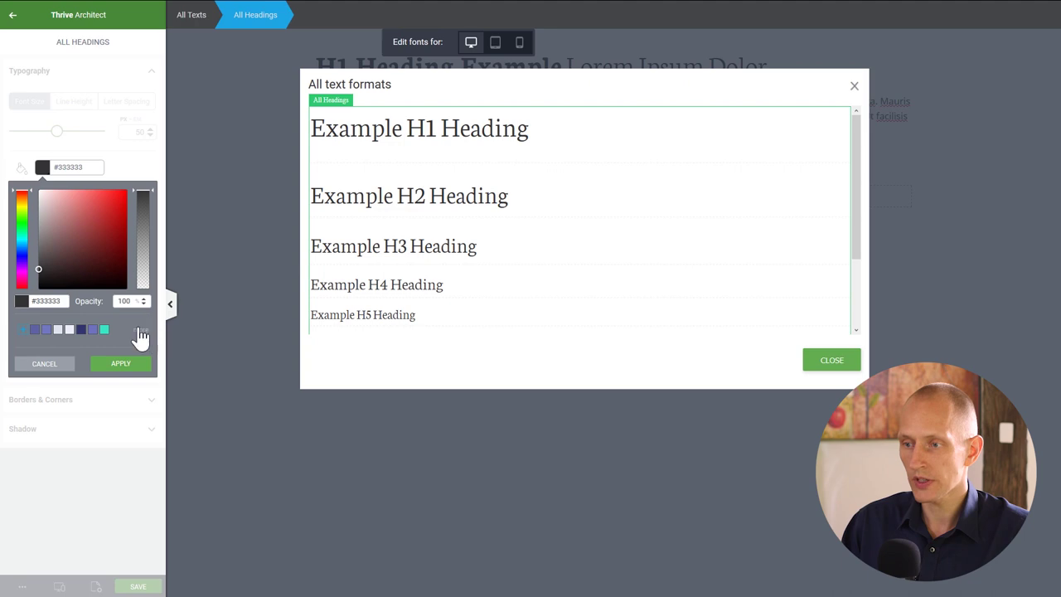
pyautogui.click(92, 329)
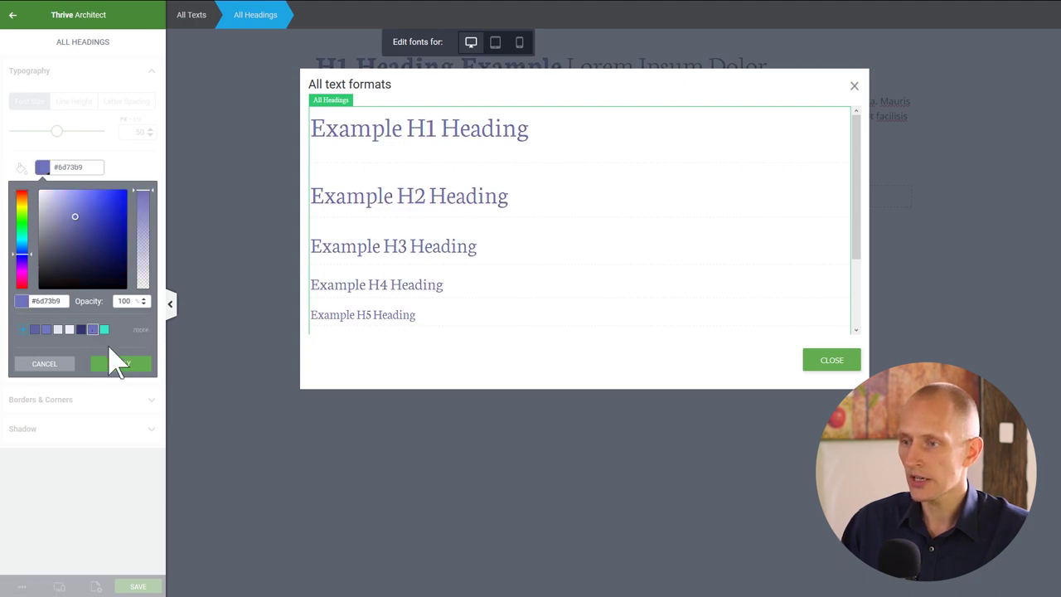
pyautogui.click(122, 365)
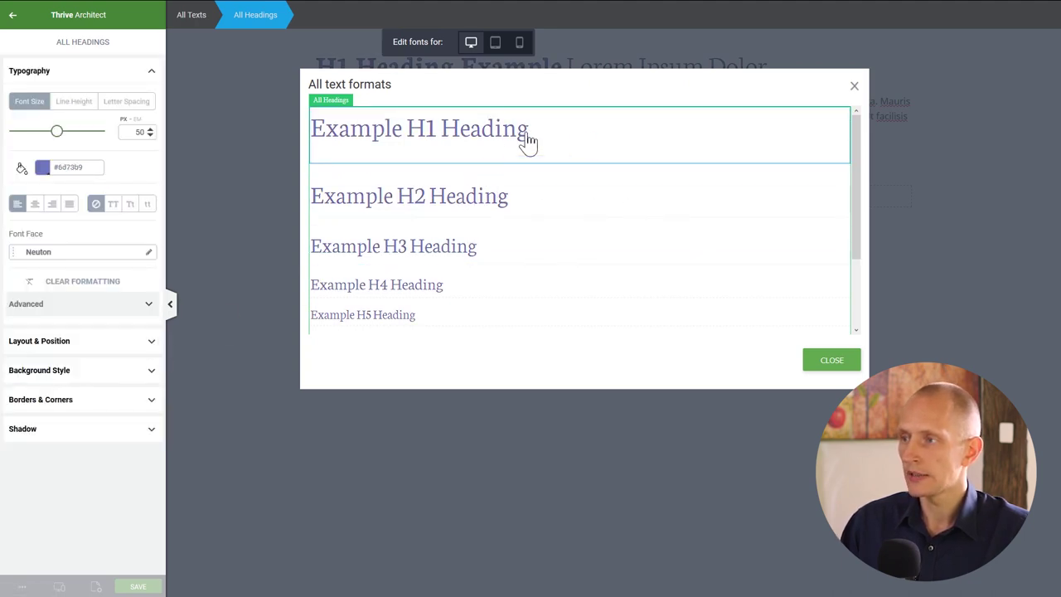
# - Set the font size of the H1 heading format to 62 px
pyautogui.click(587, 141)
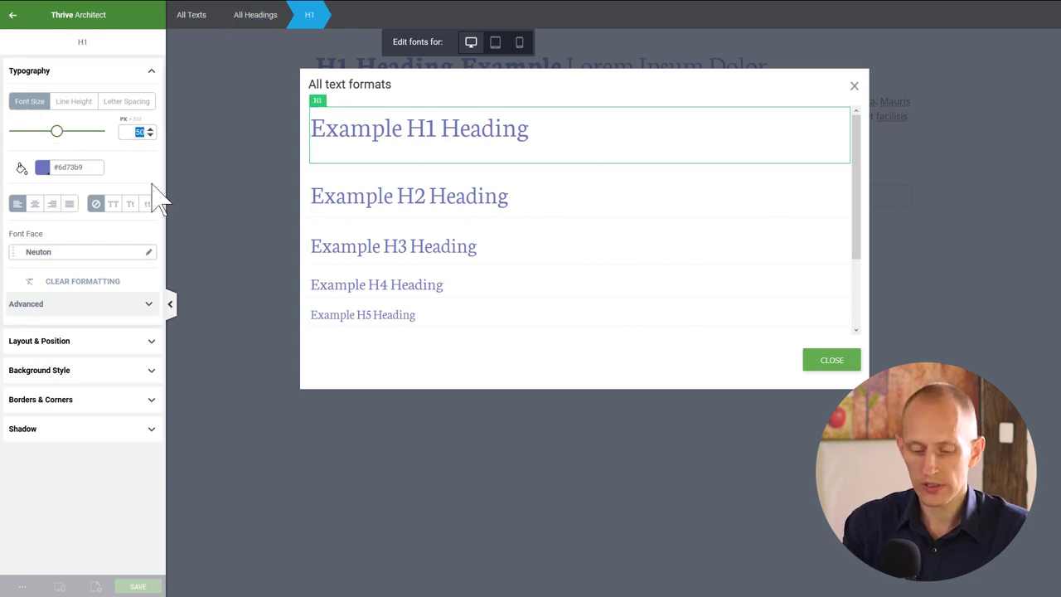
pyautogui.write('62')
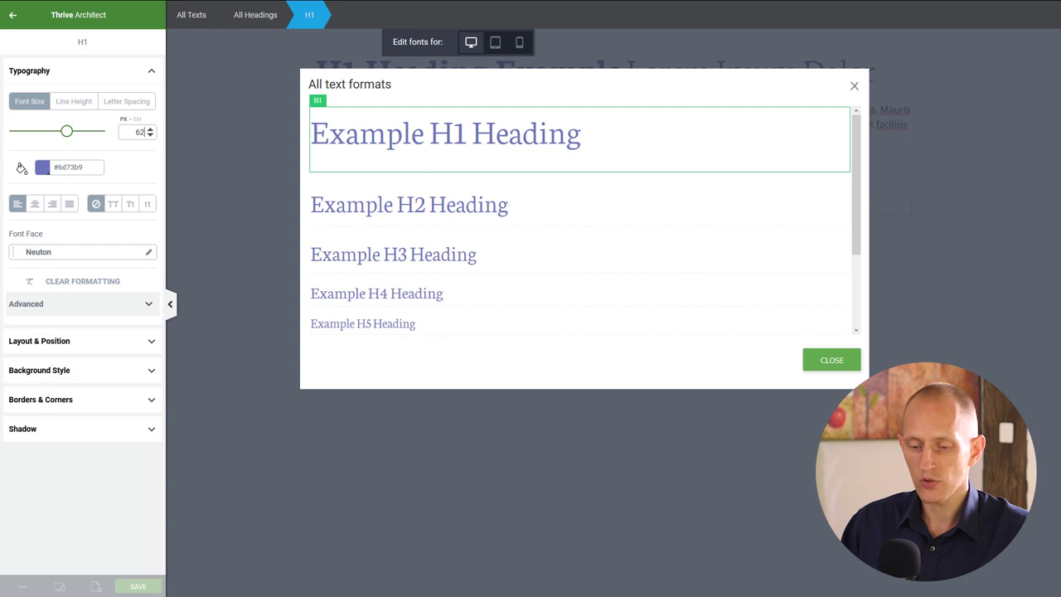
# - Set the text colour of the H2 heading format to #333333
pyautogui.click(332, 197)
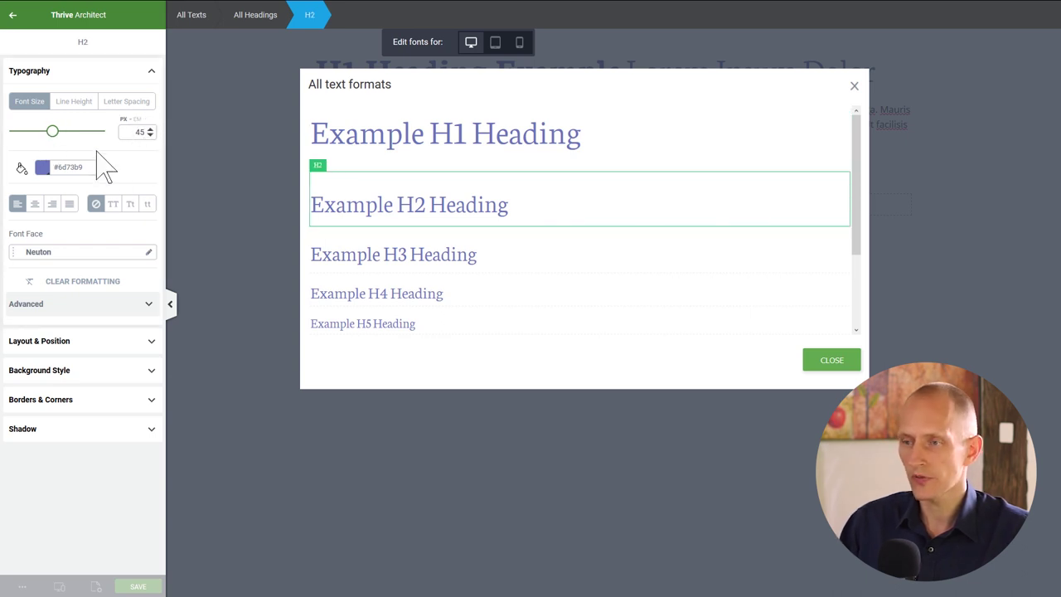
pyautogui.click(43, 167)
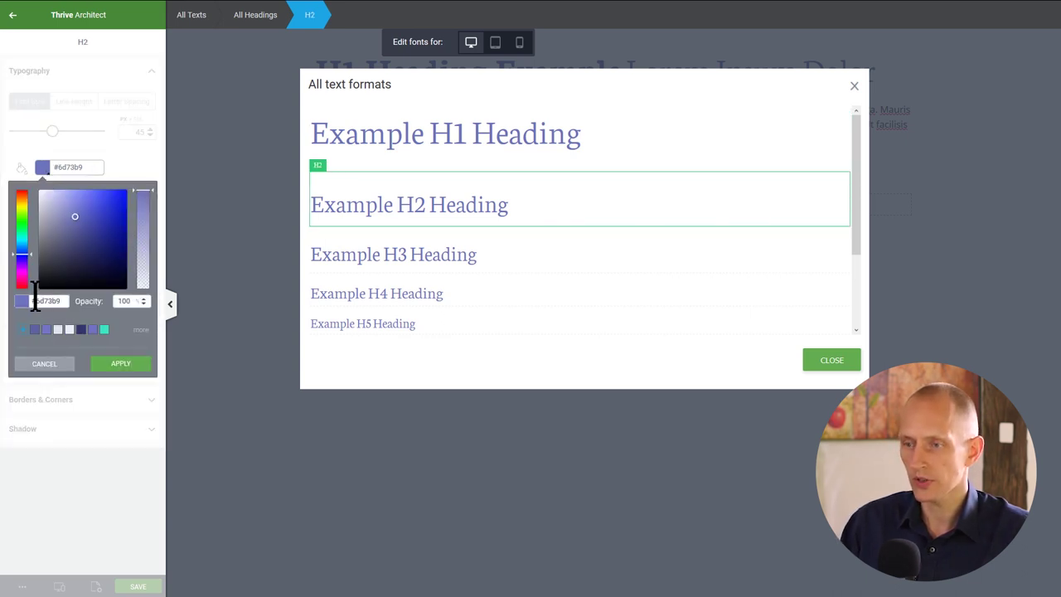
pyautogui.moveTo(35, 303); pyautogui.dragTo(116, 305)
pyautogui.write('#33')
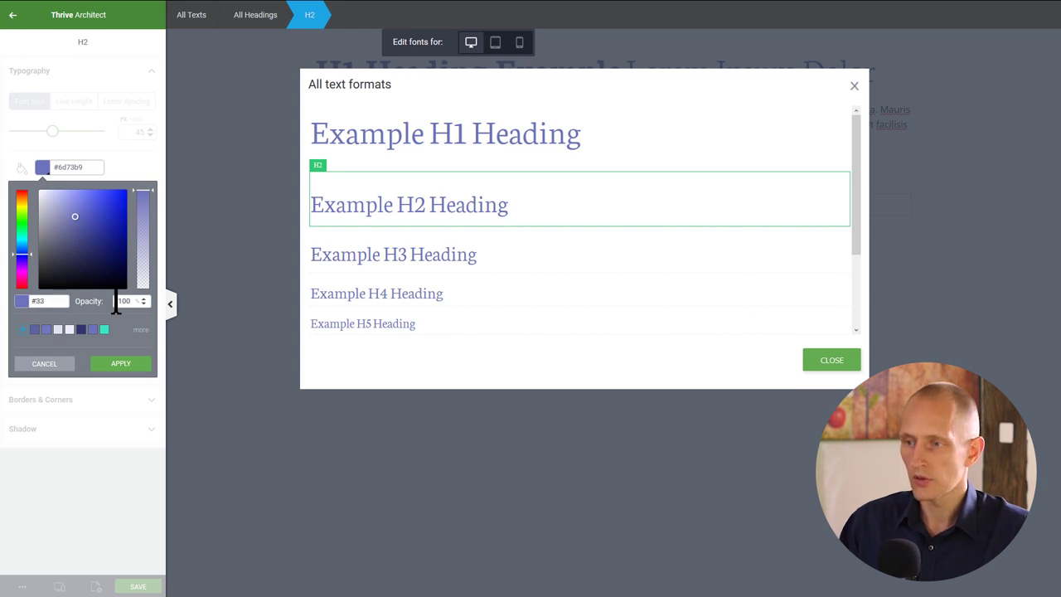
pyautogui.write('3333')
pyautogui.press('Tab')
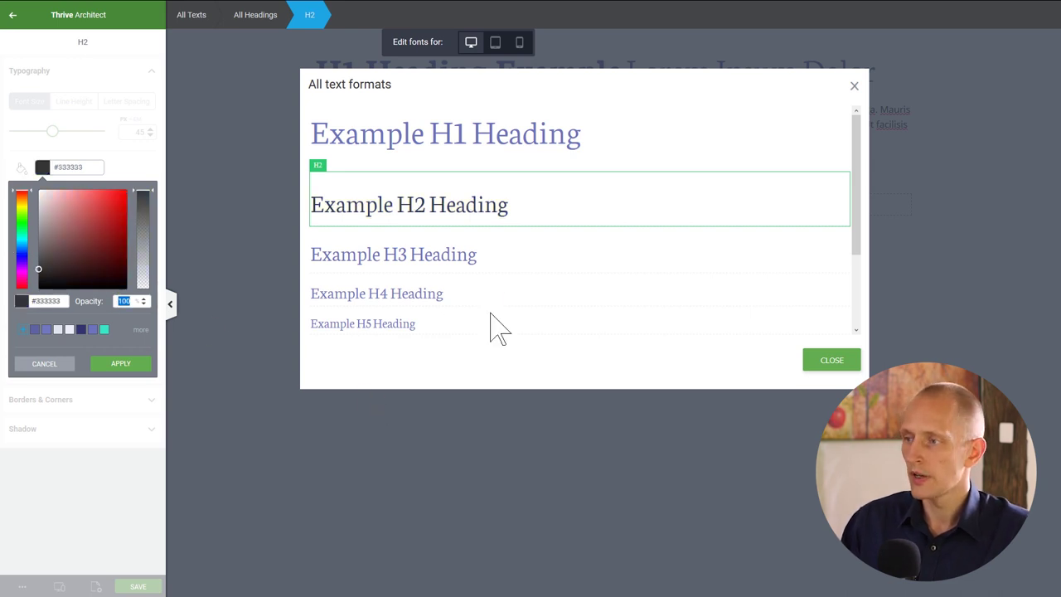
pyautogui.click(143, 365)
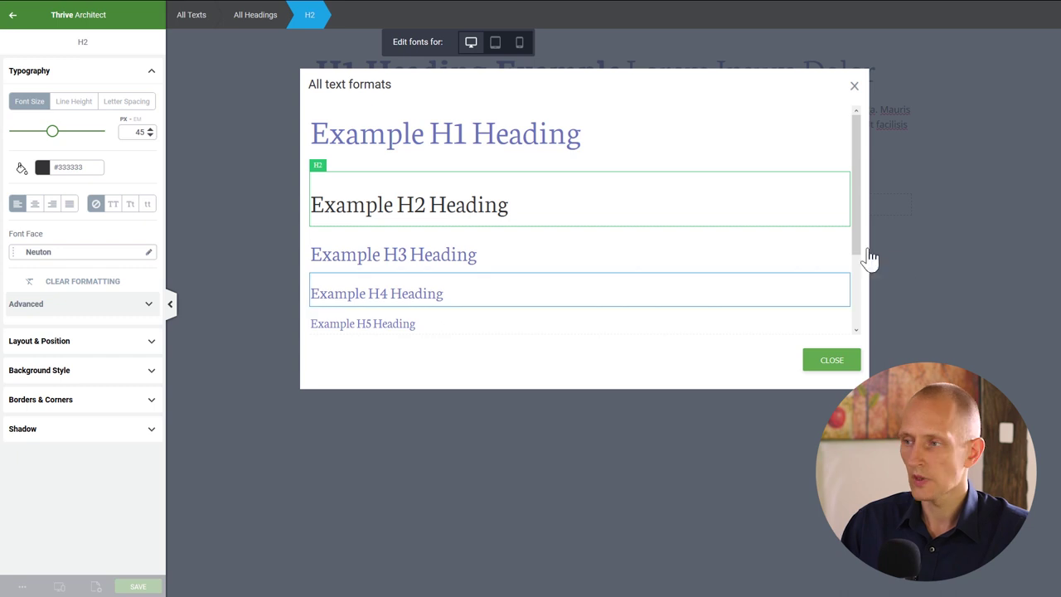
# - Set the font size of the H3 heading format to 28 px
pyautogui.click(575, 262)
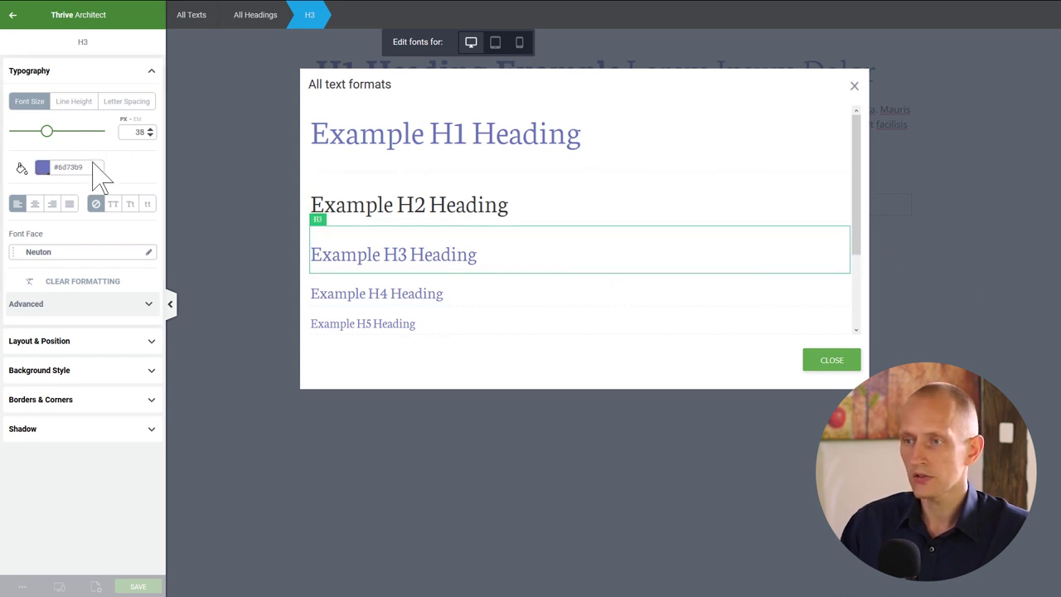
pyautogui.doubleClick(136, 132)
pyautogui.write('28')
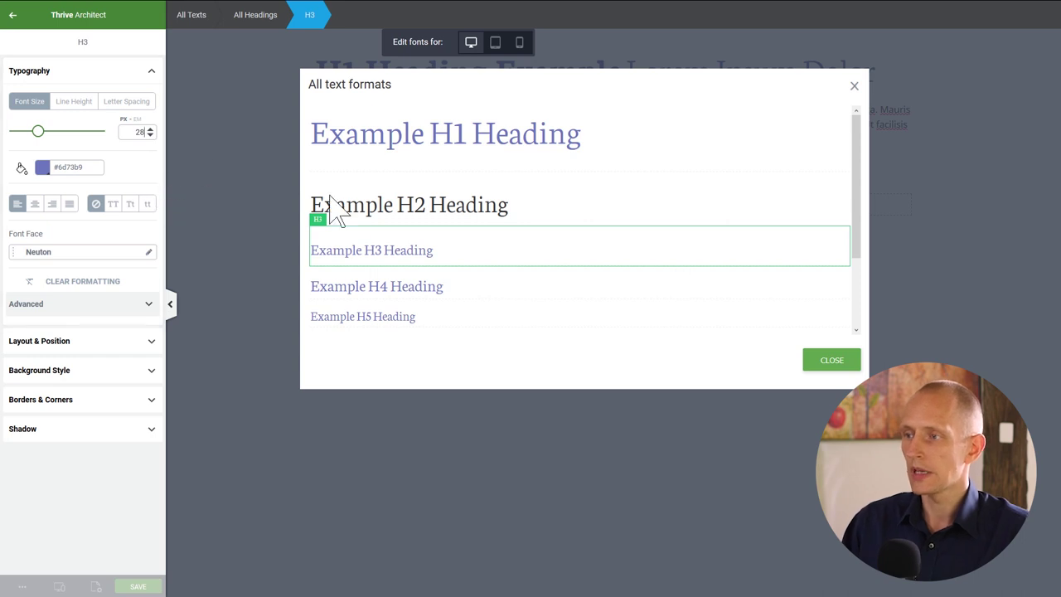
# - Set the font of the paragraph text format to the Google font Montserrat, with regular weight 300 and bold weight 600
pyautogui.scroll(-2, 530, 275)
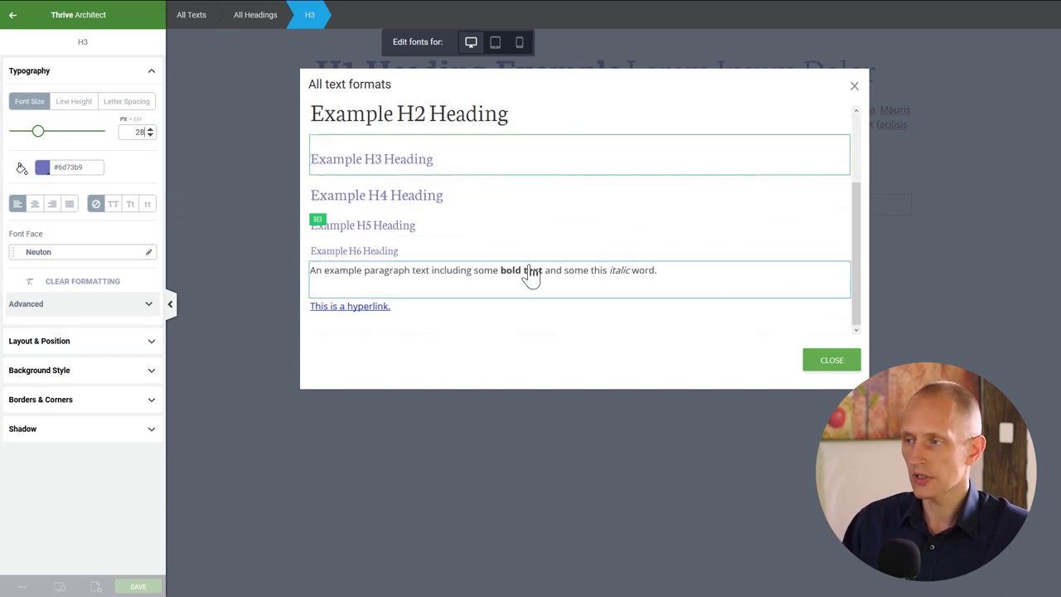
pyautogui.click(451, 287)
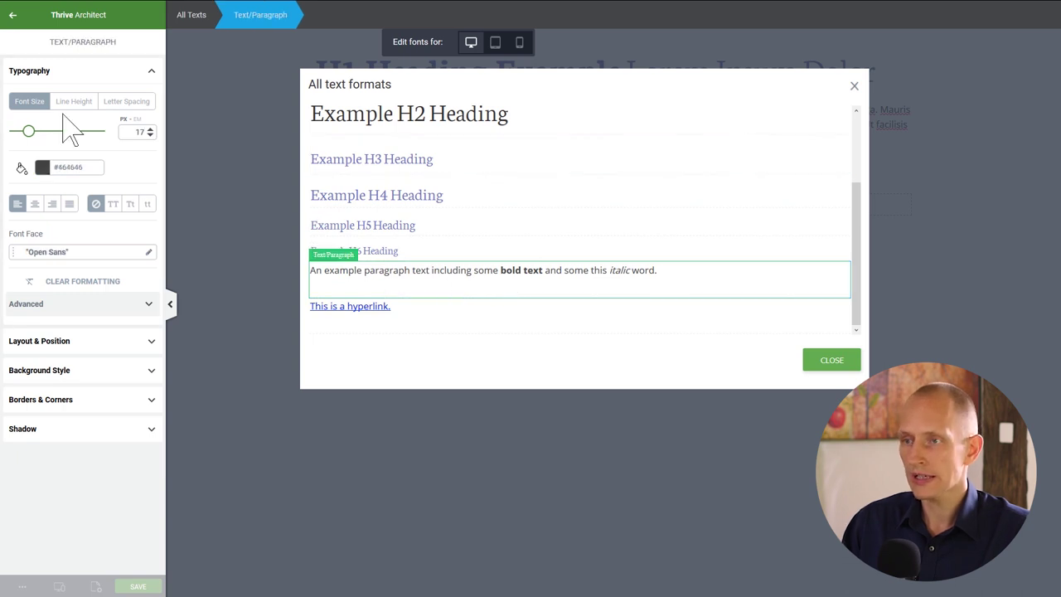
pyautogui.click(60, 253)
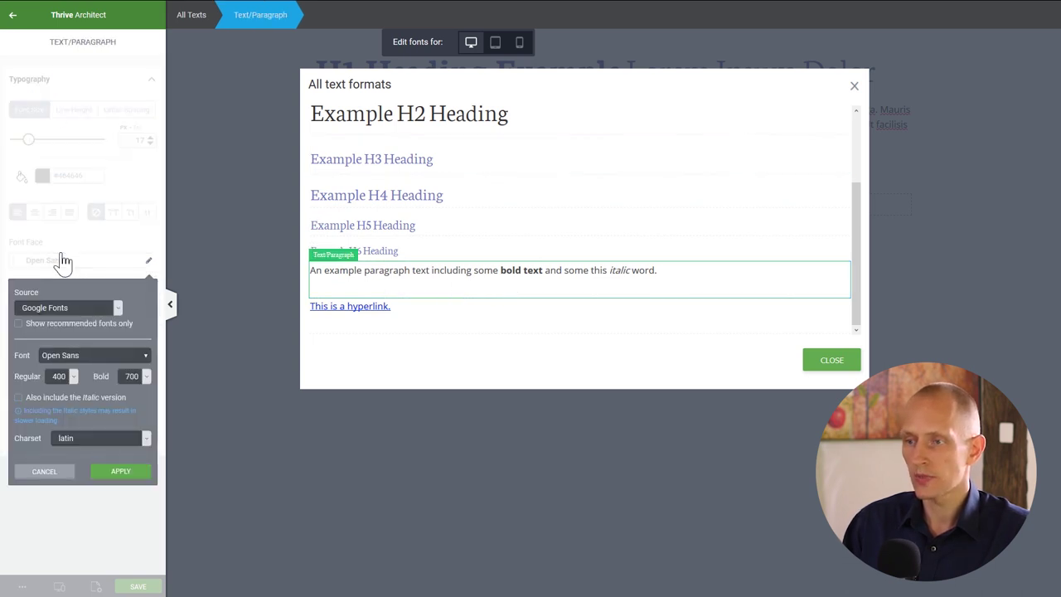
pyautogui.click(90, 355)
pyautogui.write('monts')
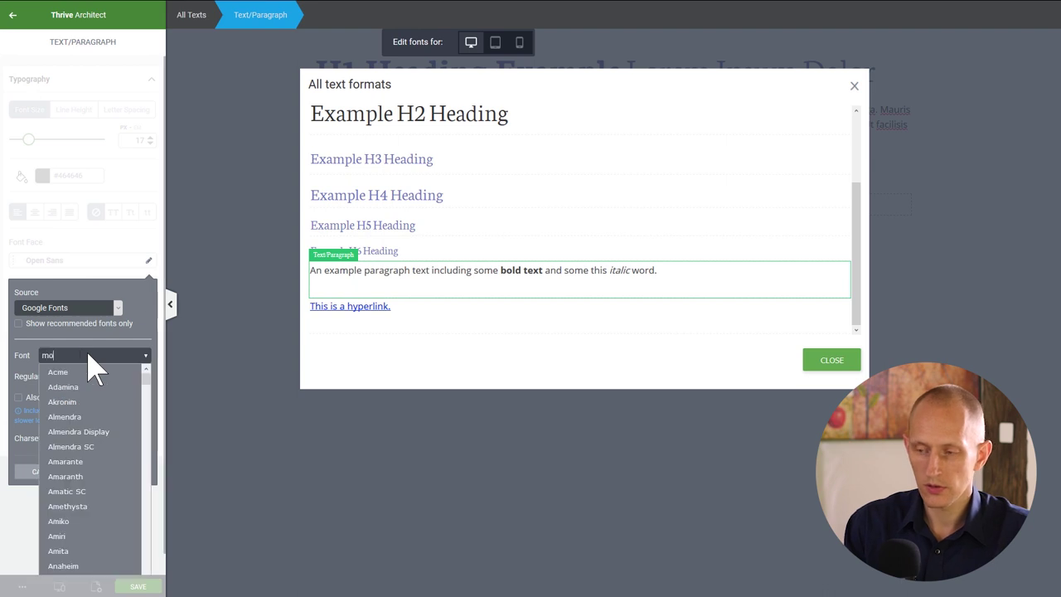
pyautogui.click(90, 375)
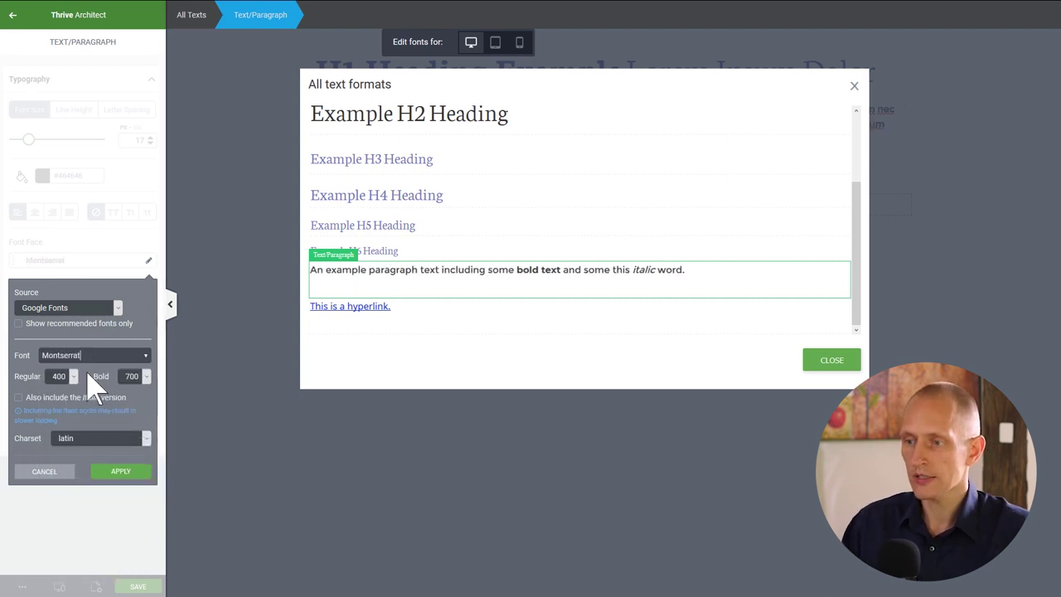
pyautogui.click(73, 376)
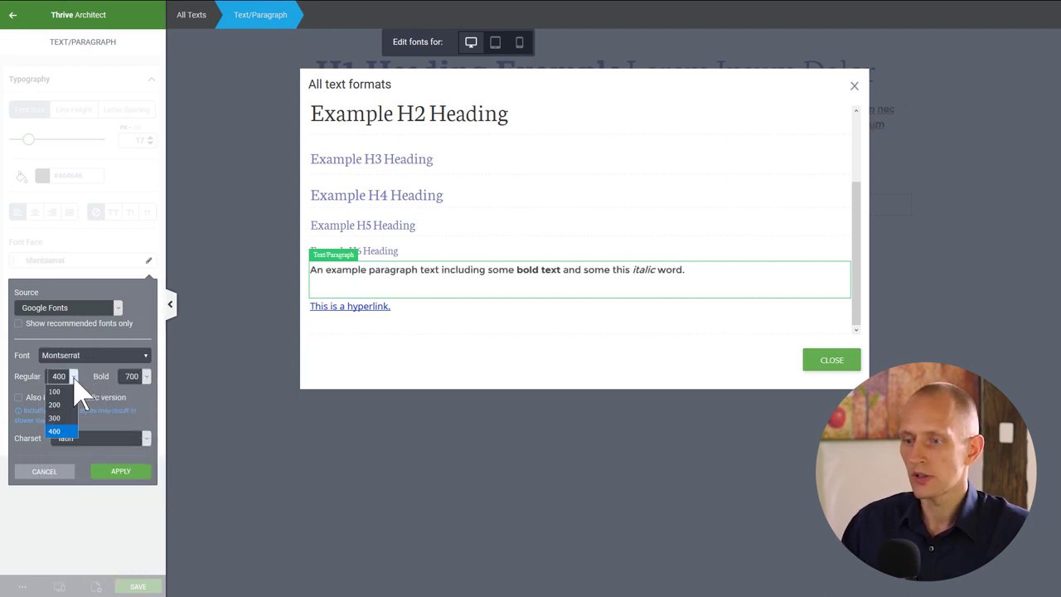
pyautogui.click(66, 431)
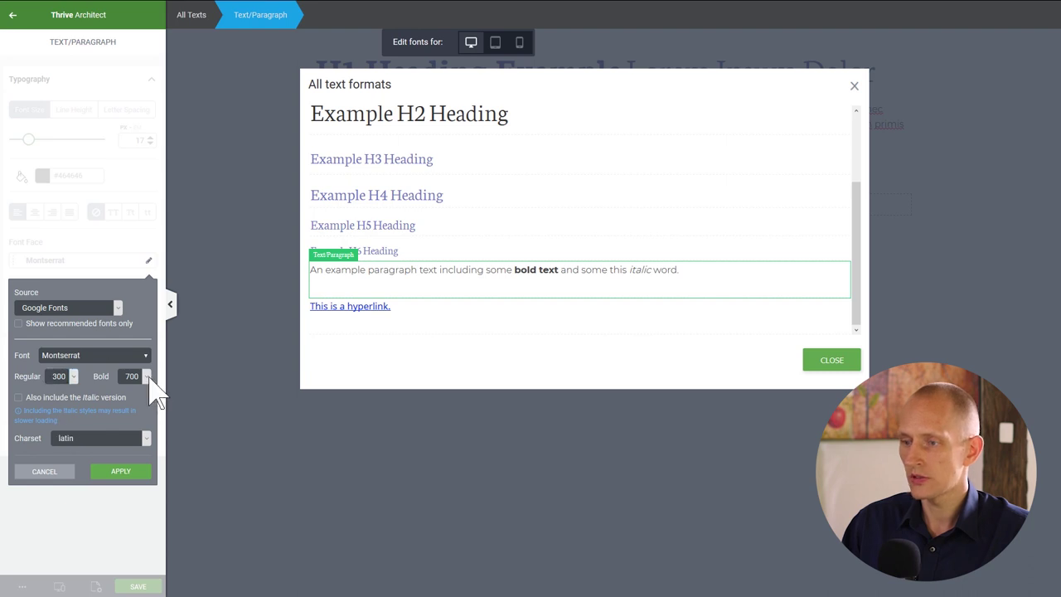
pyautogui.click(146, 377)
pyautogui.click(128, 404)
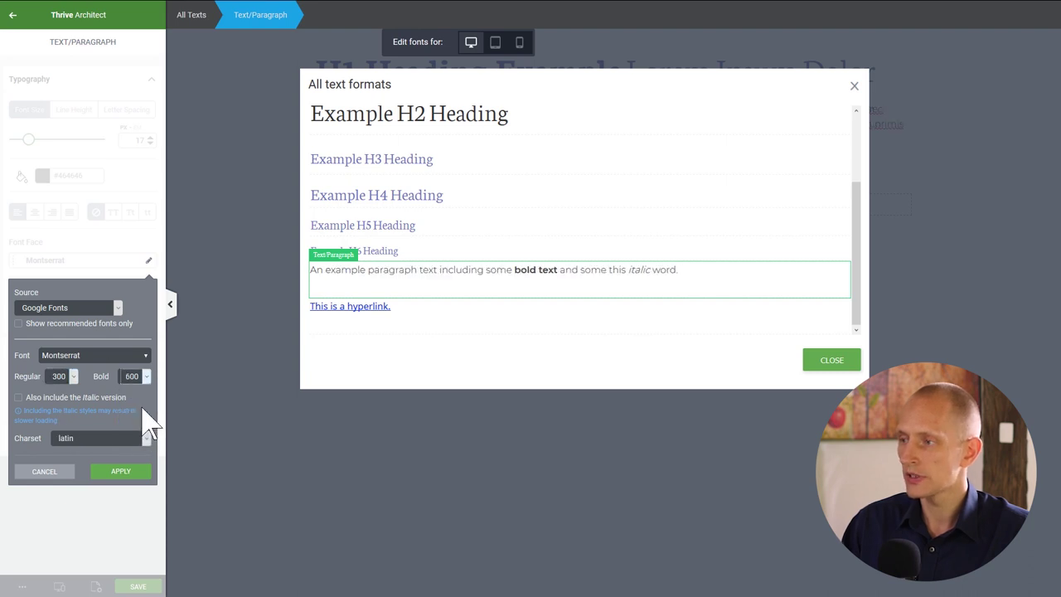
pyautogui.click(120, 471)
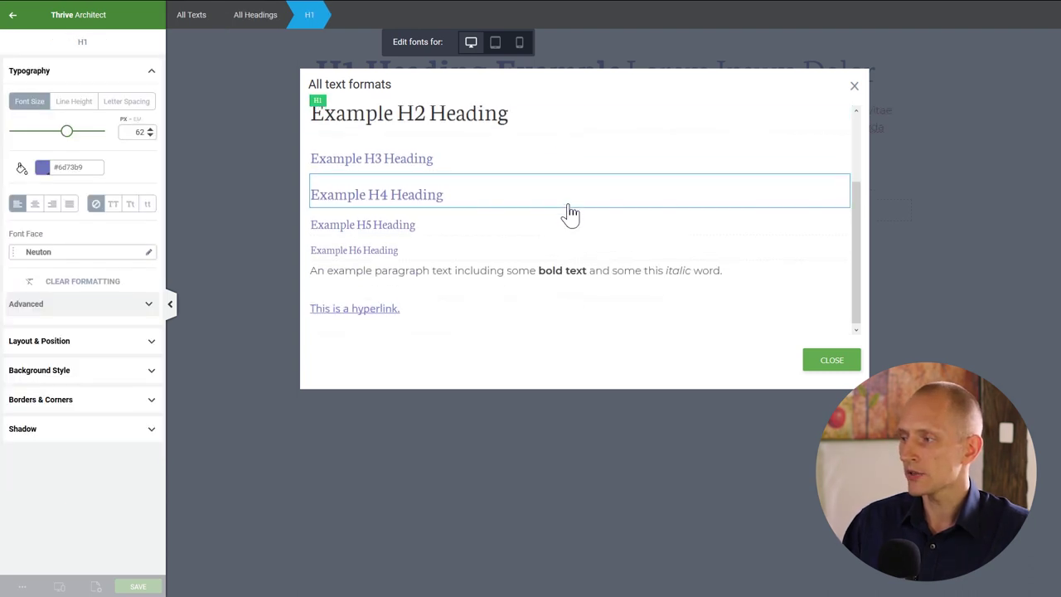
# - Review the example text formats and close the global text formats editor
pyautogui.scroll(2, 566, 213)
pyautogui.scroll(-2, 565, 213)
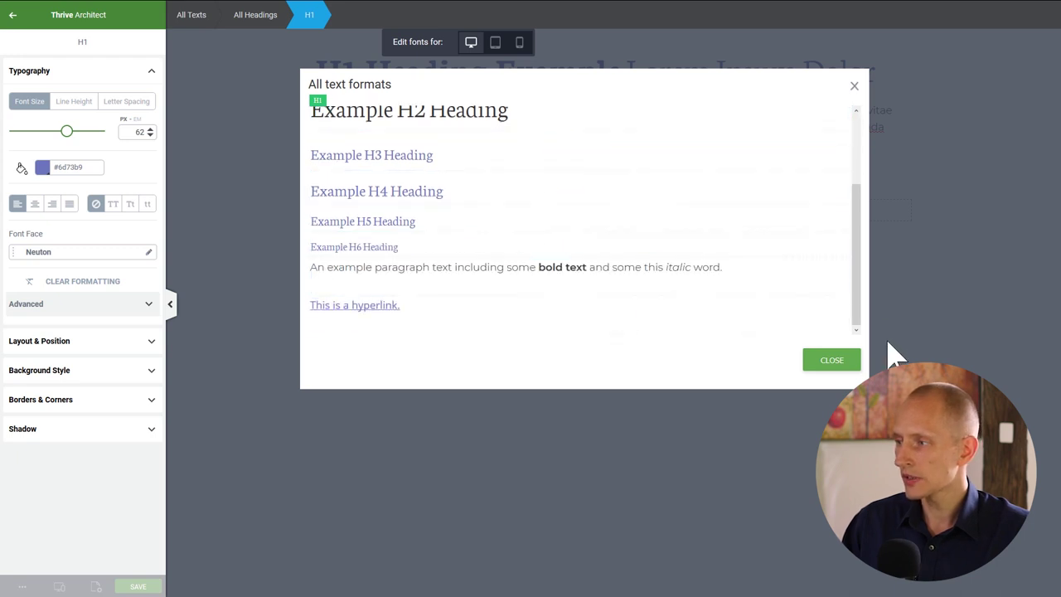
pyautogui.click(831, 361)
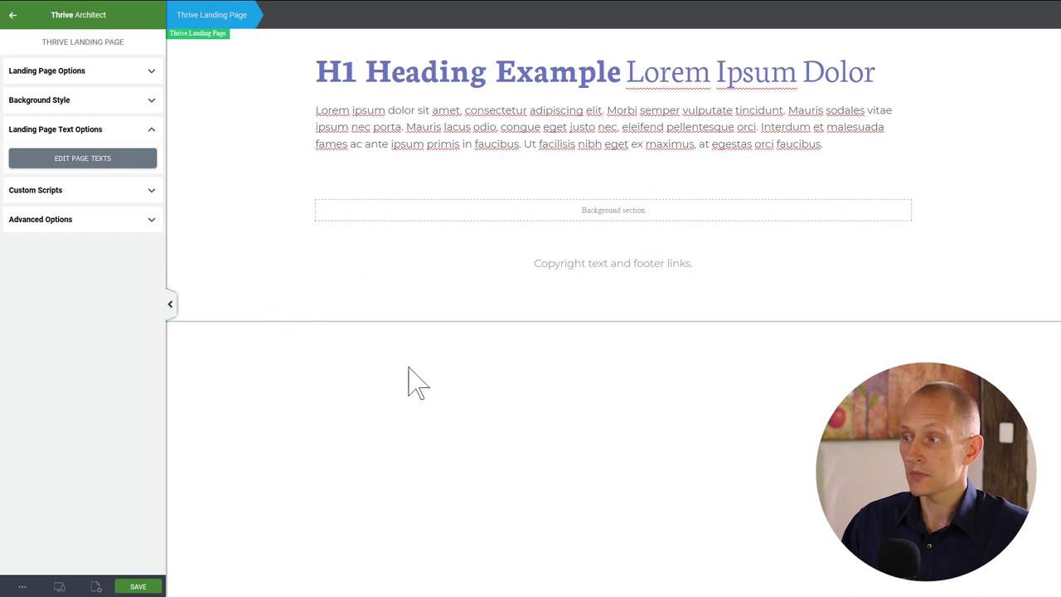
# - Duplicate the empty background section below the intro text twice
pyautogui.click(995, 209)
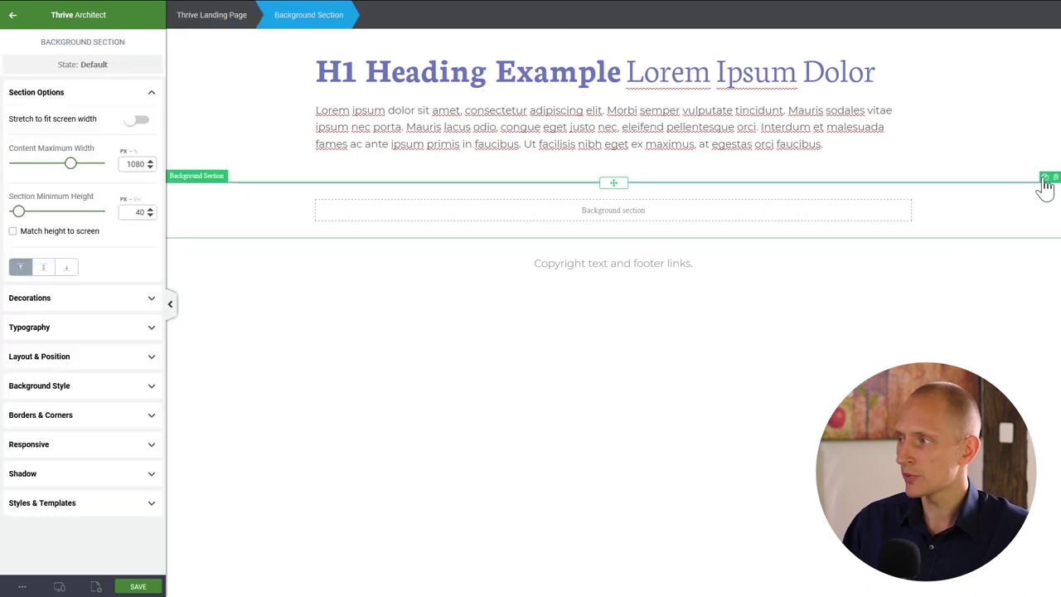
pyautogui.click(1044, 177)
pyautogui.click(1044, 176)
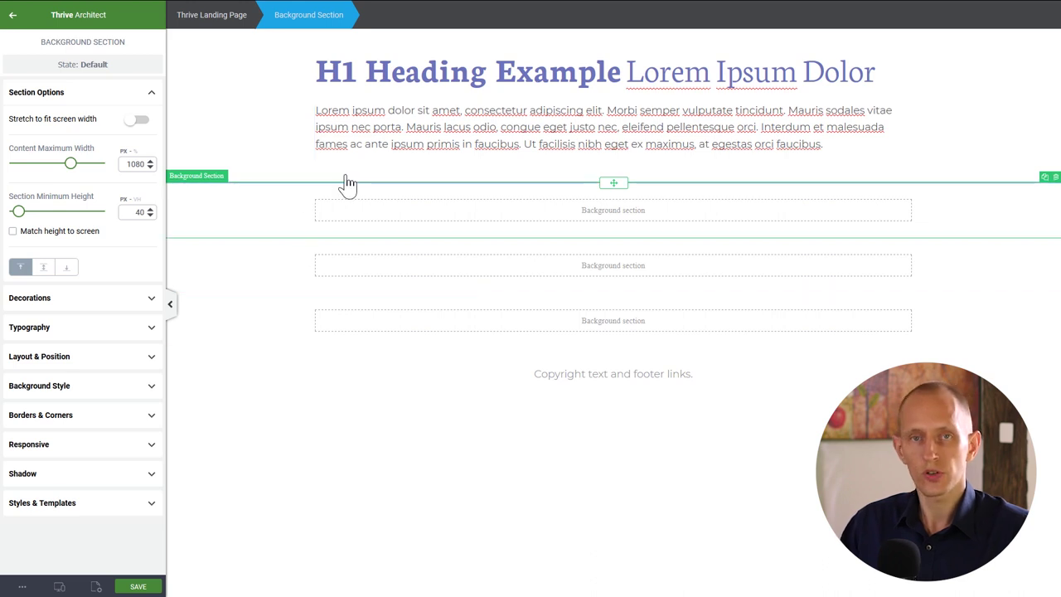
# - Give the background section behind the H1 heading a solid background colour of #7177bf
pyautogui.click(249, 149)
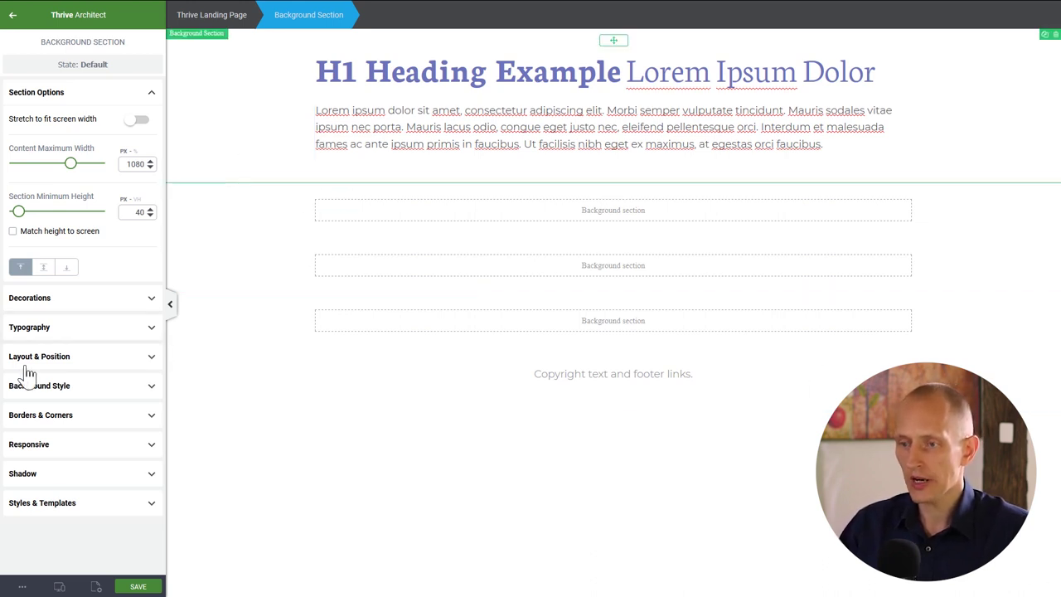
pyautogui.click(69, 397)
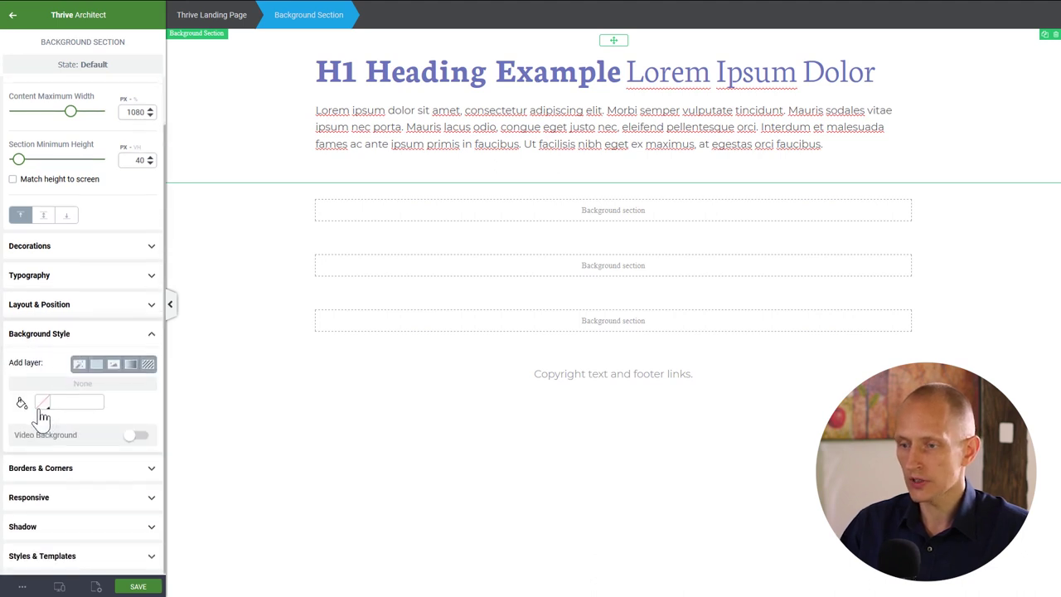
pyautogui.click(42, 408)
pyautogui.click(47, 528)
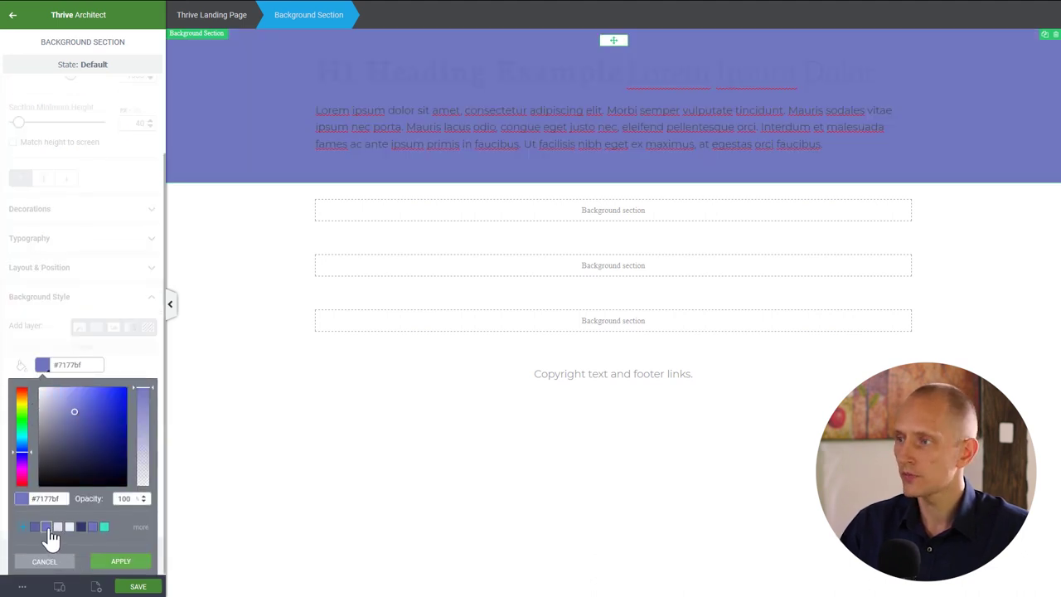
pyautogui.click(131, 564)
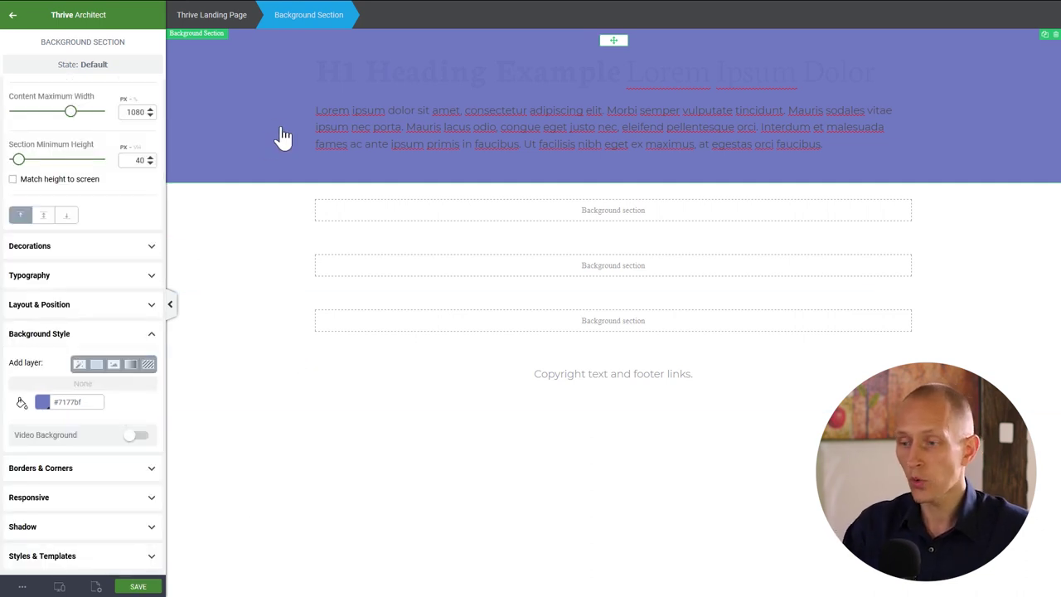
# - Add the image_header picture from the media library as a stretched background image layer on the heading section
pyautogui.click(113, 364)
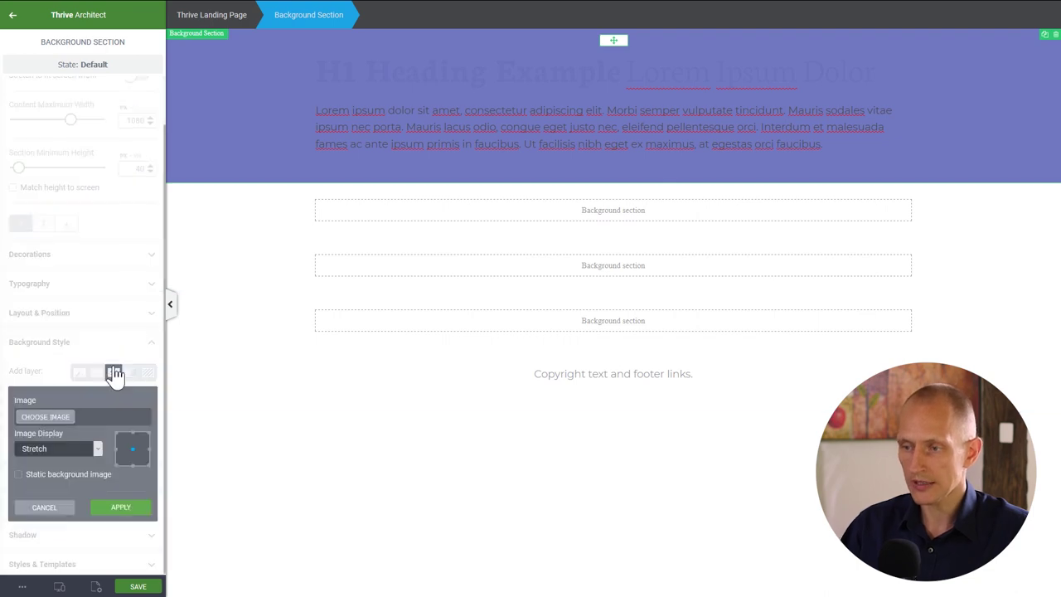
pyautogui.click(51, 418)
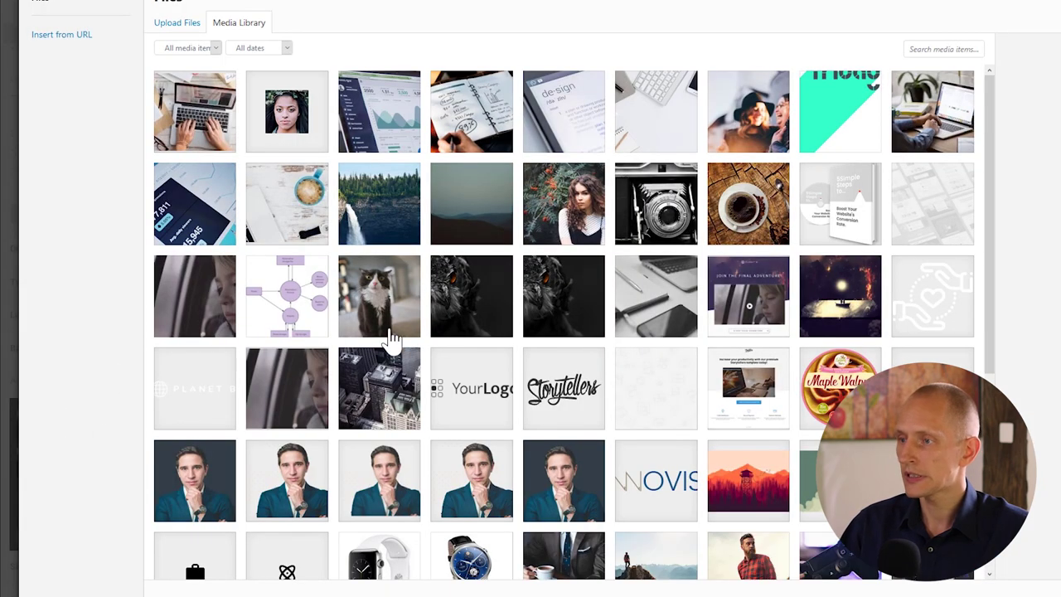
pyautogui.click(271, 213)
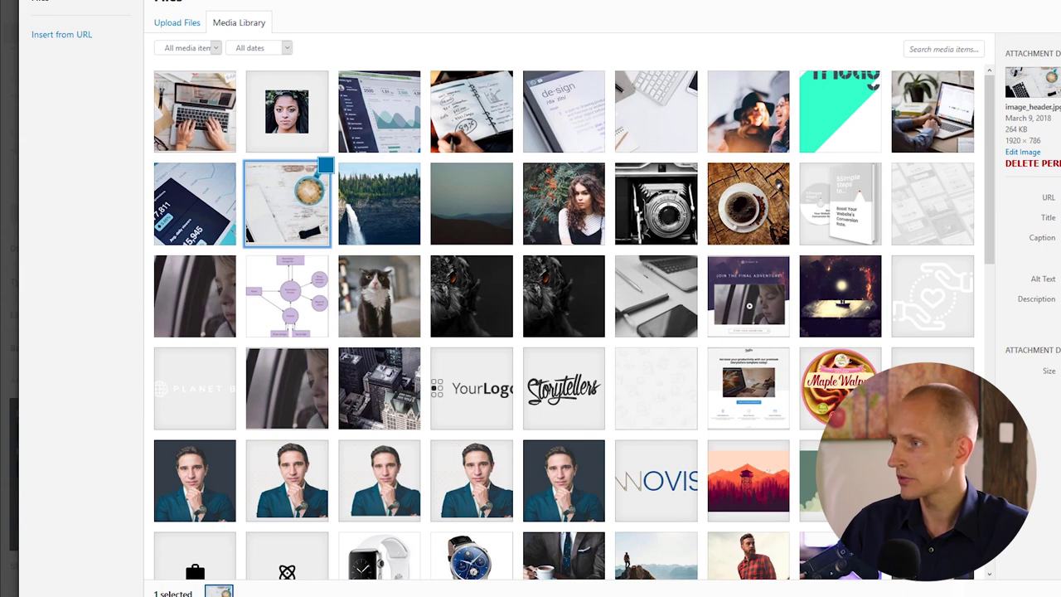
pyautogui.click(1023, 590)
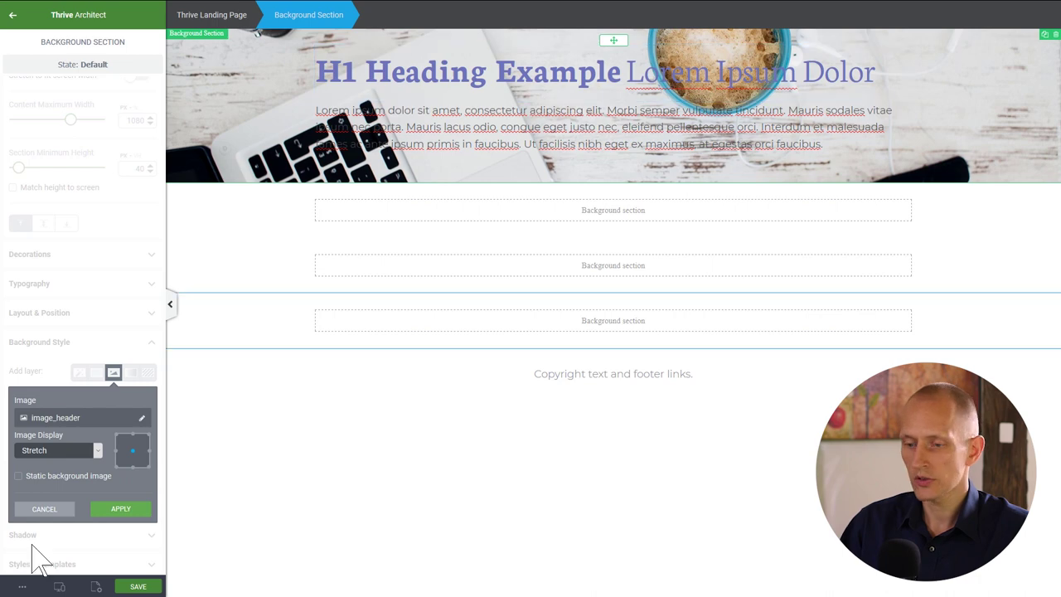
pyautogui.click(130, 515)
# - Add a linear gradient layer to the heading section's background, running from #7177bf to #5d63a2
pyautogui.click(130, 367)
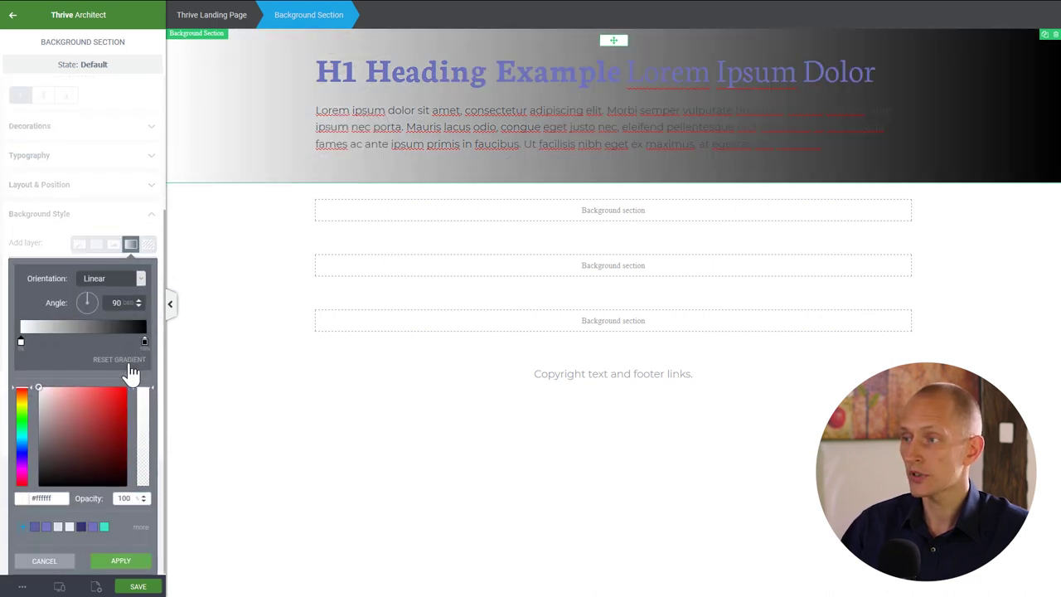
pyautogui.click(46, 526)
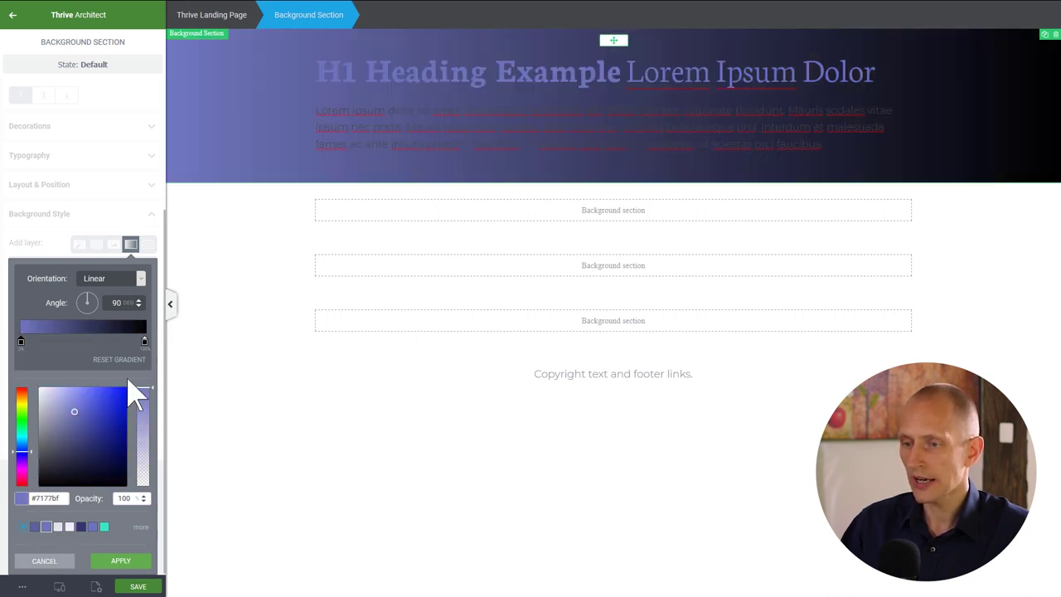
pyautogui.click(144, 340)
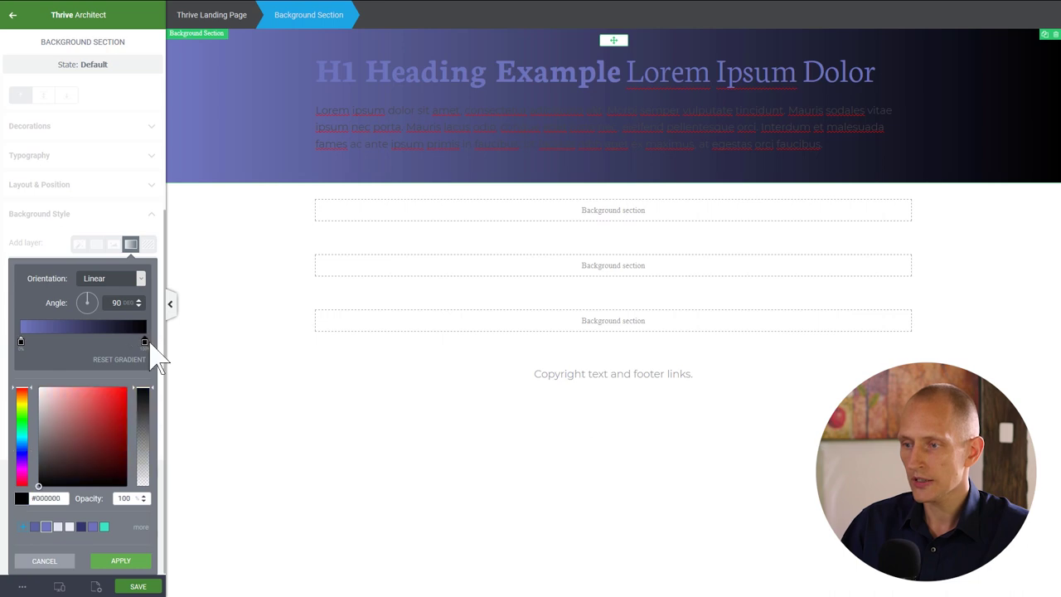
pyautogui.click(35, 527)
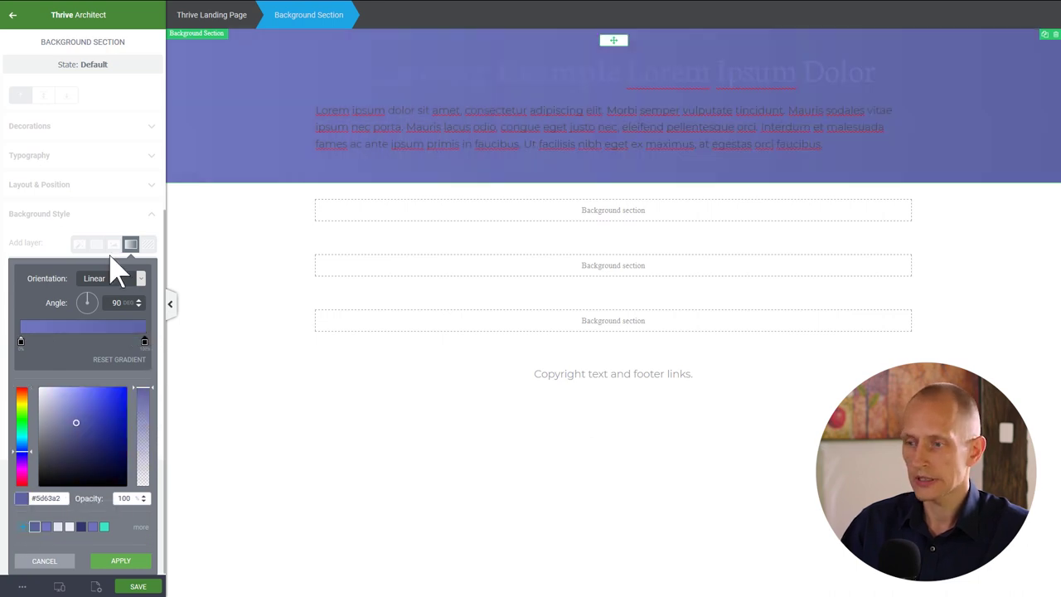
# - Set the heading section gradient's angle to 255 degrees, with 73% opacity on the #7177bf stop and 84% on the #5d63a2 stop
pyautogui.moveTo(66, 320); pyautogui.dragTo(87, 329)
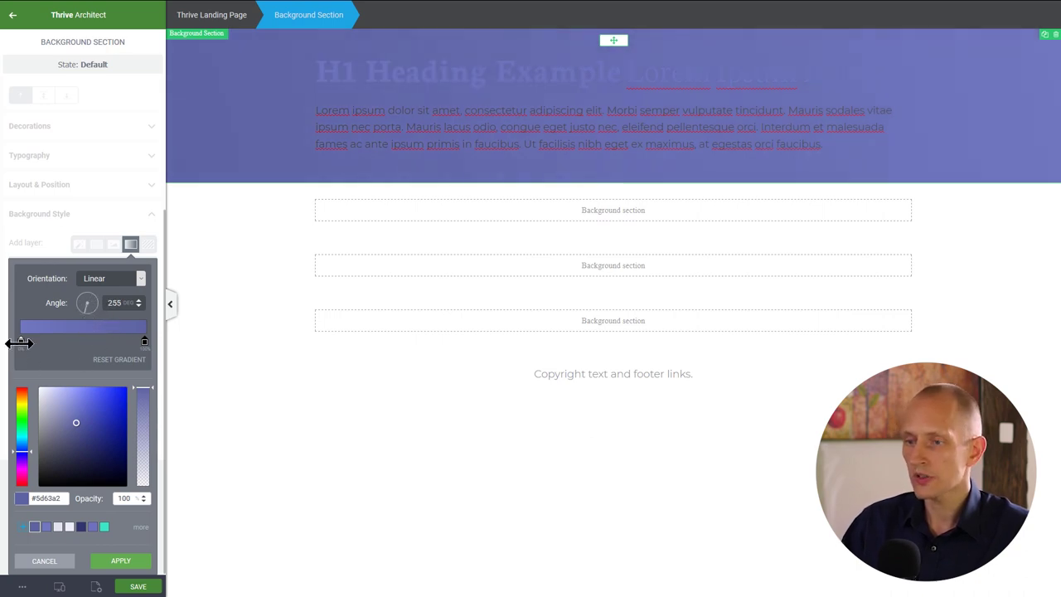
pyautogui.click(20, 340)
pyautogui.moveTo(150, 390); pyautogui.dragTo(147, 426)
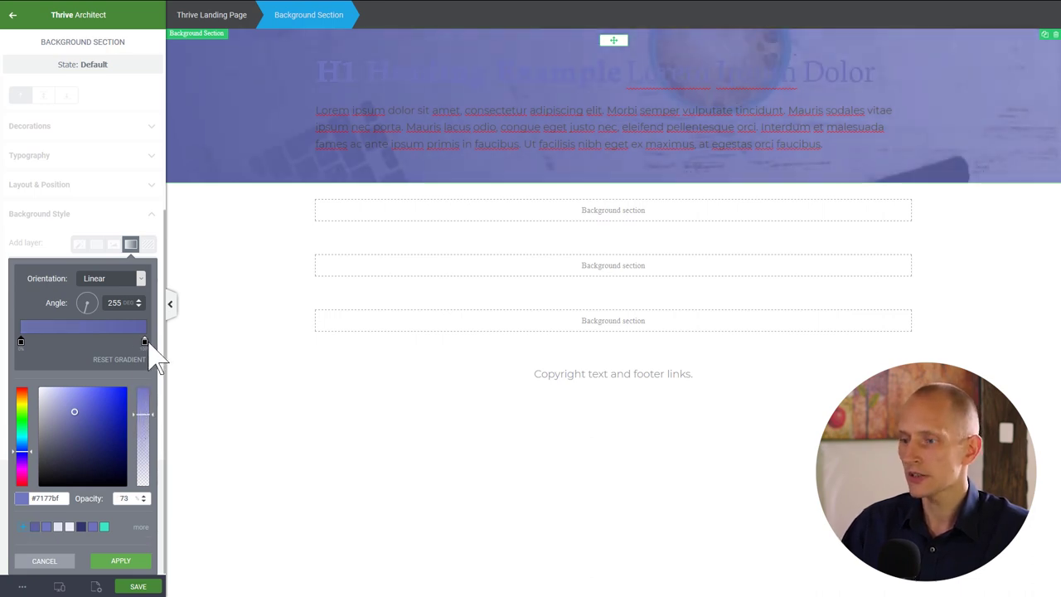
pyautogui.click(144, 340)
pyautogui.moveTo(146, 417); pyautogui.dragTo(144, 420)
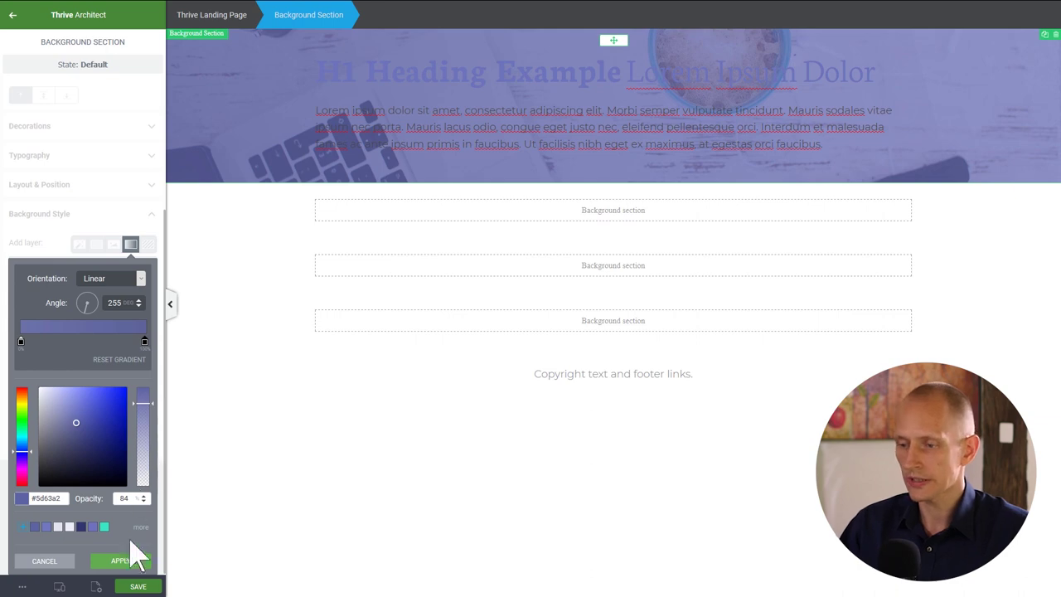
pyautogui.click(124, 560)
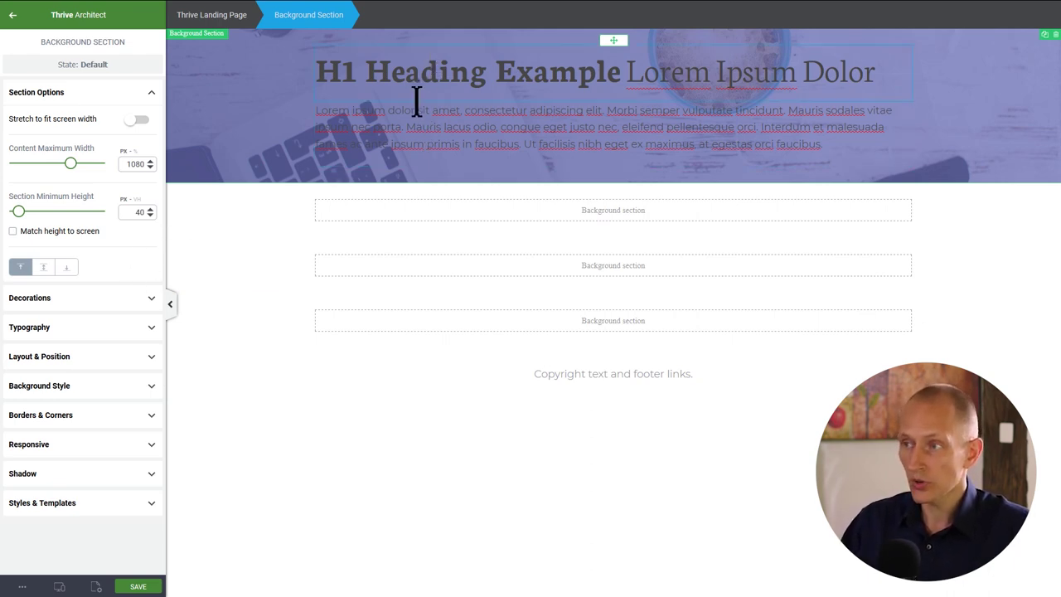
# - Set the heading section's text colour to white, #ffffff
pyautogui.click(83, 331)
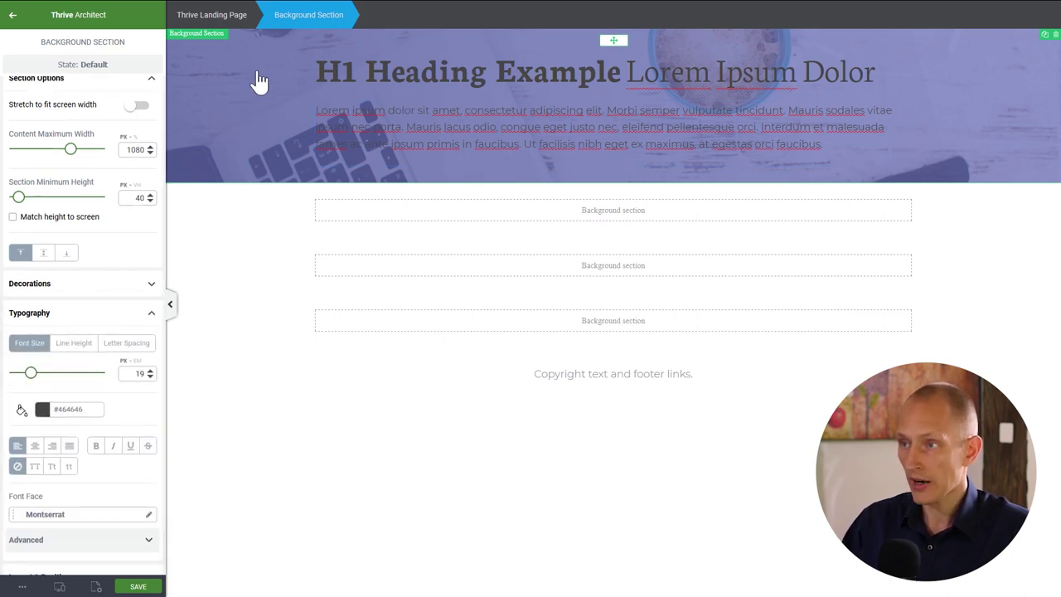
pyautogui.click(41, 409)
pyautogui.moveTo(48, 407); pyautogui.dragTo(30, 351)
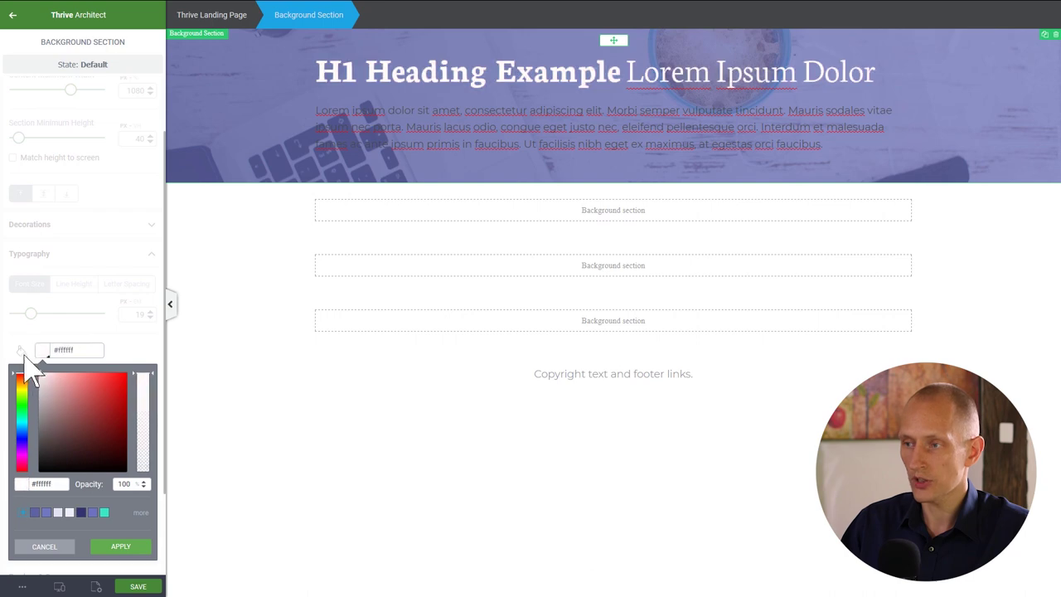
pyautogui.click(133, 549)
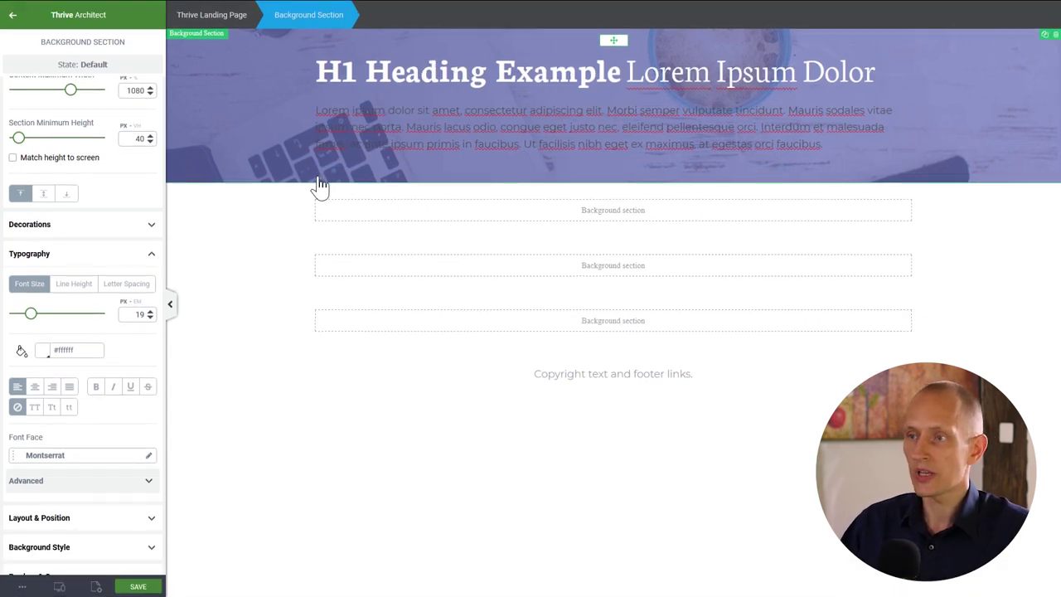
# - Insert a new paragraph element directly below the H1 heading and delete the old Lorem ipsum paragraph beneath it
pyautogui.click(12, 14)
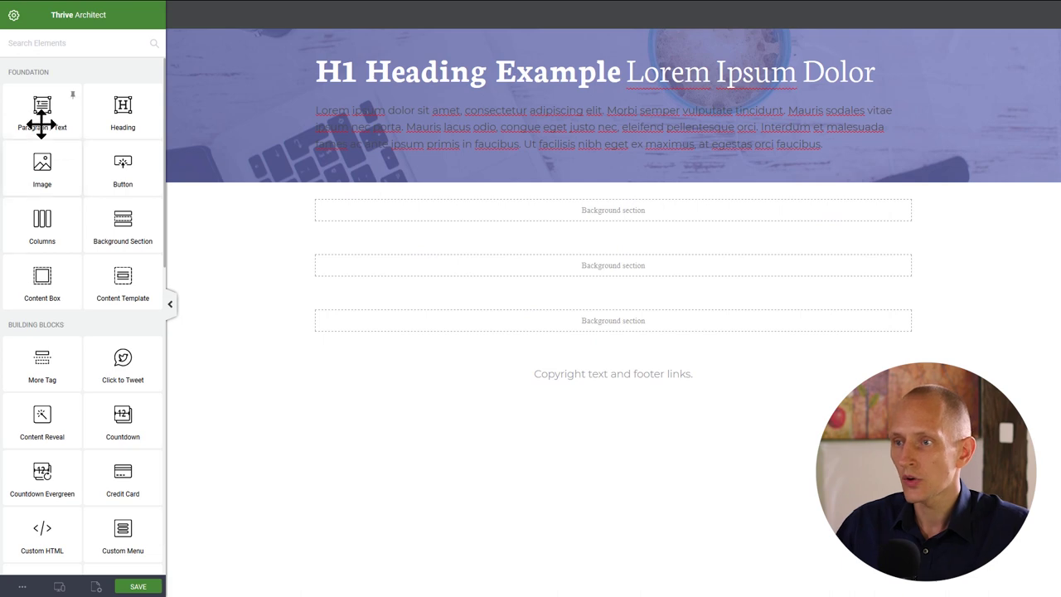
pyautogui.moveTo(41, 103); pyautogui.dragTo(440, 124)
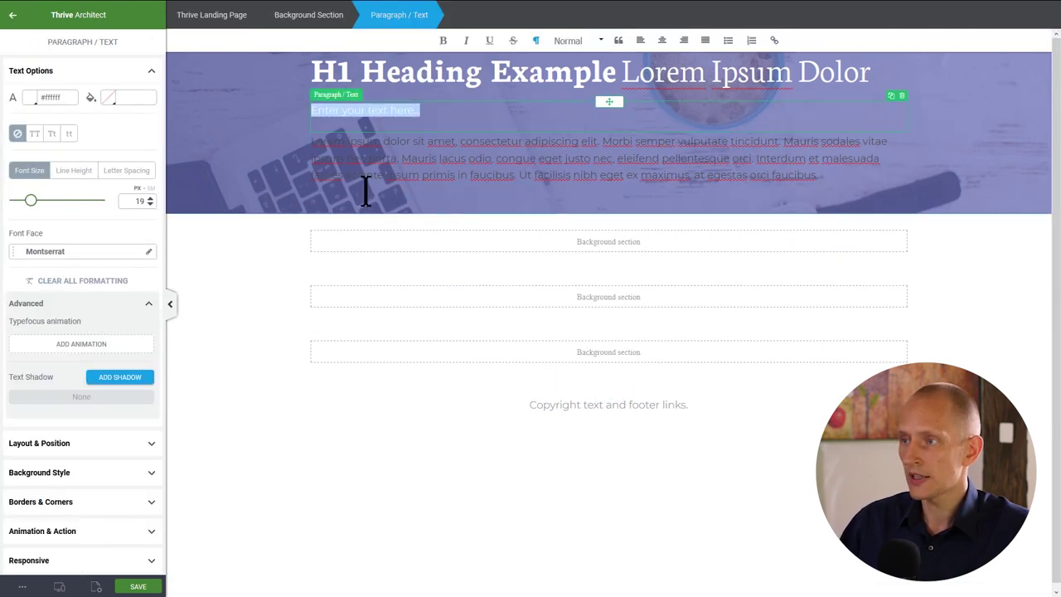
pyautogui.click(257, 157)
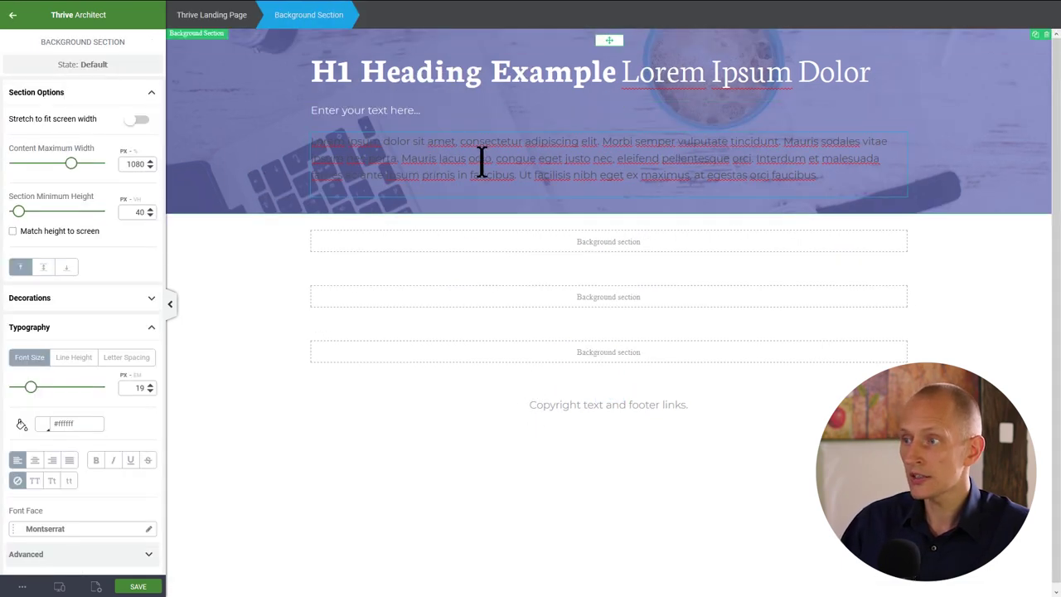
pyautogui.click(879, 158)
pyautogui.click(902, 128)
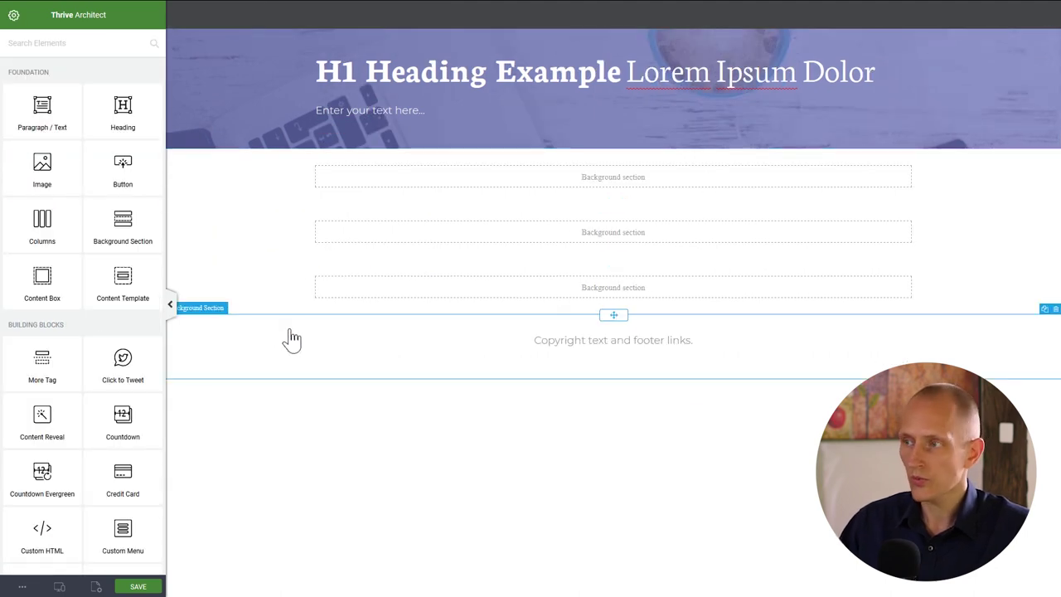
# - Replace the H1 heading's text with "This is some excellent and highly convincing headling."
pyautogui.click(614, 66)
pyautogui.moveTo(658, 116); pyautogui.dragTo(307, 126)
pyautogui.press('Delete')
pyautogui.press('Delete')
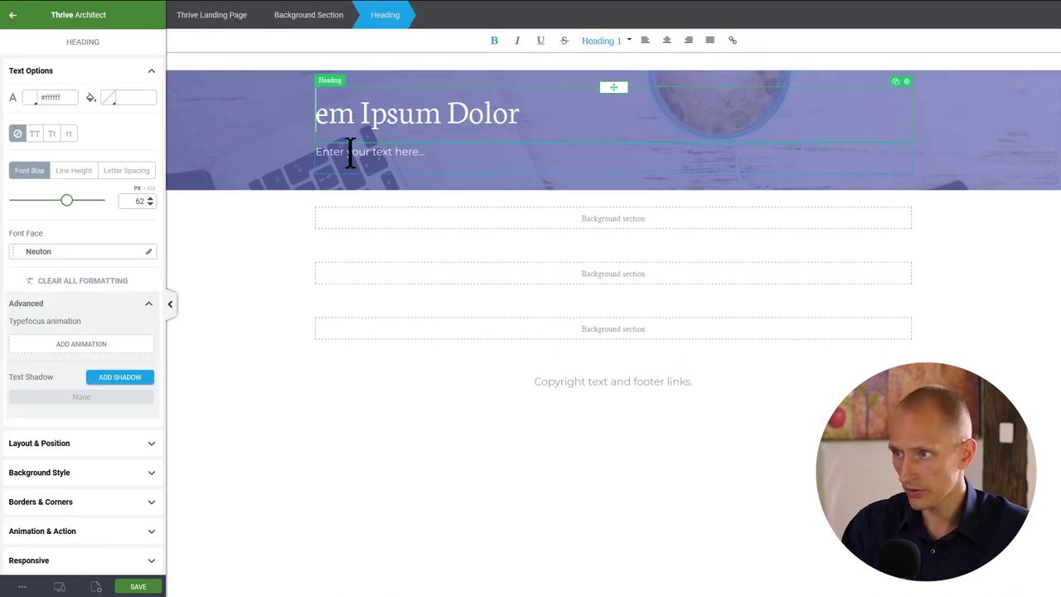
pyautogui.hotkey('ctrl', 'a')
pyautogui.write('Th')
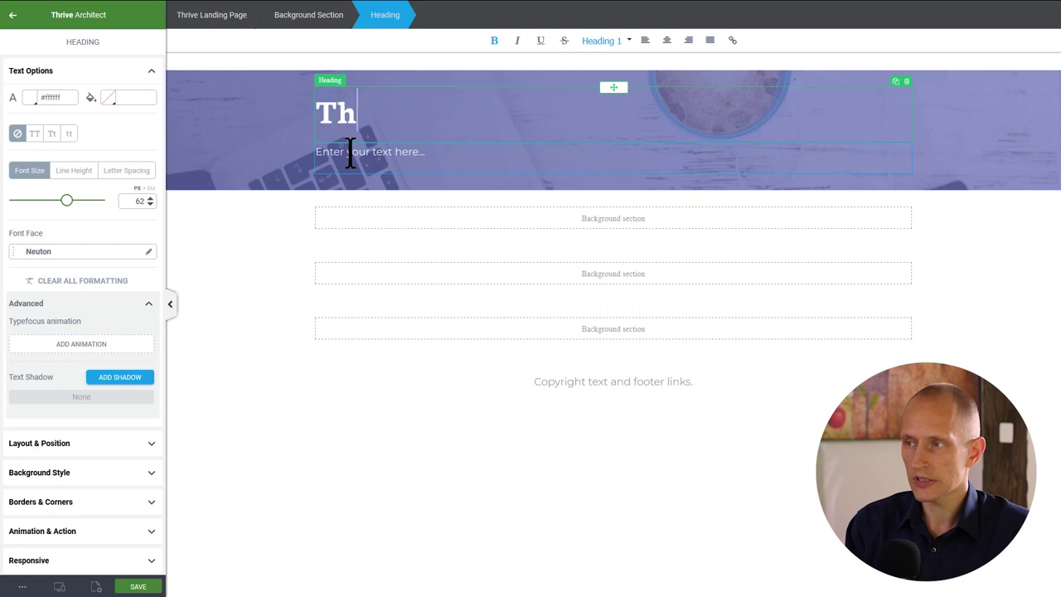
pyautogui.write('is is some ')
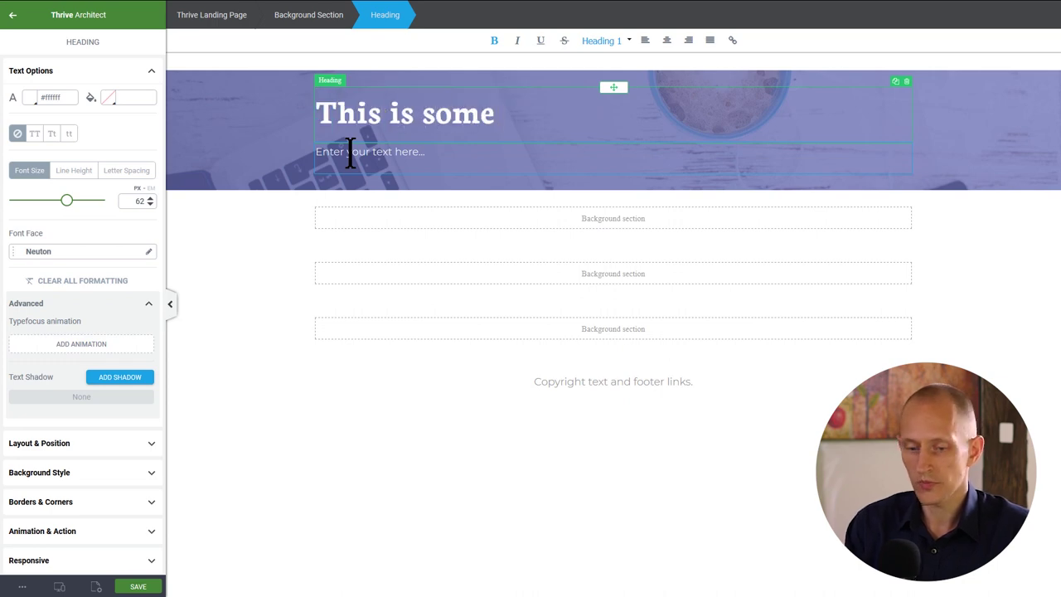
pyautogui.write('excellent')
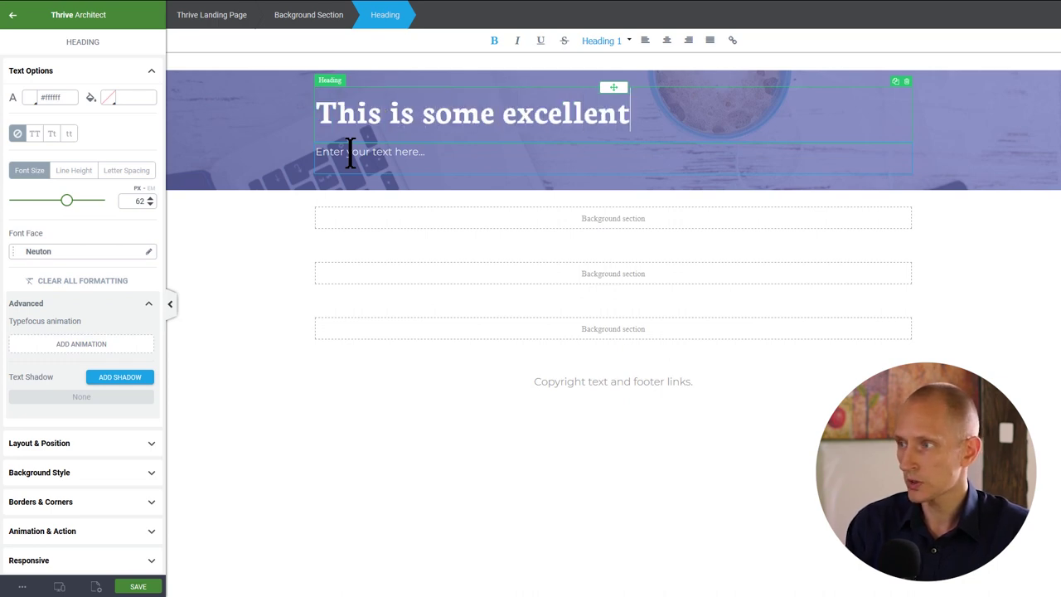
pyautogui.write(' and highly convincin')
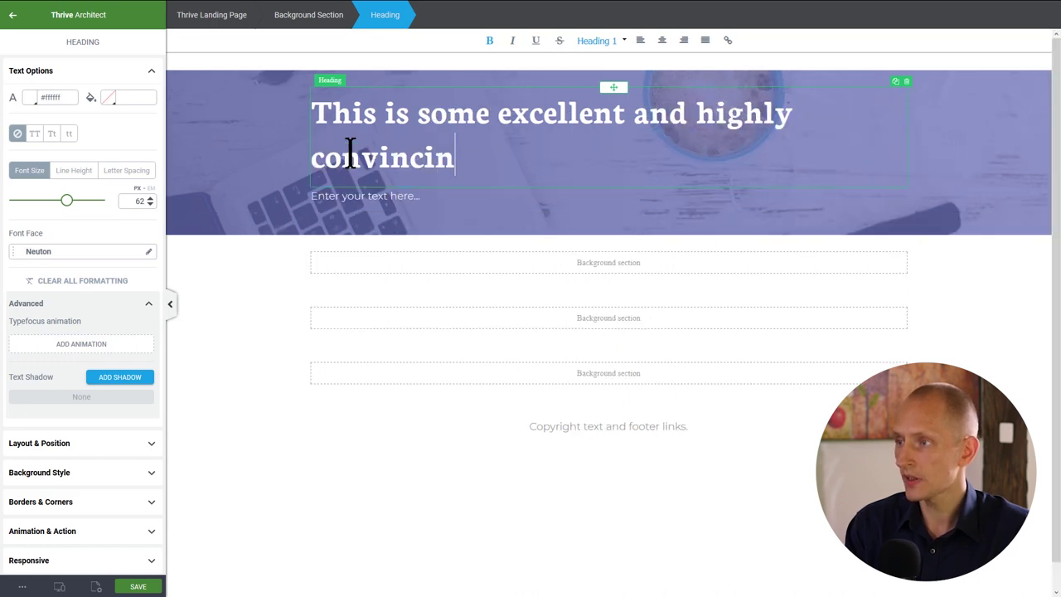
pyautogui.write('g headling.')
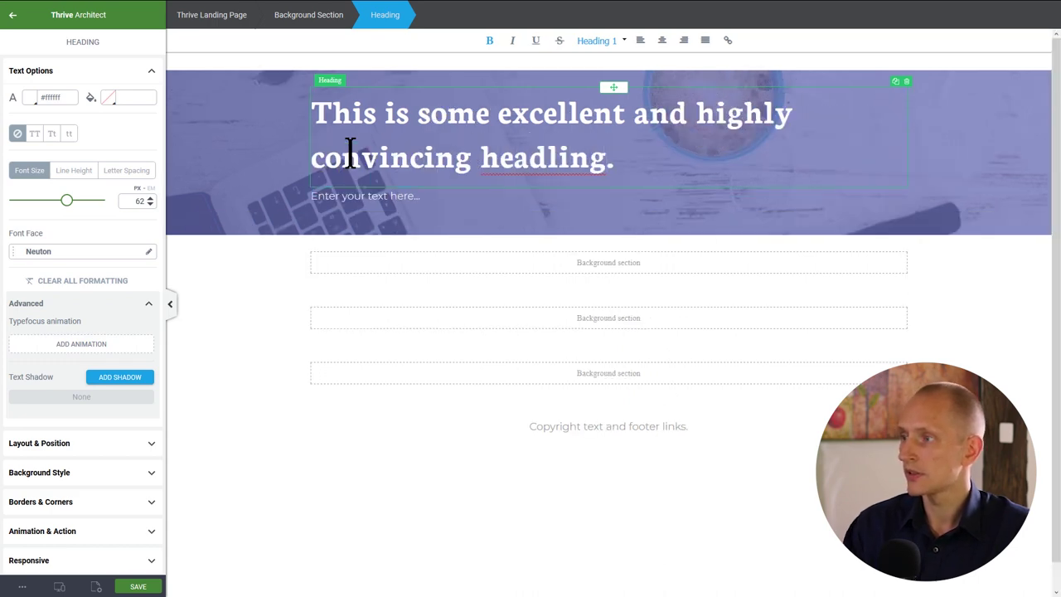
# - Remove the bold formatting from the whole heading and correct its last word to "headline"
pyautogui.hotkey('ctrl', 'a')
pyautogui.hotkey('ctrl', 'b')
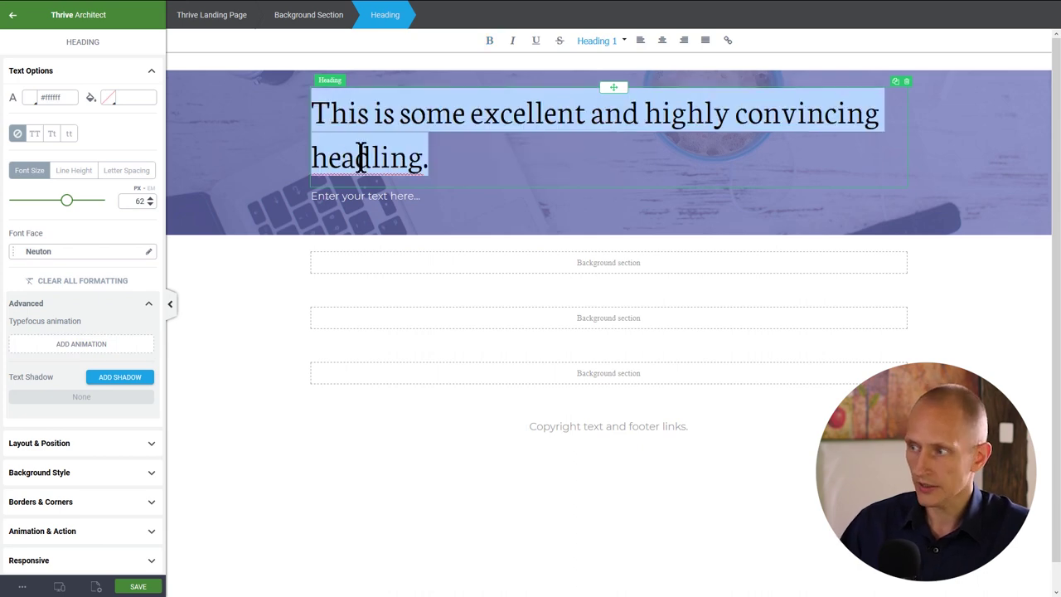
pyautogui.click(381, 161)
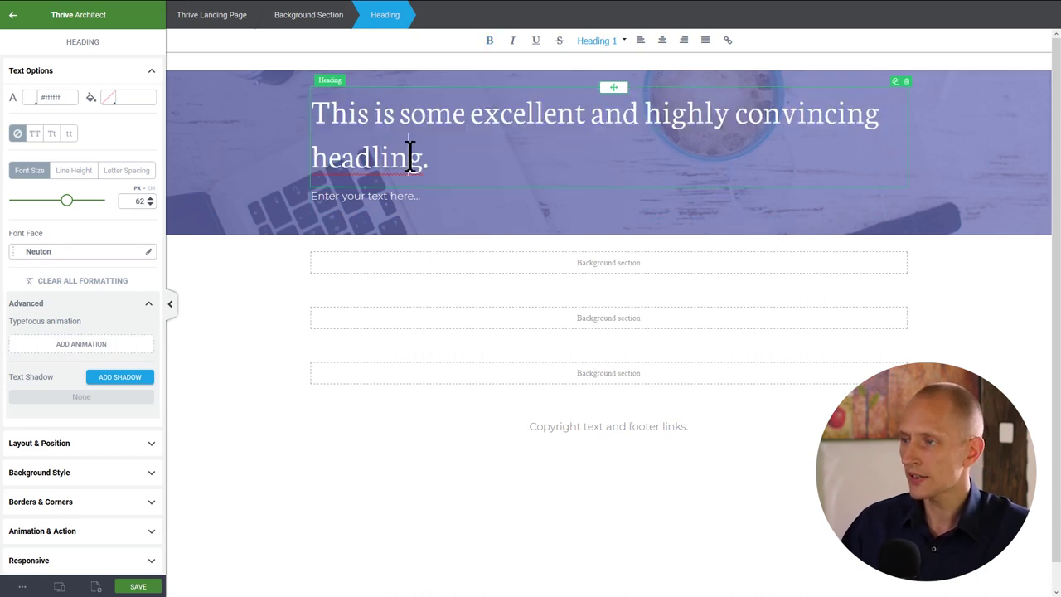
pyautogui.click(419, 158)
pyautogui.press('BackSpace')
pyautogui.write('e')
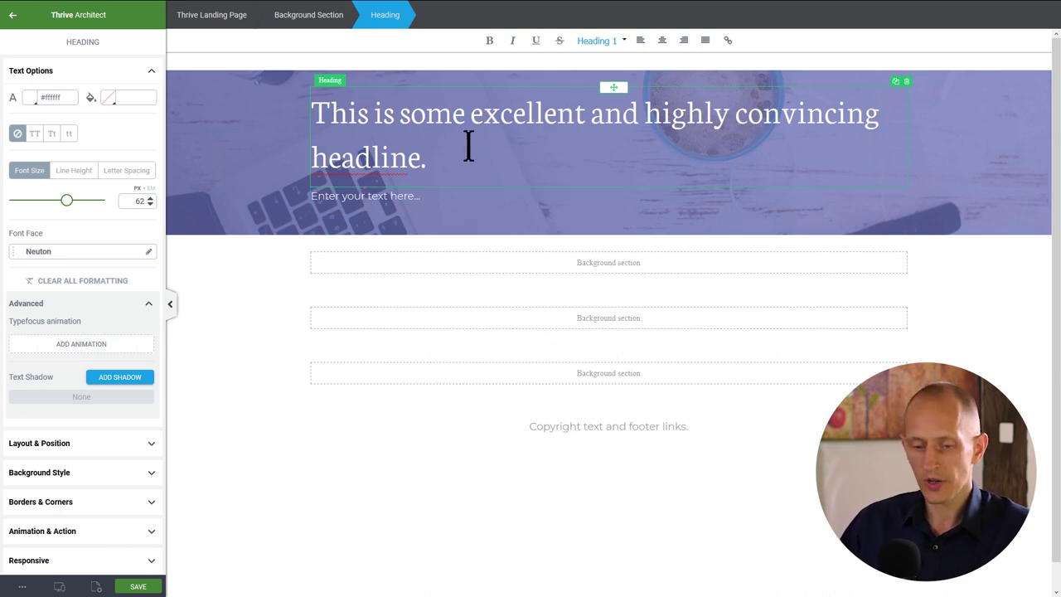
# - Insert a two-column layout with equal 1/2 columns above the headline in the header section
pyautogui.scroll(-2, 246, 142)
pyautogui.click(256, 143)
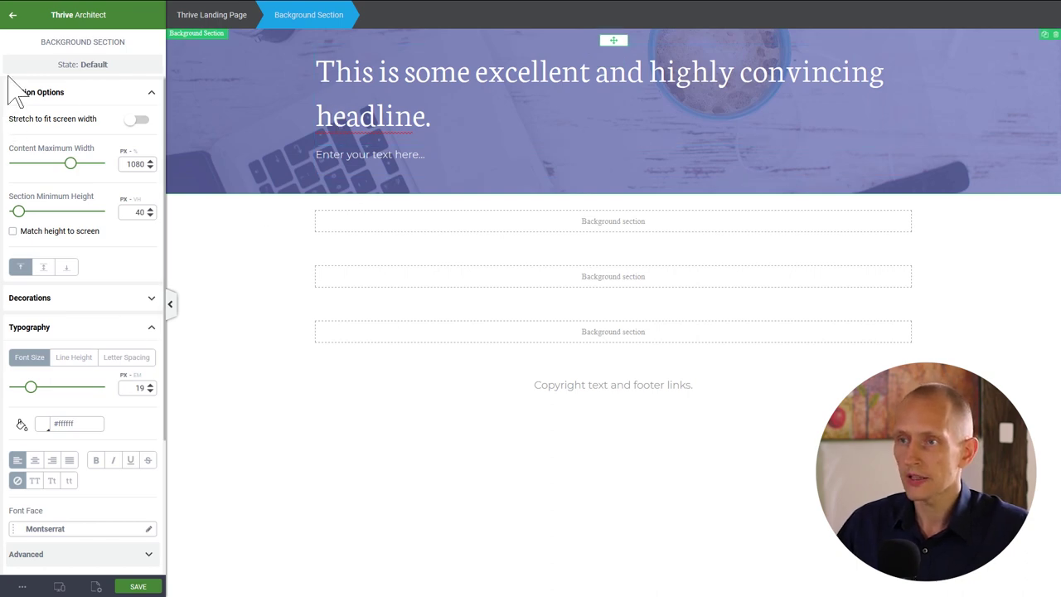
pyautogui.click(12, 15)
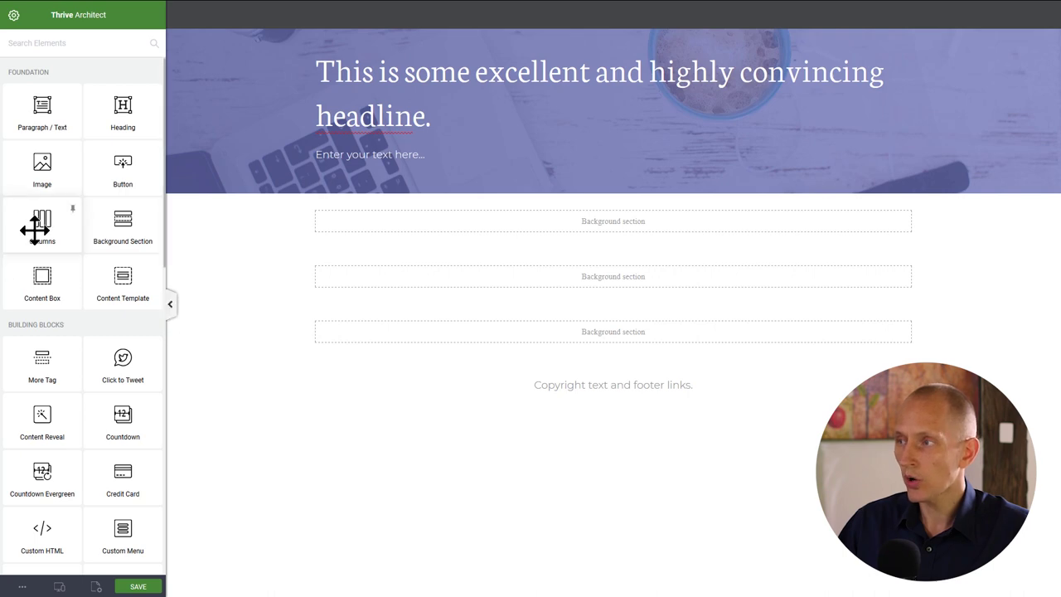
pyautogui.moveTo(33, 227); pyautogui.dragTo(531, 70)
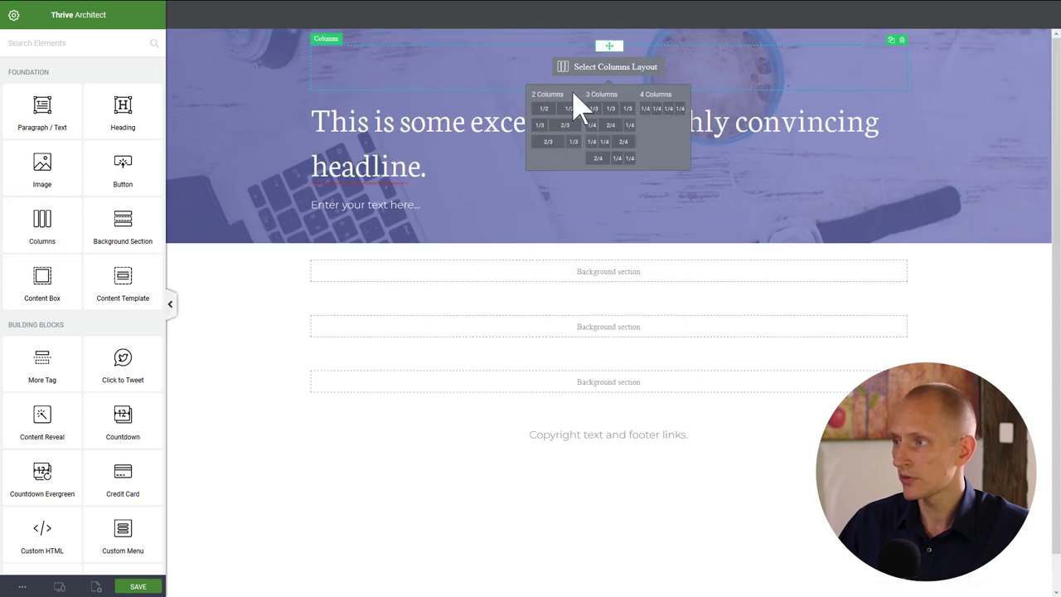
pyautogui.click(570, 109)
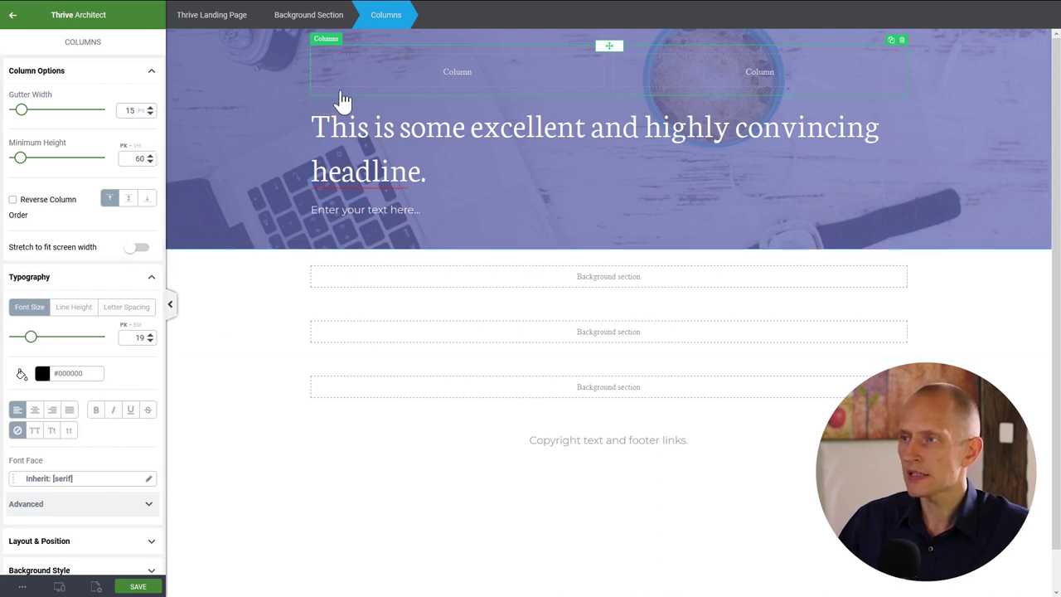
# - Set the top and bottom padding of the columns element to 0
pyautogui.click(71, 277)
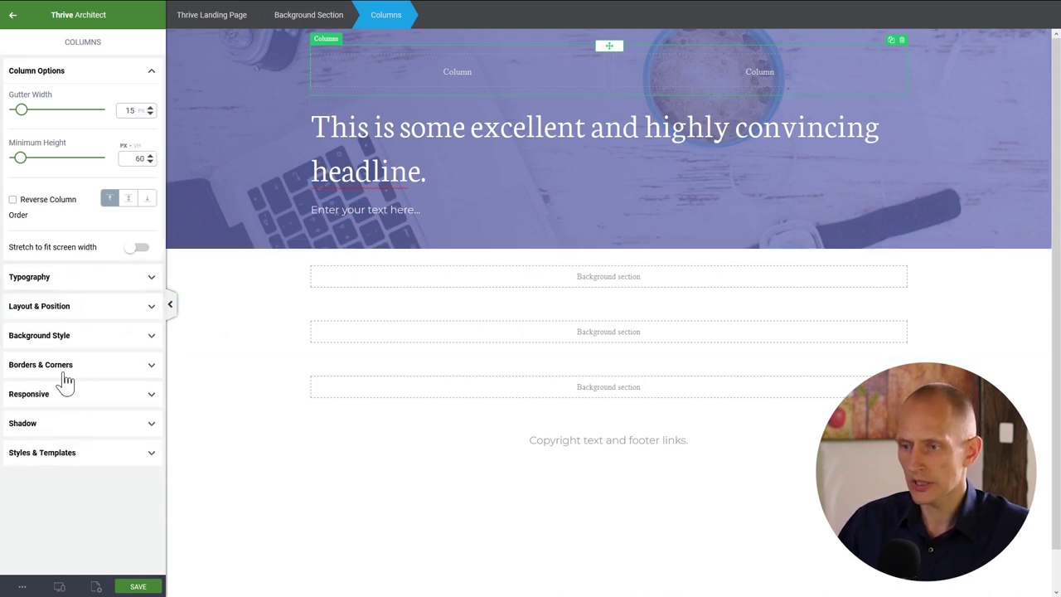
pyautogui.click(64, 337)
pyautogui.click(63, 309)
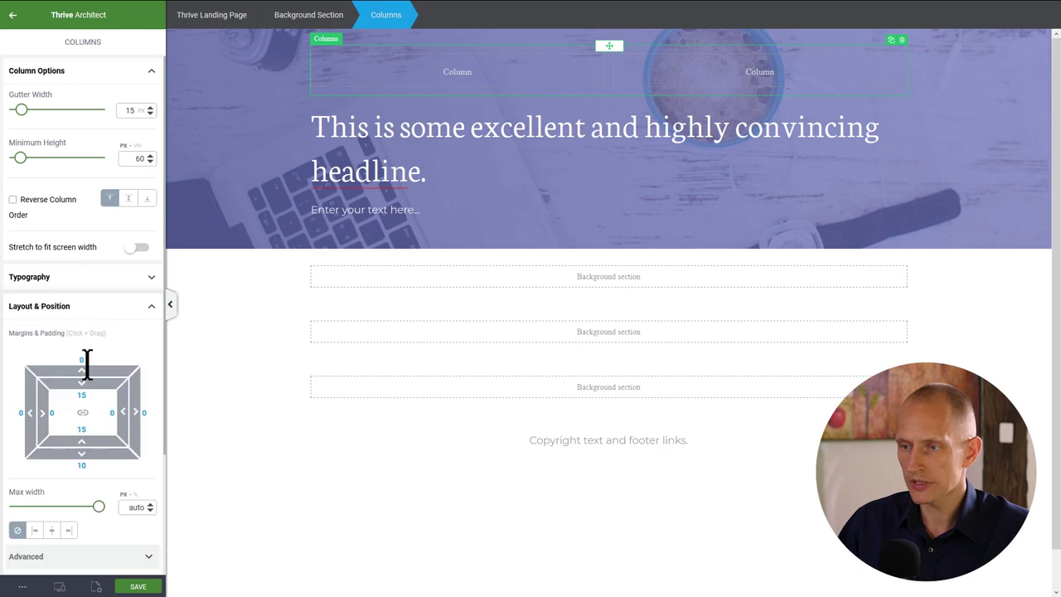
pyautogui.click(82, 394)
pyautogui.write('0')
pyautogui.press('Return')
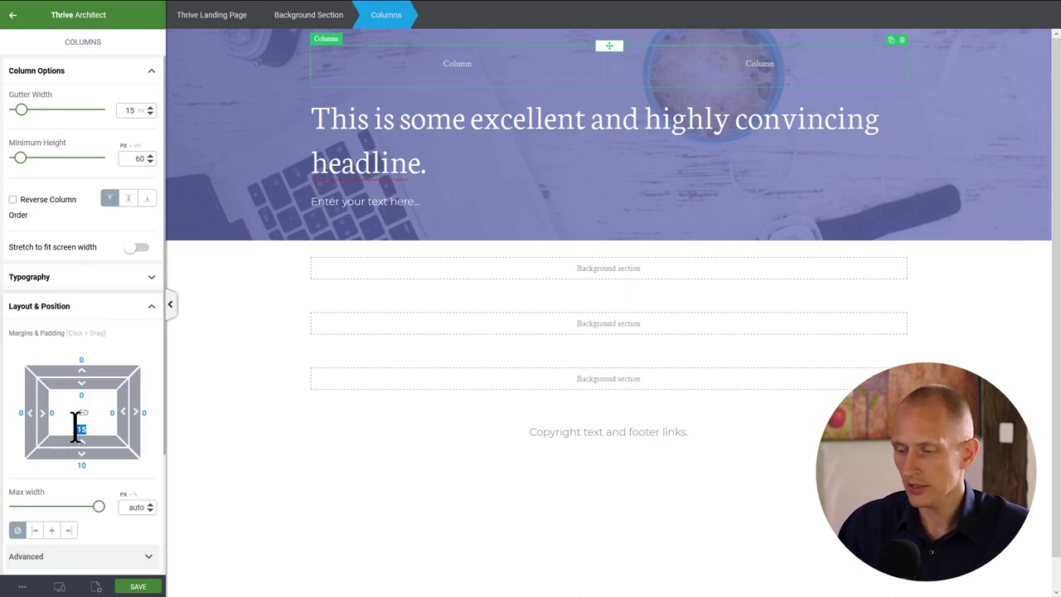
pyautogui.write('0')
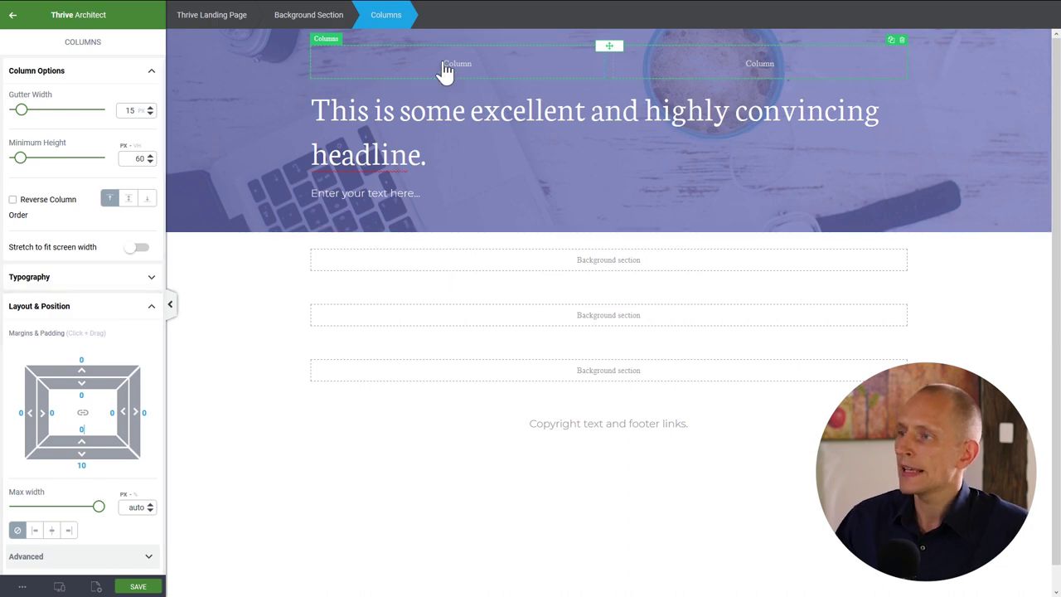
# - Add a paragraph element with the text "myLOGO" to the first column above the headline
pyautogui.click(376, 71)
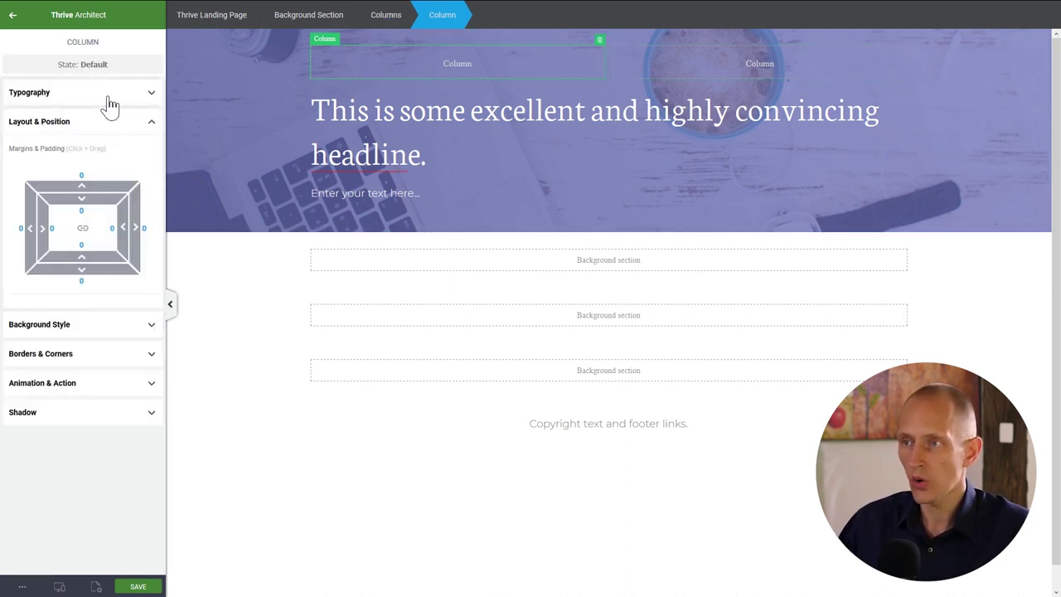
pyautogui.click(257, 186)
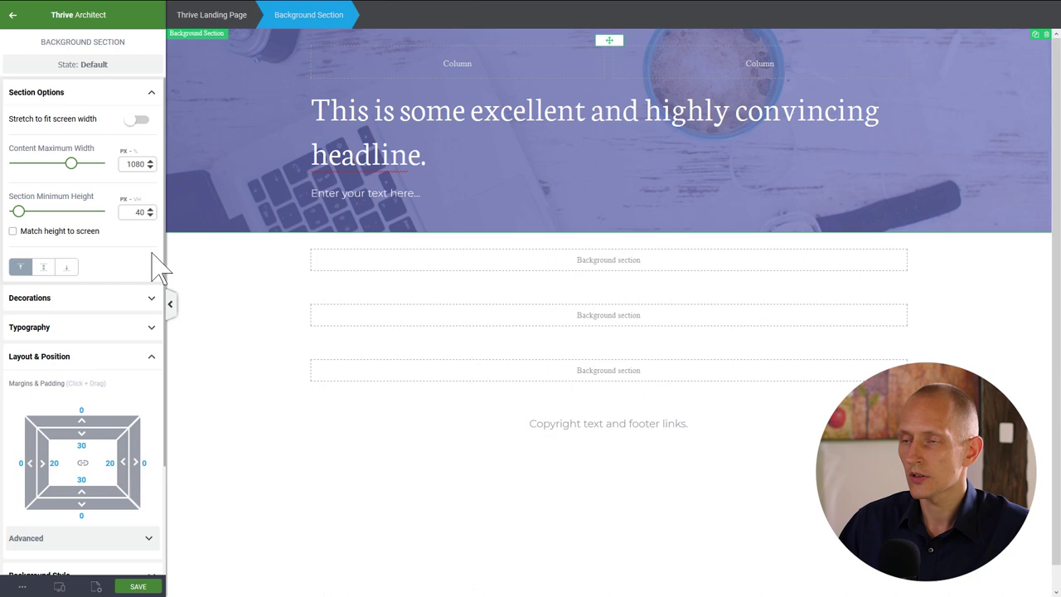
pyautogui.click(13, 14)
pyautogui.moveTo(45, 106); pyautogui.dragTo(422, 73)
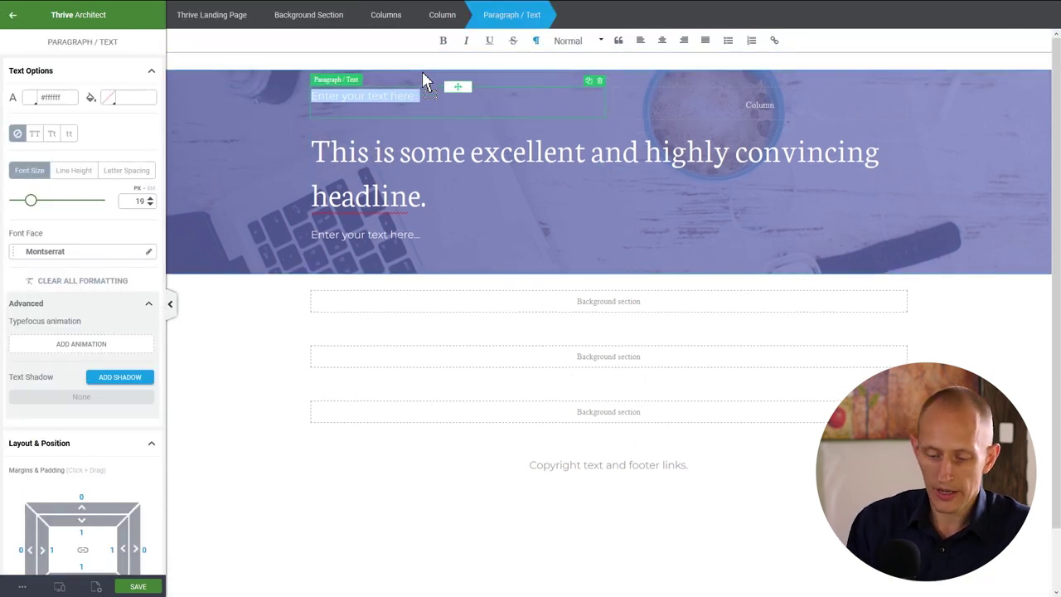
pyautogui.write('myLOGO')
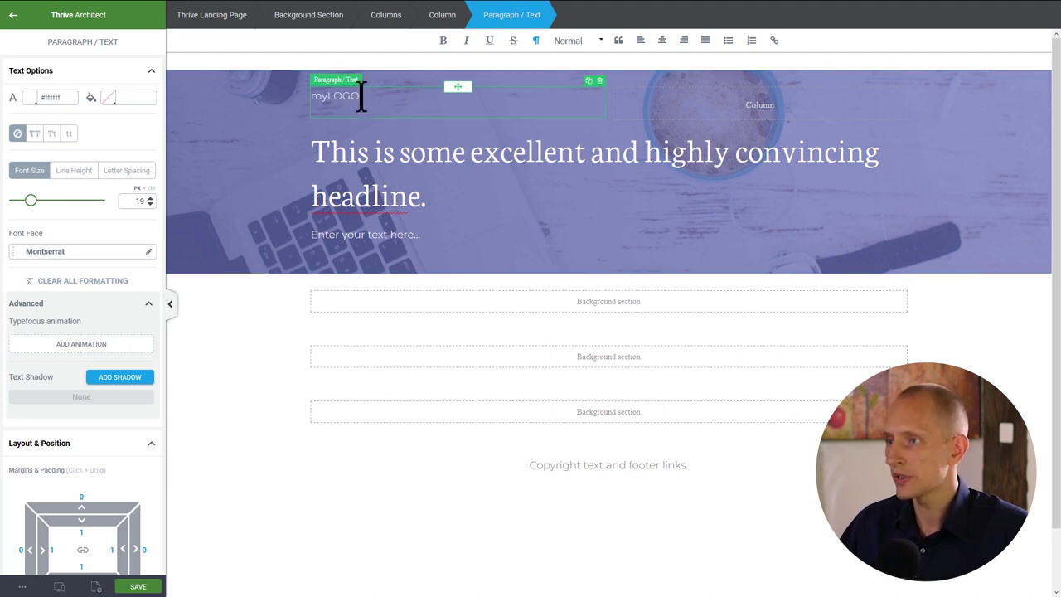
# - Make the "myLOGO" text bold and set its text color to #3ae5c4
pyautogui.doubleClick(315, 96)
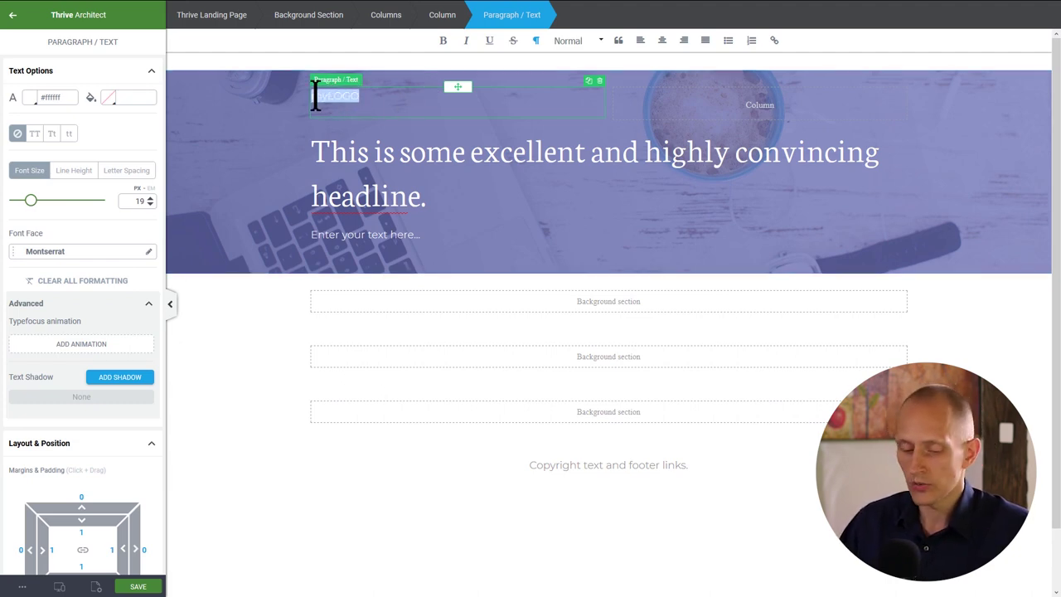
pyautogui.click(364, 95)
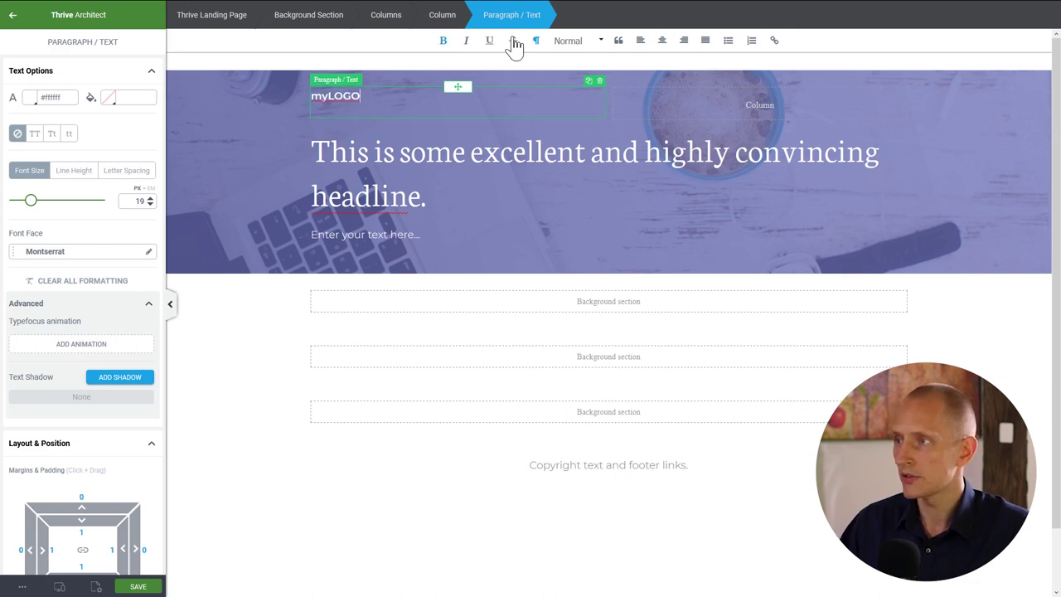
pyautogui.click(30, 98)
pyautogui.click(105, 261)
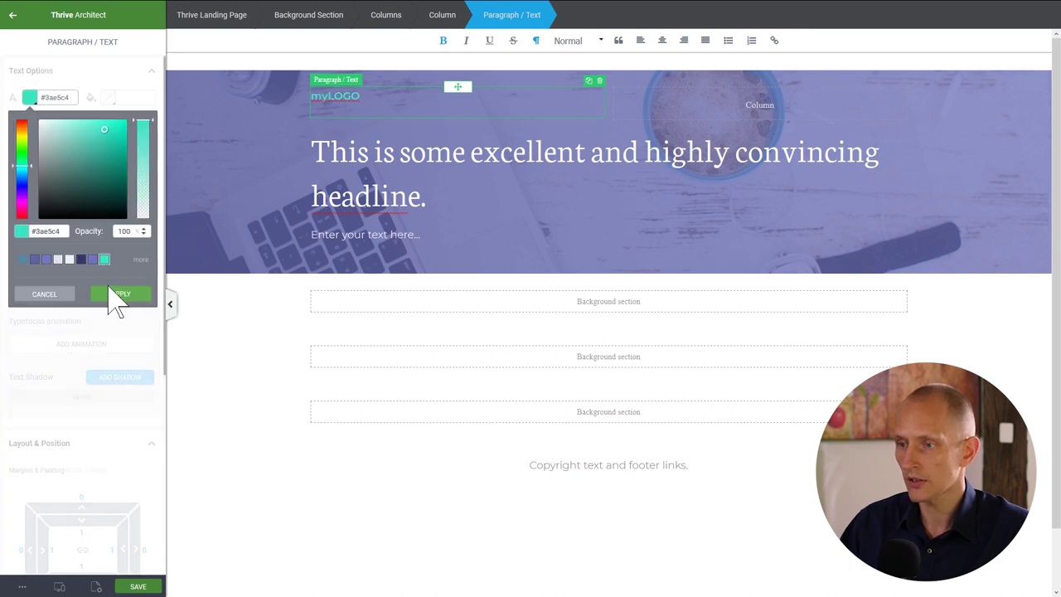
pyautogui.click(114, 295)
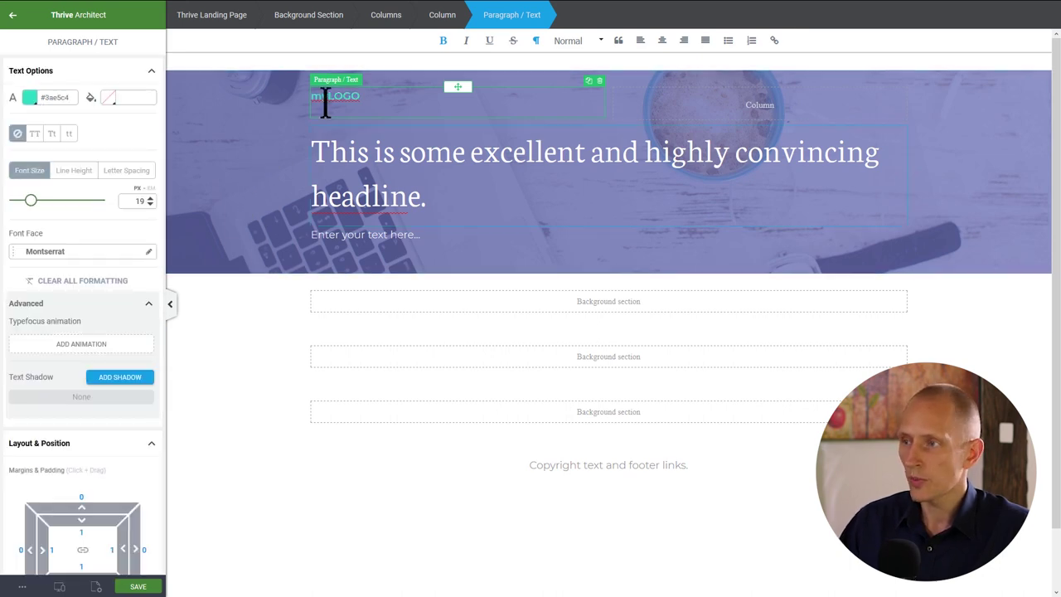
# - Italicize the "my" part of the logo text and set the logo's font size to 25 px
pyautogui.moveTo(326, 95); pyautogui.dragTo(315, 96)
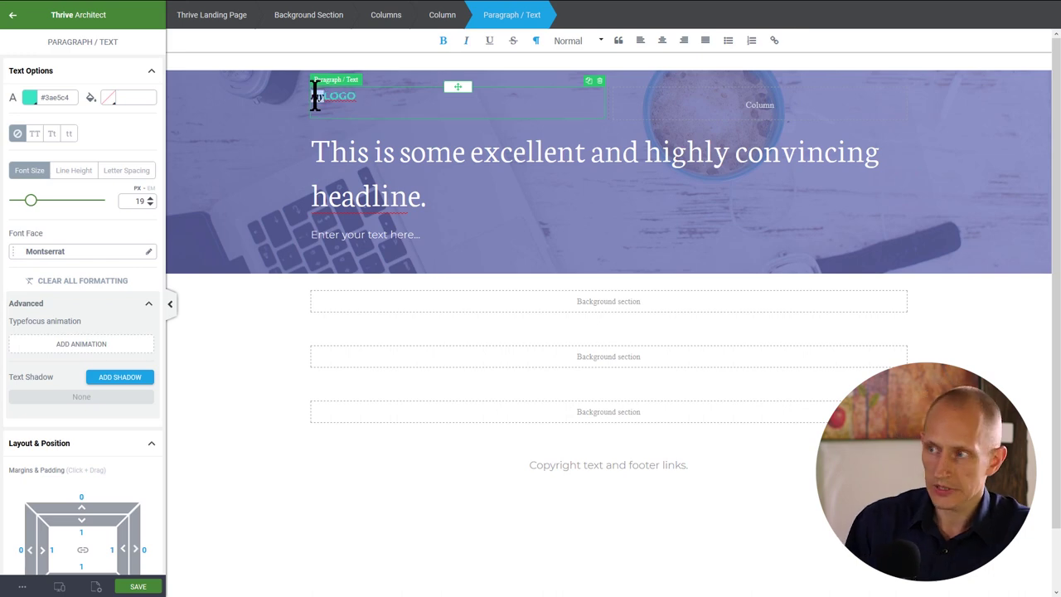
pyautogui.click(274, 149)
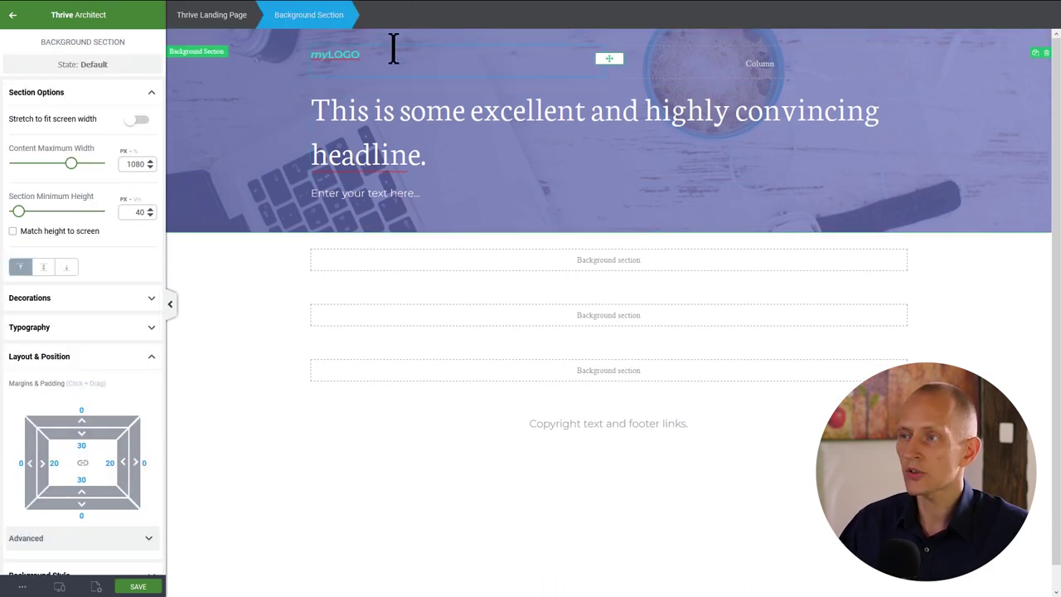
pyautogui.click(349, 55)
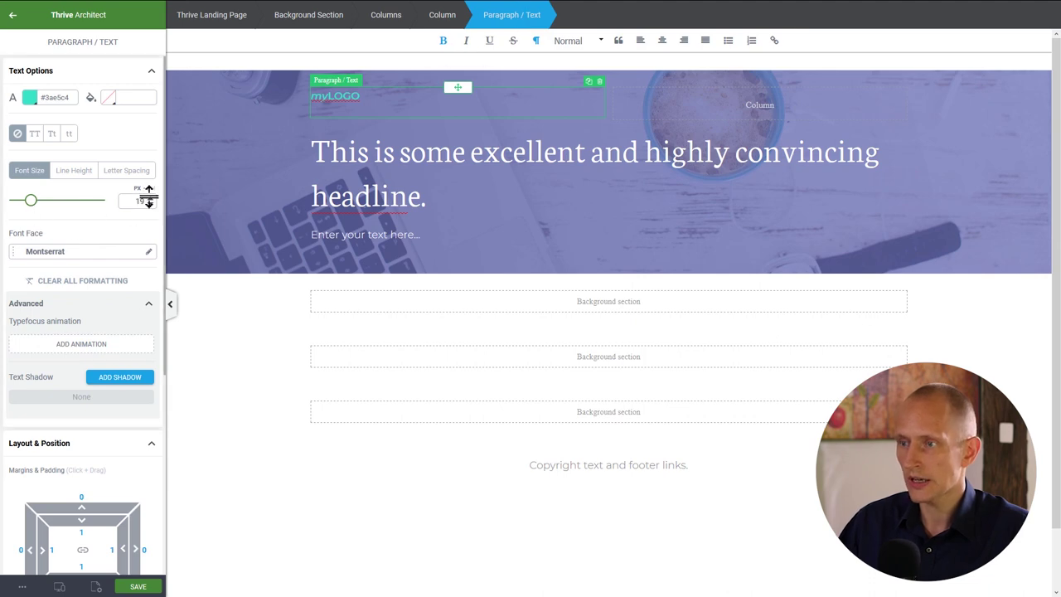
pyautogui.click(282, 160)
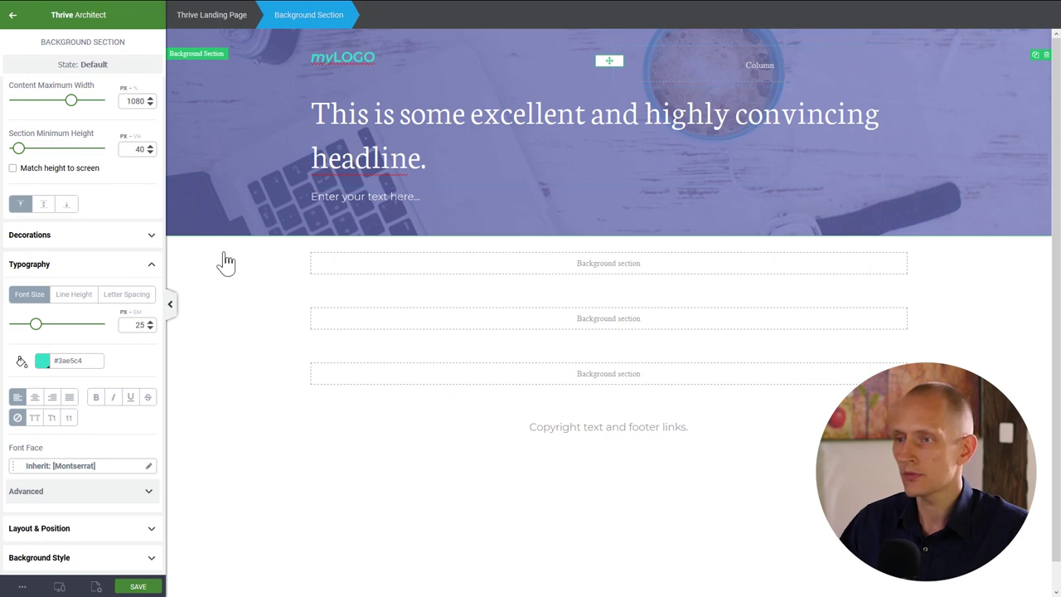
# - Add a paragraph element with the text "HOME ABOUT BLOG" to the empty column beside the logo
pyautogui.click(13, 14)
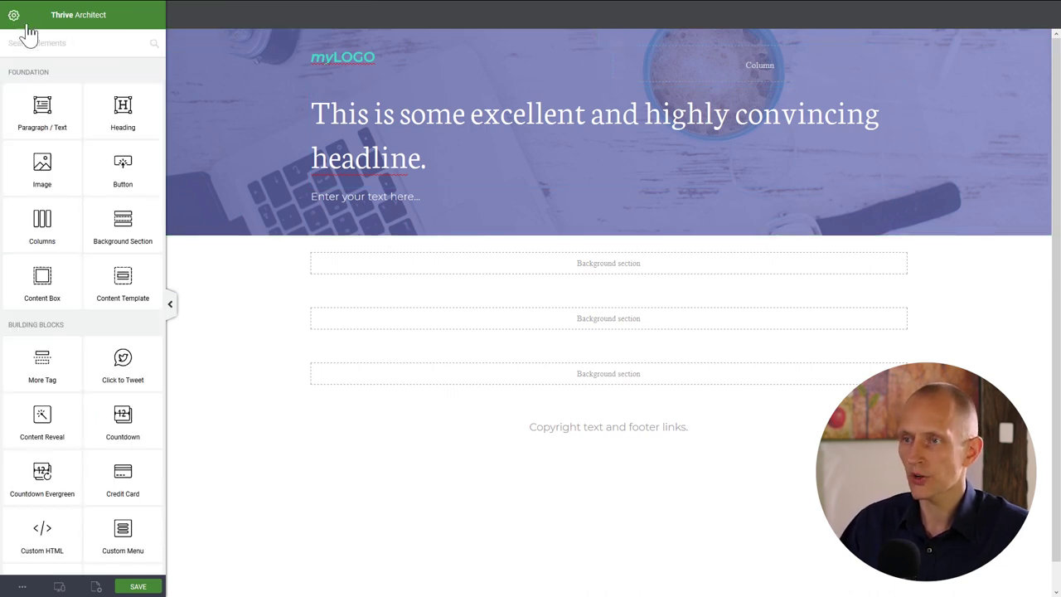
pyautogui.moveTo(43, 96); pyautogui.dragTo(748, 74)
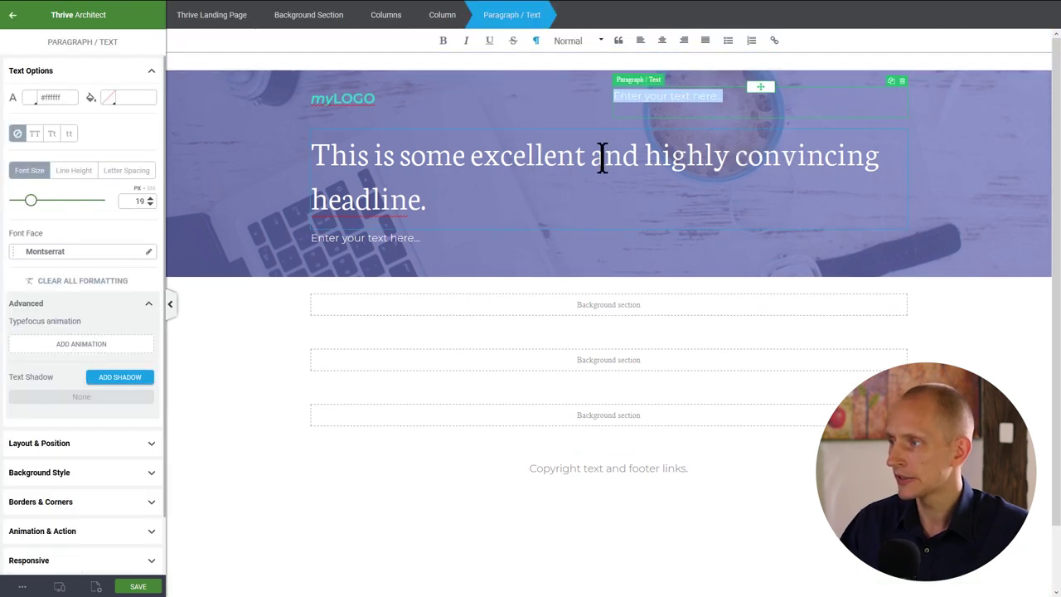
pyautogui.write('HOME   ABOUT   BLOG')
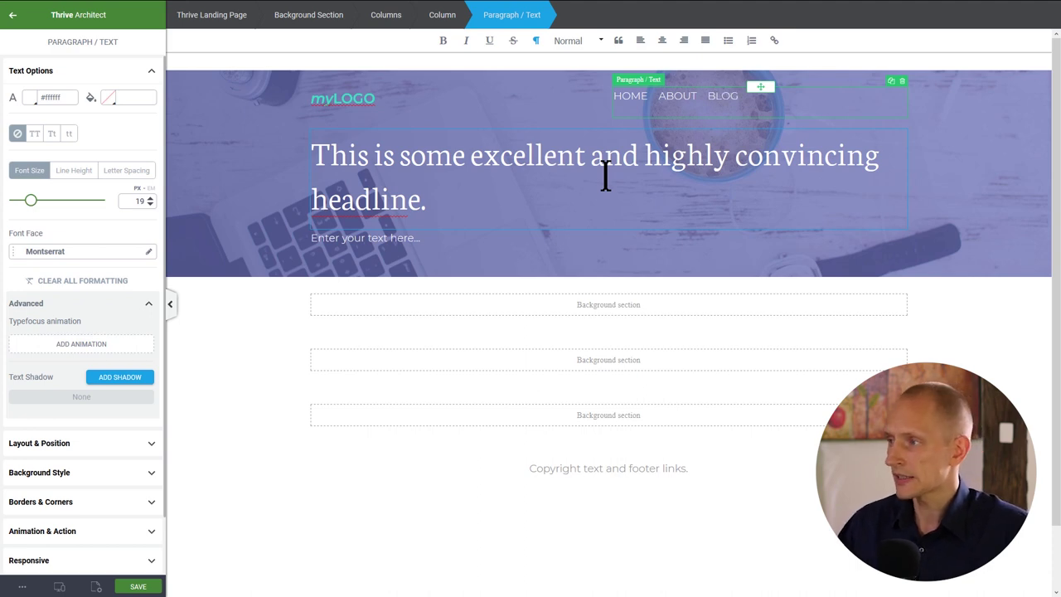
pyautogui.scroll(-1, 831, 122)
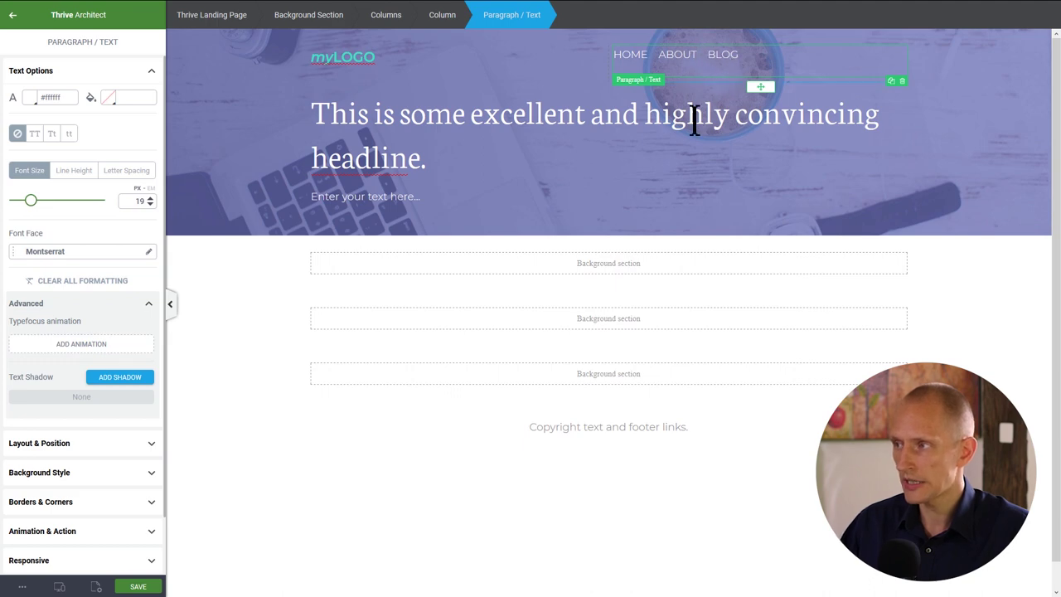
# - Right-align the text of the column that holds the HOME, ABOUT and BLOG entries
pyautogui.click(443, 15)
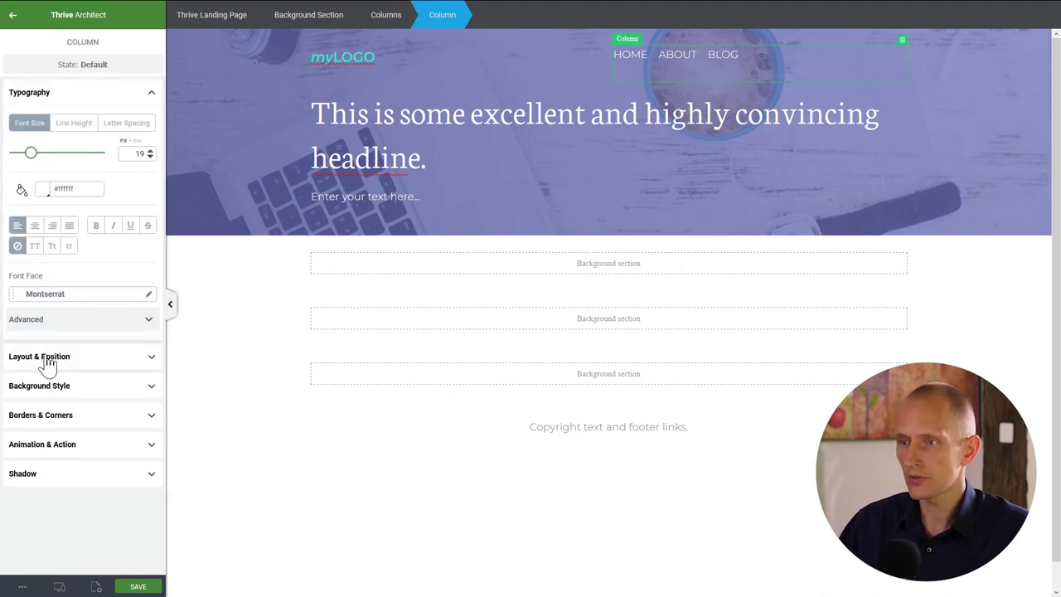
pyautogui.click(52, 225)
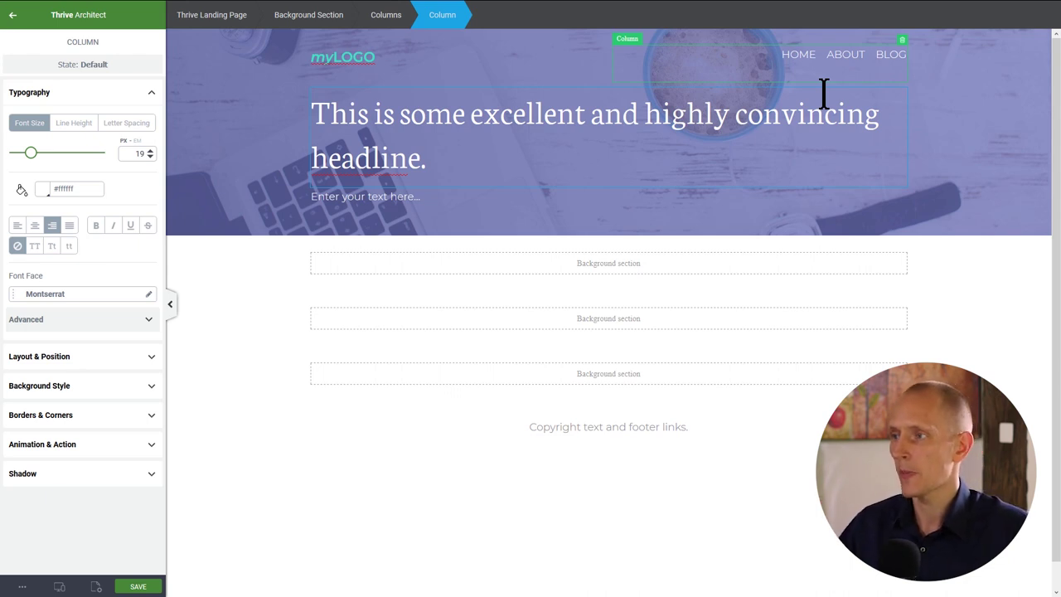
pyautogui.click(962, 222)
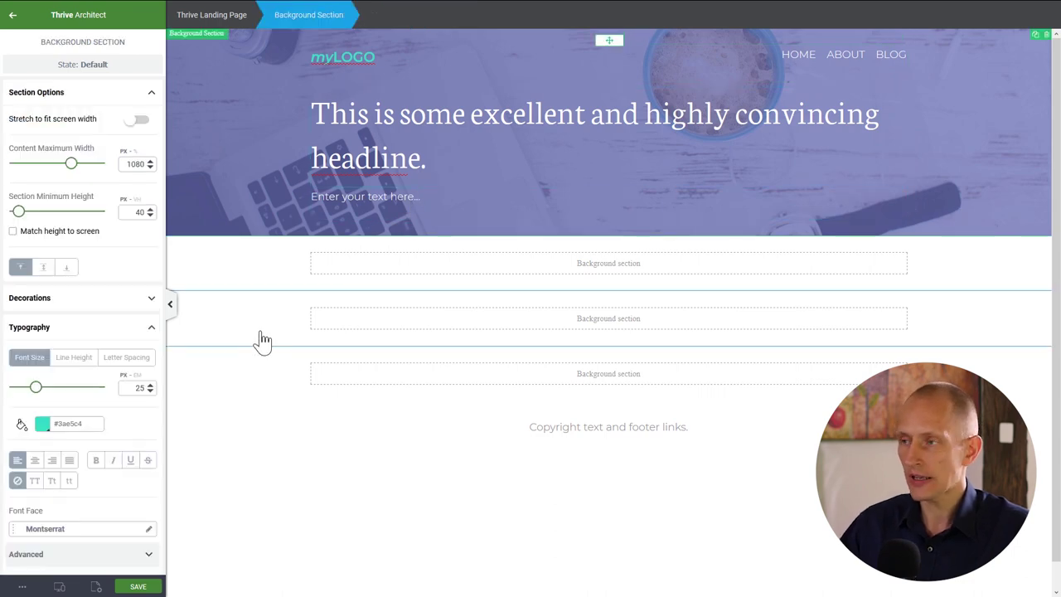
pyautogui.click(13, 15)
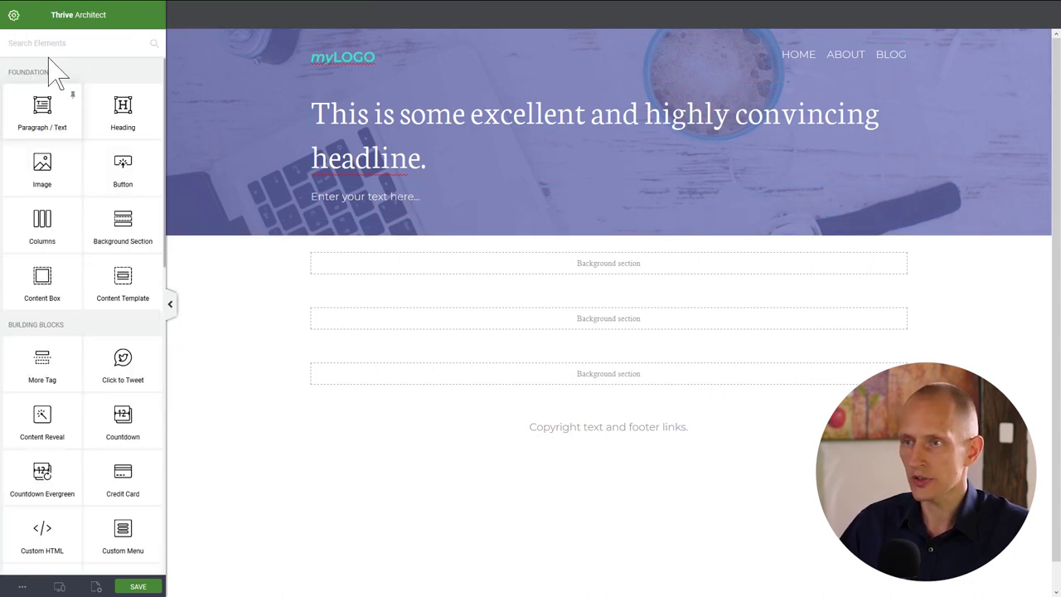
pyautogui.click(45, 43)
pyautogui.write('vid')
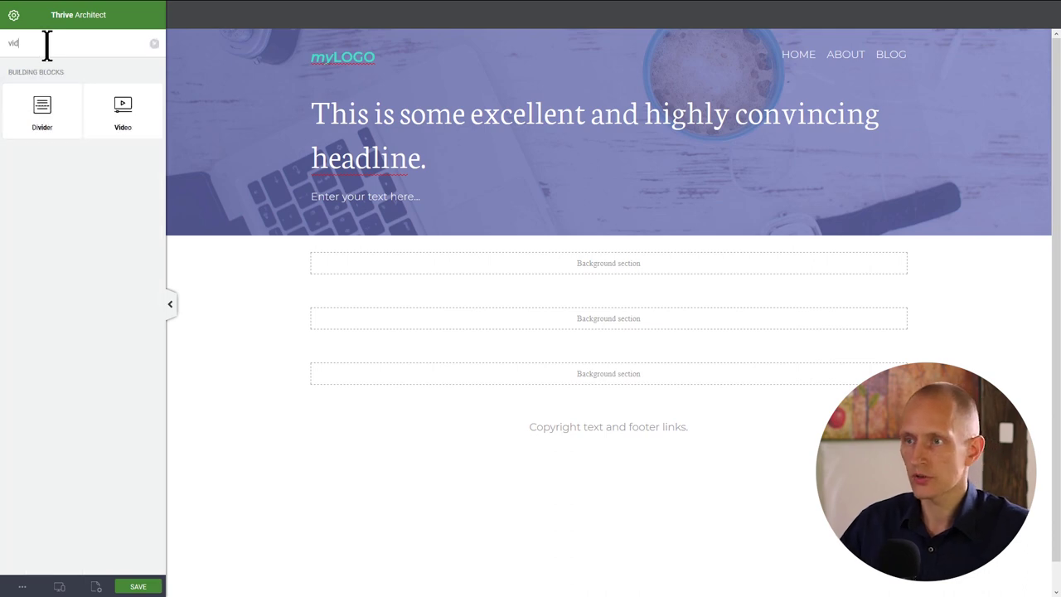
pyautogui.moveTo(120, 112); pyautogui.dragTo(870, 151)
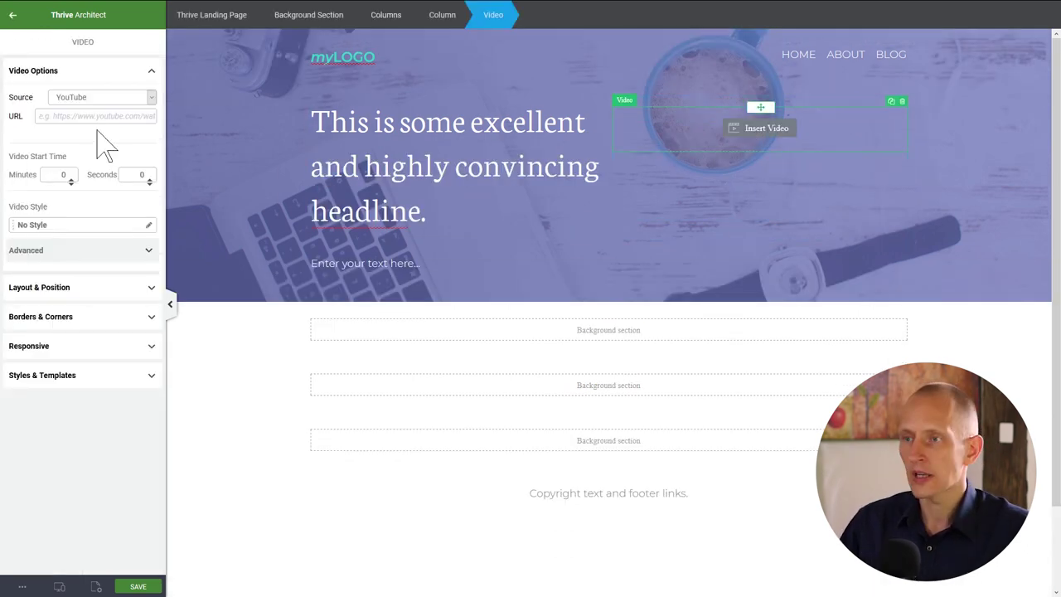
pyautogui.click(94, 119)
pyautogui.write('https://www.youtube.com/watch?v=JLf5407wluQ')
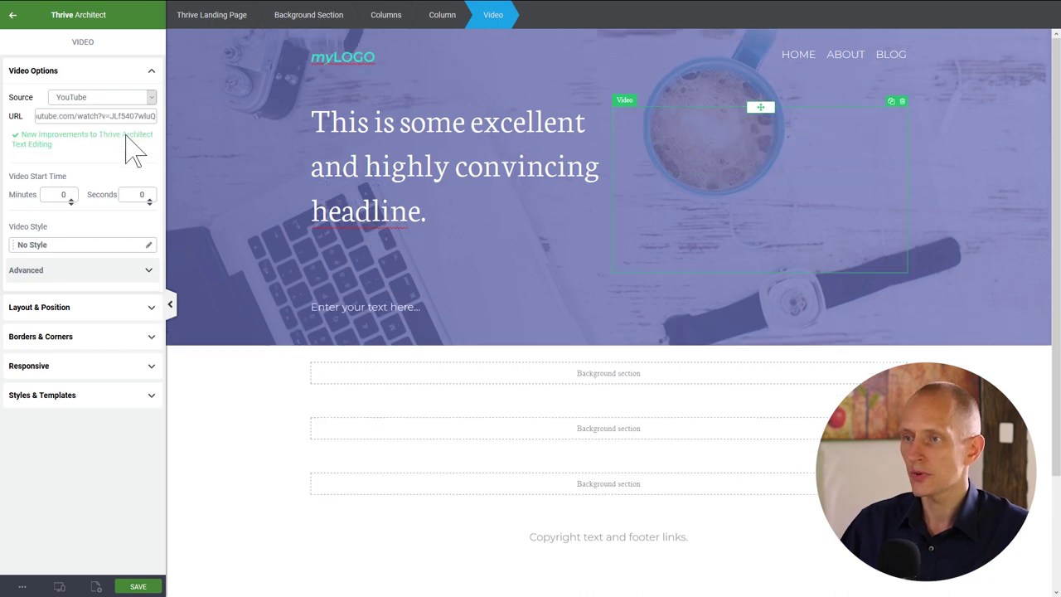
# - Hide the title and the related videos in the video's advanced options
pyautogui.click(80, 277)
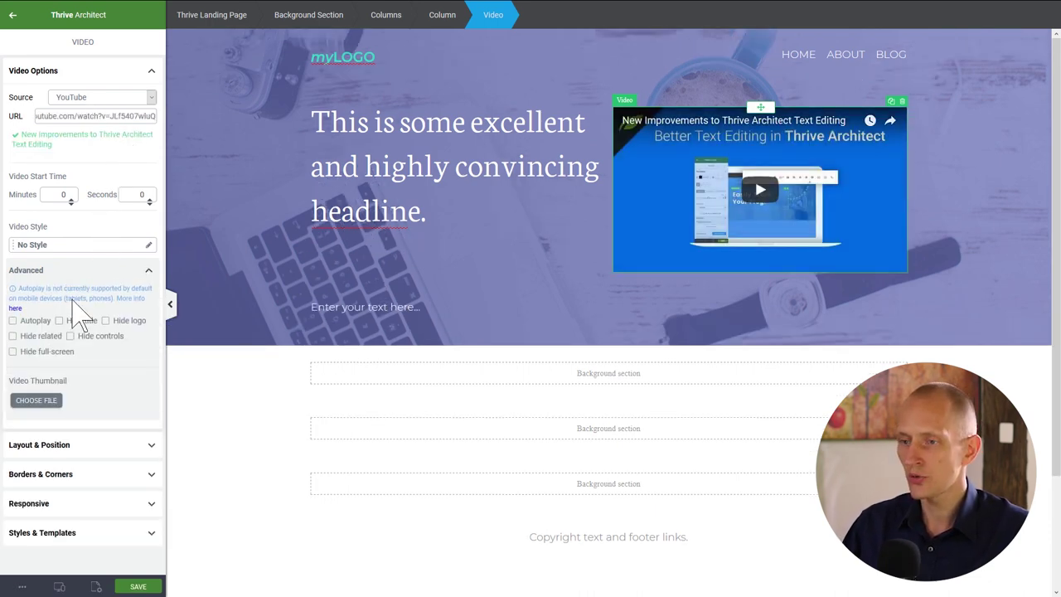
pyautogui.click(58, 321)
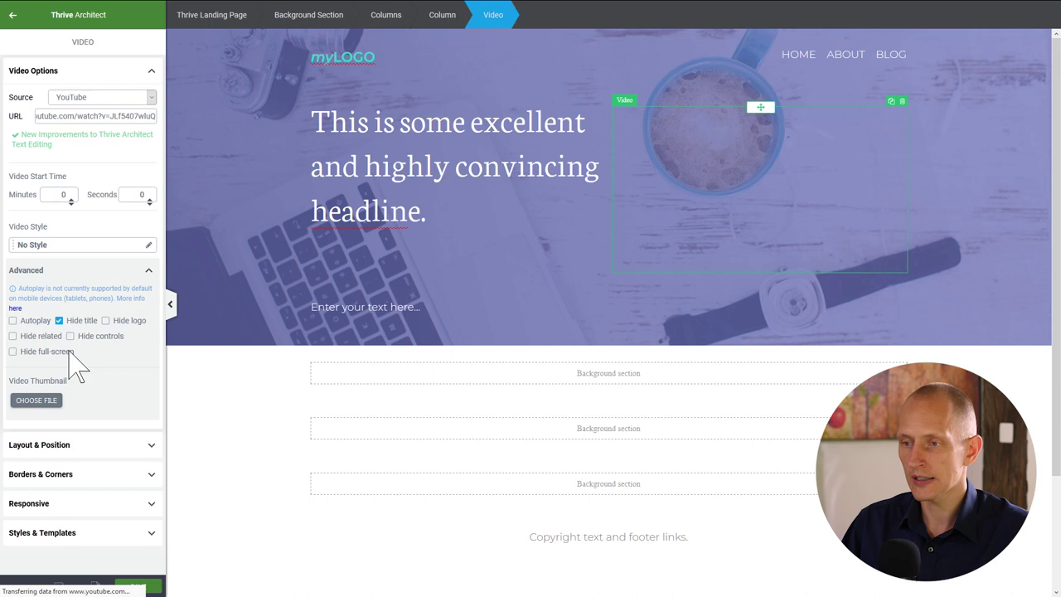
pyautogui.click(12, 335)
pyautogui.click(148, 250)
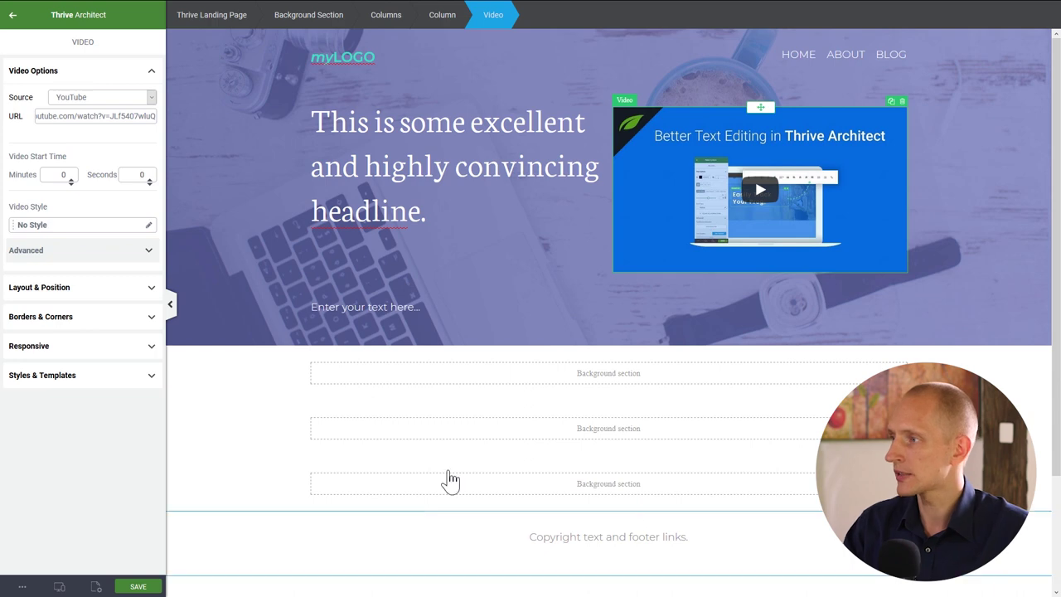
# - Set the header background section's content maximum width to 100%
pyautogui.click(256, 178)
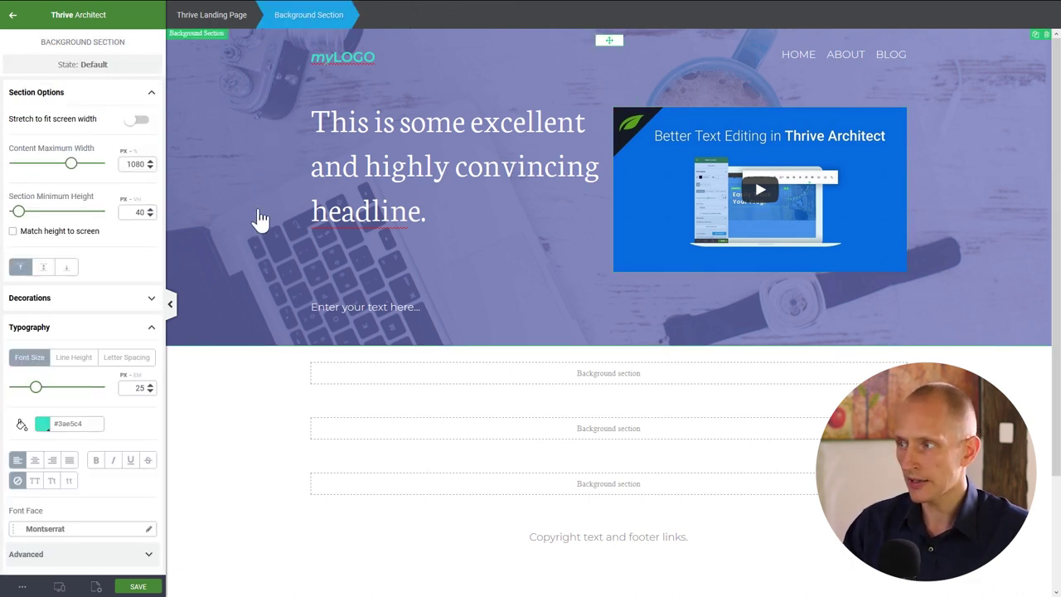
pyautogui.click(135, 152)
pyautogui.doubleClick(131, 164)
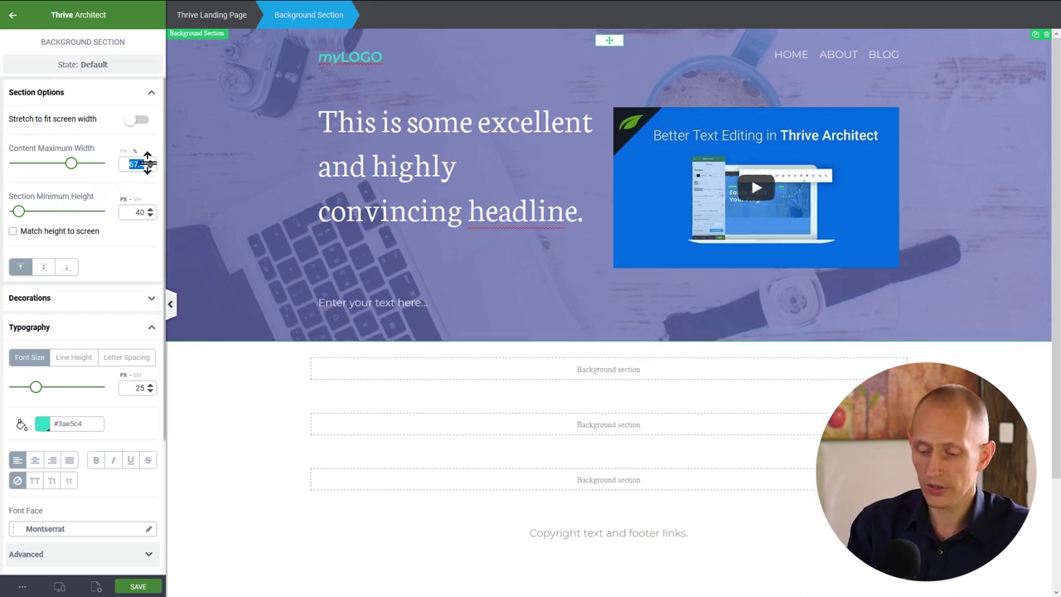
pyautogui.write('100')
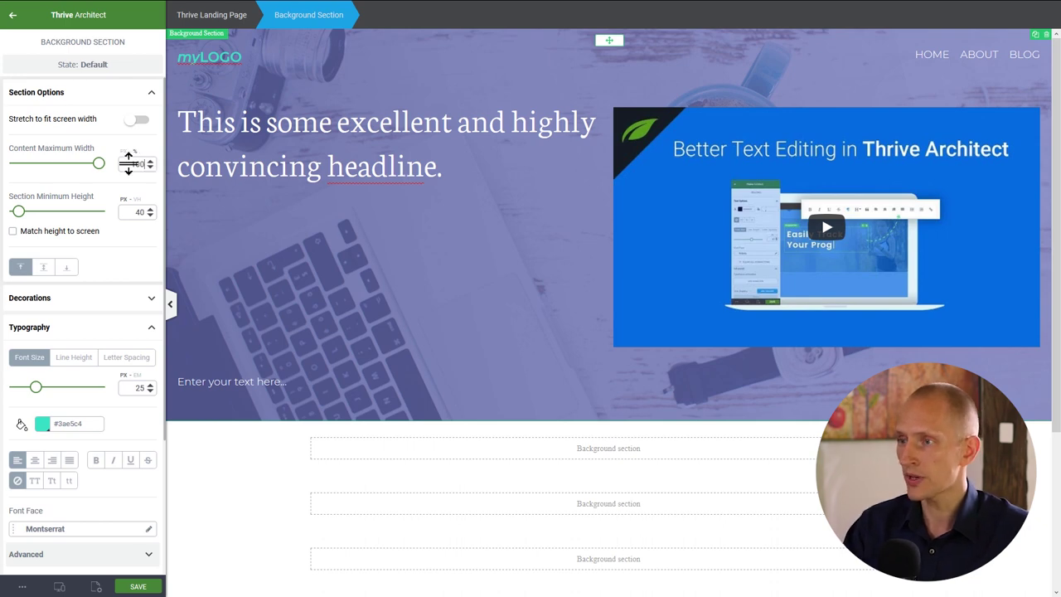
# - Set the right padding of the header background section to 0
pyautogui.scroll(-1, 89, 344)
pyautogui.scroll(-3, 89, 343)
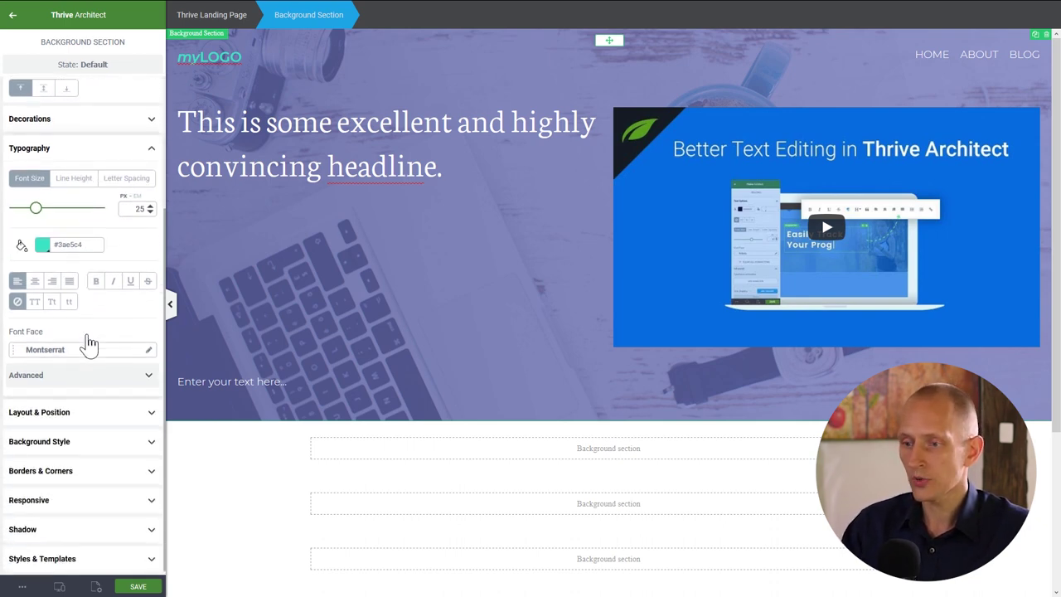
pyautogui.scroll(4, 89, 343)
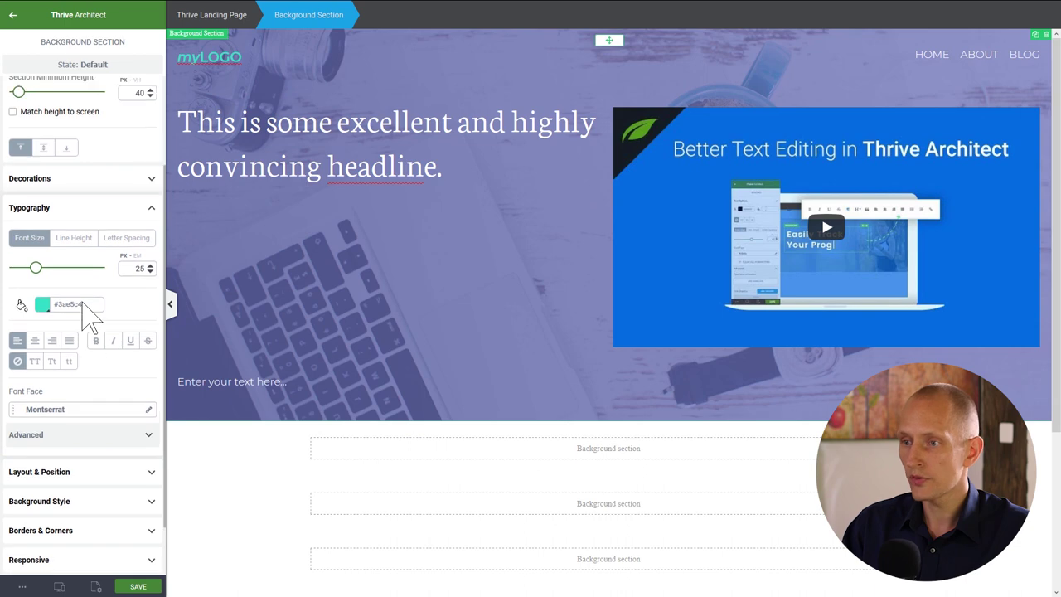
pyautogui.scroll(-4, 71, 296)
pyautogui.click(68, 410)
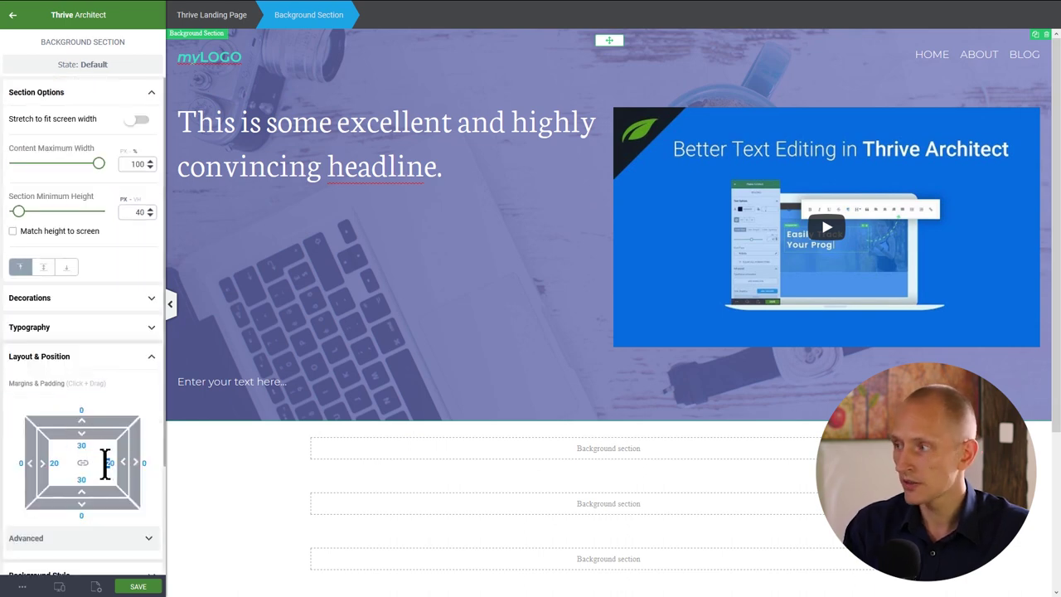
pyautogui.moveTo(105, 464); pyautogui.dragTo(105, 466)
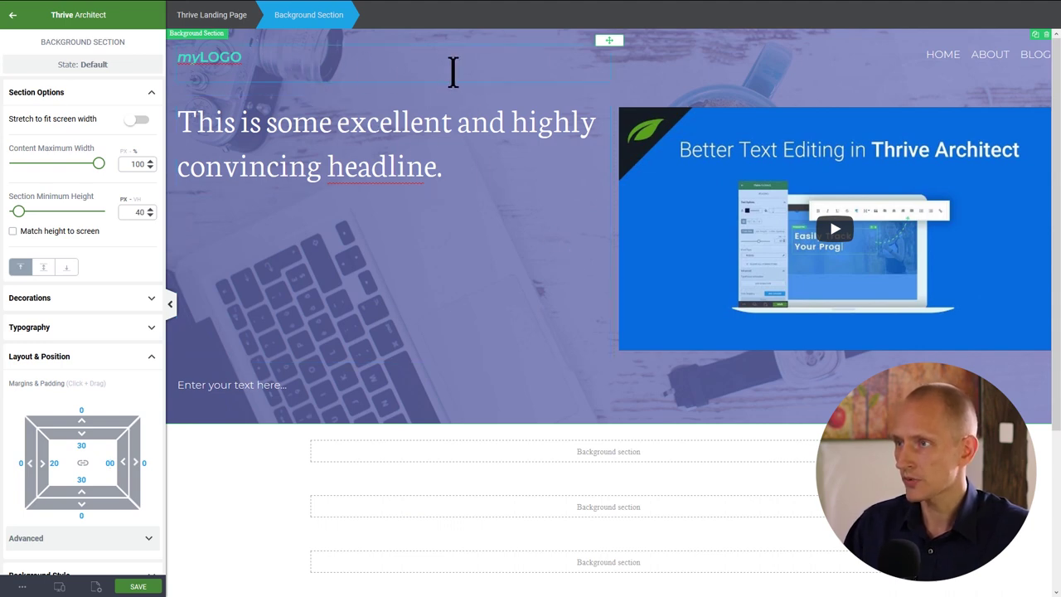
# - Set the maximum width of the logo and menu columns element to 1080 px and center it in the header
pyautogui.click(396, 62)
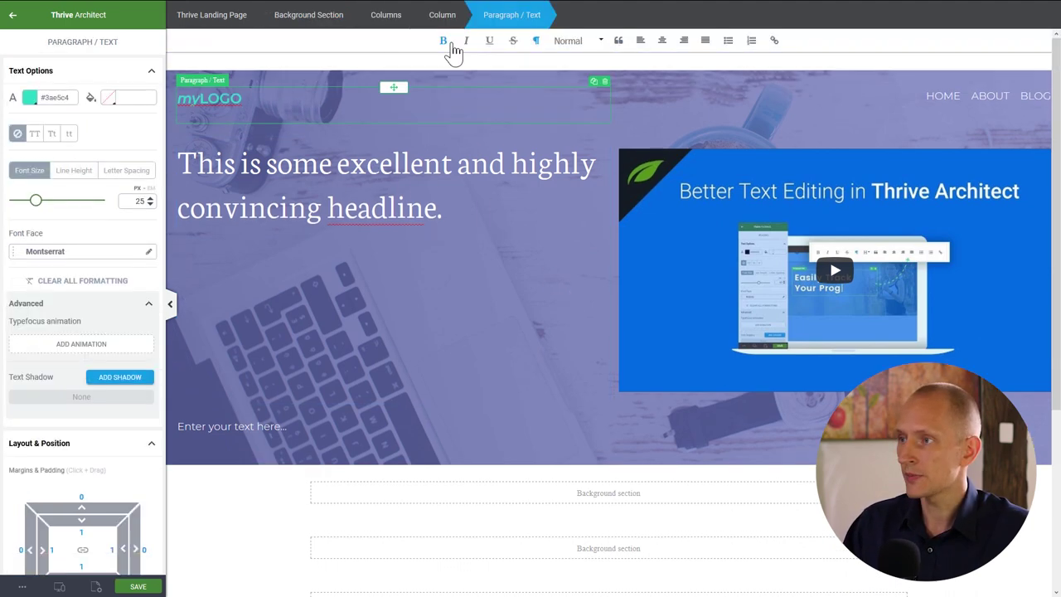
pyautogui.click(384, 15)
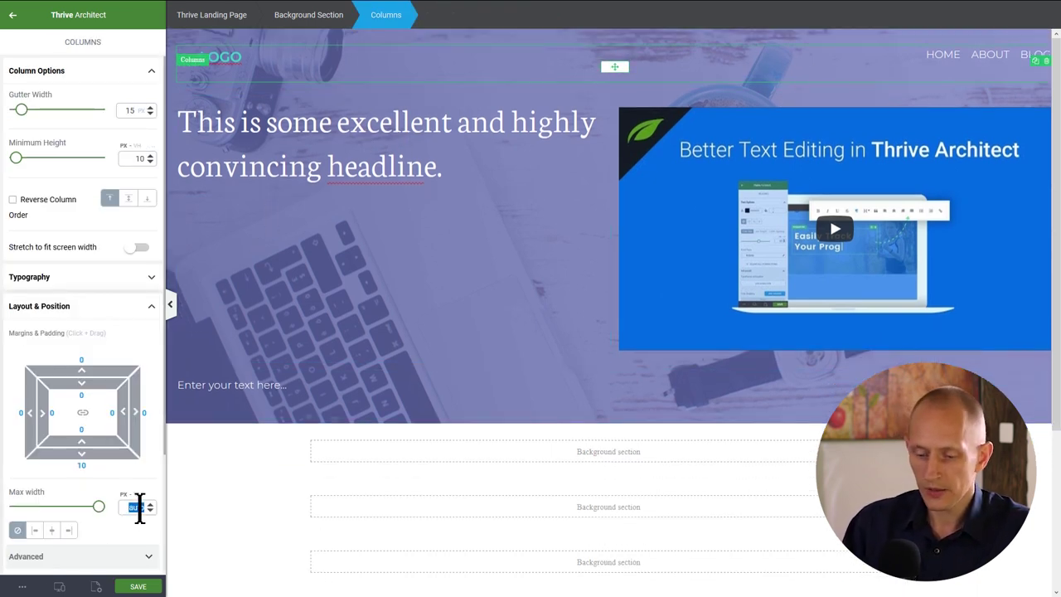
pyautogui.write('1080')
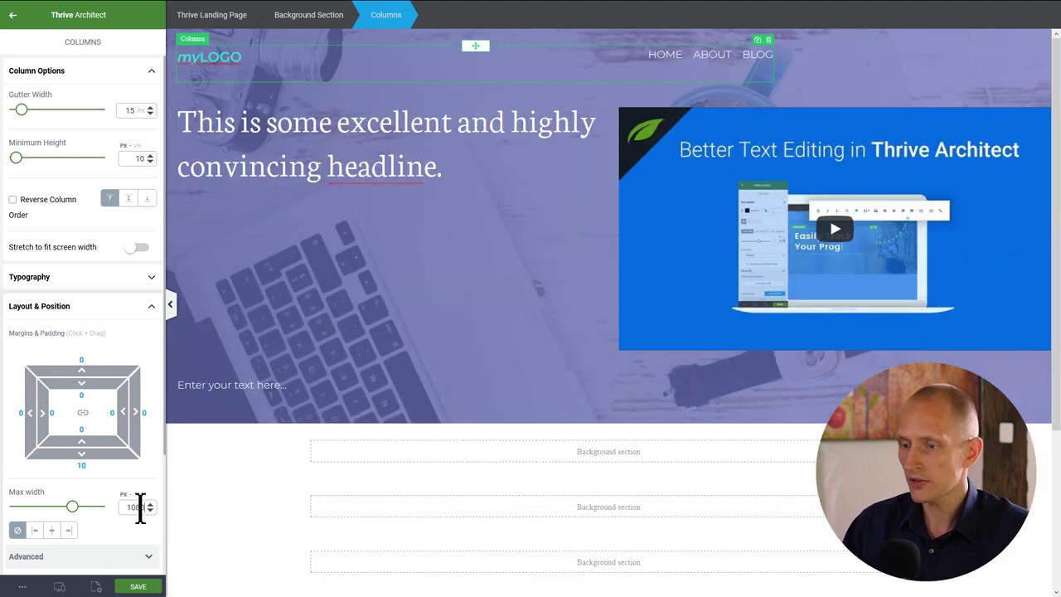
pyautogui.click(51, 531)
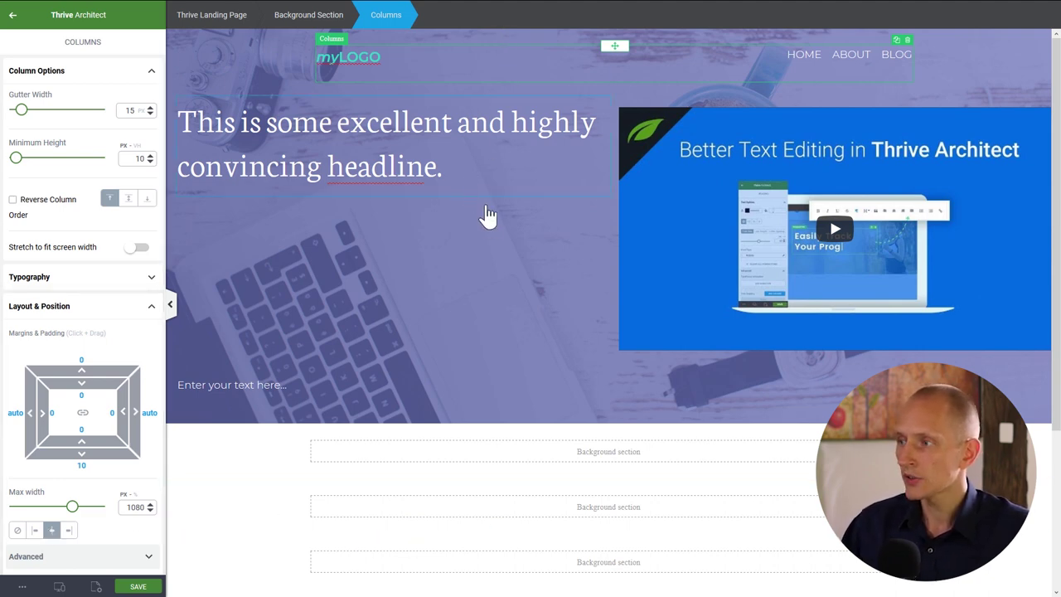
# - Add a content box above the headline in the header's left column and move the headline into it
pyautogui.click(489, 238)
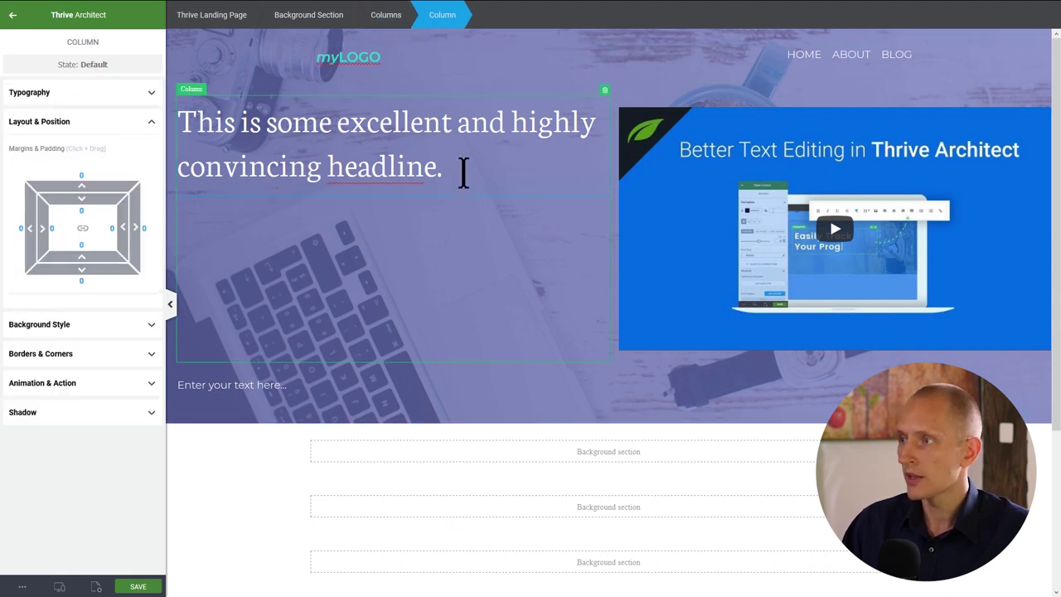
pyautogui.click(12, 17)
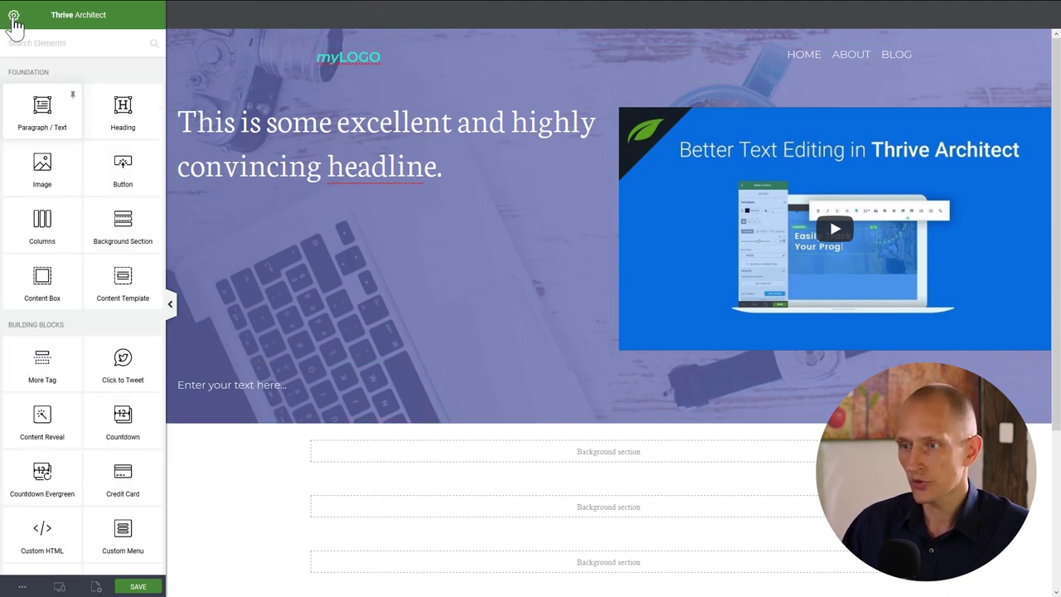
pyautogui.moveTo(47, 273); pyautogui.dragTo(367, 119)
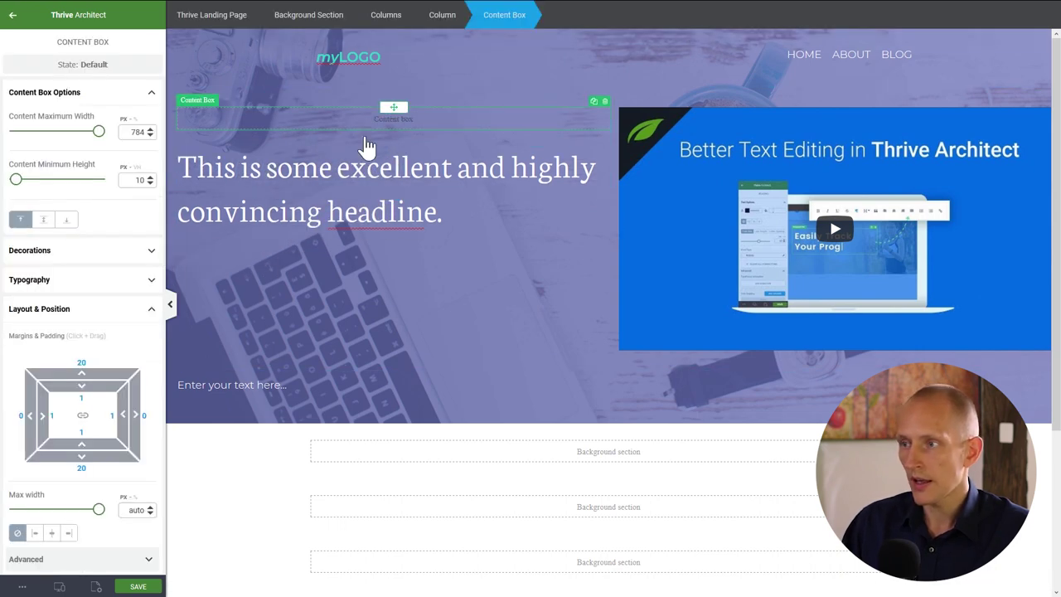
pyautogui.click(391, 154)
pyautogui.moveTo(393, 143); pyautogui.dragTo(356, 113)
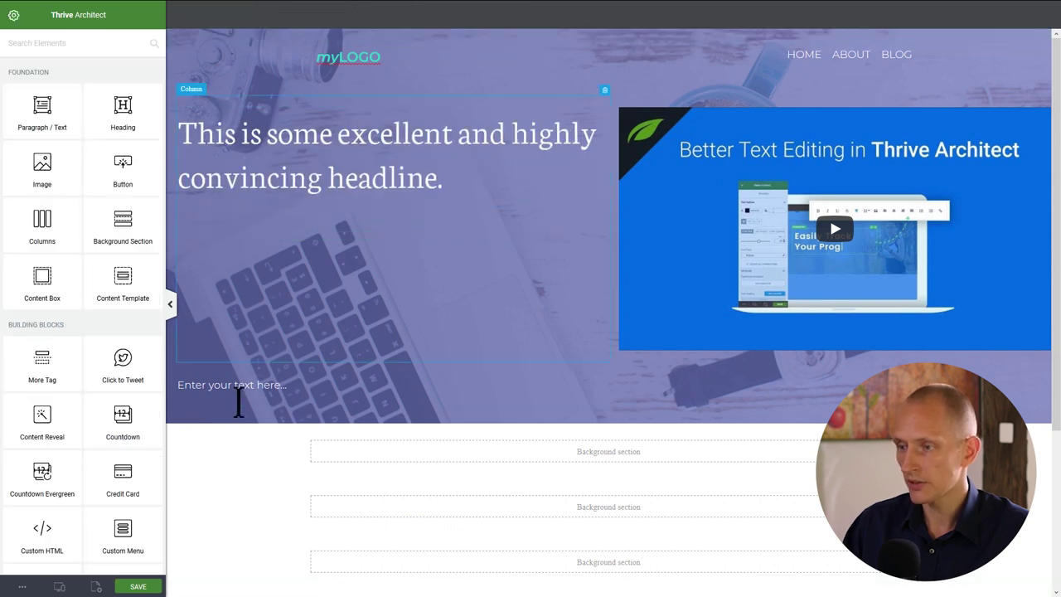
# - Delete the placeholder text paragraph below the header columns
pyautogui.click(296, 387)
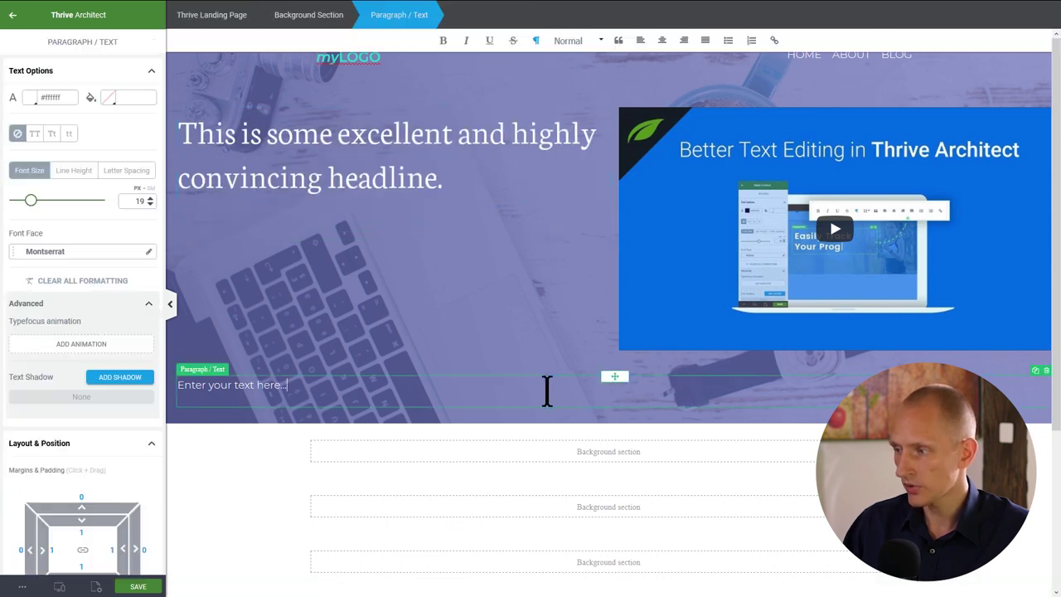
pyautogui.click(1046, 370)
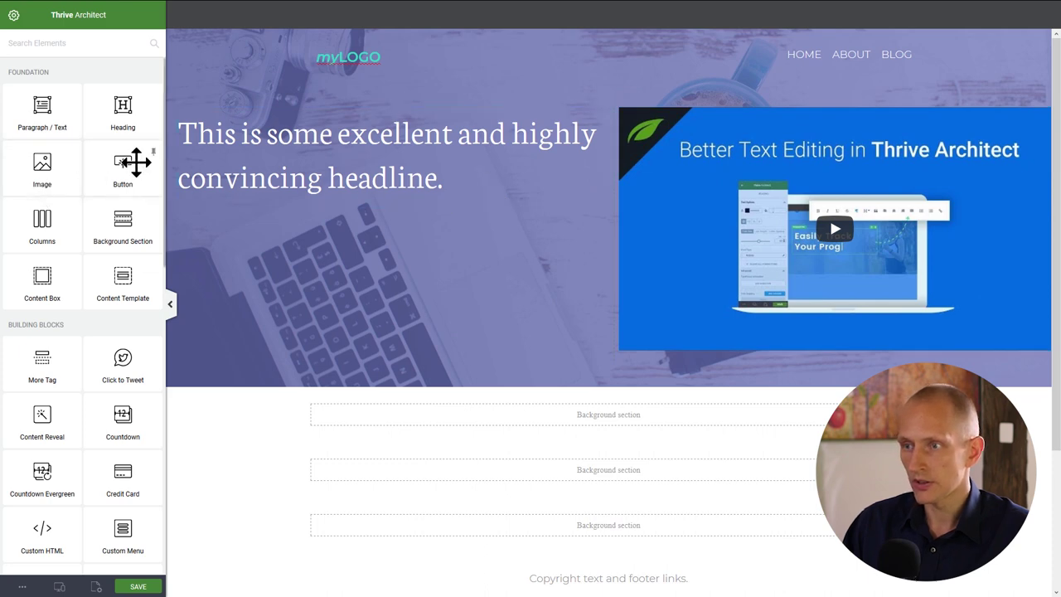
# - Add a button below the headline inside the content box and align it left
pyautogui.moveTo(133, 163); pyautogui.dragTo(324, 200)
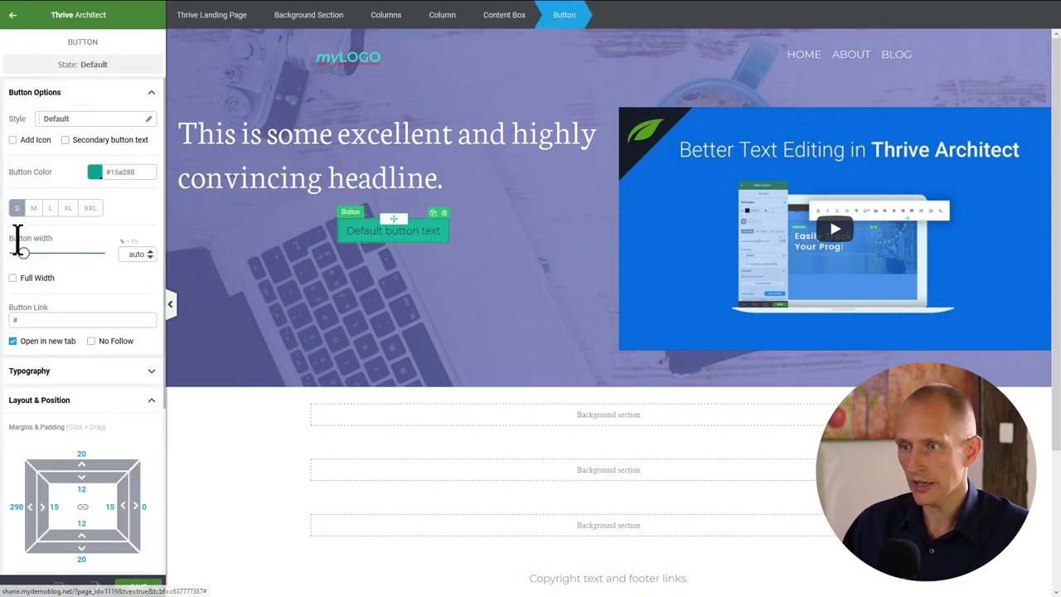
pyautogui.scroll(-3, 80, 530)
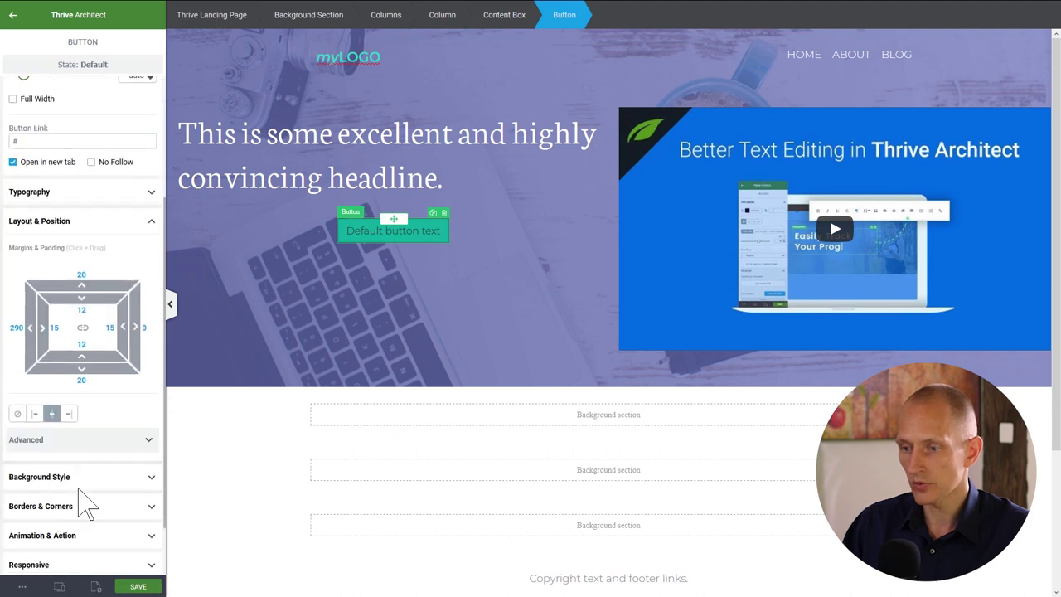
pyautogui.click(34, 414)
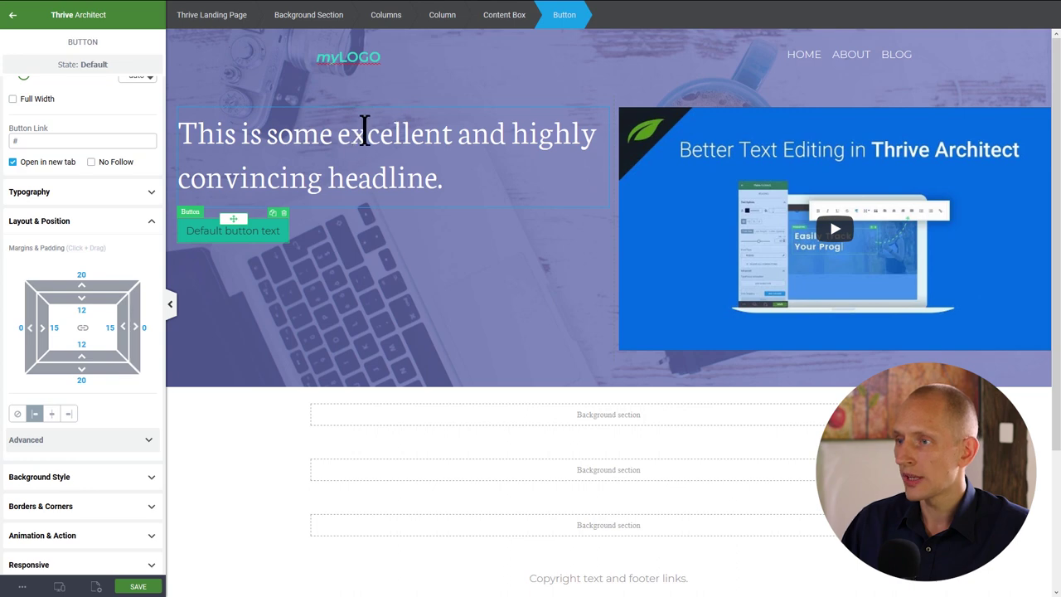
# - Limit the headline content box to a maximum width of 534 px and align it right within its column
pyautogui.click(514, 29)
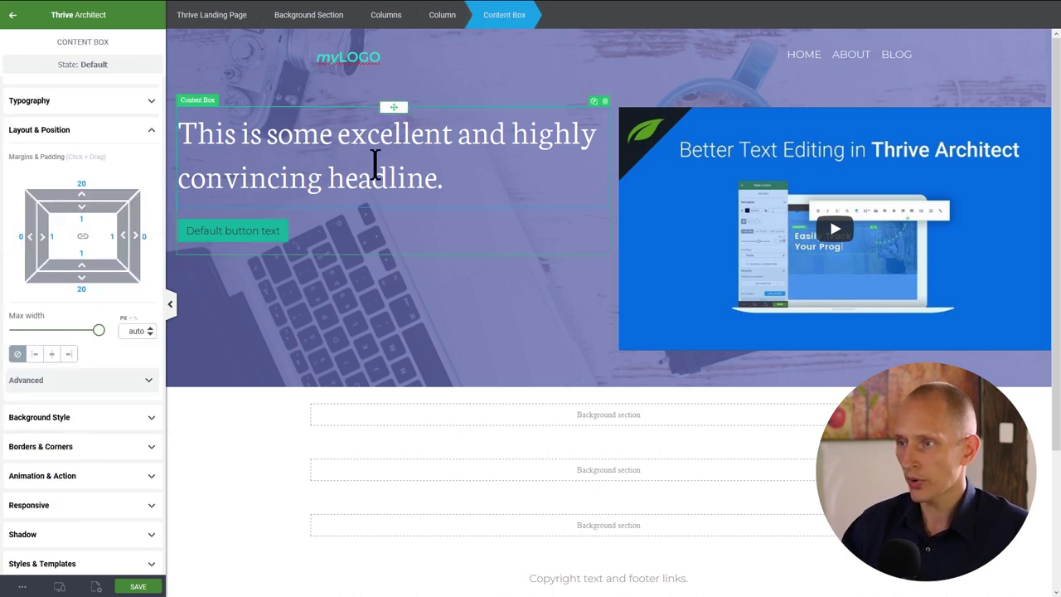
pyautogui.moveTo(100, 333); pyautogui.dragTo(83, 334)
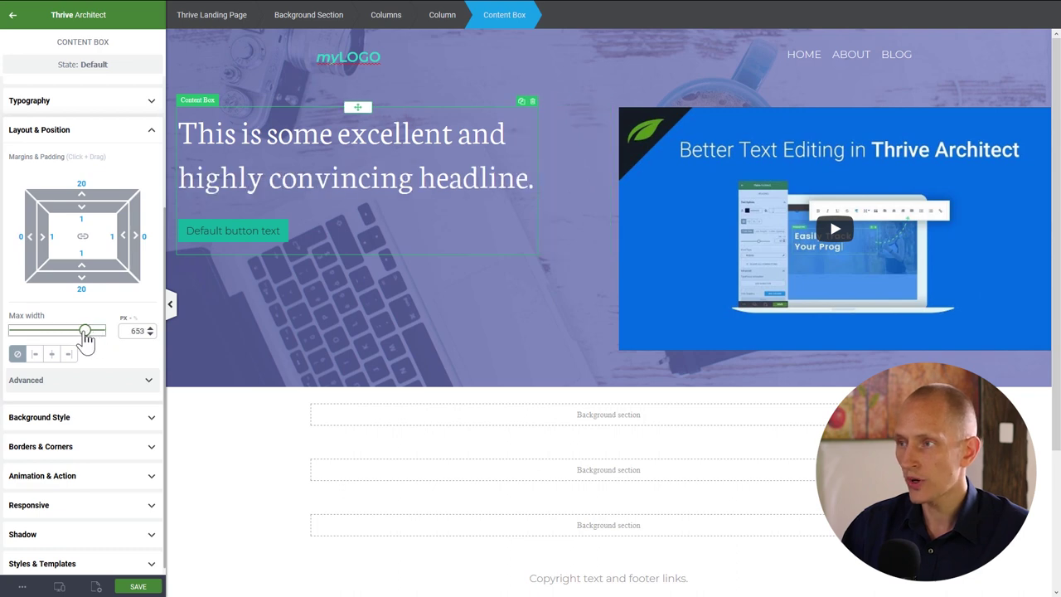
pyautogui.click(72, 358)
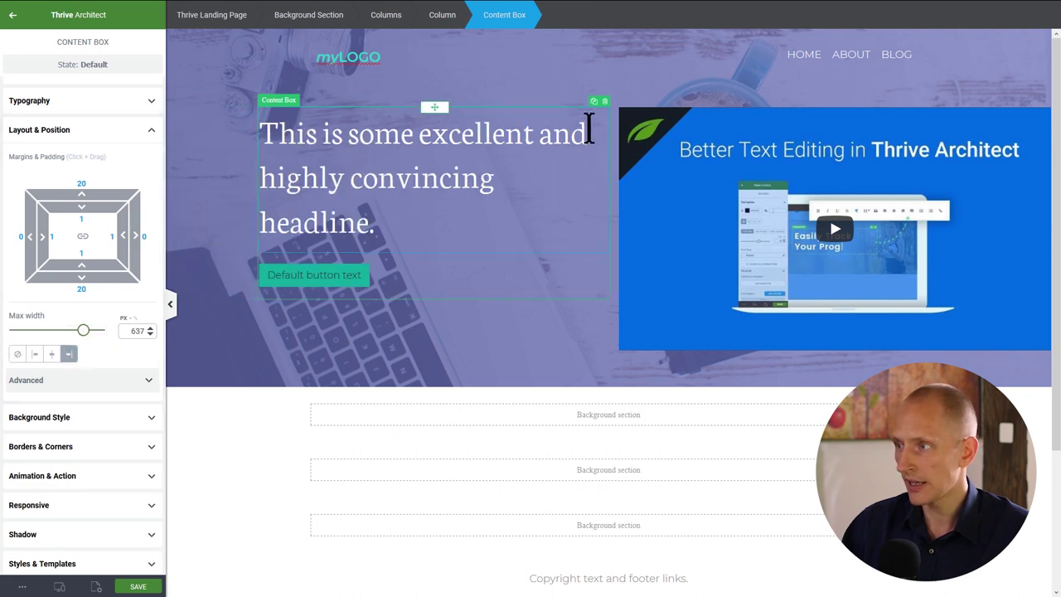
pyautogui.moveTo(86, 333); pyautogui.dragTo(72, 333)
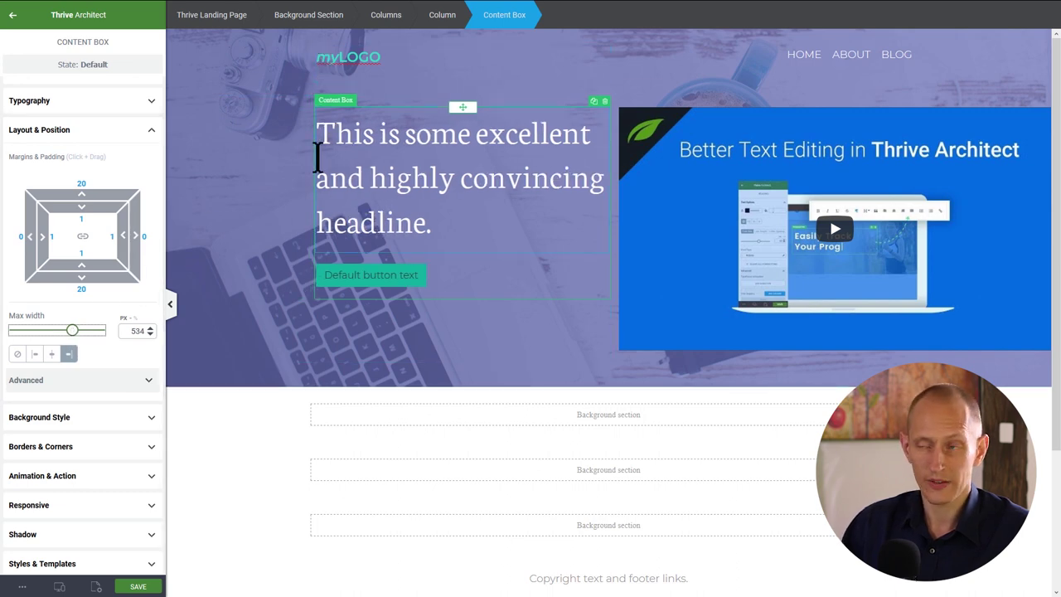
pyautogui.moveTo(73, 331); pyautogui.dragTo(73, 331)
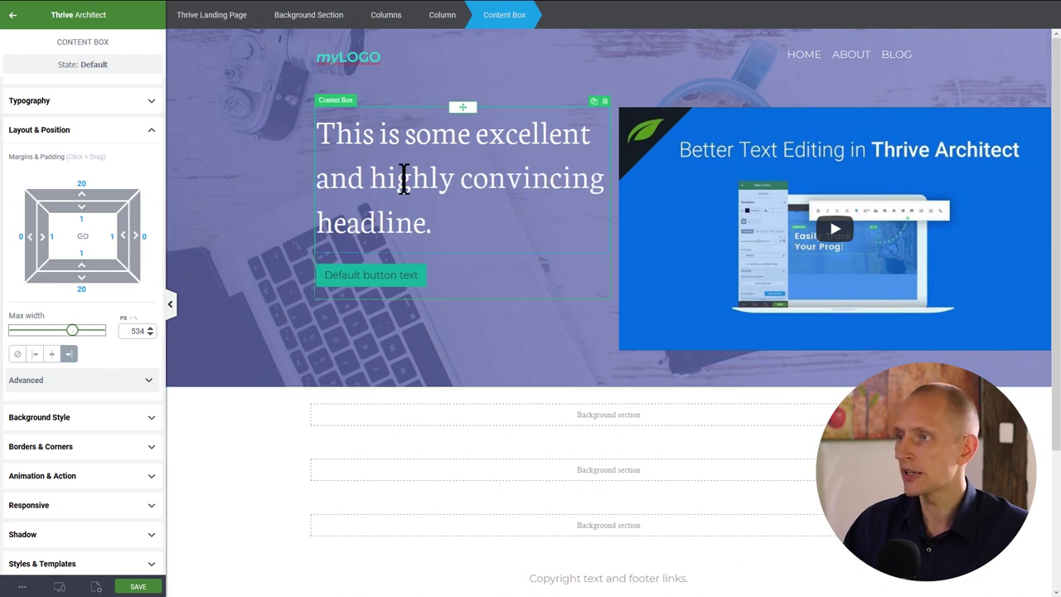
pyautogui.click(445, 366)
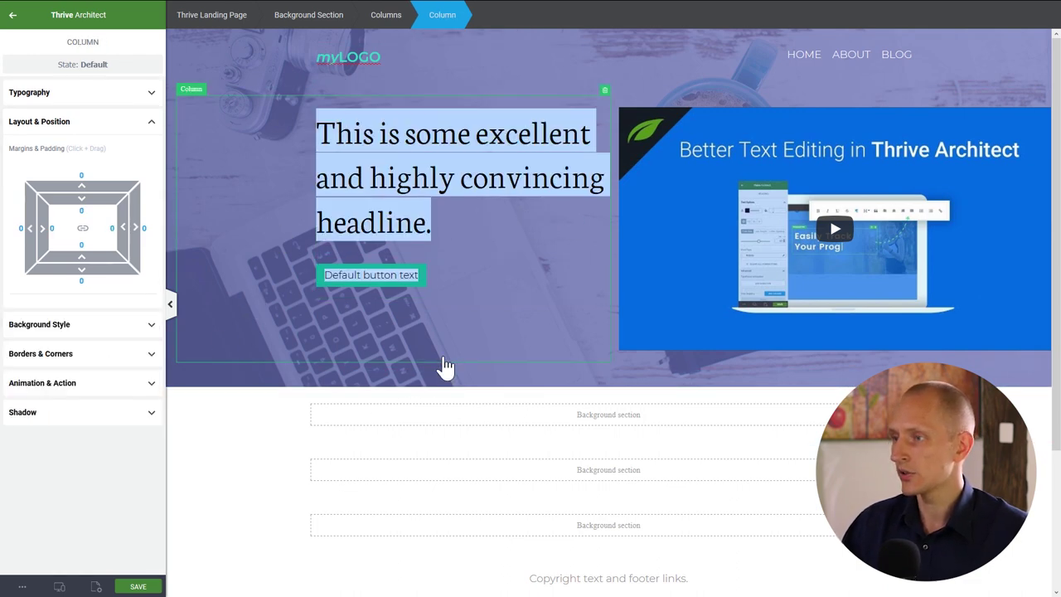
pyautogui.click(704, 353)
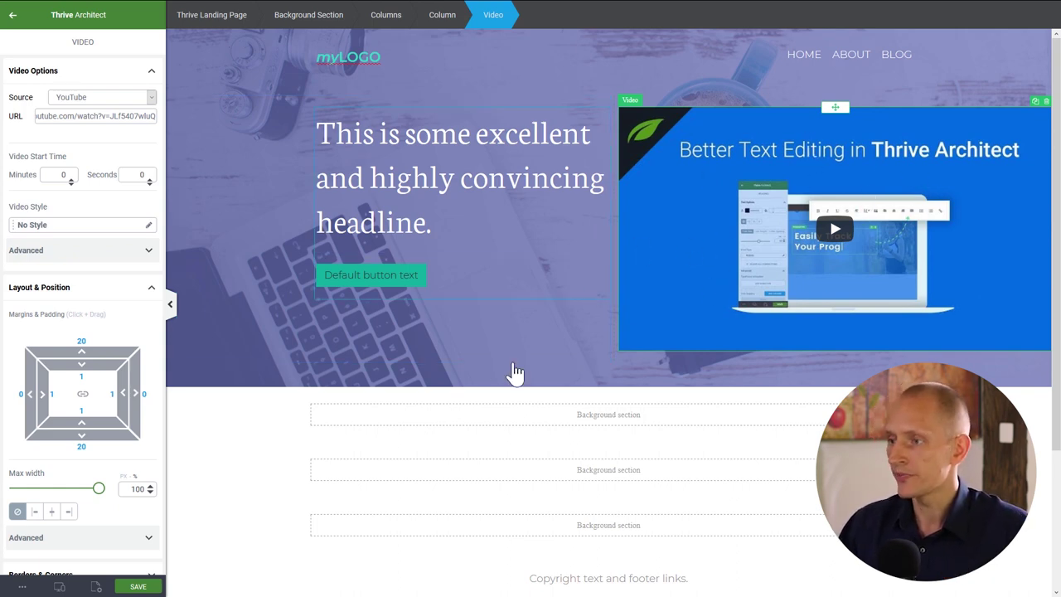
pyautogui.click(587, 214)
# - Set the size of the button under the headline to M
pyautogui.click(395, 285)
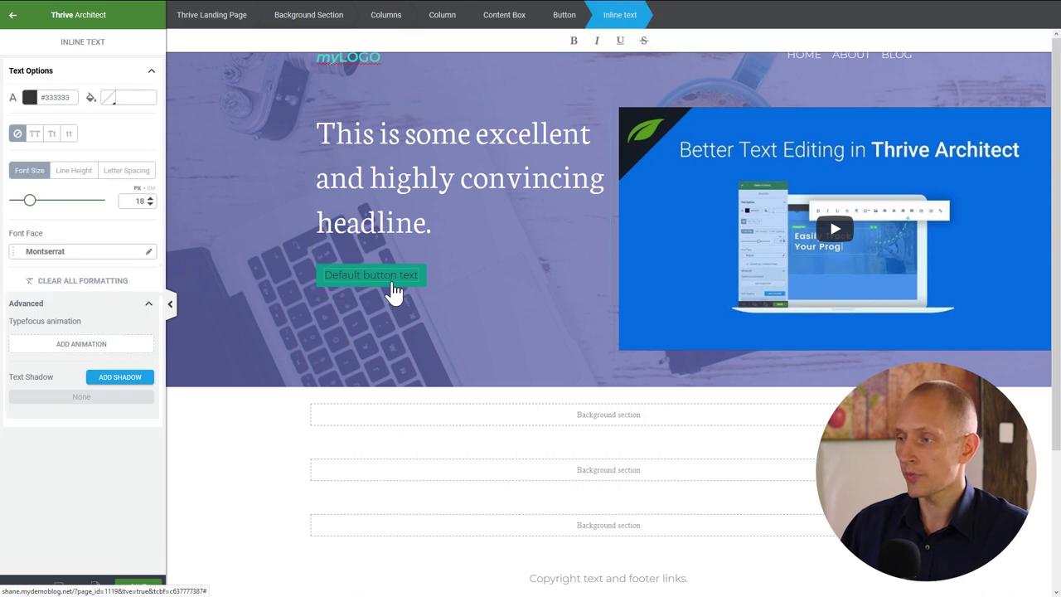
pyautogui.click(407, 289)
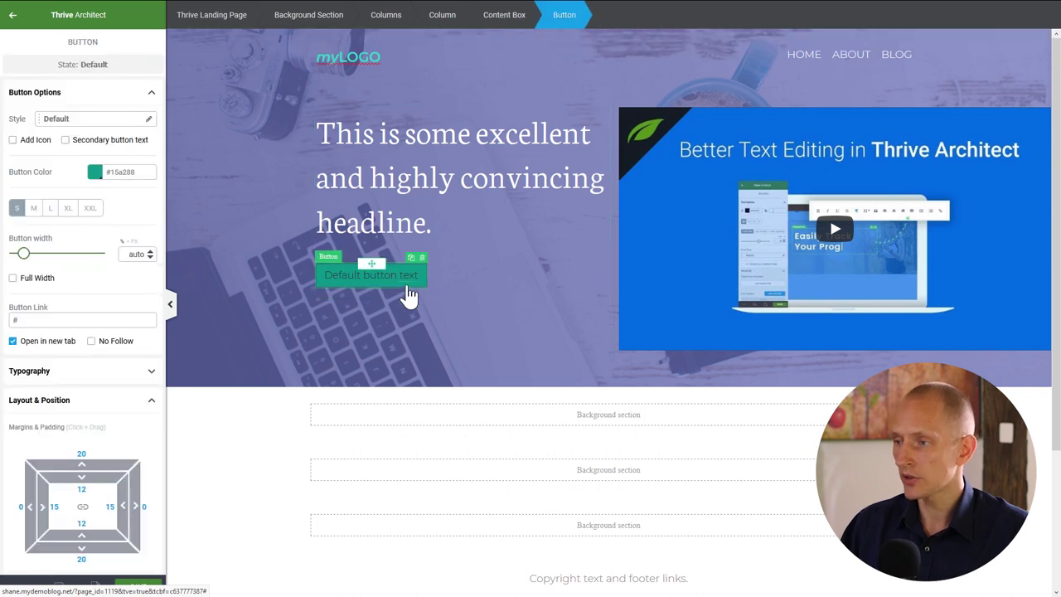
pyautogui.click(34, 209)
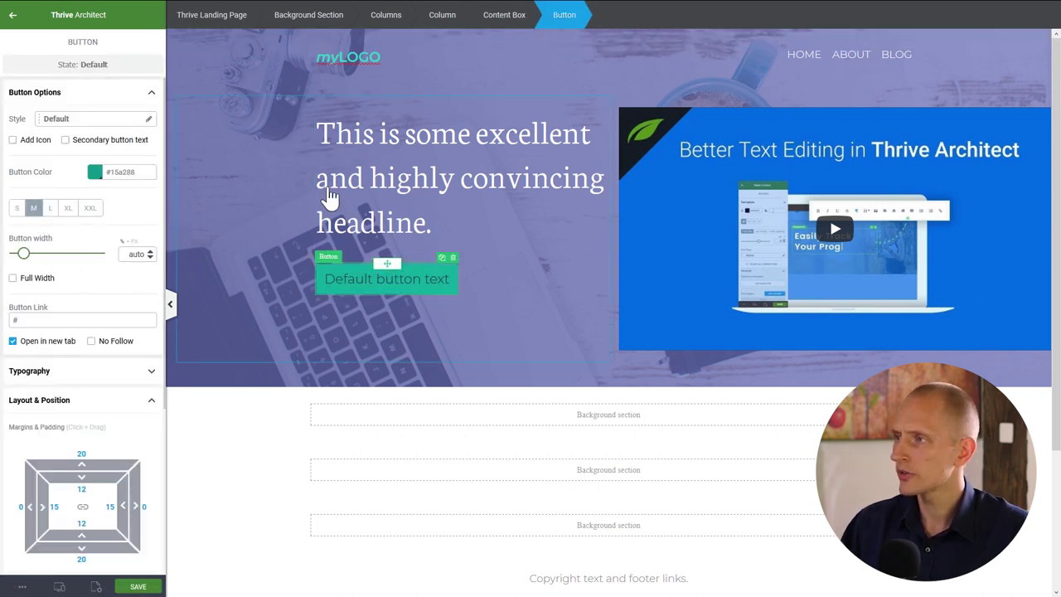
# - Change the button's text colour to white (#ffffff) and its text to "Click Here to Get Started"
pyautogui.click(406, 285)
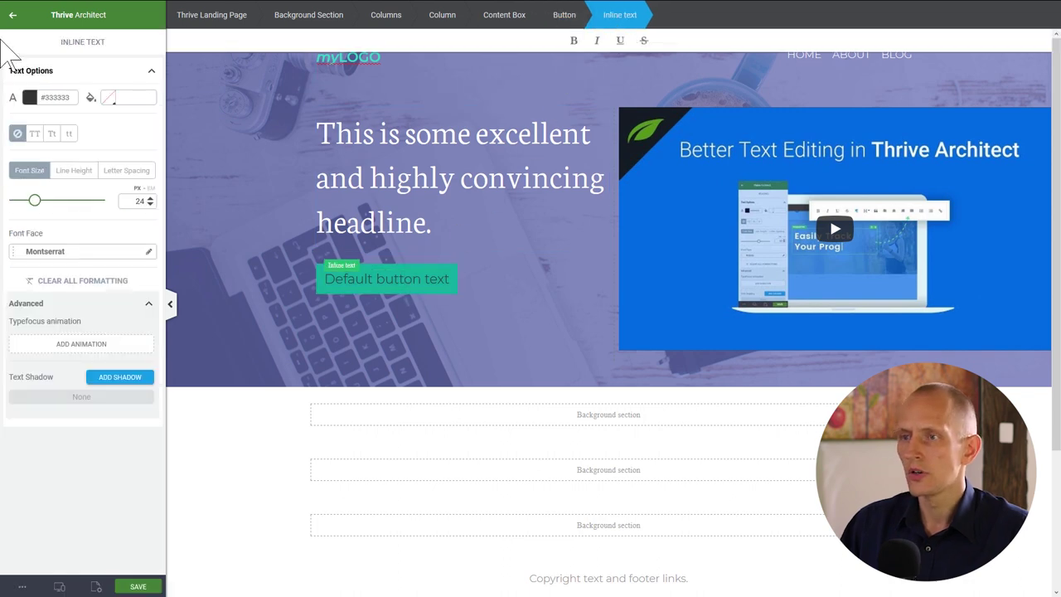
pyautogui.click(30, 98)
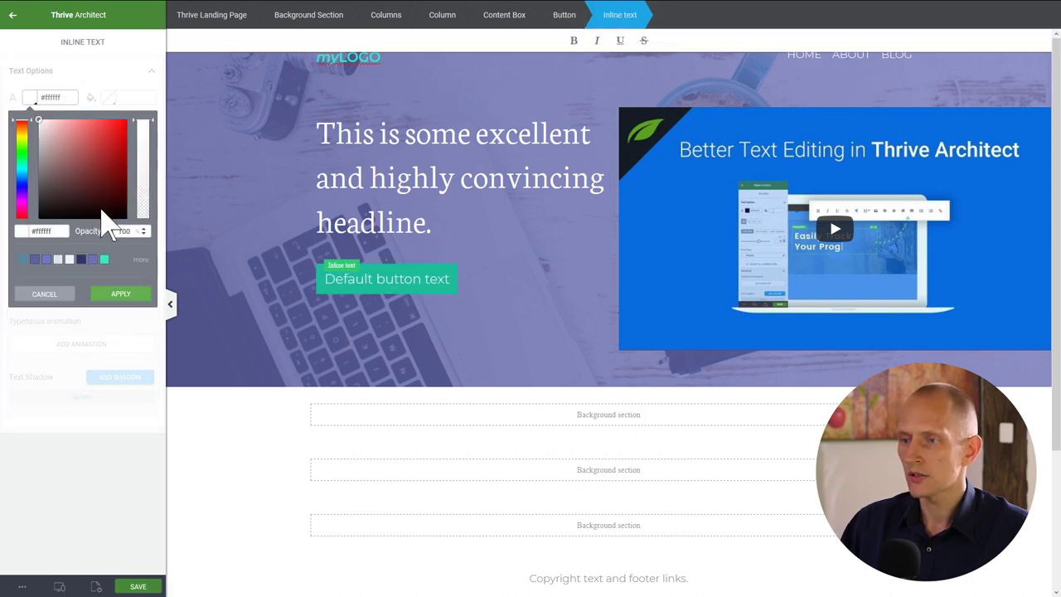
pyautogui.click(126, 295)
pyautogui.tripleClick(398, 286)
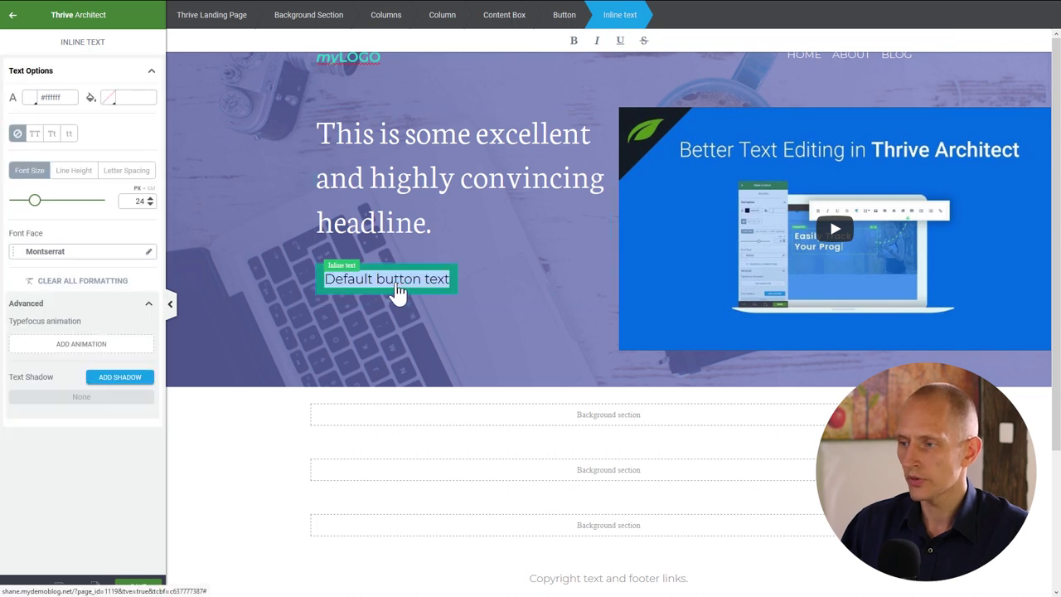
pyautogui.write('Click He')
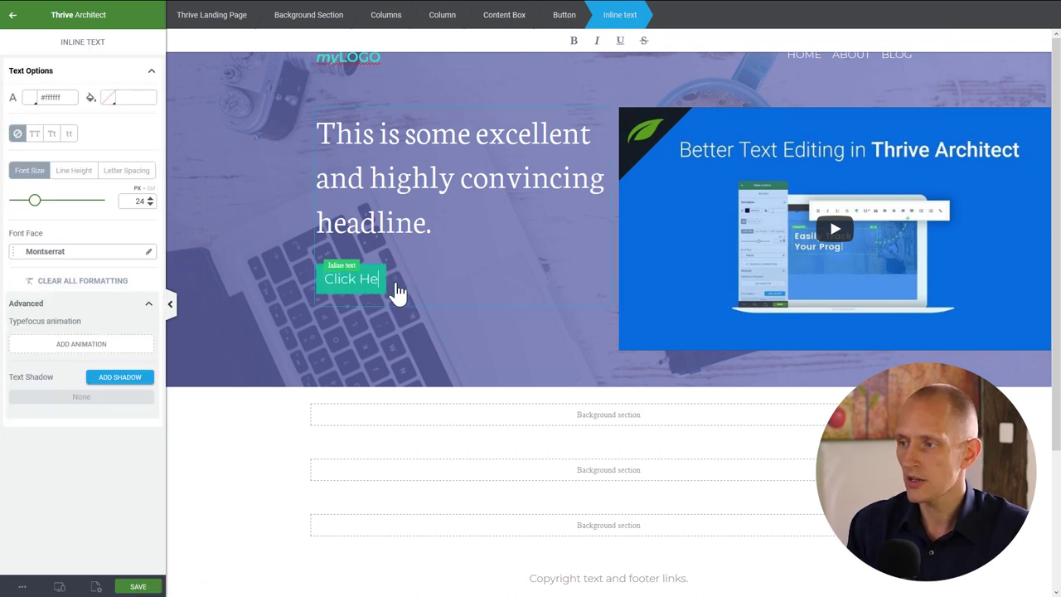
pyautogui.write('re to Get Started')
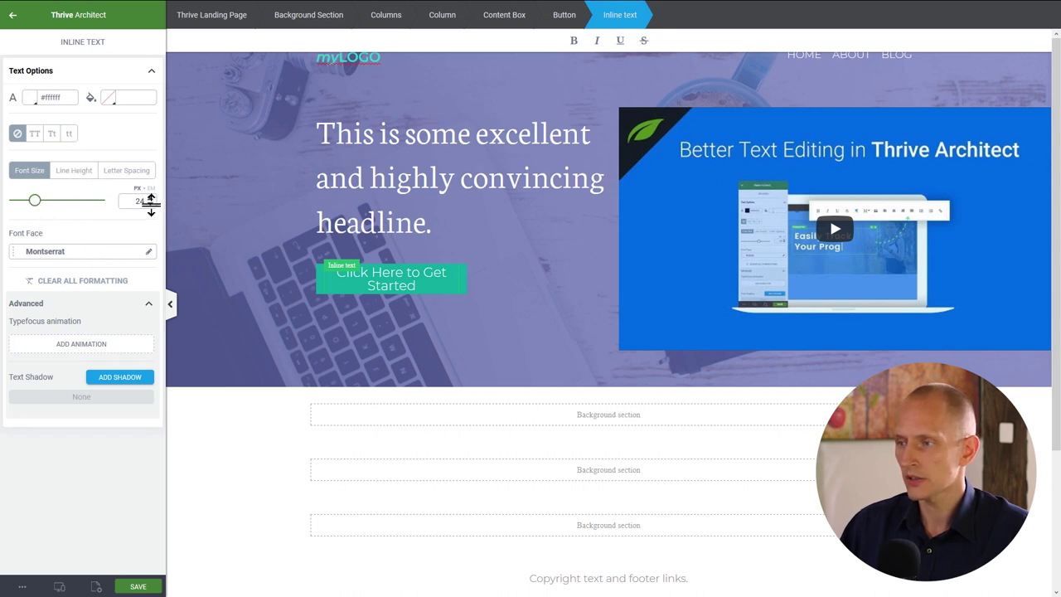
# - Format the button text with an 18 px font size, all capitals and bold
pyautogui.scroll(-6, 150, 203)
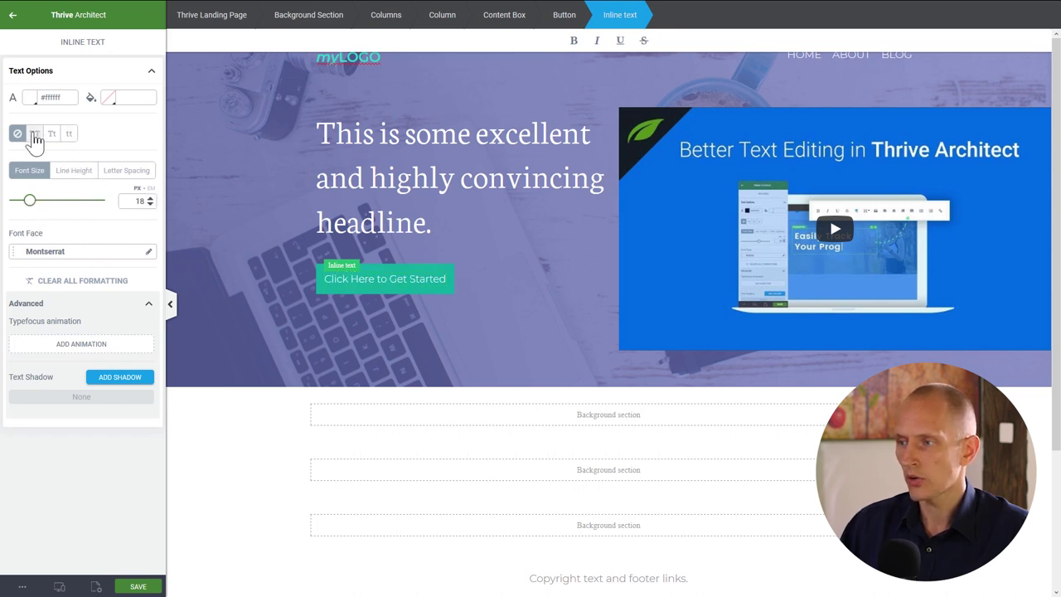
pyautogui.click(35, 135)
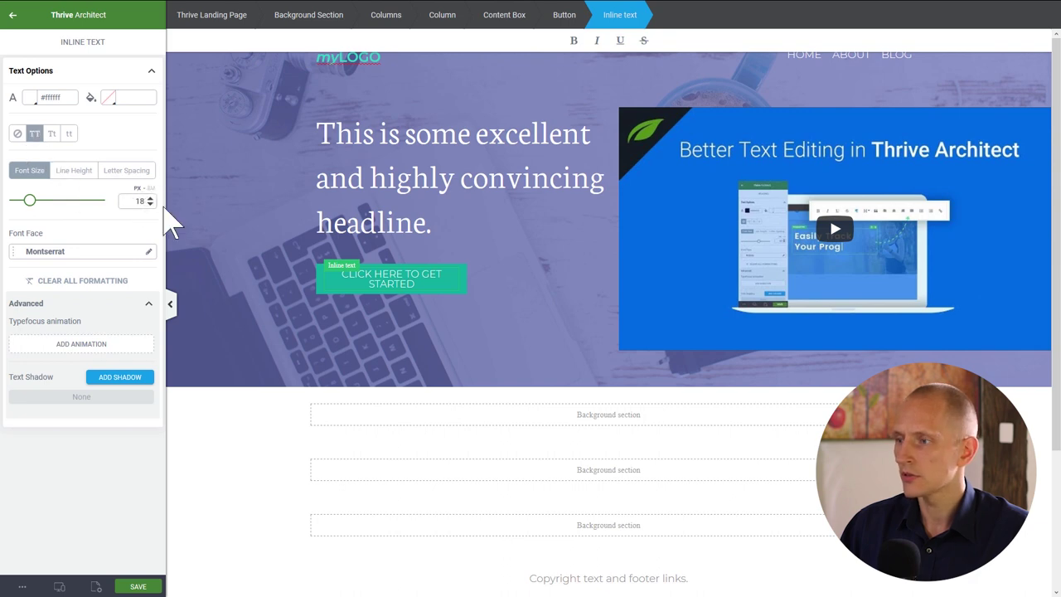
pyautogui.tripleClick(412, 291)
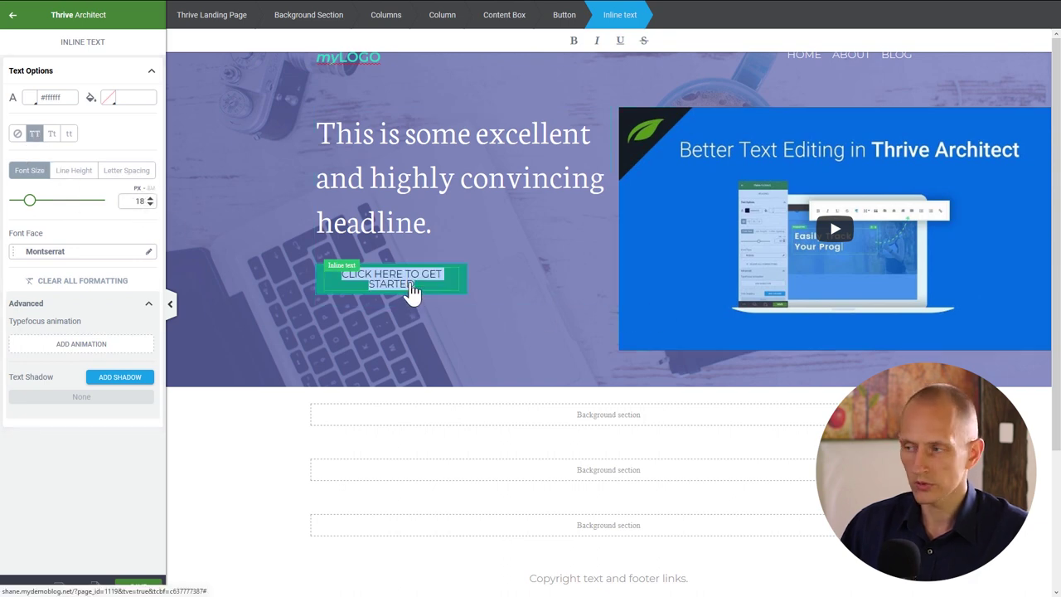
pyautogui.hotkey('ctrl', 'b')
pyautogui.click(443, 294)
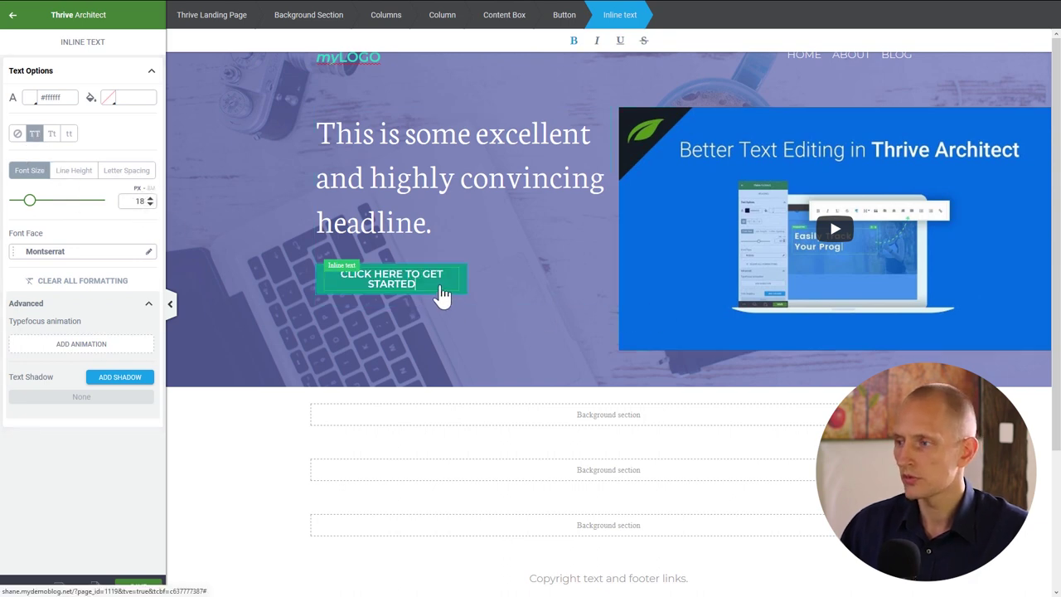
# - Set the button's width to 348 px and its top and bottom padding to 24
pyautogui.click(323, 295)
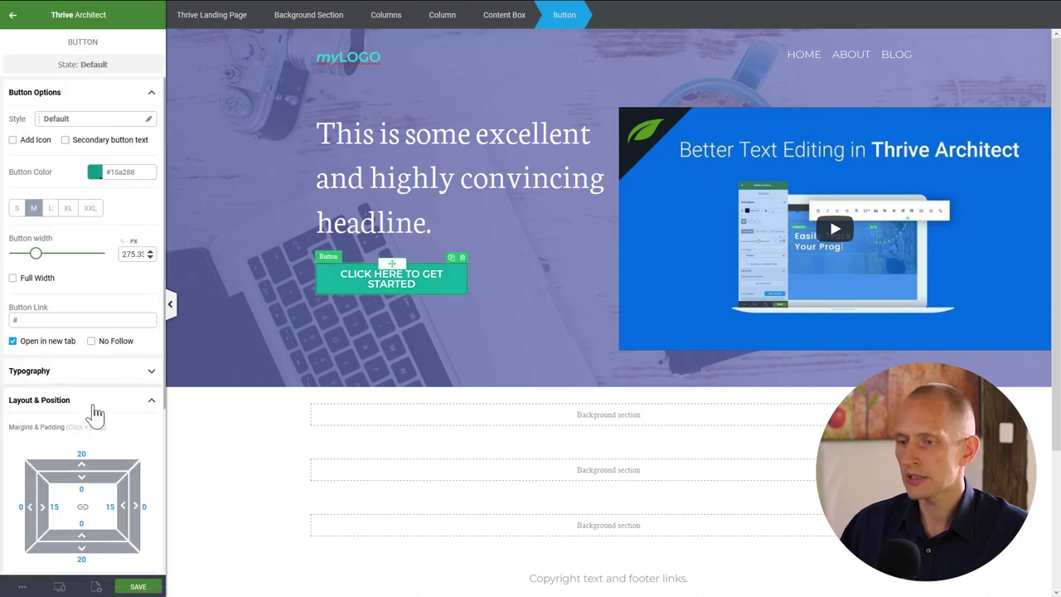
pyautogui.moveTo(38, 259); pyautogui.dragTo(45, 260)
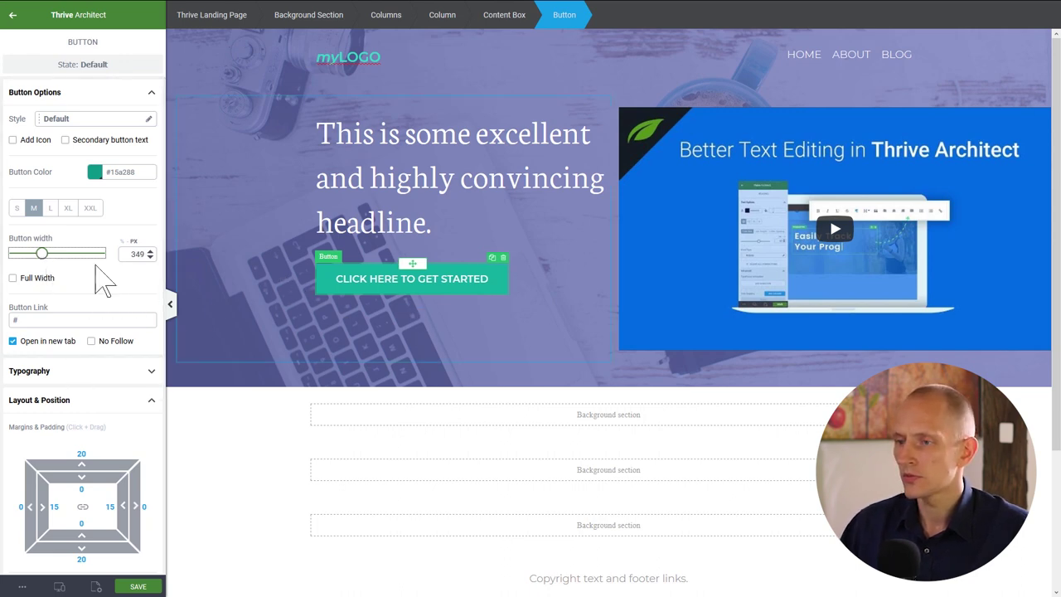
pyautogui.scroll(-3, 97, 332)
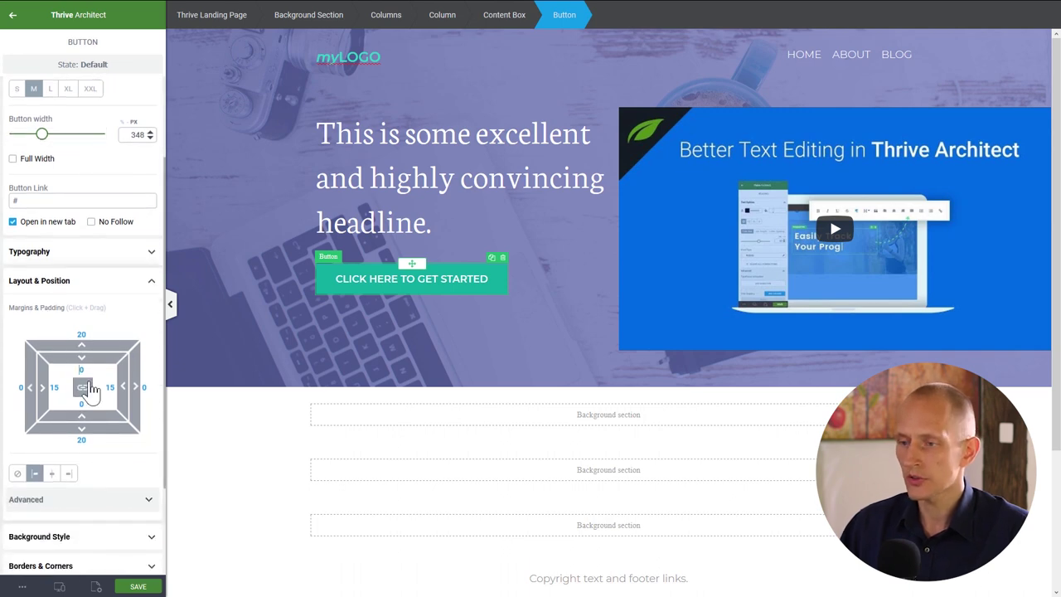
pyautogui.moveTo(87, 372); pyautogui.dragTo(79, 402)
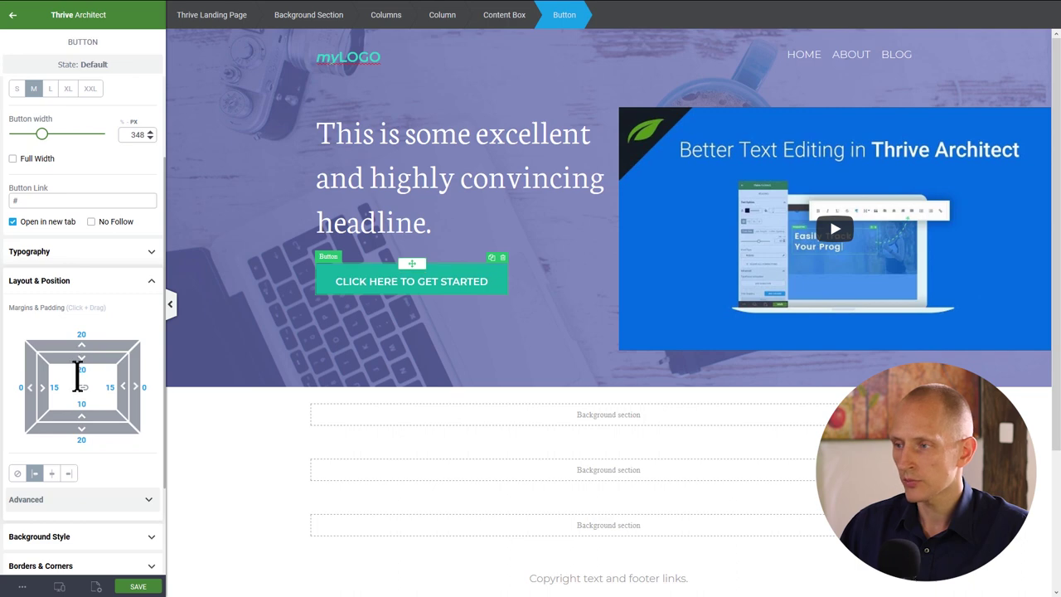
pyautogui.moveTo(71, 402); pyautogui.dragTo(72, 398)
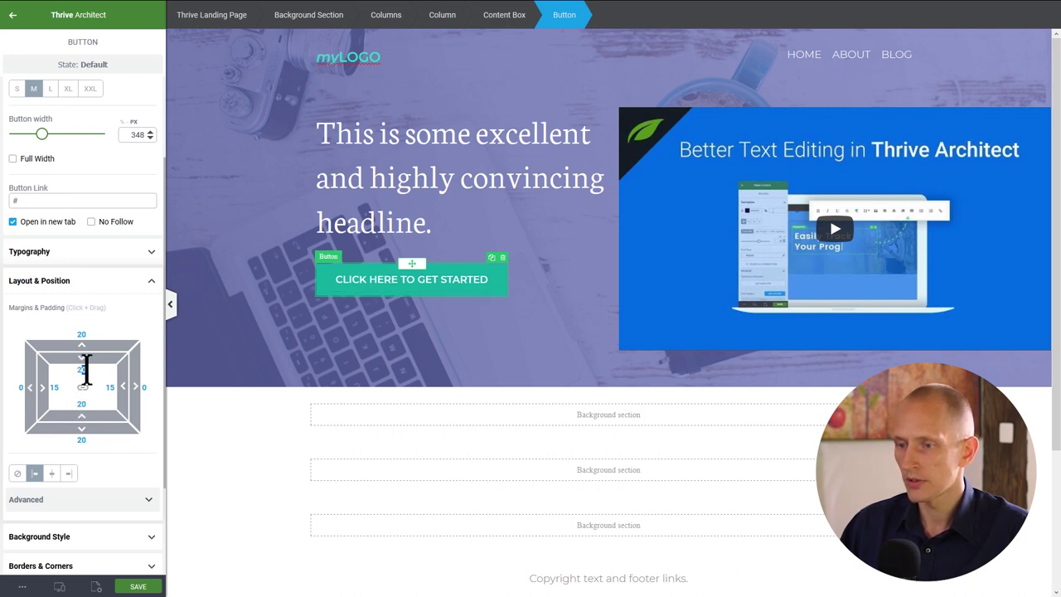
pyautogui.moveTo(86, 369); pyautogui.dragTo(86, 367)
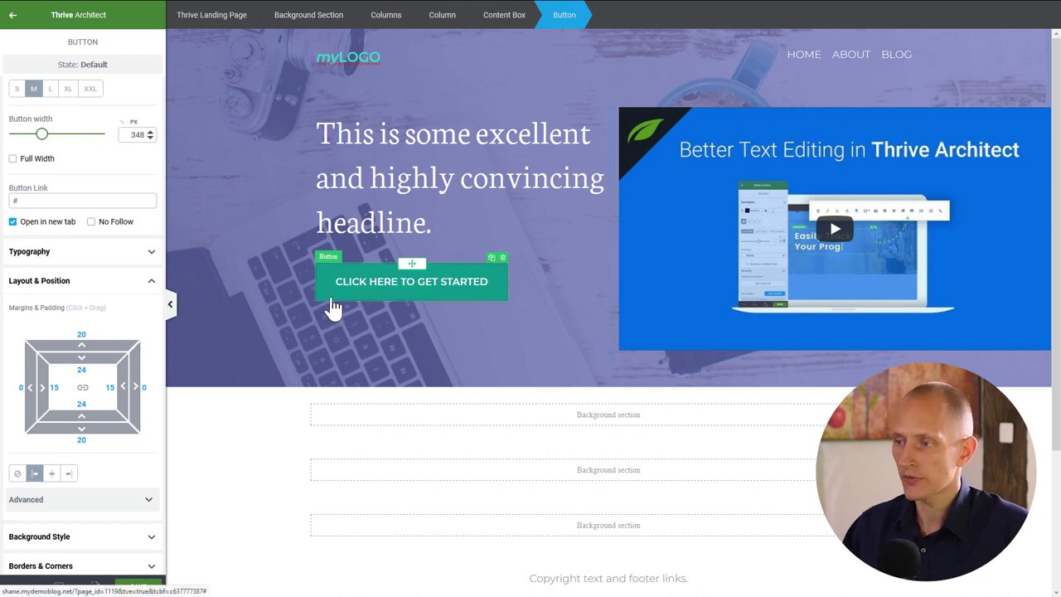
pyautogui.scroll(3, 92, 207)
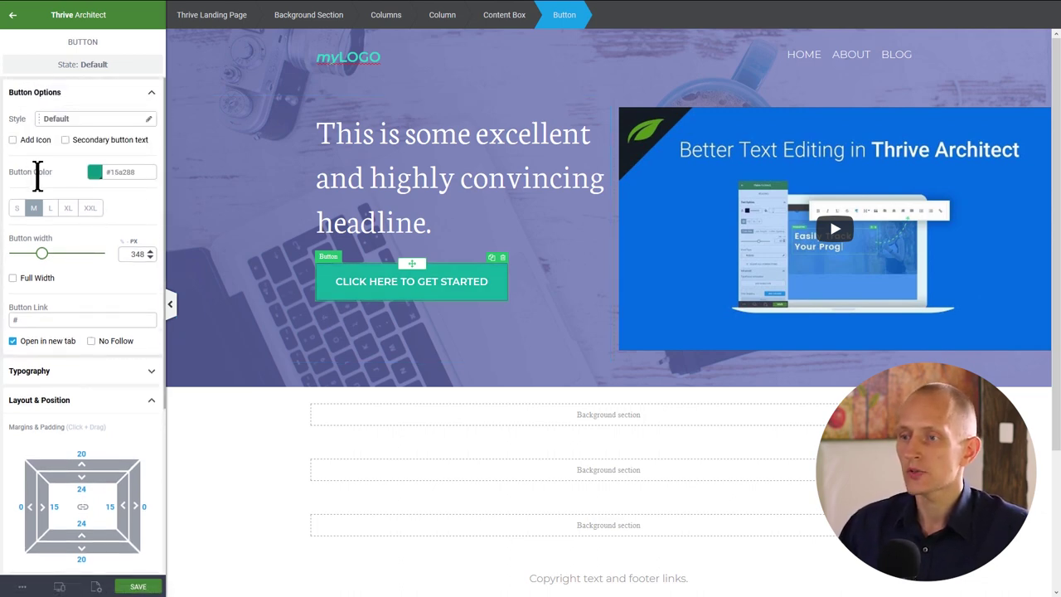
# - Set the button's colour to the turquoise #3ae5c4 with 58% opacity
pyautogui.click(96, 180)
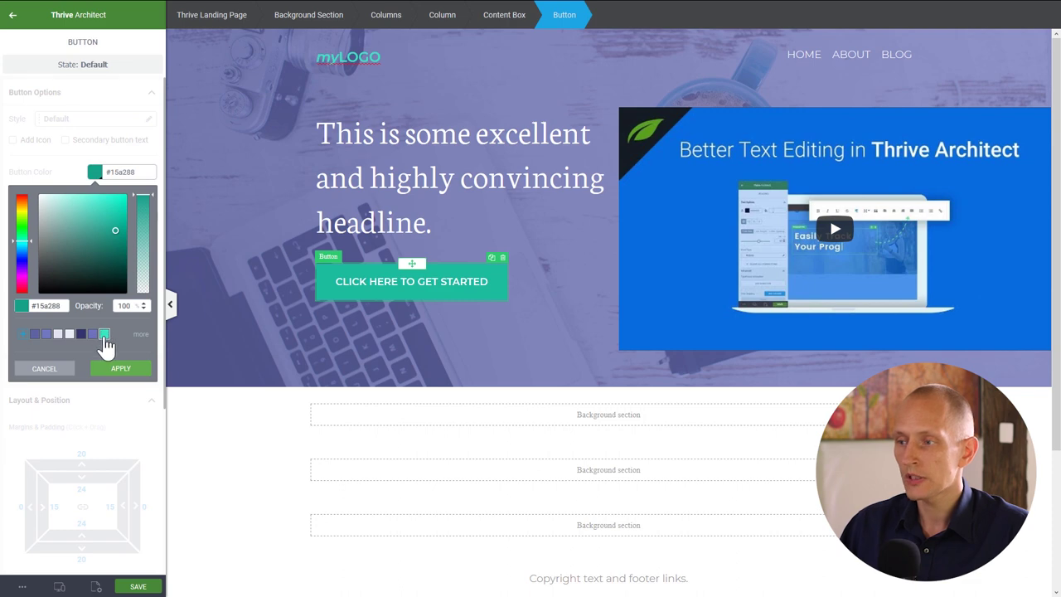
pyautogui.click(105, 334)
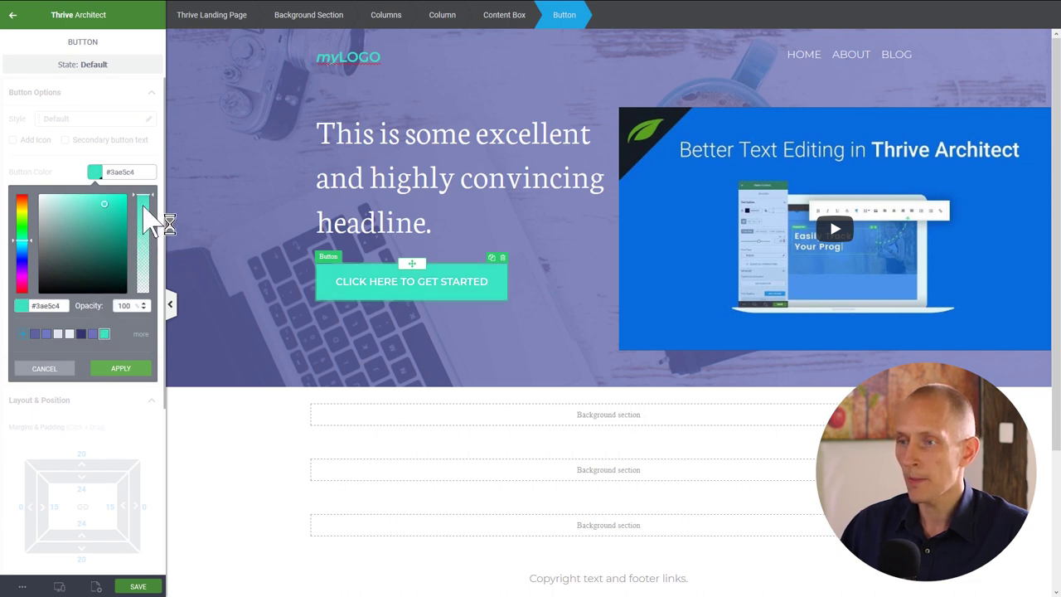
pyautogui.moveTo(154, 208); pyautogui.dragTo(148, 257)
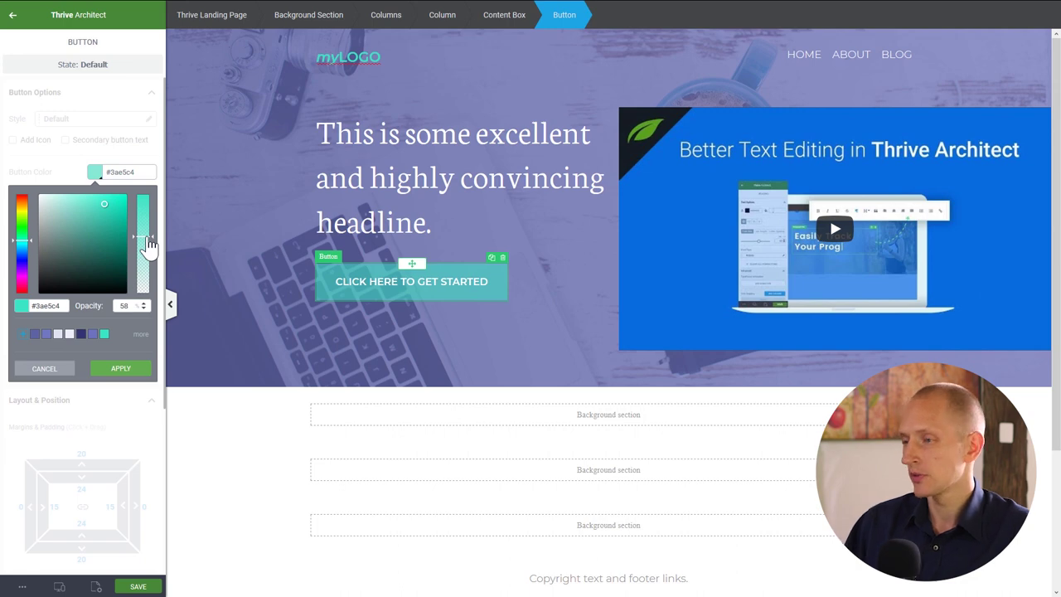
pyautogui.click(120, 368)
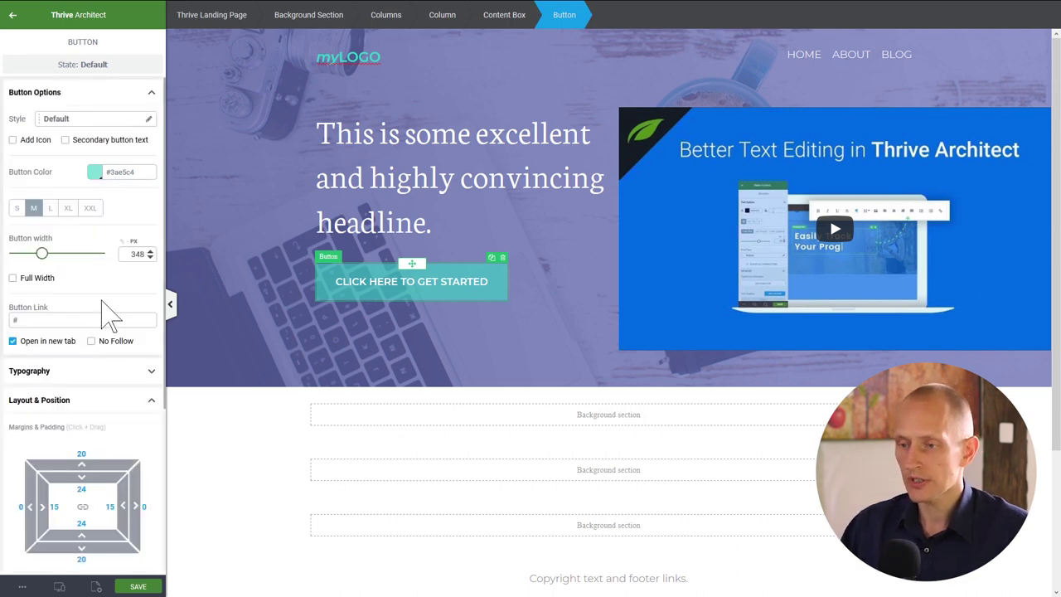
# - Give the button a 4 px solid left border in #3ae5c4
pyautogui.scroll(-2, 106, 323)
pyautogui.scroll(-1, 101, 323)
pyautogui.click(74, 439)
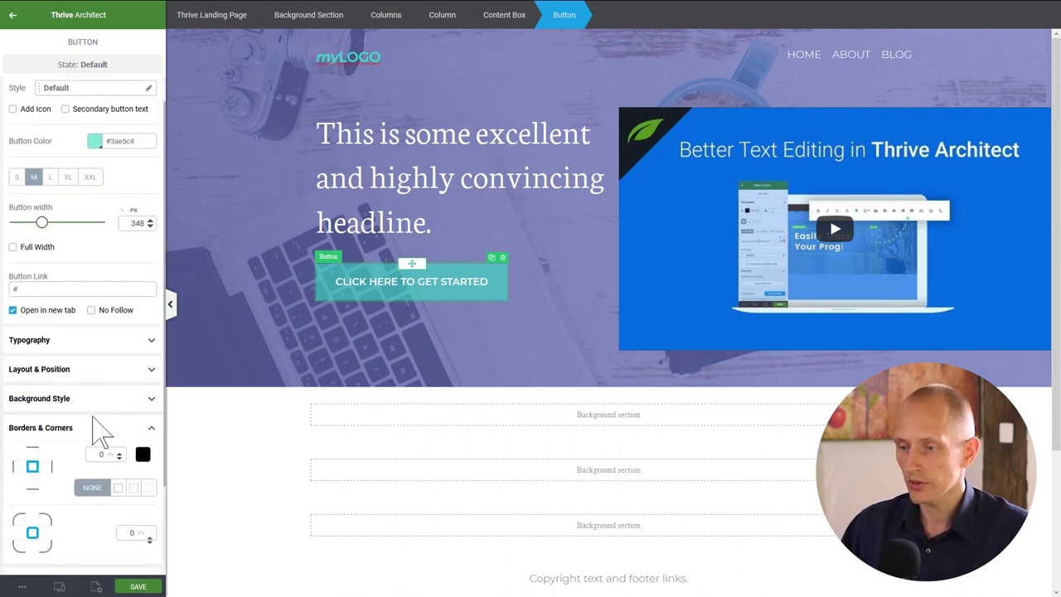
pyautogui.click(142, 451)
pyautogui.click(104, 511)
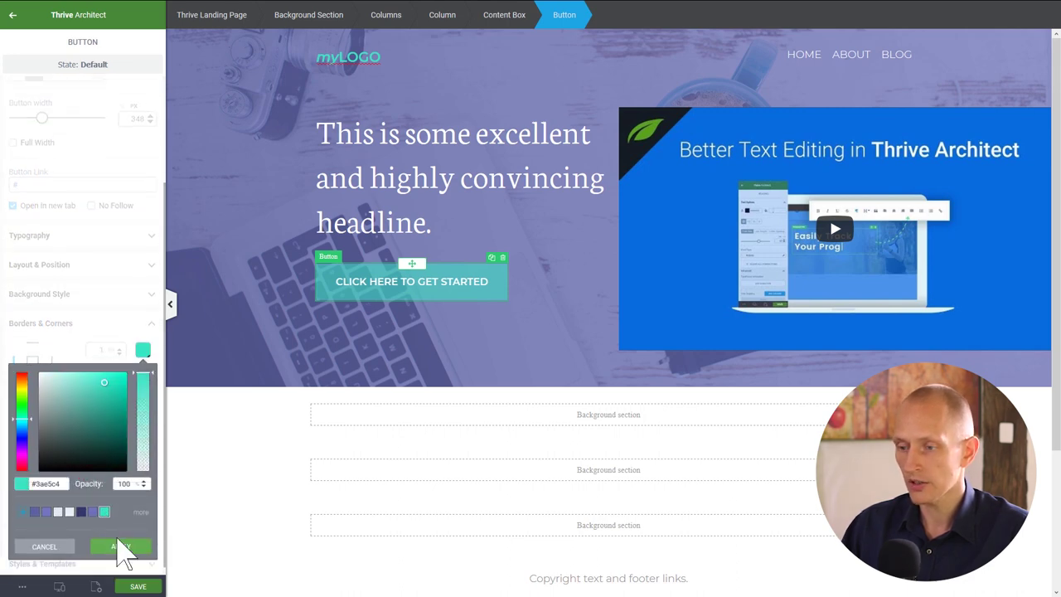
pyautogui.click(120, 547)
pyautogui.doubleClick(103, 350)
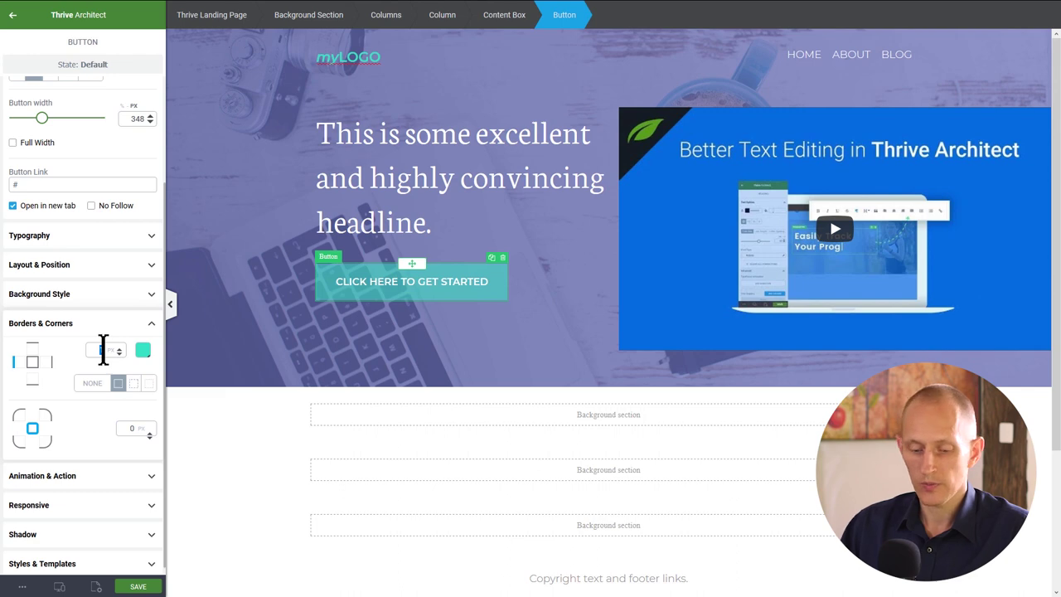
pyautogui.write('3')
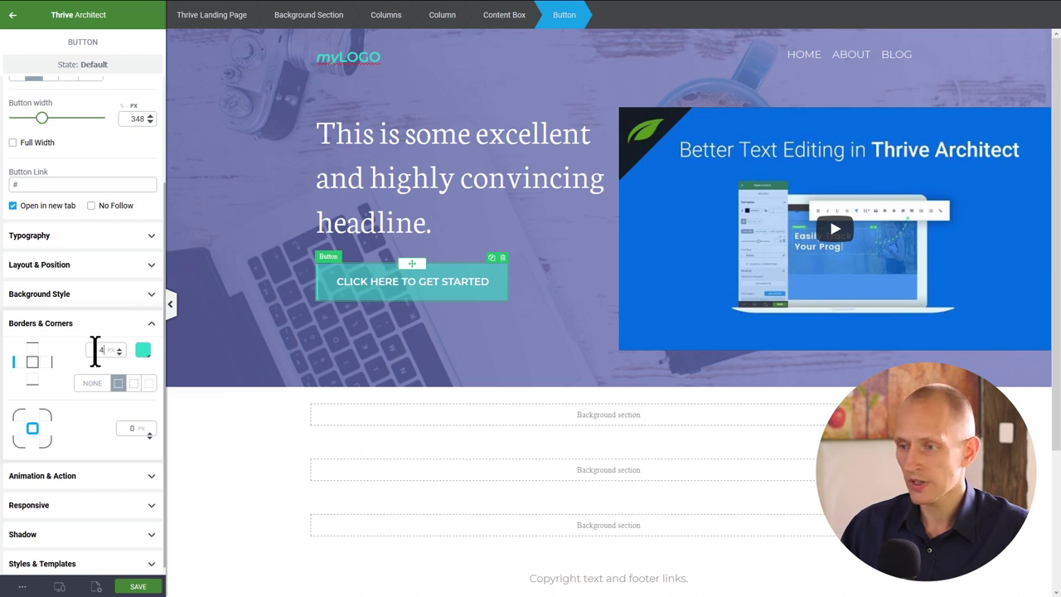
# - Give the button a matching right border in #3ae5c4, 5 px wide
pyautogui.click(50, 362)
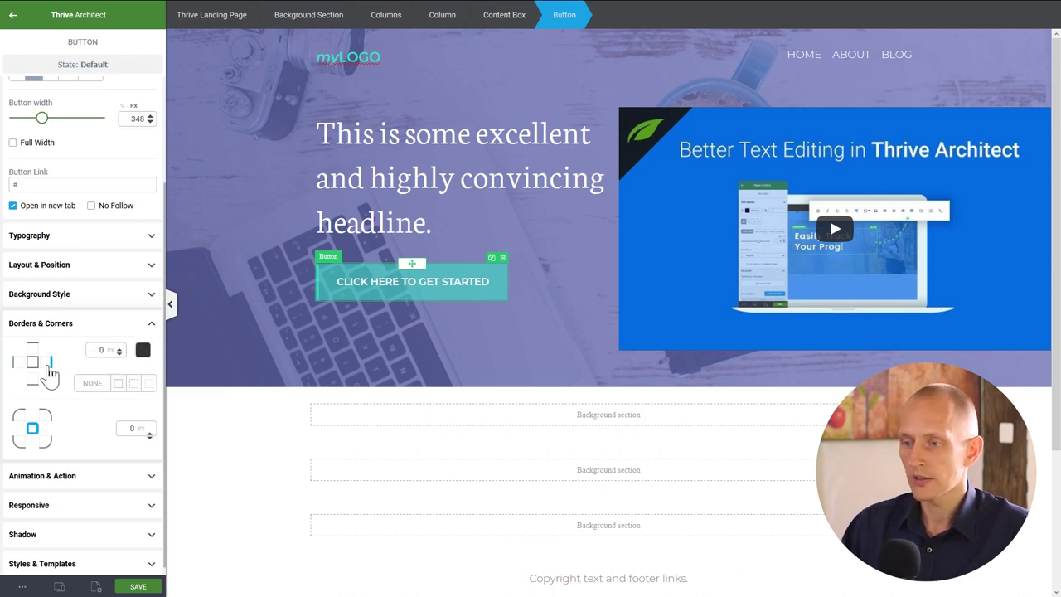
pyautogui.click(143, 352)
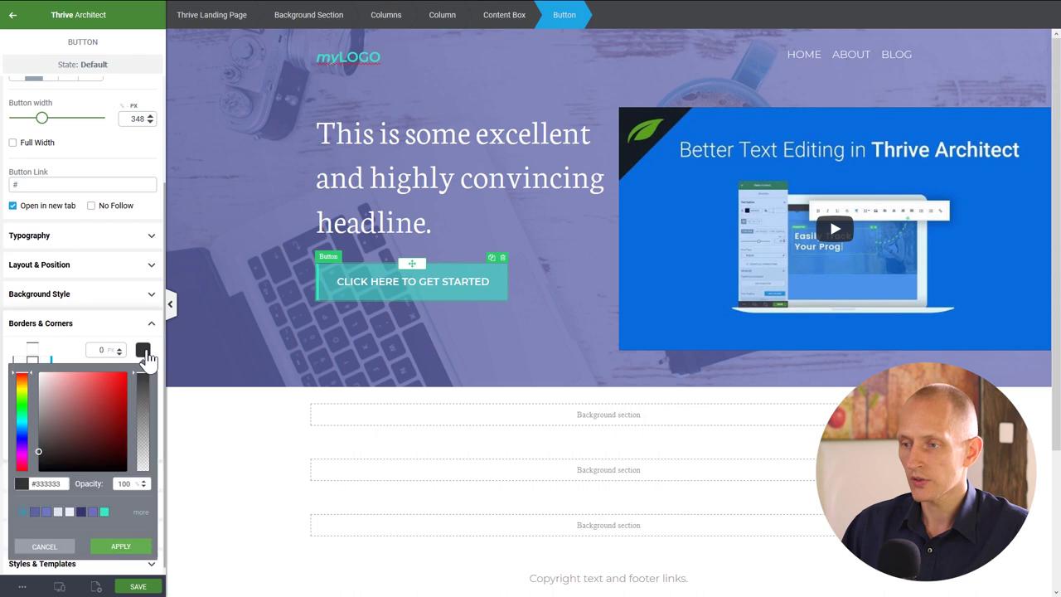
pyautogui.click(105, 511)
pyautogui.click(121, 546)
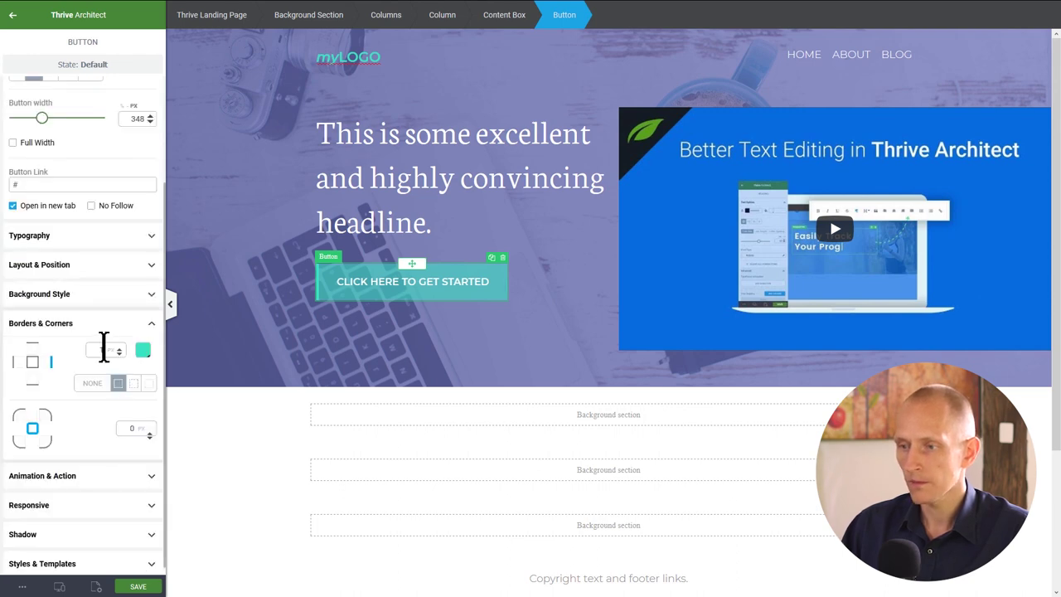
pyautogui.write('3')
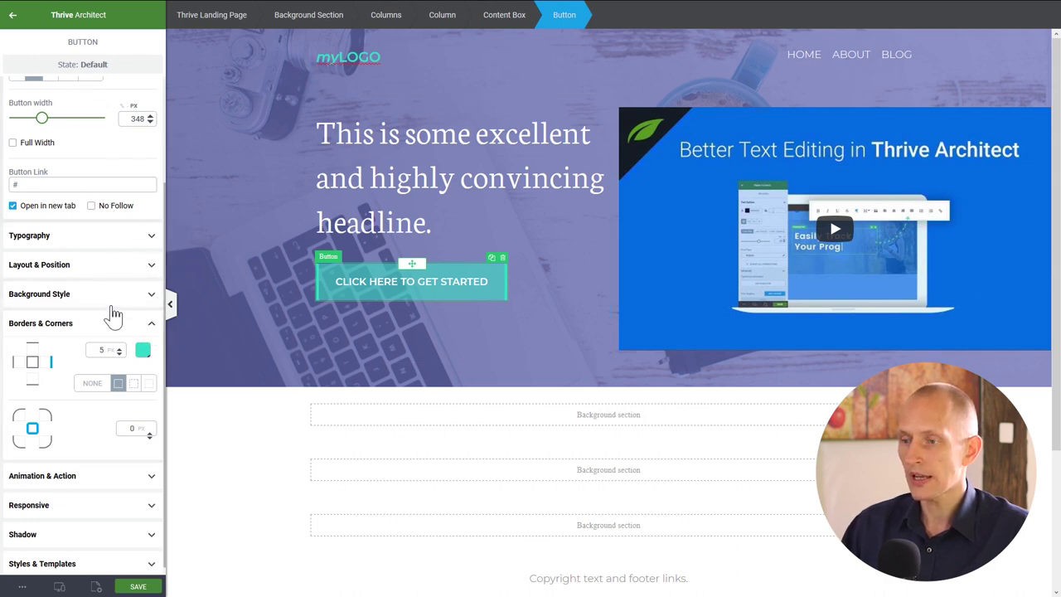
# - Raise the button colour's opacity to 86% for its hover state and return to the default state
pyautogui.scroll(4, 116, 282)
pyautogui.click(104, 67)
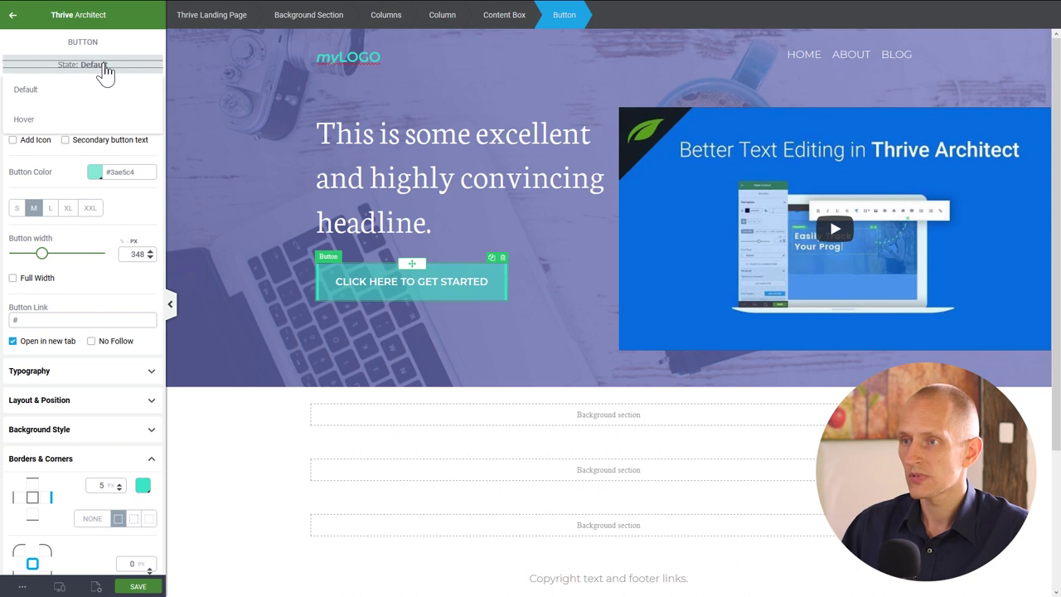
pyautogui.click(25, 118)
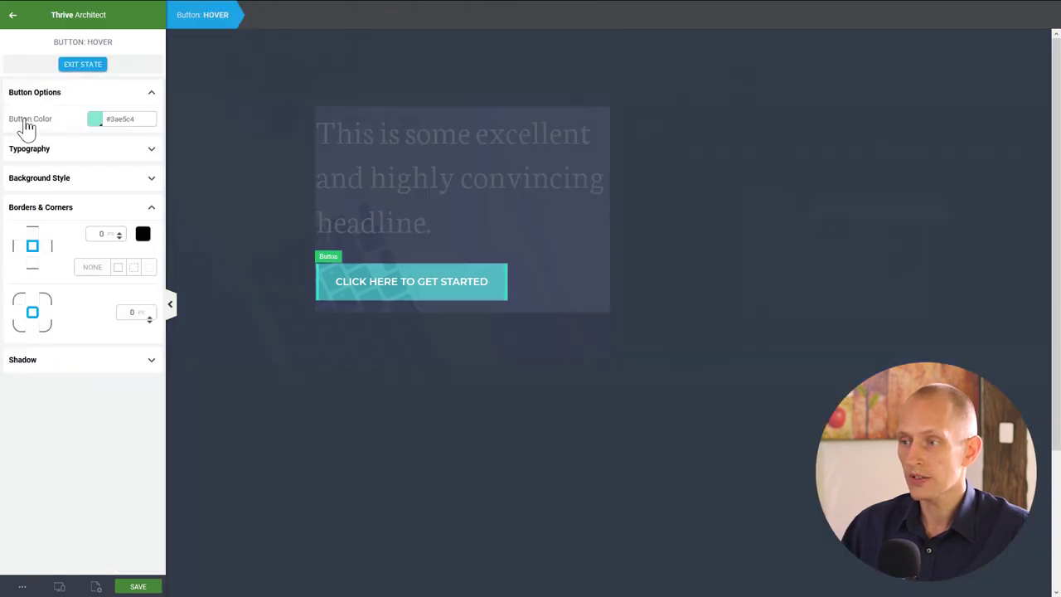
pyautogui.click(95, 118)
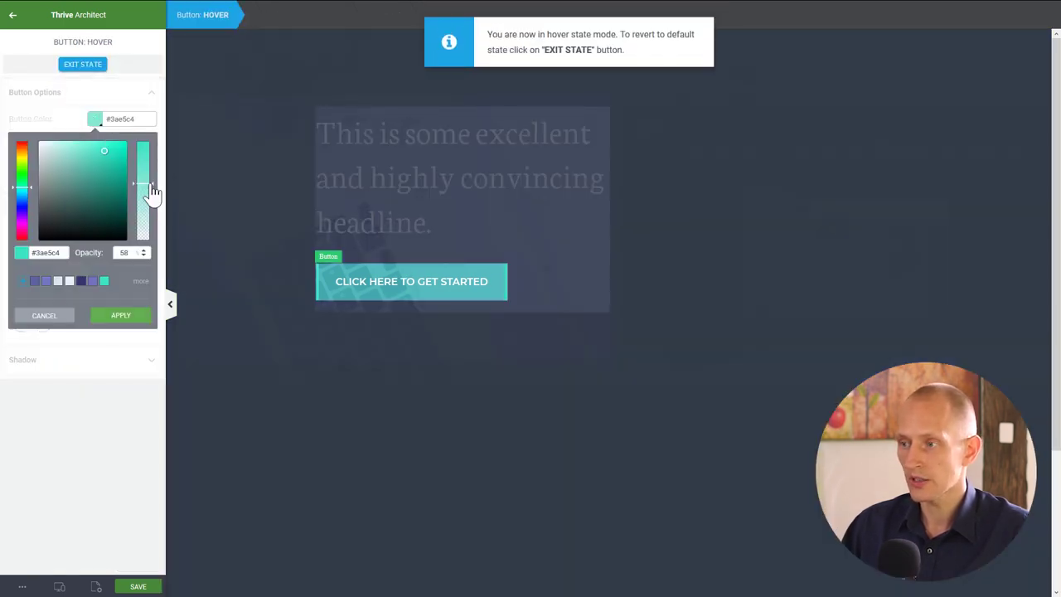
pyautogui.moveTo(141, 194); pyautogui.dragTo(146, 163)
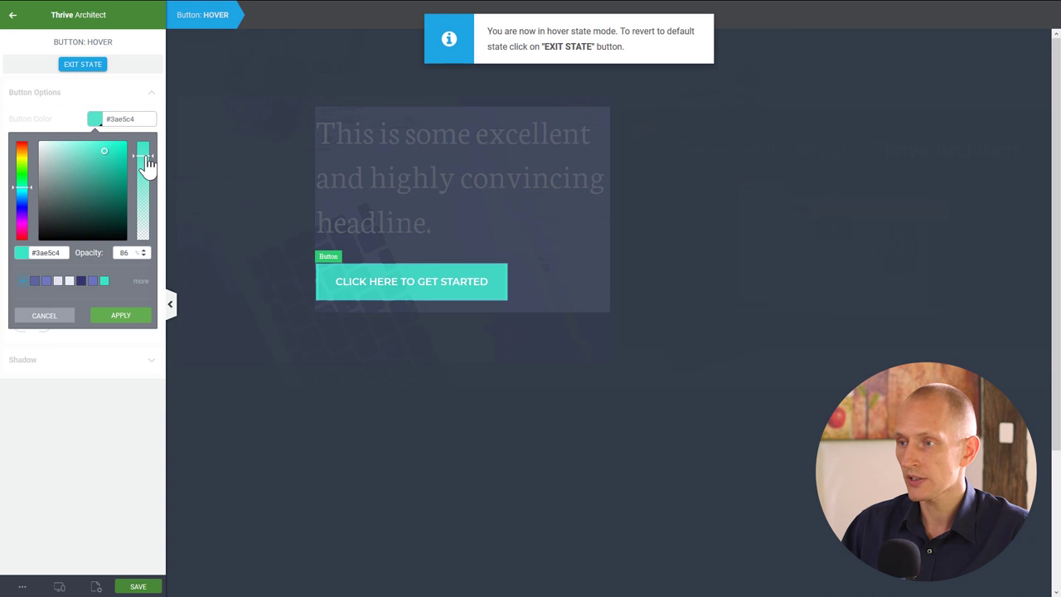
pyautogui.click(114, 315)
pyautogui.click(83, 64)
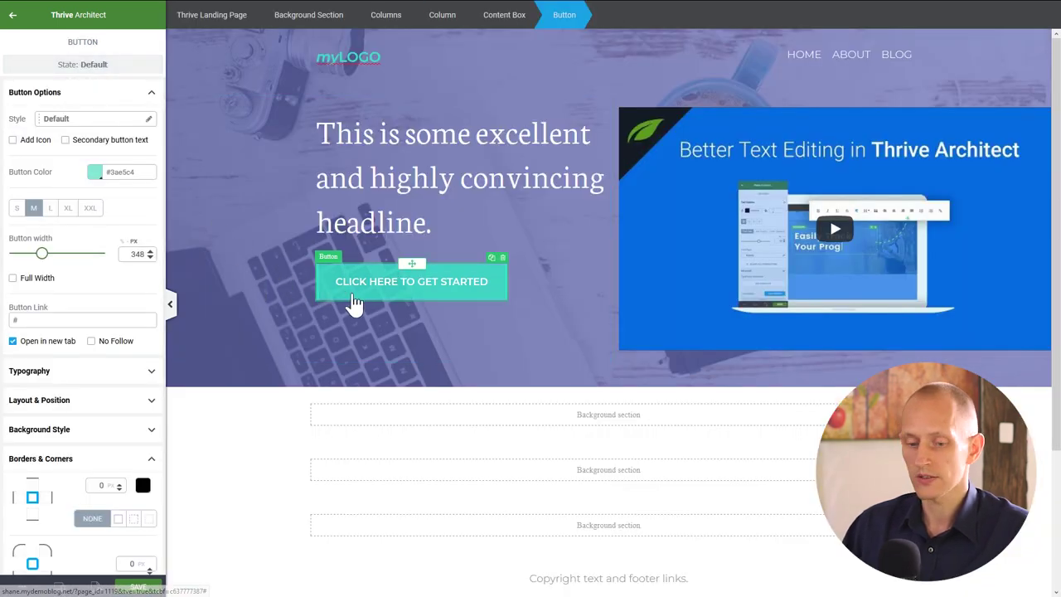
pyautogui.moveTo(249, 345); pyautogui.dragTo(282, 344)
pyautogui.click(280, 346)
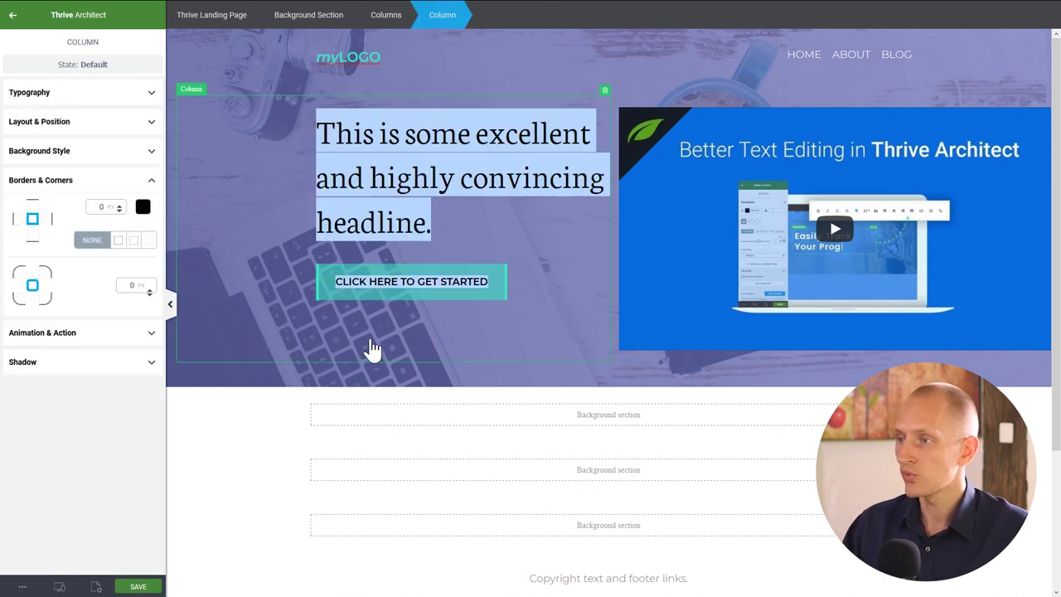
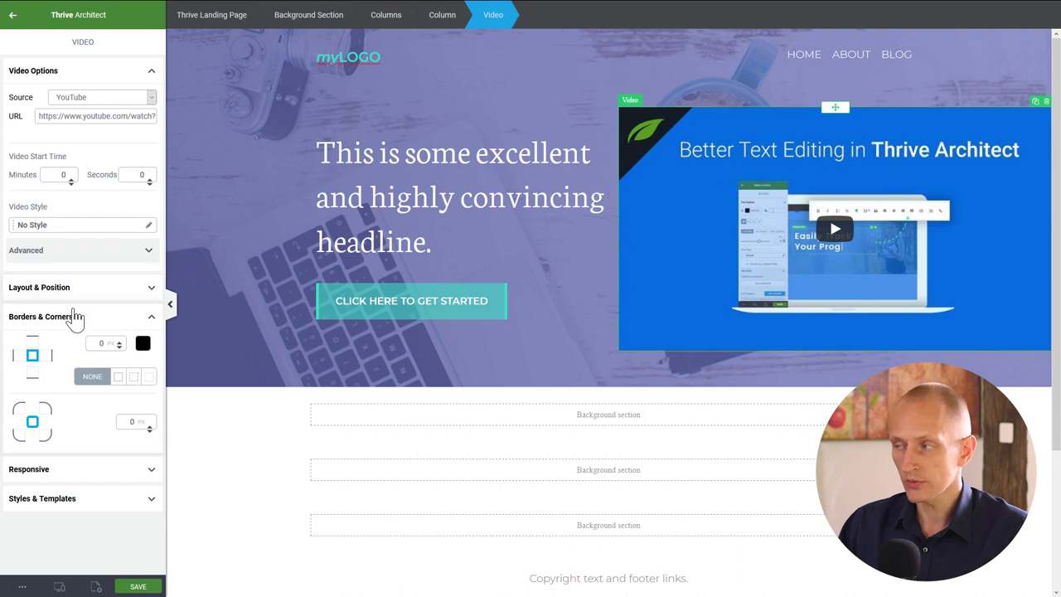
# - Add a content box above the video and set its padding to 0 on all sides
pyautogui.click(13, 17)
pyautogui.moveTo(40, 279); pyautogui.dragTo(779, 115)
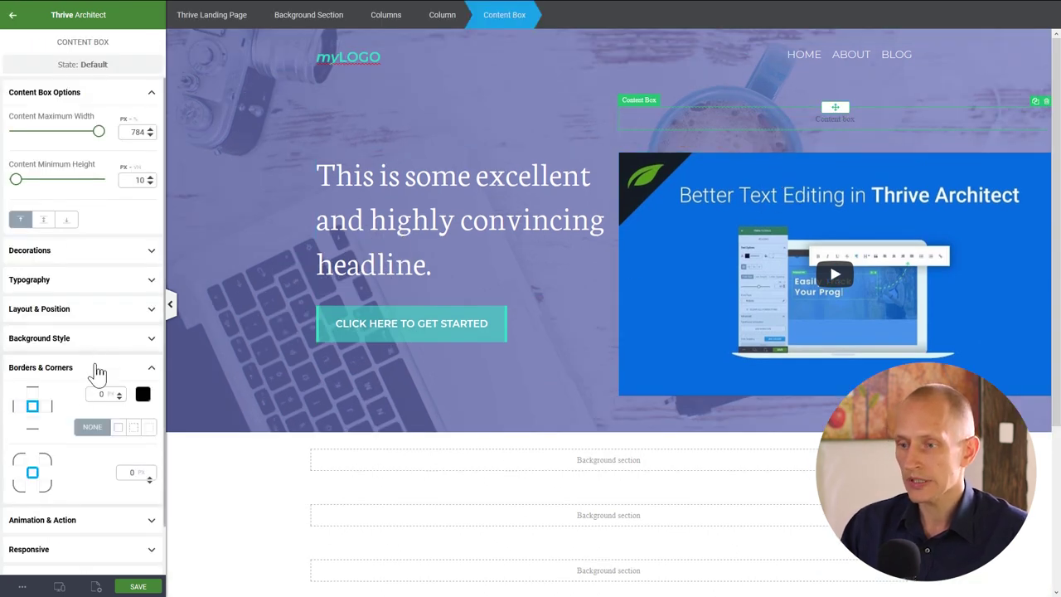
pyautogui.click(75, 312)
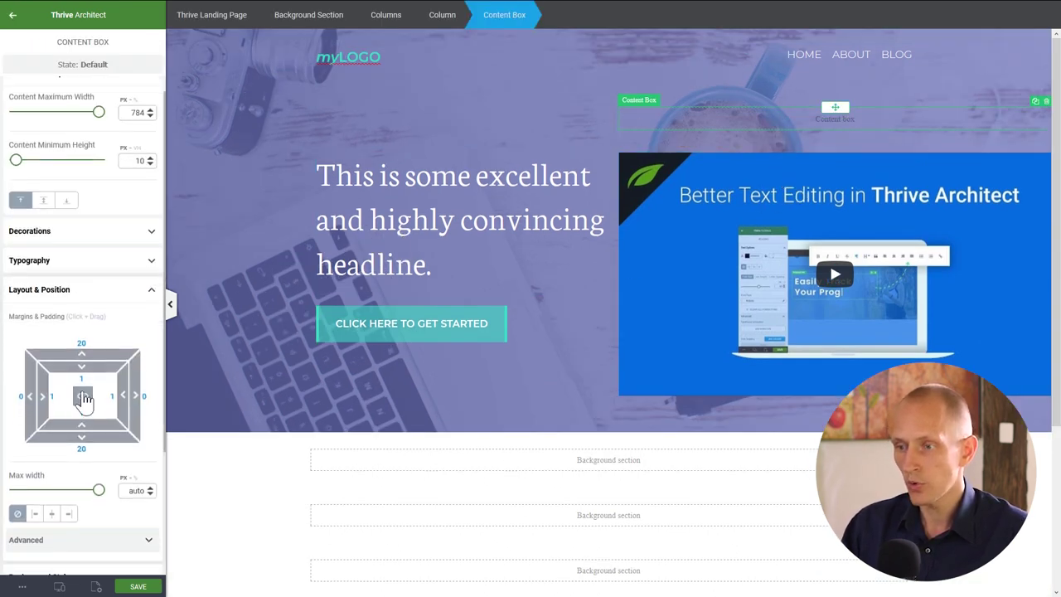
pyautogui.write('0')
pyautogui.press('Return')
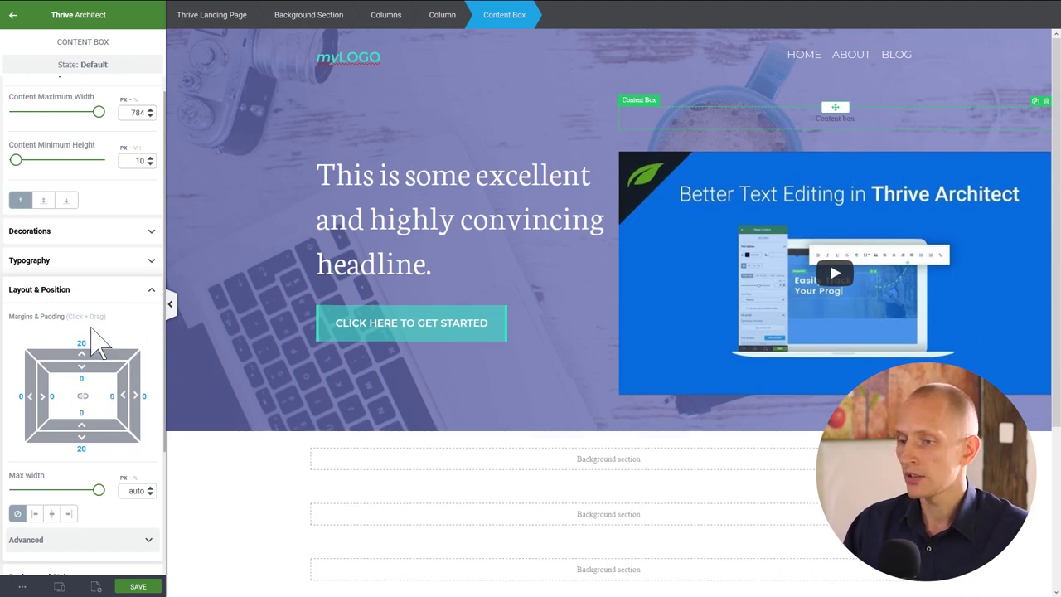
# - Add an outer shadow to the content box with a 270° angle, distance 2 px and blur 41 px
pyautogui.scroll(-2, 93, 332)
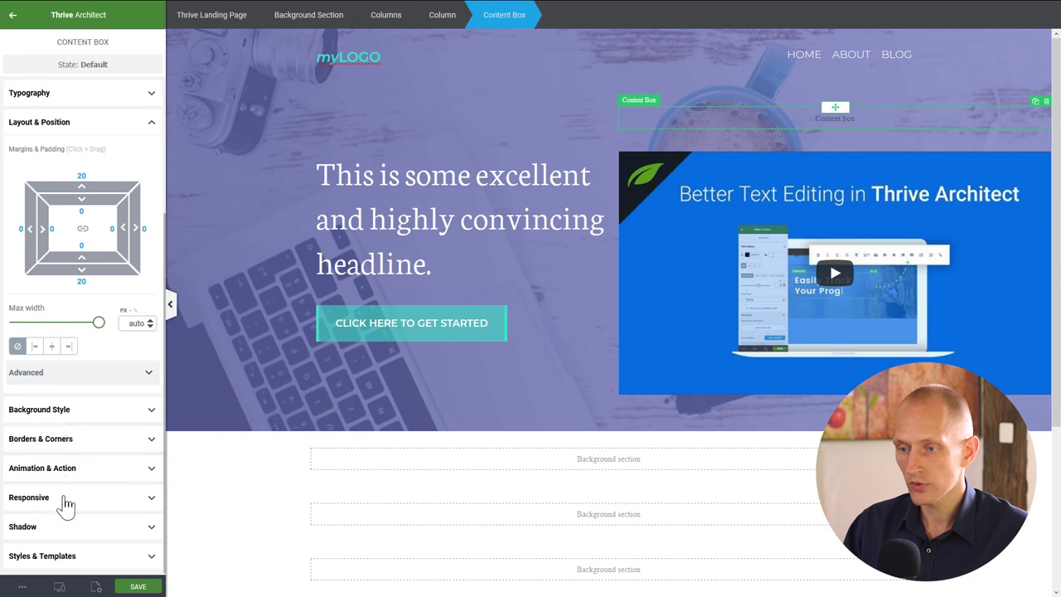
pyautogui.click(52, 528)
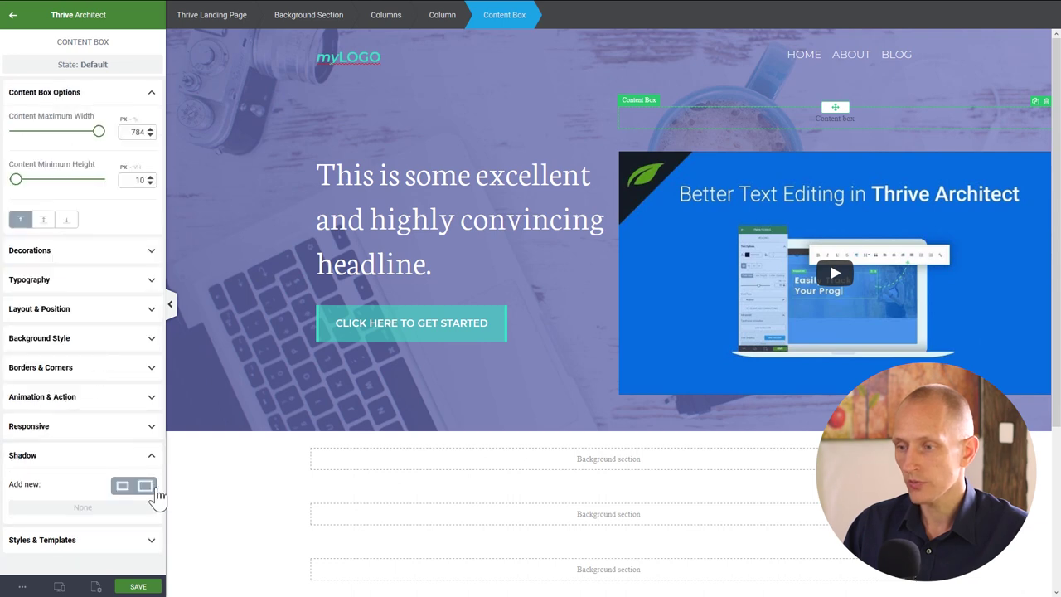
pyautogui.click(146, 486)
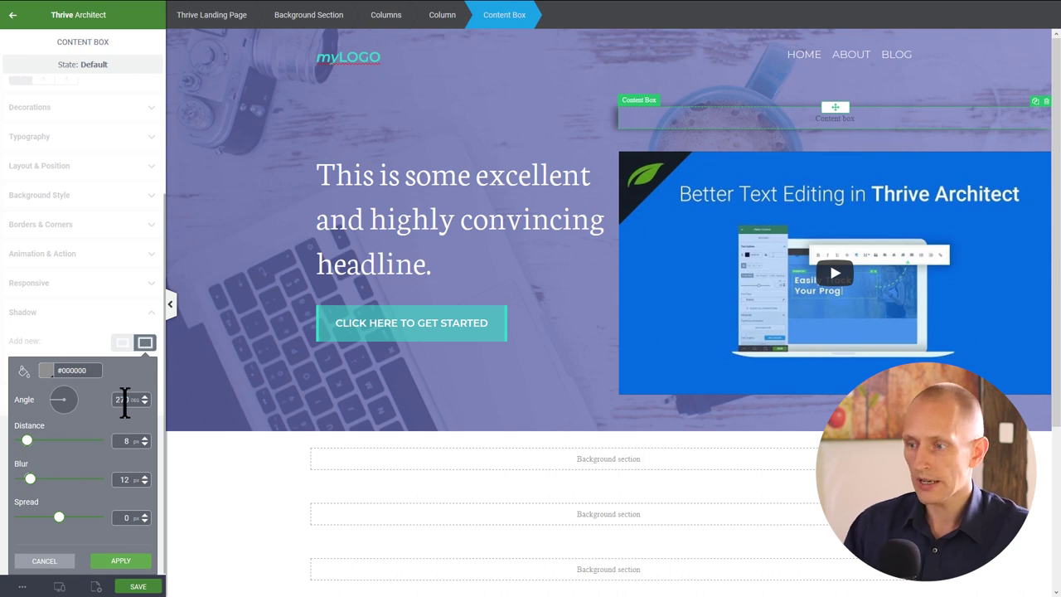
pyautogui.click(123, 440)
pyautogui.press('BackSpace')
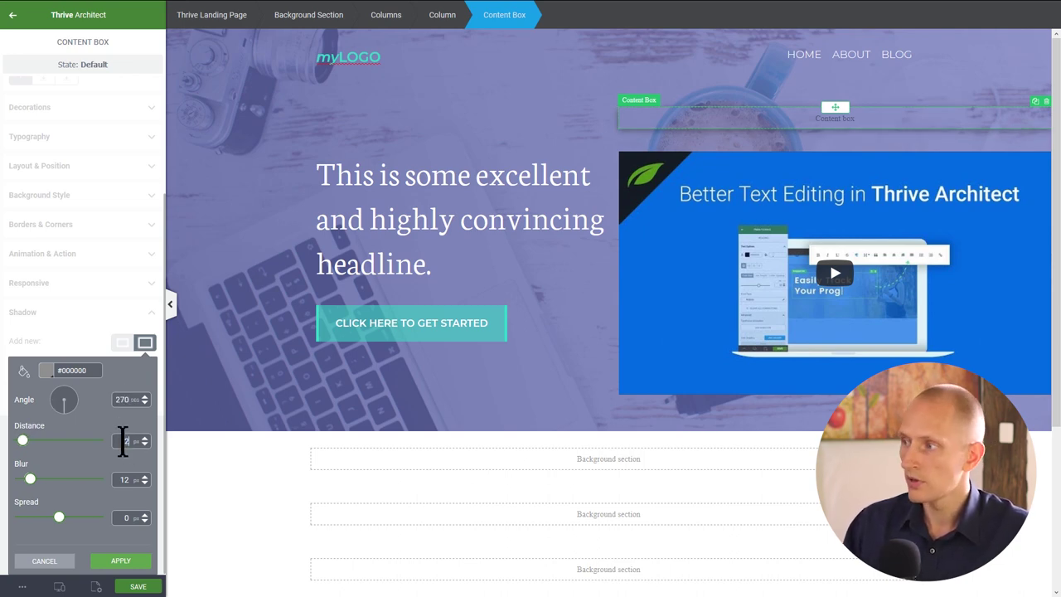
pyautogui.write('2')
pyautogui.moveTo(30, 479); pyautogui.dragTo(50, 481)
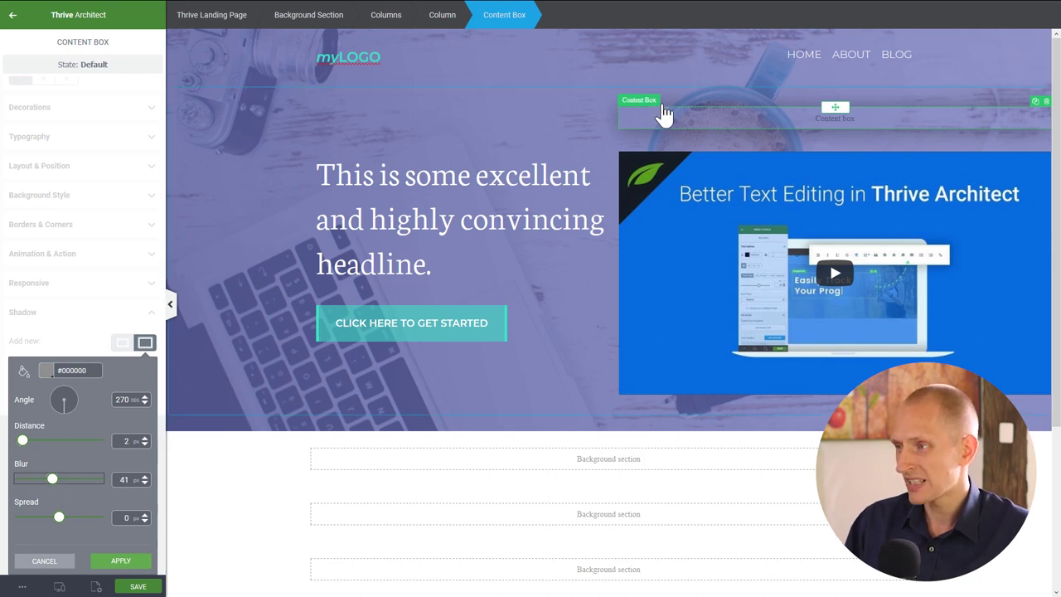
# - Reduce the opacity of the content box's black shadow to 20% and apply the shadow
pyautogui.click(52, 371)
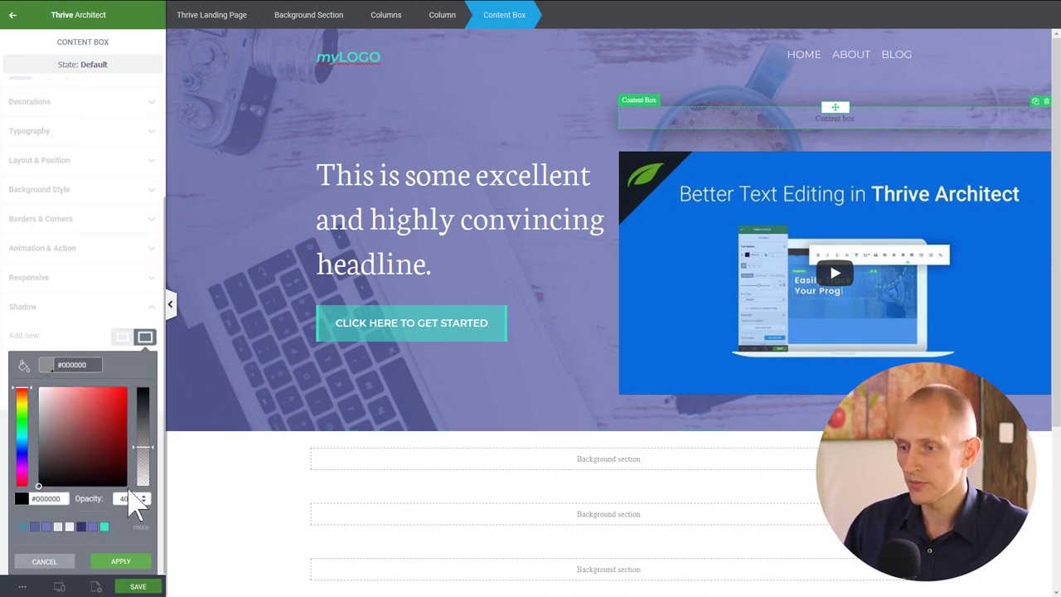
pyautogui.doubleClick(123, 498)
pyautogui.write('20')
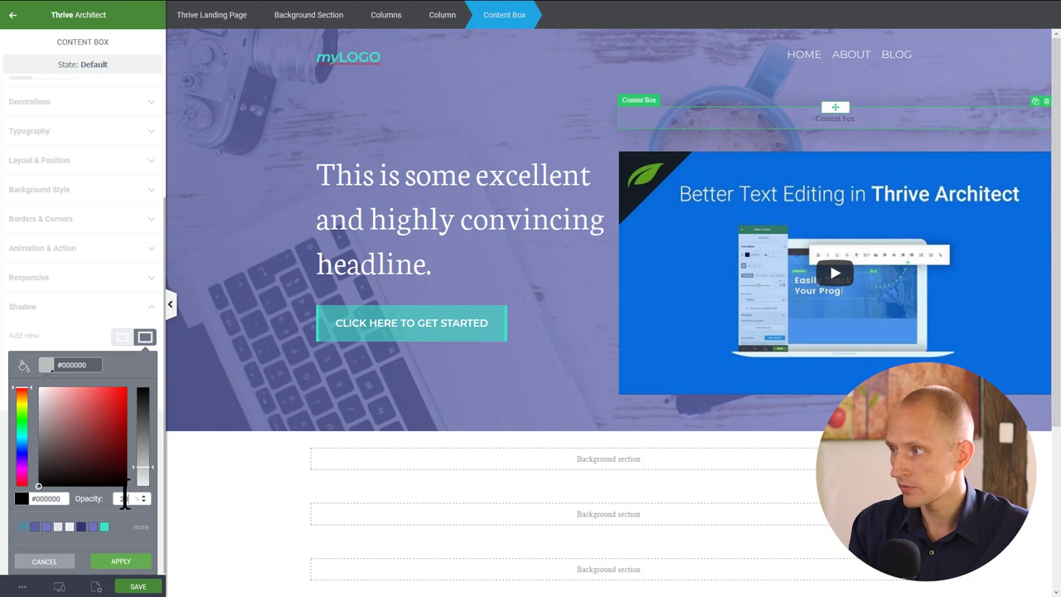
pyautogui.click(116, 562)
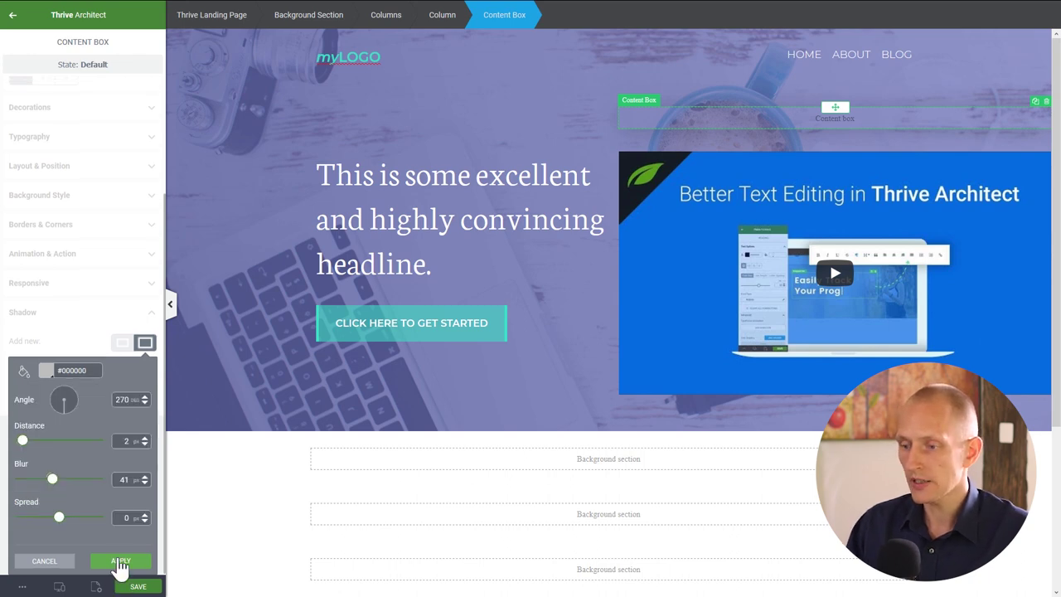
pyautogui.click(116, 560)
# - Move the video into the content box and set the video's top and bottom margins to 0
pyautogui.moveTo(800, 185); pyautogui.dragTo(790, 118)
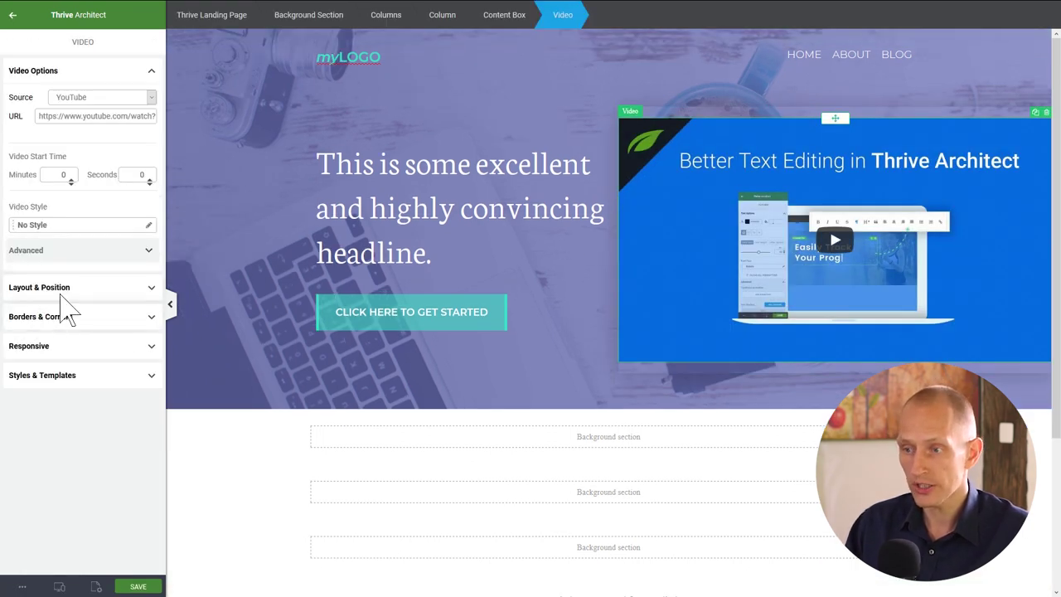
pyautogui.click(64, 289)
pyautogui.click(82, 341)
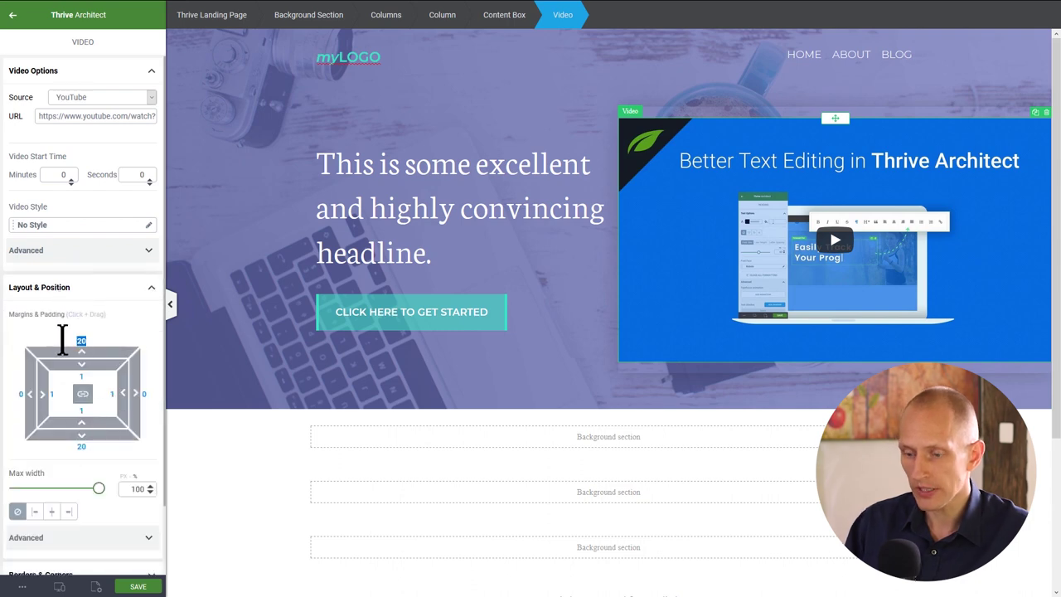
pyautogui.write('0')
pyautogui.click(82, 393)
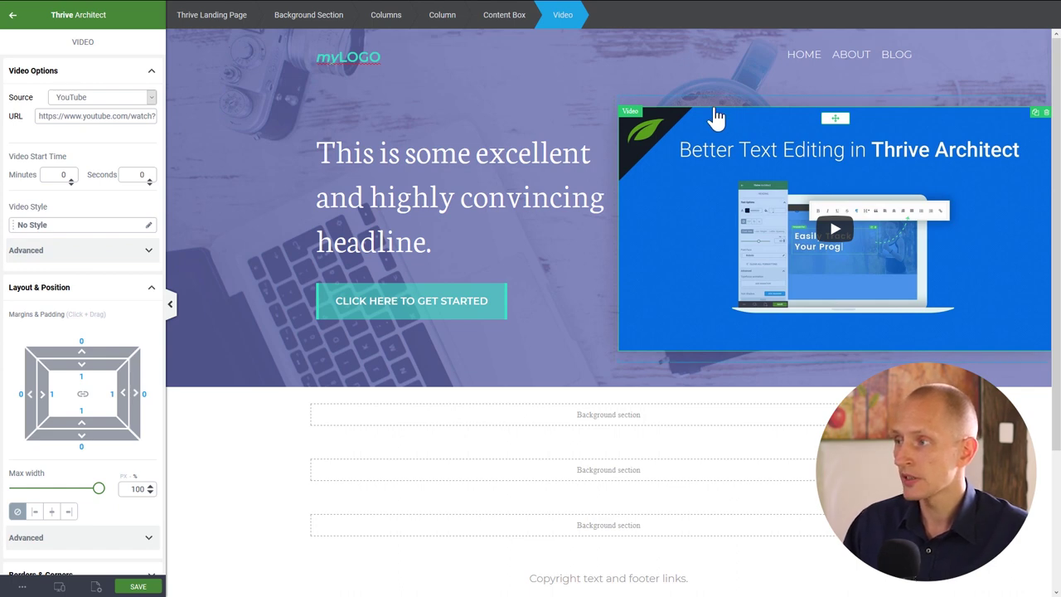
pyautogui.click(574, 97)
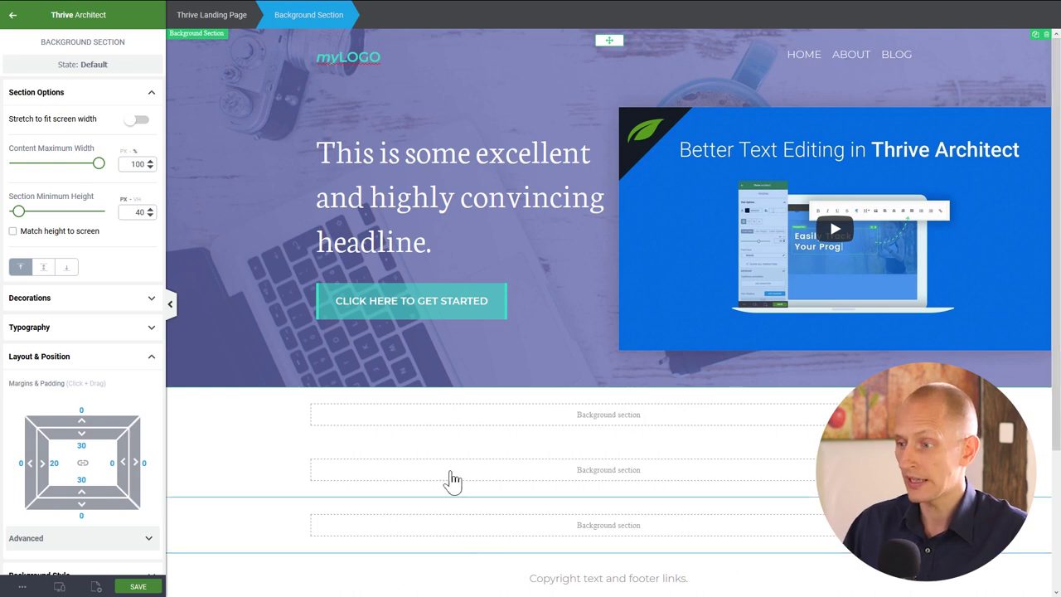
# - Set the top and bottom padding of the first background section below the header to 80 and save the page
pyautogui.click(235, 427)
pyautogui.scroll(-1, 99, 407)
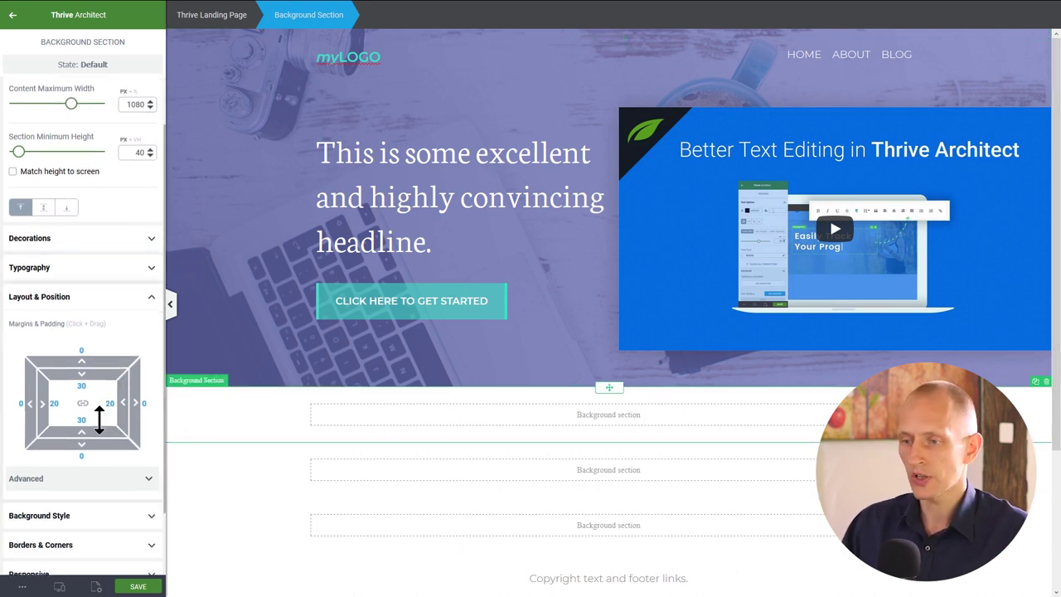
pyautogui.click(74, 385)
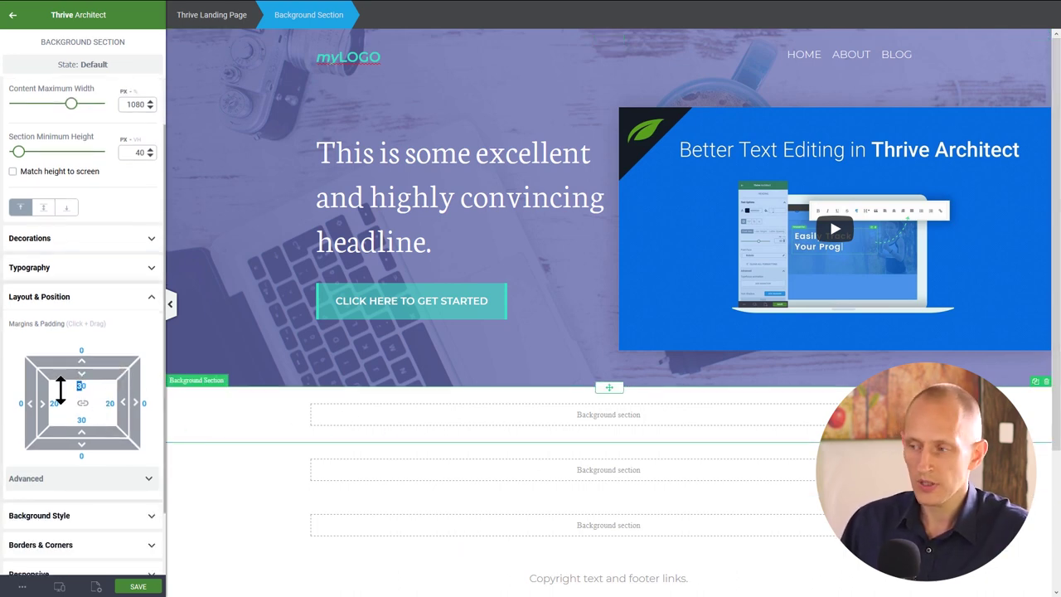
pyautogui.moveTo(60, 389); pyautogui.dragTo(89, 425)
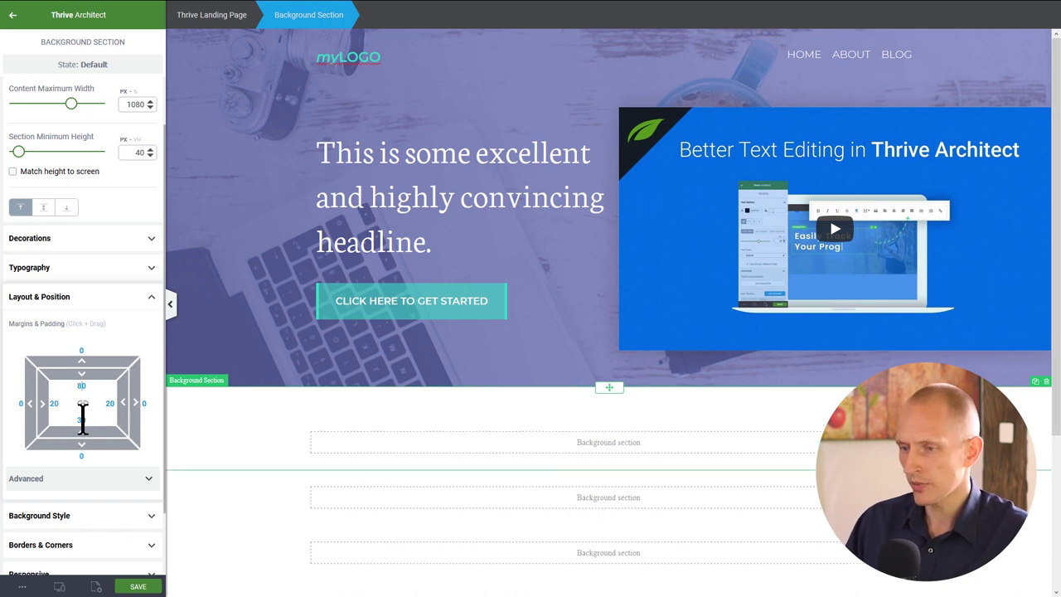
pyautogui.click(262, 540)
pyautogui.hotkey('ctrl', 's')
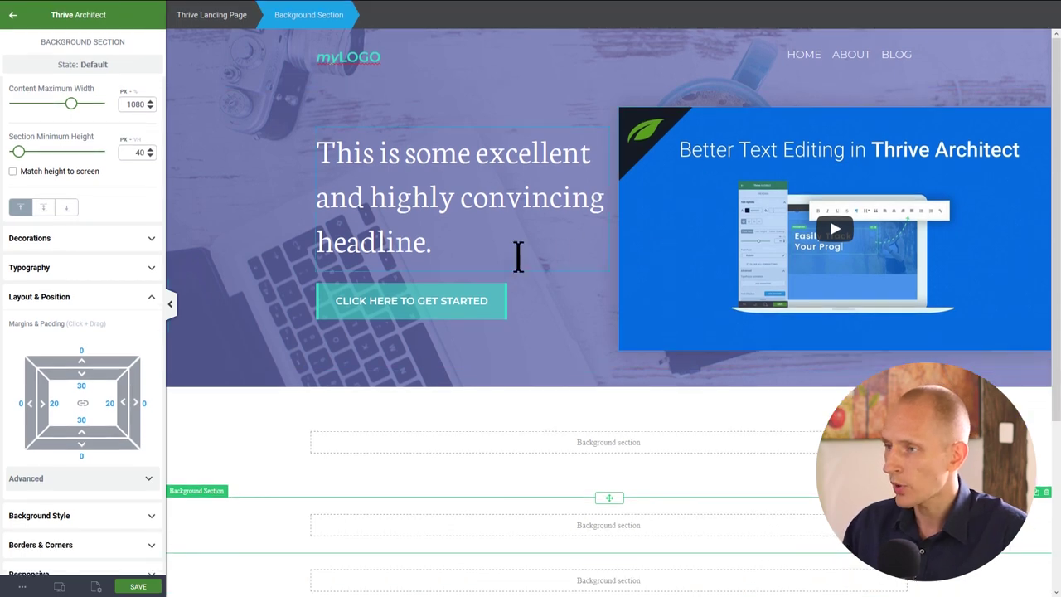
# - Preview the page in the tablet view to check the header's side spacing, and return to the desktop view
pyautogui.moveTo(59, 586)
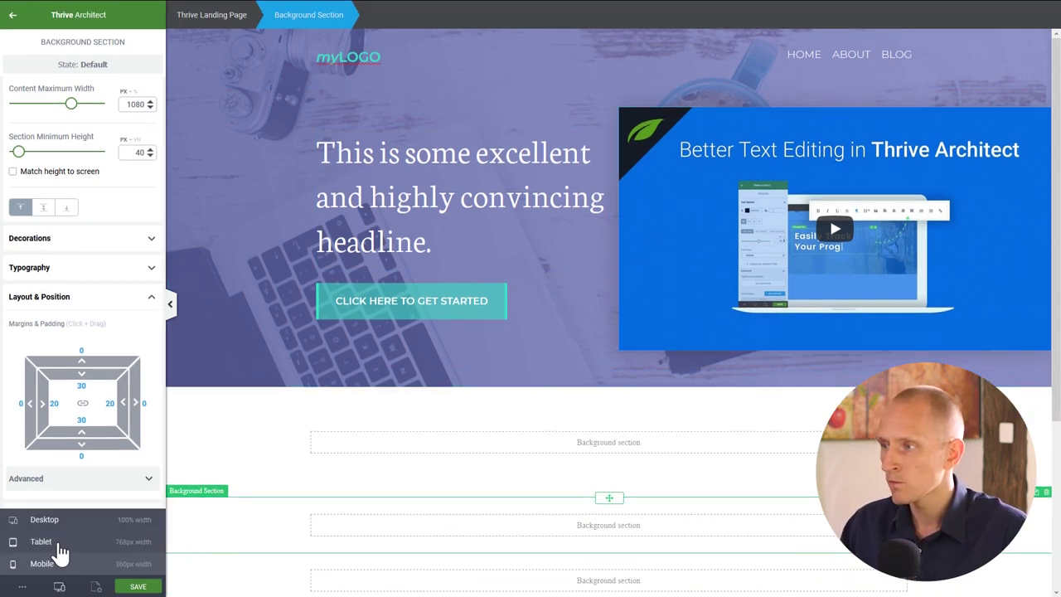
pyautogui.click(60, 553)
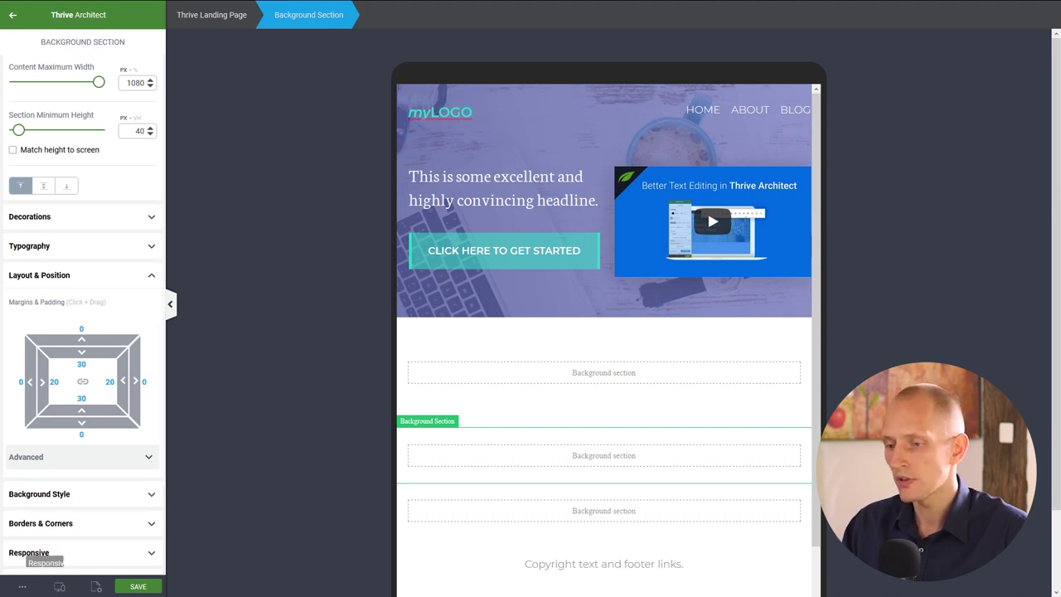
pyautogui.moveTo(60, 586)
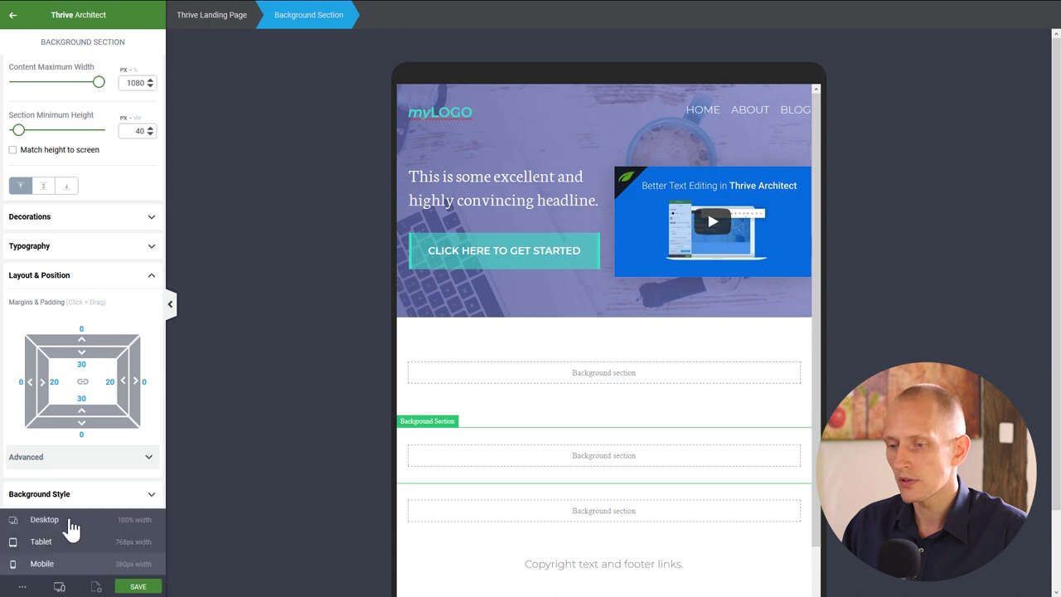
pyautogui.click(71, 517)
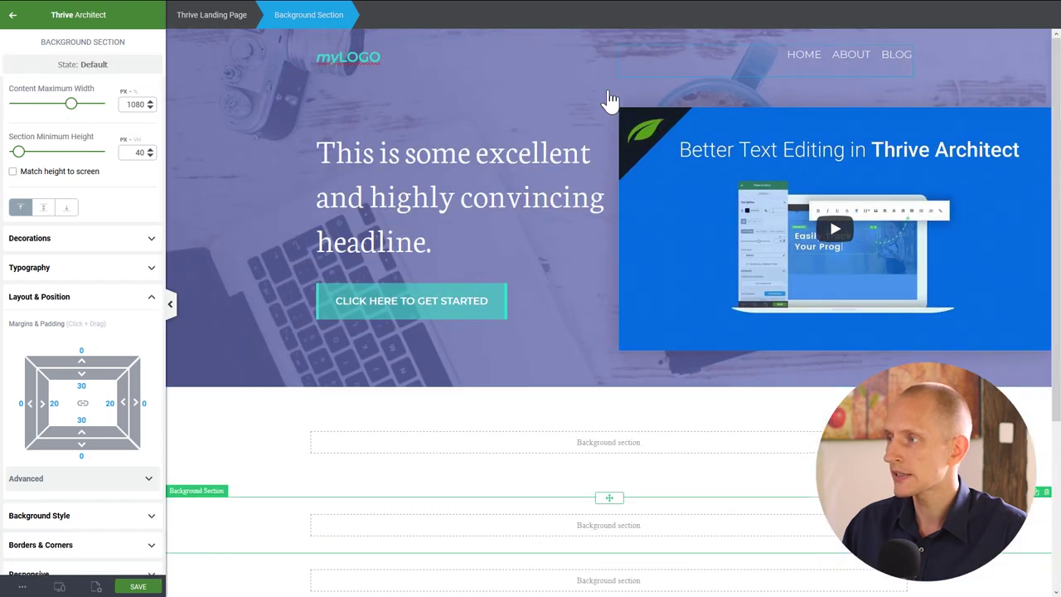
# - Set the left and right padding of the logo and navigation columns to 20 and their maximum width to 1120 px
pyautogui.click(369, 53)
pyautogui.click(387, 16)
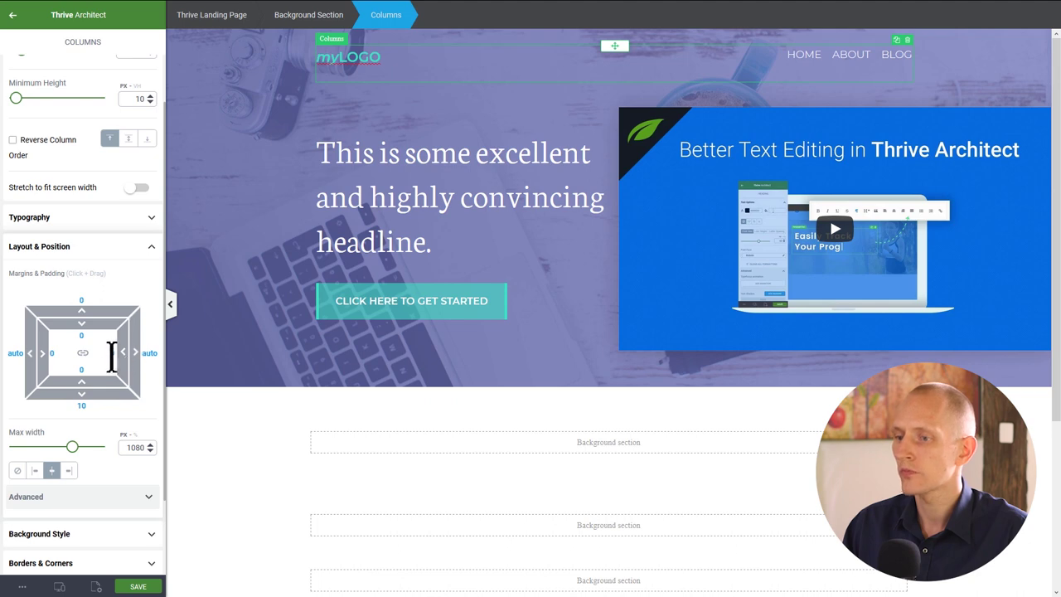
pyautogui.moveTo(113, 373); pyautogui.dragTo(66, 373)
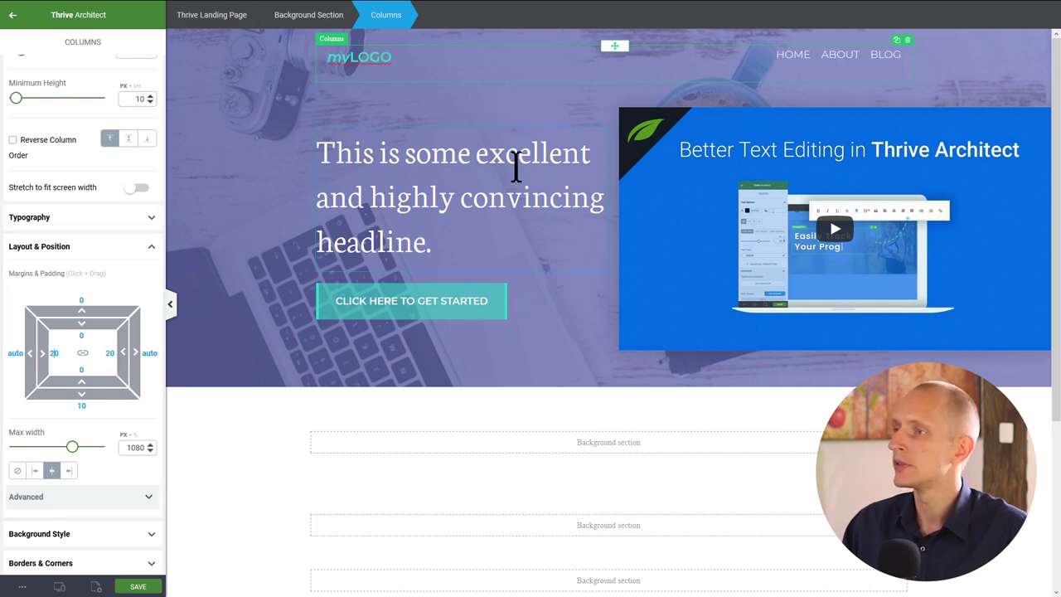
pyautogui.click(135, 447)
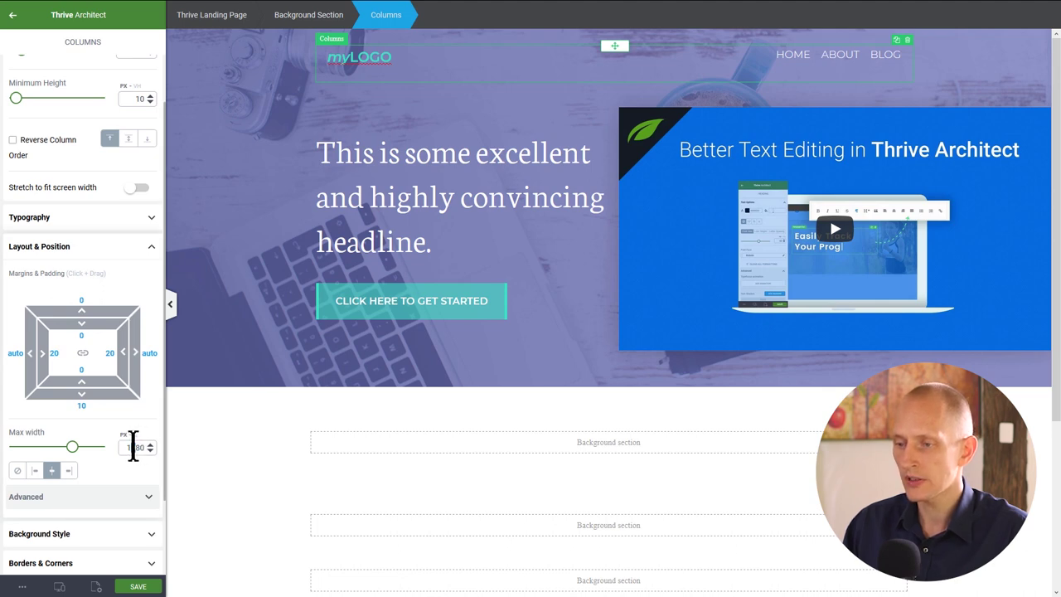
pyautogui.click(134, 448)
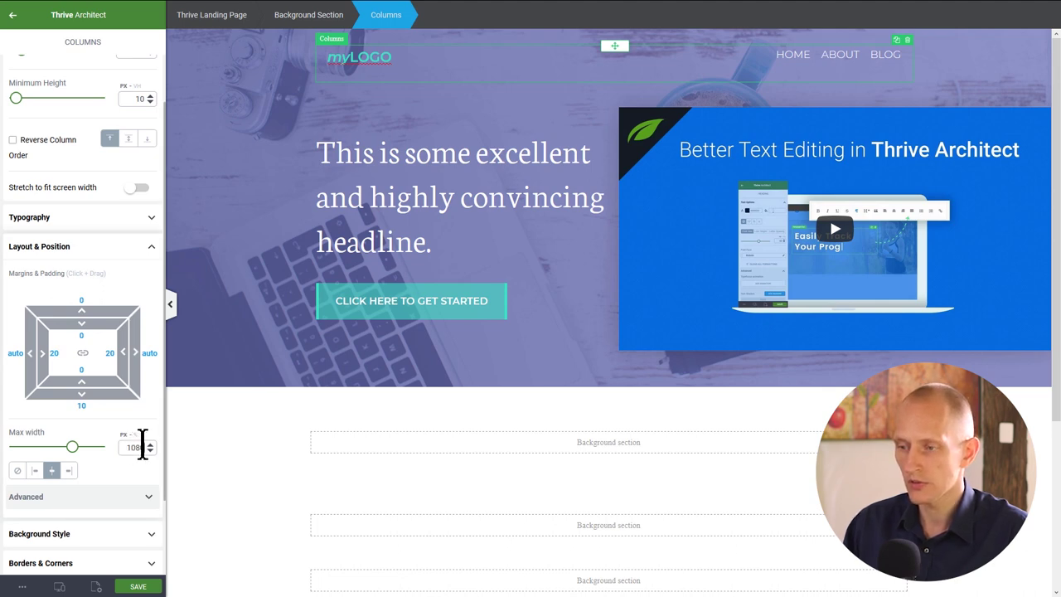
pyautogui.moveTo(142, 448); pyautogui.dragTo(118, 448)
pyautogui.write('11')
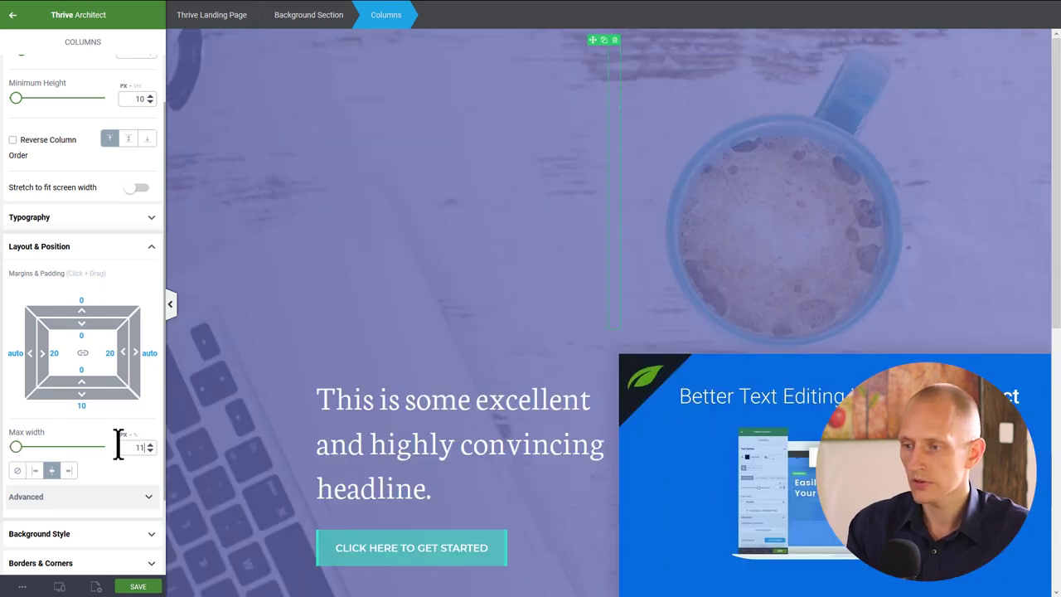
pyautogui.write('20')
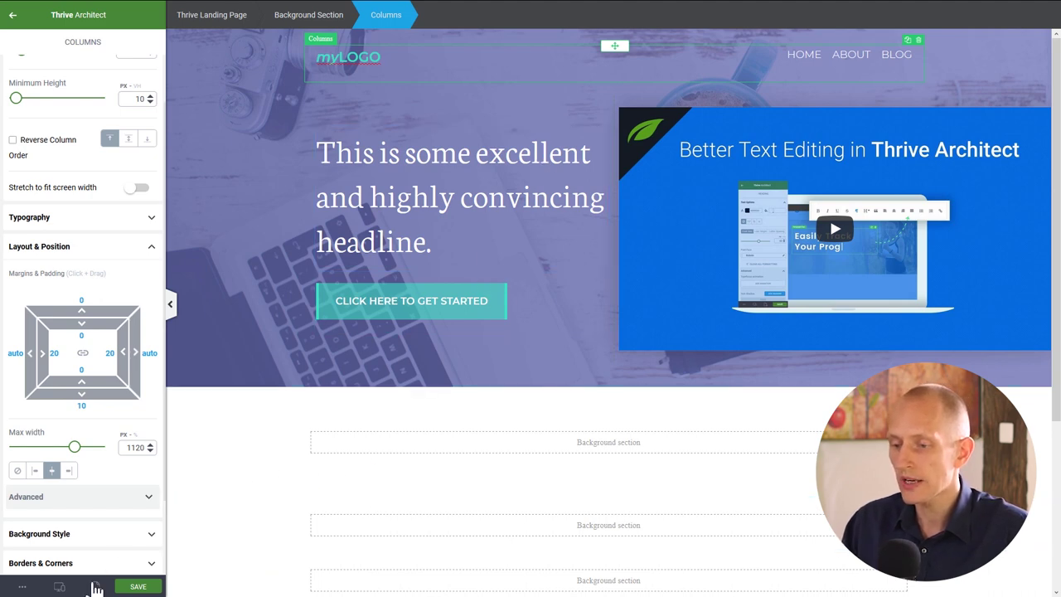
# - Check the padded logo and navigation row at tablet size, and switch back to desktop
pyautogui.moveTo(59, 580)
pyautogui.click(58, 556)
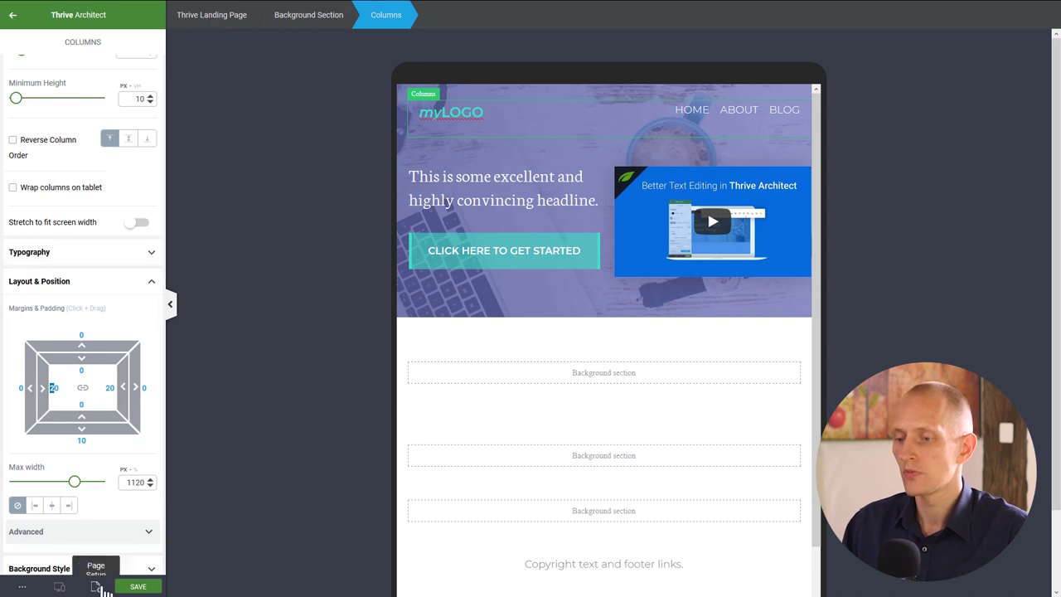
pyautogui.click(58, 586)
pyautogui.click(37, 518)
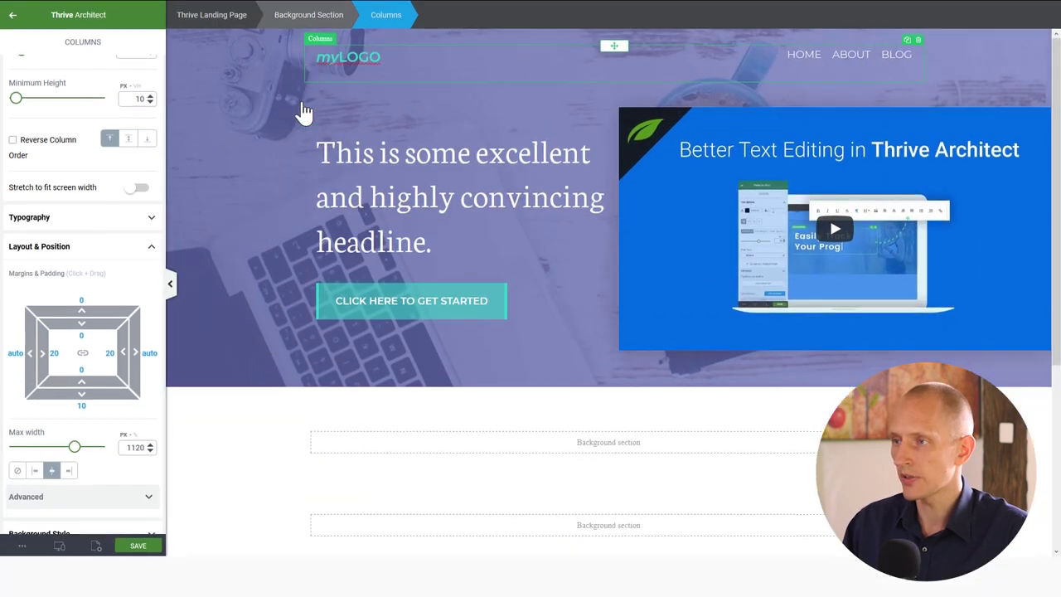
# - Set the left padding of the logo and navigation columns to 0 and their maximum width to 1100 px
pyautogui.click(317, 15)
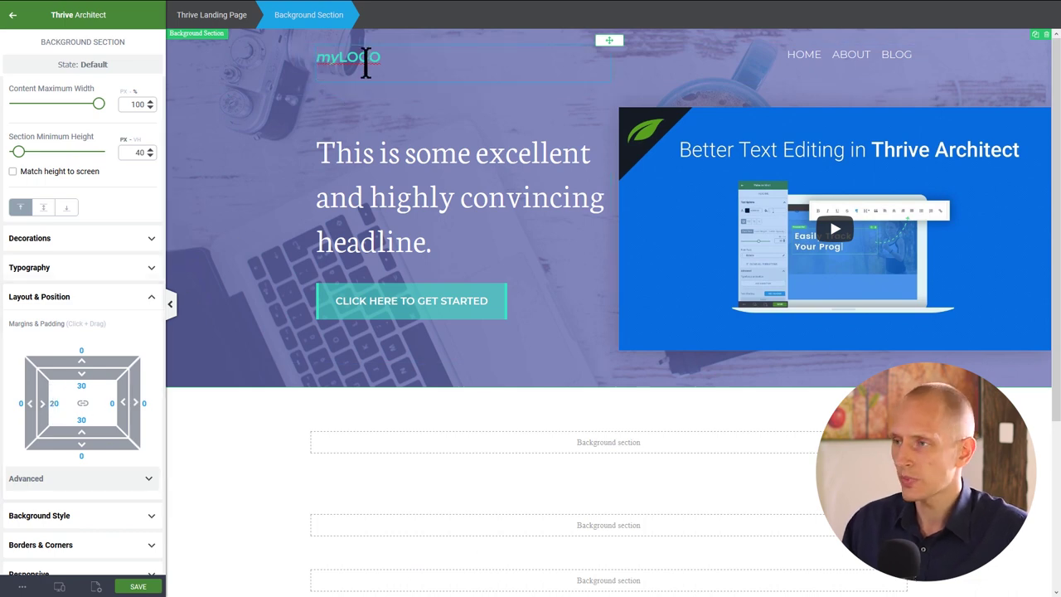
pyautogui.click(421, 57)
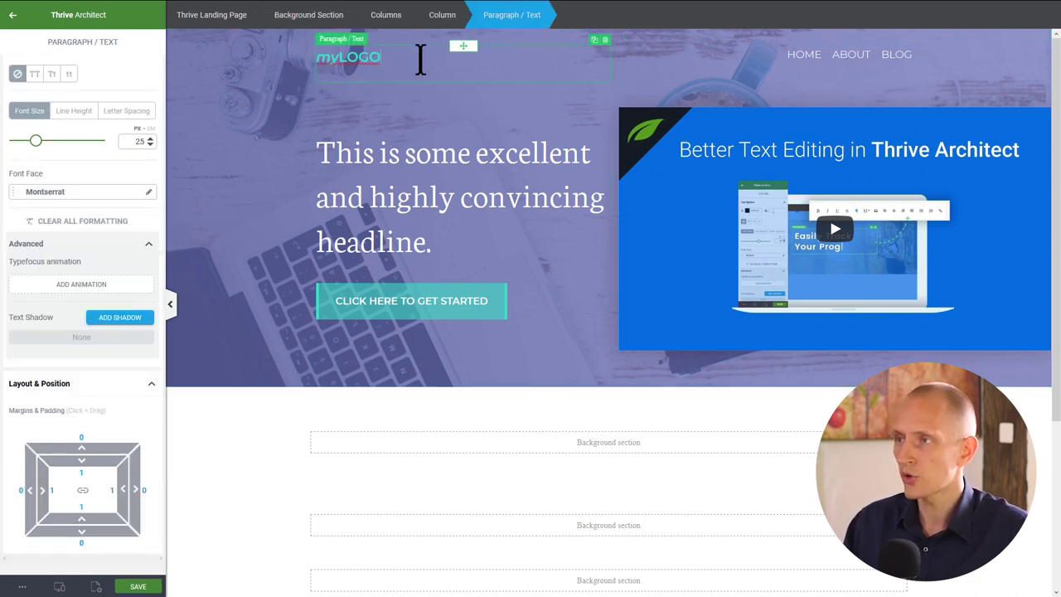
pyautogui.click(401, 17)
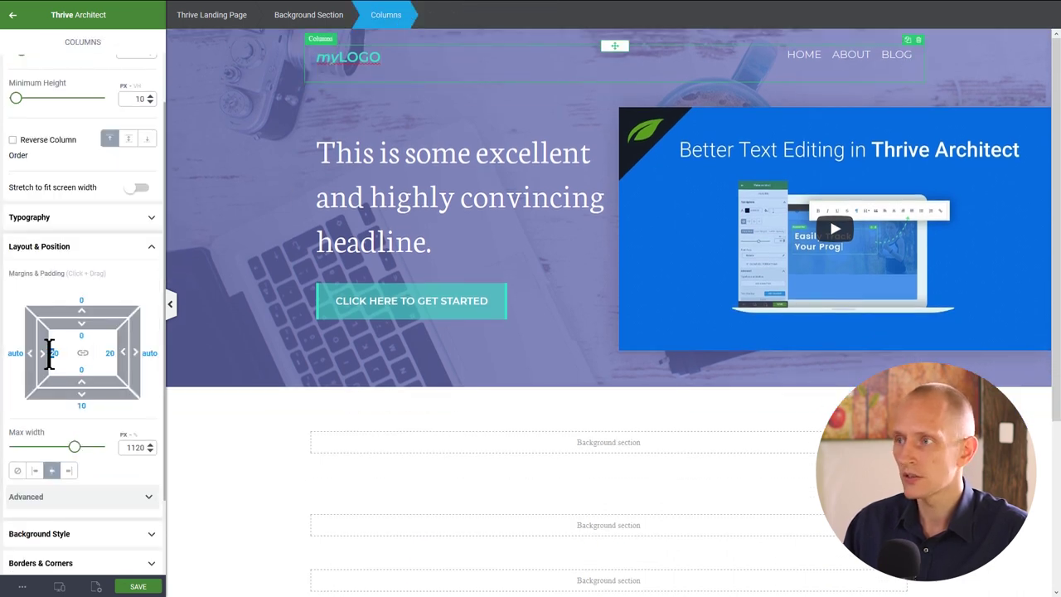
pyautogui.write('0')
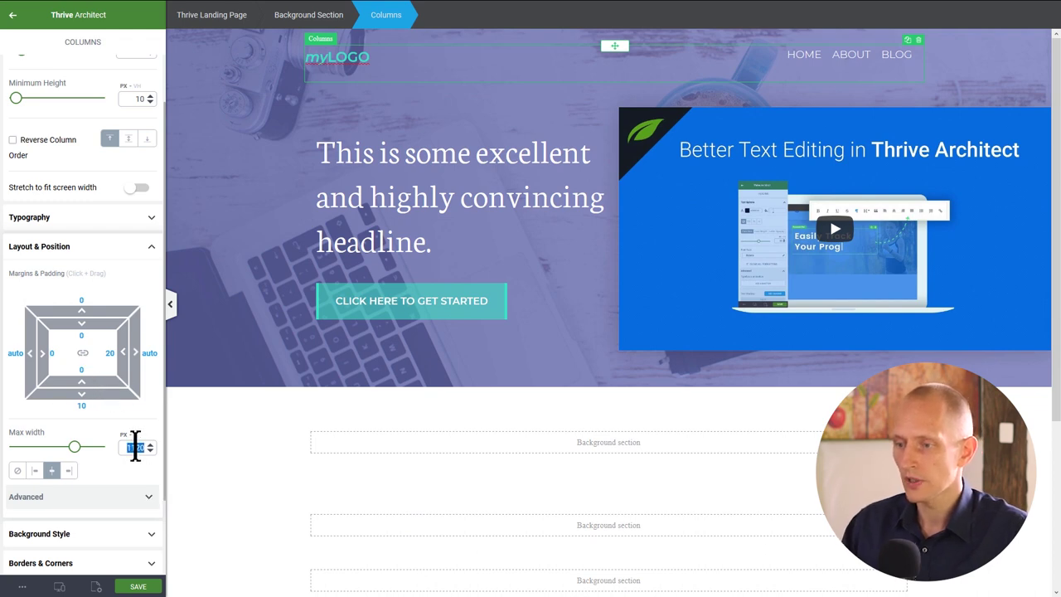
pyautogui.write('1100')
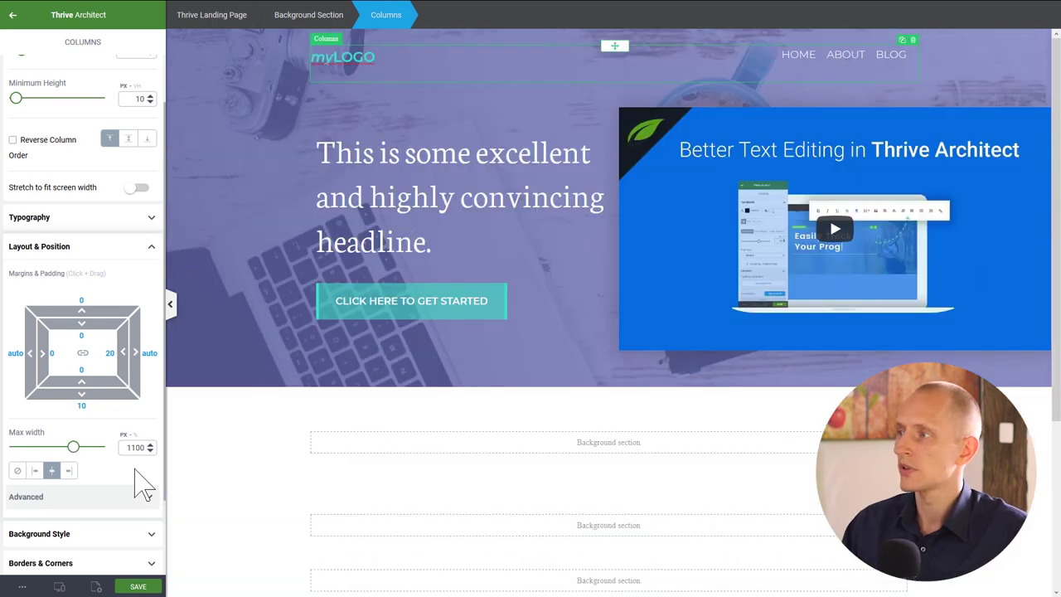
# - Review the header's spacing in the tablet view, and switch to the mobile view
pyautogui.moveTo(57, 572)
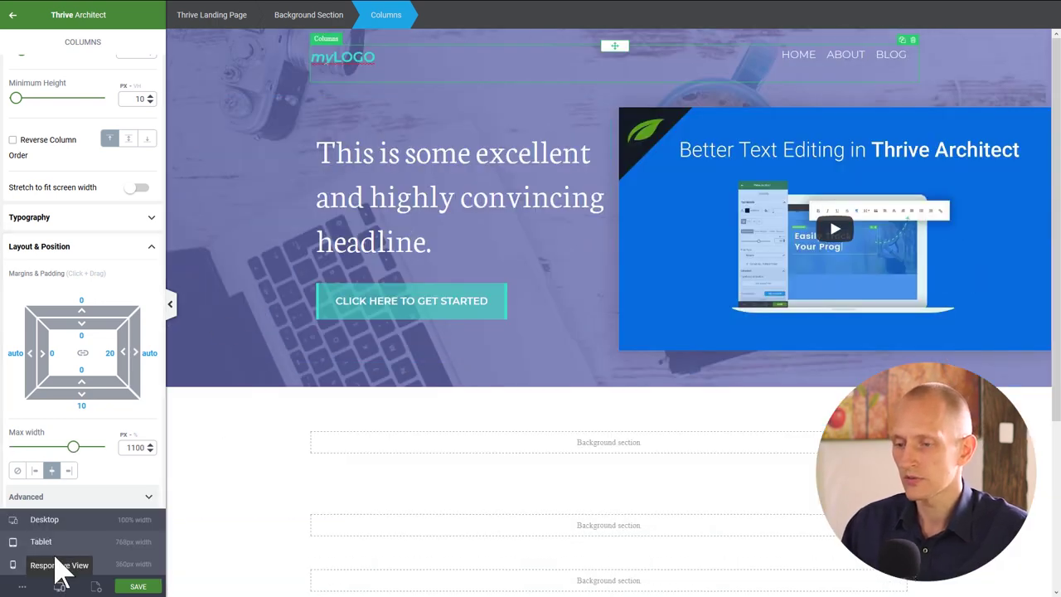
pyautogui.click(57, 543)
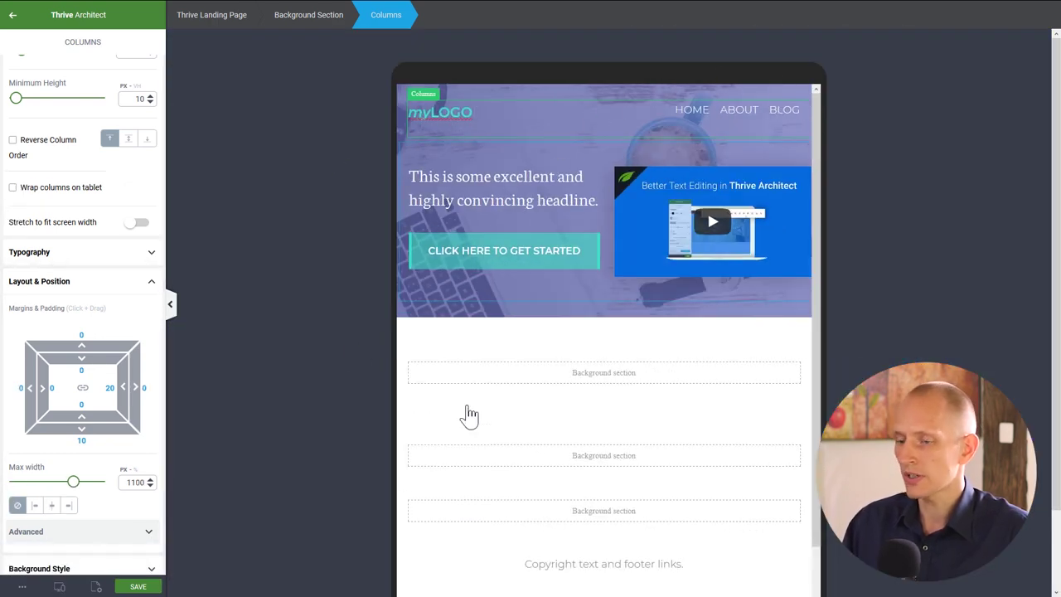
pyautogui.moveTo(59, 584)
pyautogui.click(41, 564)
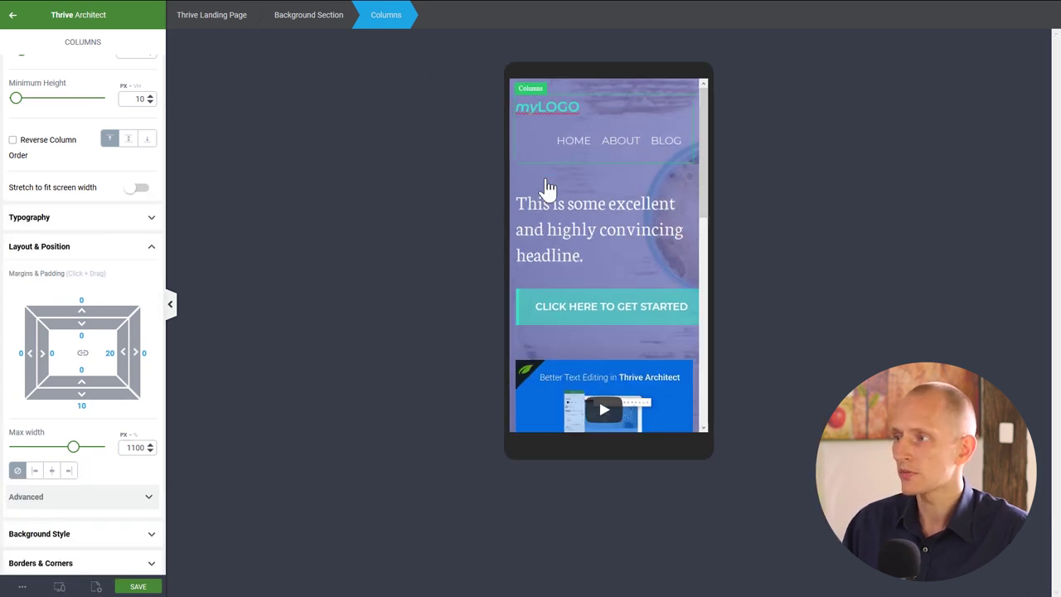
# - Center the logo and the navigation links in the mobile view through their columns' typography settings
pyautogui.click(572, 106)
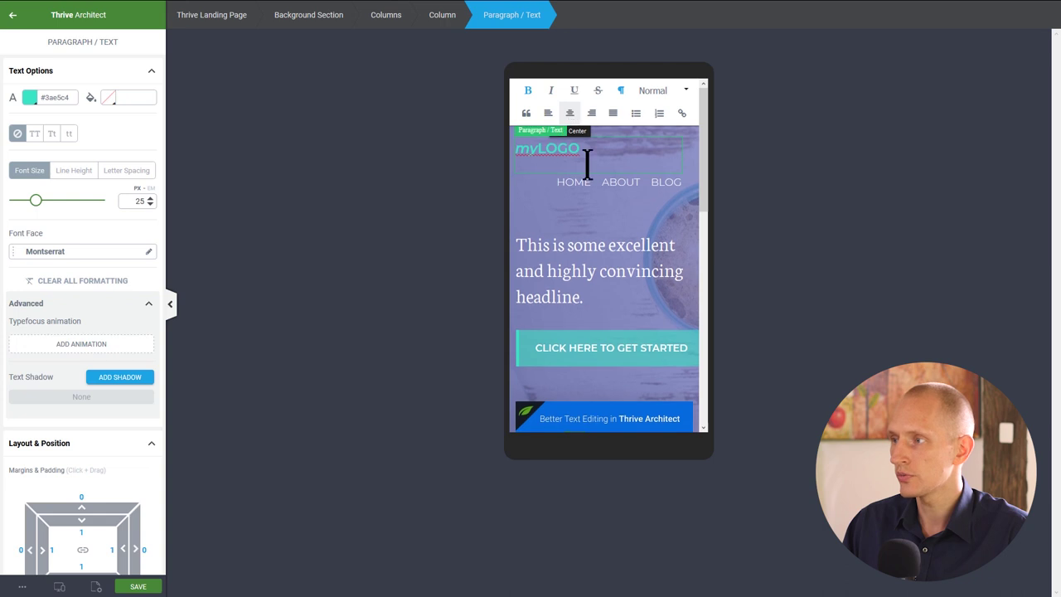
pyautogui.click(386, 17)
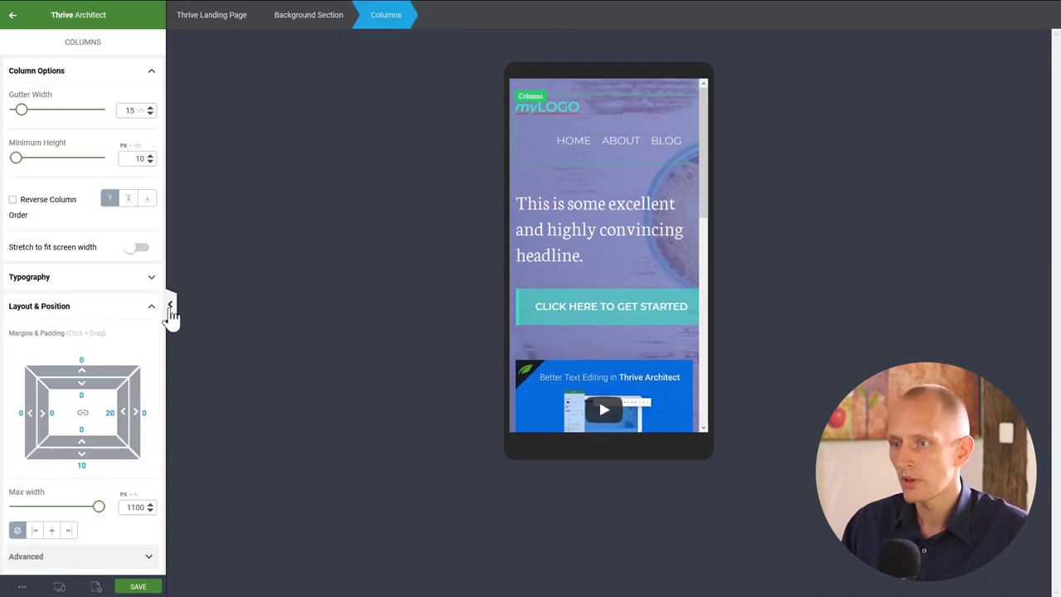
pyautogui.click(50, 278)
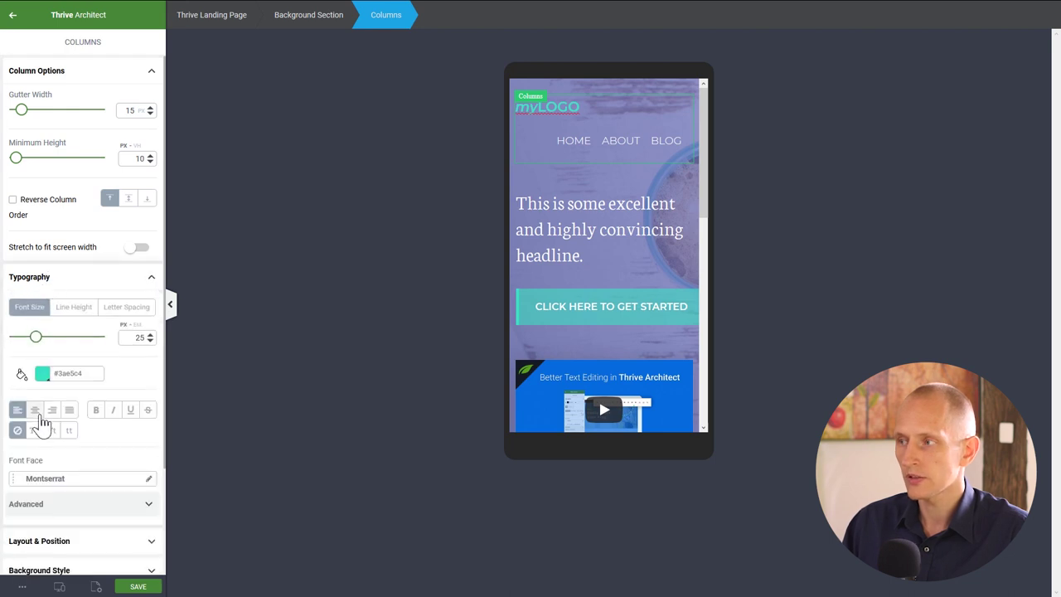
pyautogui.click(35, 409)
pyautogui.click(547, 147)
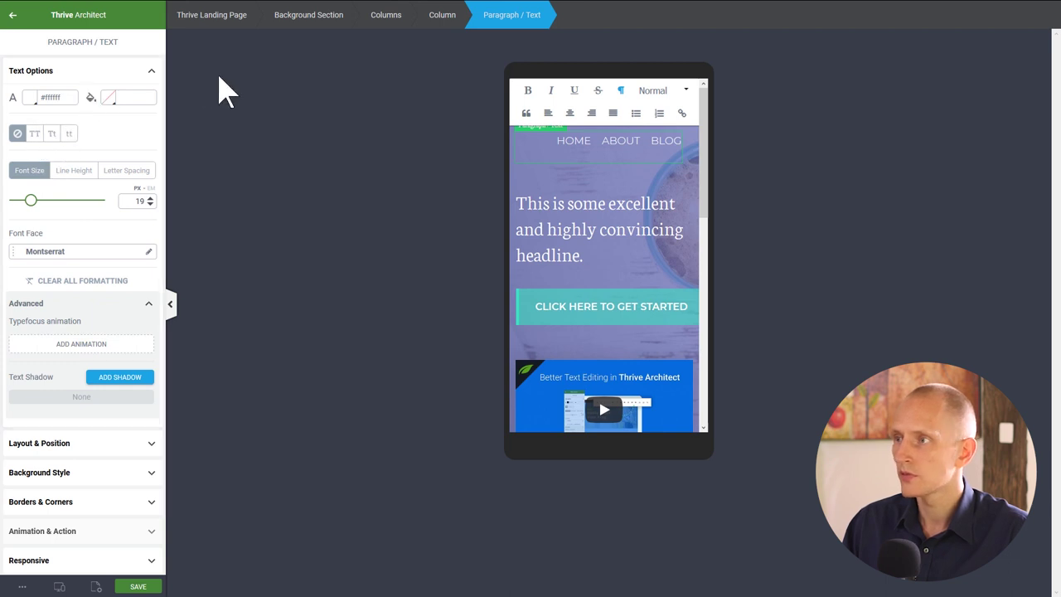
pyautogui.click(443, 24)
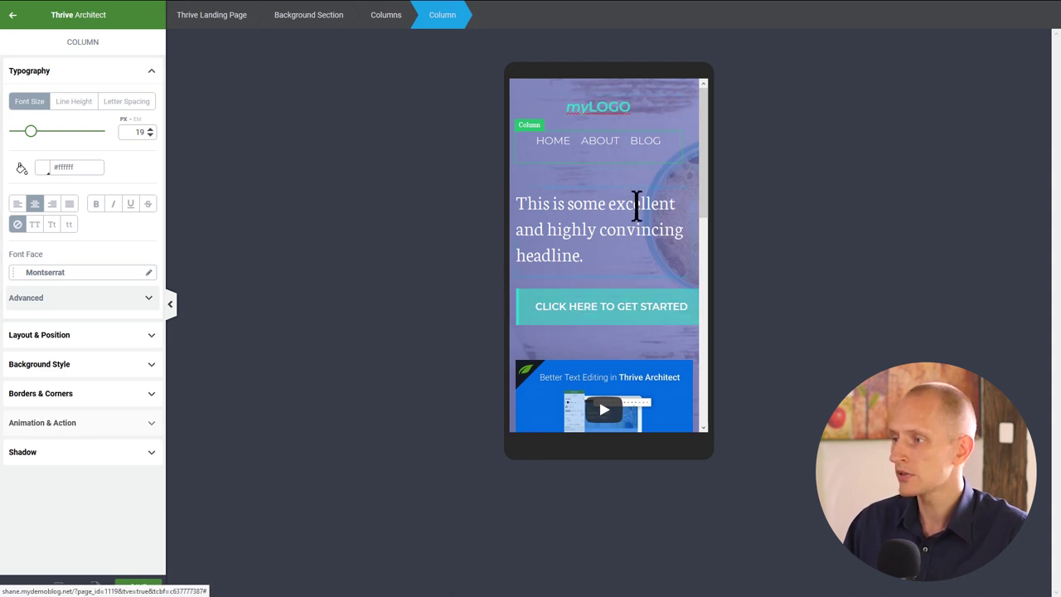
# - Set the width of the header's call-to-action button to 321 px in the mobile view
pyautogui.scroll(-2, 641, 208)
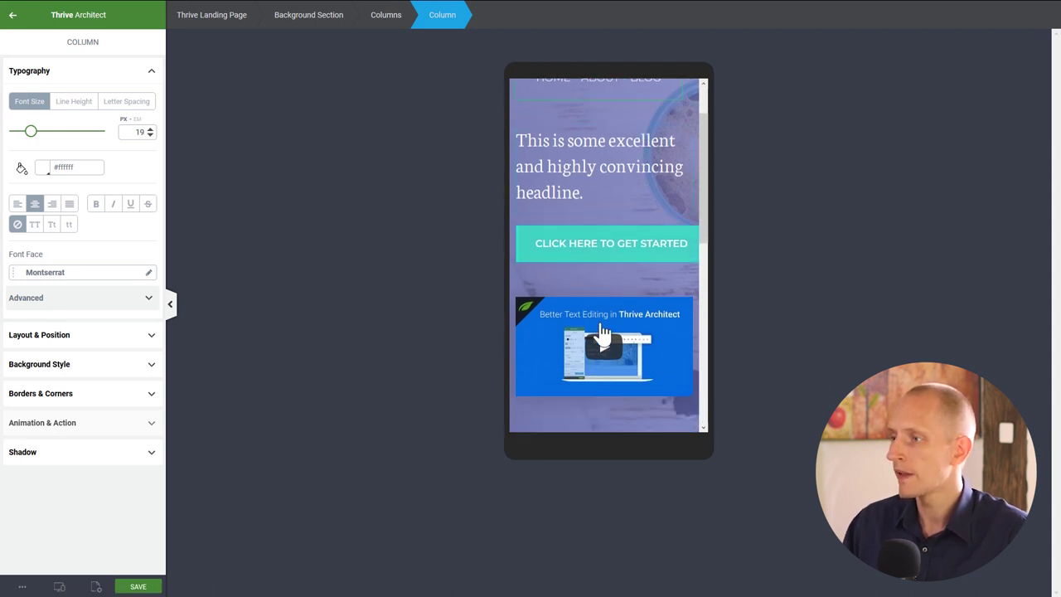
pyautogui.click(533, 240)
pyautogui.moveTo(42, 231); pyautogui.dragTo(39, 234)
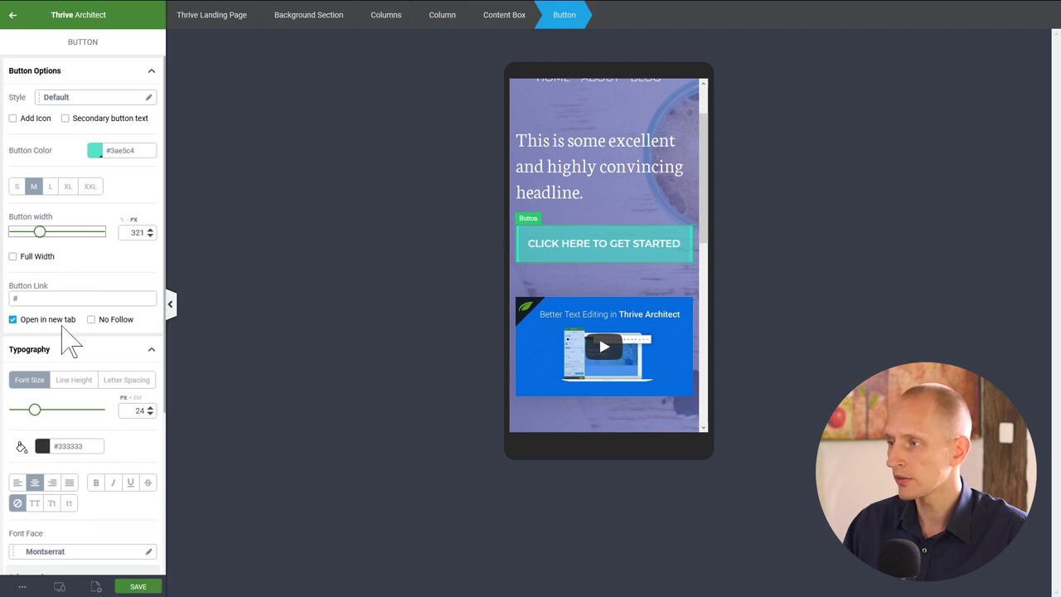
# - Open the layout and position settings of the header's background section in the mobile view
pyautogui.scroll(-3, 572, 257)
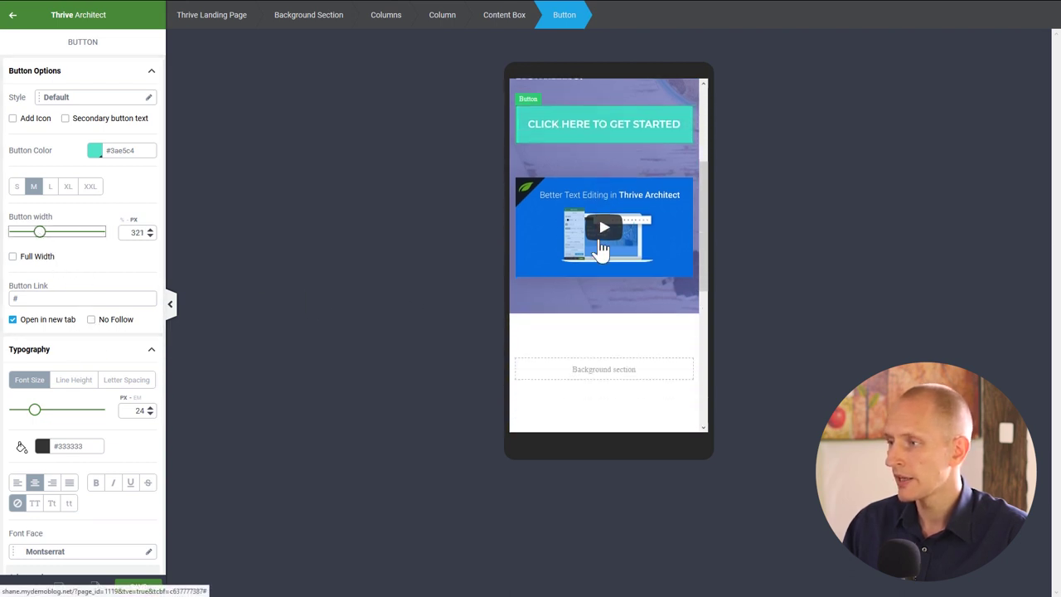
pyautogui.click(598, 302)
pyautogui.scroll(-3, 67, 253)
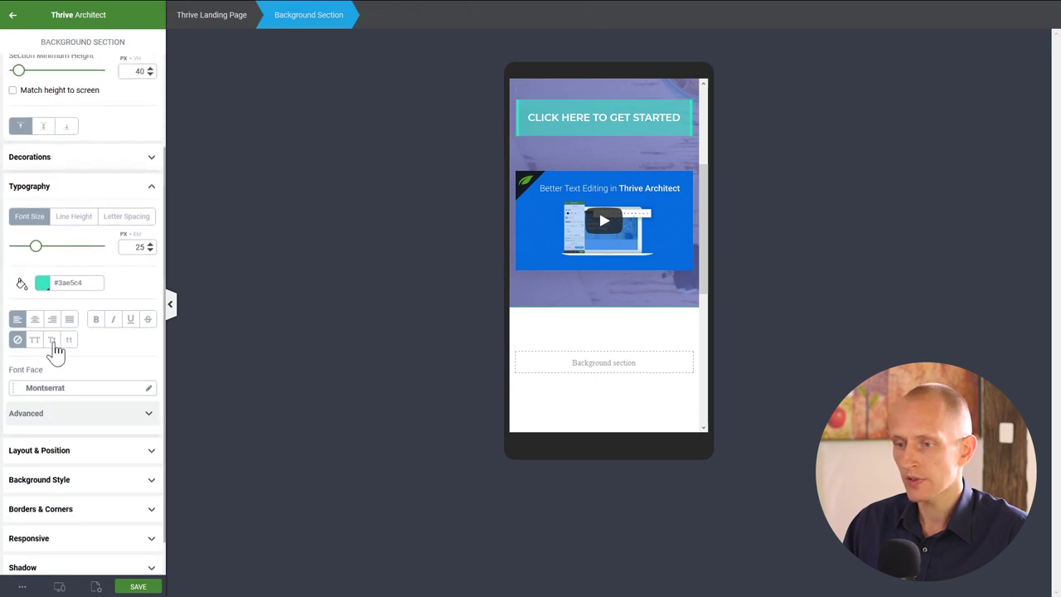
pyautogui.scroll(-1, 54, 356)
pyautogui.click(50, 446)
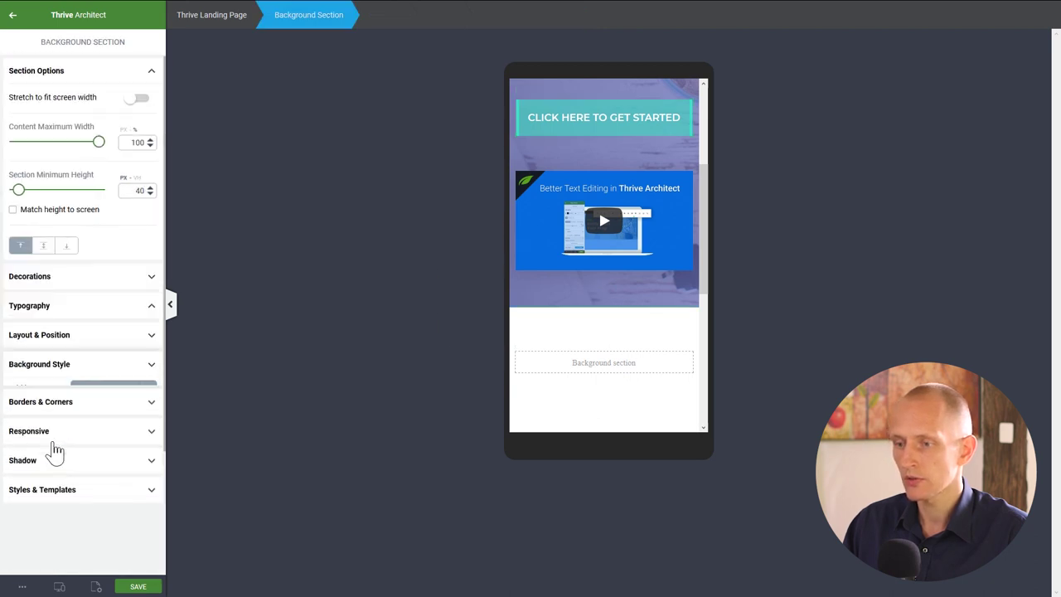
pyautogui.click(60, 336)
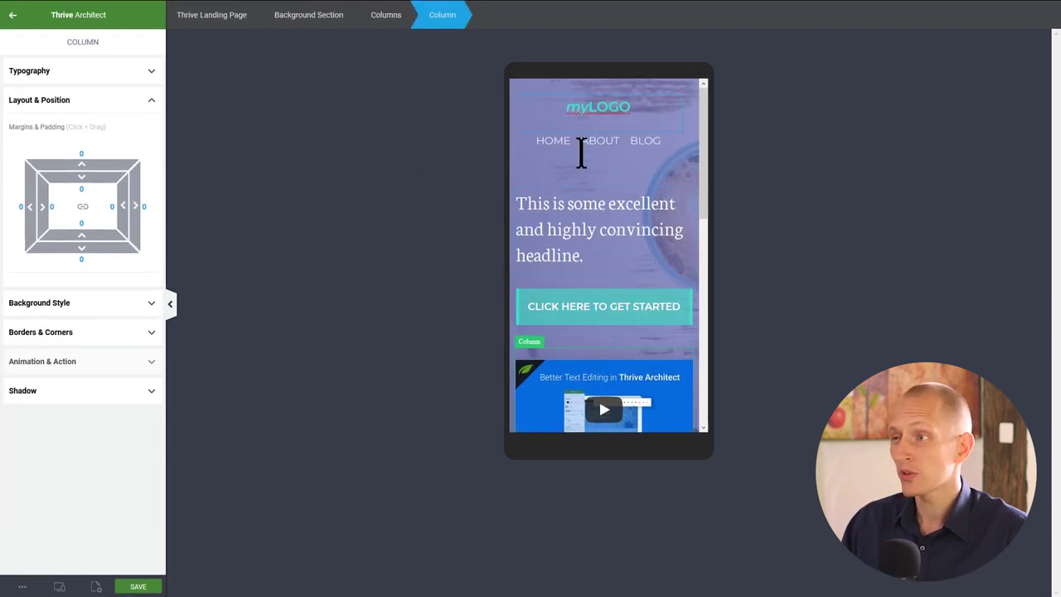
# - Reverse the column order of the headline and video columns in the mobile view so the video comes first
pyautogui.click(573, 380)
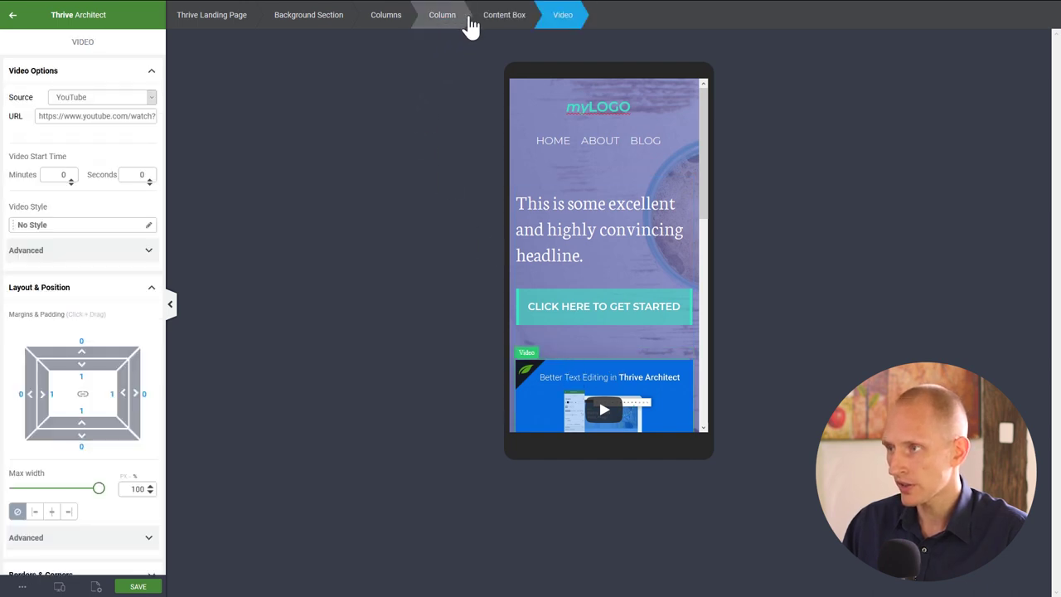
pyautogui.click(397, 25)
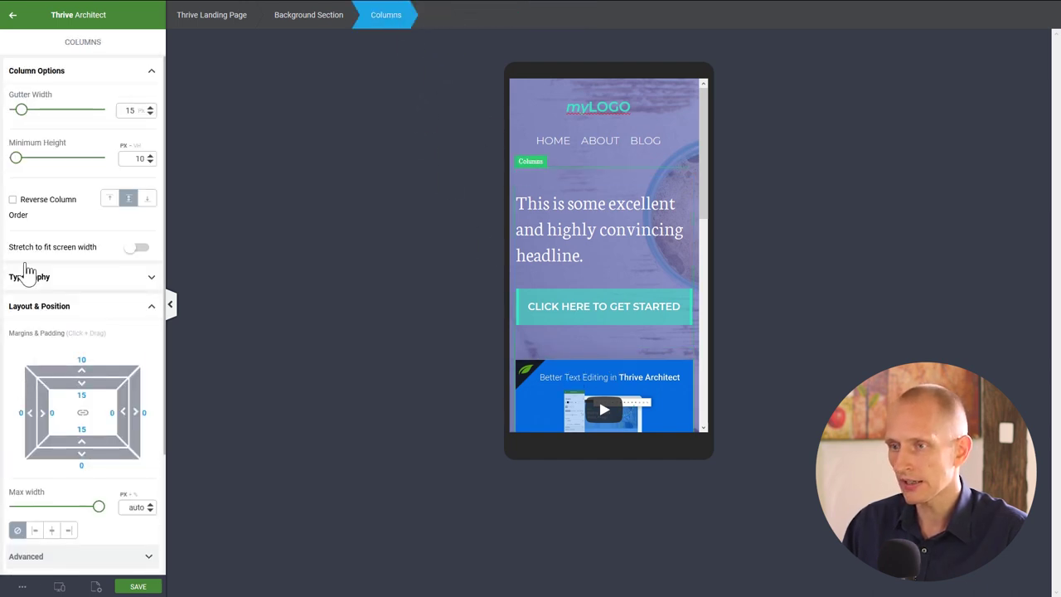
pyautogui.click(12, 200)
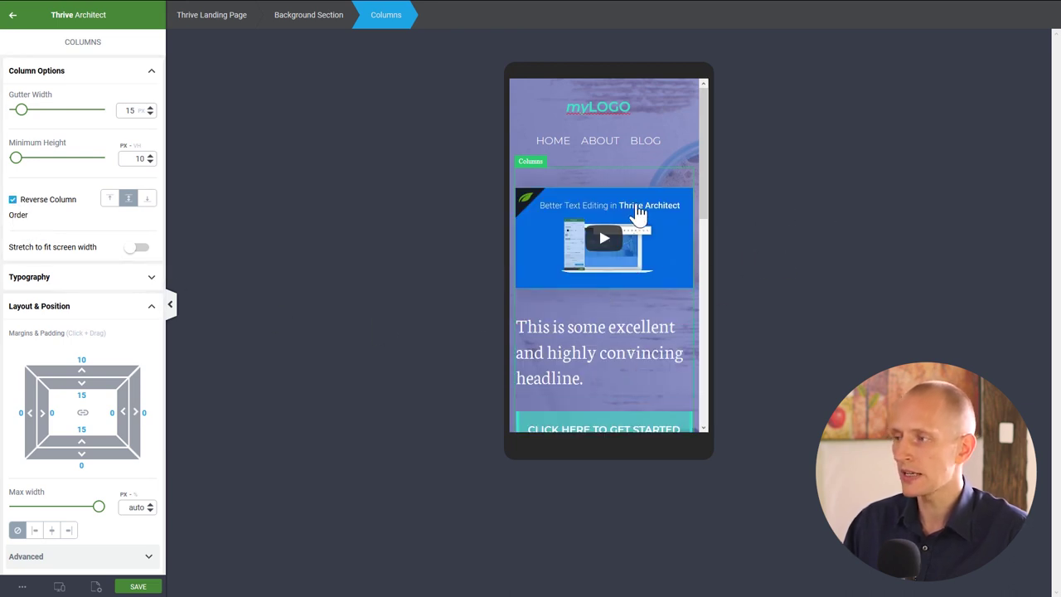
pyautogui.scroll(-1, 607, 280)
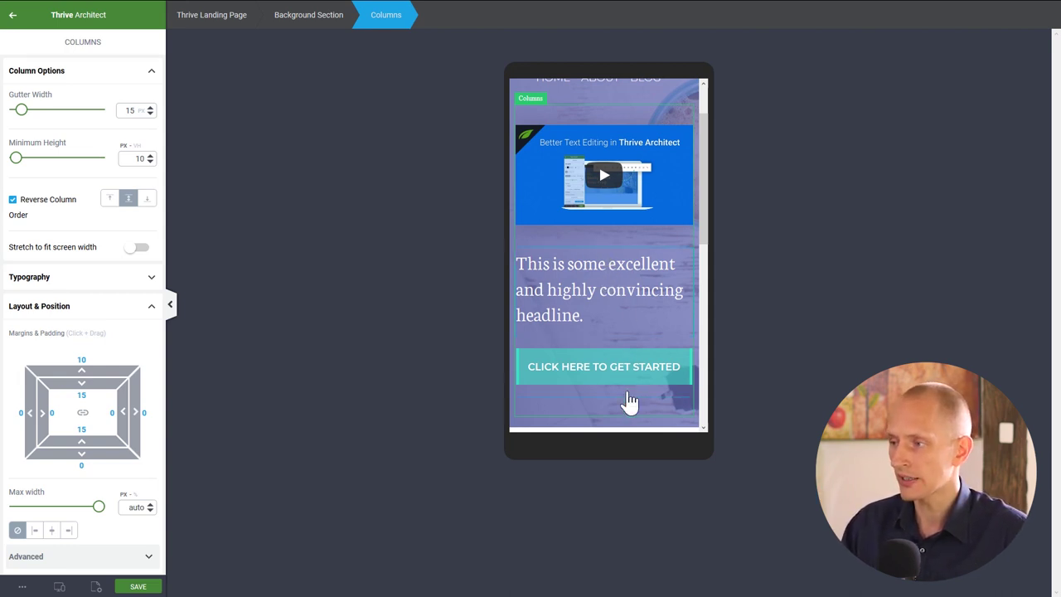
pyautogui.scroll(1, 632, 317)
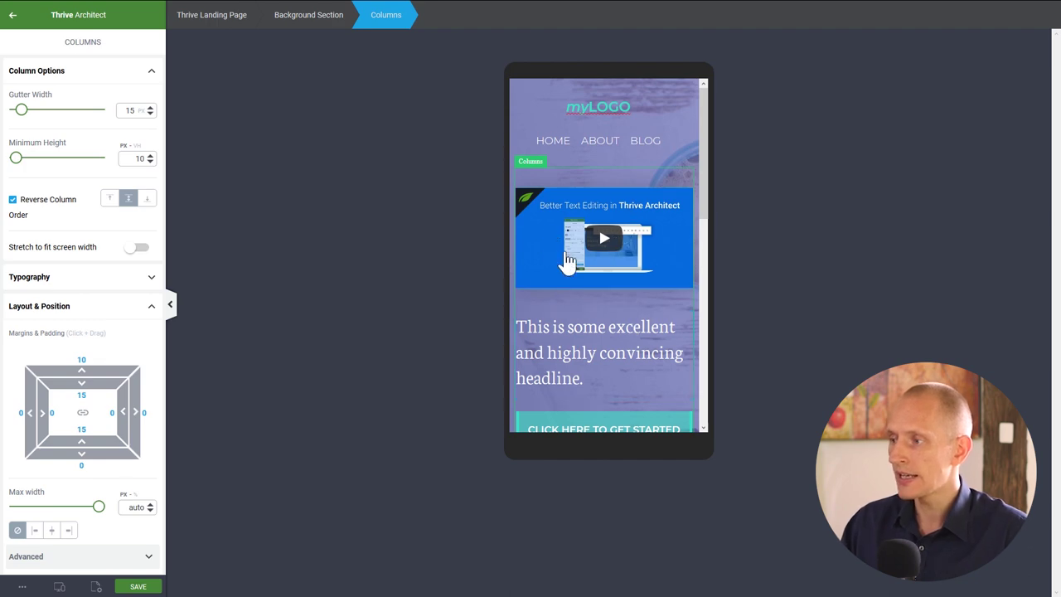
pyautogui.scroll(-2, 569, 260)
# - Switch back to the desktop view and check the order of the header's headline and video columns
pyautogui.click(58, 586)
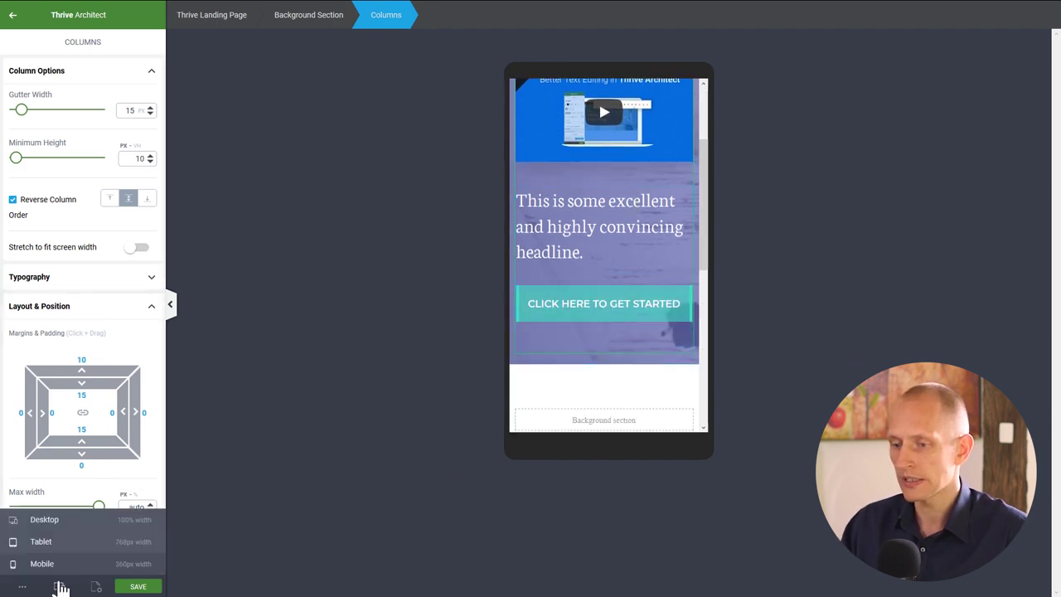
pyautogui.click(54, 520)
pyautogui.scroll(2, 833, 362)
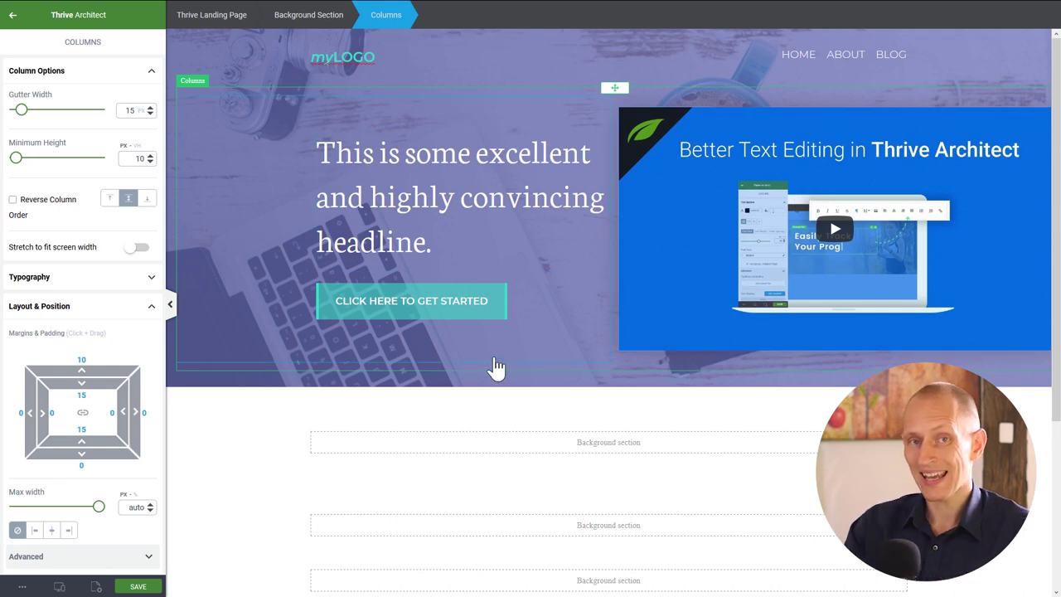
# - Insert three equal columns in the background section below the header, and set their top and bottom padding to 0
pyautogui.click(265, 433)
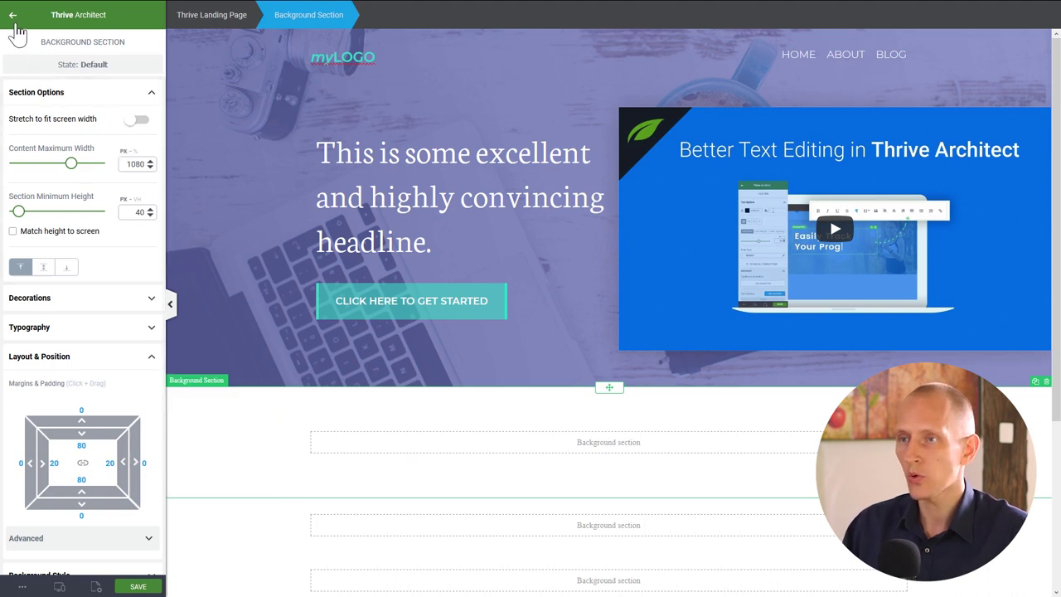
pyautogui.click(14, 23)
pyautogui.moveTo(67, 230); pyautogui.dragTo(601, 450)
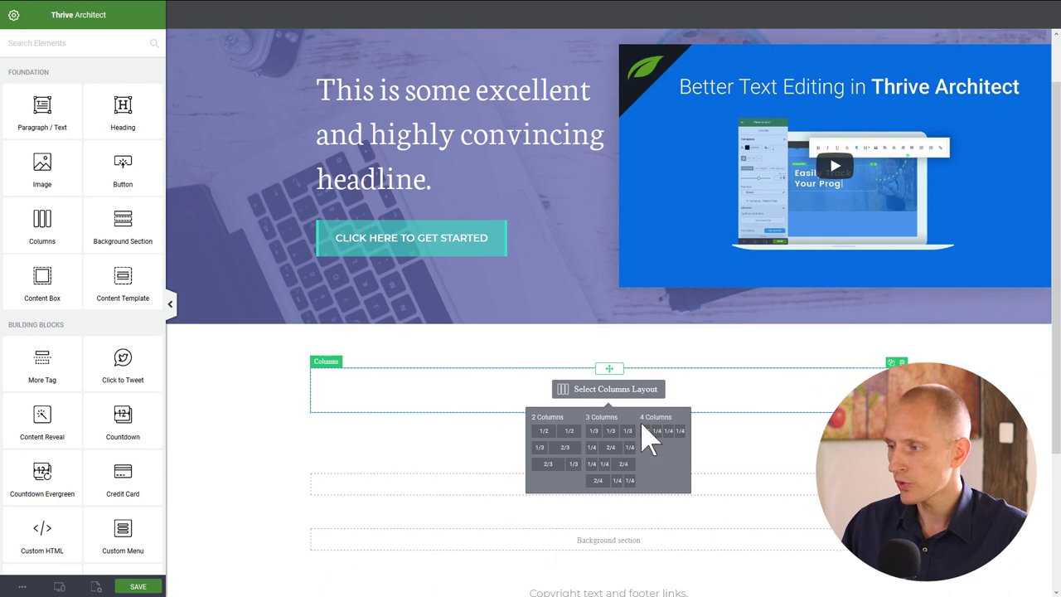
pyautogui.click(613, 431)
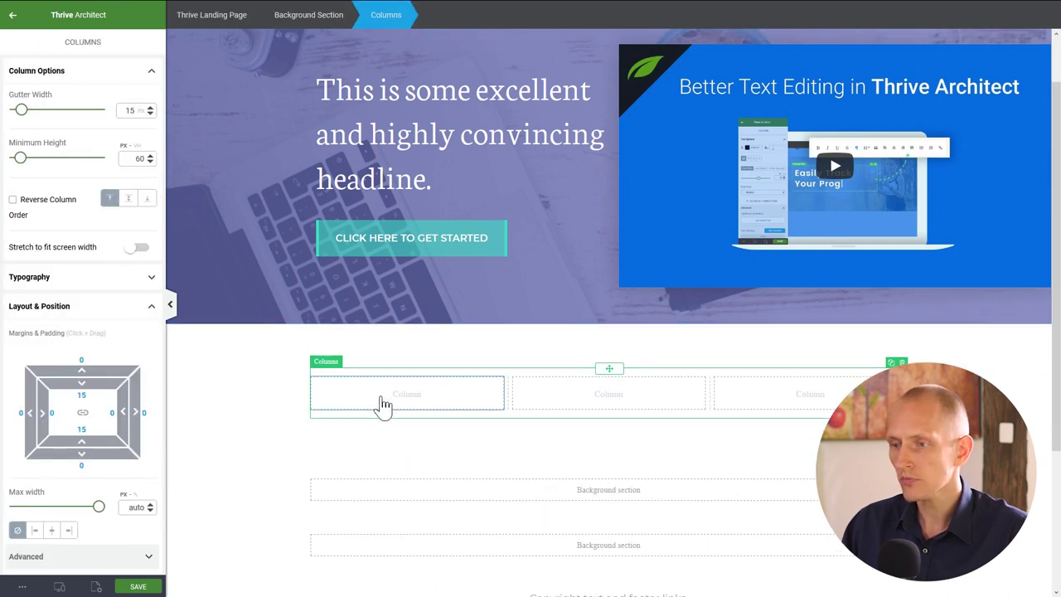
pyautogui.click(80, 394)
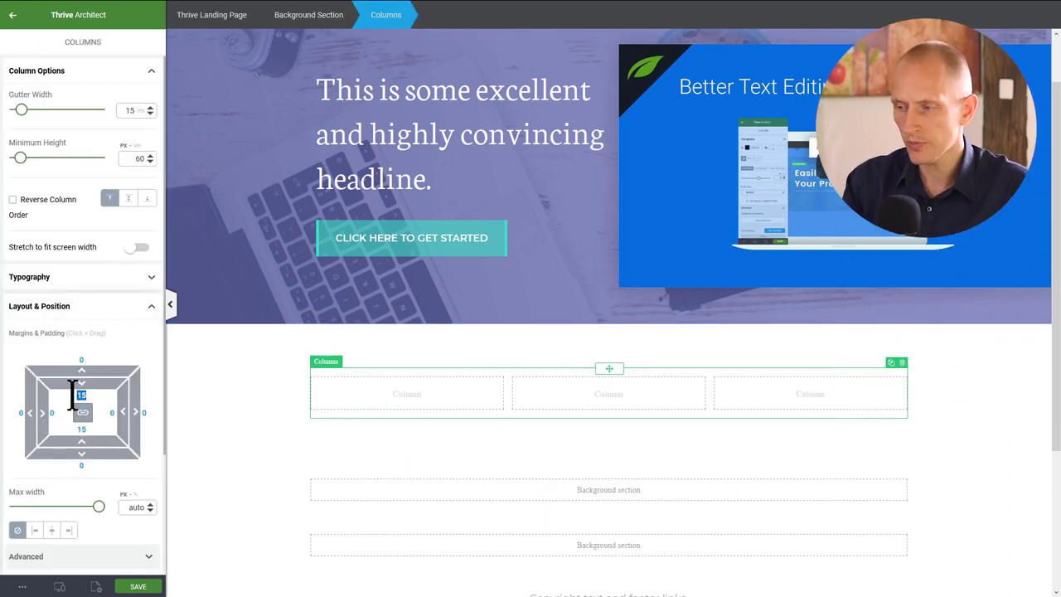
pyautogui.write('0')
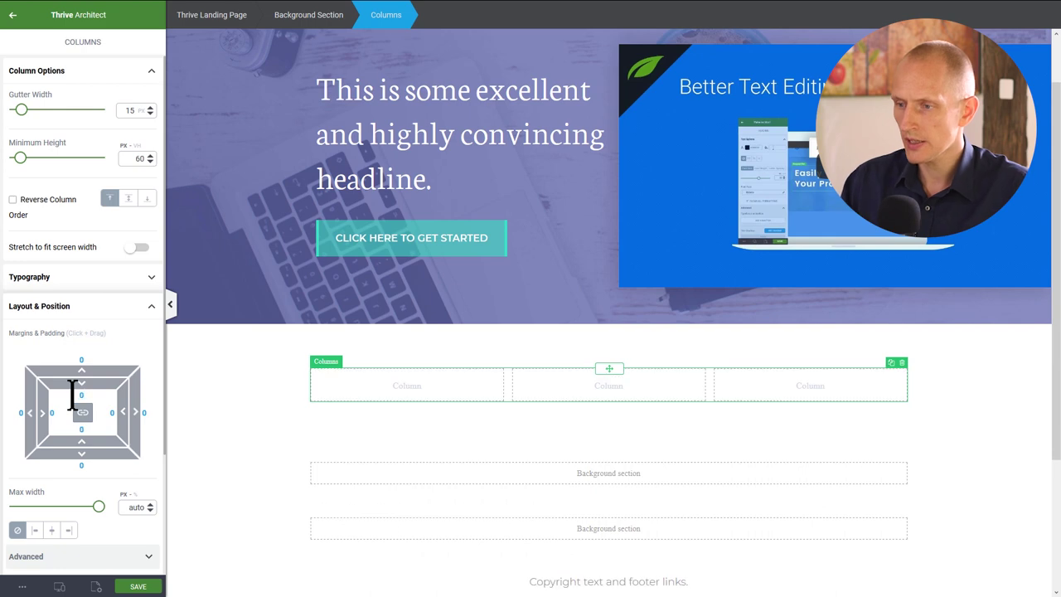
# - Add a content box inside the first of the three columns below the header
pyautogui.click(13, 17)
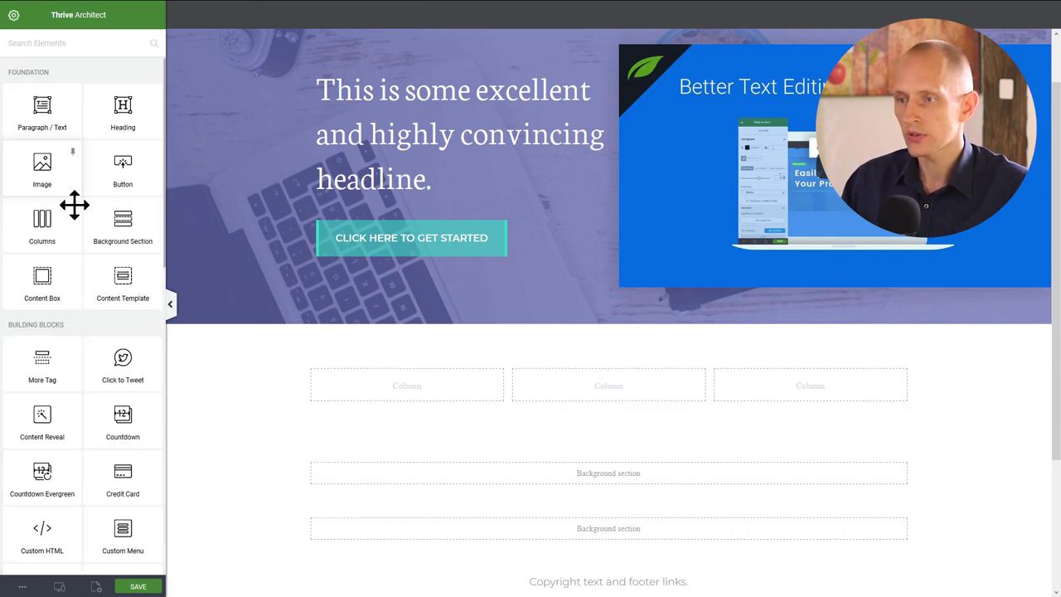
pyautogui.moveTo(49, 274); pyautogui.dragTo(427, 397)
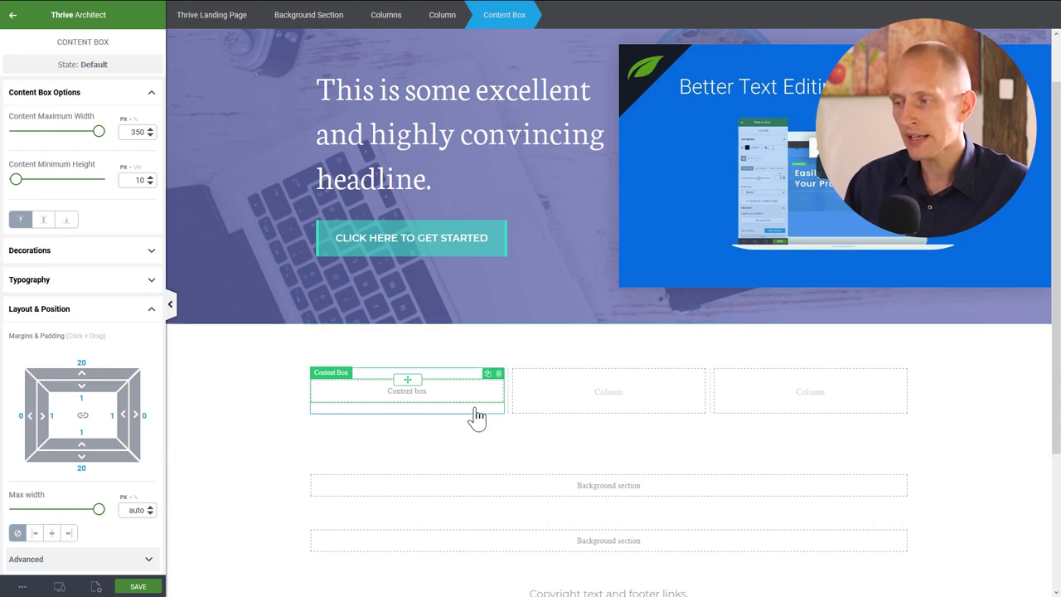
pyautogui.click(560, 399)
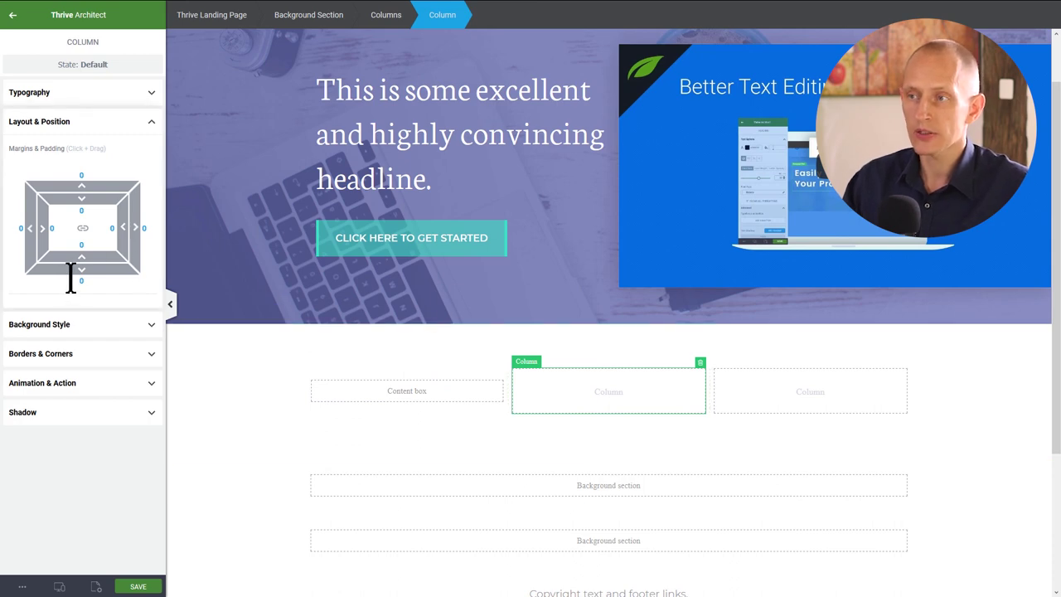
# - Set the content box's top and bottom margins to 0 and its padding to 4 on all sides
pyautogui.click(355, 406)
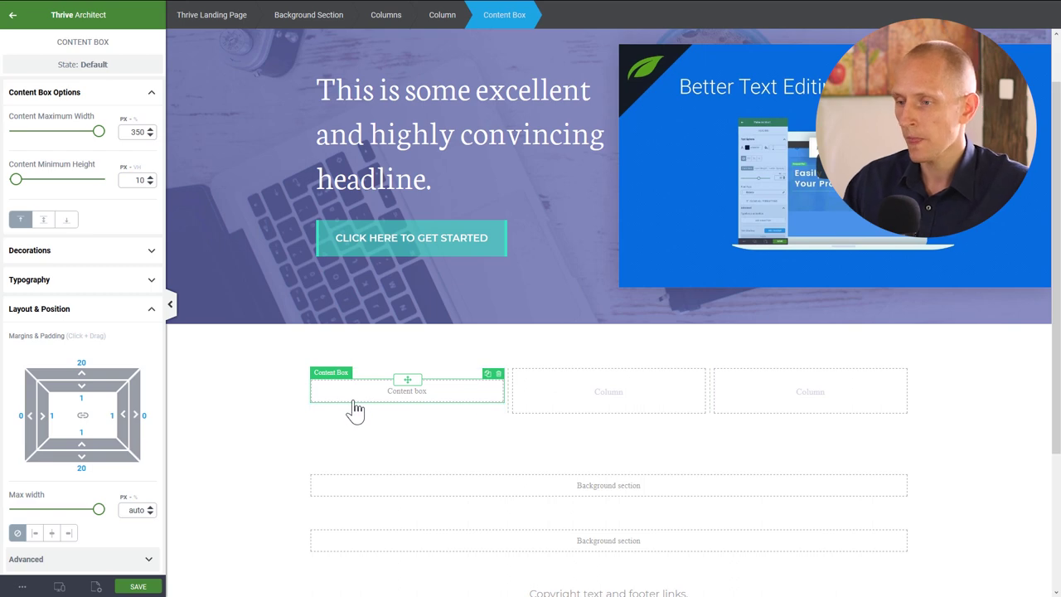
pyautogui.click(81, 362)
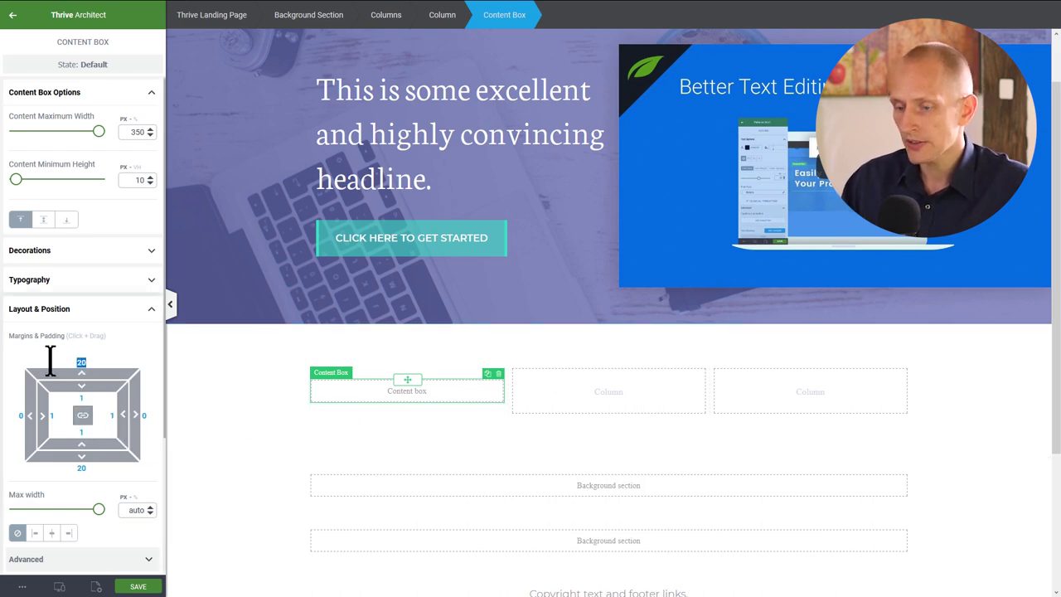
pyautogui.write('0')
pyautogui.press('Return')
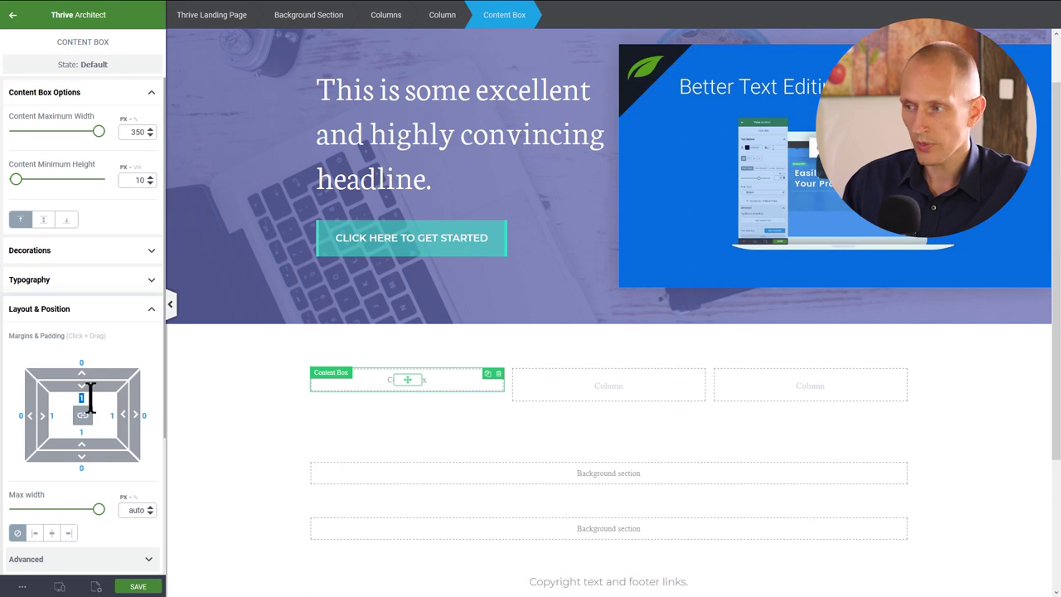
pyautogui.write('4')
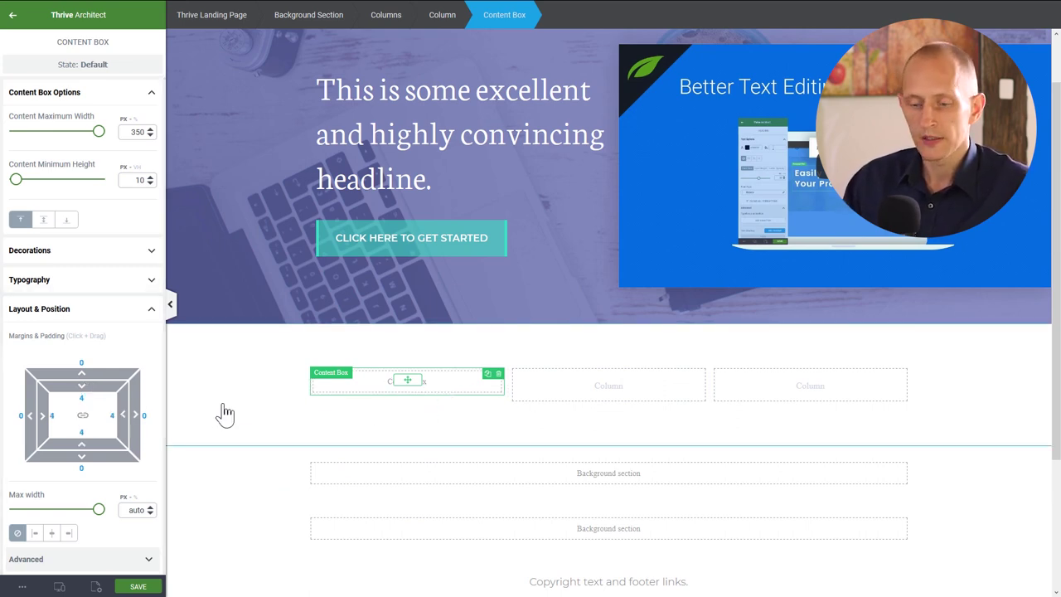
# - Nest a second content box inside the first one, and set its top and bottom margins to 0
pyautogui.click(264, 400)
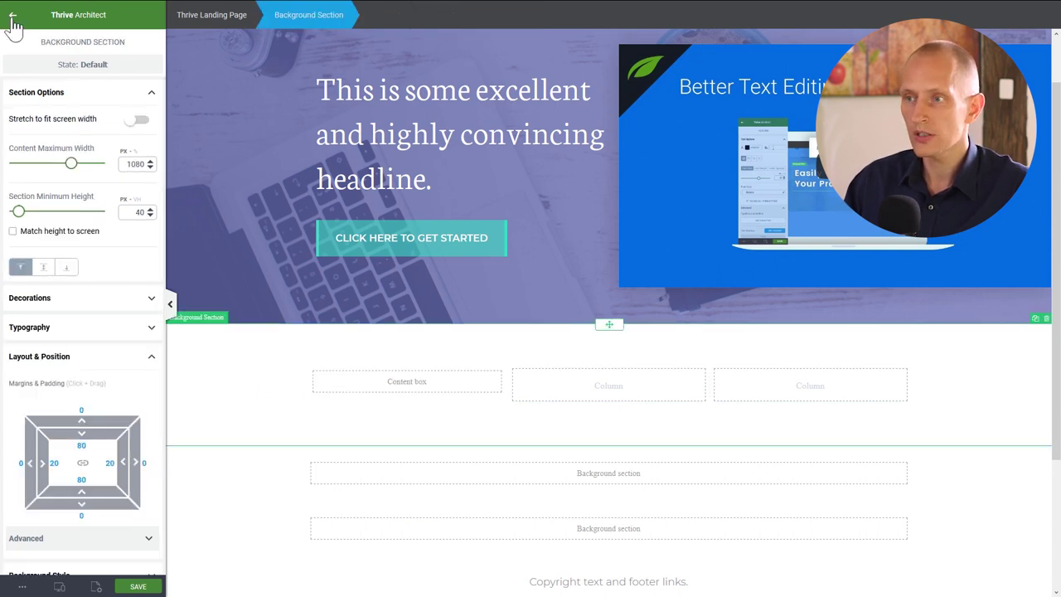
pyautogui.click(13, 18)
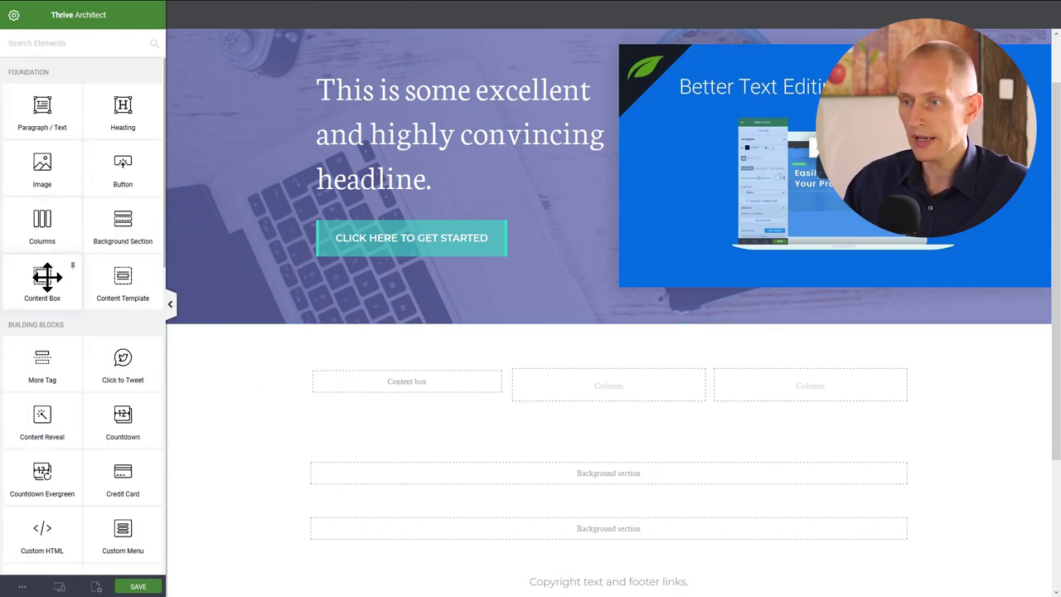
pyautogui.moveTo(45, 278); pyautogui.dragTo(395, 403)
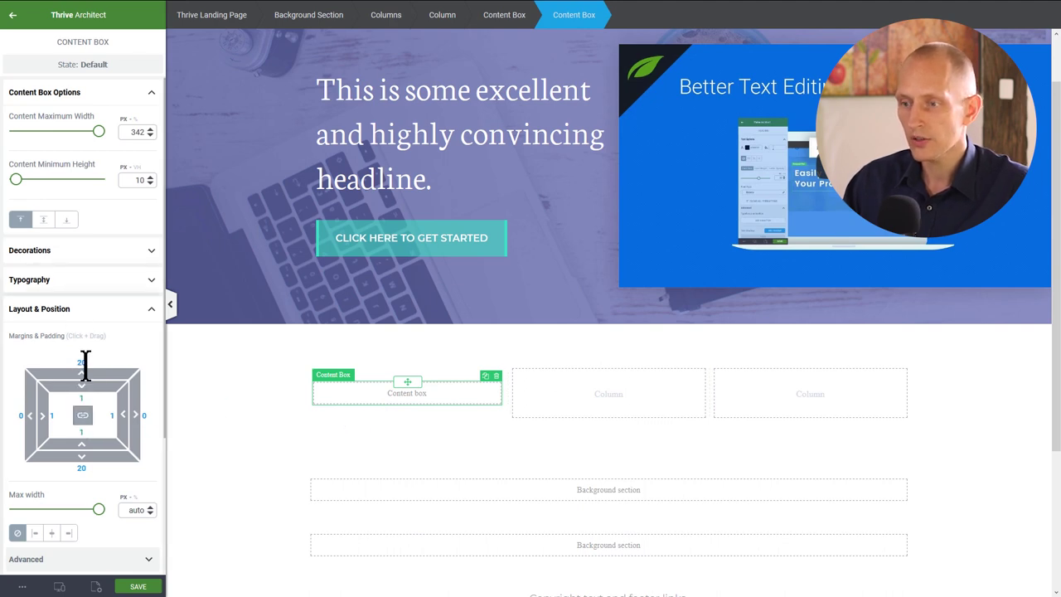
pyautogui.moveTo(86, 364); pyautogui.dragTo(60, 363)
pyautogui.write('0')
pyautogui.press('Return')
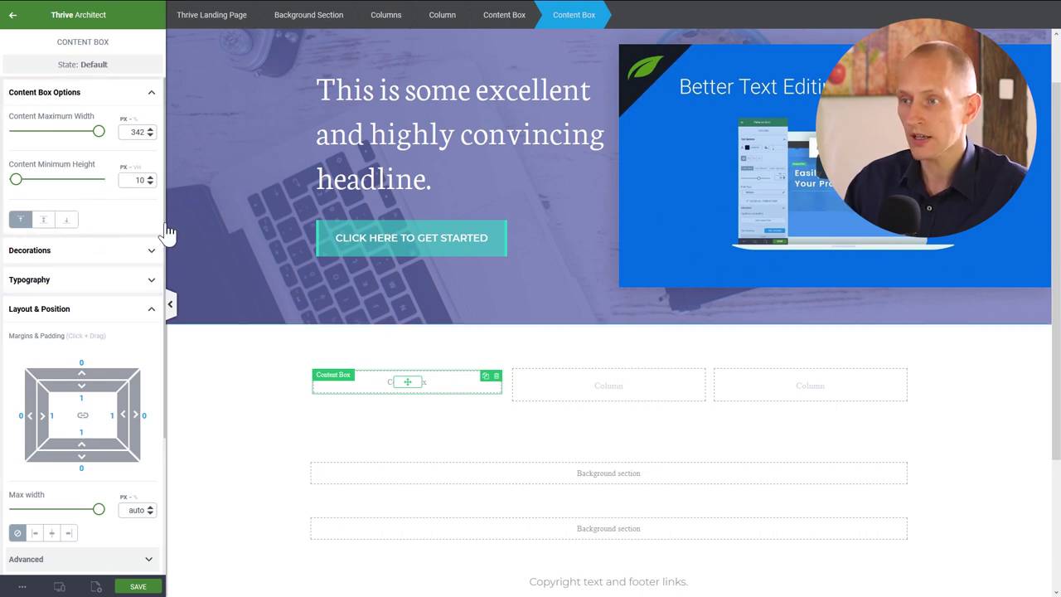
# - Set the inner content box's minimum height and maximum width to 130 px each
pyautogui.moveTo(130, 176); pyautogui.dragTo(152, 179)
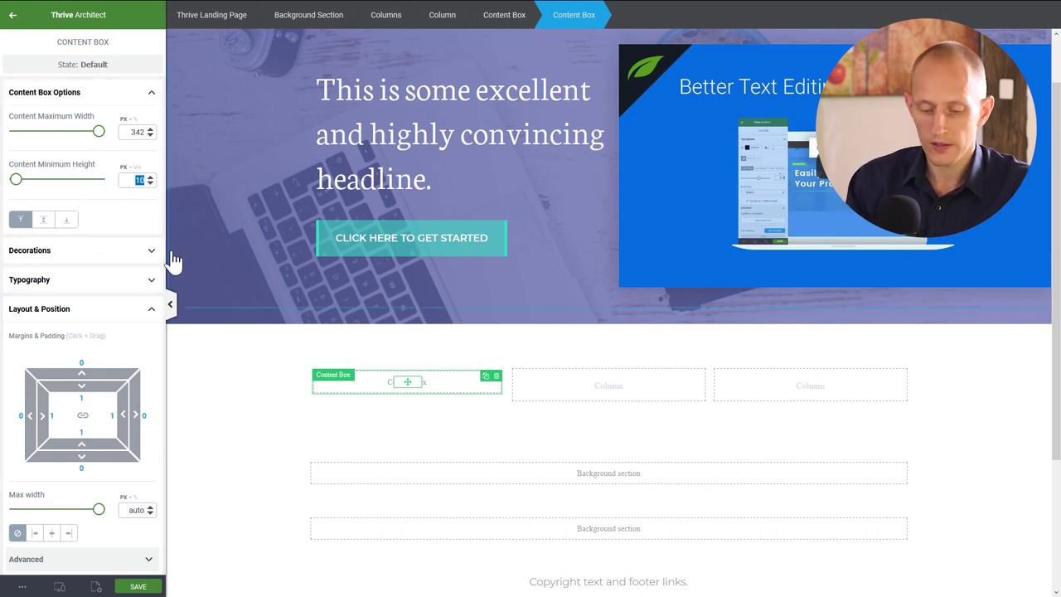
pyautogui.write('130')
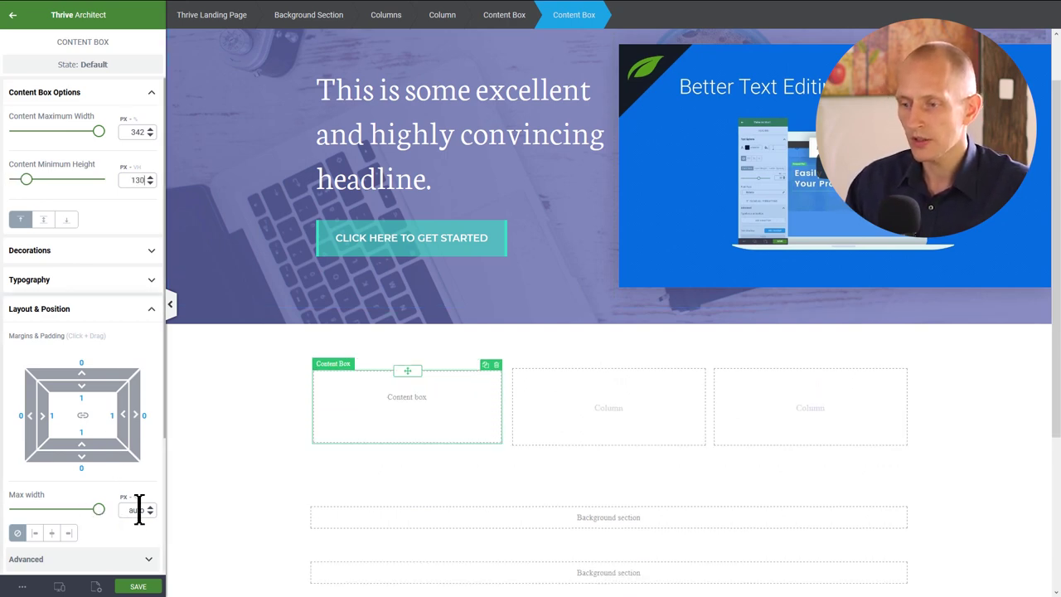
pyautogui.write('130')
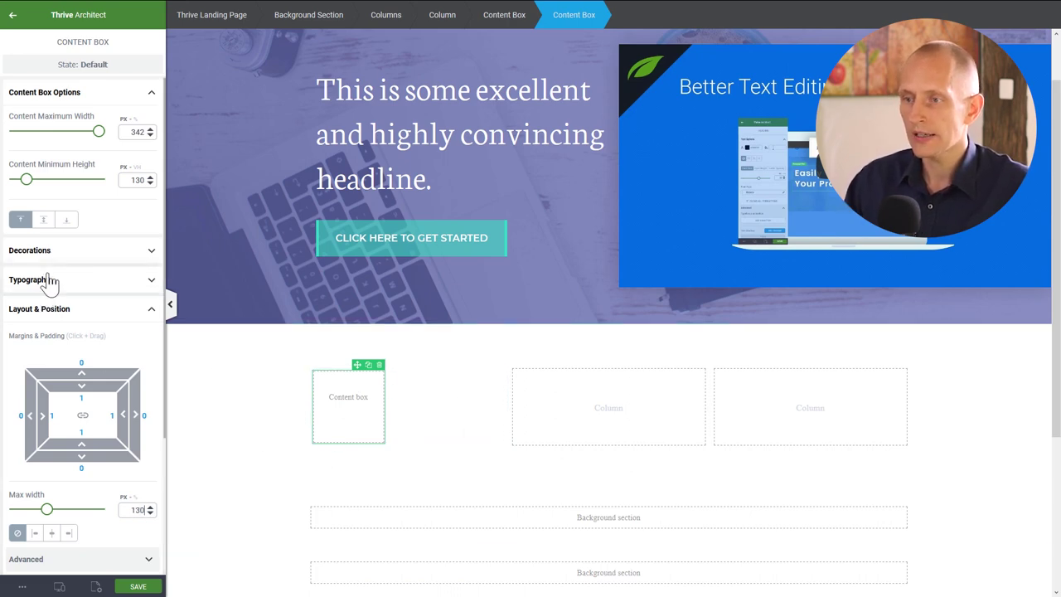
# - Add a linear gradient background layer to the inner content box, with the turquoise #3ae5c4 at both ends
pyautogui.scroll(-2, 66, 276)
pyautogui.scroll(-1, 66, 276)
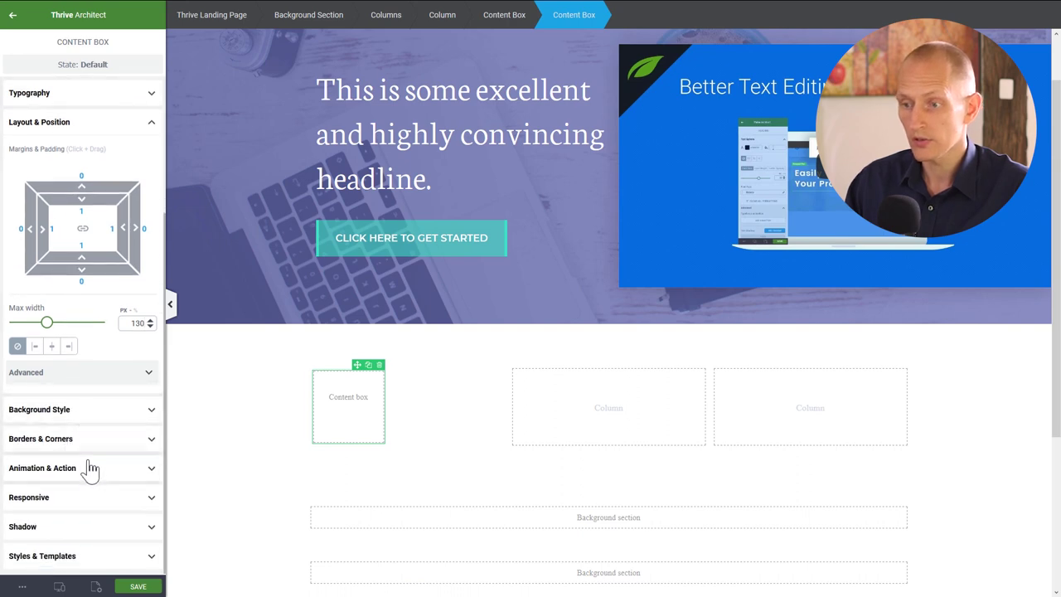
pyautogui.click(83, 413)
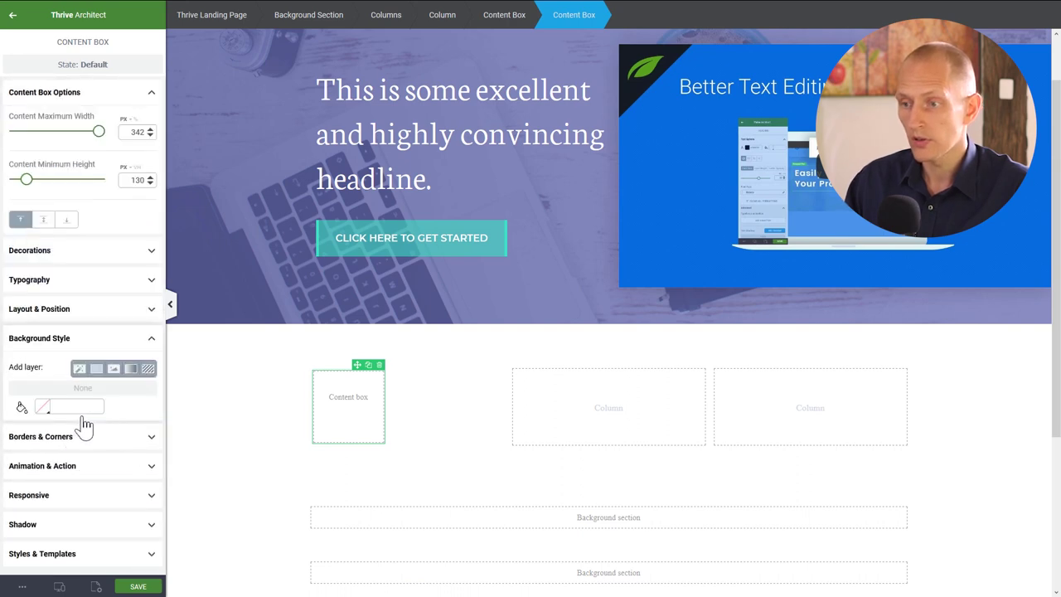
pyautogui.click(133, 375)
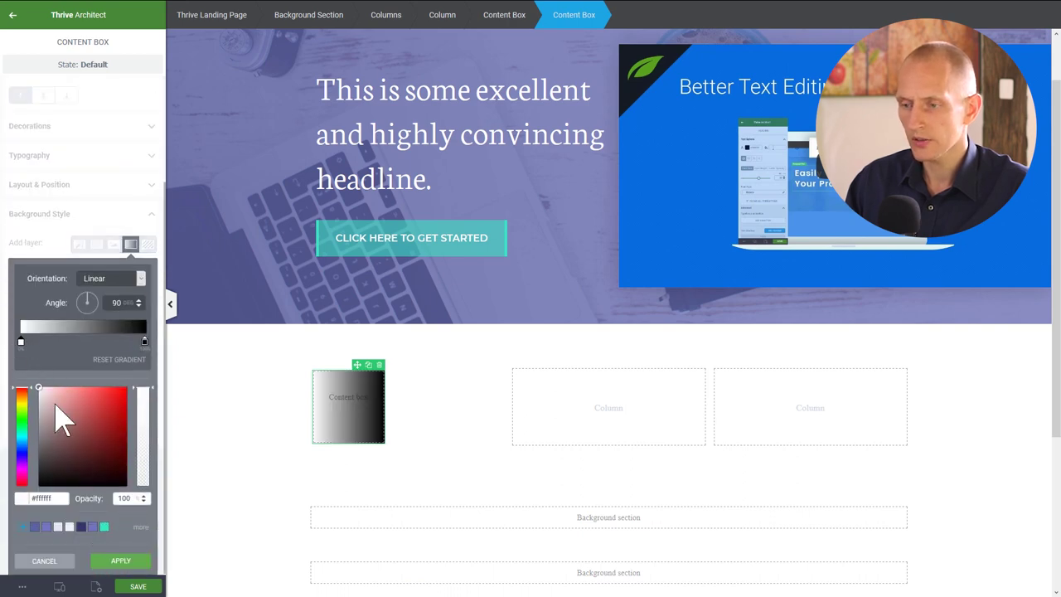
pyautogui.click(104, 526)
pyautogui.click(143, 339)
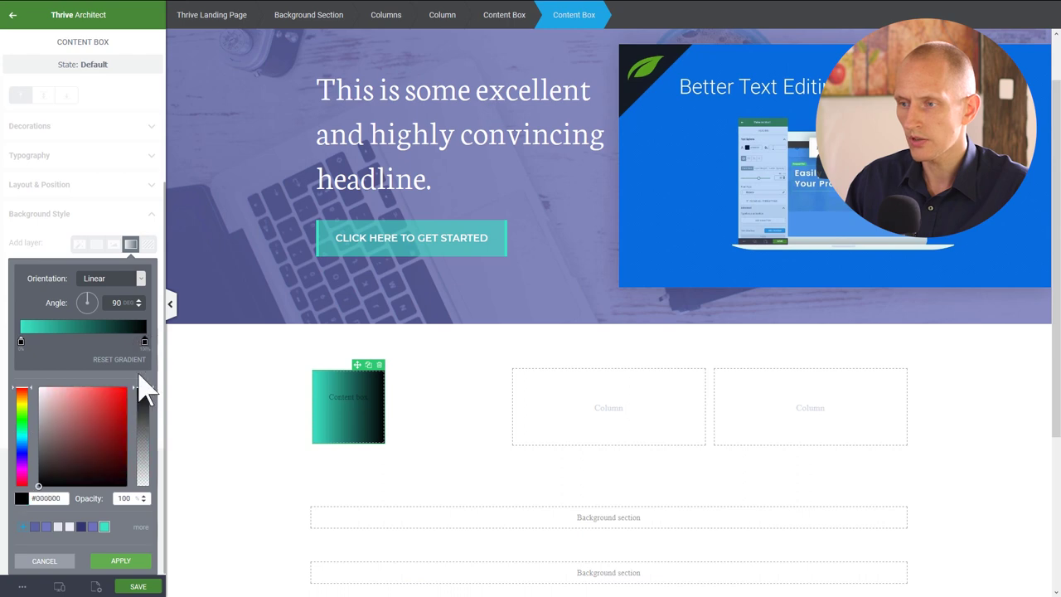
pyautogui.click(104, 526)
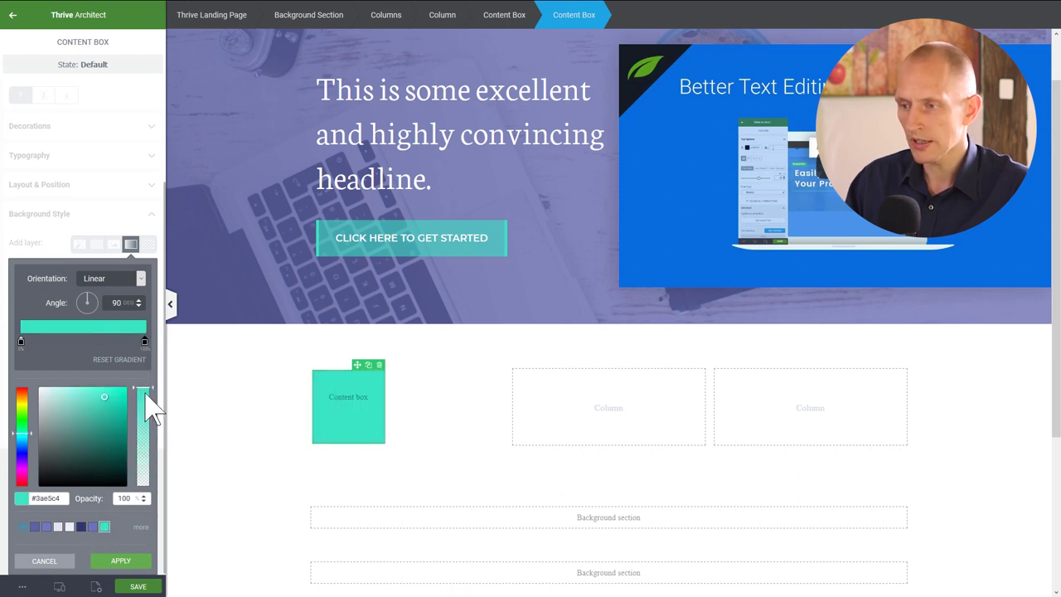
# - Fade the inner content box's gradient from 59% opacity at the start to 0% at the end, and apply it at a 180-degree angle
pyautogui.moveTo(149, 406); pyautogui.dragTo(142, 526)
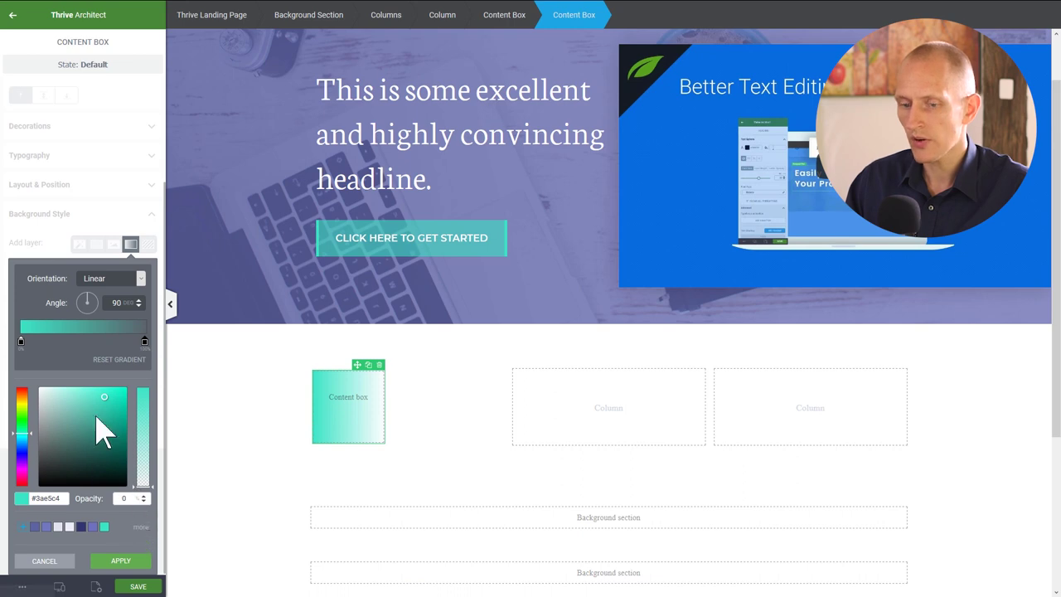
pyautogui.click(20, 340)
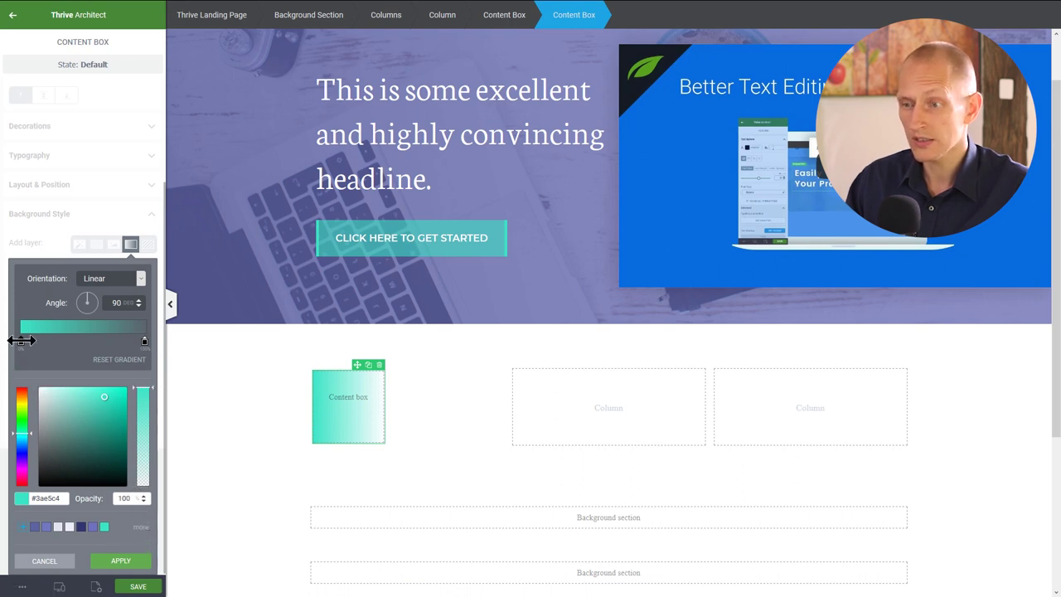
pyautogui.moveTo(149, 402); pyautogui.dragTo(144, 438)
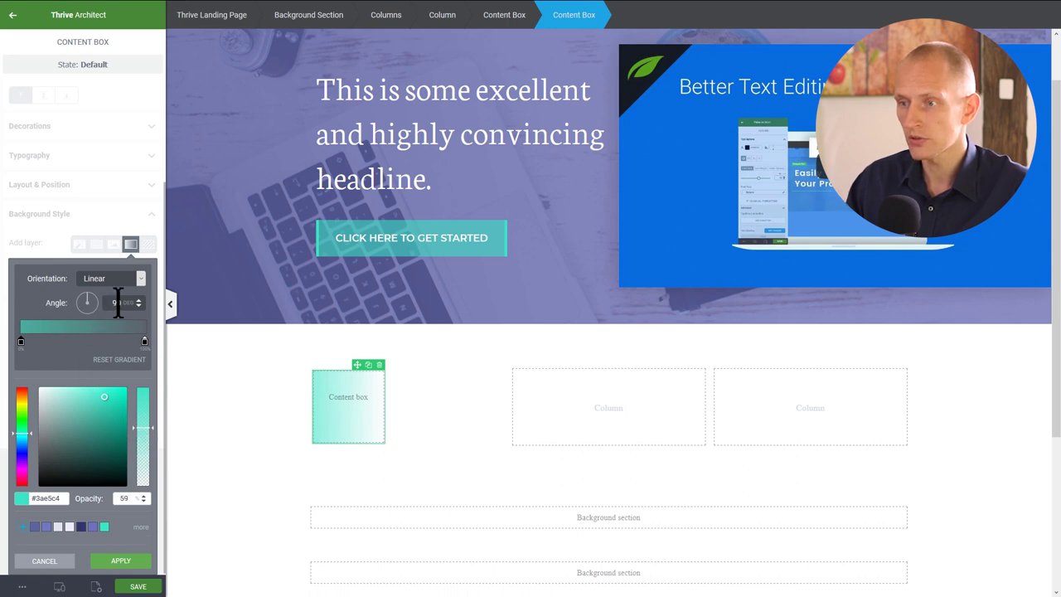
pyautogui.moveTo(83, 303); pyautogui.dragTo(52, 298)
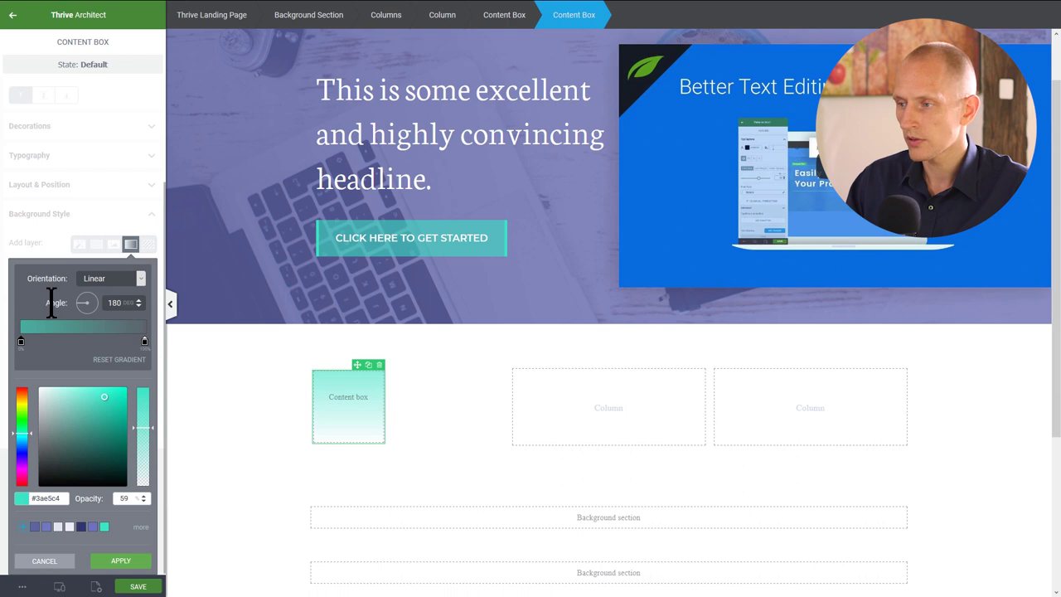
pyautogui.click(126, 561)
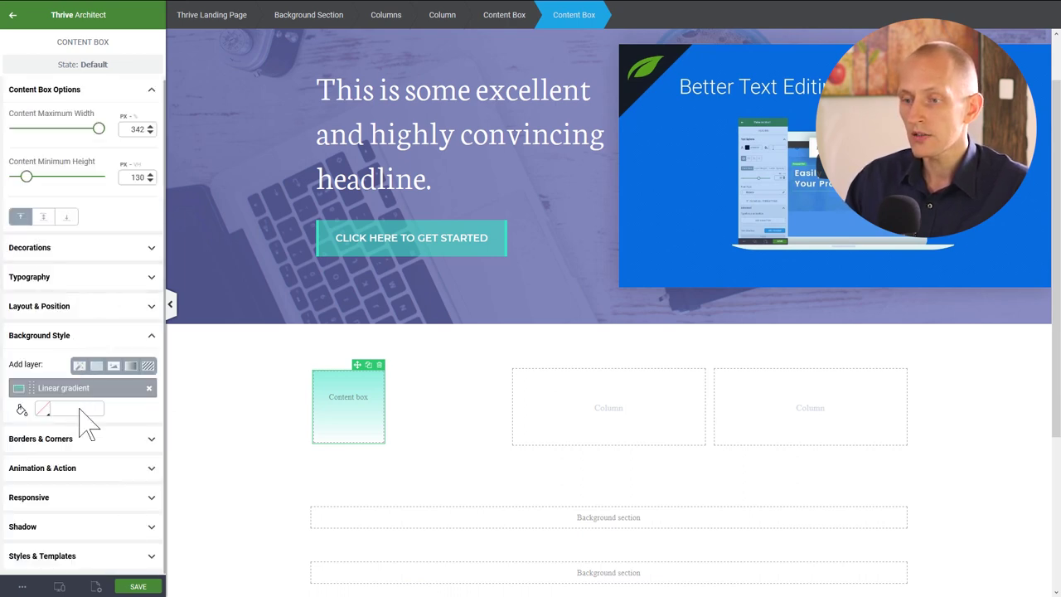
# - Round all corners of the inner content box with a 100 px radius
pyautogui.click(76, 452)
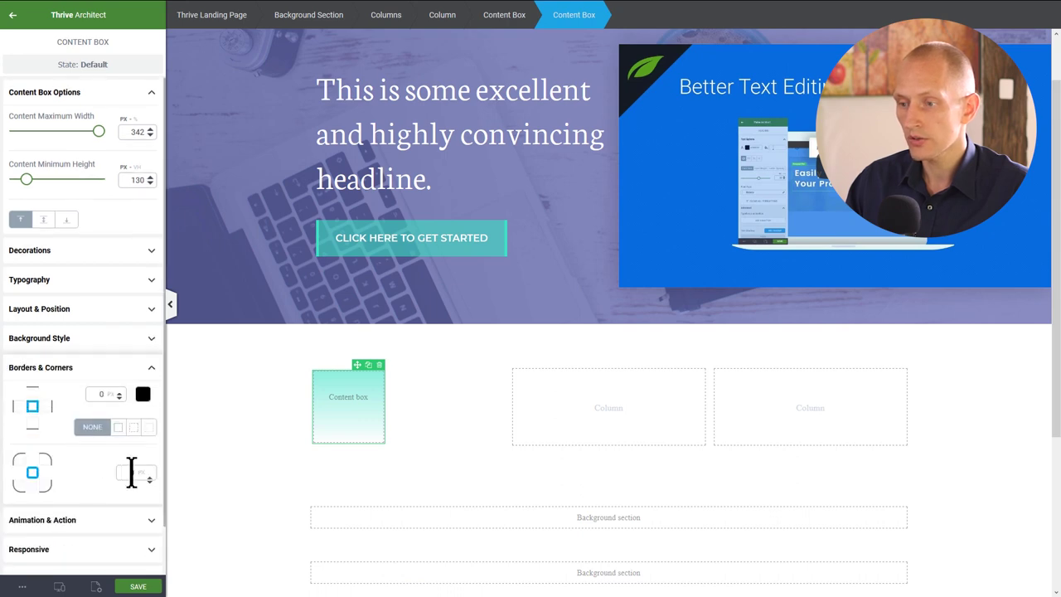
pyautogui.write('00')
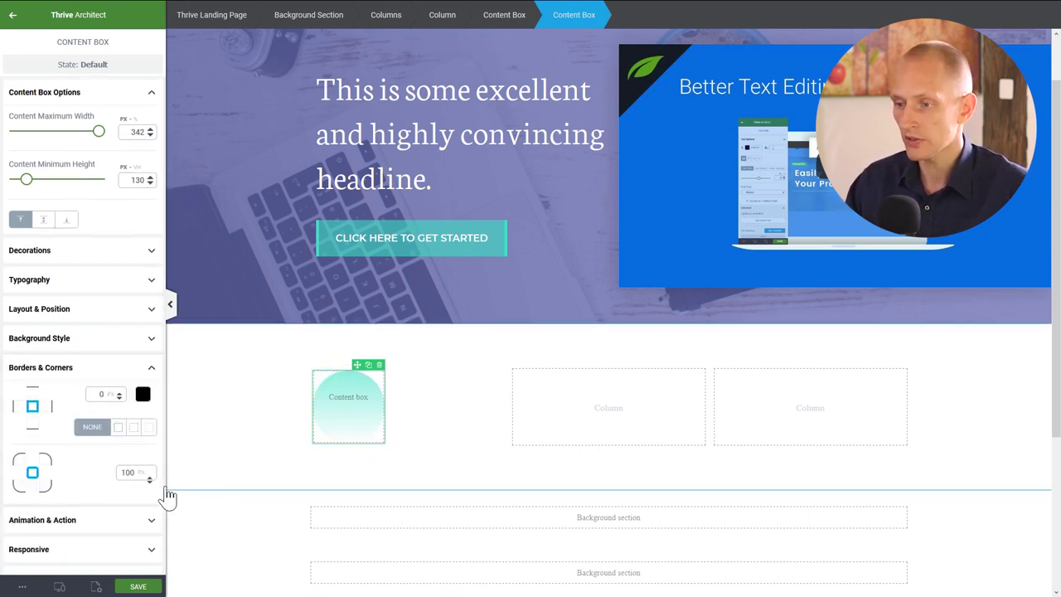
pyautogui.click(13, 19)
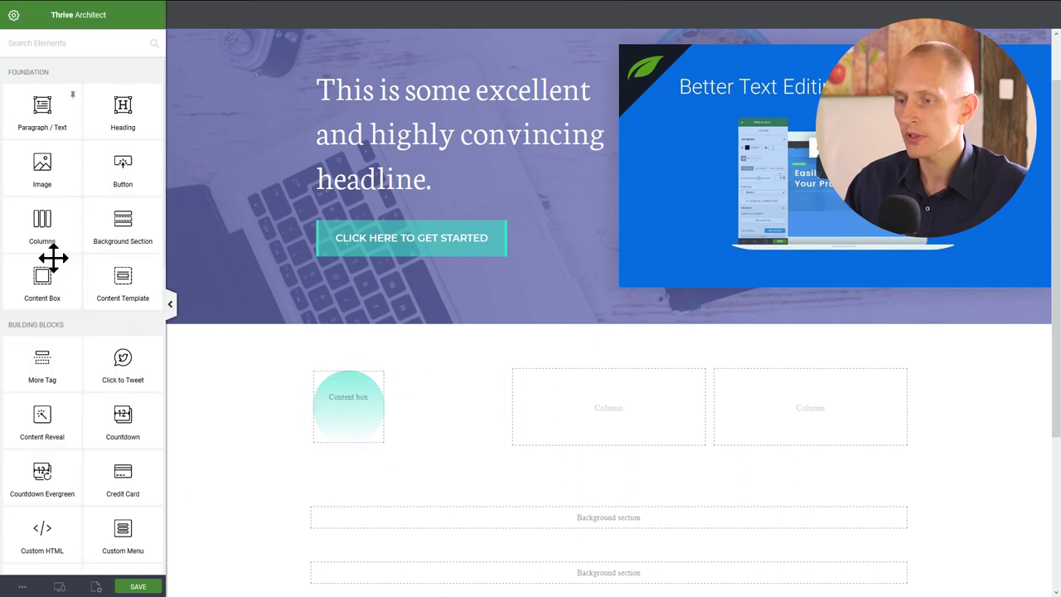
# - Add an Icon element below the round content box in the first column, using the leaf icon
pyautogui.scroll(-3, 102, 351)
pyautogui.scroll(-3, 109, 380)
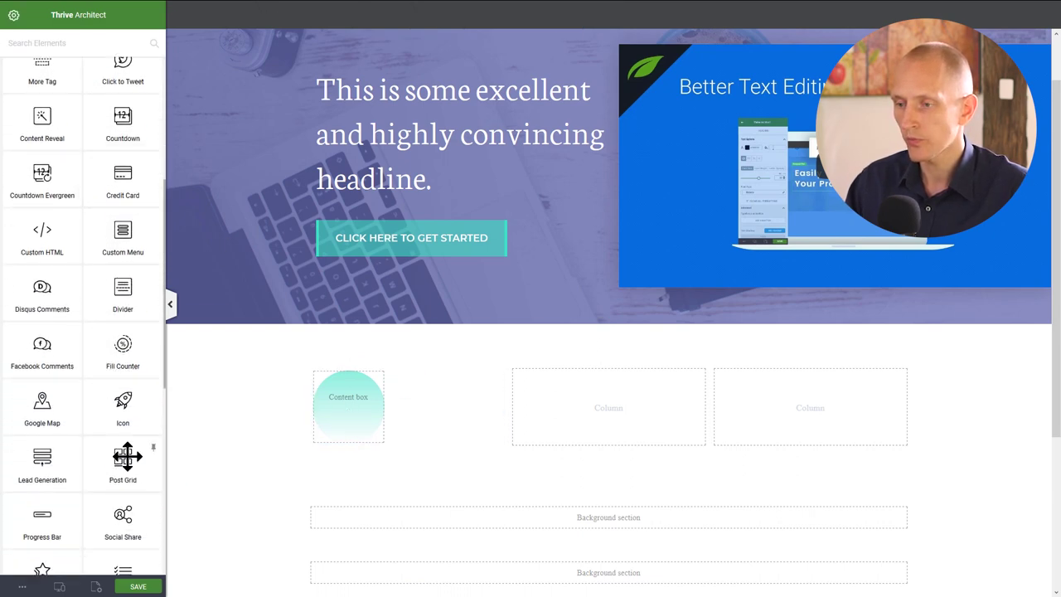
pyautogui.moveTo(124, 407)
pyautogui.mouseDown()
pyautogui.moveTo(379, 445)
pyautogui.moveTo(358, 452)
pyautogui.moveTo(355, 442)
pyautogui.mouseUp()
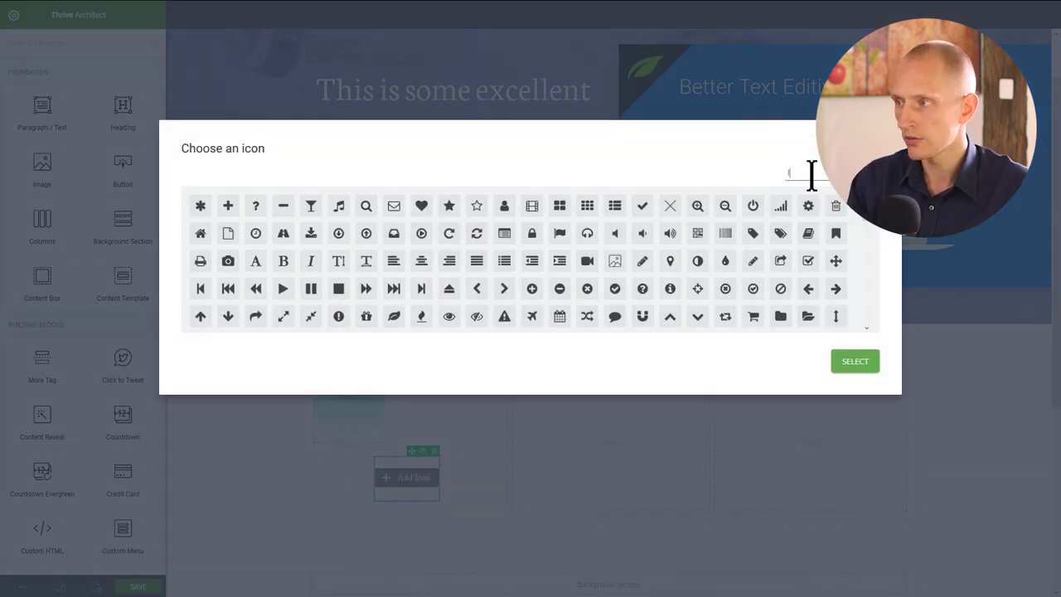
pyautogui.write('leaf')
pyautogui.click(200, 206)
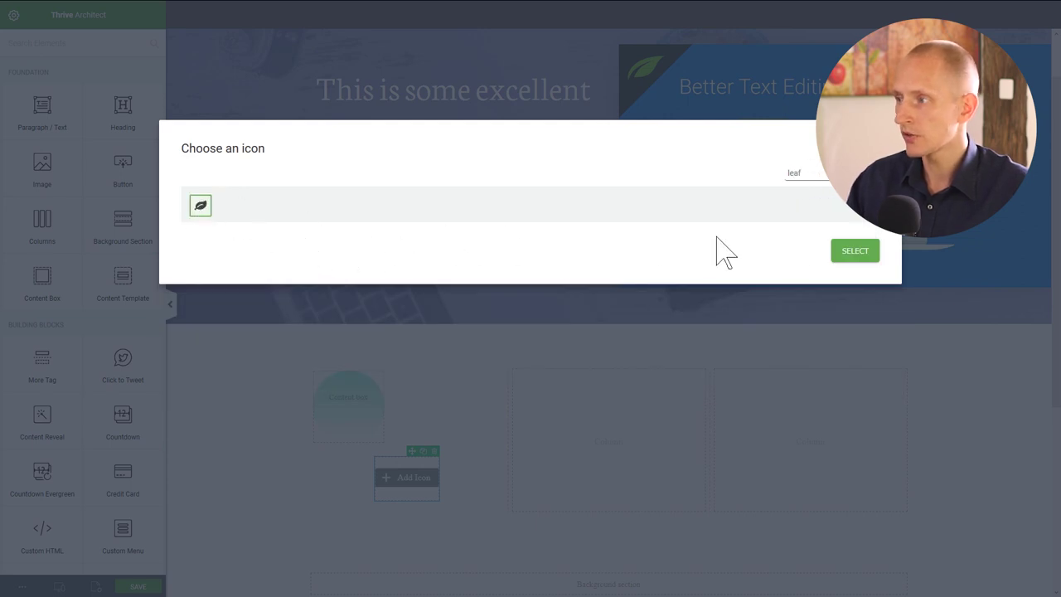
pyautogui.click(854, 250)
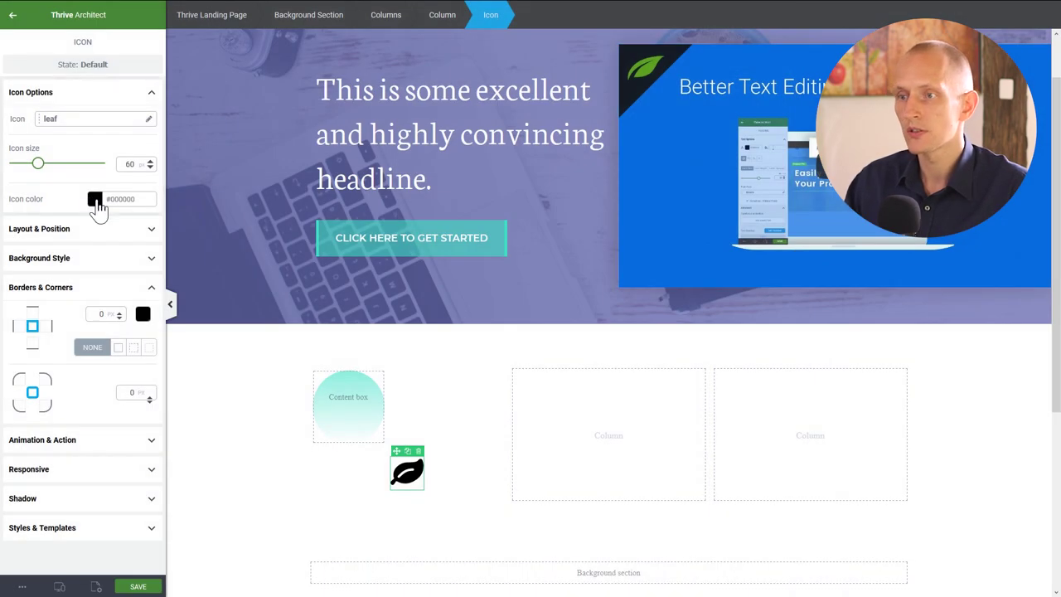
# - Give the leaf icon the purple color #6d73b9 and a size of 80 px
pyautogui.click(94, 200)
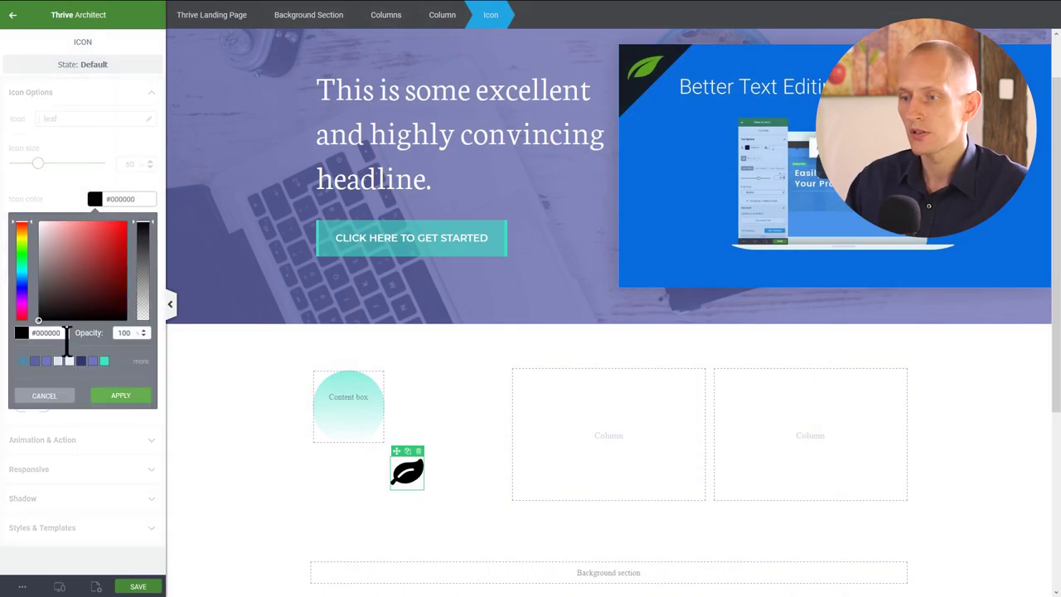
pyautogui.click(118, 397)
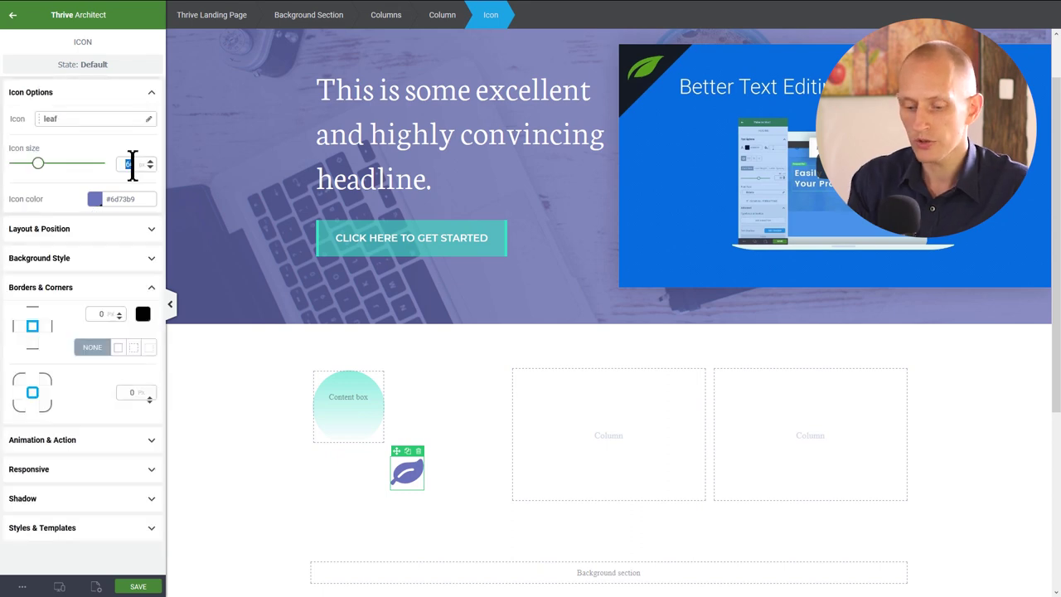
pyautogui.write('80')
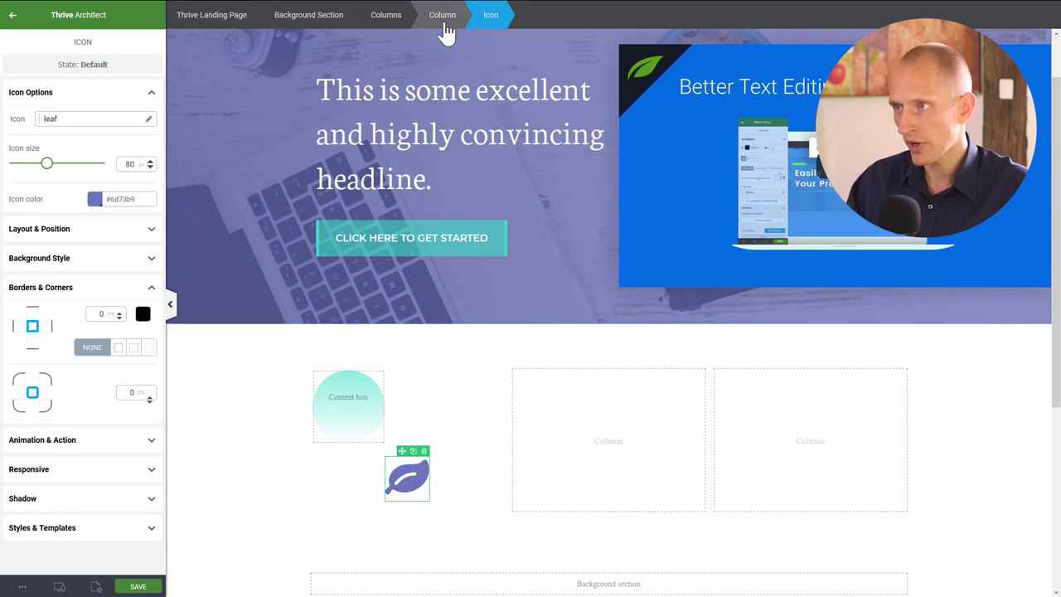
# - Move the leaf icon into the outer content box and switch it to absolute positioning, anchored to the box's top-left corner
pyautogui.moveTo(402, 450); pyautogui.dragTo(415, 495)
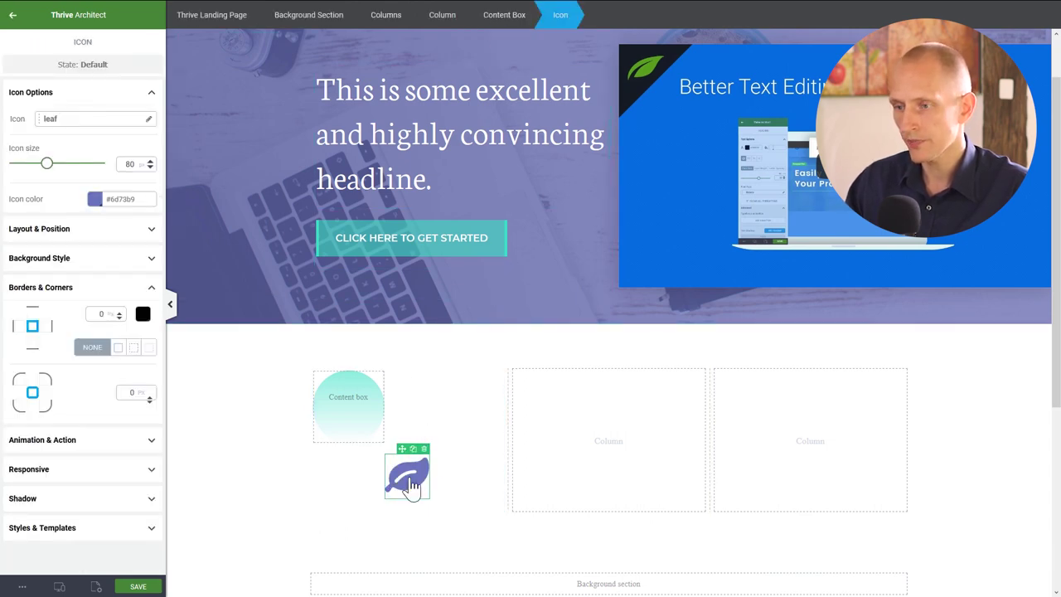
pyautogui.click(73, 233)
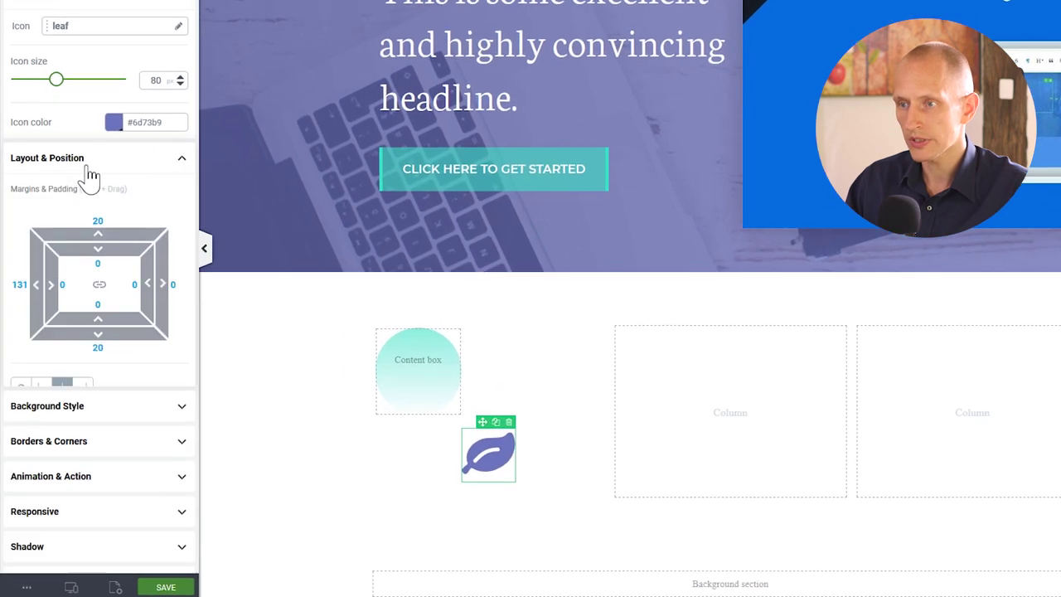
pyautogui.click(59, 453)
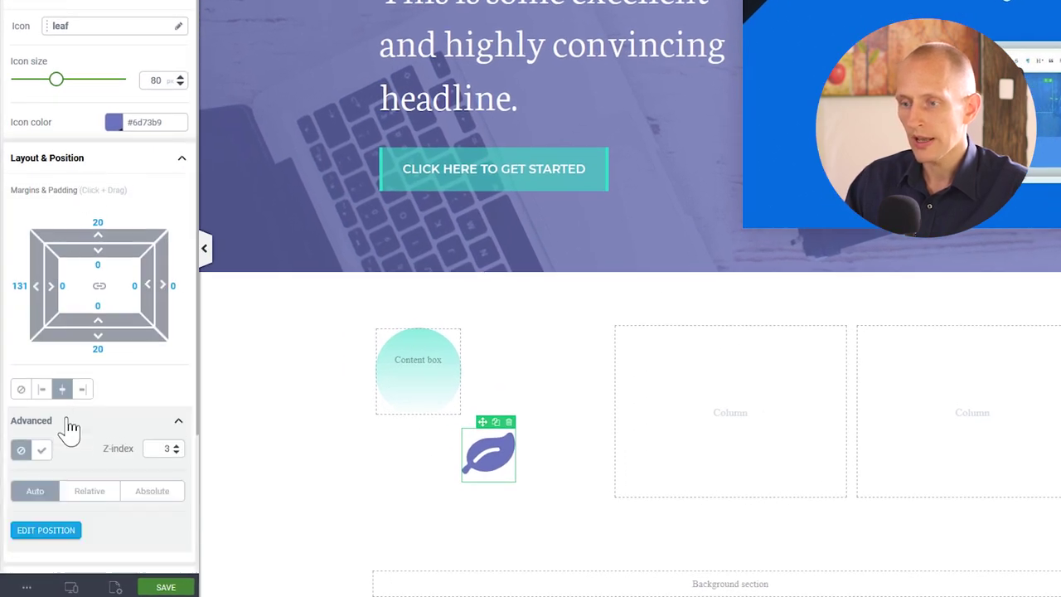
pyautogui.scroll(-1, 70, 427)
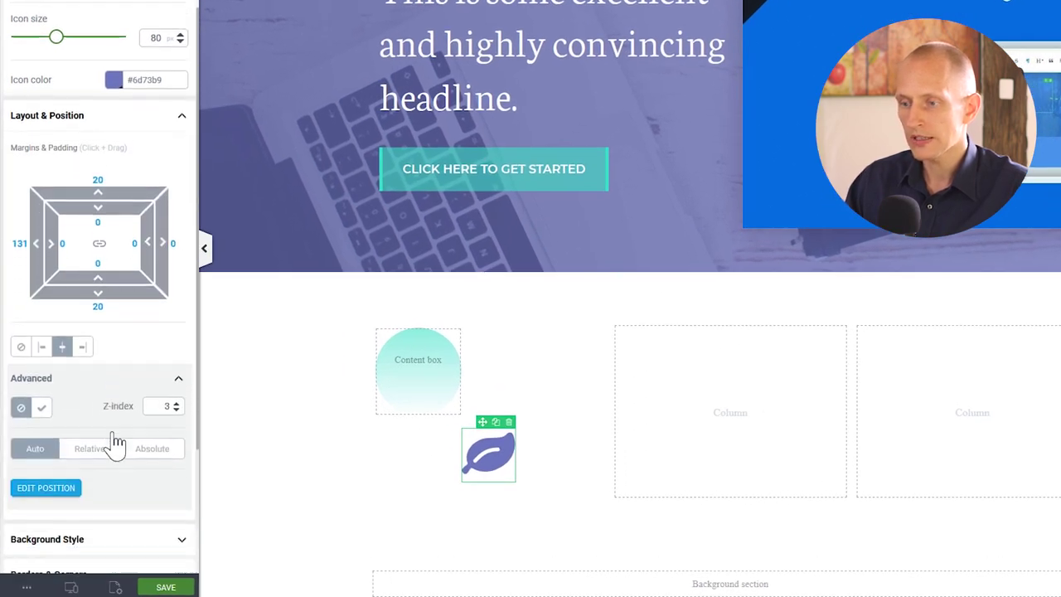
pyautogui.click(163, 422)
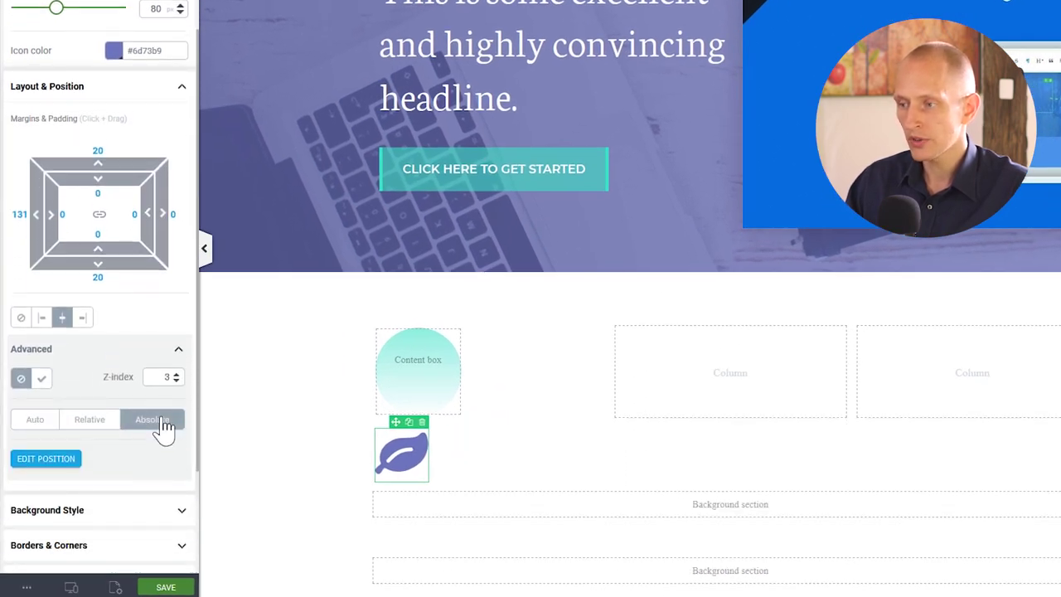
pyautogui.click(45, 460)
pyautogui.click(114, 465)
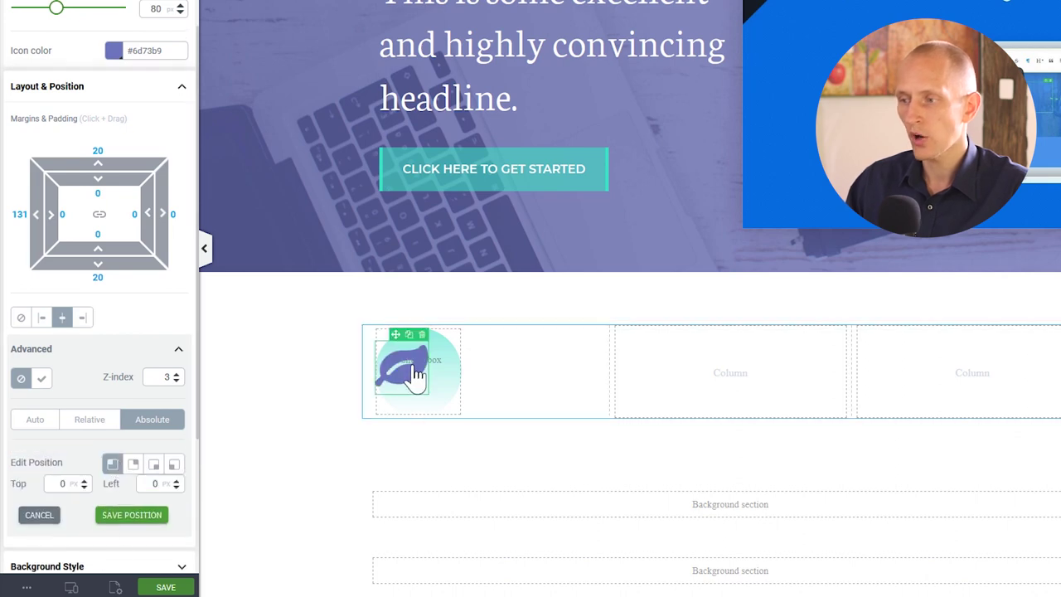
# - Set the leaf icon's top, bottom and left margins to 0 and its left position offset to 57 px
pyautogui.click(97, 151)
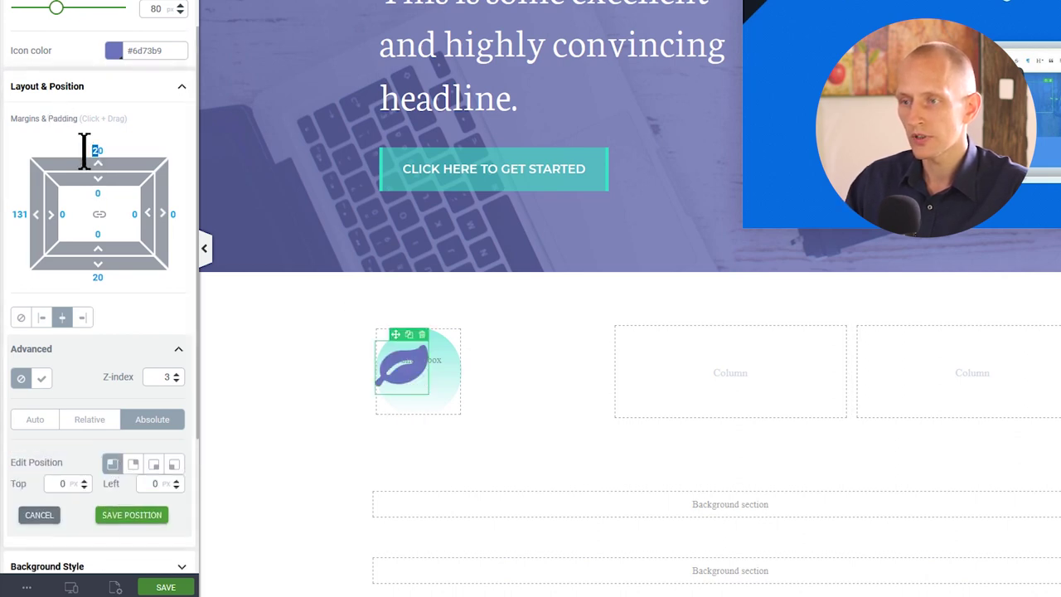
pyautogui.write('0')
pyautogui.click(96, 277)
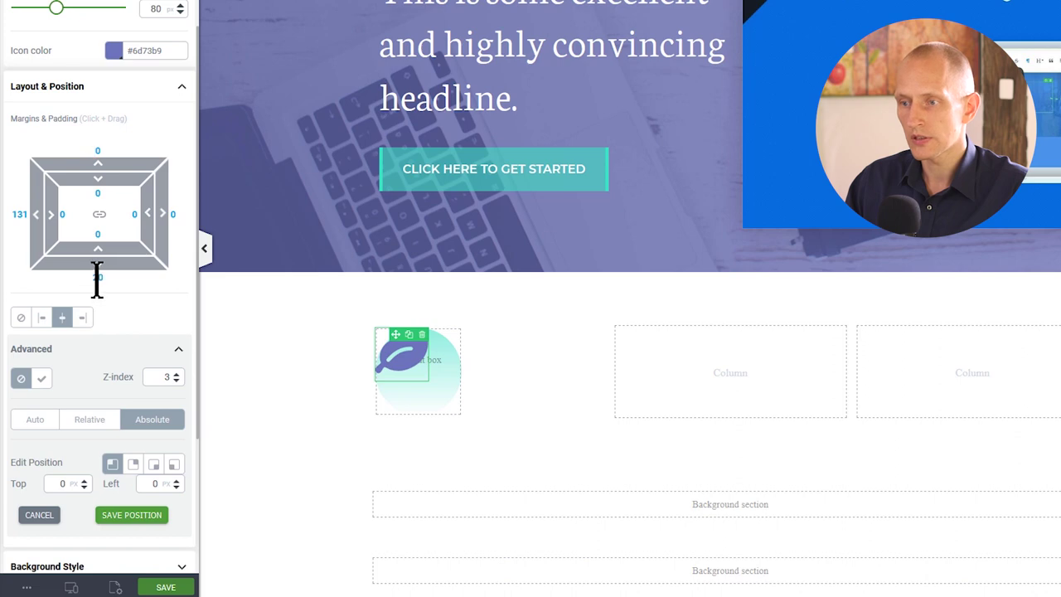
pyautogui.write('0')
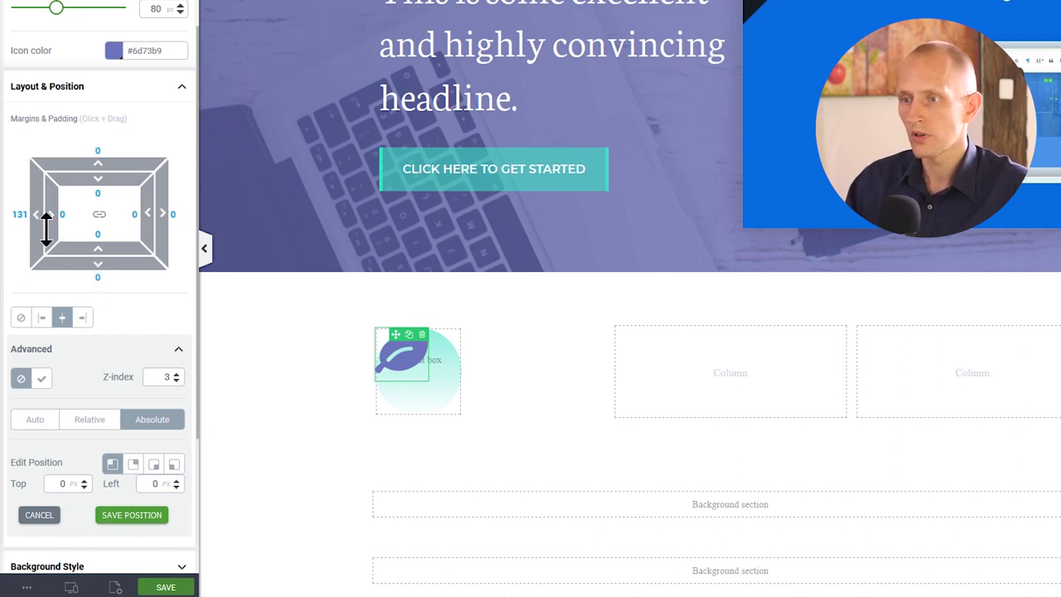
pyautogui.click(19, 214)
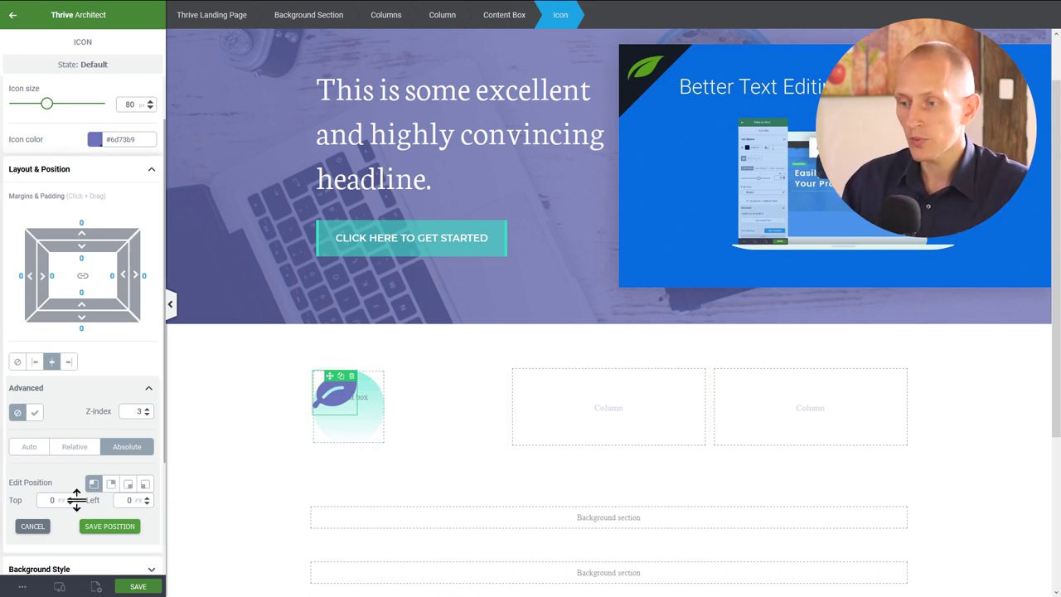
pyautogui.moveTo(150, 500); pyautogui.dragTo(143, 473)
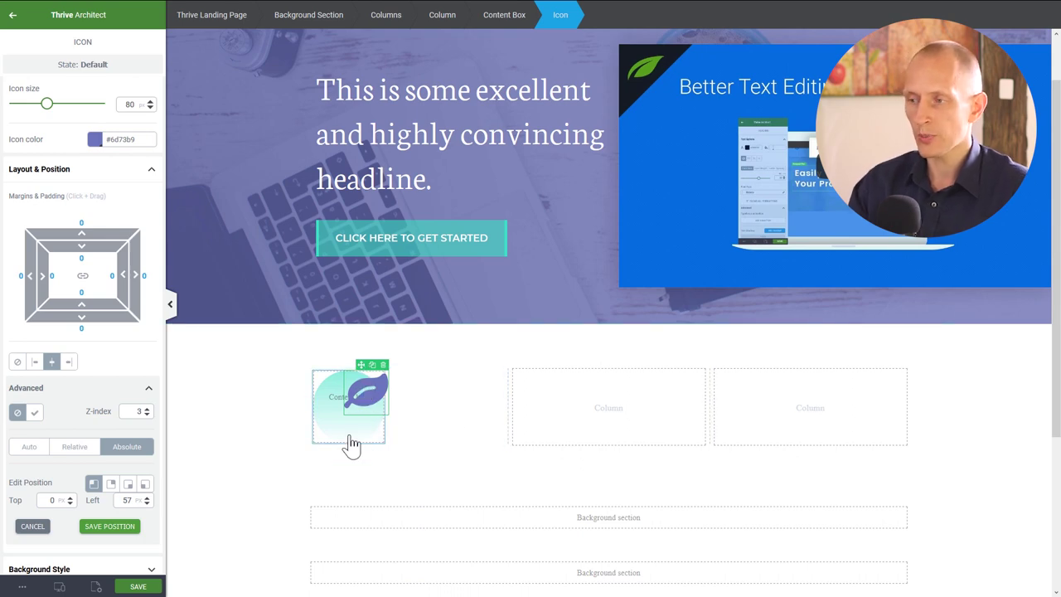
# - Recolor the leaf icon in the dark blue #30356f
pyautogui.click(94, 138)
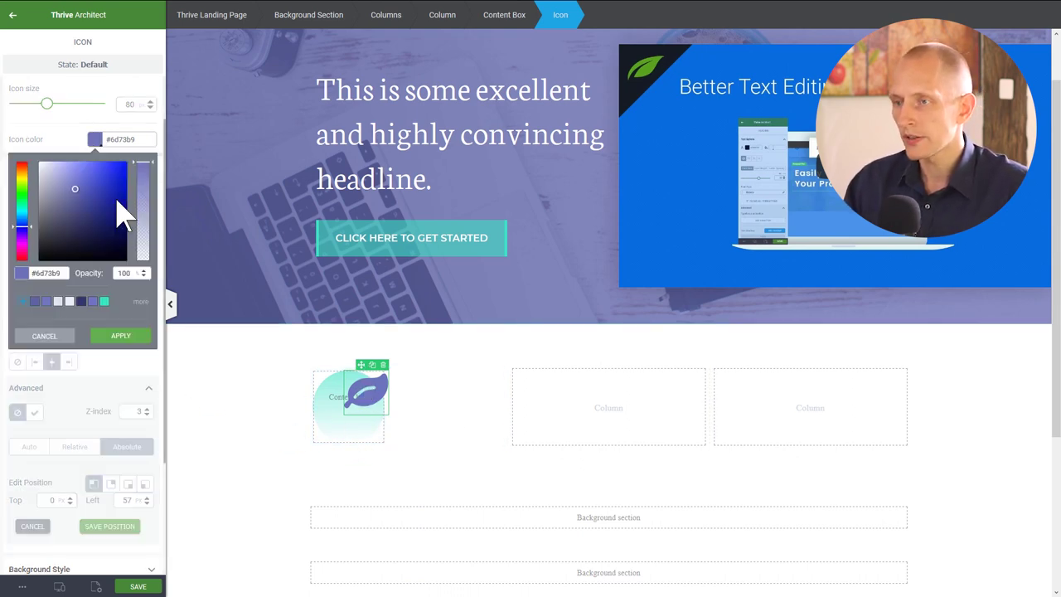
pyautogui.click(80, 302)
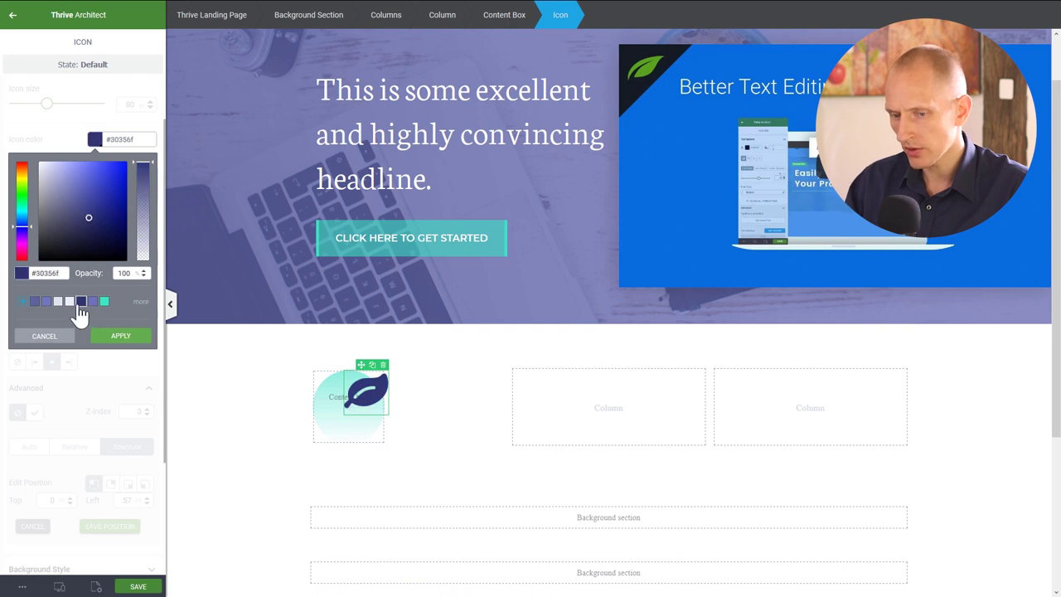
pyautogui.click(126, 342)
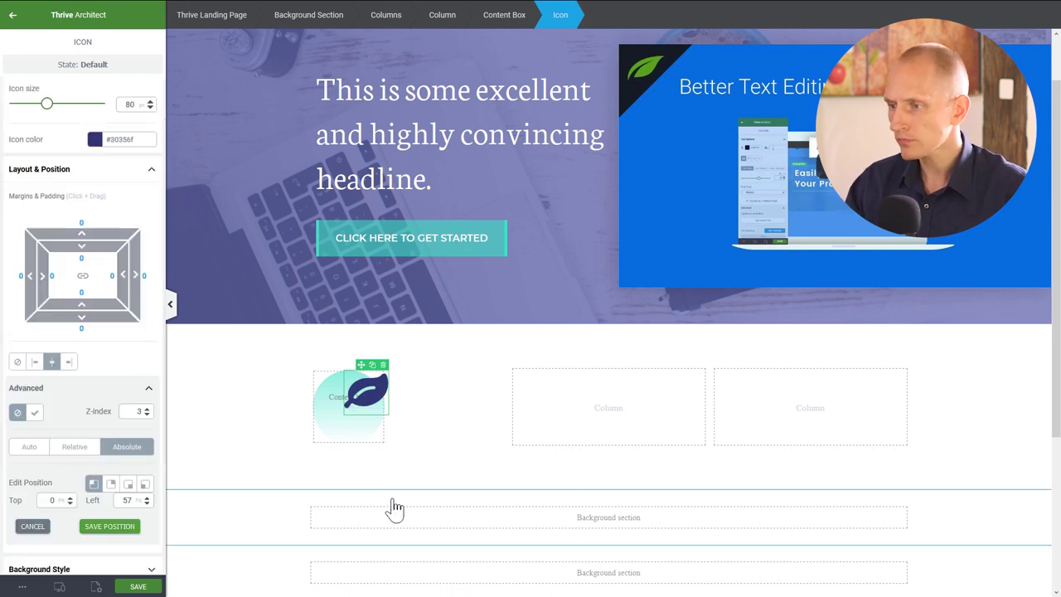
pyautogui.click(457, 460)
pyautogui.scroll(-1, 423, 363)
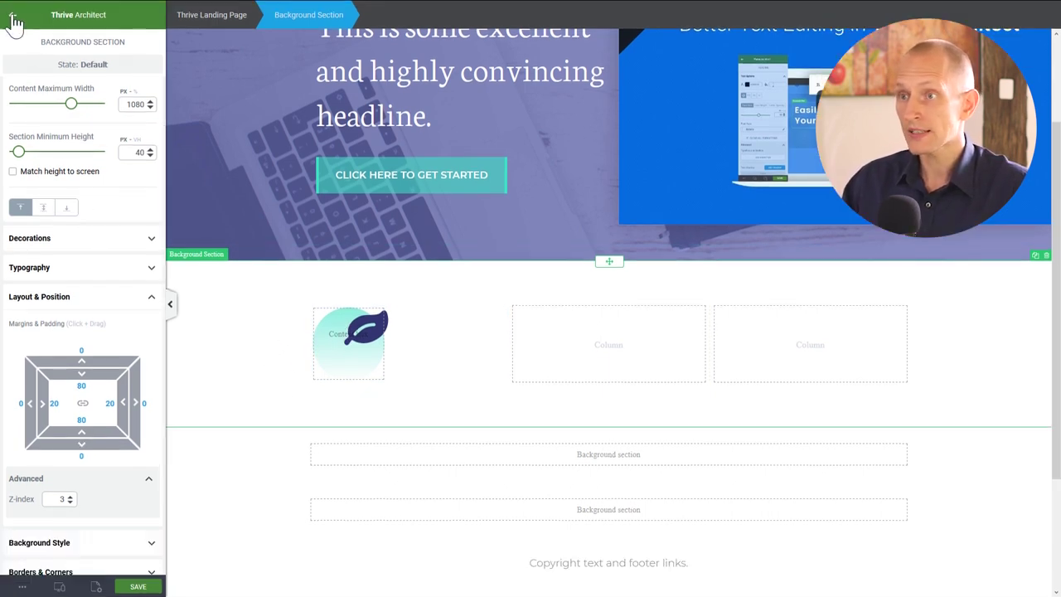
# - Add a heading below the round box in the first column, format it as Heading 3 and word it "Feature Subheading"
pyautogui.click(17, 23)
pyautogui.moveTo(125, 116); pyautogui.dragTo(348, 379)
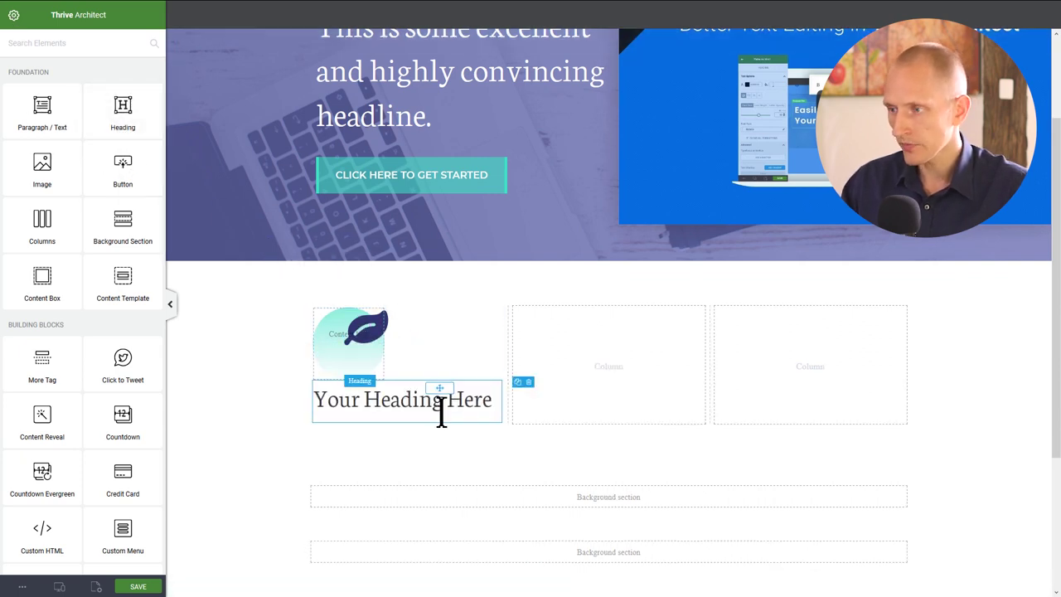
pyautogui.click(597, 41)
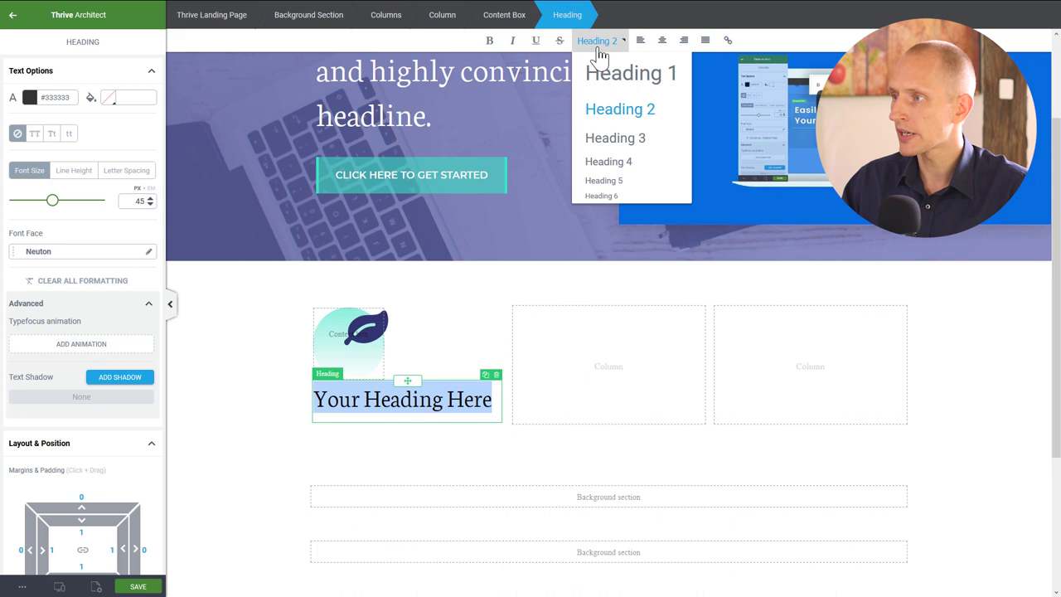
pyautogui.click(611, 138)
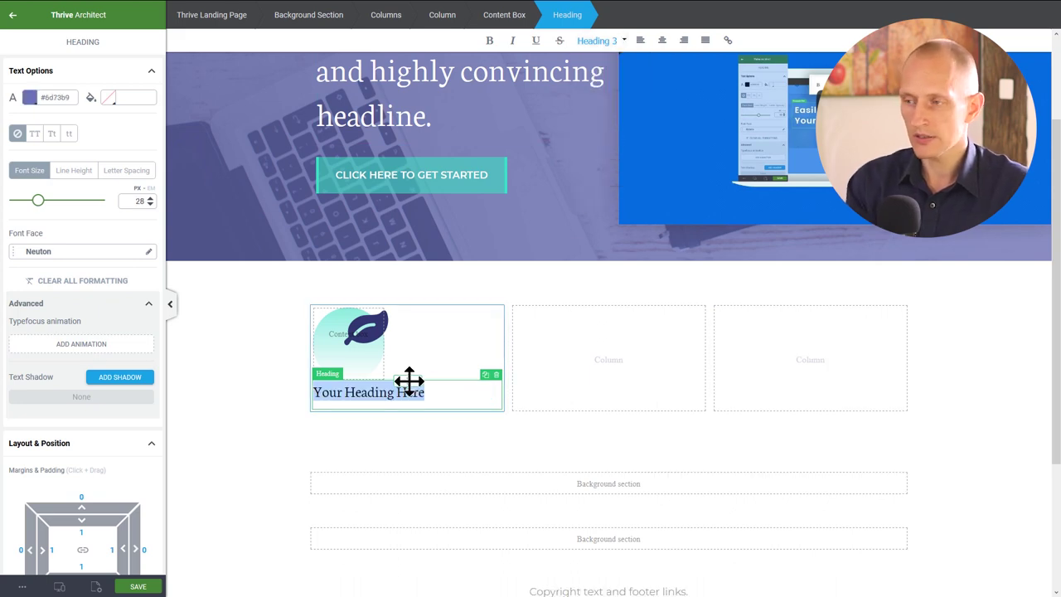
pyautogui.write('Feature')
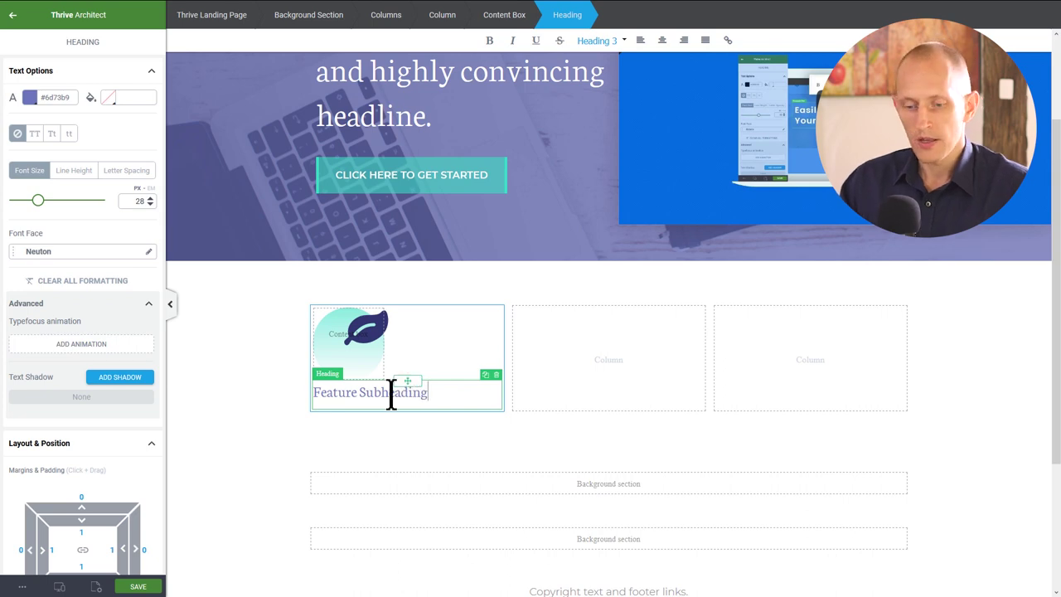
pyautogui.click(283, 429)
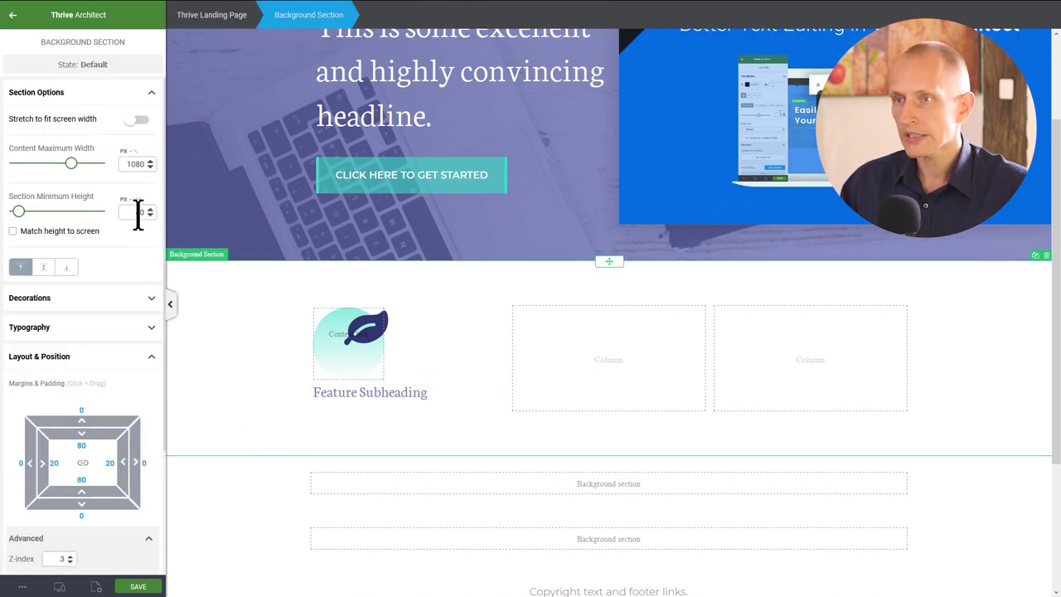
# - Find the Divider element and place one directly below the "Feature Subheading" heading in the first column
pyautogui.click(12, 14)
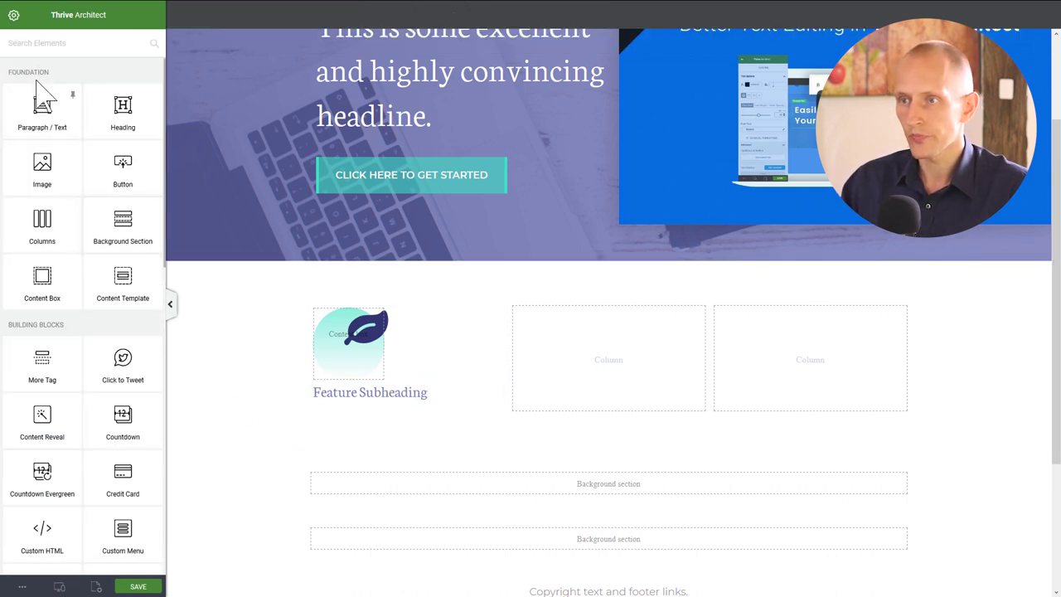
pyautogui.click(42, 42)
pyautogui.write('div')
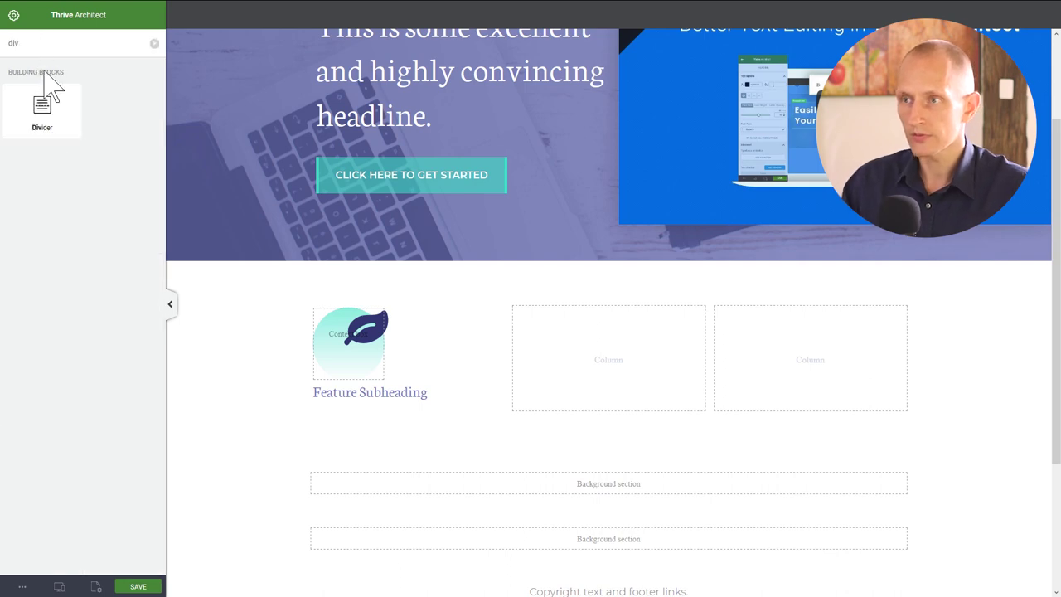
pyautogui.moveTo(42, 108); pyautogui.dragTo(384, 415)
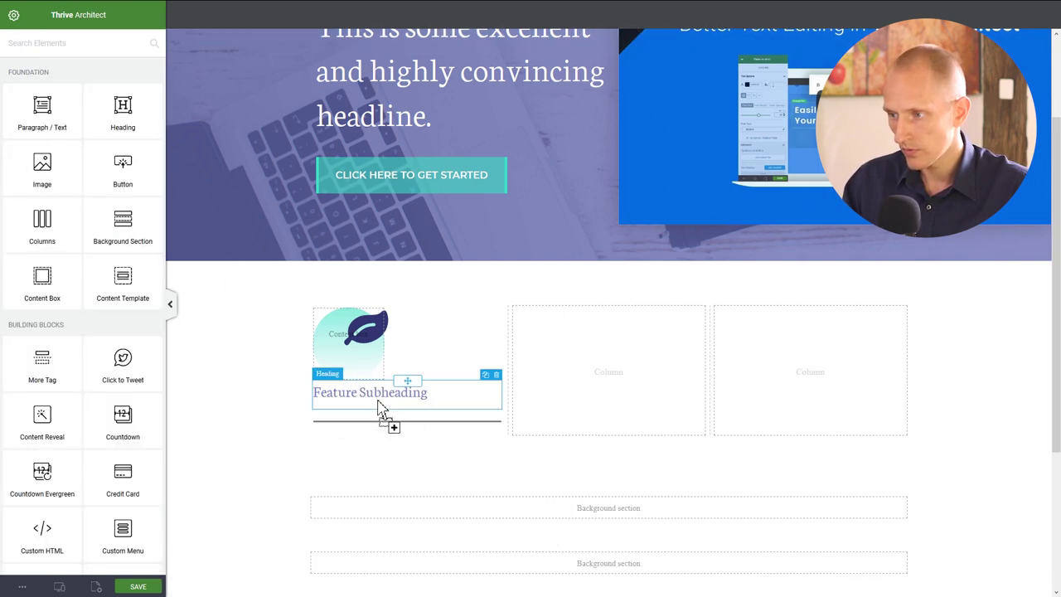
# - Recolor the divider in the saved turquoise #3ae5c4
pyautogui.click(100, 134)
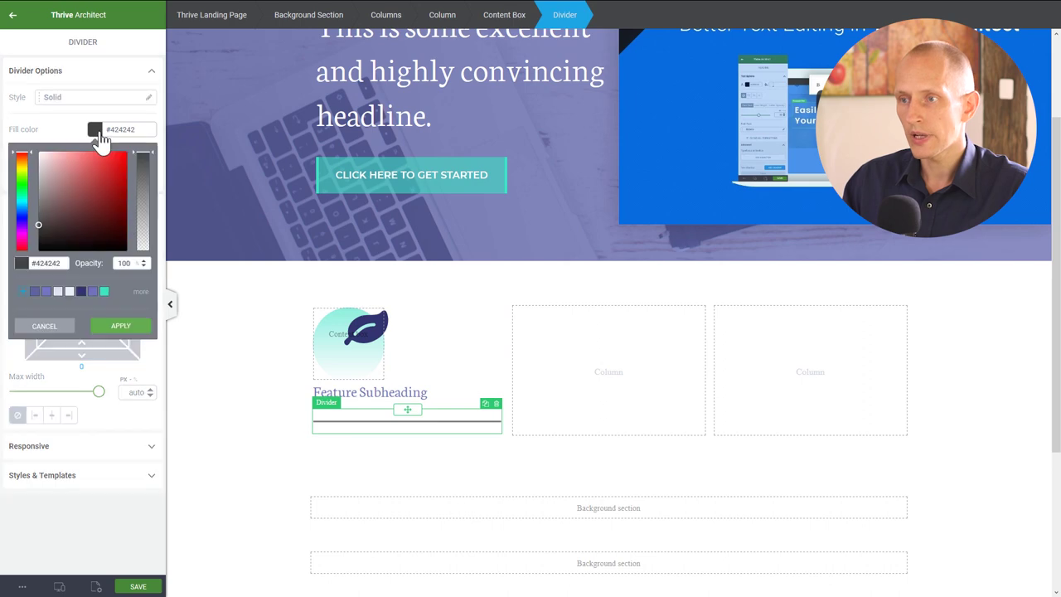
pyautogui.click(104, 293)
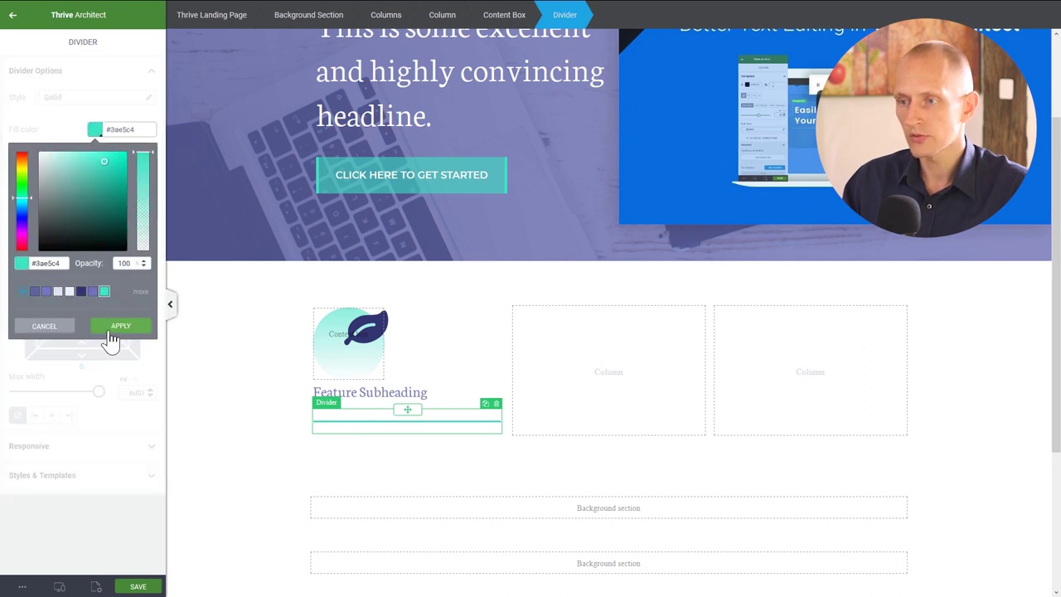
pyautogui.click(109, 327)
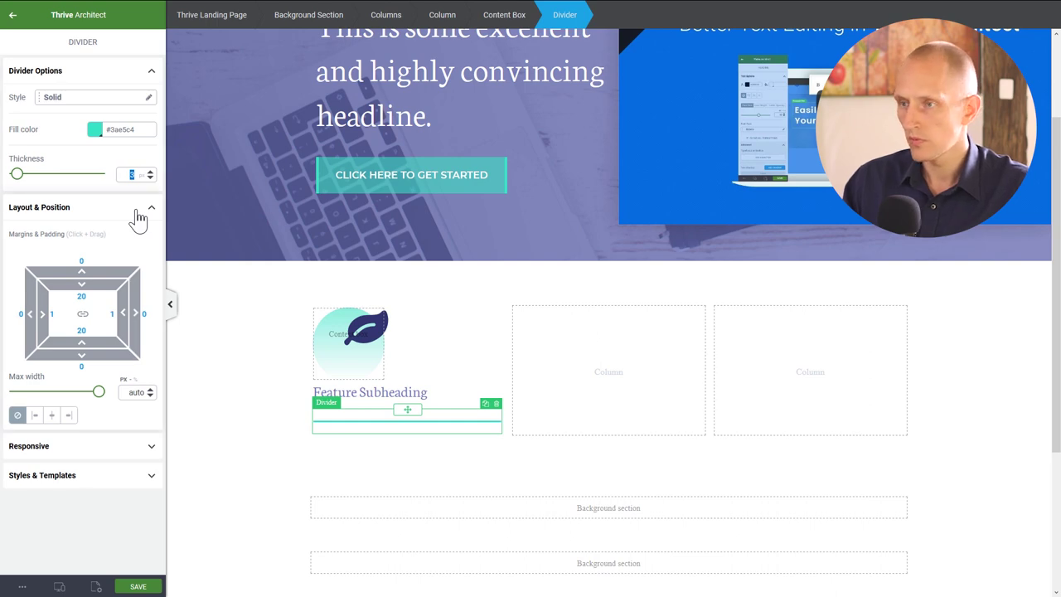
# - Set the divider's thickness to 2 px
pyautogui.write('4')
pyautogui.press('Down')
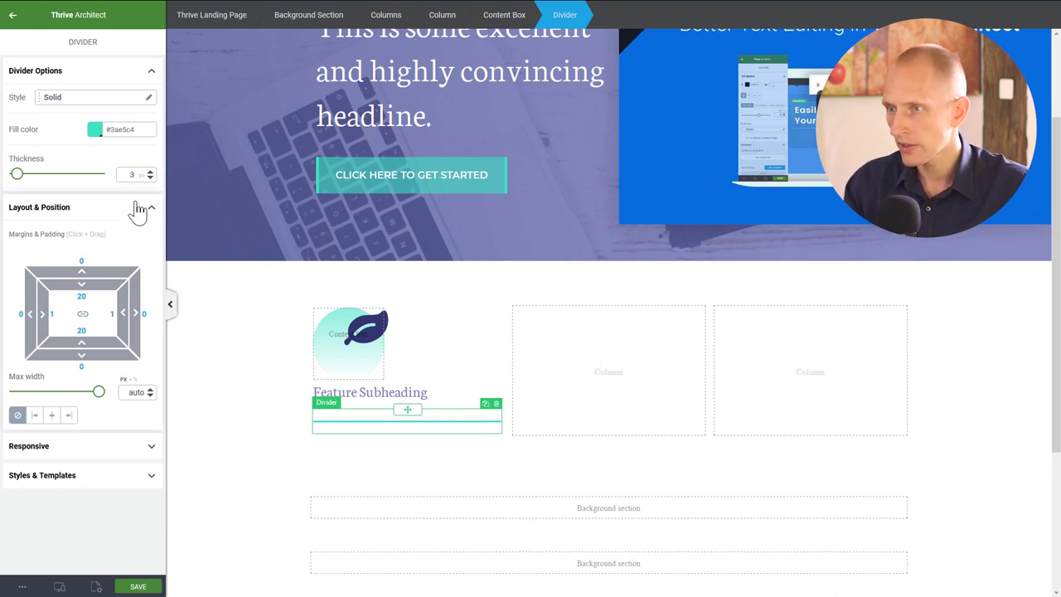
pyautogui.press('Down')
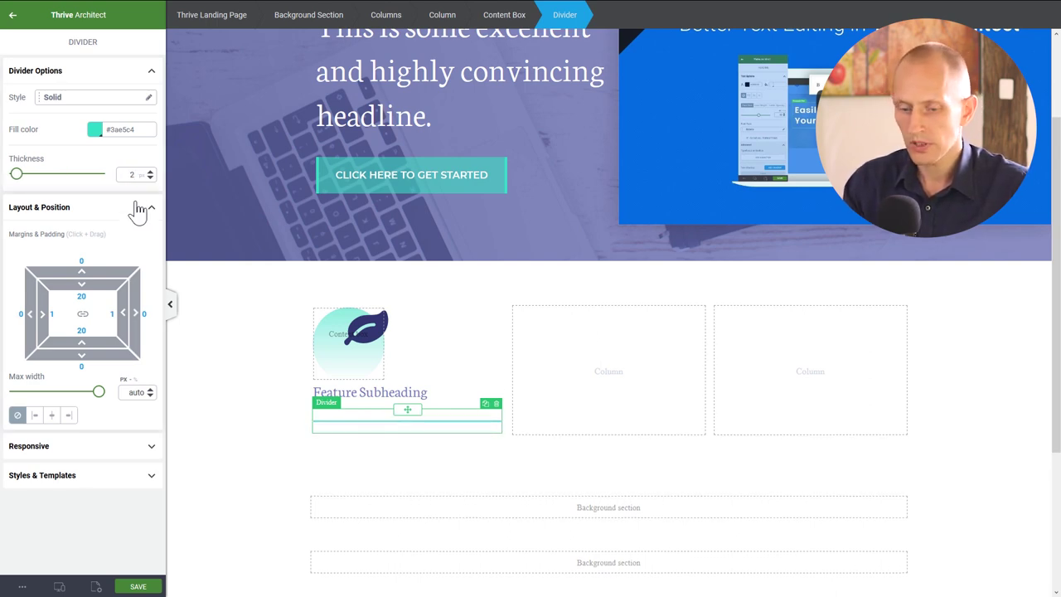
pyautogui.press('Up')
pyautogui.press('Down')
pyautogui.press('Up')
pyautogui.press('Down')
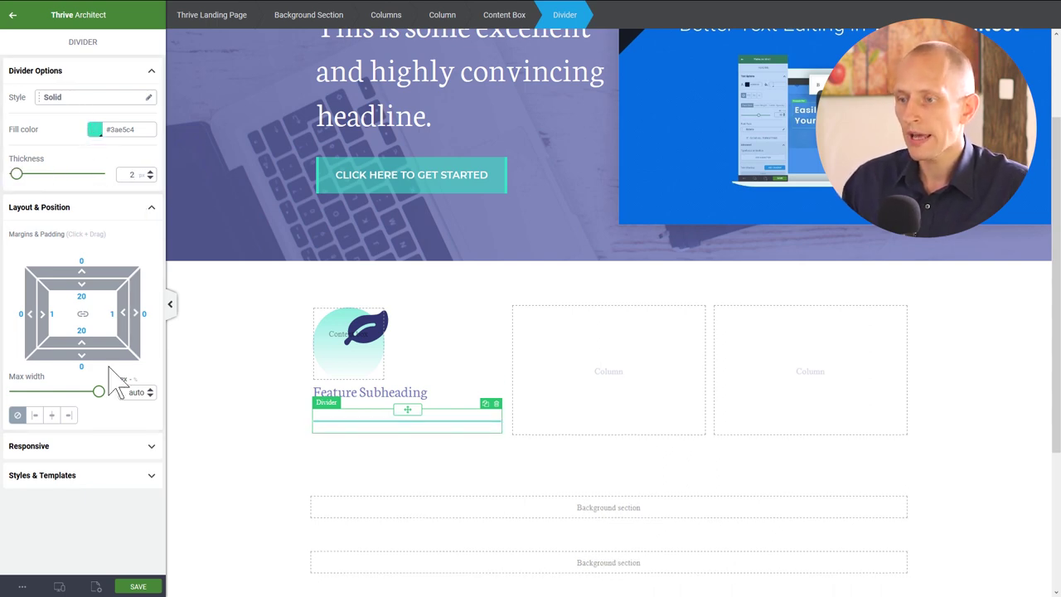
# - Limit the divider's maximum width to 40 px
pyautogui.moveTo(99, 393); pyautogui.dragTo(28, 394)
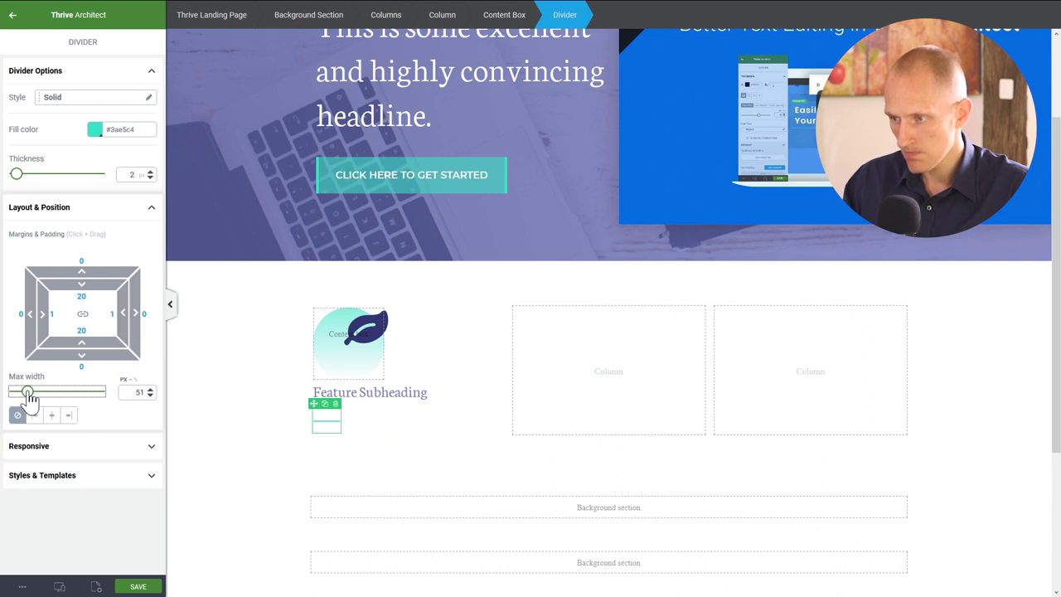
pyautogui.doubleClick(128, 392)
pyautogui.write('40')
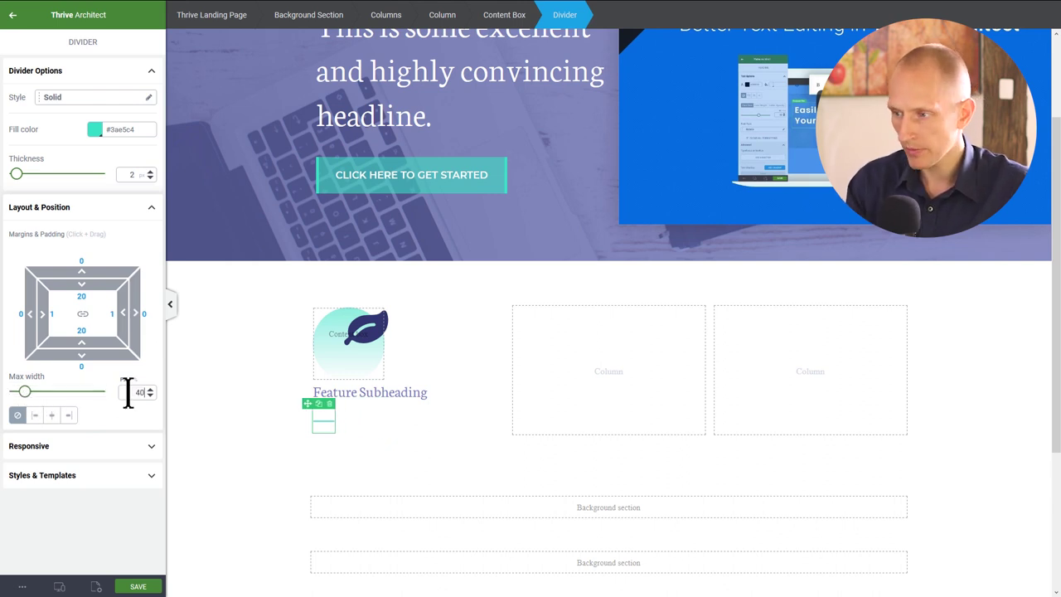
# - Open the divider's top padding value for editing
pyautogui.doubleClick(79, 296)
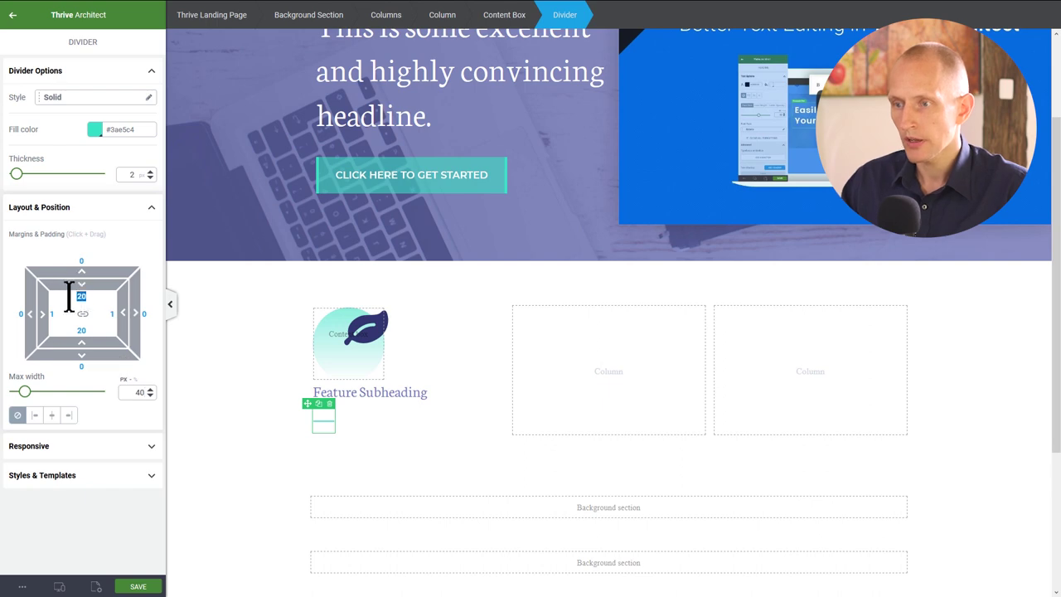
# - Set the top padding of the divider under the first feature subheading to 0
pyautogui.write('0')
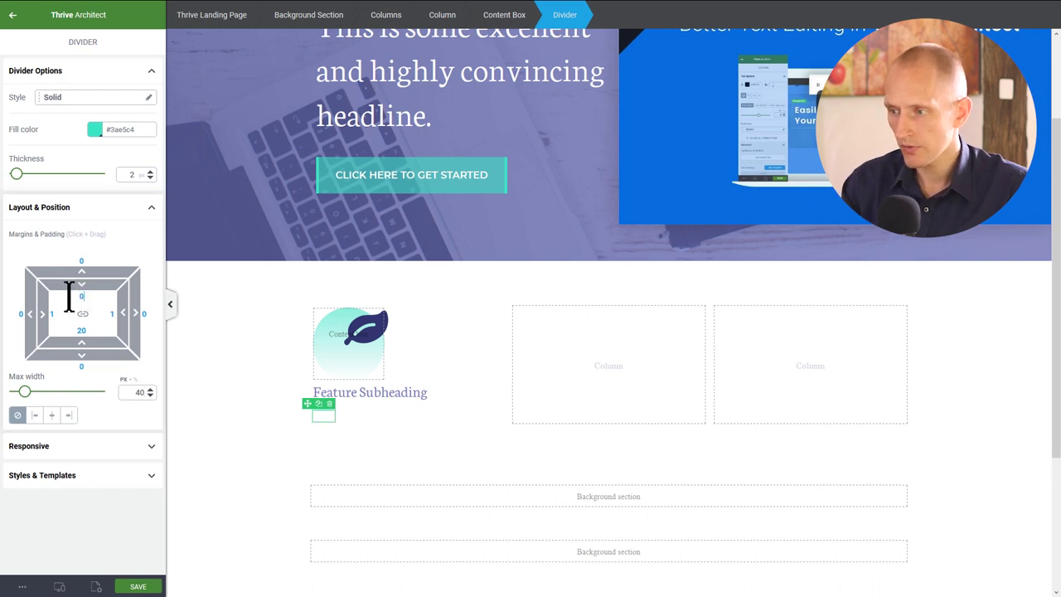
pyautogui.click(251, 427)
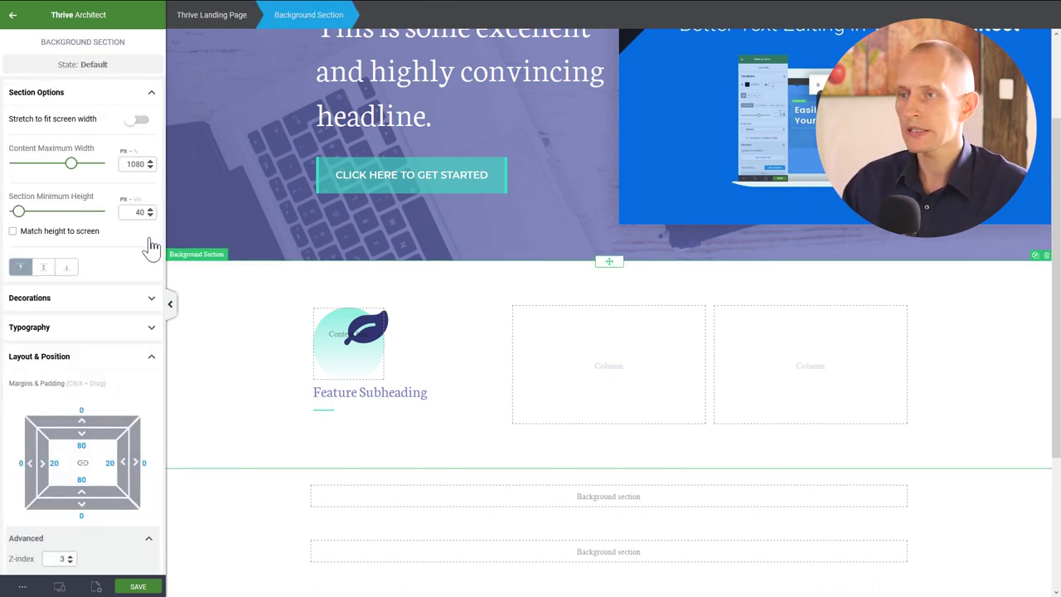
# - Add a paragraph element below the divider in the first column and fill it with the copied Lorem ipsum text
pyautogui.click(11, 18)
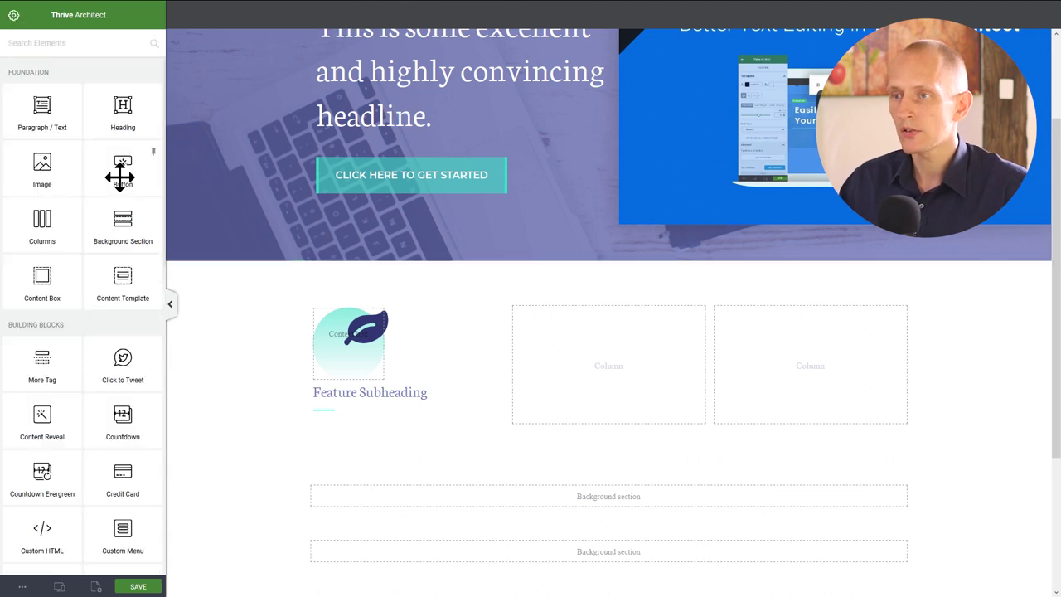
pyautogui.moveTo(59, 130); pyautogui.dragTo(322, 422)
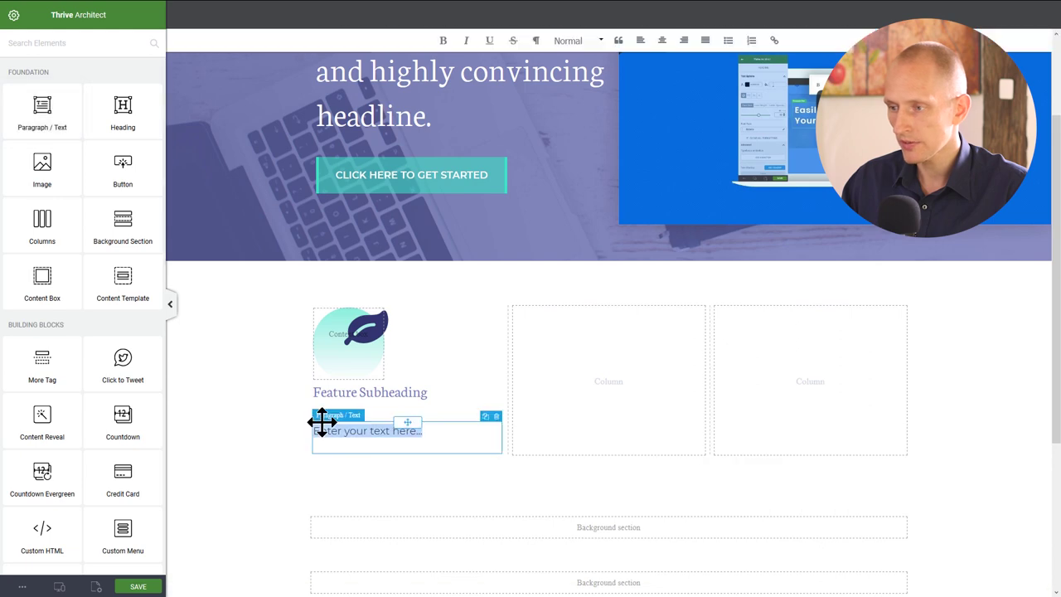
pyautogui.hotkey('ctrl', 'v')
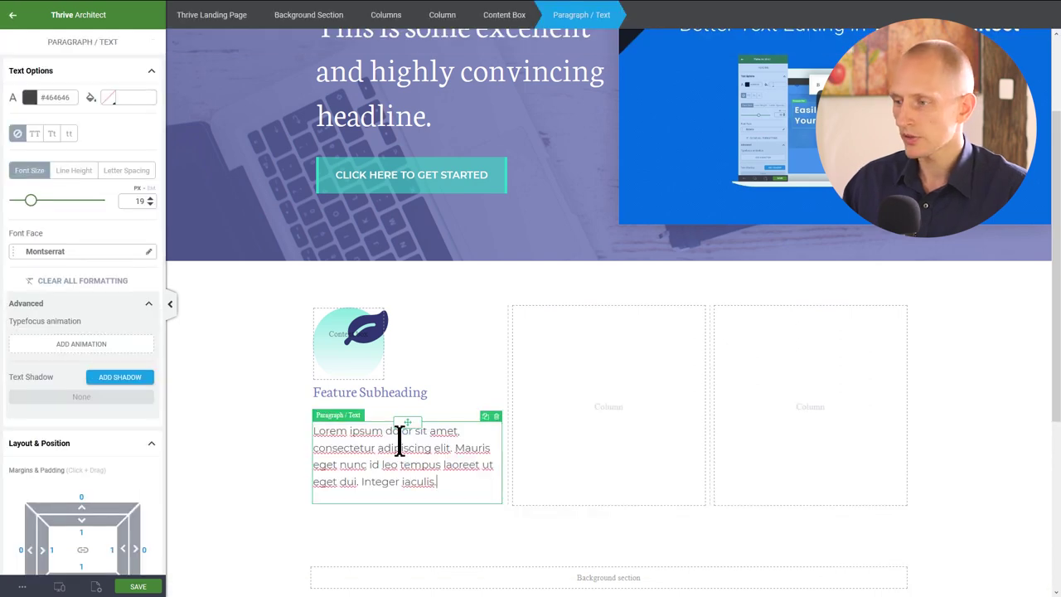
pyautogui.click(273, 480)
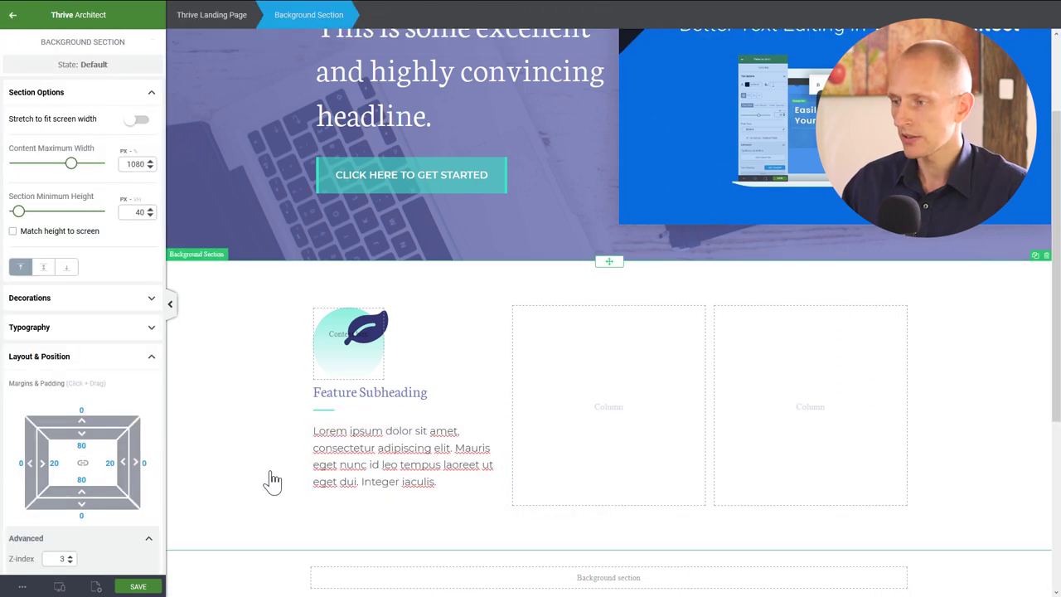
# - Adjust the bottom padding of the divider between the feature subheading and the Lorem ipsum paragraph
pyautogui.click(332, 421)
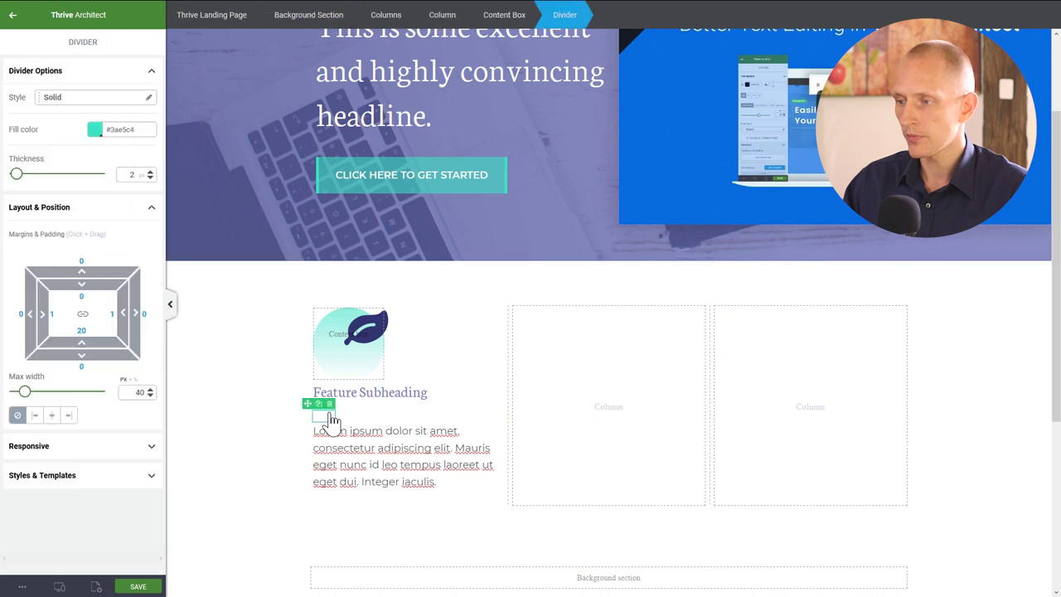
pyautogui.click(83, 329)
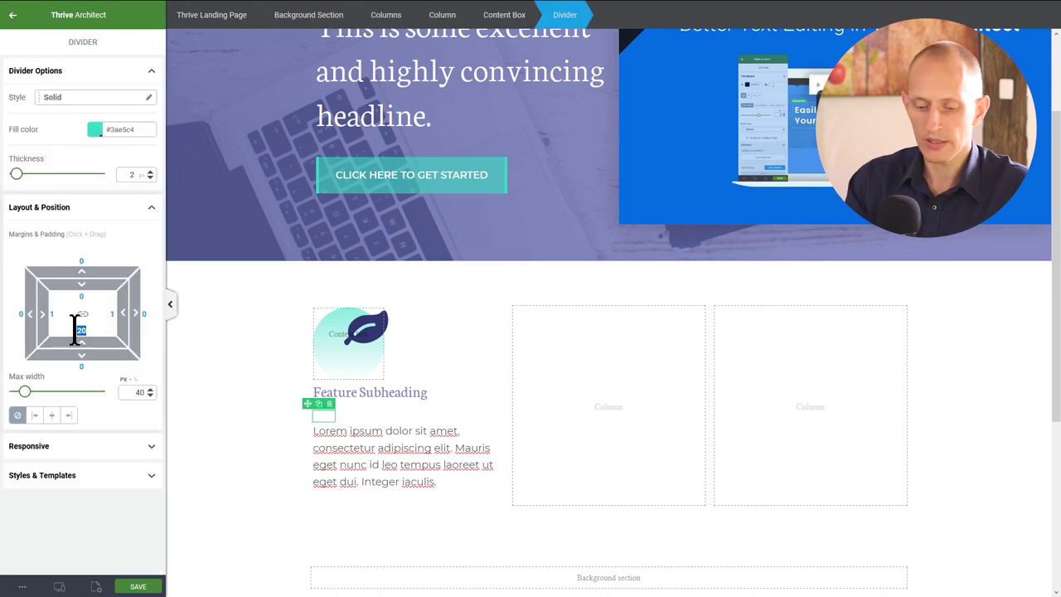
pyautogui.click(268, 457)
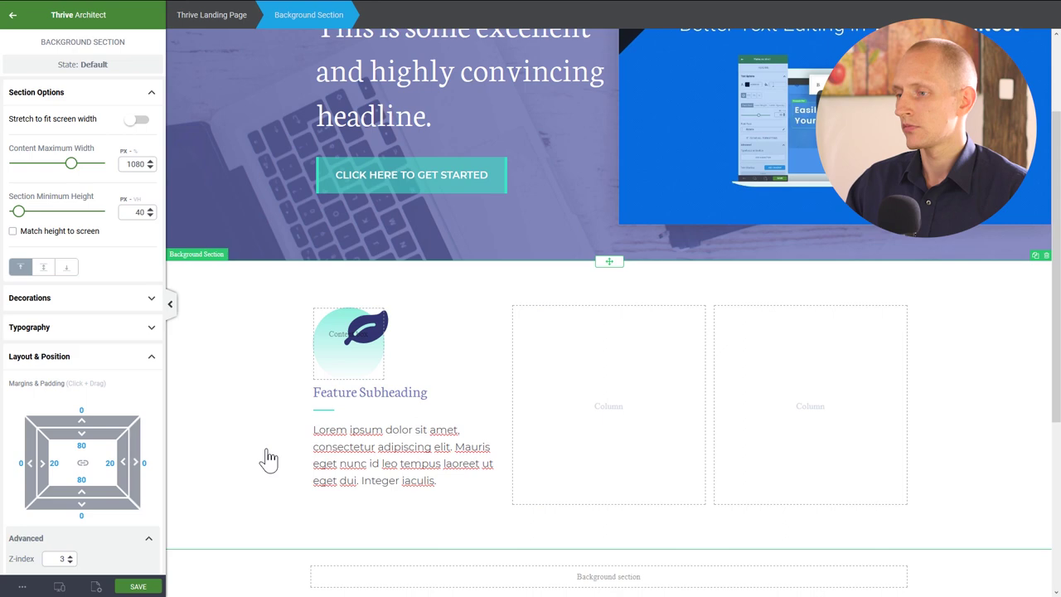
# - Duplicate the finished feature content box and place copies in the second and third columns
pyautogui.click(469, 386)
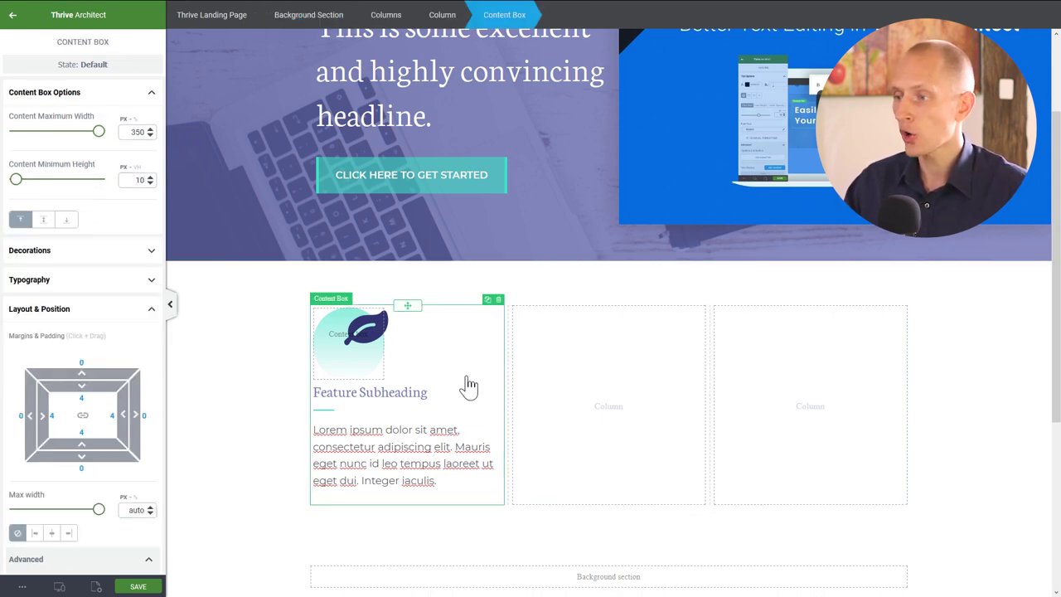
pyautogui.click(488, 301)
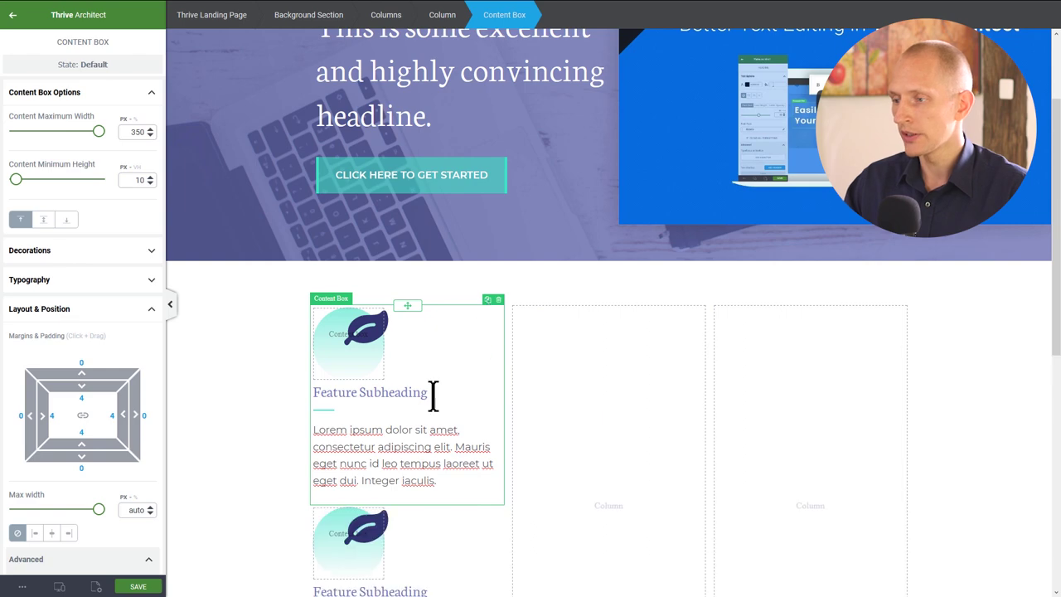
pyautogui.moveTo(406, 306); pyautogui.dragTo(575, 461)
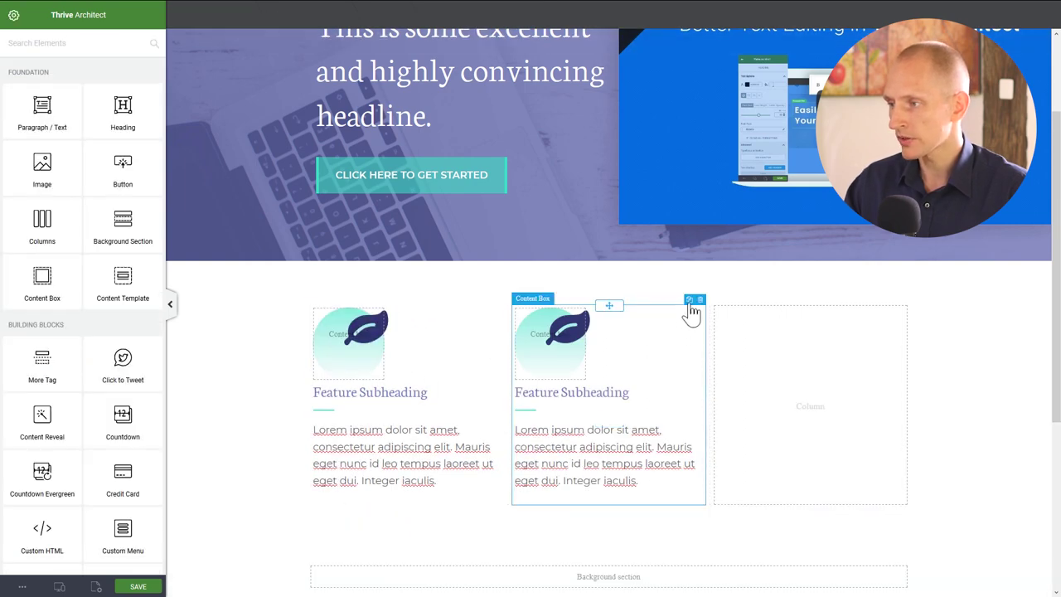
pyautogui.click(689, 300)
pyautogui.moveTo(610, 307); pyautogui.dragTo(760, 406)
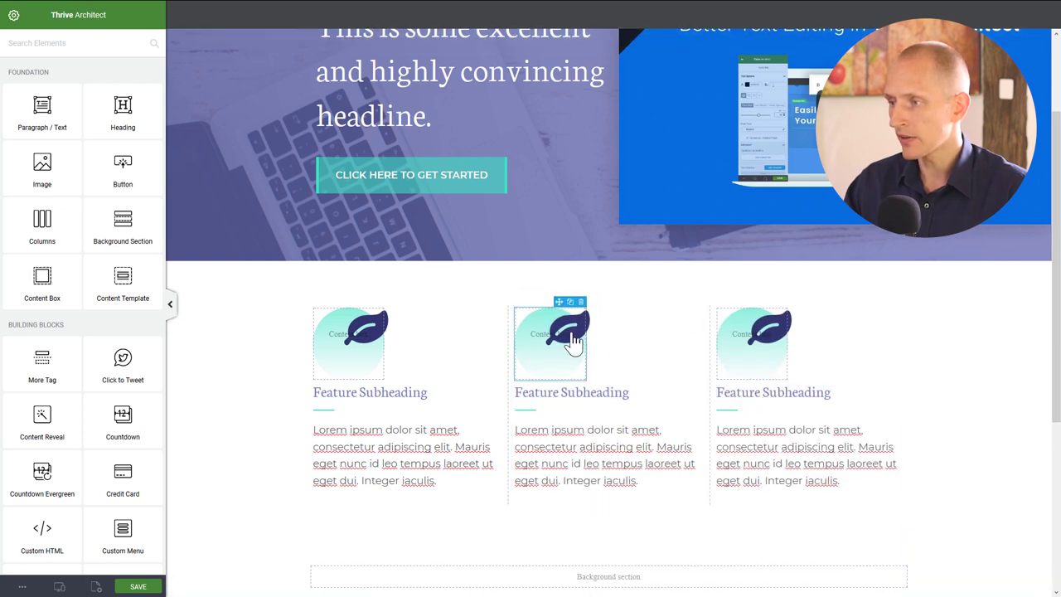
# - Replace the leaf icon in the second feature column with the outlined star icon
pyautogui.click(572, 339)
pyautogui.click(589, 329)
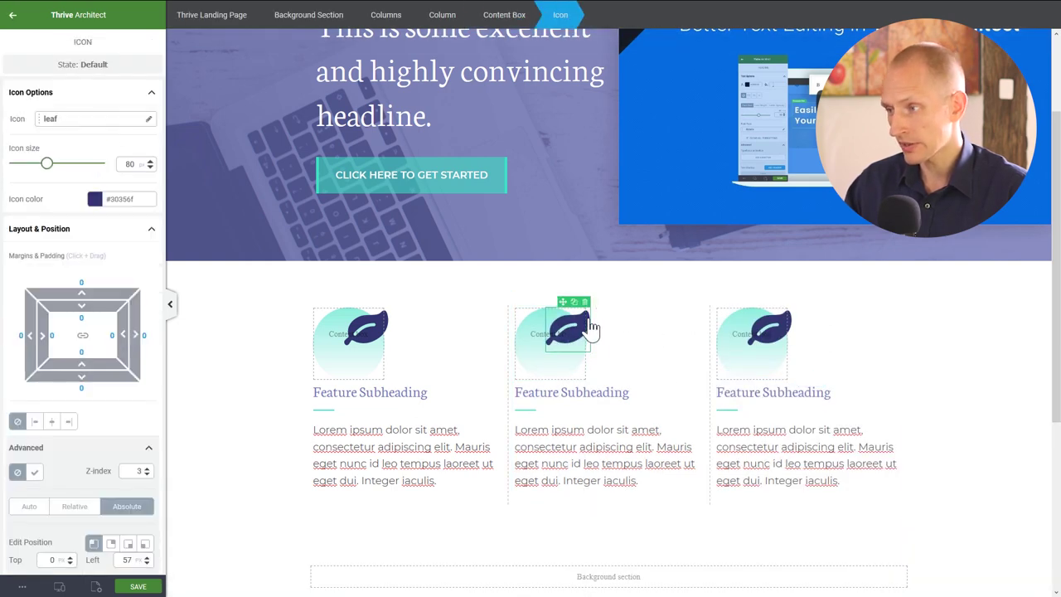
pyautogui.click(66, 124)
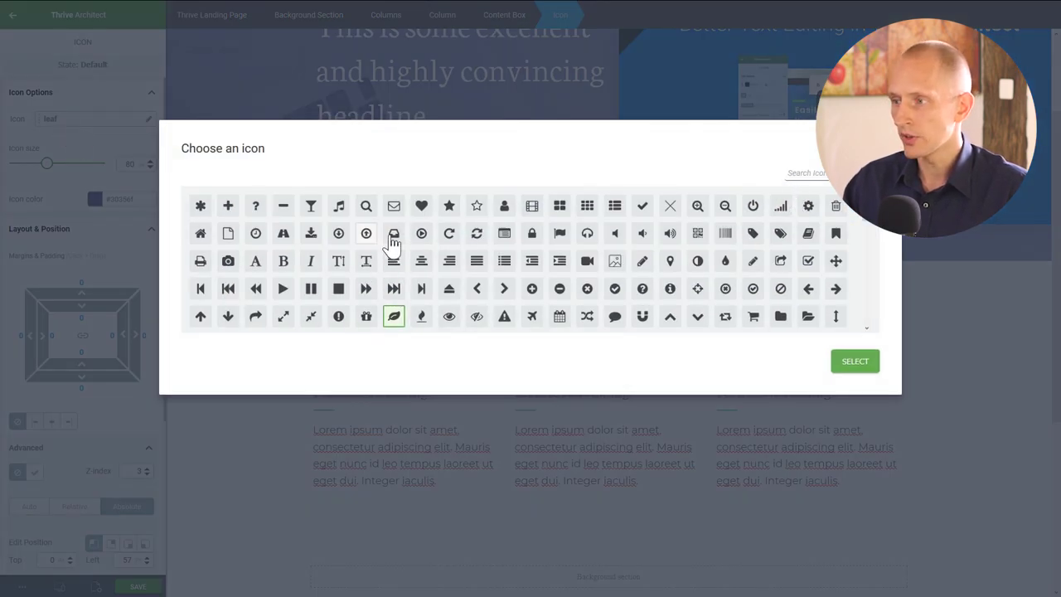
pyautogui.click(476, 209)
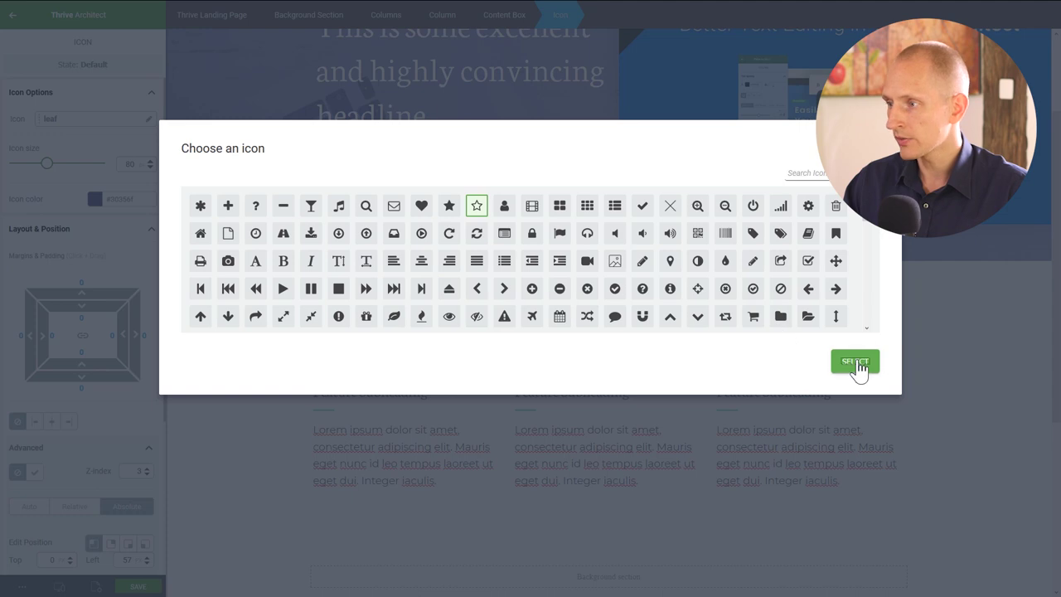
pyautogui.click(855, 364)
# - Replace the leaf icon in the third feature column with the gift icon
pyautogui.click(789, 331)
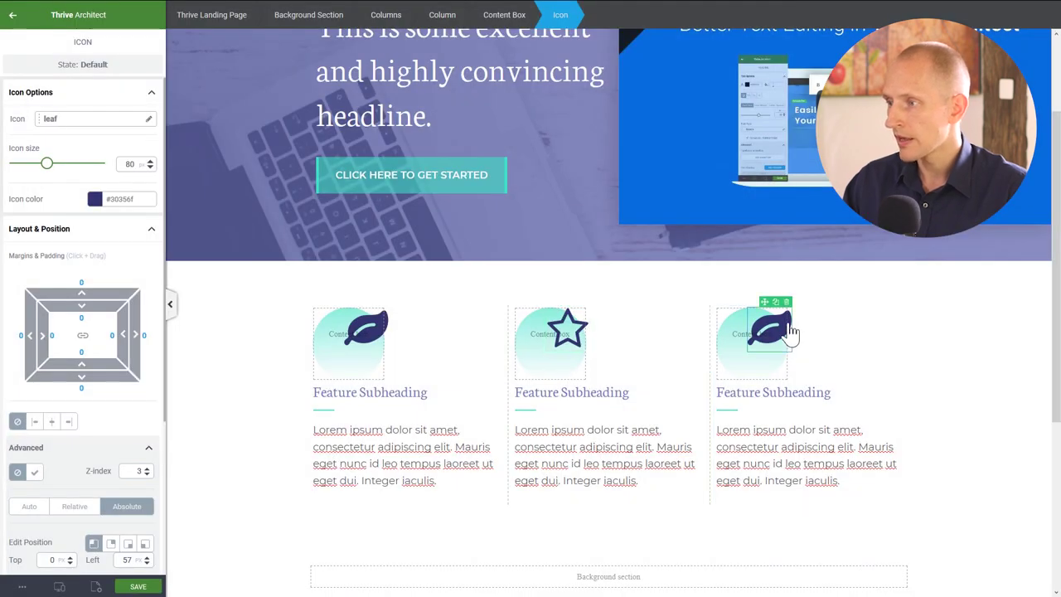
pyautogui.click(71, 122)
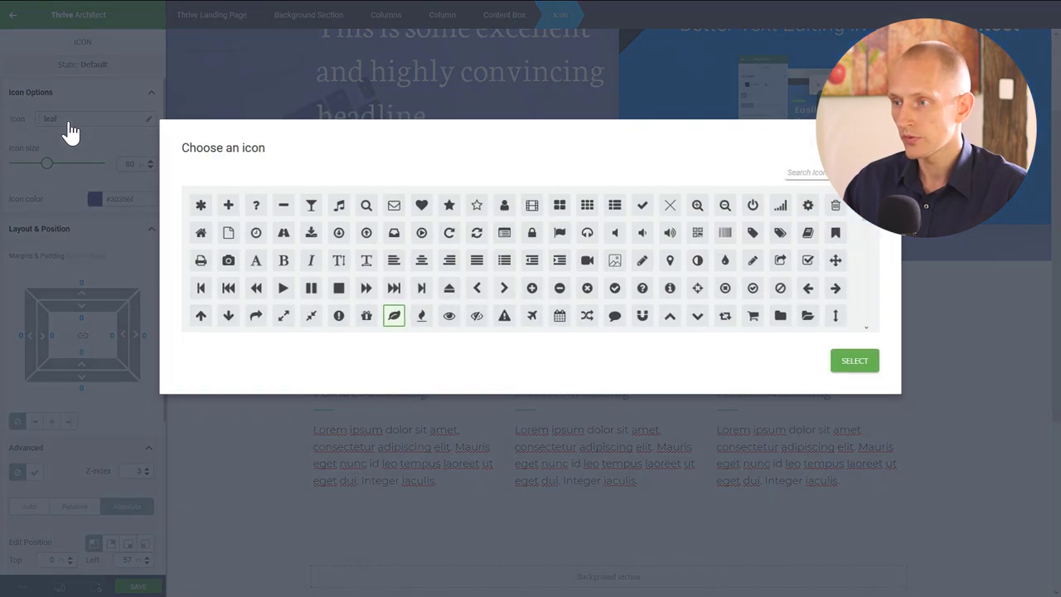
pyautogui.click(371, 323)
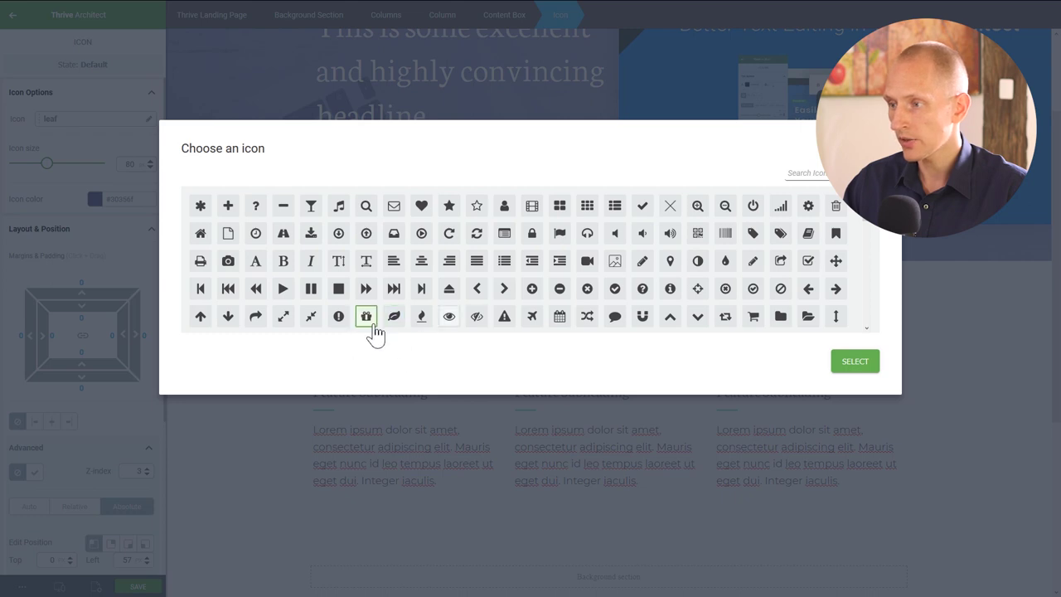
pyautogui.click(845, 362)
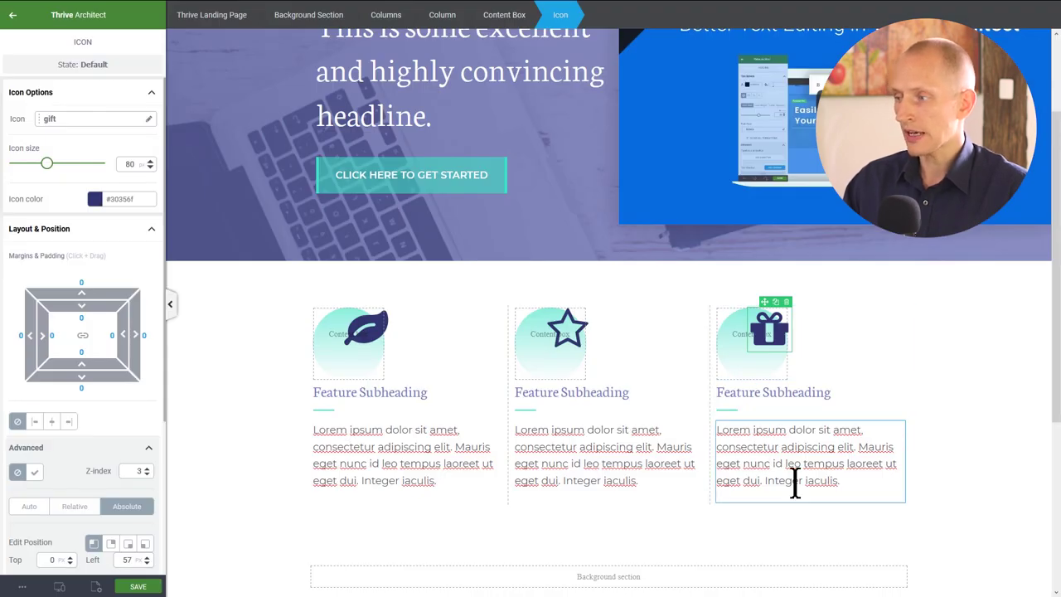
pyautogui.click(991, 387)
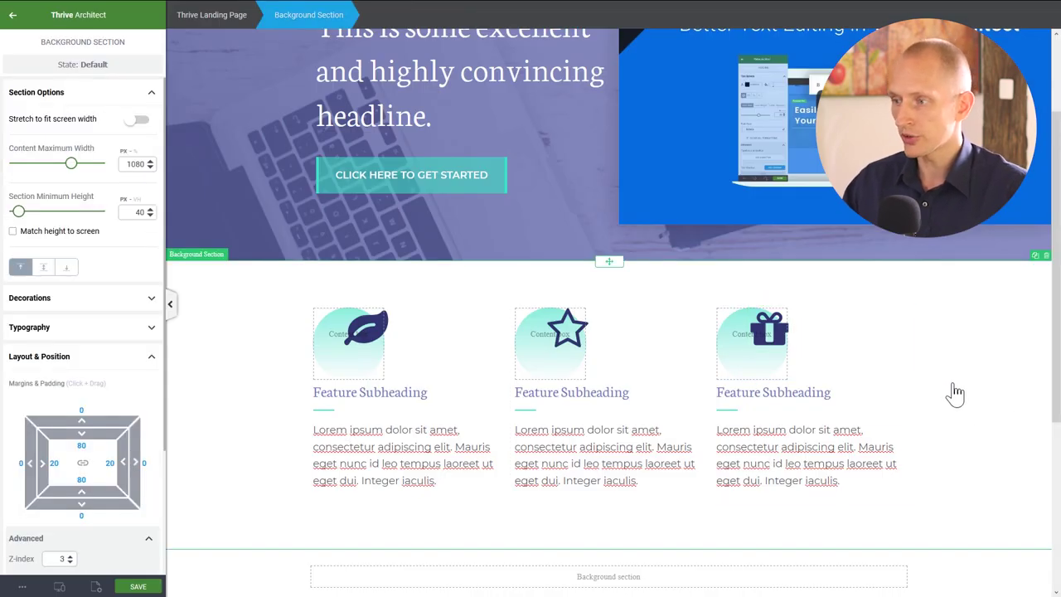
# - Review the three-column feature section and save the landing page
pyautogui.scroll(-1, 953, 395)
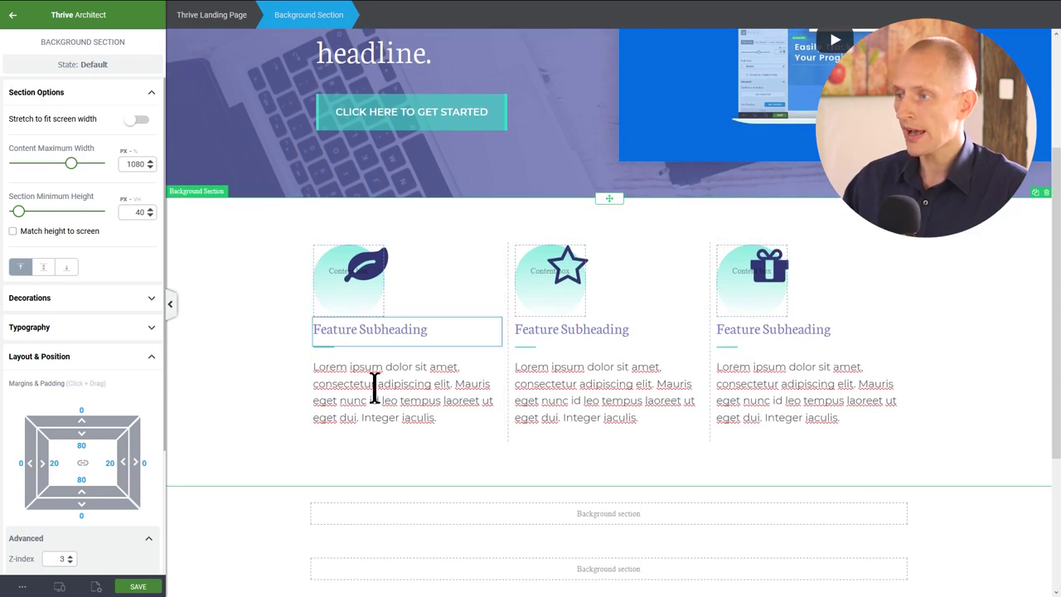
pyautogui.scroll(-1, 975, 333)
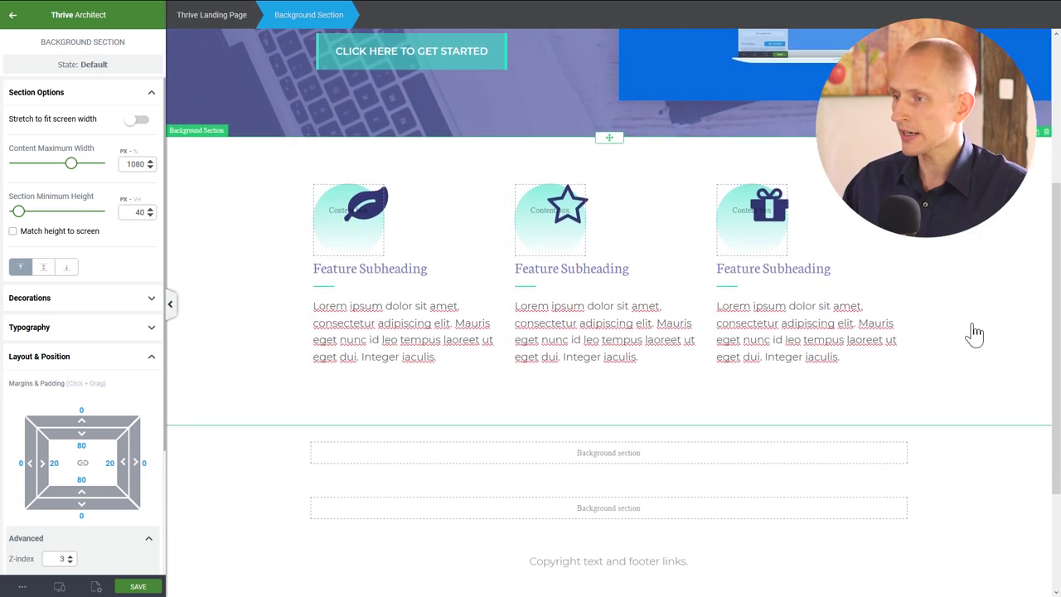
pyautogui.scroll(1, 974, 333)
pyautogui.hotkey('ctrl', 's')
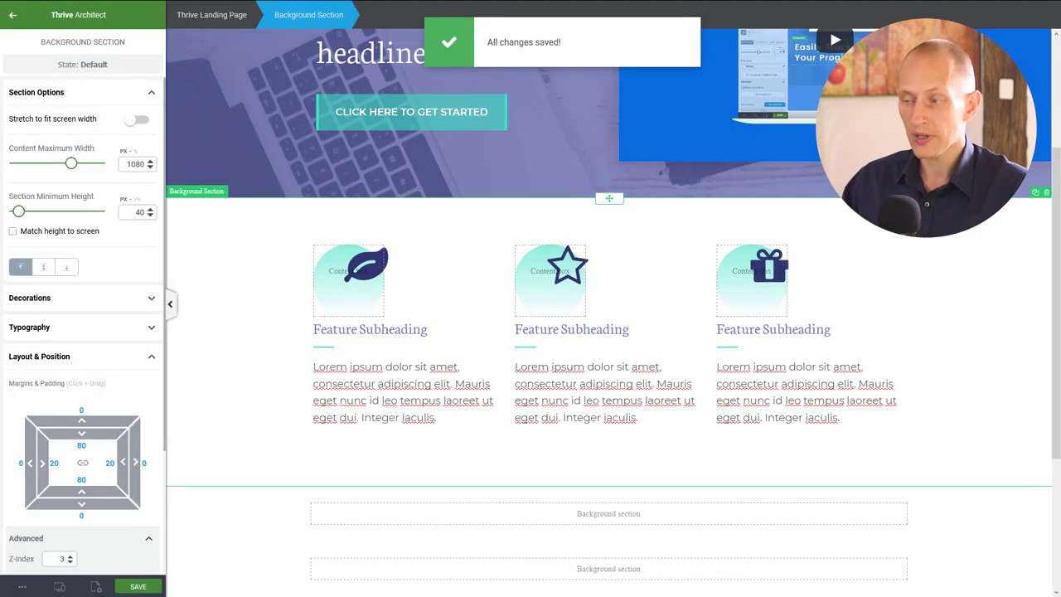
# - Set the top and bottom padding of the empty background section directly below the features to 80
pyautogui.scroll(-2, 765, 395)
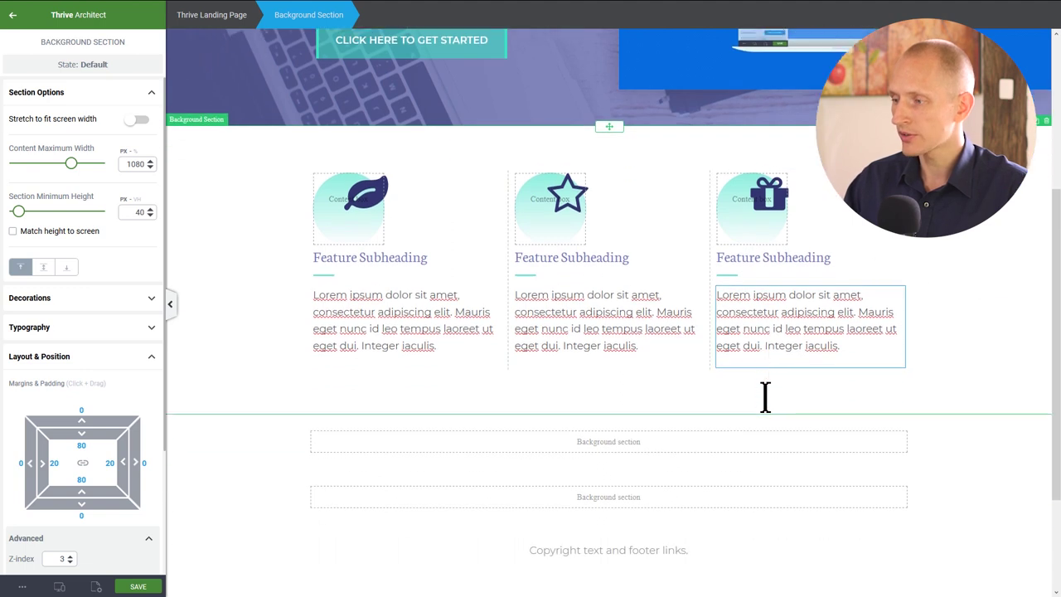
pyautogui.click(259, 395)
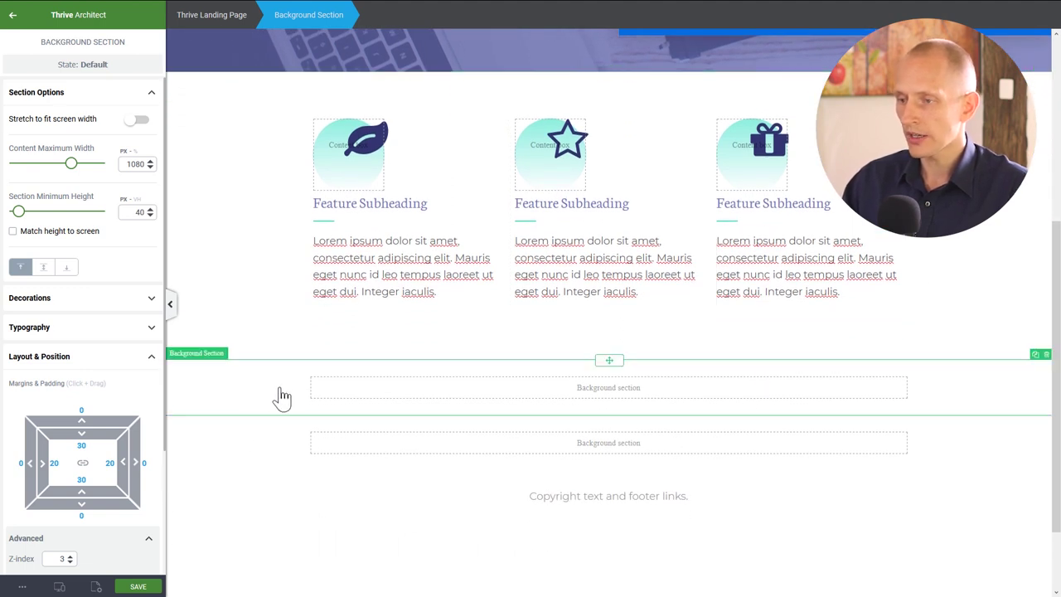
pyautogui.scroll(-1, 240, 410)
pyautogui.click(77, 446)
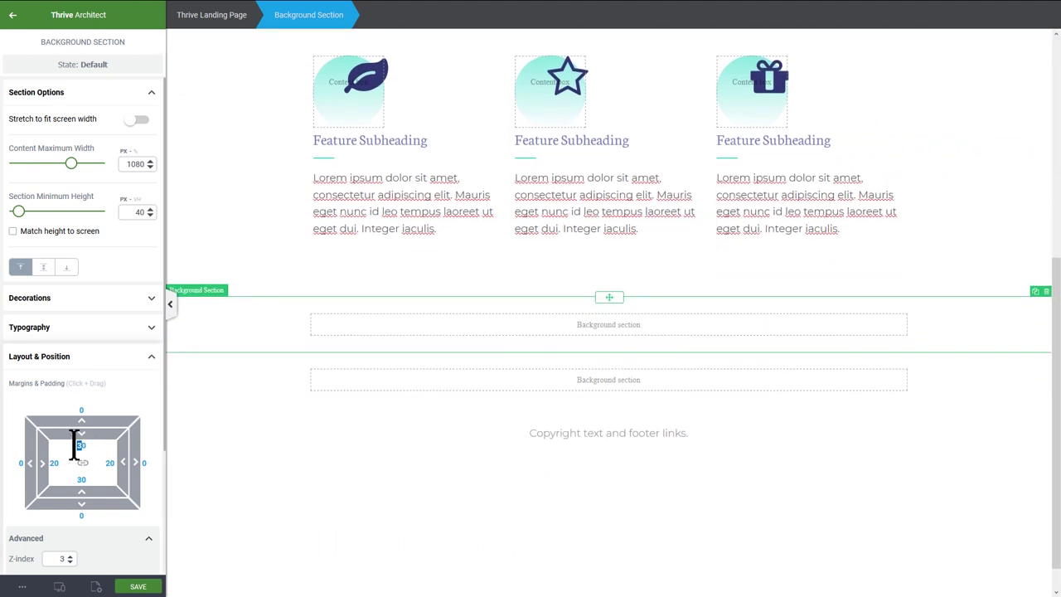
pyautogui.write('80')
pyautogui.click(81, 479)
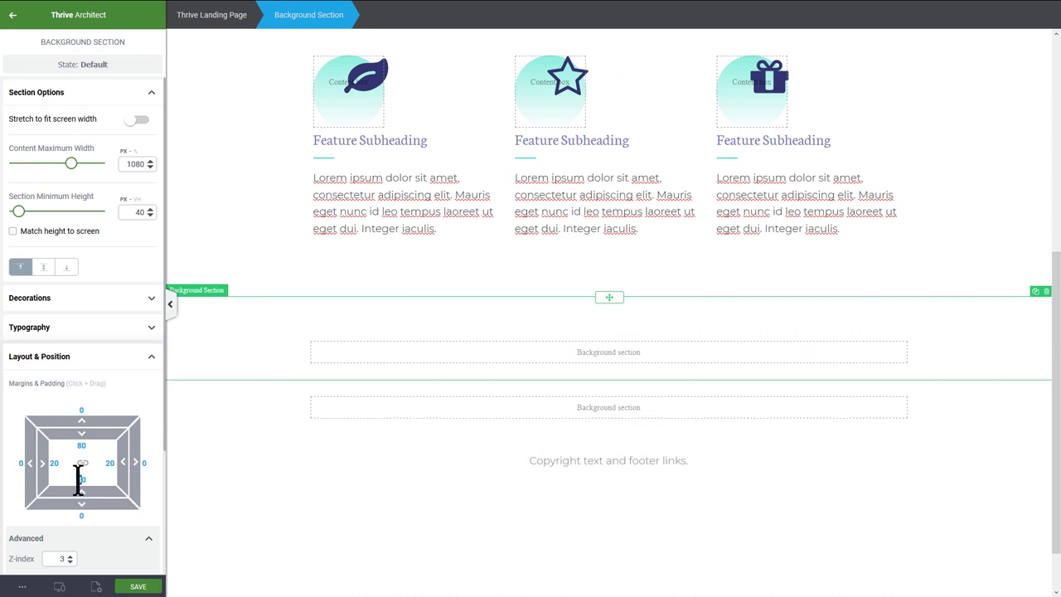
pyautogui.write('80')
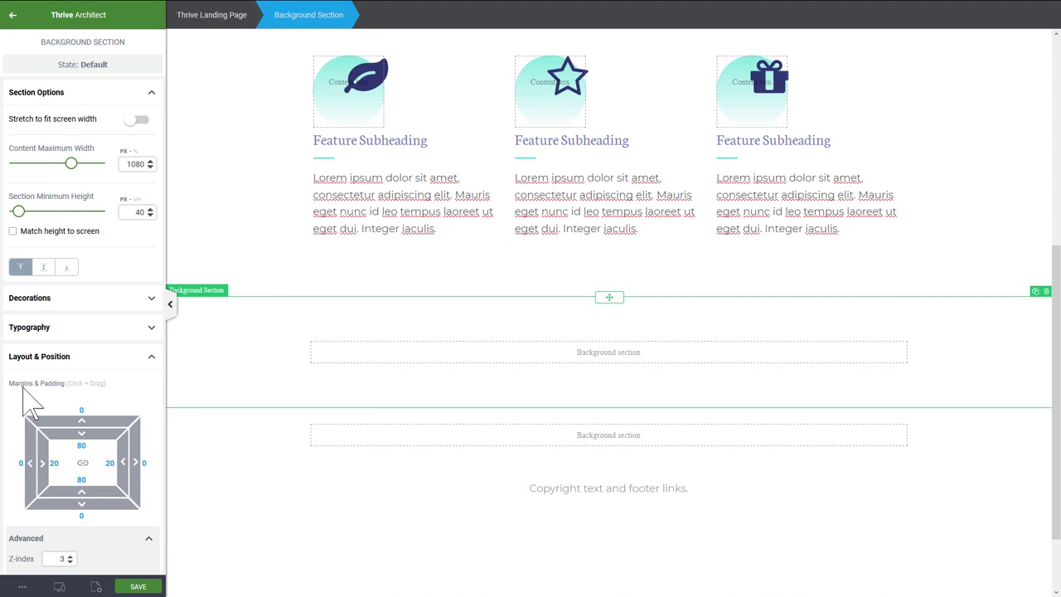
# - Give this background section a solid light lavender background color from the saved color swatches
pyautogui.scroll(-3, 81, 347)
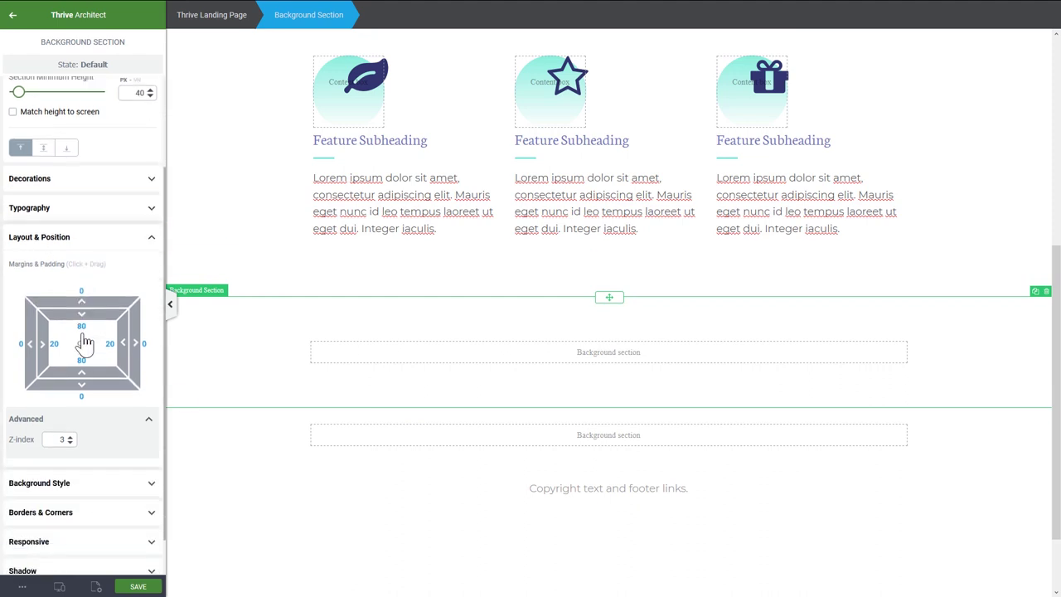
pyautogui.click(66, 483)
pyautogui.scroll(-1, 104, 398)
pyautogui.click(39, 408)
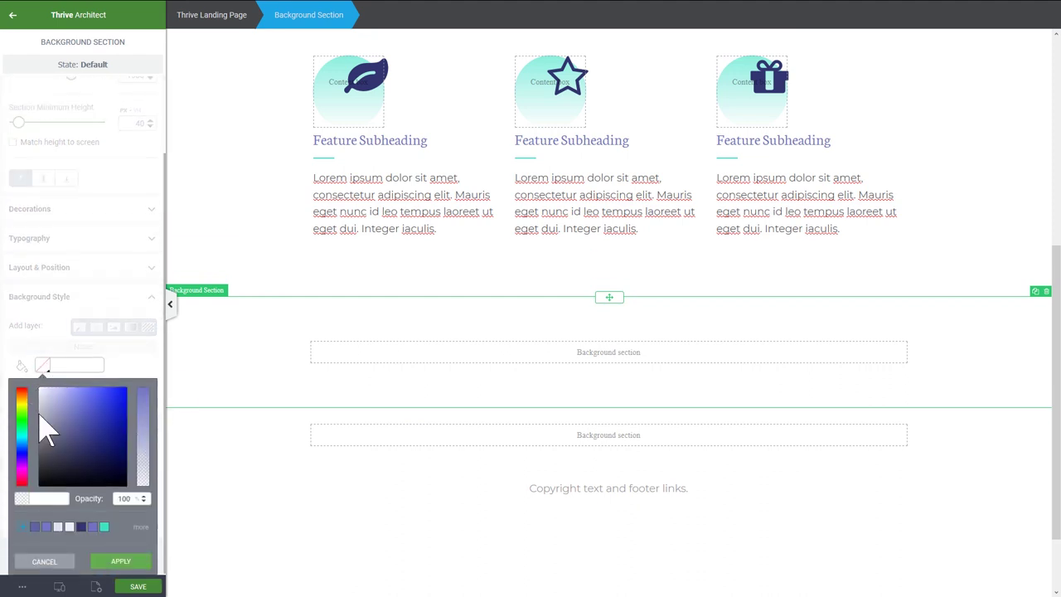
pyautogui.click(70, 526)
pyautogui.click(99, 561)
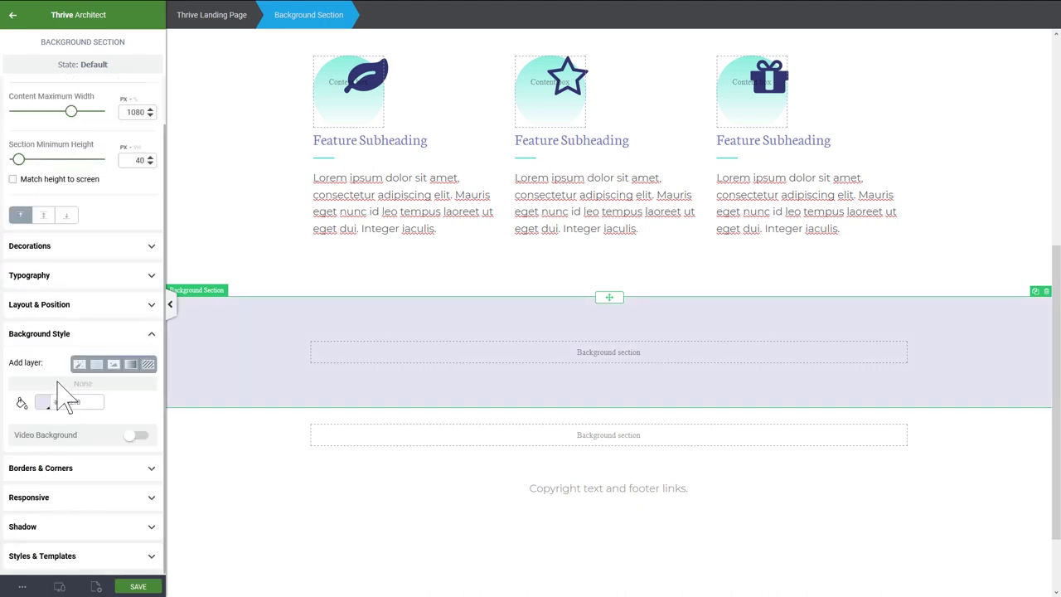
# - Add an image layer using f-section-image_01.jpg from the media library to the lavender background section
pyautogui.click(114, 365)
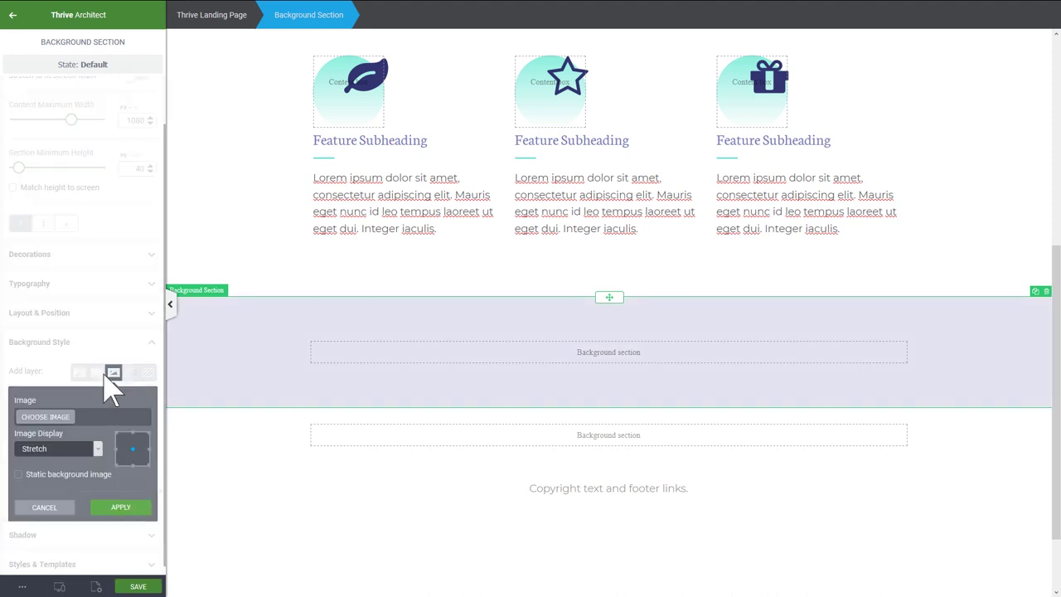
pyautogui.click(43, 417)
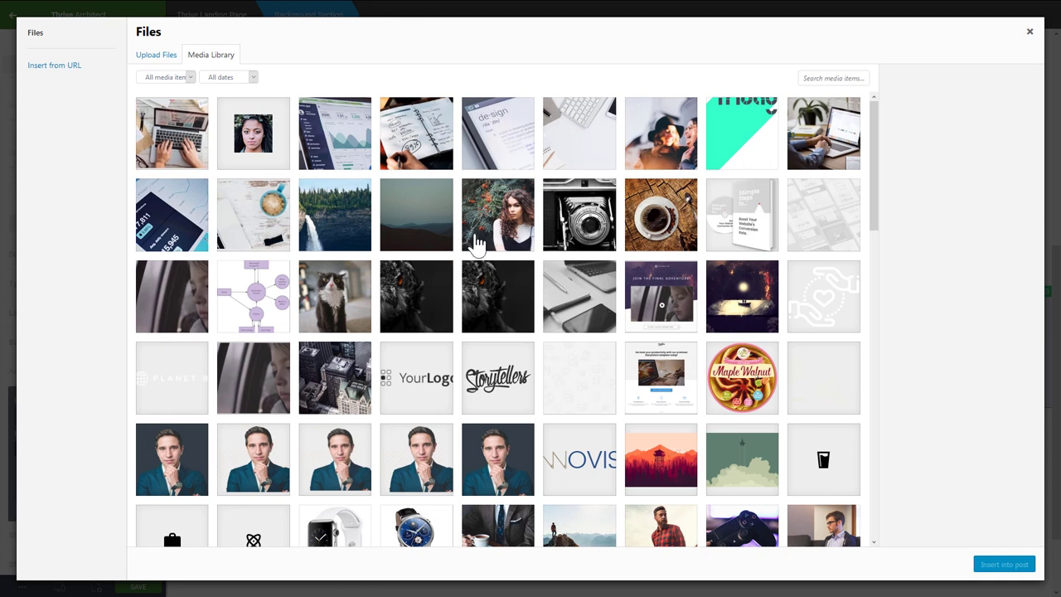
pyautogui.click(815, 141)
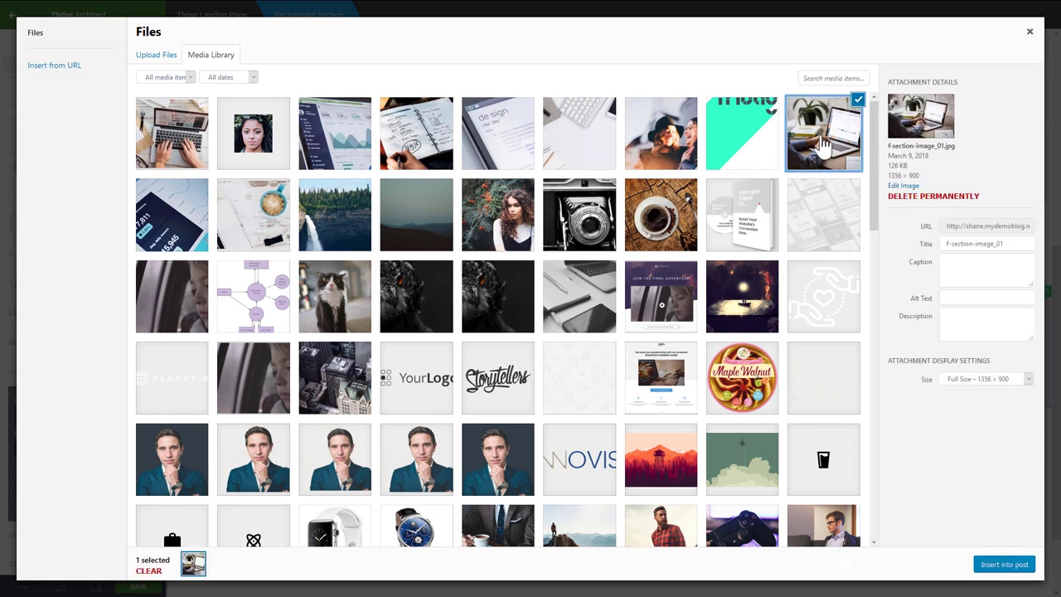
pyautogui.click(1009, 567)
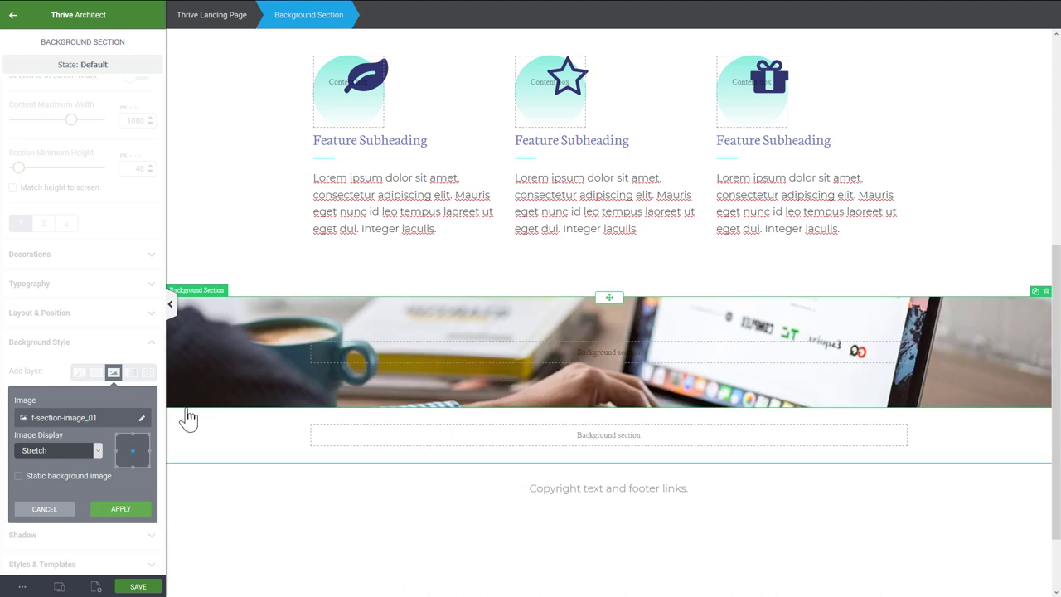
# - Set the section image's display to Default, anchor it at the middle of the right edge, and apply the layer
pyautogui.click(58, 450)
pyautogui.click(43, 480)
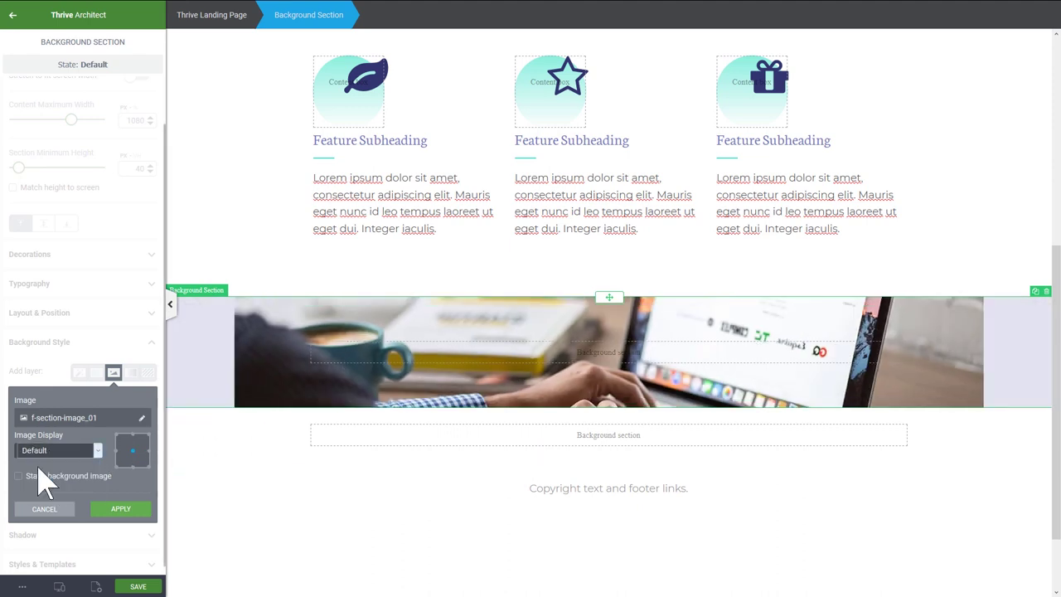
pyautogui.click(149, 451)
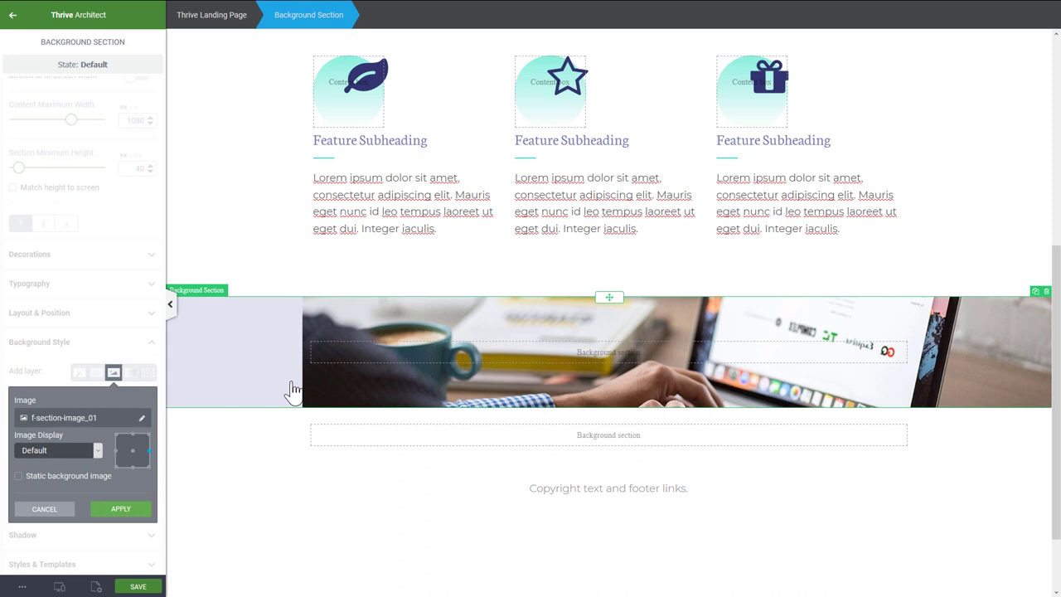
pyautogui.click(103, 509)
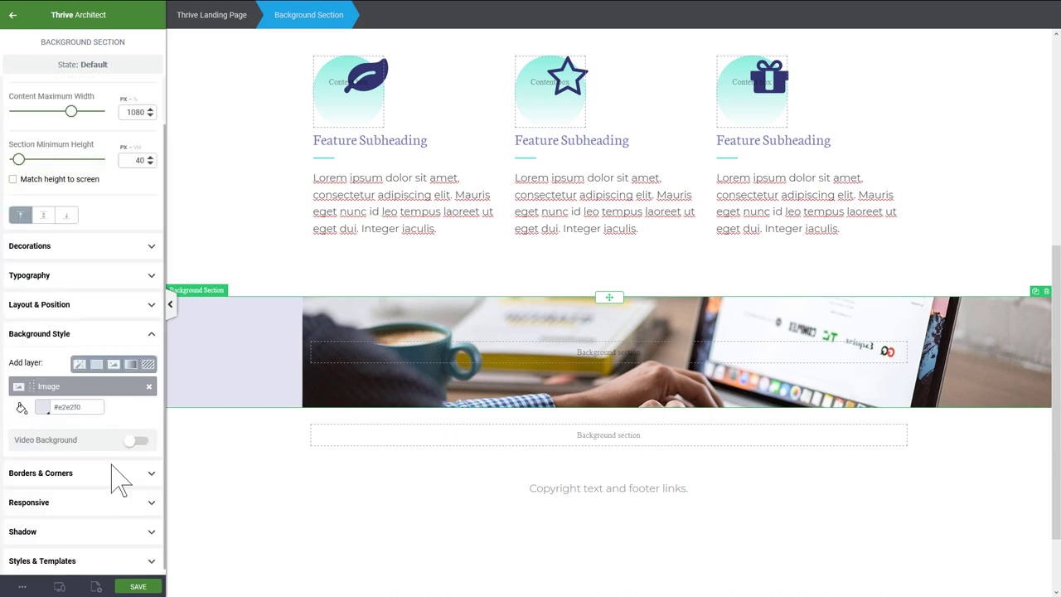
# - Add a linear gradient layer to the section with both end stops colored #ededf7 and the 100% stop's opacity at 0
pyautogui.click(130, 364)
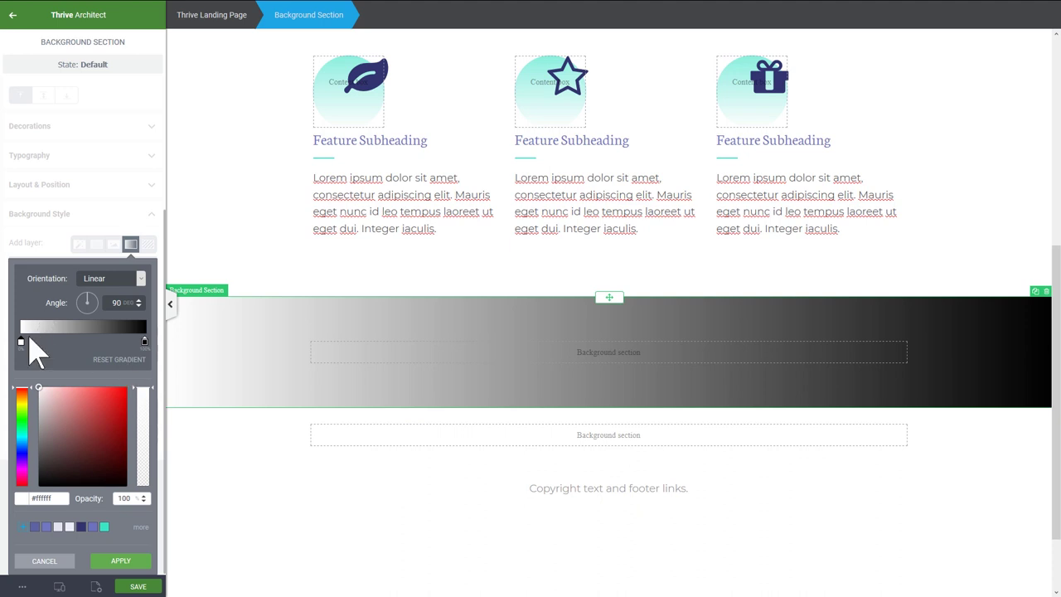
pyautogui.click(69, 526)
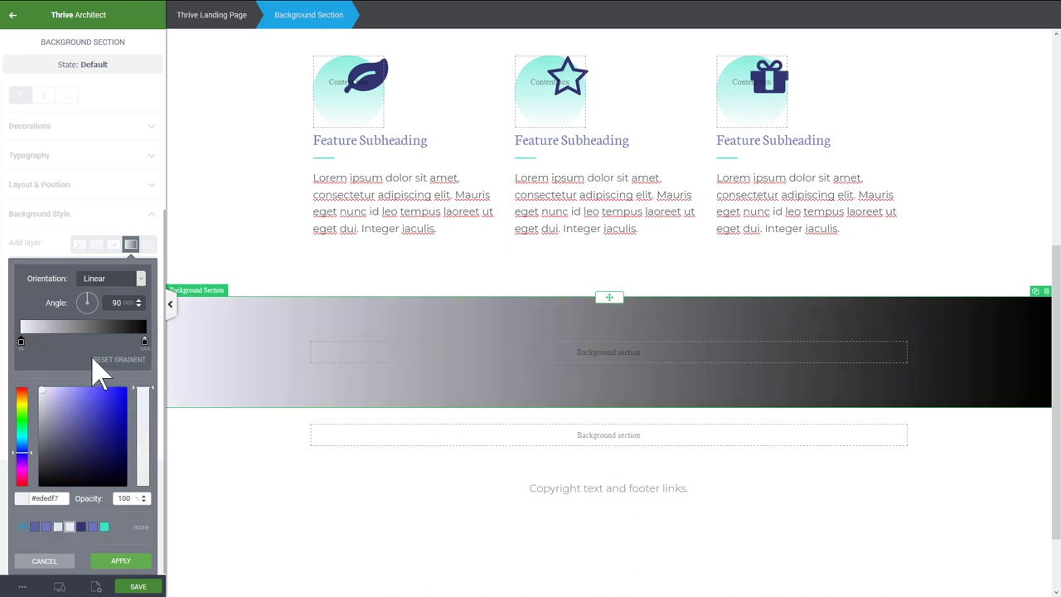
pyautogui.click(144, 340)
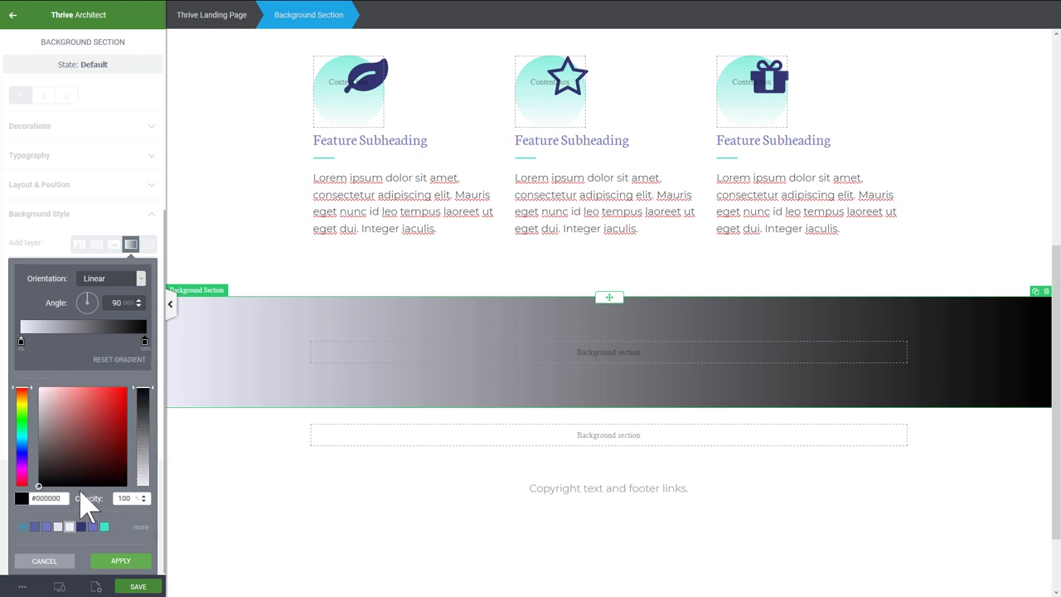
pyautogui.click(70, 527)
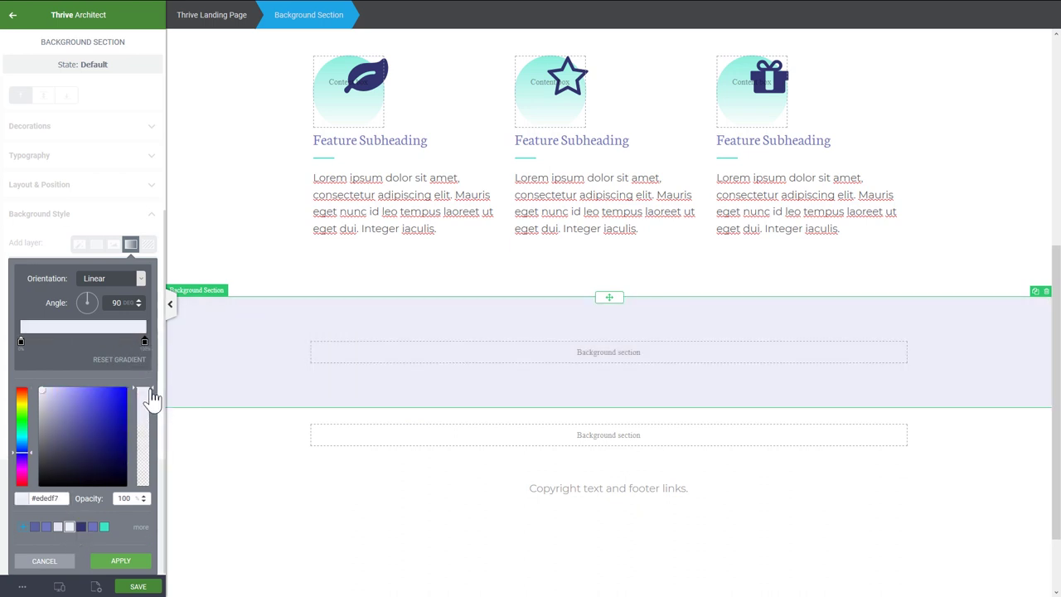
pyautogui.moveTo(149, 398); pyautogui.dragTo(145, 495)
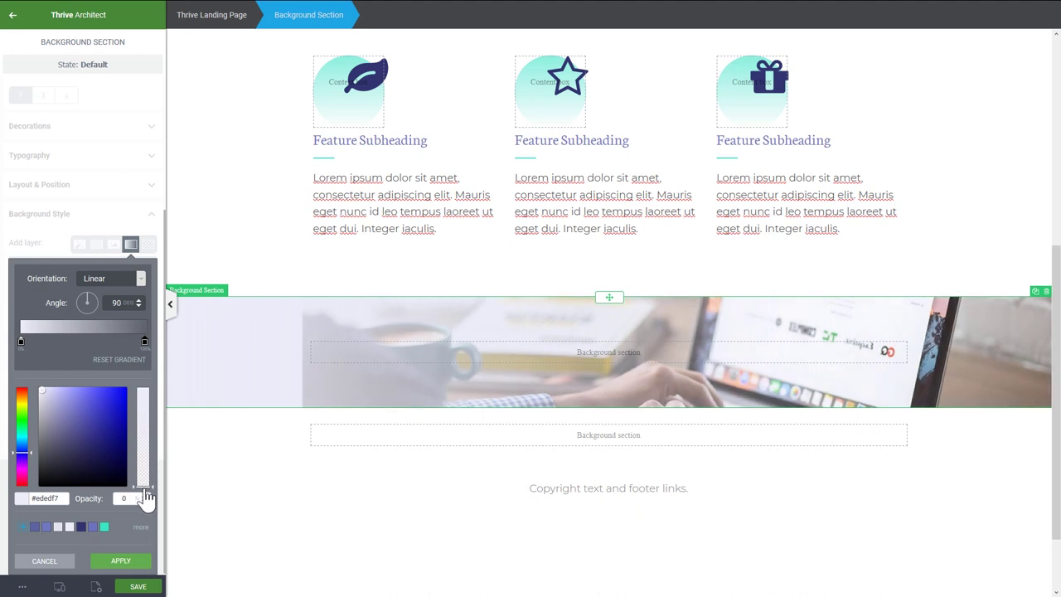
# - Add a fully opaque #ededf7 stop near the middle of the gradient and apply the gradient layer
pyautogui.click(70, 327)
pyautogui.moveTo(69, 341); pyautogui.dragTo(84, 342)
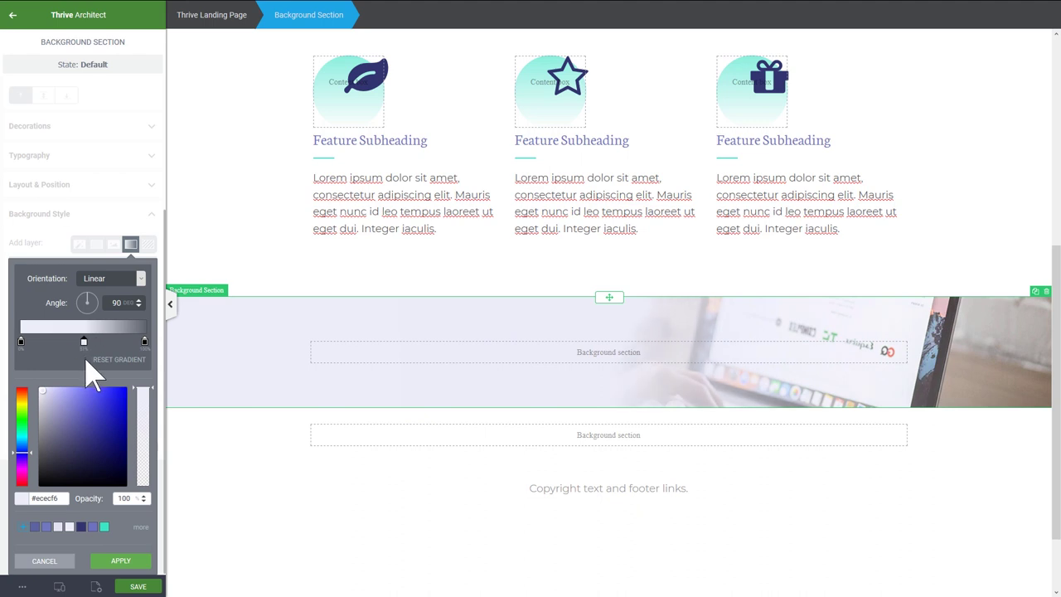
pyautogui.click(70, 526)
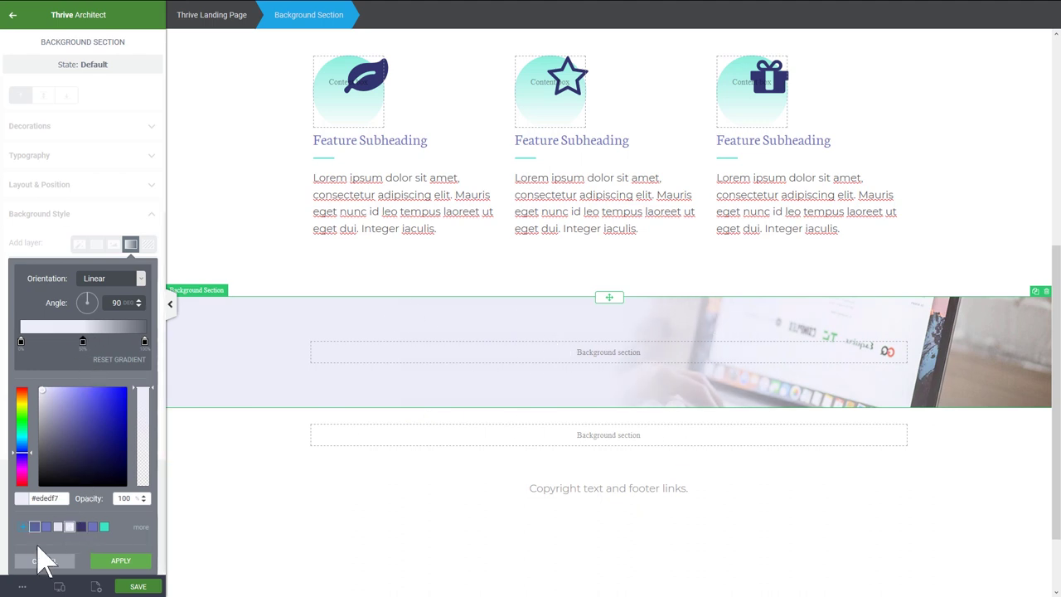
pyautogui.click(143, 567)
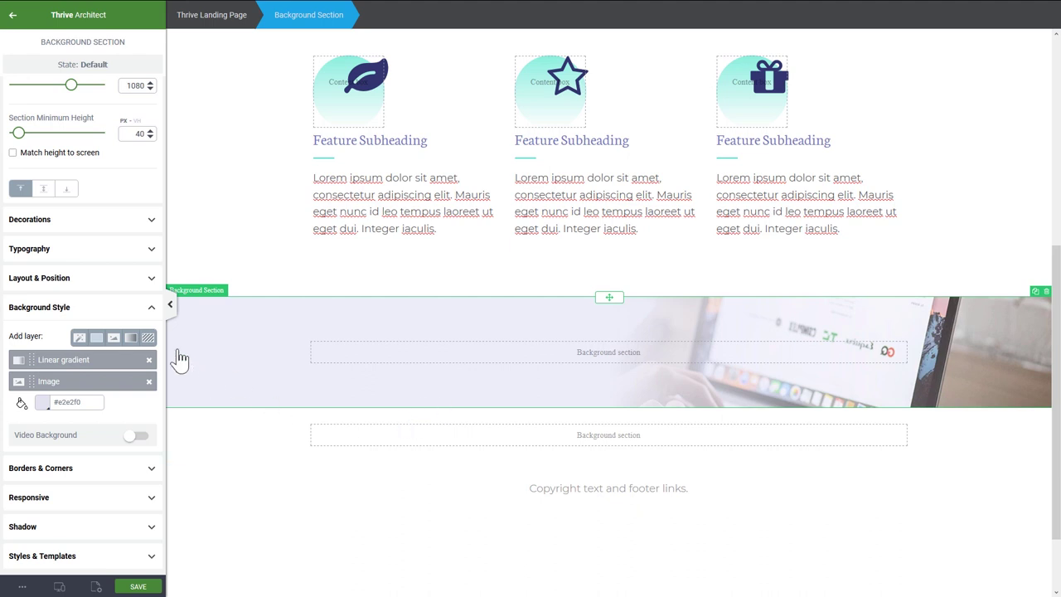
# - Insert a heading in the styled background section reading "This is a feature/benefit highlight section."
pyautogui.click(13, 25)
pyautogui.moveTo(107, 135); pyautogui.dragTo(500, 379)
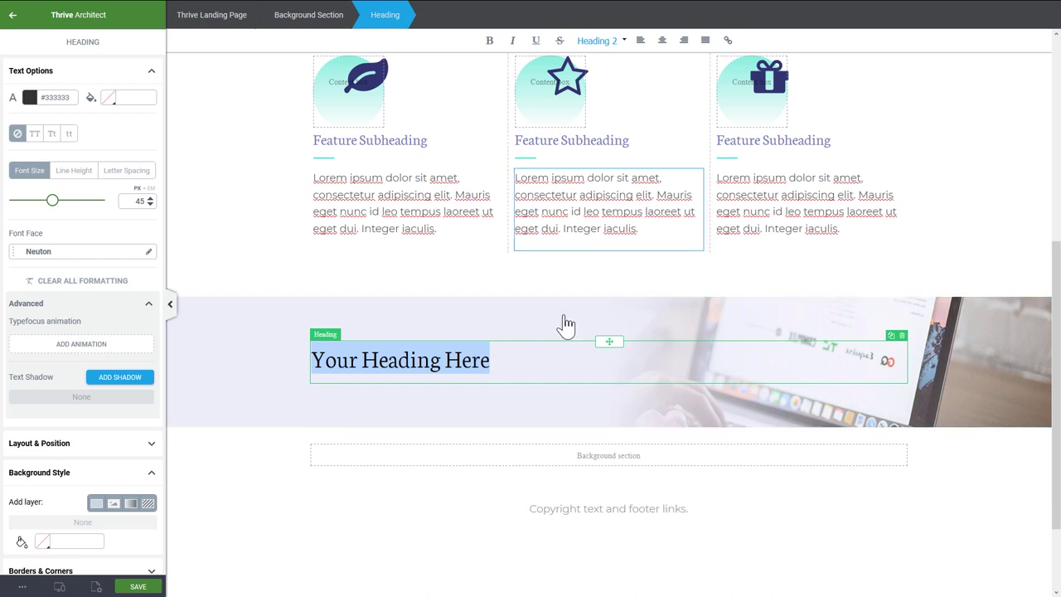
pyautogui.write('T')
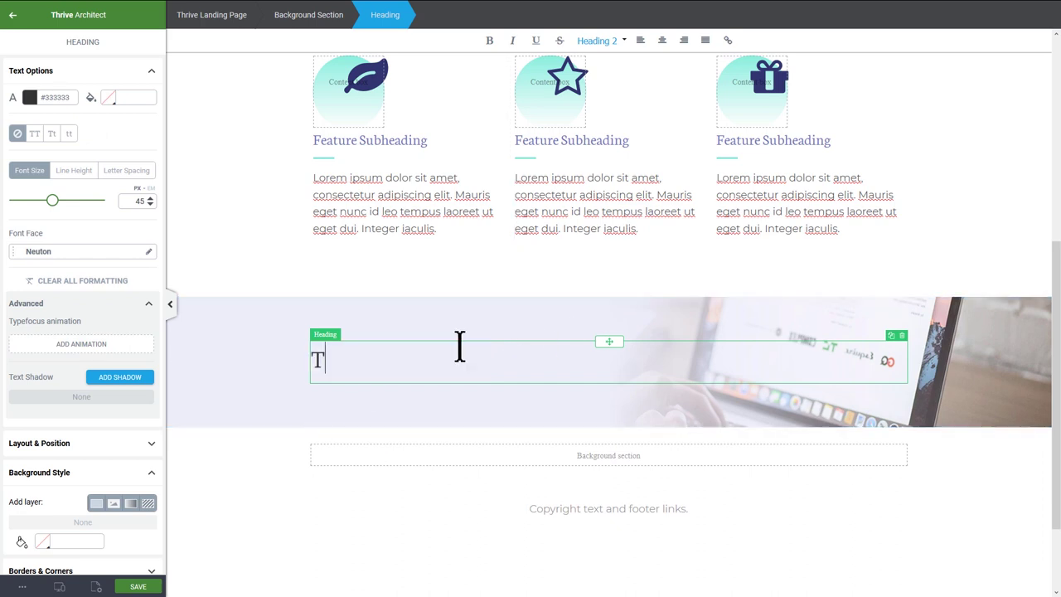
pyautogui.write('his is a feature')
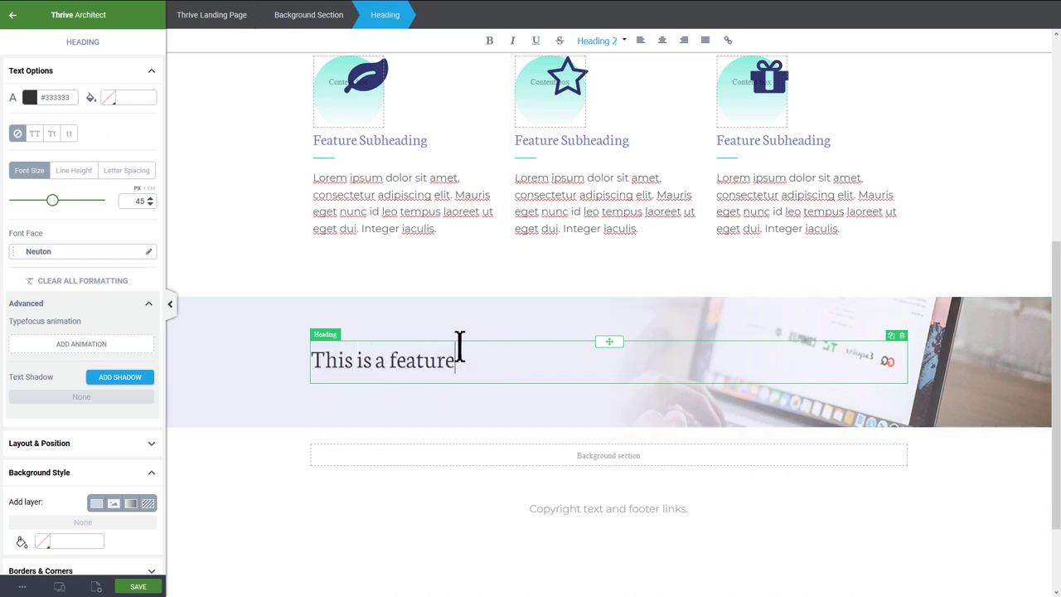
pyautogui.write('/benef')
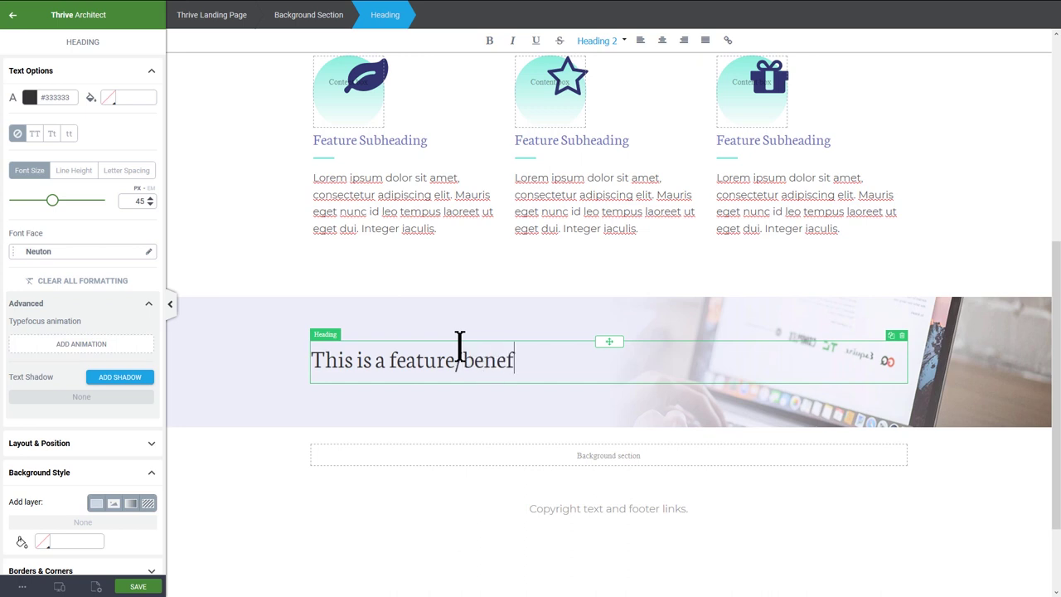
pyautogui.write('it highligh')
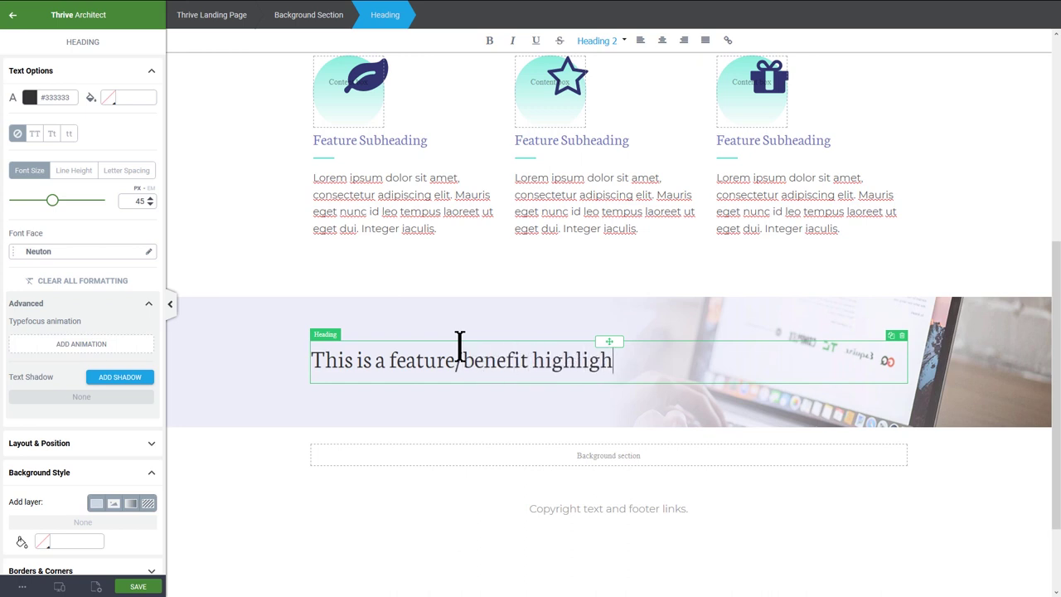
pyautogui.write('t section.')
# - Place a content box to the right of the highlight section's heading so the two form columns
pyautogui.click(267, 484)
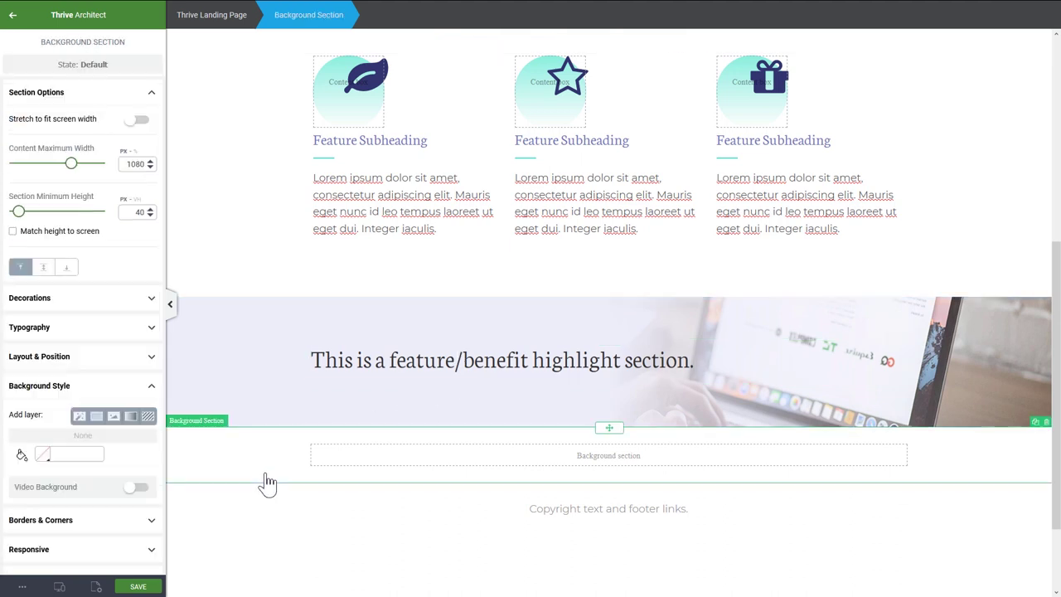
pyautogui.click(13, 16)
pyautogui.moveTo(37, 280); pyautogui.dragTo(819, 366)
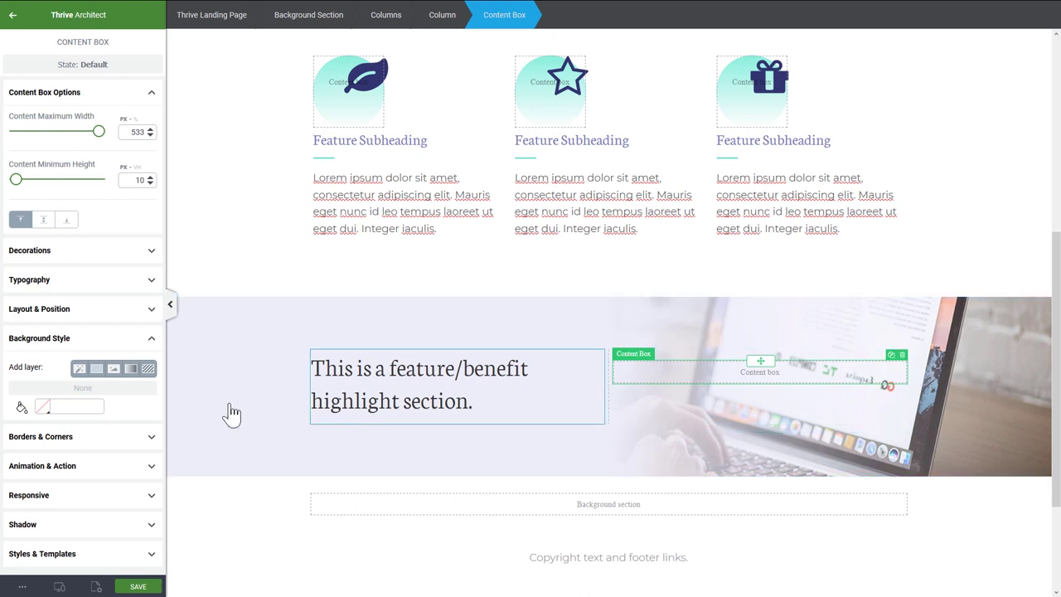
# - Give the new content box the background image benefits_01.jpg with Stretch display and set its minimum height to 357 px
pyautogui.click(114, 368)
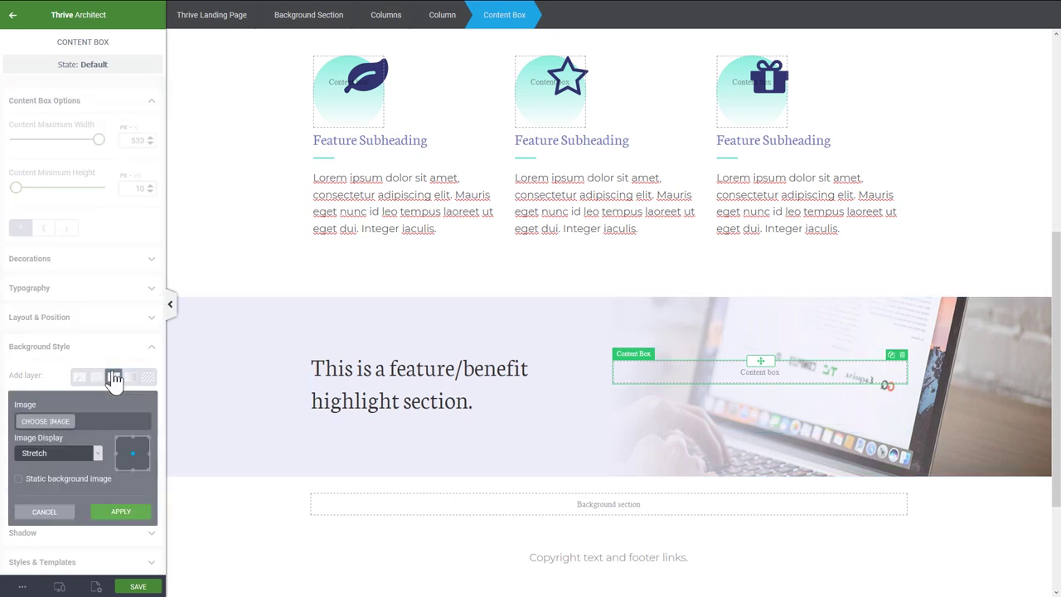
pyautogui.click(45, 421)
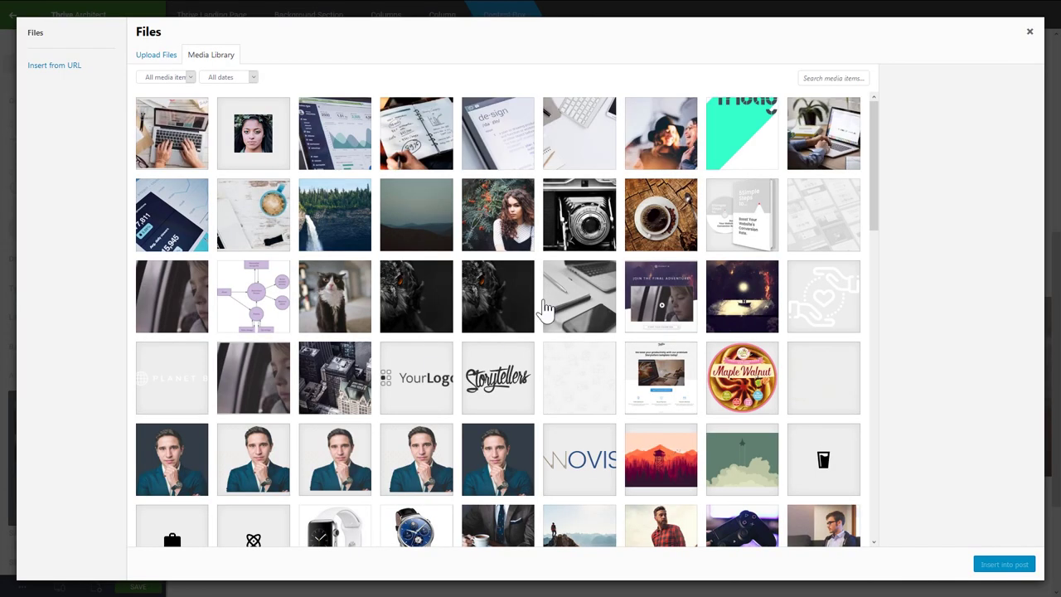
pyautogui.click(177, 224)
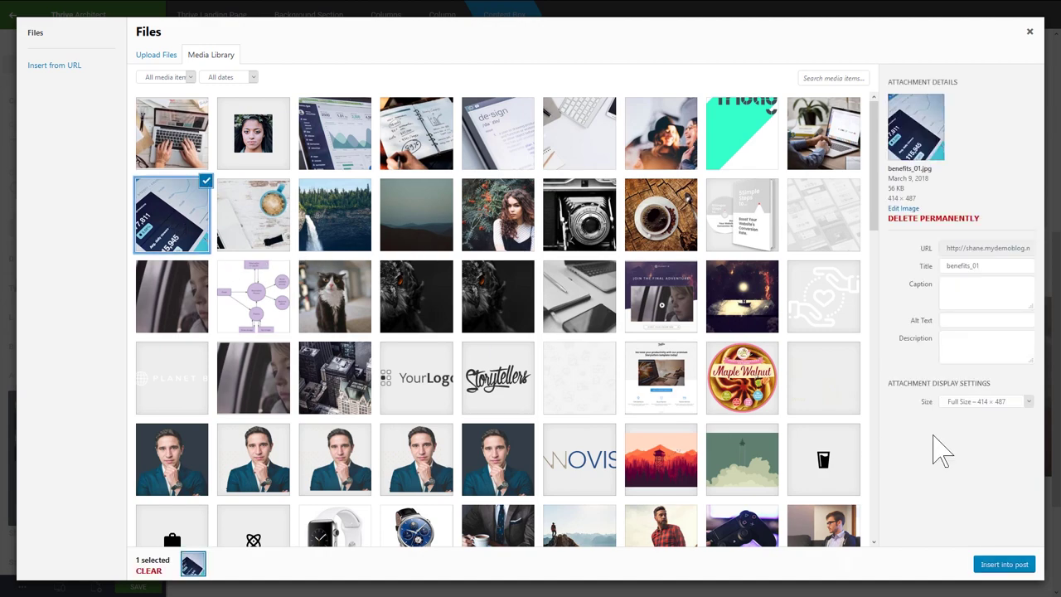
pyautogui.click(989, 564)
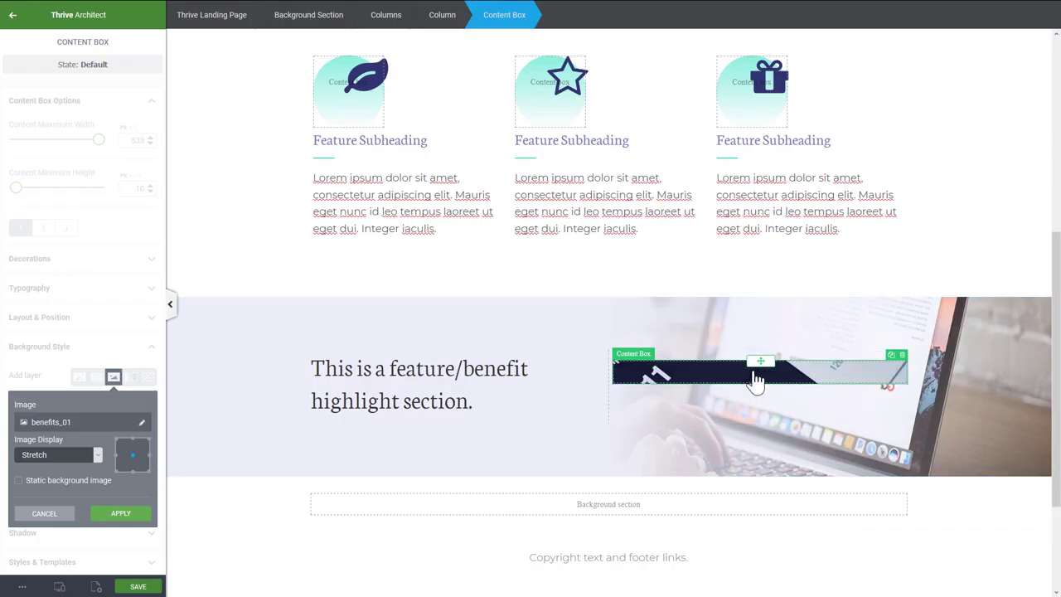
pyautogui.click(121, 513)
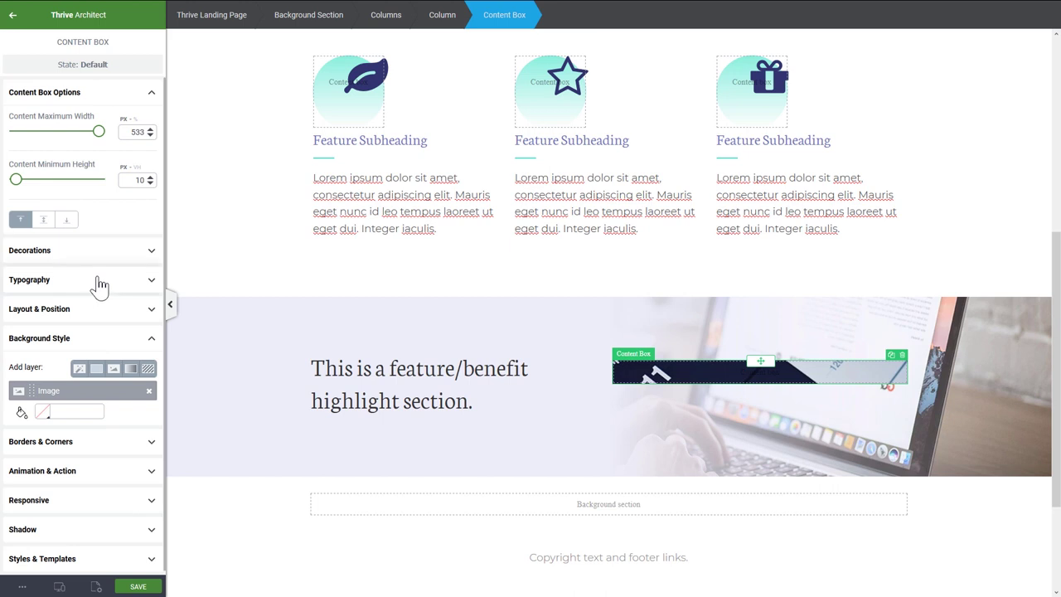
pyautogui.moveTo(16, 180)
pyautogui.mouseDown()
pyautogui.moveTo(50, 181)
pyautogui.moveTo(36, 180)
pyautogui.mouseUp()
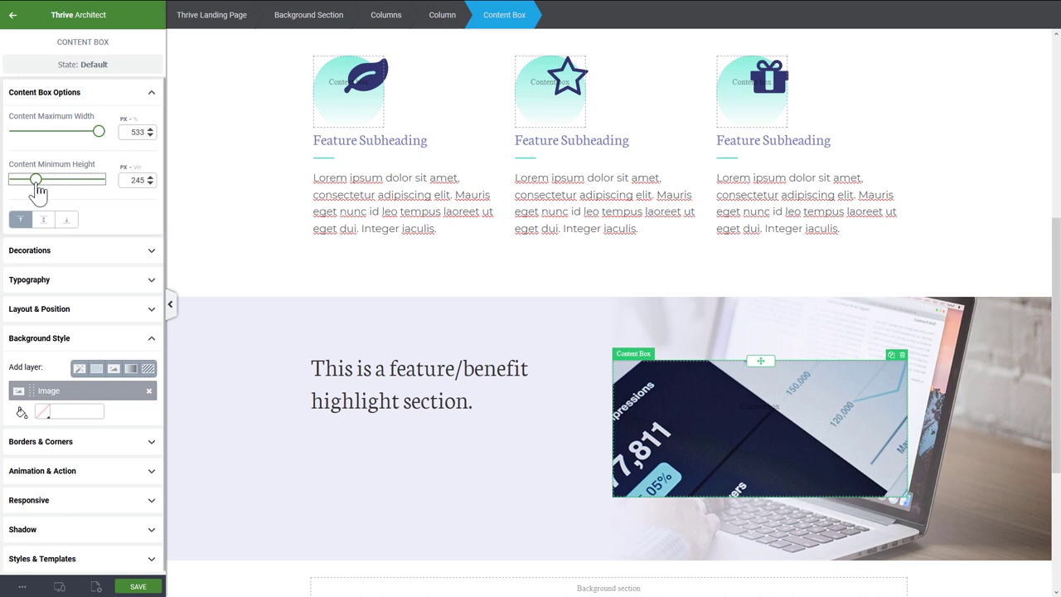
pyautogui.moveTo(37, 180); pyautogui.dragTo(46, 184)
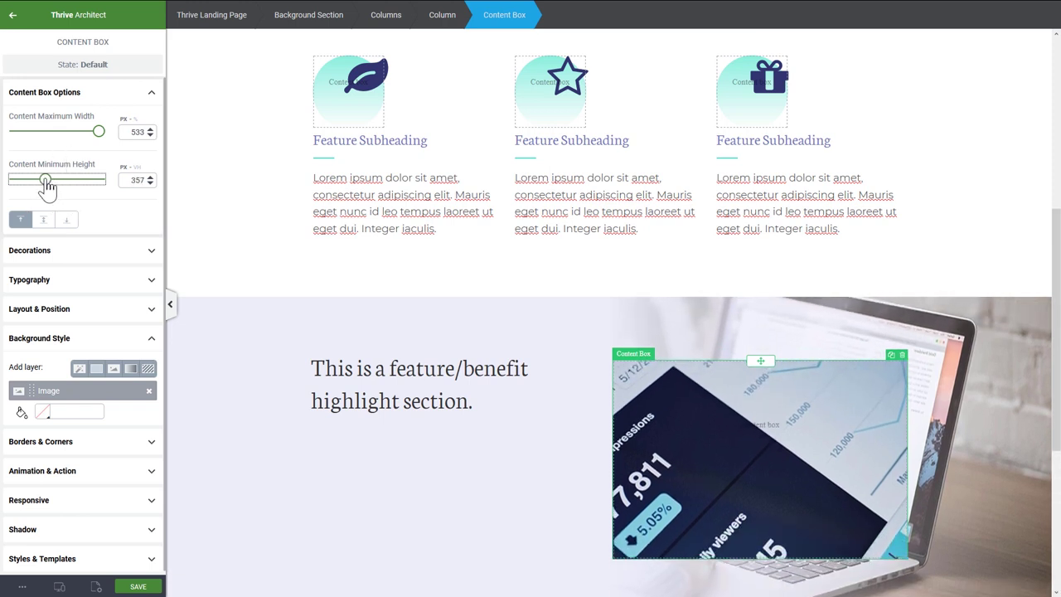
# - Anchor the content box's background image to its bottom-left corner after trying other anchor positions, and apply the change
pyautogui.click(73, 393)
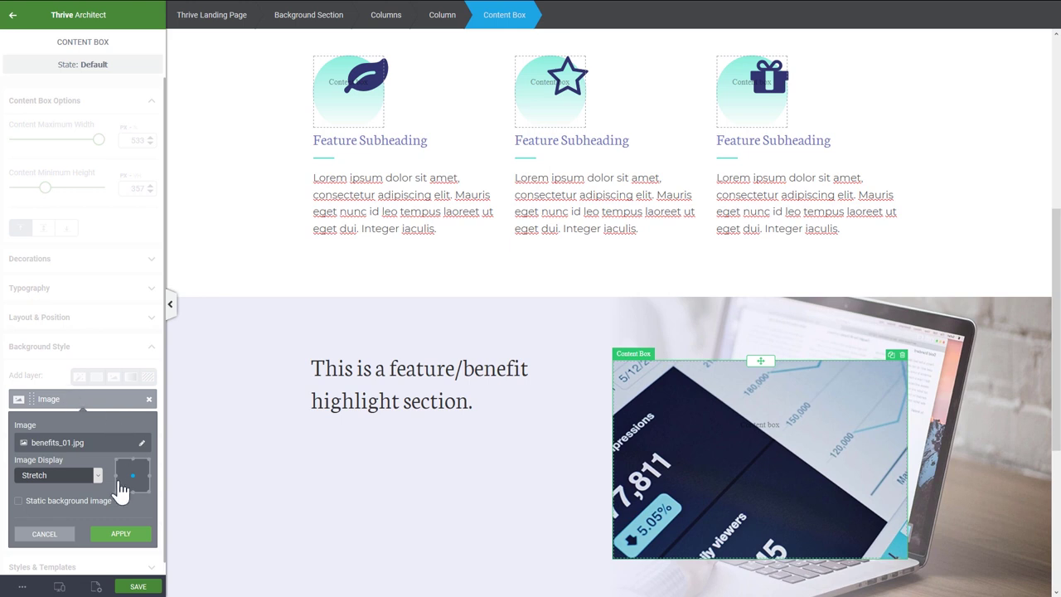
pyautogui.click(119, 469)
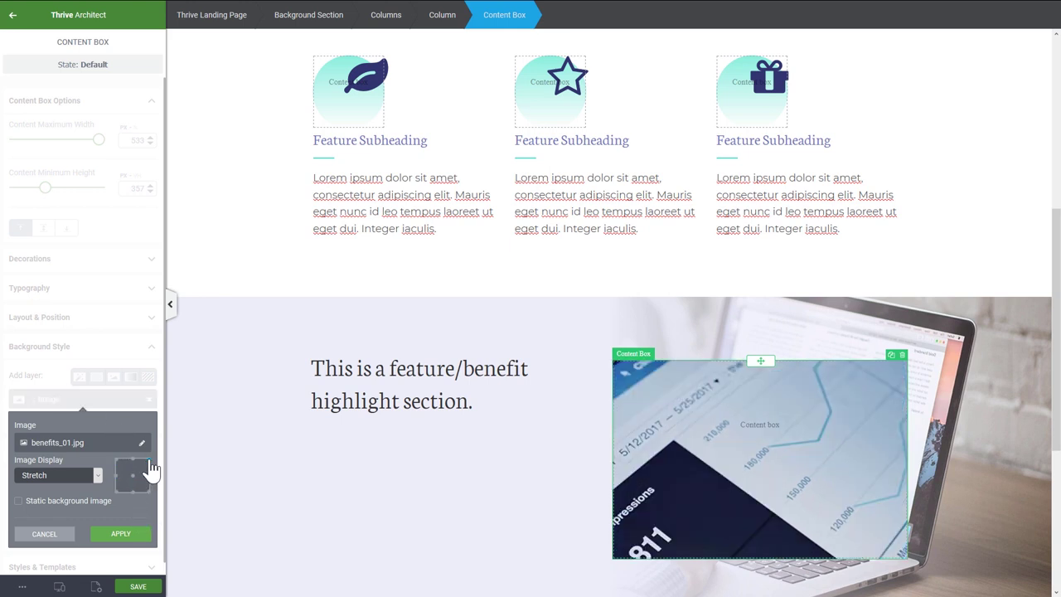
pyautogui.click(149, 461)
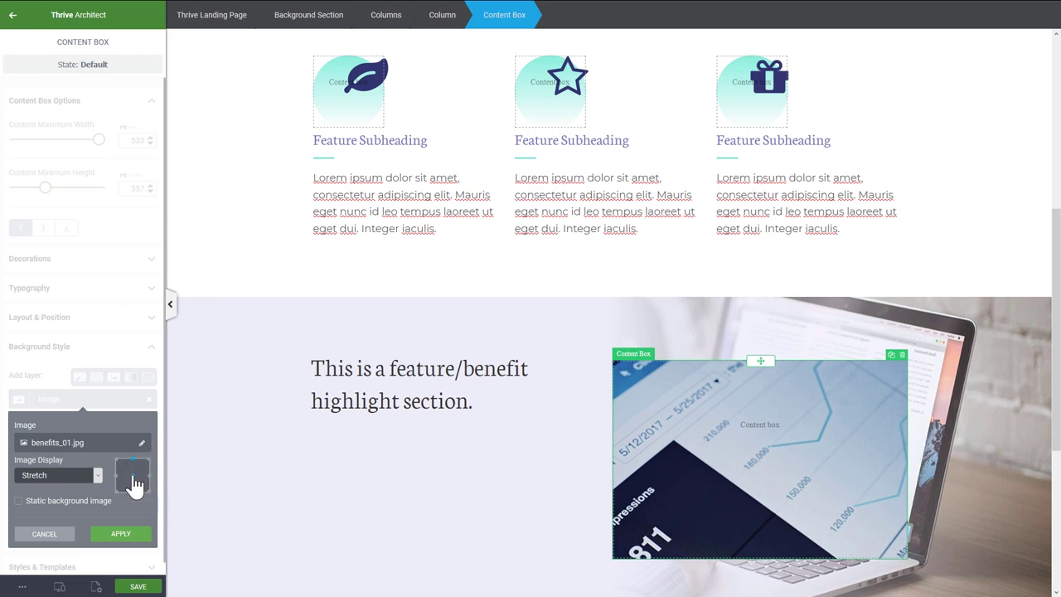
pyautogui.click(132, 475)
pyautogui.click(133, 490)
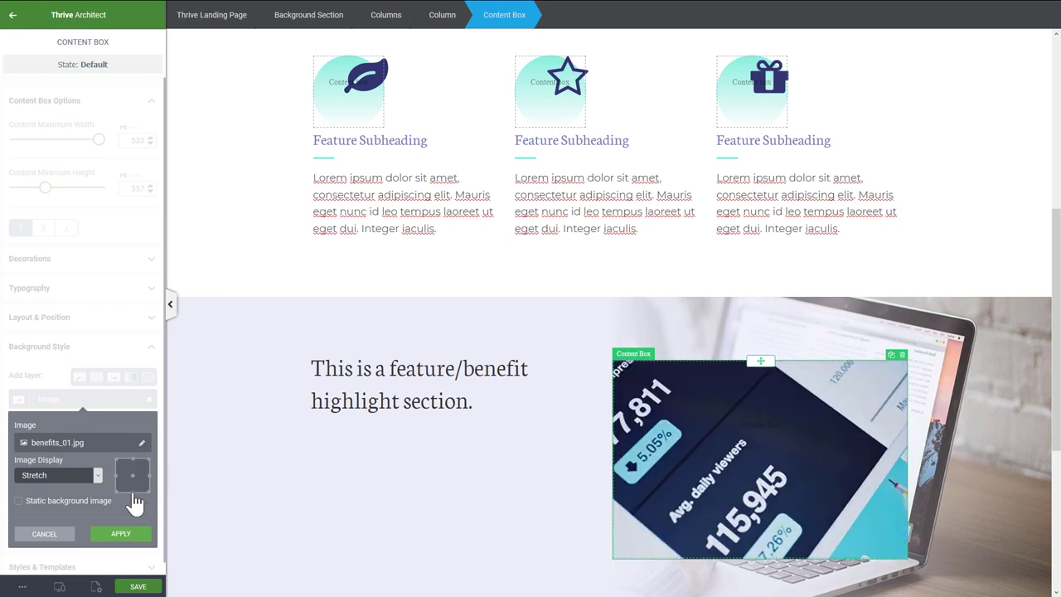
pyautogui.click(117, 491)
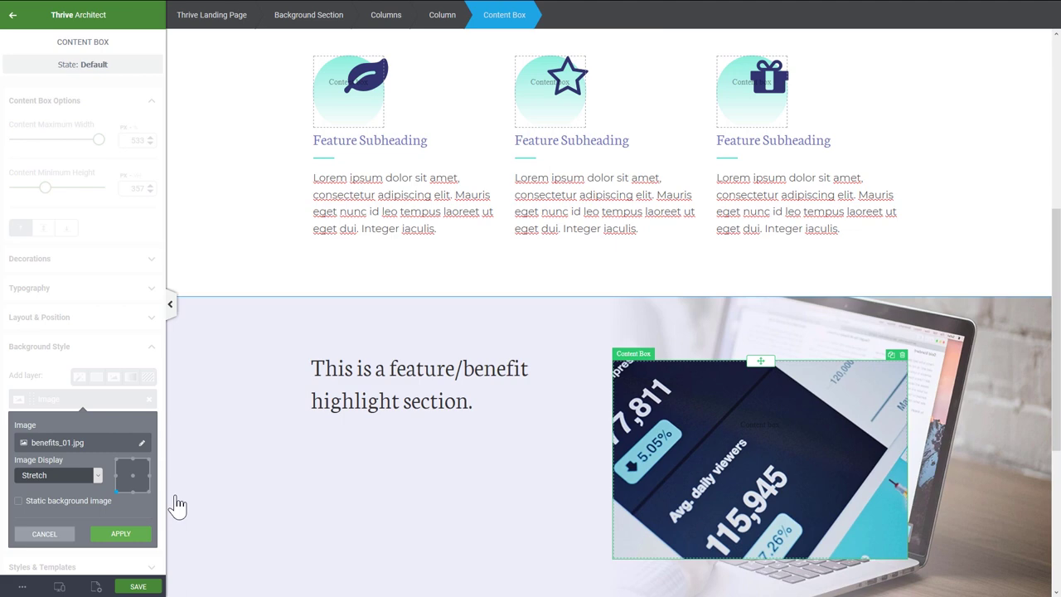
pyautogui.click(116, 534)
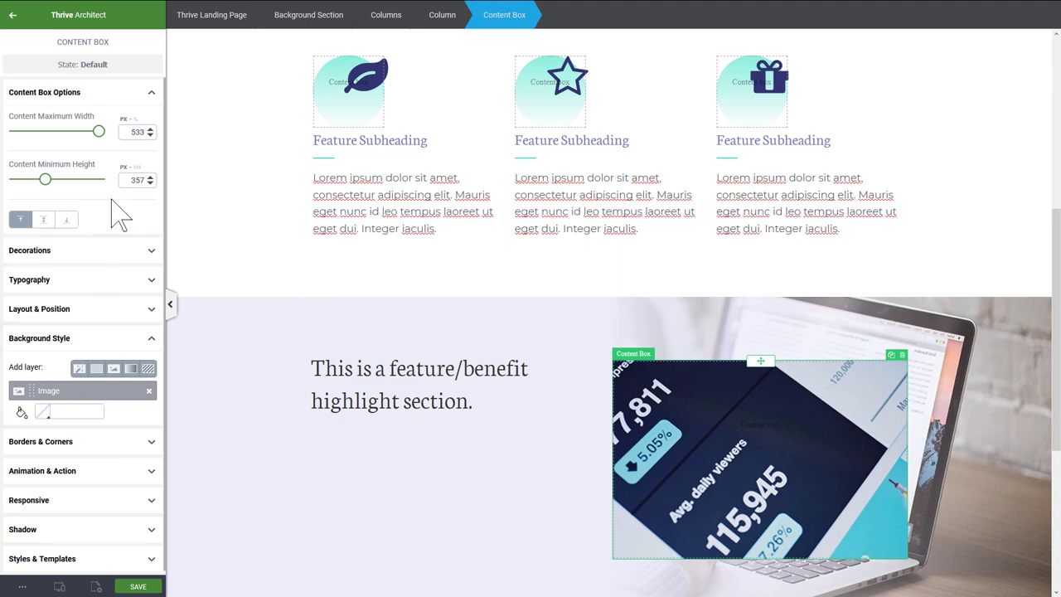
# - Set the minimum height of the highlight section's image-filled content box to 400 px
pyautogui.write('400')
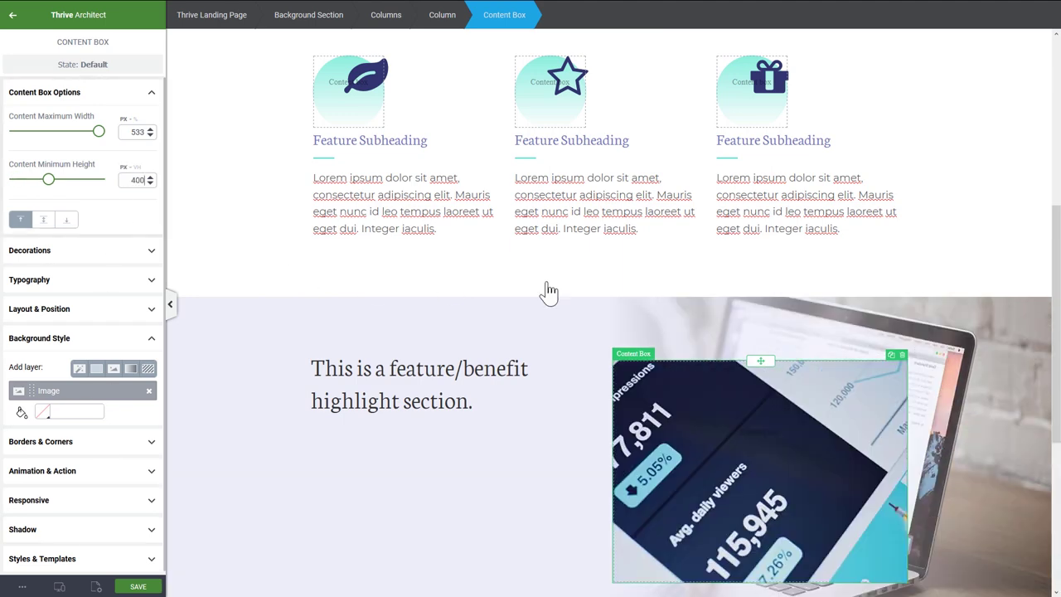
pyautogui.scroll(-3, 907, 332)
pyautogui.scroll(1, 954, 309)
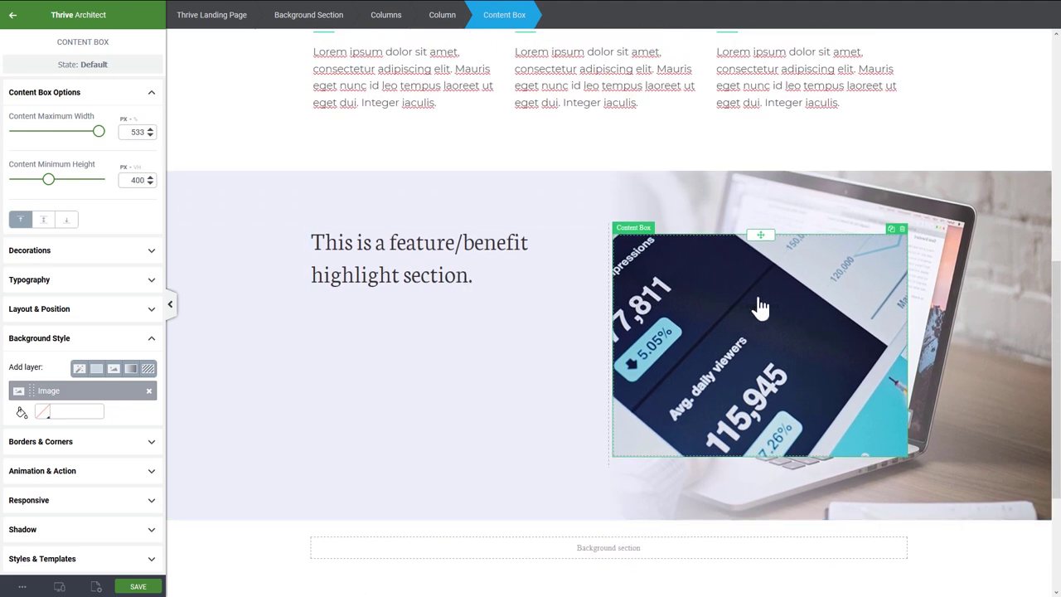
pyautogui.scroll(-1, 706, 373)
pyautogui.scroll(1, 692, 342)
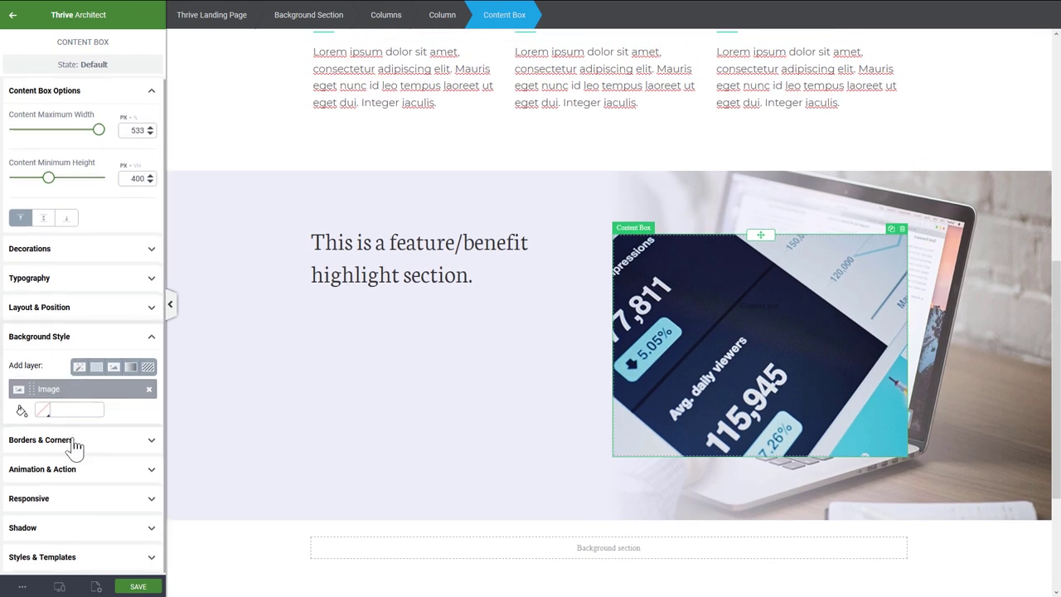
# - Add a drop shadow to the image content box with a 270° angle, 2 px distance and 34 px blur
pyautogui.click(50, 529)
pyautogui.click(145, 485)
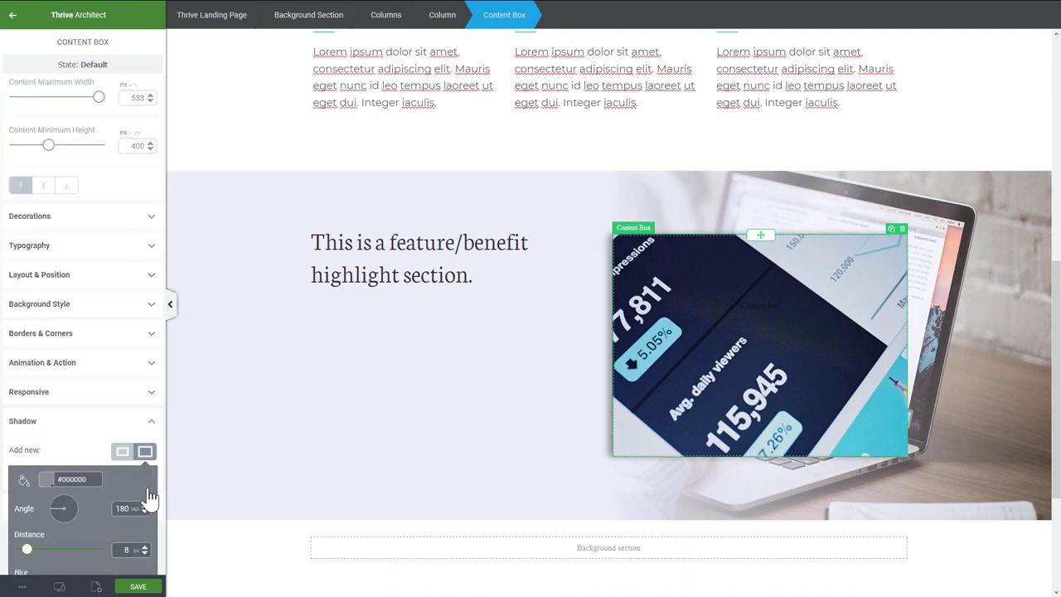
pyautogui.doubleClick(116, 399)
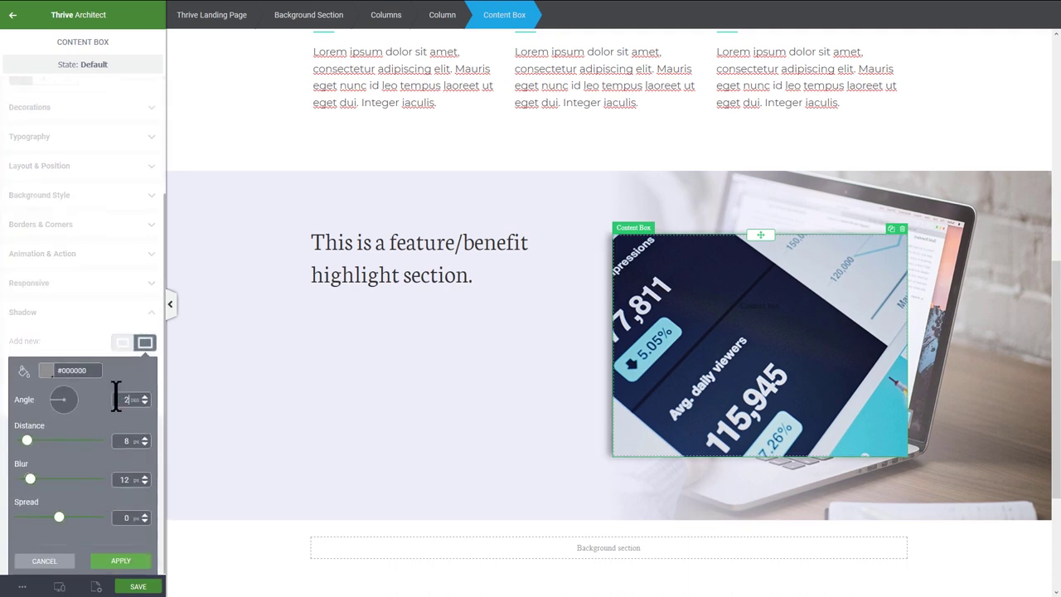
pyautogui.click(124, 441)
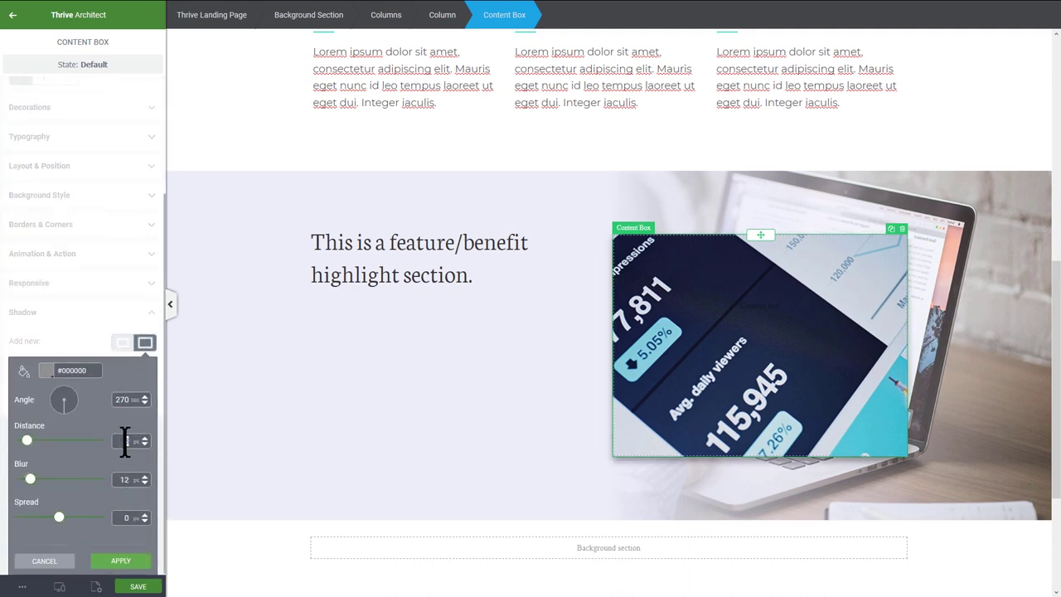
pyautogui.write('2')
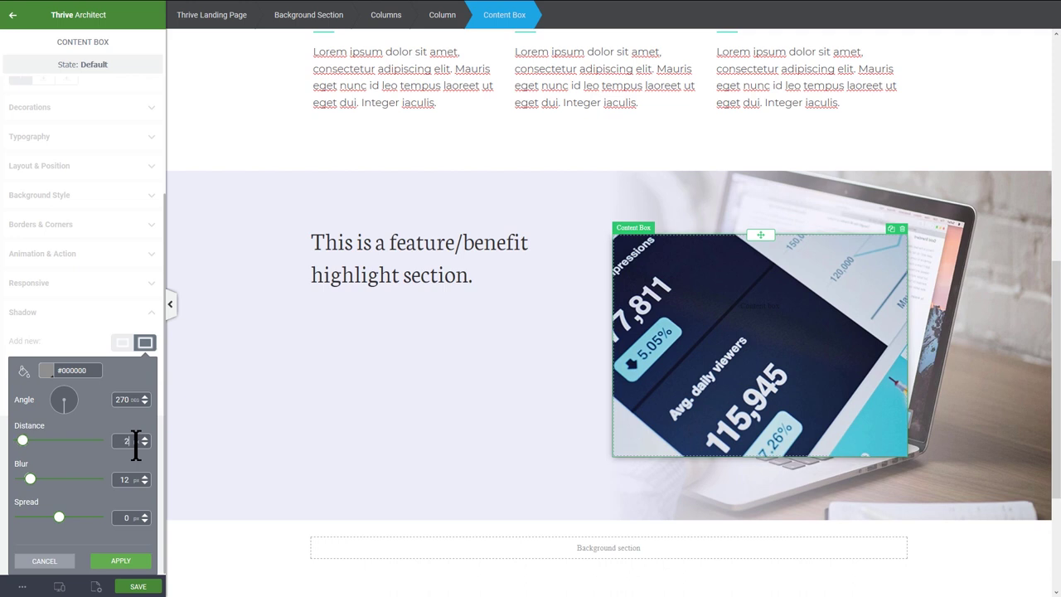
pyautogui.moveTo(36, 484); pyautogui.dragTo(45, 489)
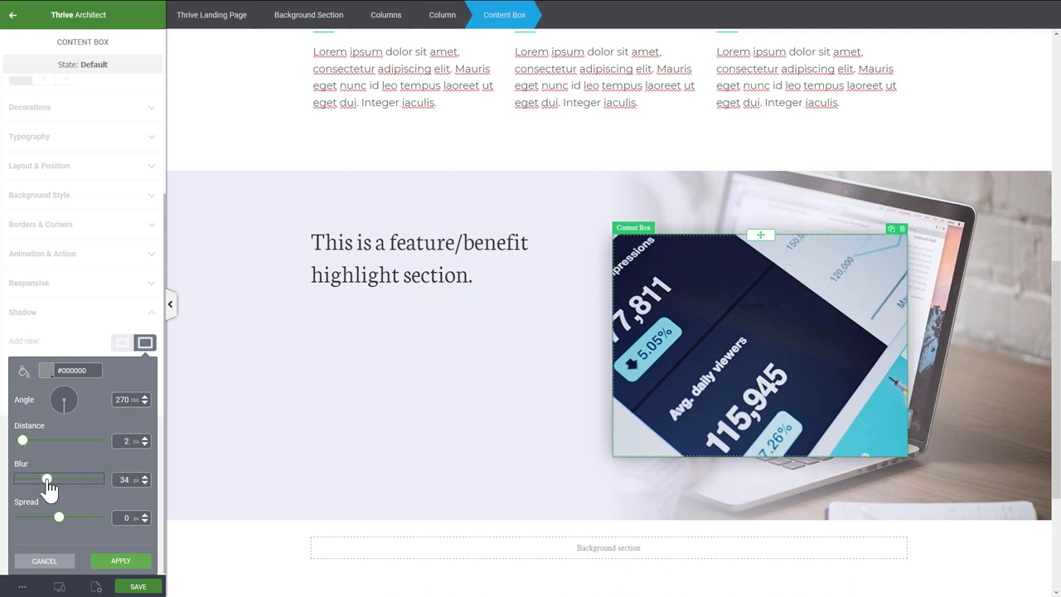
# - Lower the drop shadow colour's opacity to 20% and apply the shadow
pyautogui.click(46, 371)
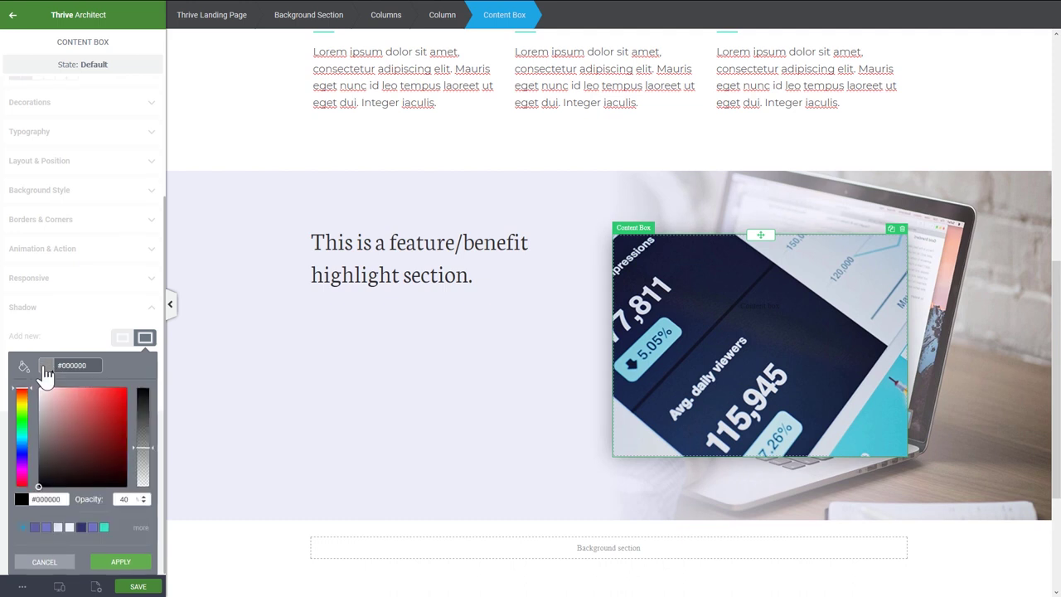
pyautogui.doubleClick(123, 498)
pyautogui.write('20')
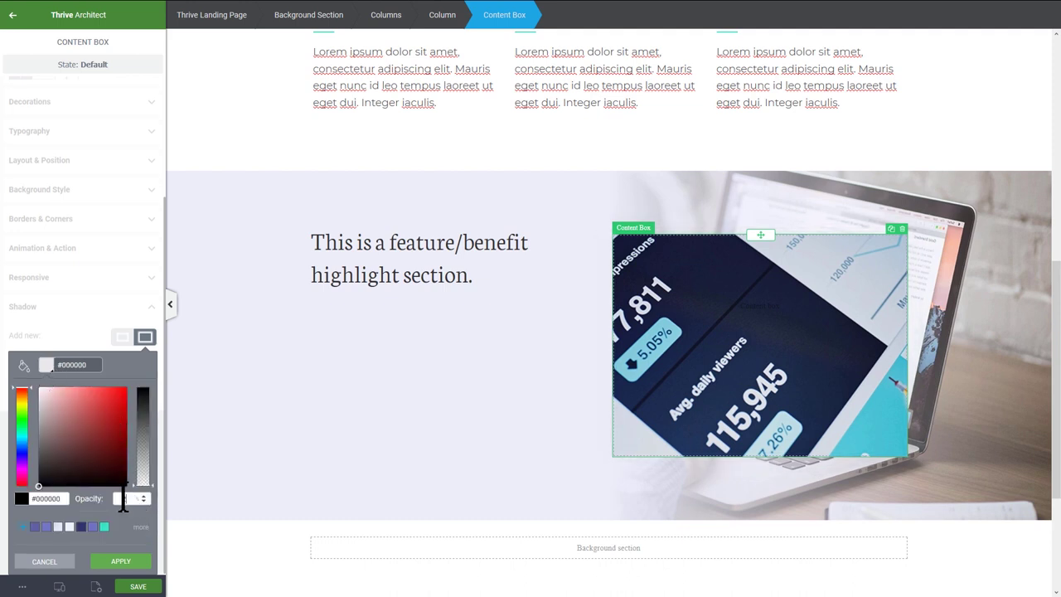
pyautogui.click(120, 564)
pyautogui.click(118, 560)
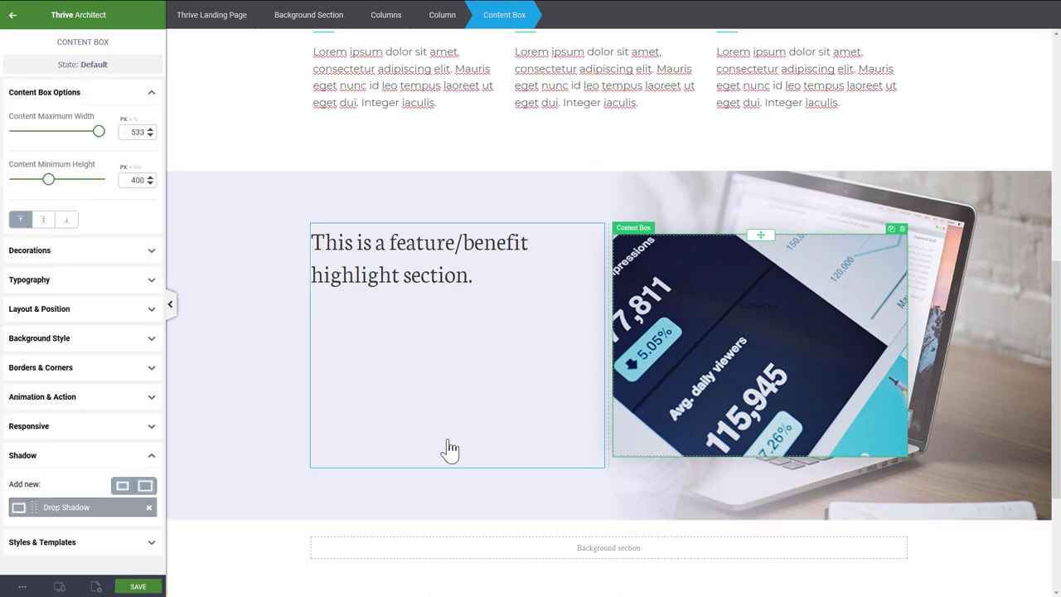
pyautogui.click(572, 470)
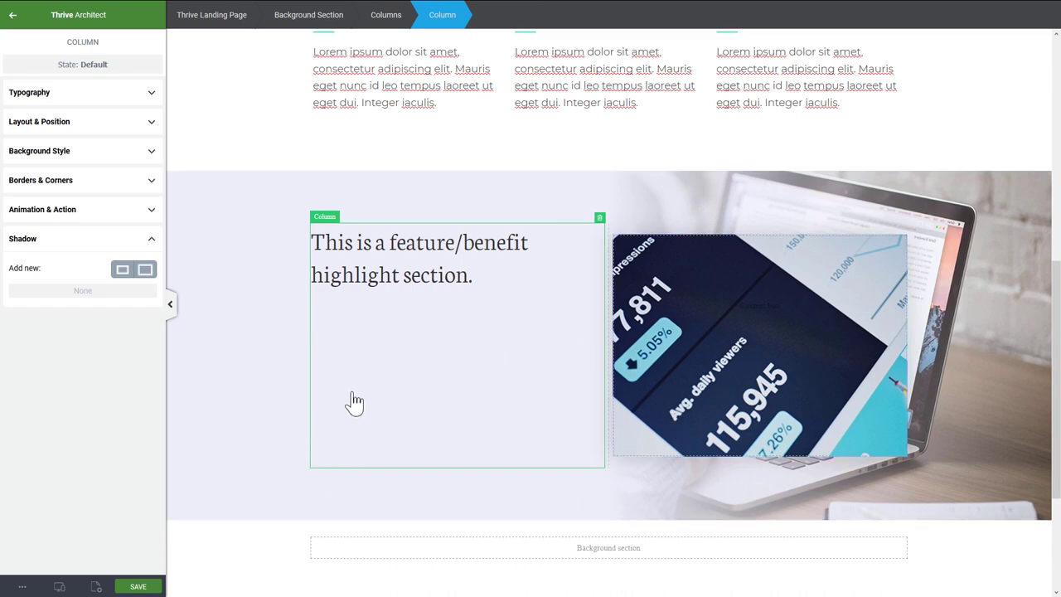
# - Copy the divider from below the first Feature Subheading to beneath the highlight section's heading
pyautogui.scroll(4, 354, 402)
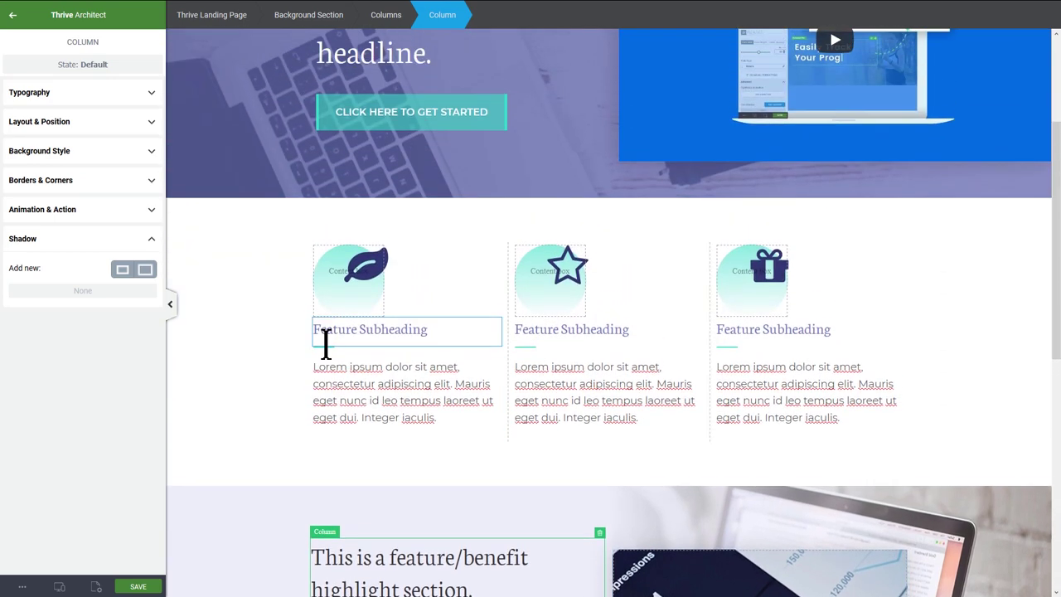
pyautogui.click(327, 356)
pyautogui.moveTo(326, 355); pyautogui.dragTo(355, 295)
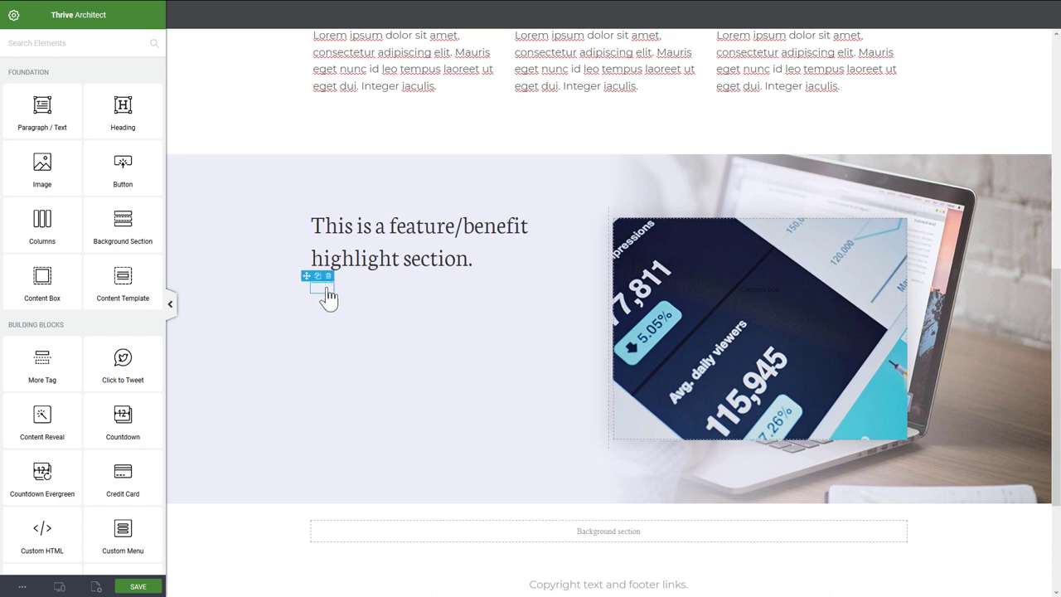
# - Change the copied divider's fill colour to #5d63a2 and apply it
pyautogui.click(328, 288)
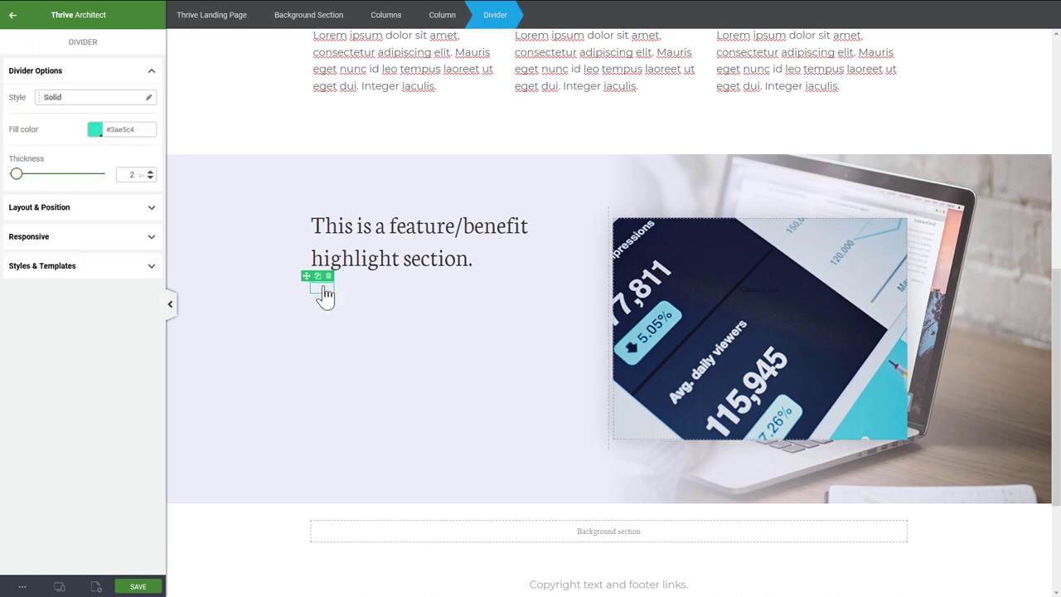
pyautogui.click(95, 130)
pyautogui.click(93, 291)
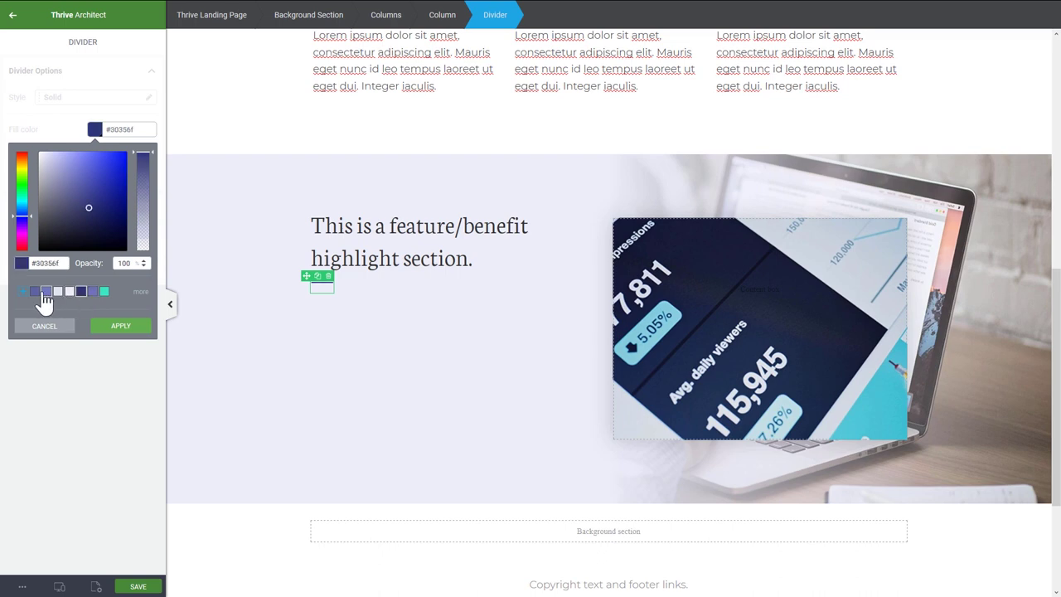
pyautogui.click(35, 292)
pyautogui.click(121, 327)
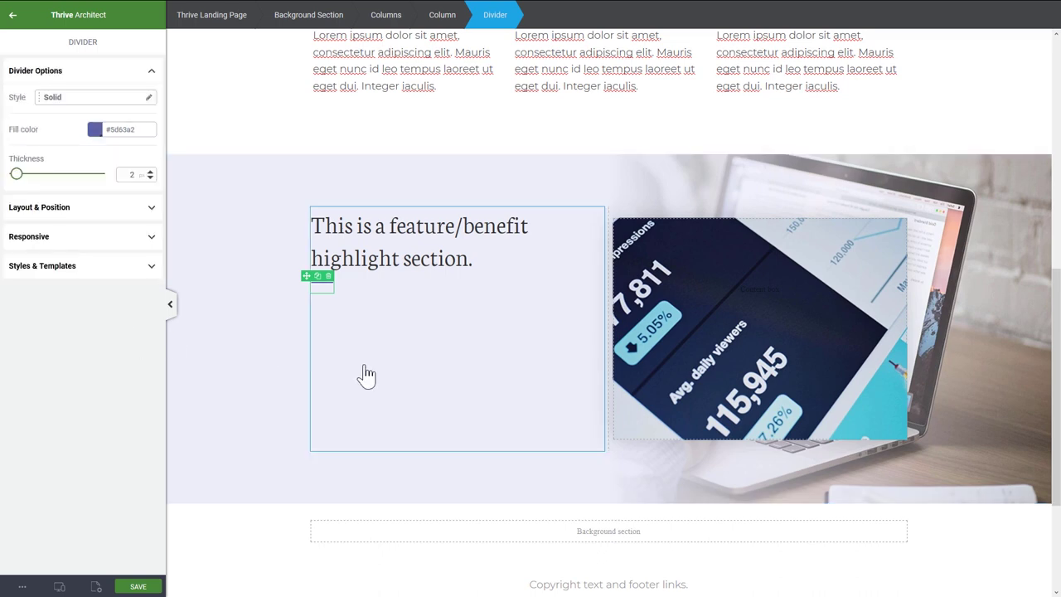
pyautogui.click(364, 373)
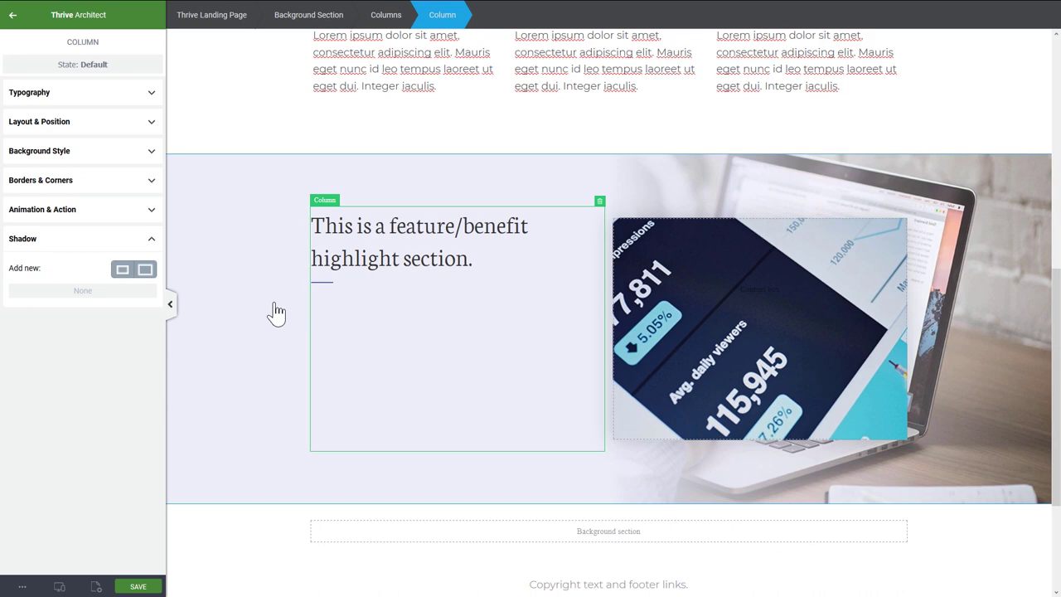
# - Copy the first feature column's Lorem ipsum paragraph to below the divider in the highlight section
pyautogui.scroll(3, 362, 173)
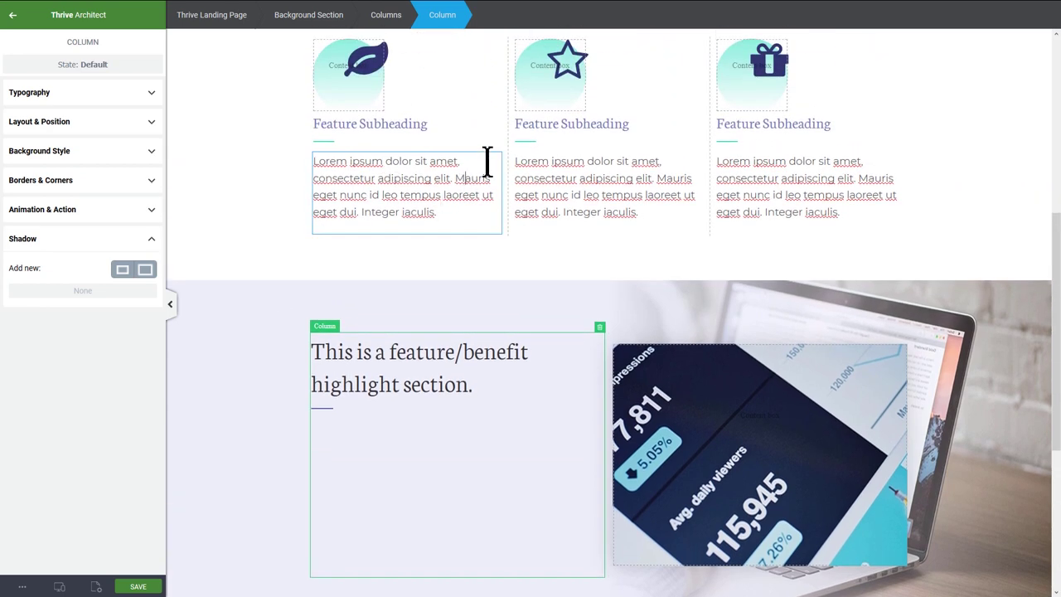
pyautogui.click(487, 162)
pyautogui.click(483, 148)
pyautogui.moveTo(409, 166); pyautogui.dragTo(325, 507)
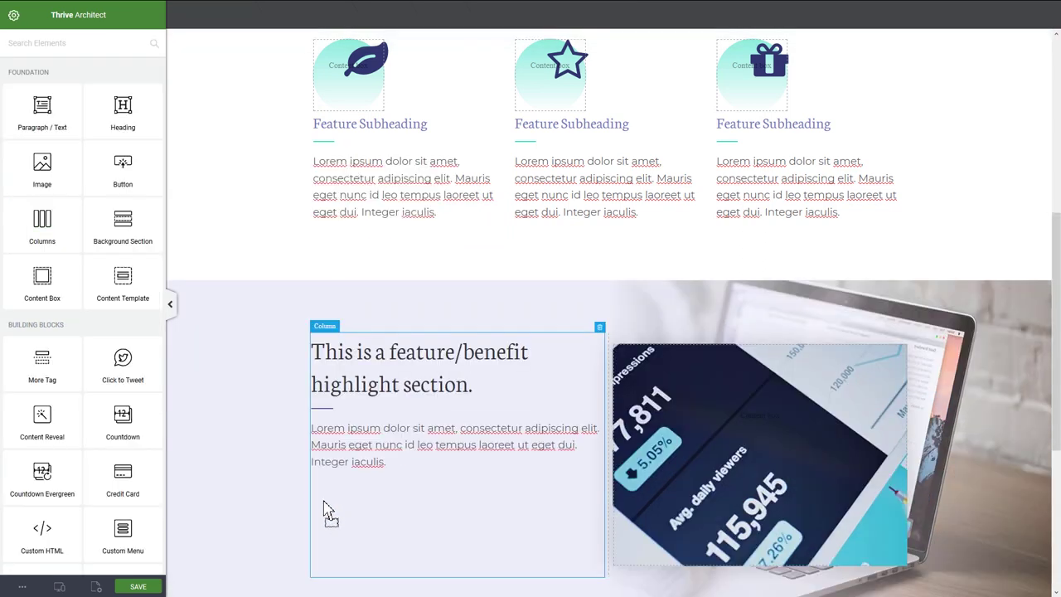
# - Insert a paragraph containing a bold "1" above the highlight section's heading
pyautogui.scroll(-1, 279, 461)
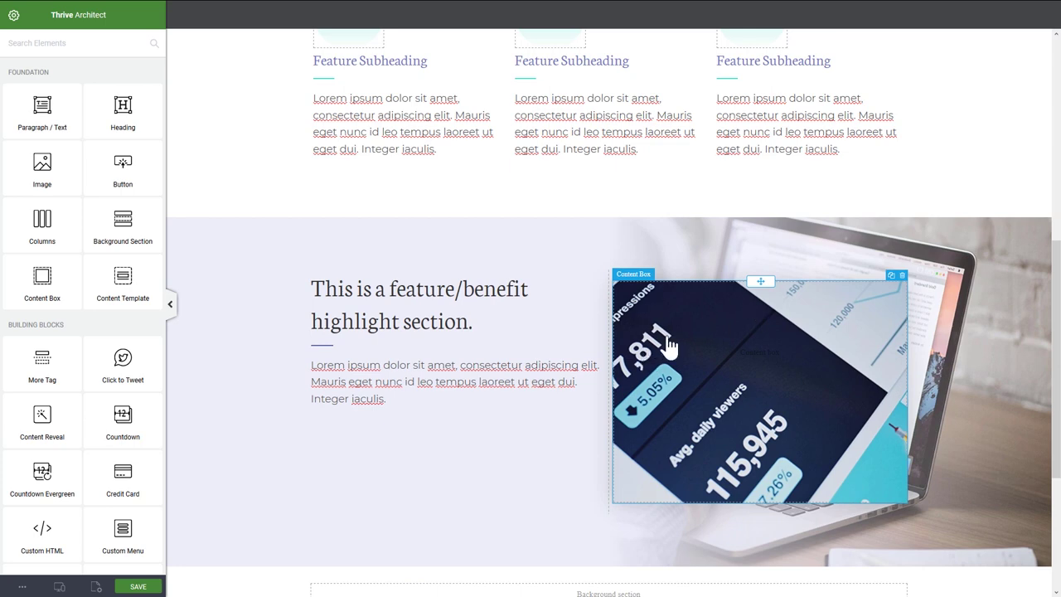
pyautogui.scroll(-1, 796, 336)
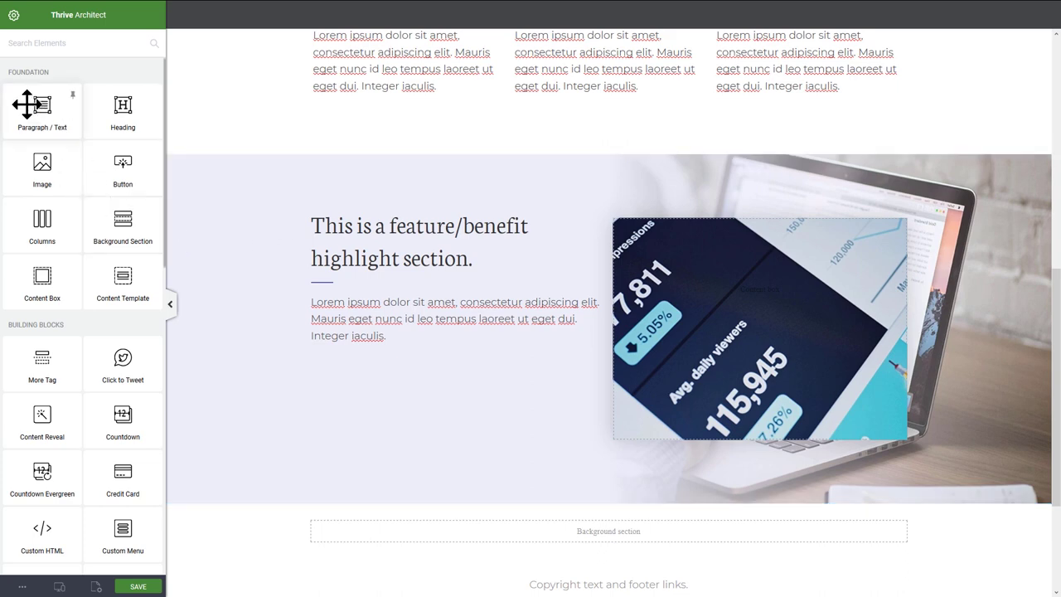
pyautogui.moveTo(29, 101); pyautogui.dragTo(402, 218)
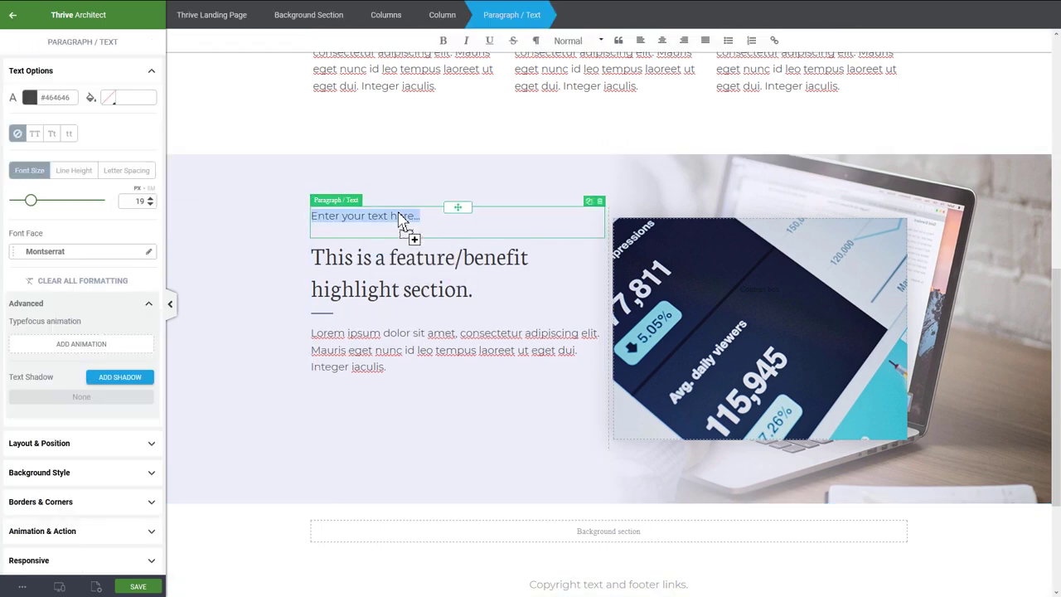
pyautogui.press('BackSpace')
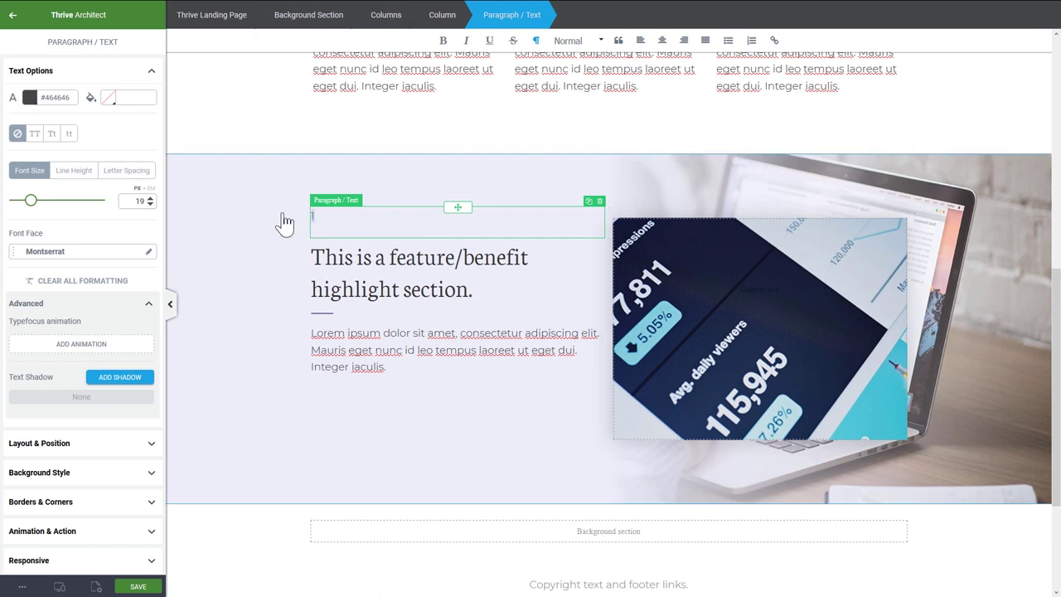
pyautogui.hotkey('ctrl', 'b')
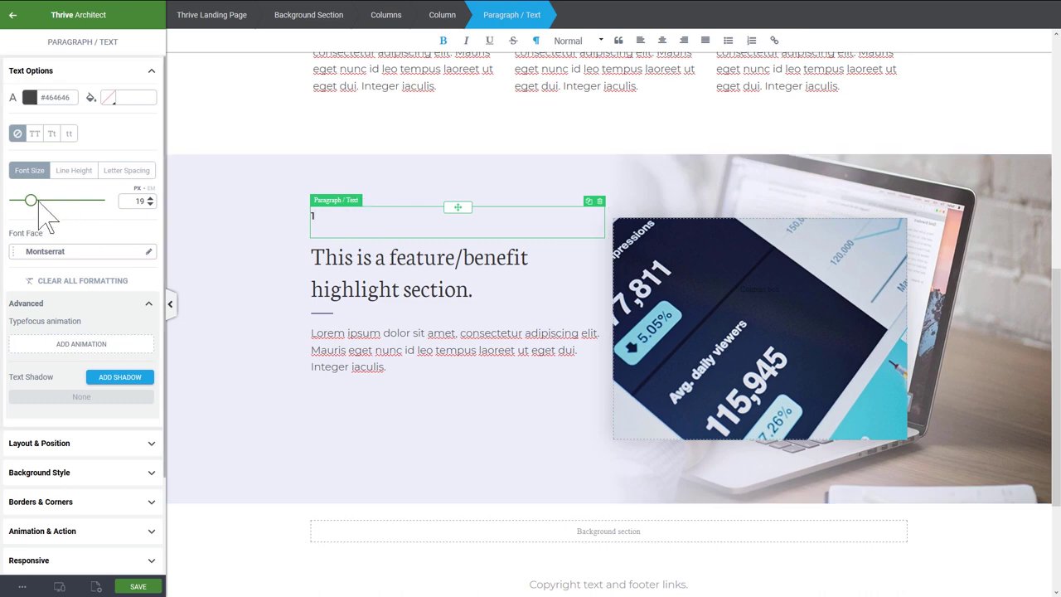
# - Enlarge the number 1 above the highlight heading to a font size of 400 px
pyautogui.moveTo(31, 201); pyautogui.dragTo(153, 223)
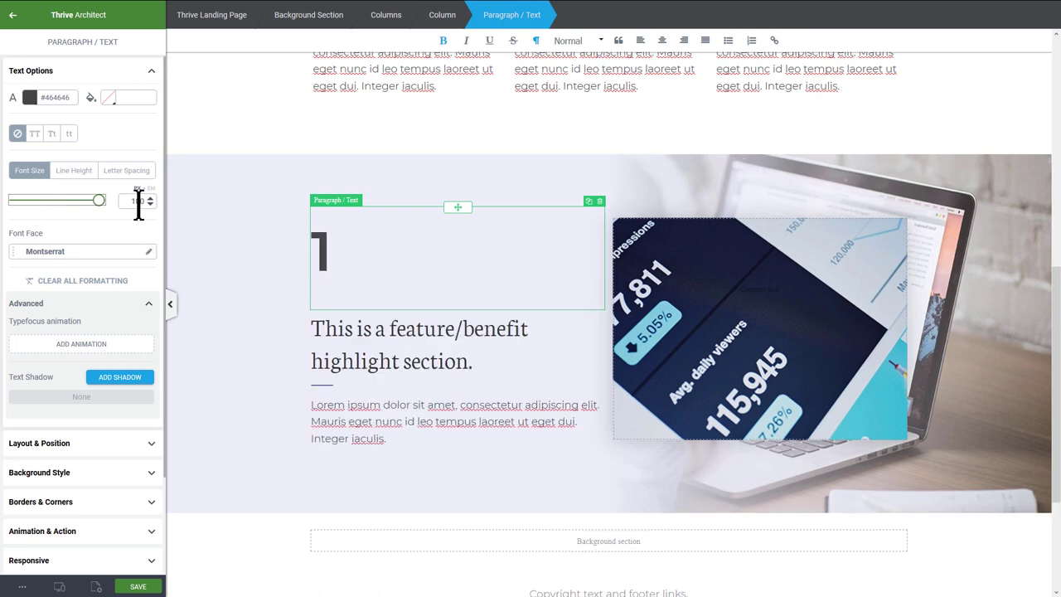
pyautogui.doubleClick(138, 202)
pyautogui.write('400')
pyautogui.press('Tab')
pyautogui.scroll(-3, 415, 273)
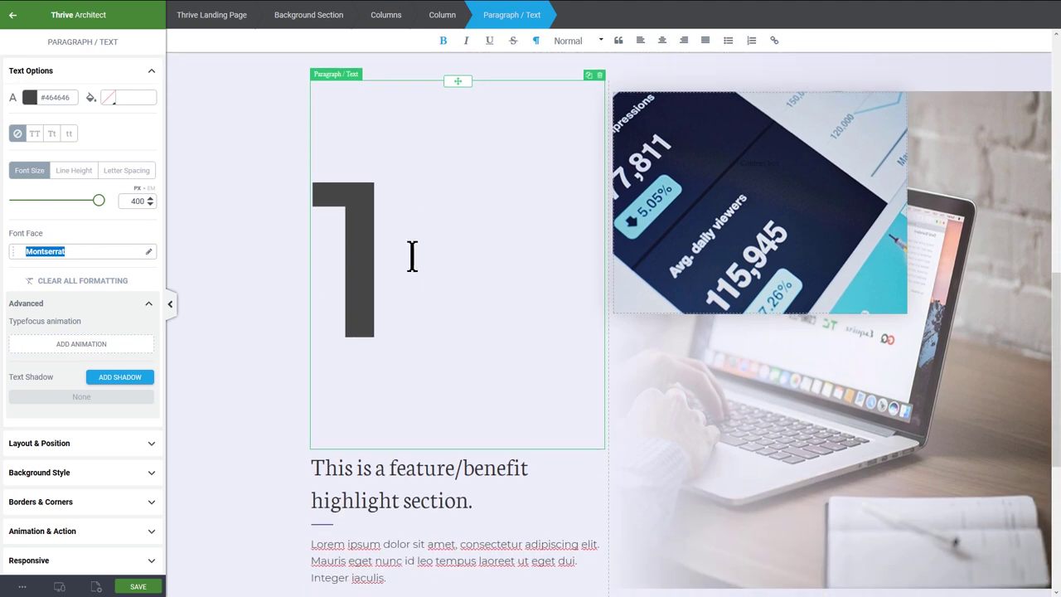
pyautogui.scroll(1, 440, 249)
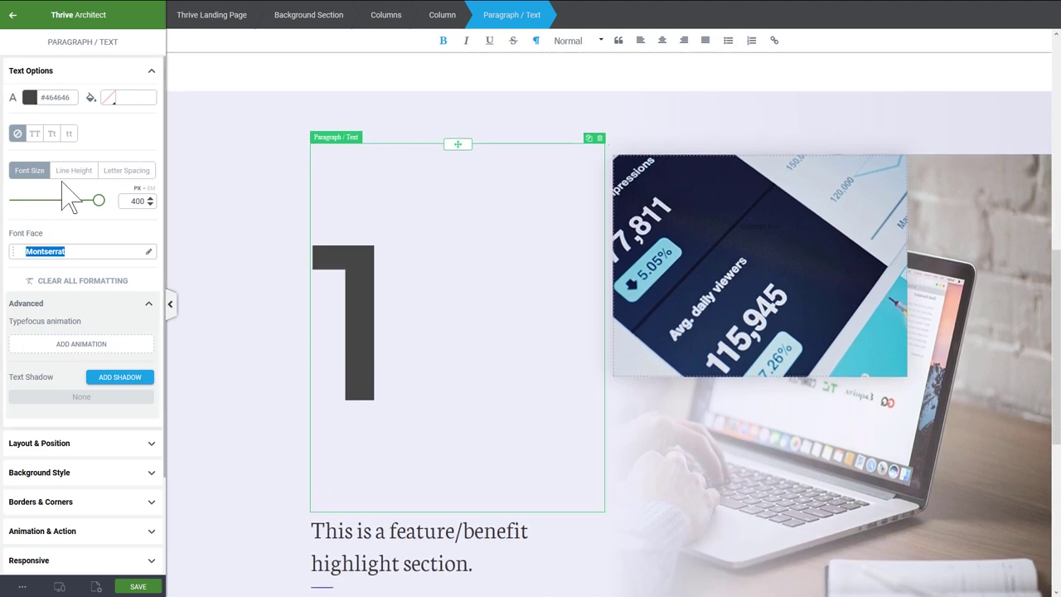
# - Set the line height of the large number 1 to 0.5 em
pyautogui.click(85, 172)
pyautogui.doubleClick(135, 201)
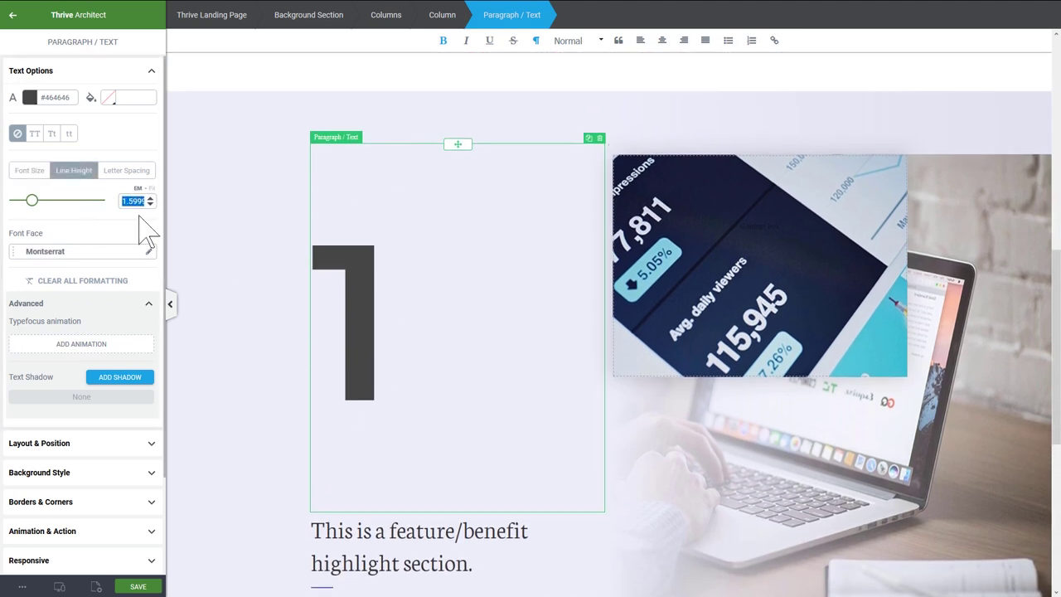
pyautogui.write('.5')
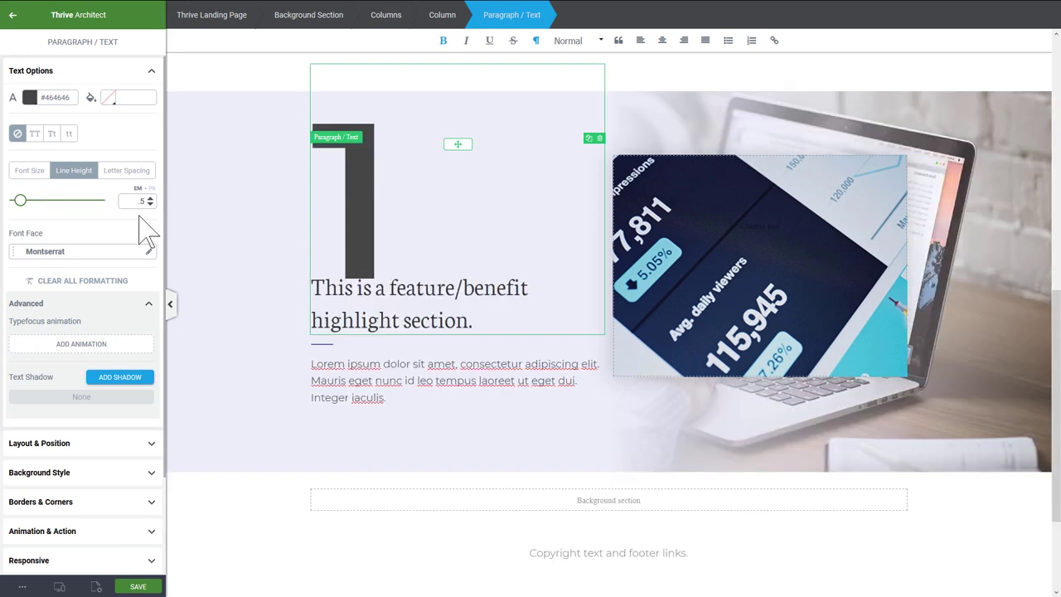
pyautogui.scroll(2, 426, 171)
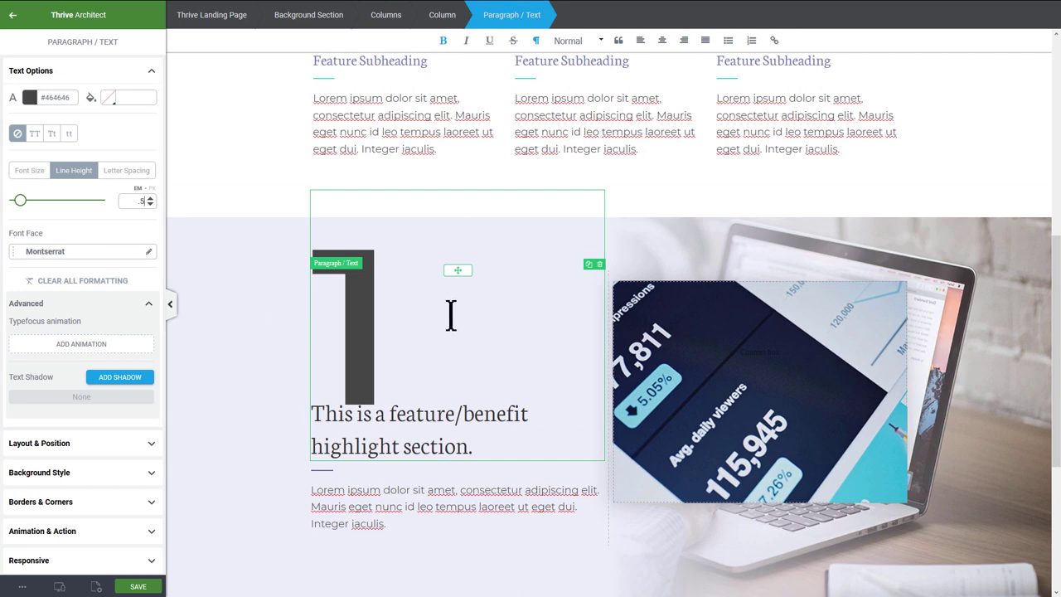
pyautogui.click(391, 311)
# - Change the font of the large number 1 to Roboto from Google Fonts with a bold weight of 900
pyautogui.click(148, 303)
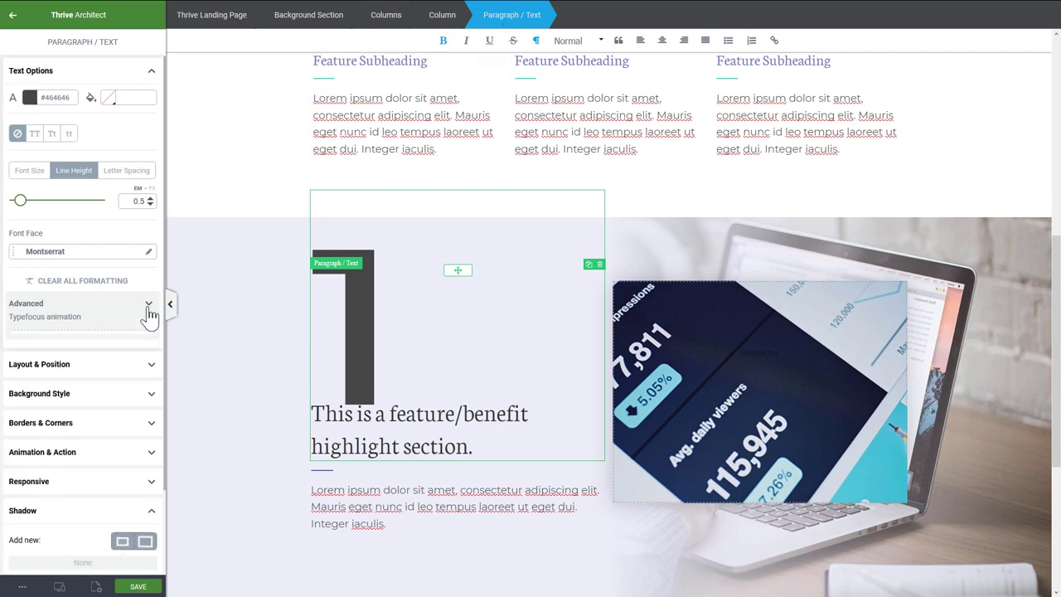
pyautogui.click(62, 254)
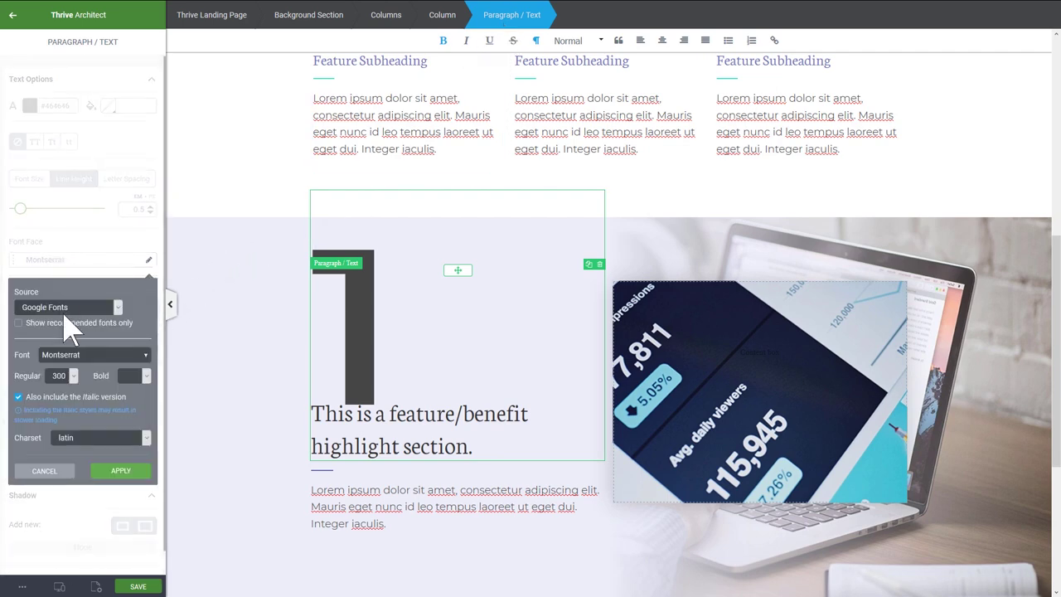
pyautogui.click(87, 355)
pyautogui.hotkey('ctrl', 'a')
pyautogui.press('BackSpace')
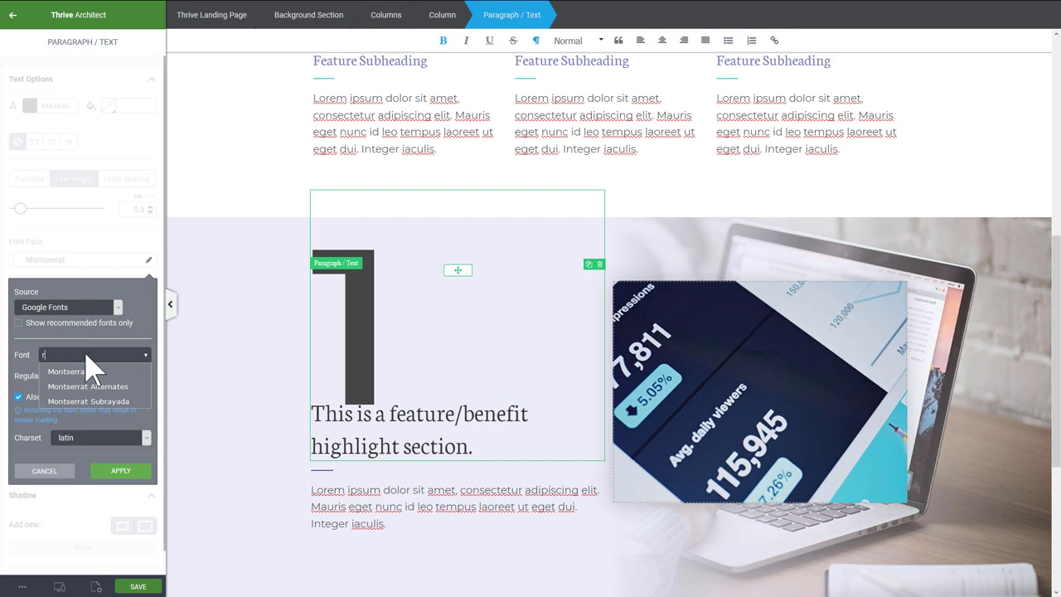
pyautogui.write('robo')
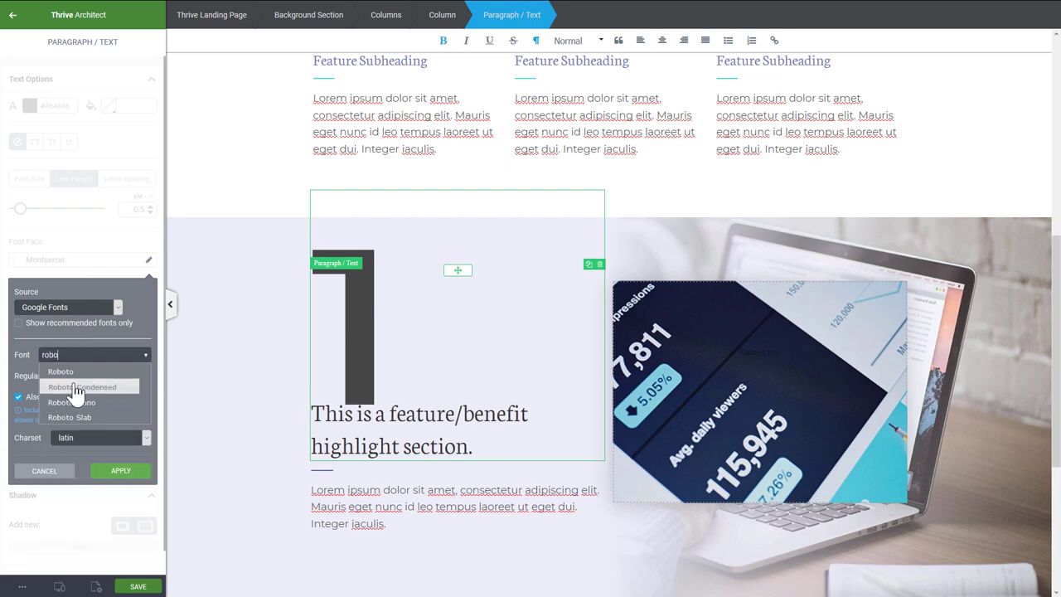
pyautogui.click(72, 372)
pyautogui.click(137, 375)
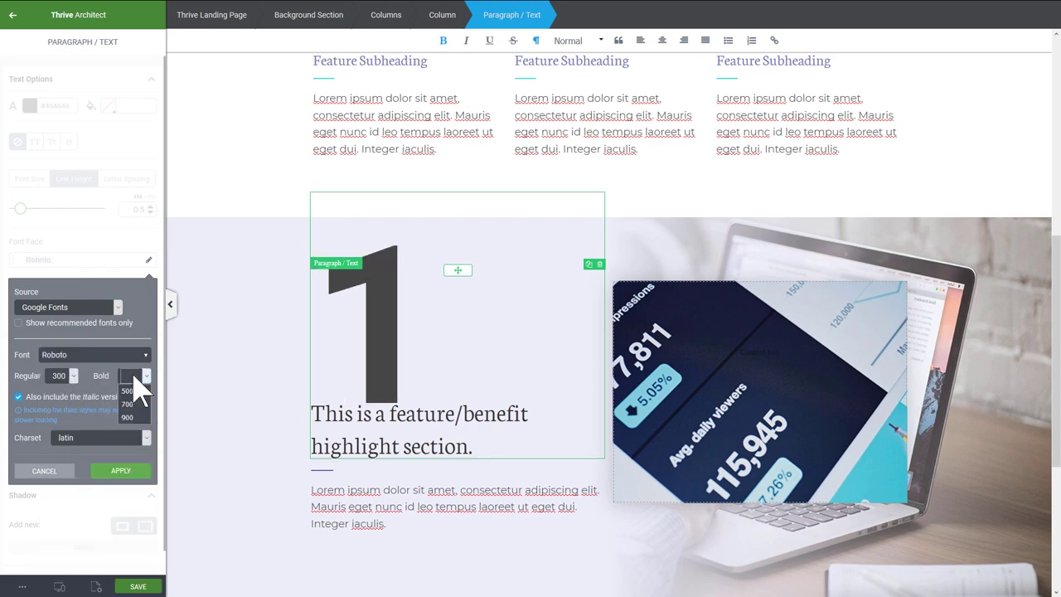
pyautogui.click(135, 423)
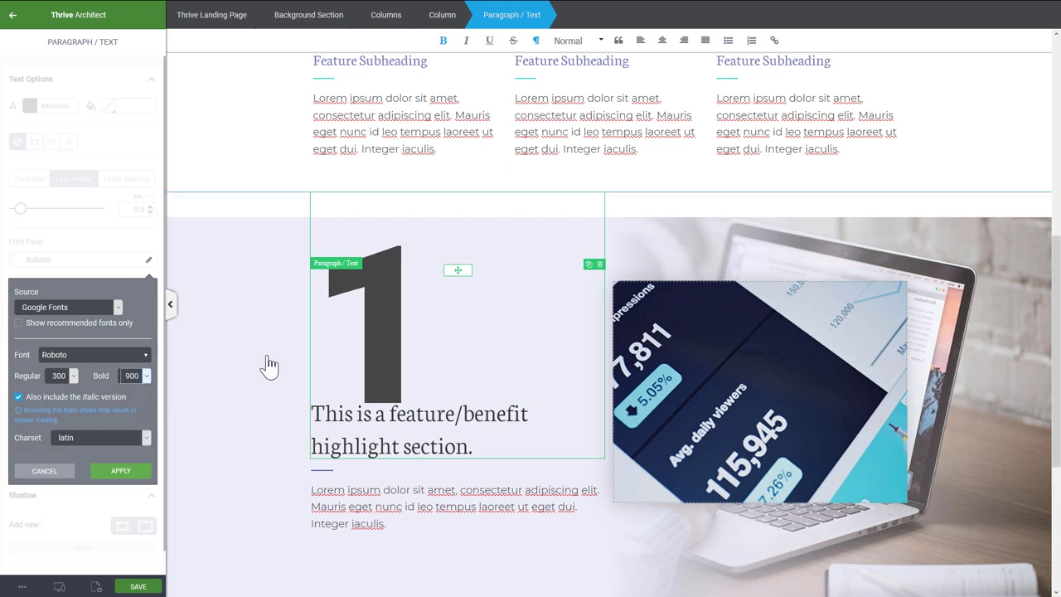
pyautogui.click(119, 470)
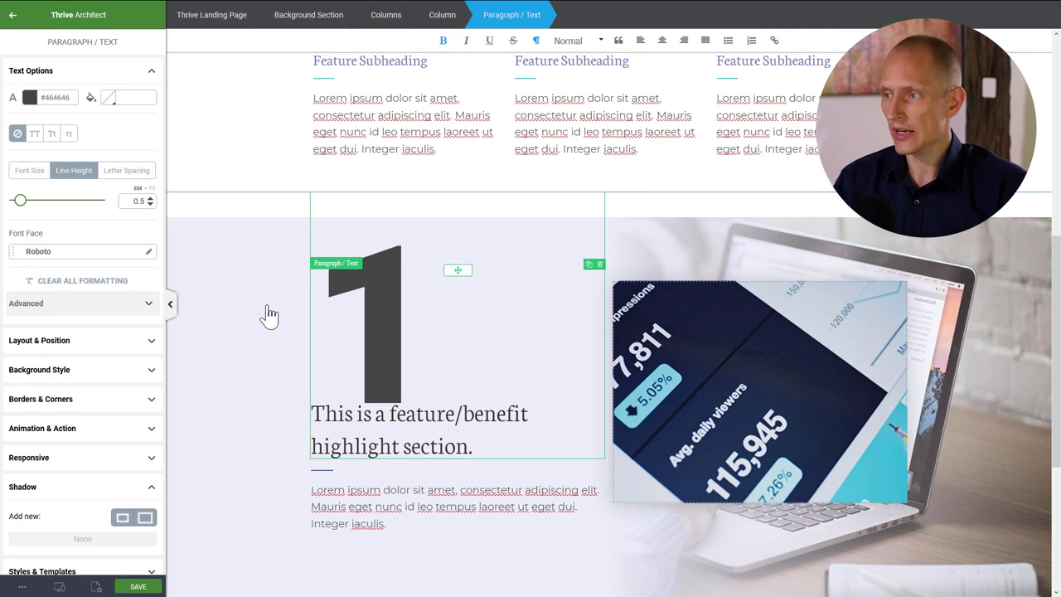
# - Color the large number 1 with the pale lavender #e2e2f0 at 100% opacity
pyautogui.click(30, 98)
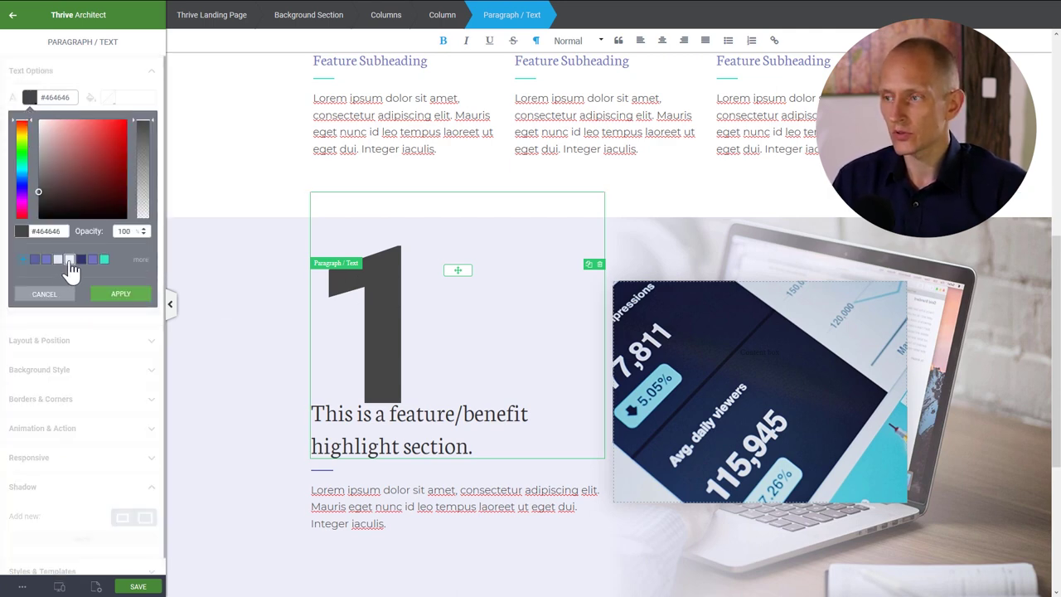
pyautogui.click(71, 261)
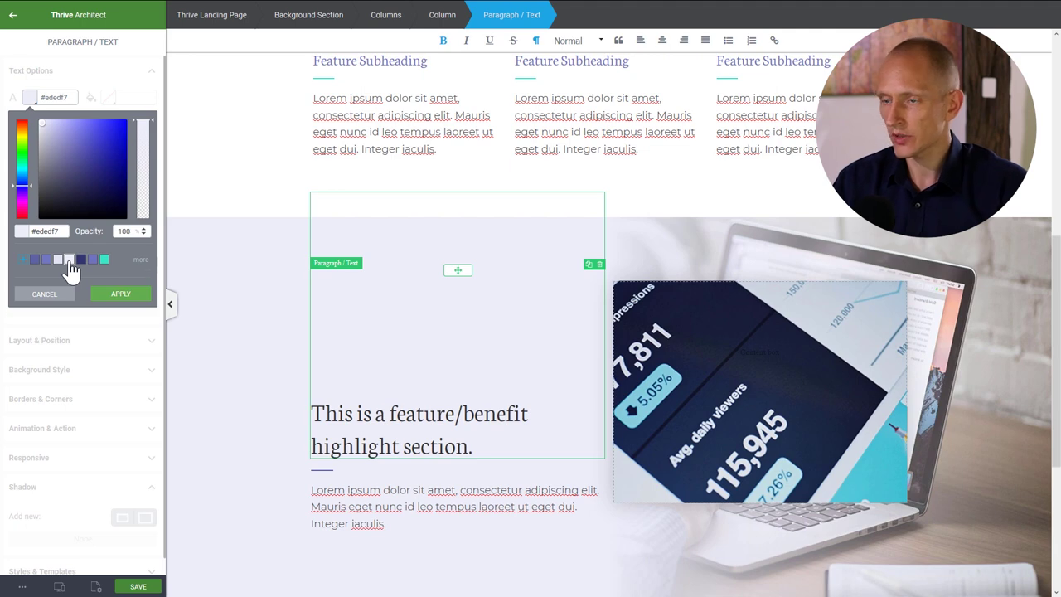
pyautogui.click(58, 260)
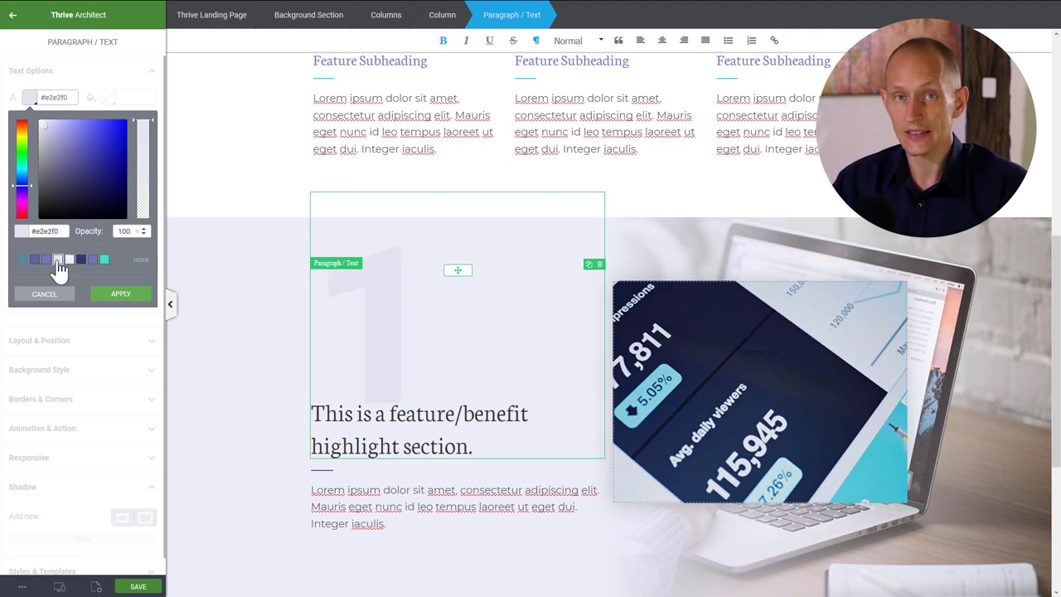
pyautogui.click(118, 294)
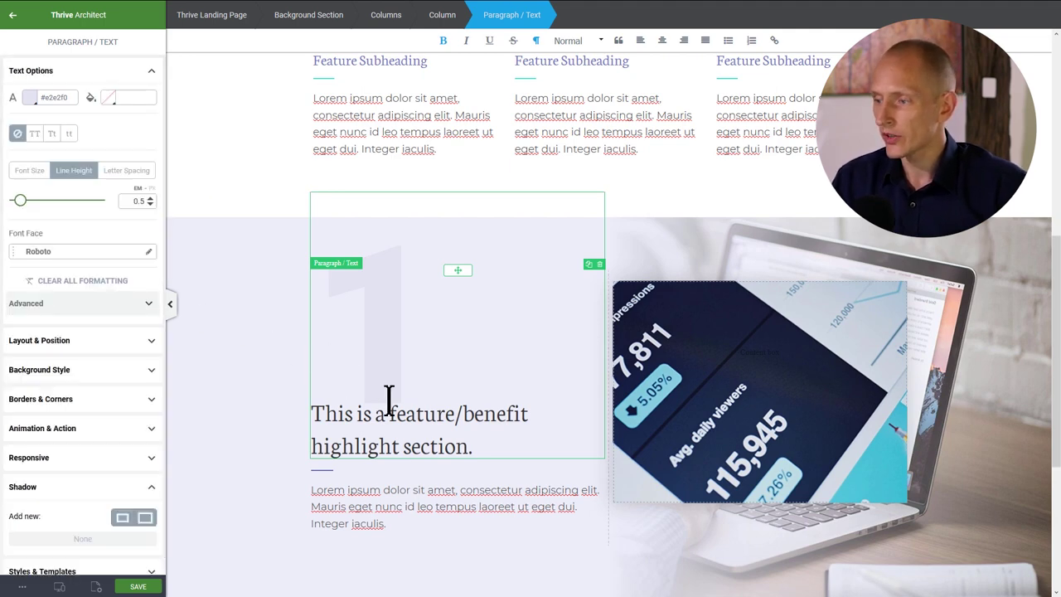
# - Insert a content box between the large number 1 and the highlight heading, with a minimum height of 291 px
pyautogui.click(13, 15)
pyautogui.moveTo(42, 277); pyautogui.dragTo(369, 414)
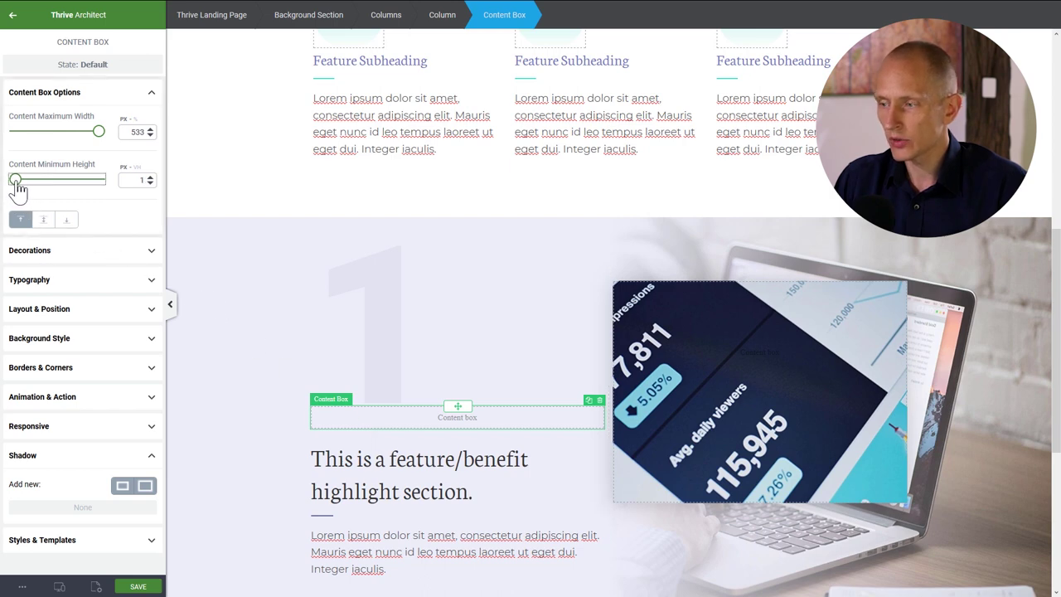
pyautogui.moveTo(16, 179); pyautogui.dragTo(41, 191)
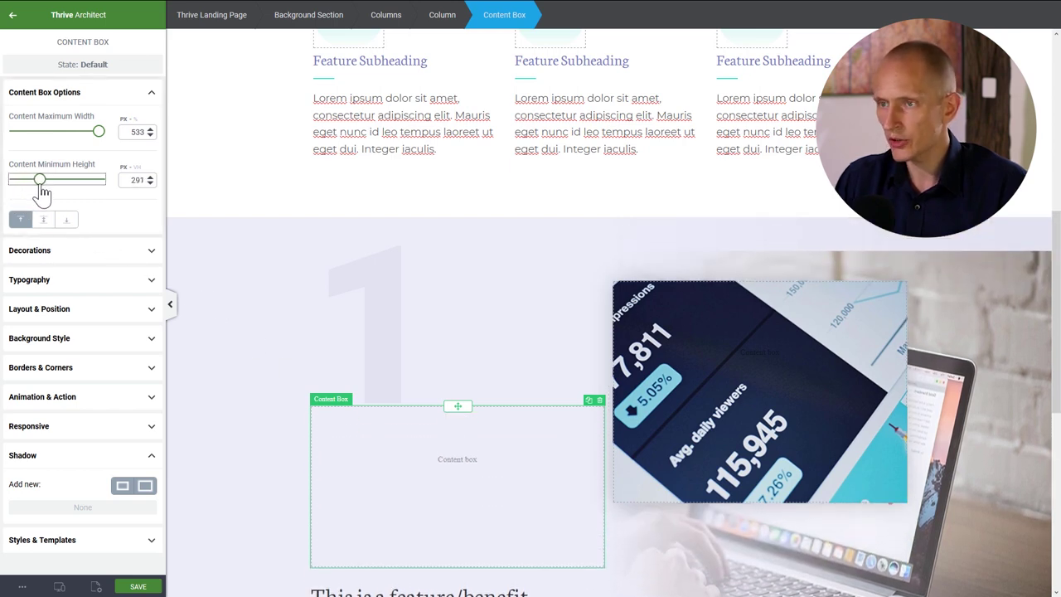
# - Overlap the content box with the large number using a top margin of -241 and a minimum height of 265 px
pyautogui.click(64, 338)
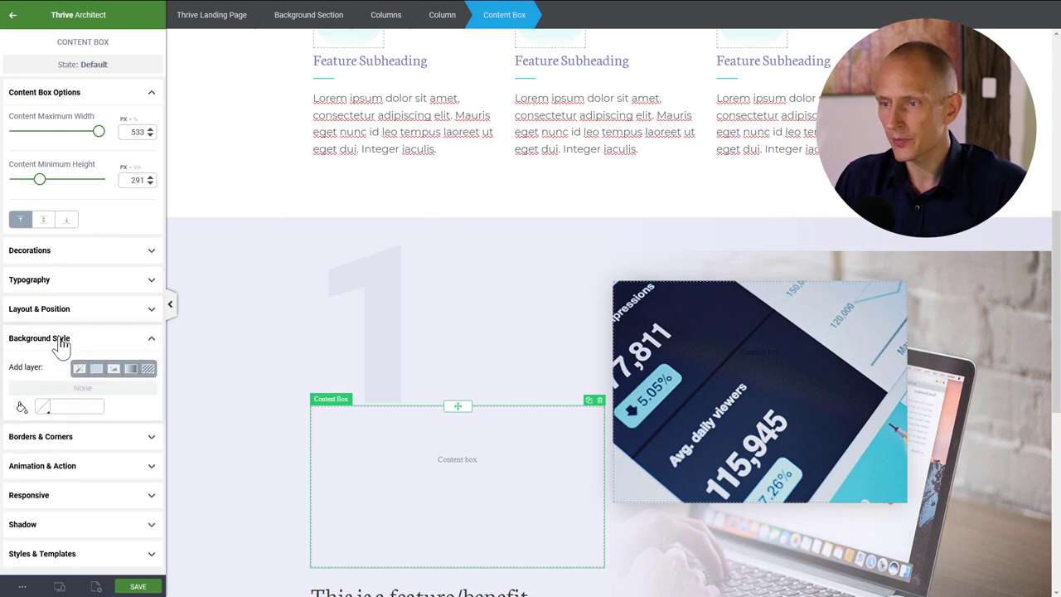
pyautogui.click(63, 317)
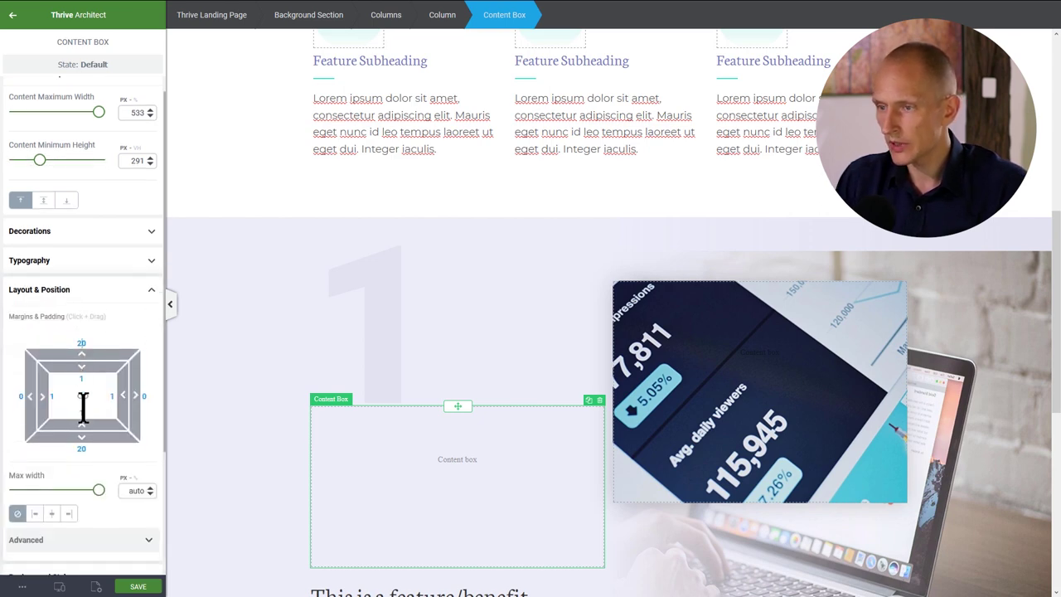
pyautogui.moveTo(86, 354); pyautogui.dragTo(95, 558)
pyautogui.moveTo(82, 352); pyautogui.dragTo(91, 445)
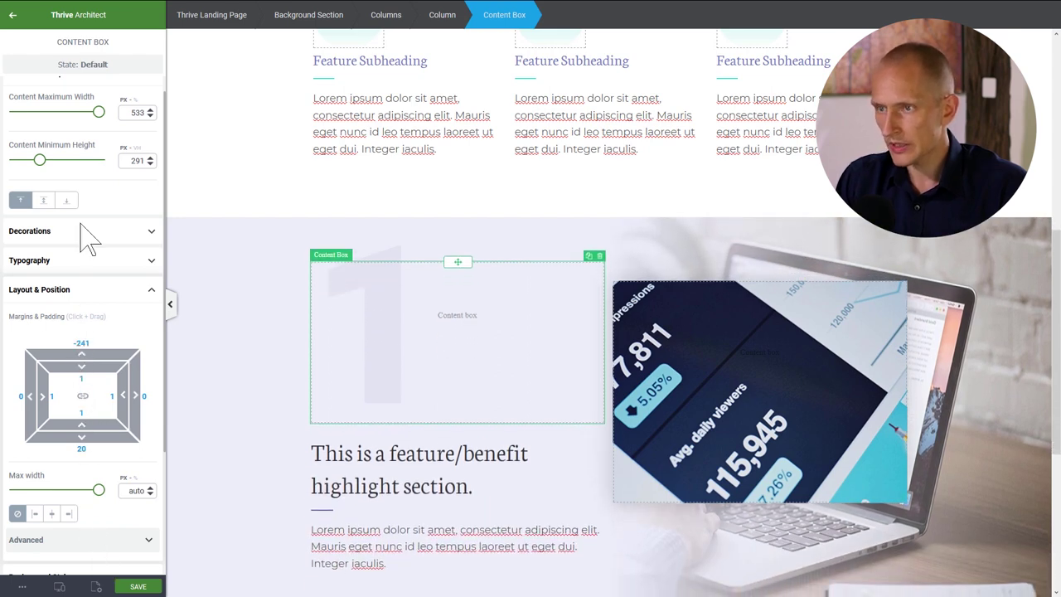
pyautogui.moveTo(43, 161); pyautogui.dragTo(39, 165)
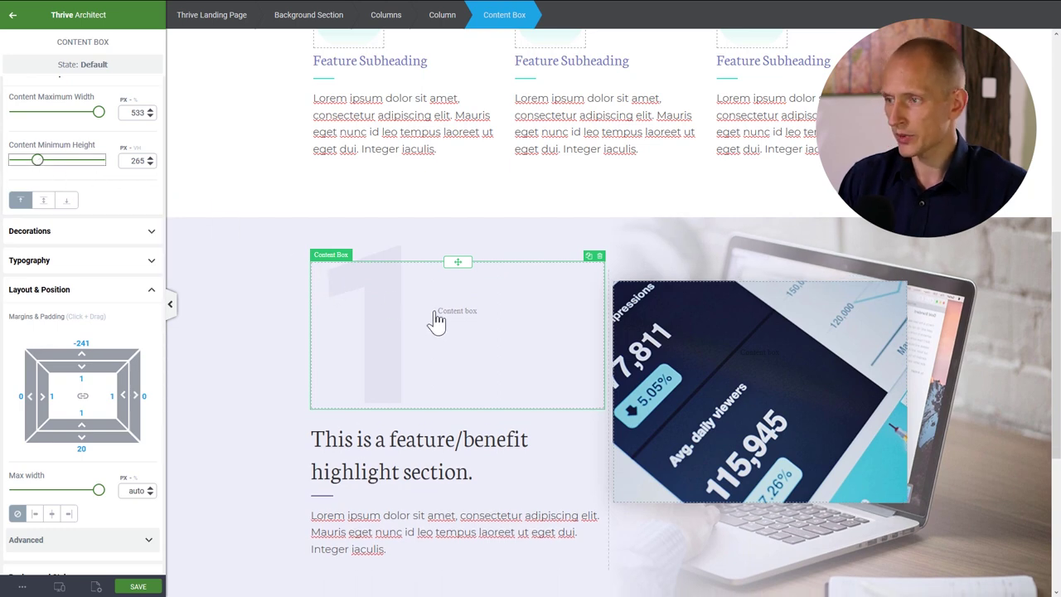
# - Give the content box a linear gradient at 0 degrees, from #ededf7 at 100% opacity to #ededf7 at 0% opacity
pyautogui.scroll(-3, 64, 268)
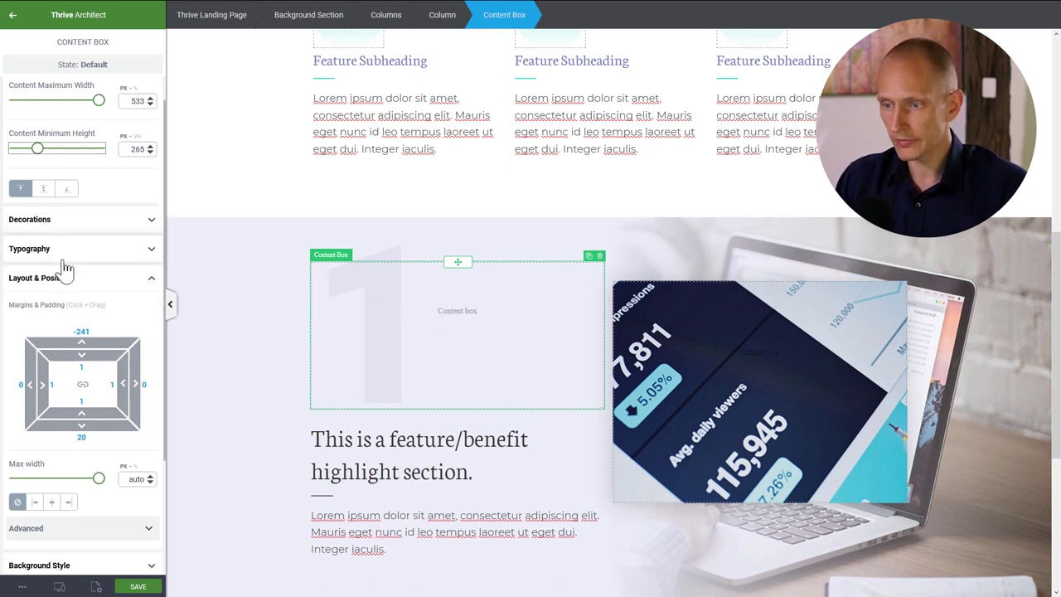
pyautogui.click(63, 411)
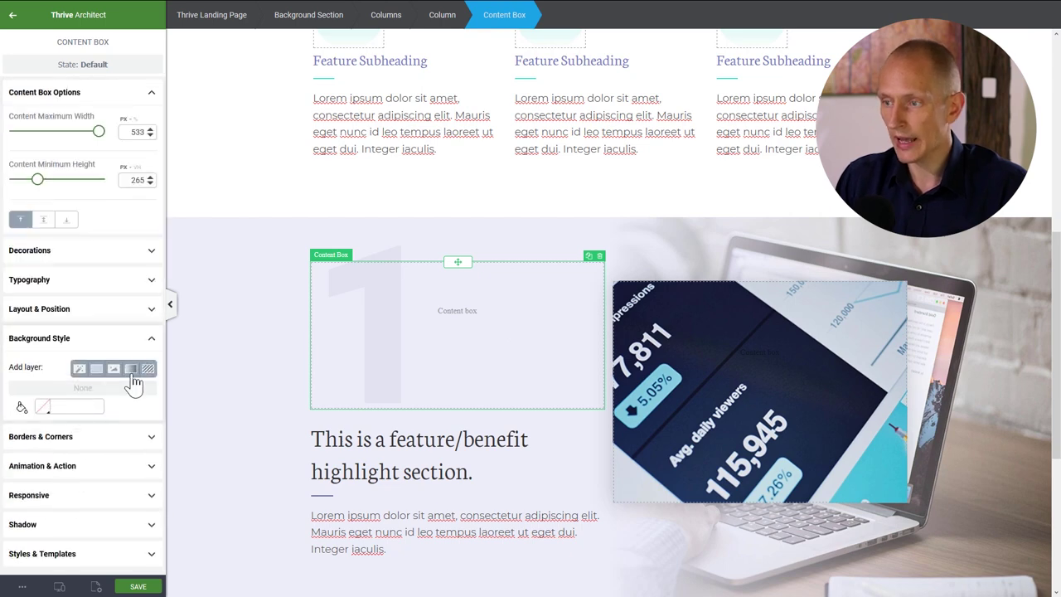
pyautogui.click(133, 372)
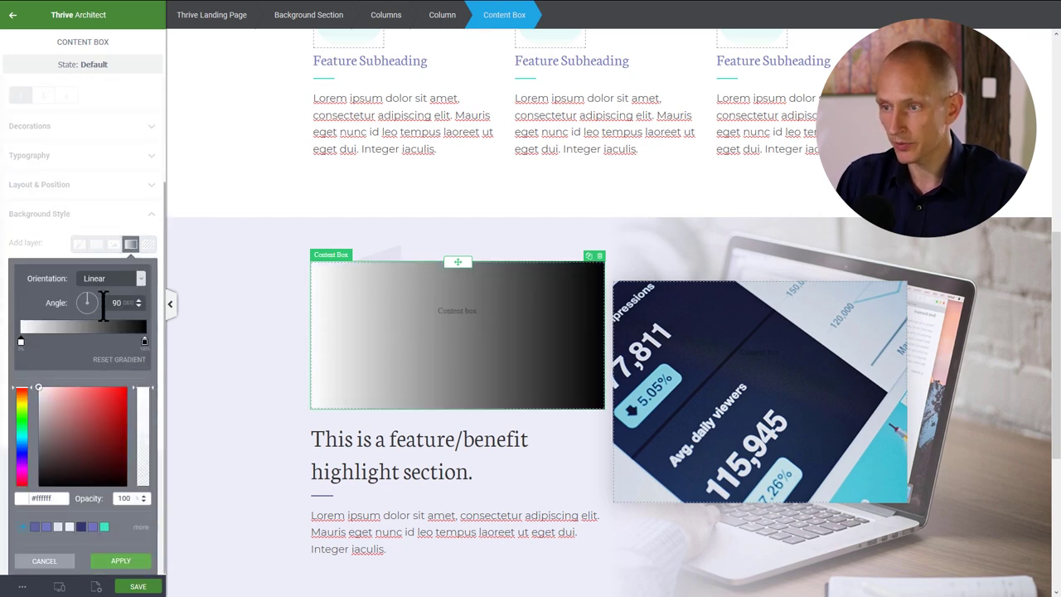
pyautogui.write('0')
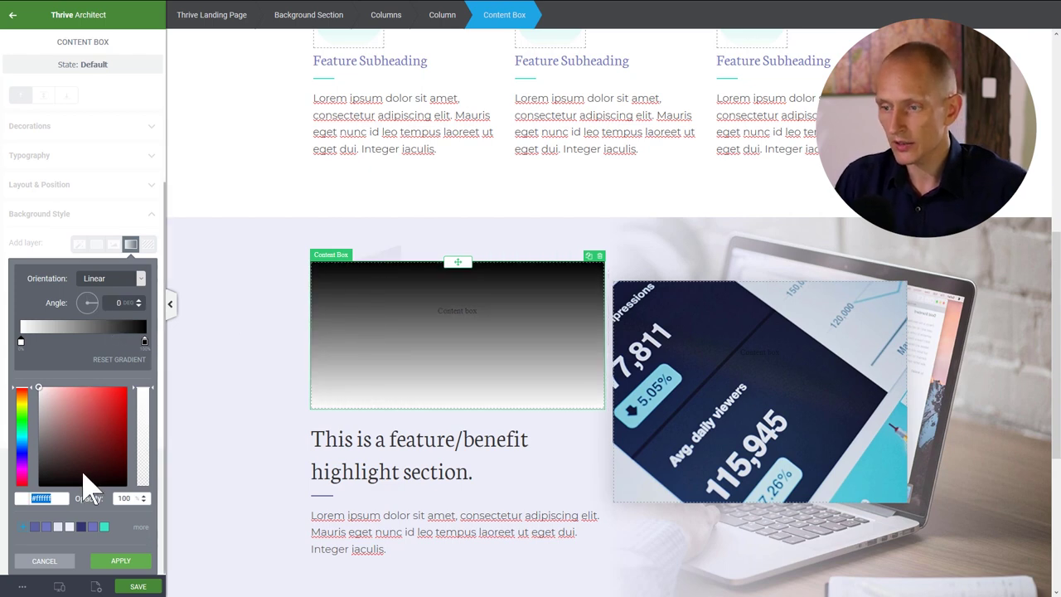
pyautogui.click(69, 527)
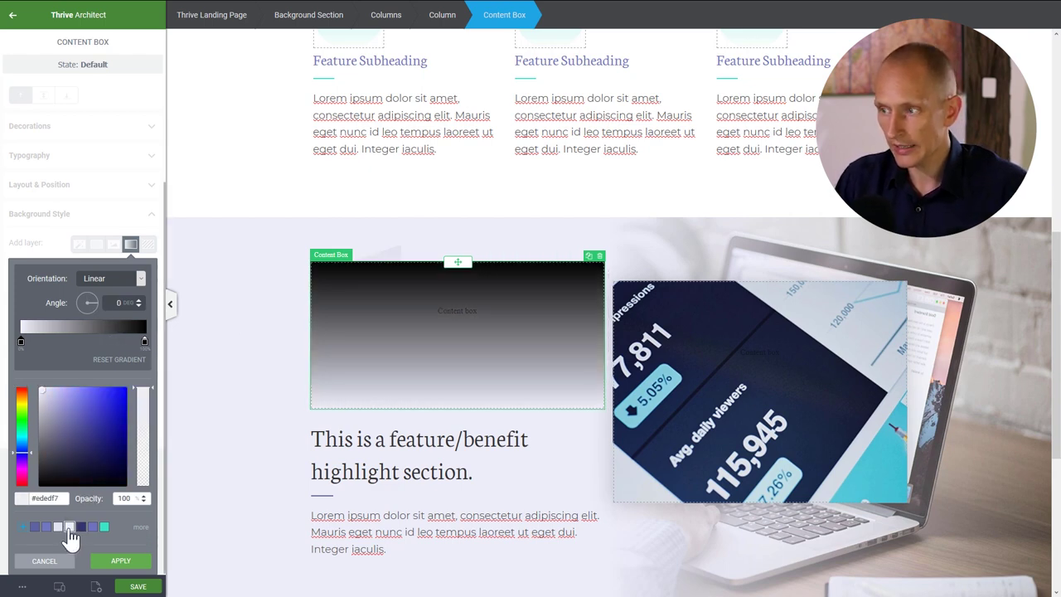
pyautogui.click(145, 341)
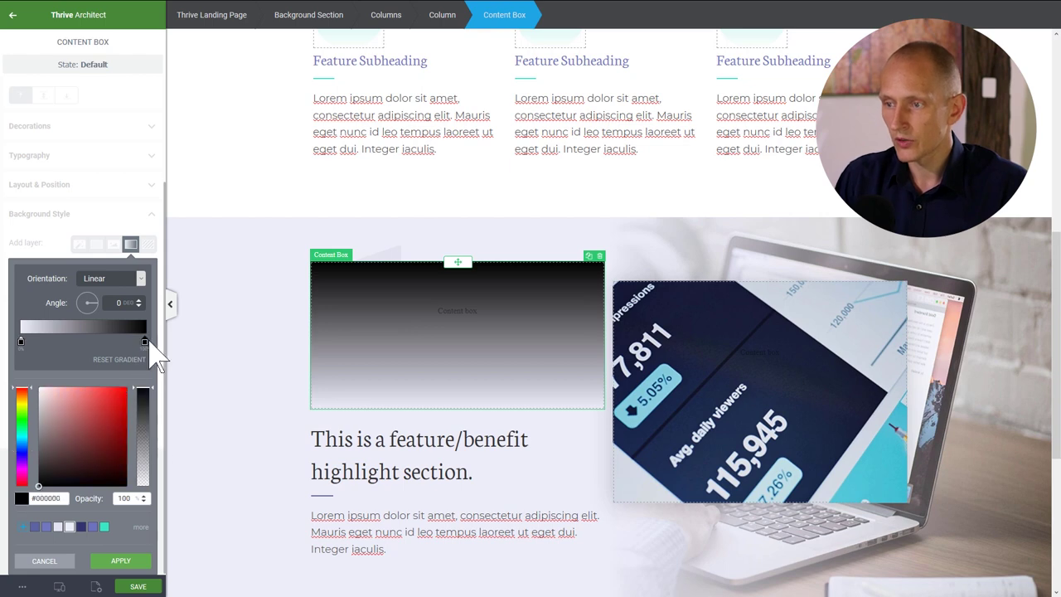
pyautogui.click(71, 528)
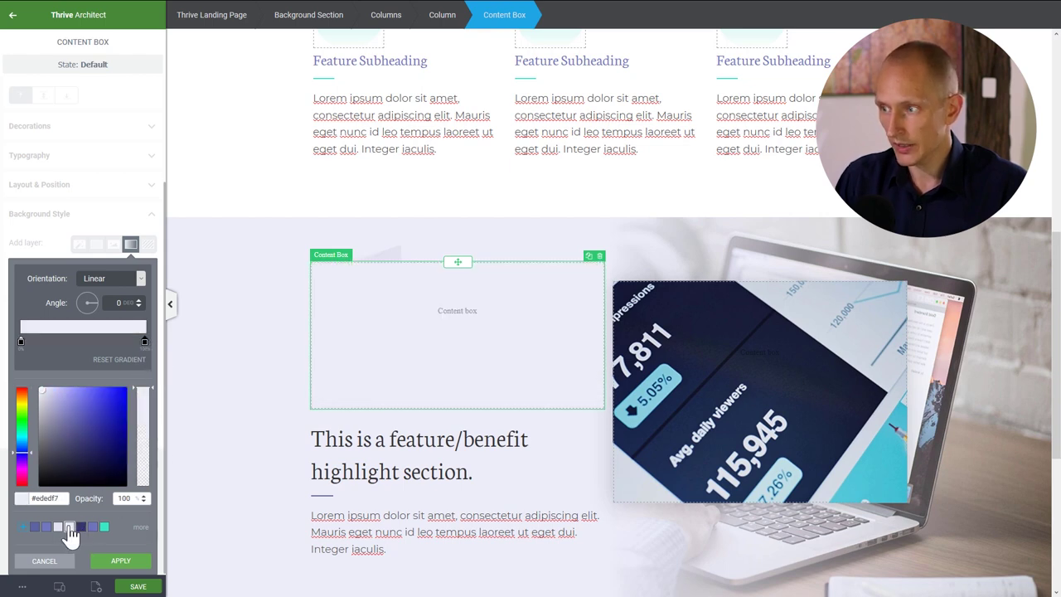
pyautogui.moveTo(142, 422); pyautogui.dragTo(145, 489)
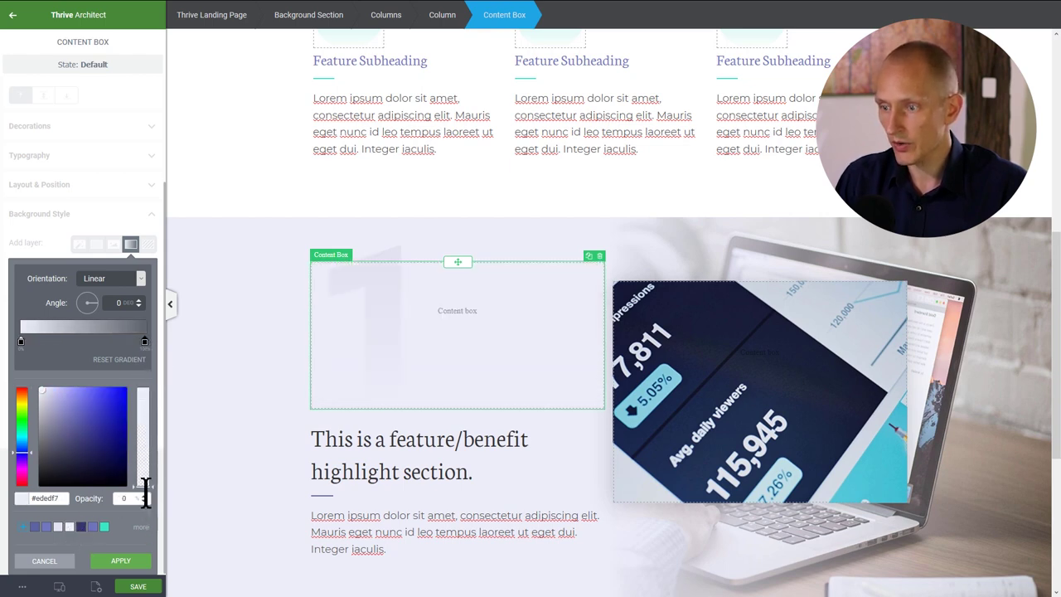
pyautogui.click(142, 565)
pyautogui.click(230, 363)
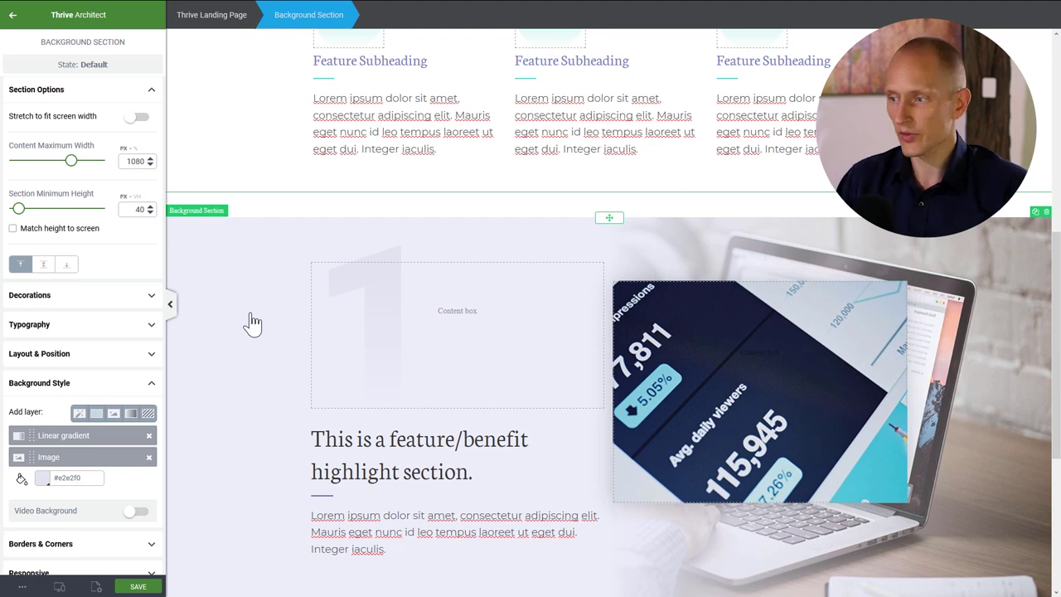
# - Pull the highlight section's heading up over the faded number by setting its top margin to -120
pyautogui.click(490, 450)
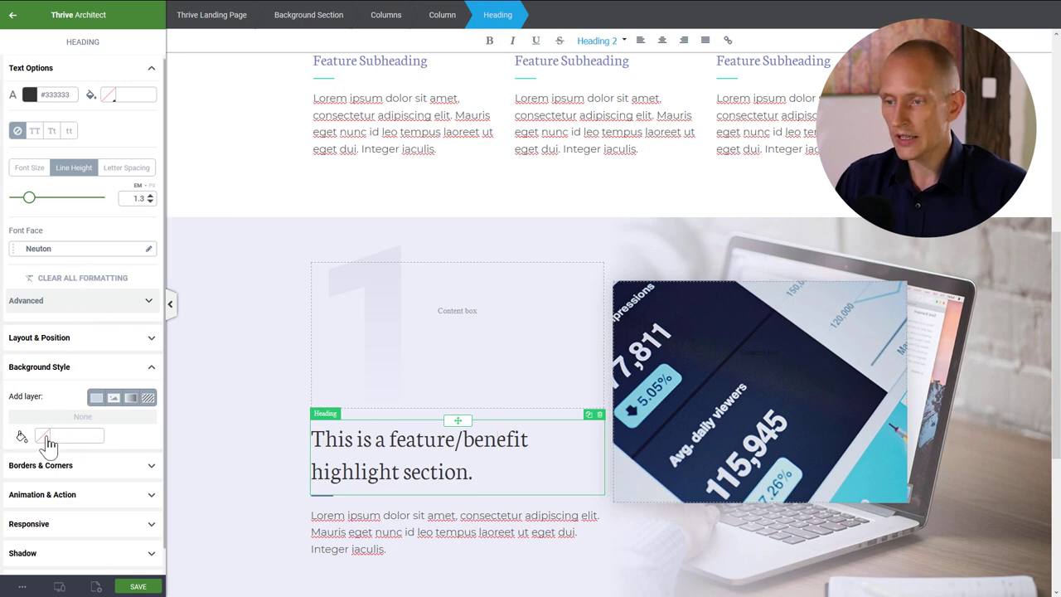
pyautogui.click(61, 338)
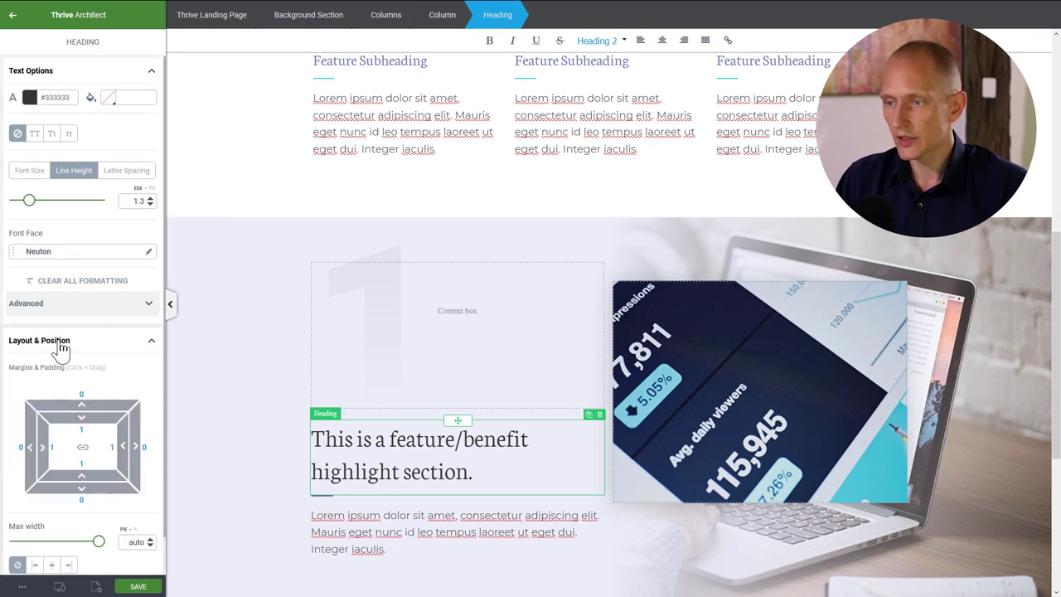
pyautogui.scroll(-1, 66, 356)
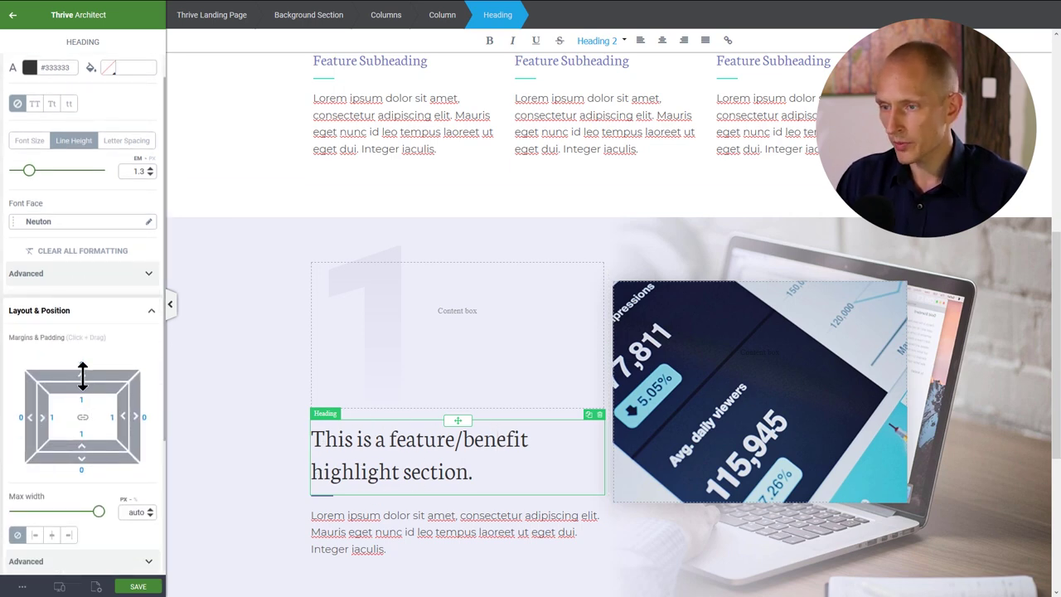
pyautogui.moveTo(81, 365); pyautogui.dragTo(89, 508)
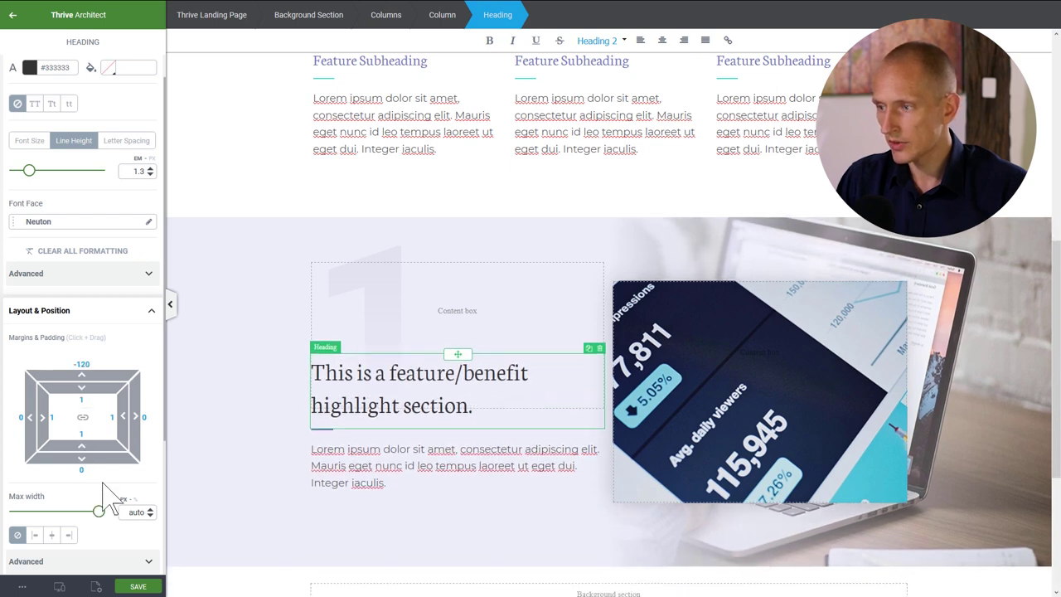
pyautogui.click(229, 383)
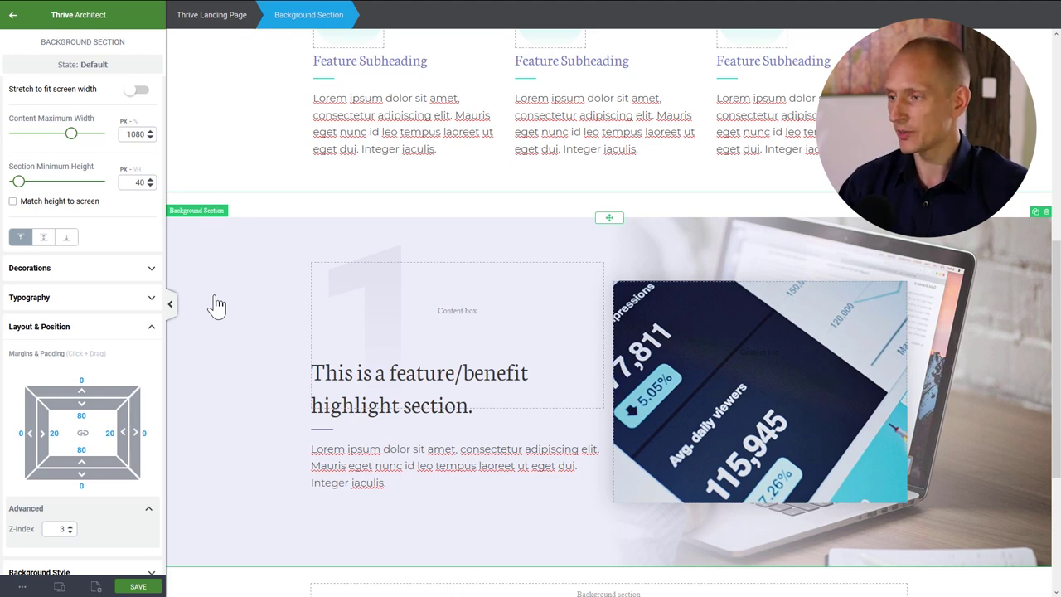
# - Switch to the tablet preview and check how the highlight section is laid out
pyautogui.scroll(-2, 254, 285)
pyautogui.scroll(2, 256, 285)
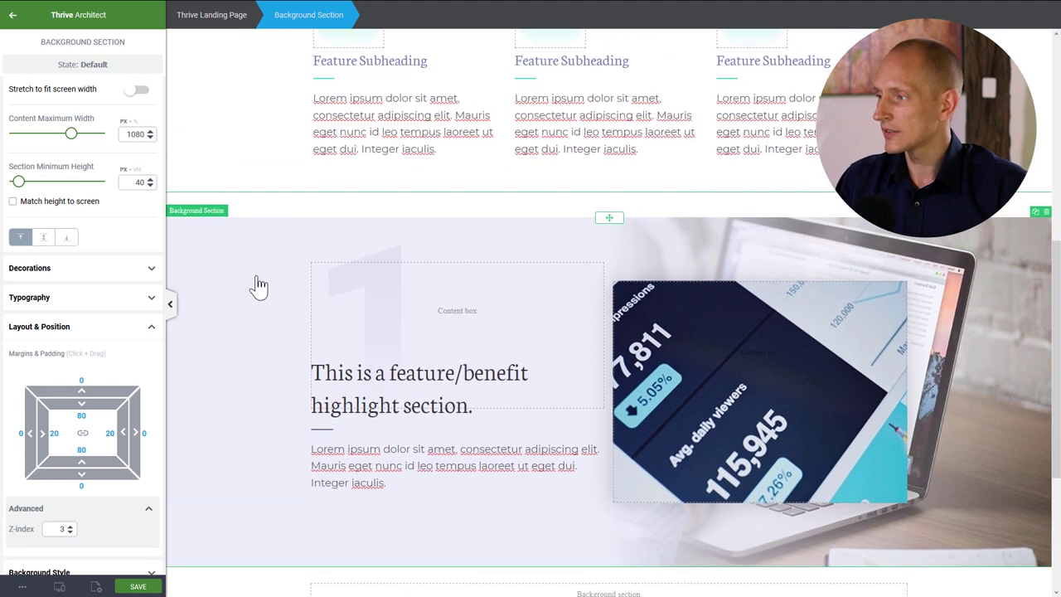
pyautogui.scroll(-1, 258, 284)
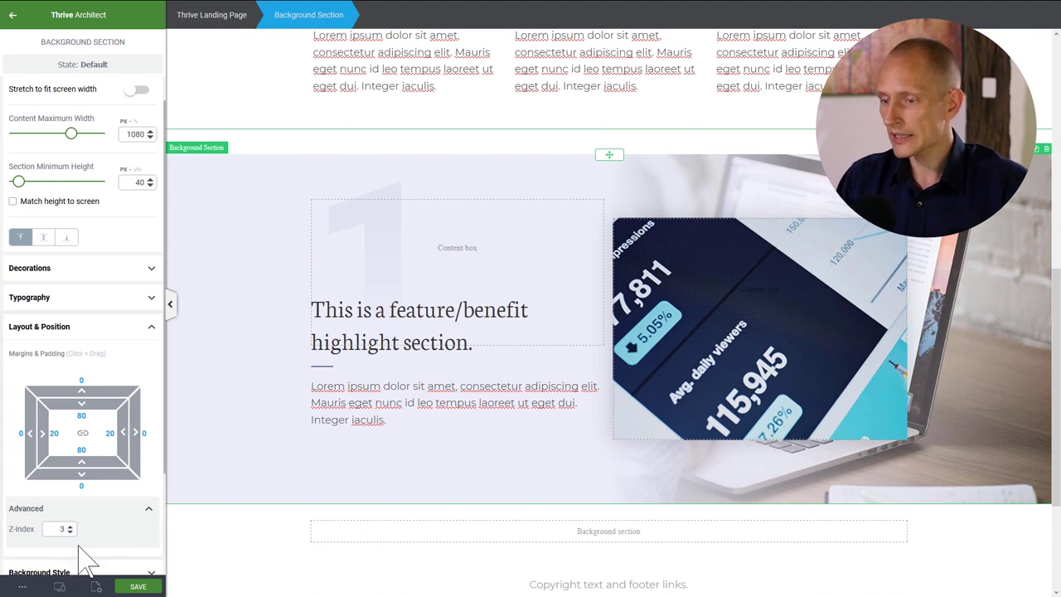
pyautogui.moveTo(58, 585)
pyautogui.click(46, 543)
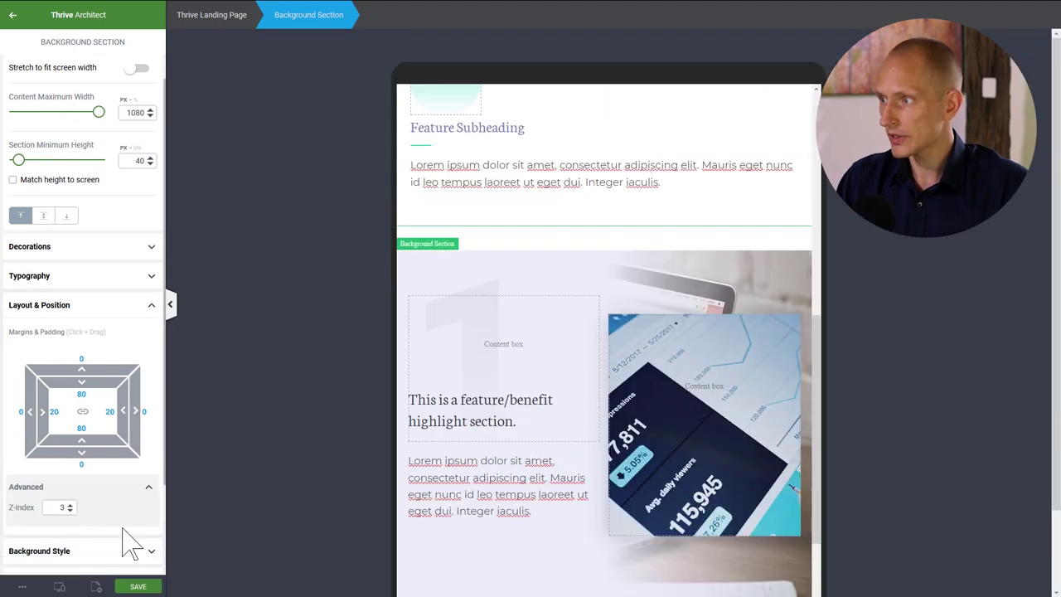
pyautogui.scroll(-1, 582, 287)
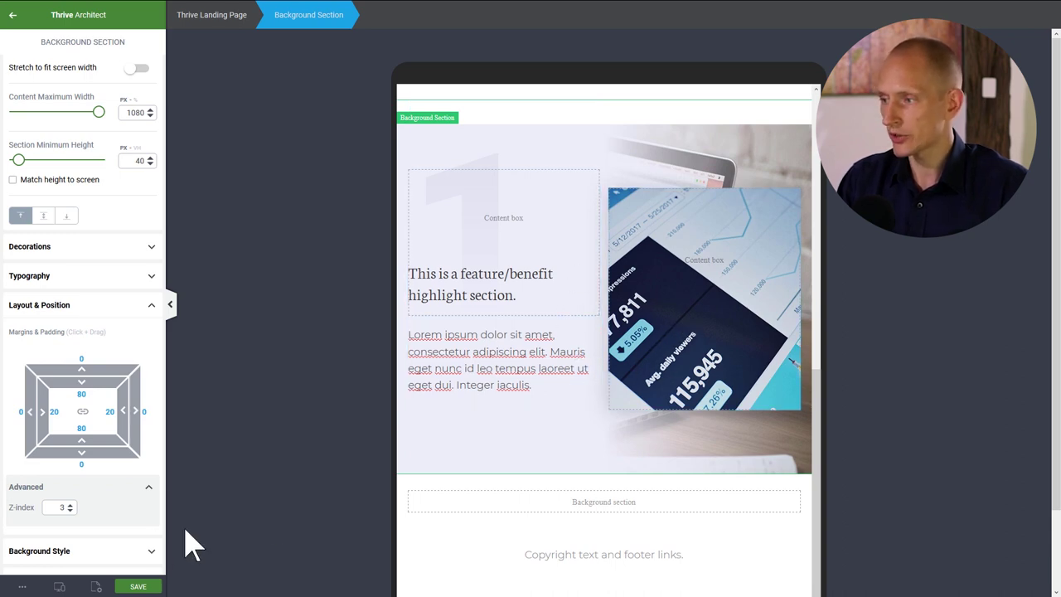
# - Switch to the mobile preview and check how the highlight section's number, heading, text and image stack
pyautogui.moveTo(61, 587)
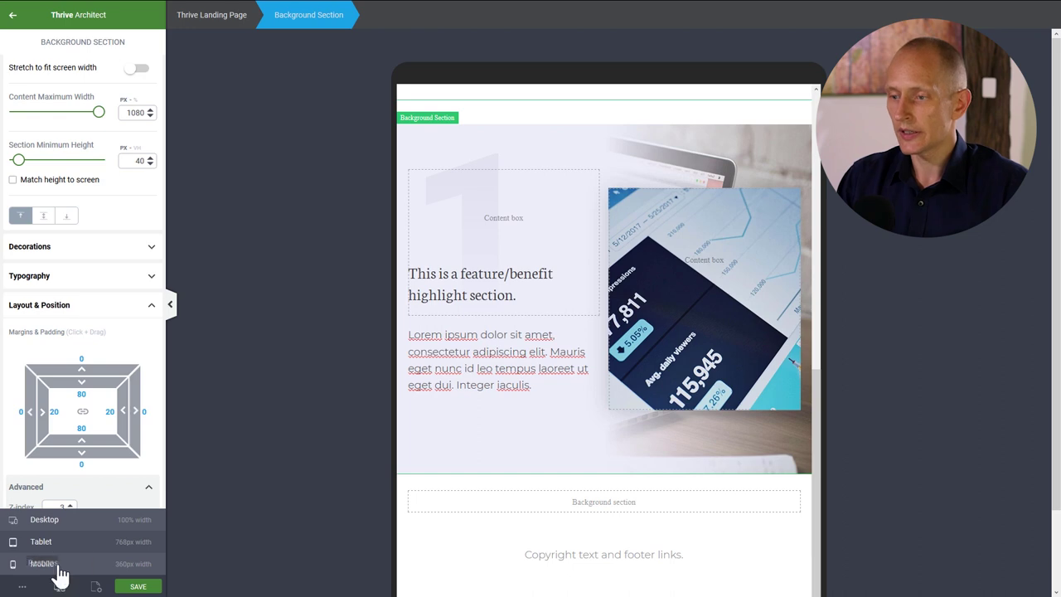
pyautogui.click(58, 565)
pyautogui.scroll(-3, 555, 215)
pyautogui.scroll(-5, 565, 207)
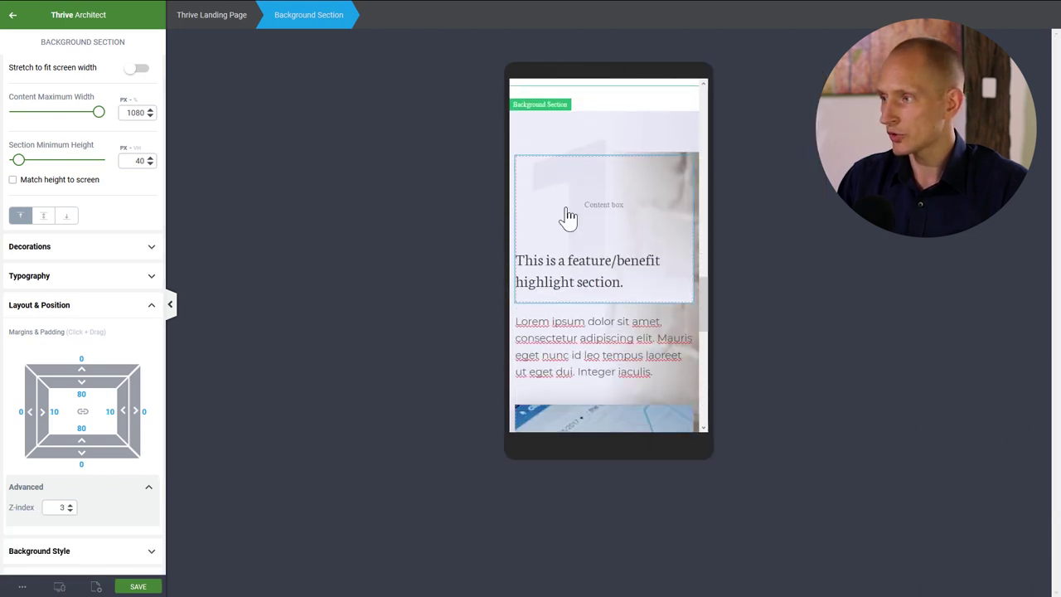
pyautogui.scroll(4, 672, 226)
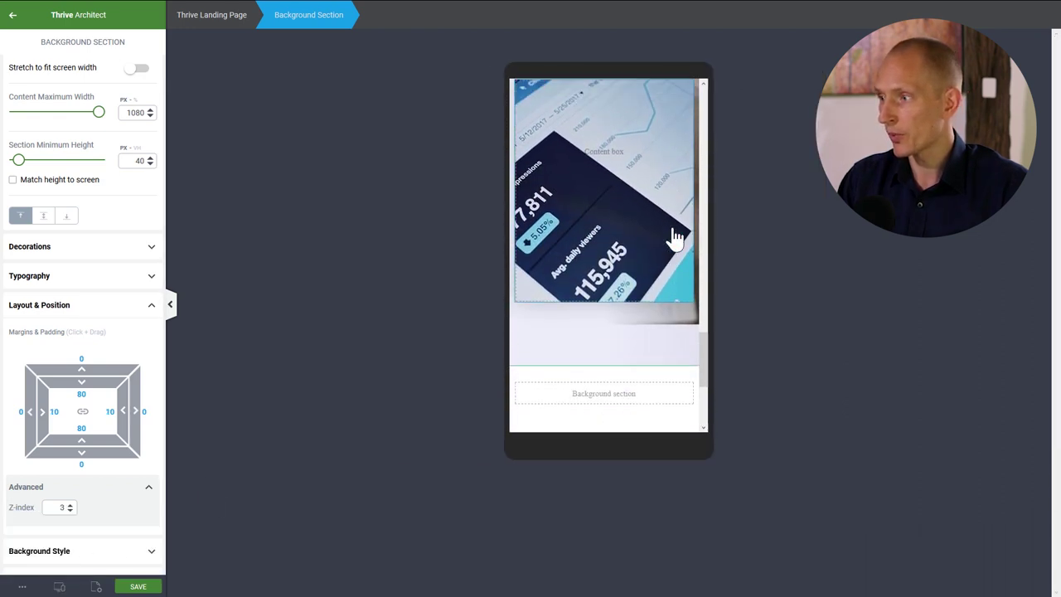
pyautogui.scroll(-1, 672, 227)
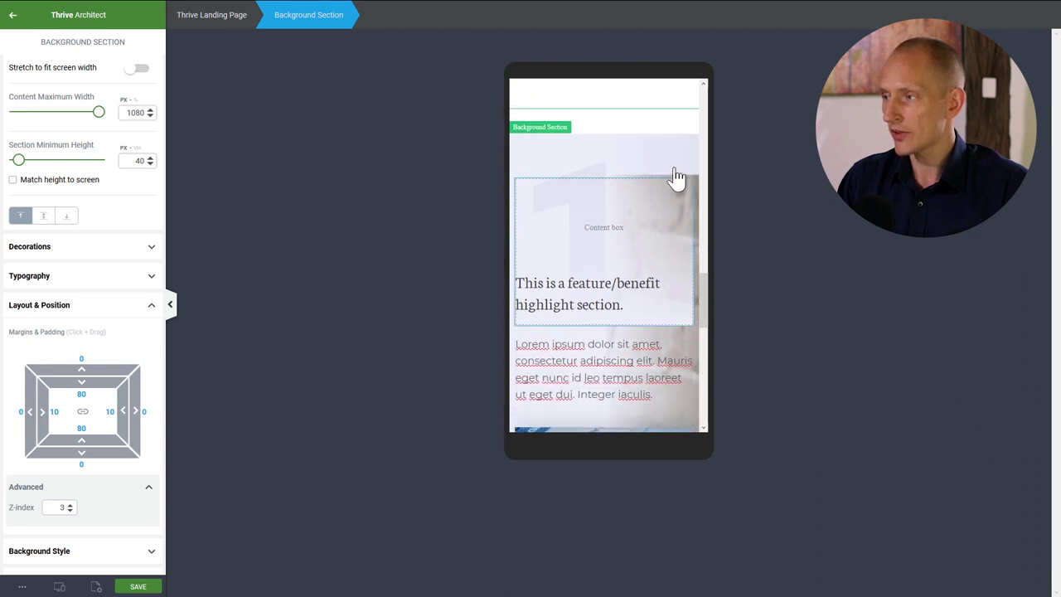
pyautogui.scroll(-1, 679, 332)
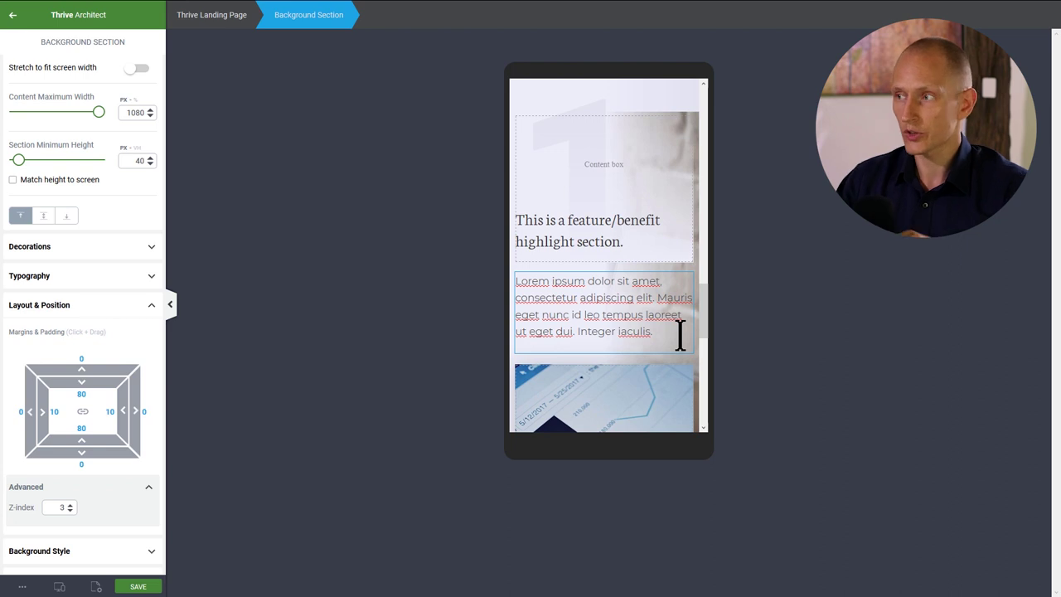
pyautogui.scroll(1, 682, 199)
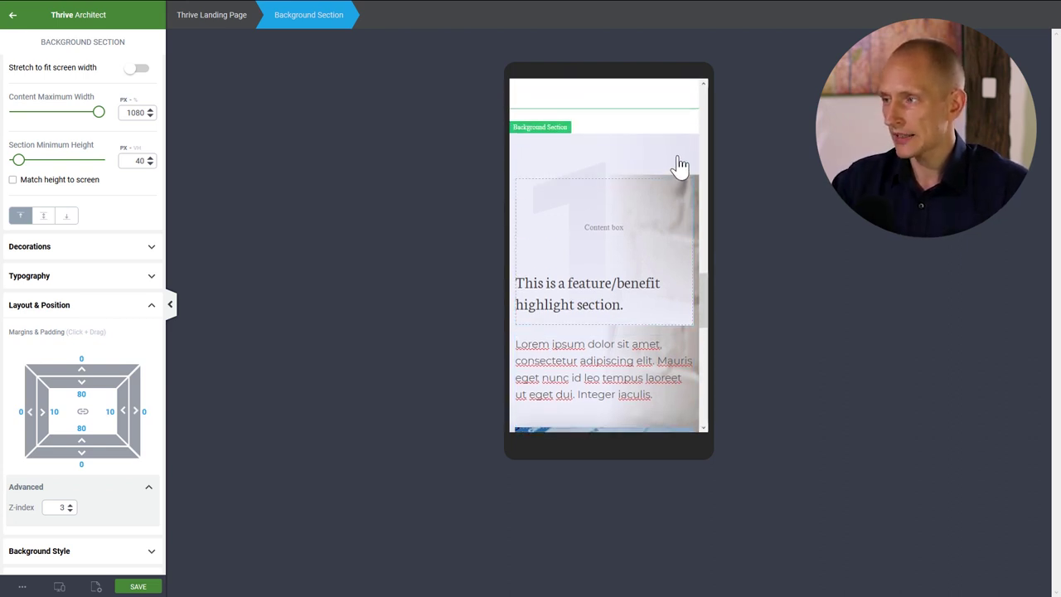
# - For mobile, set the angle of the highlight section's linear gradient background layer to 180 degrees and apply it
pyautogui.scroll(-3, 40, 290)
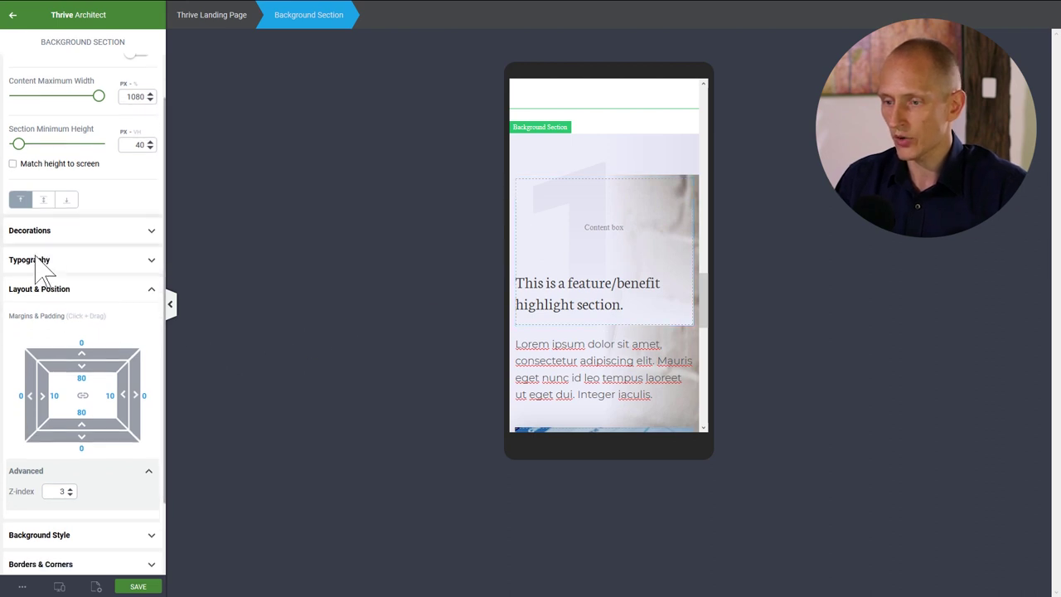
pyautogui.click(67, 441)
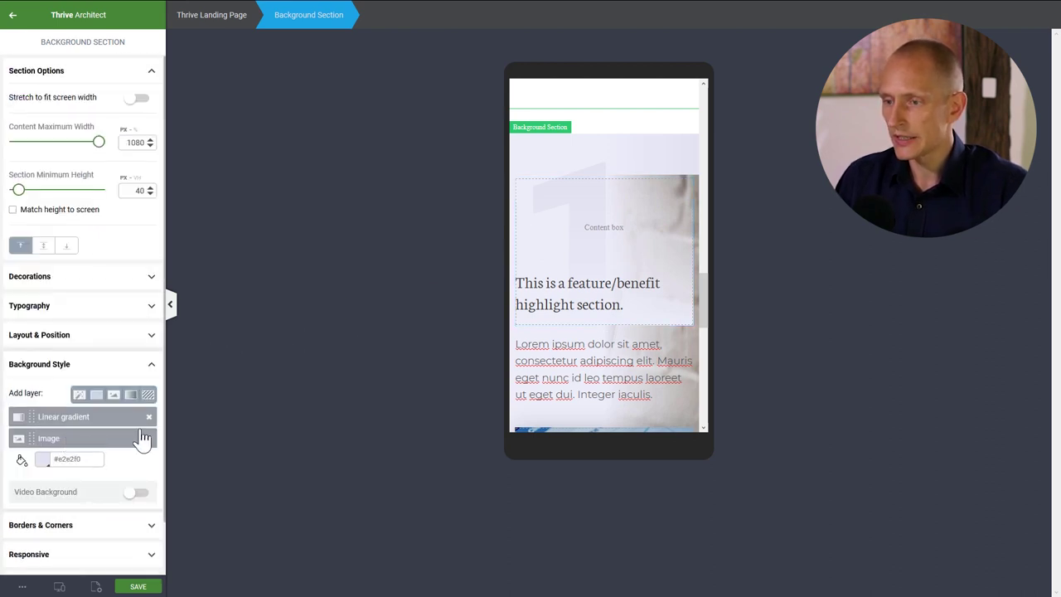
pyautogui.click(77, 424)
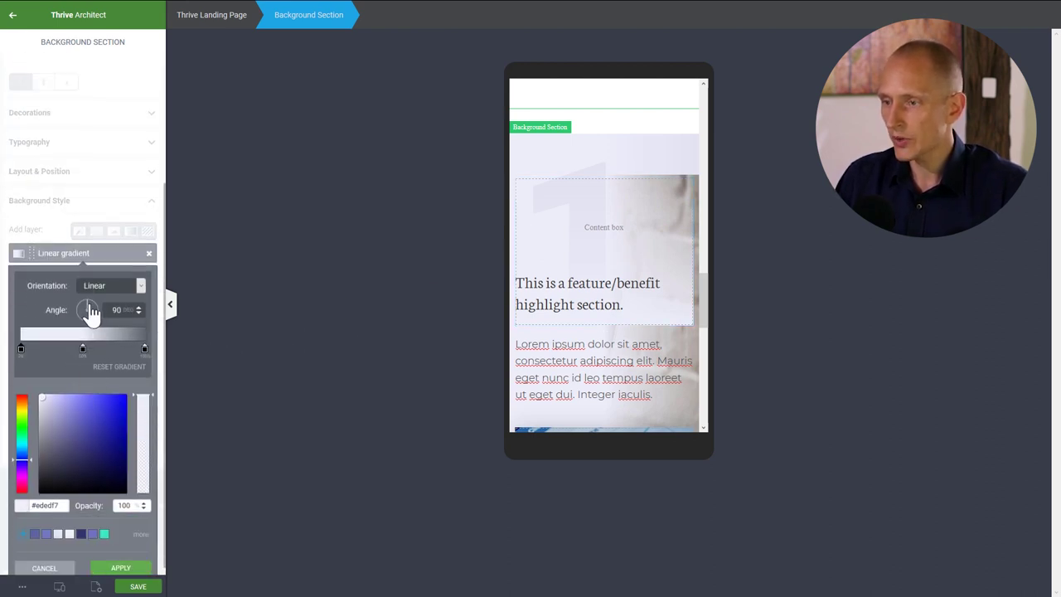
pyautogui.moveTo(86, 309); pyautogui.dragTo(48, 309)
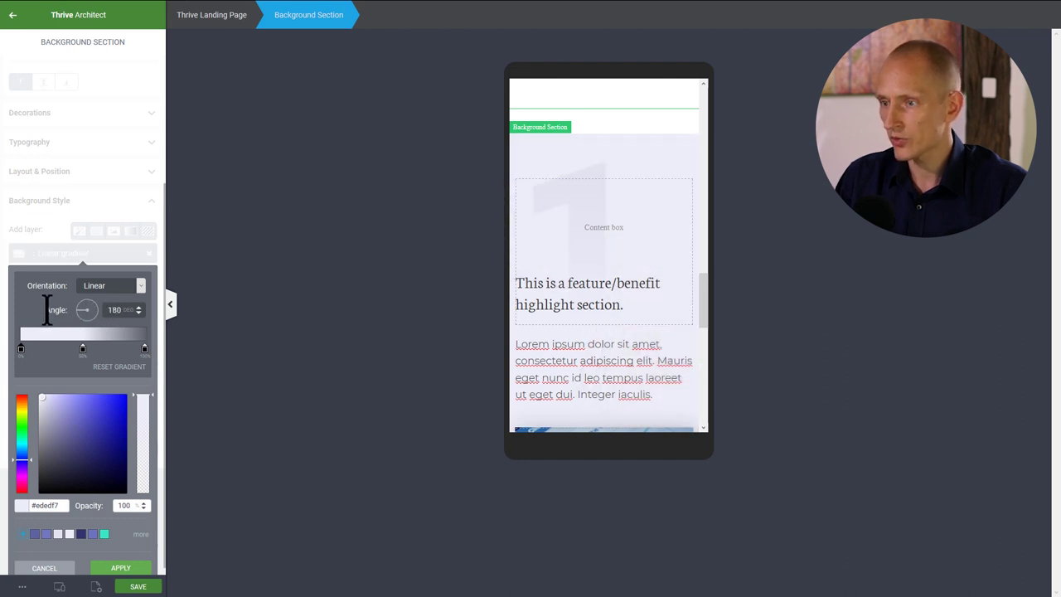
pyautogui.scroll(-3, 639, 315)
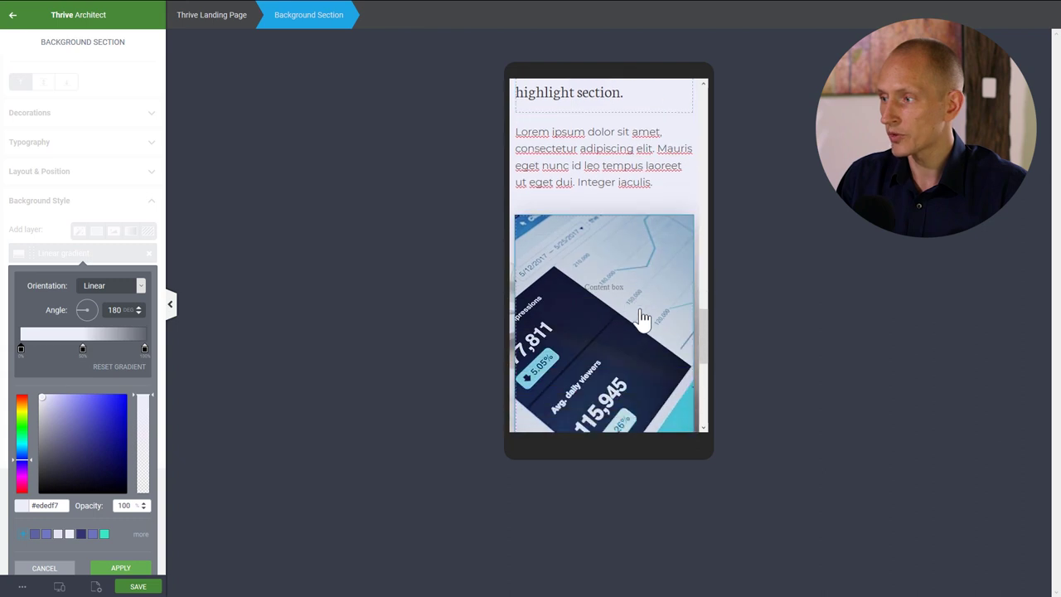
pyautogui.scroll(-2, 642, 317)
pyautogui.scroll(5, 642, 319)
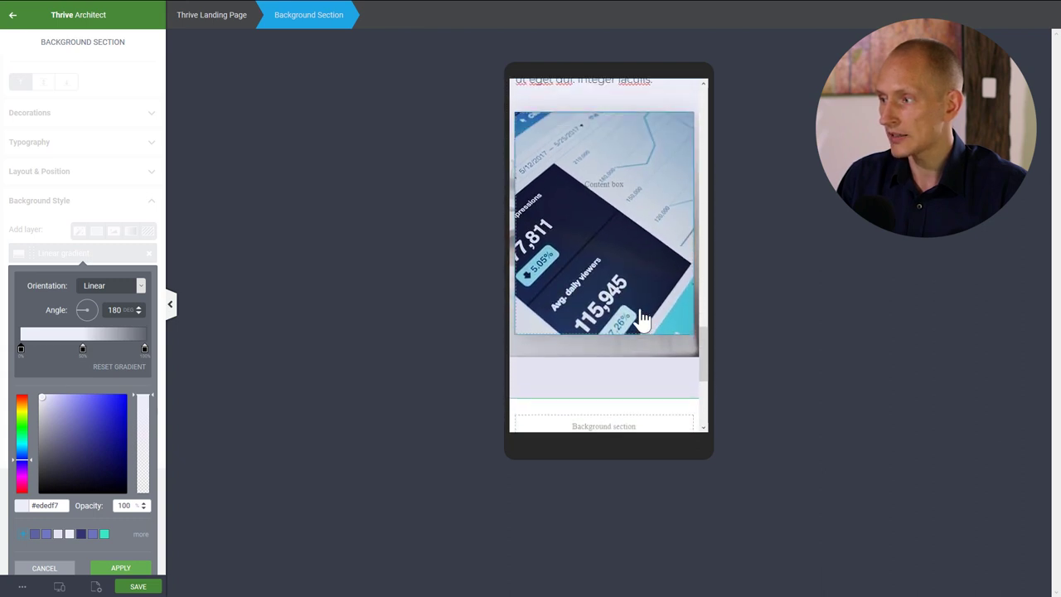
pyautogui.scroll(1, 643, 319)
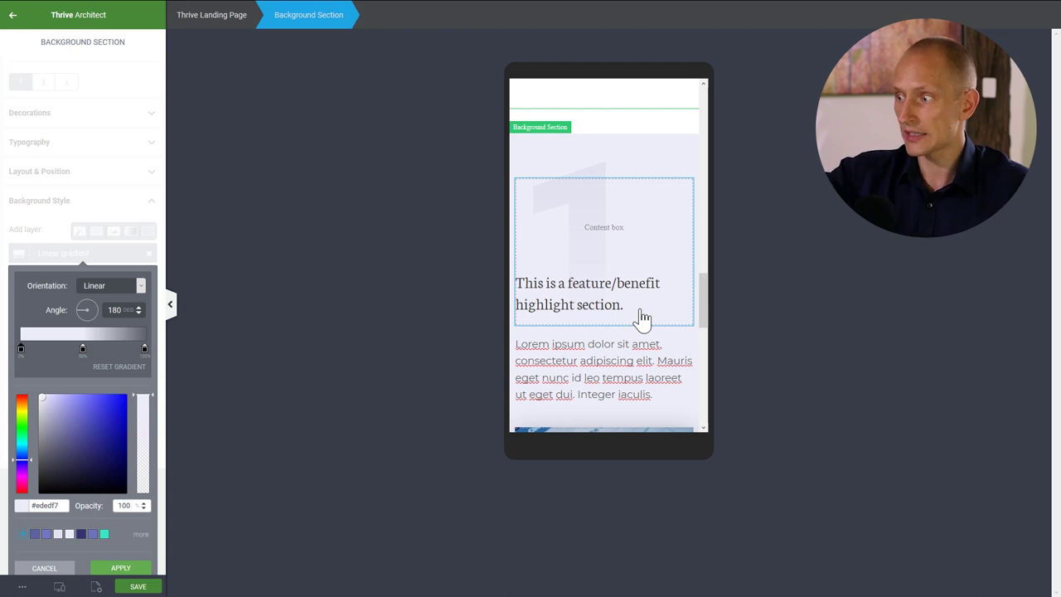
pyautogui.click(140, 570)
# - Anchor the highlight section's background image layer to the bottom centre in the mobile view and apply the change
pyautogui.scroll(-5, 672, 290)
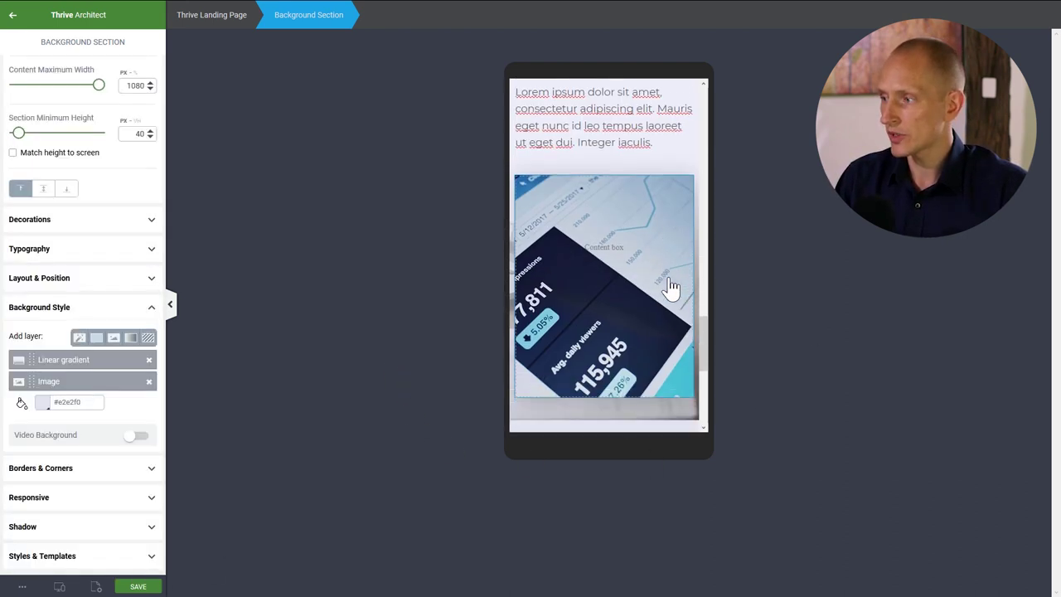
pyautogui.scroll(1, 630, 282)
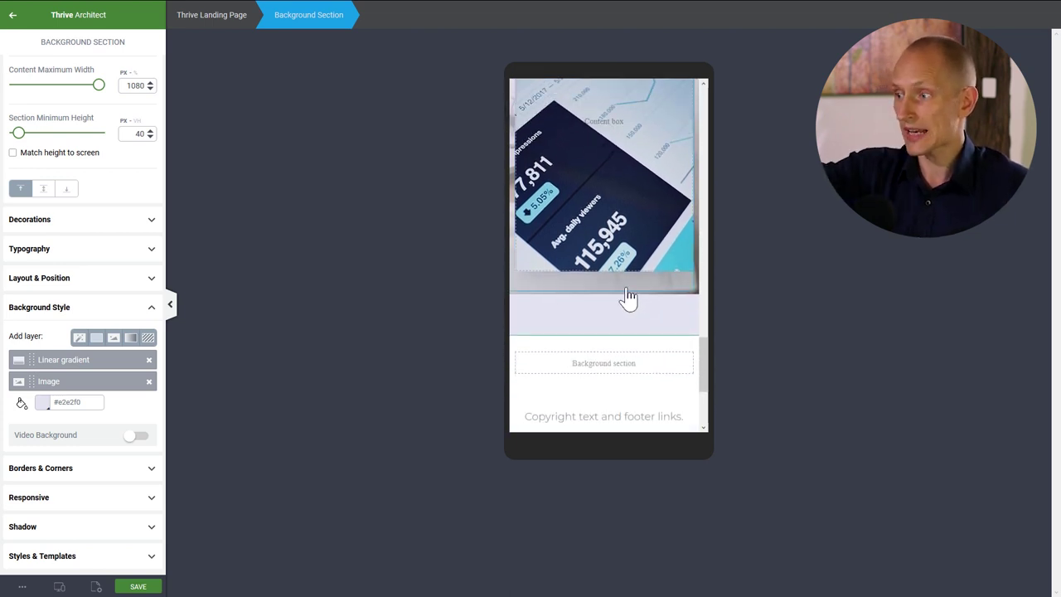
pyautogui.click(51, 382)
pyautogui.click(132, 474)
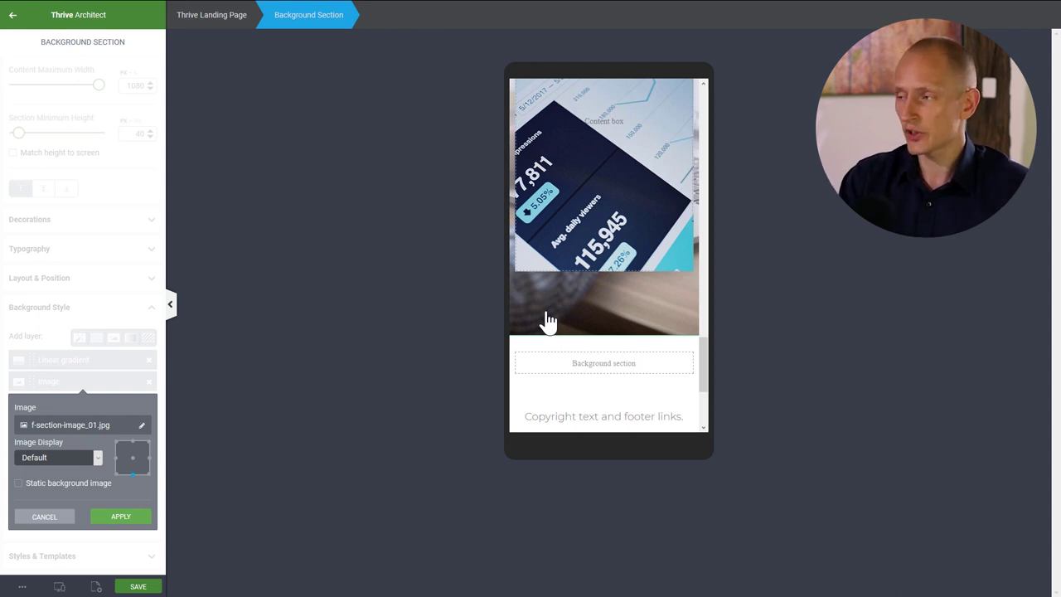
pyautogui.scroll(8, 546, 321)
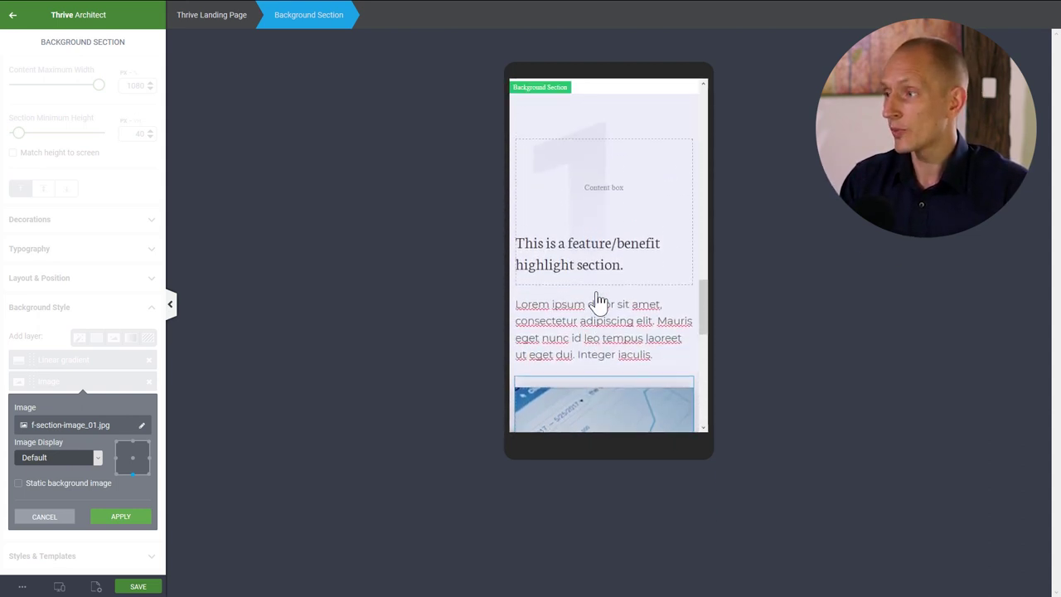
pyautogui.scroll(-10, 634, 248)
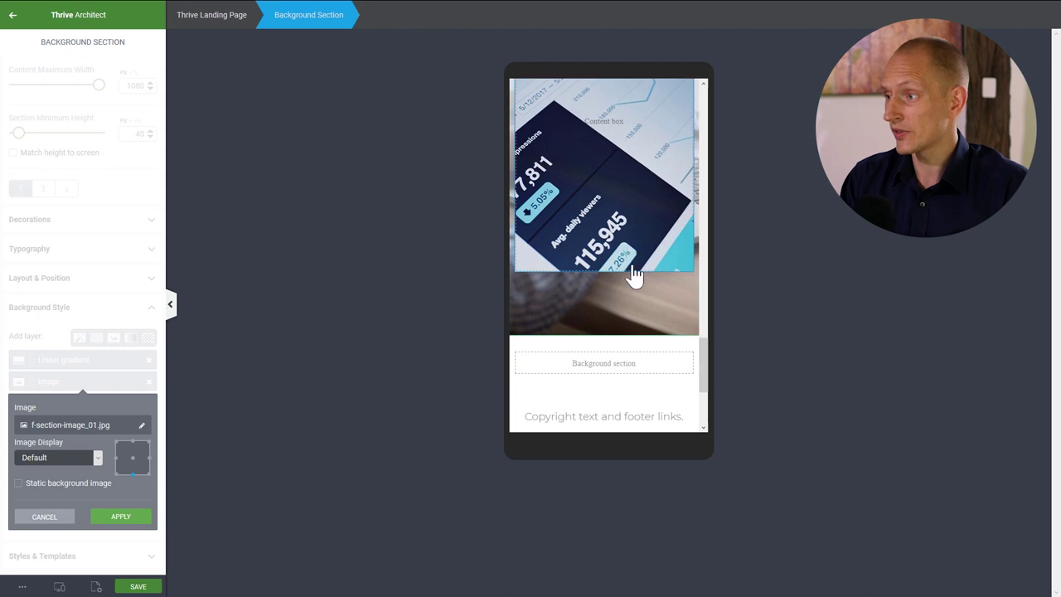
pyautogui.scroll(5, 636, 302)
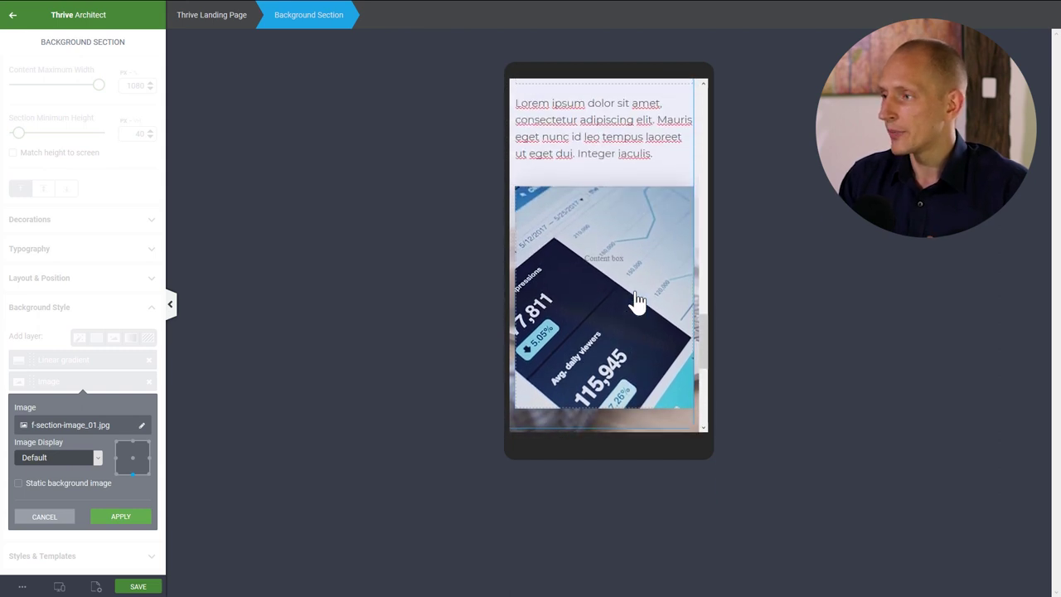
pyautogui.scroll(-1, 636, 303)
pyautogui.click(121, 516)
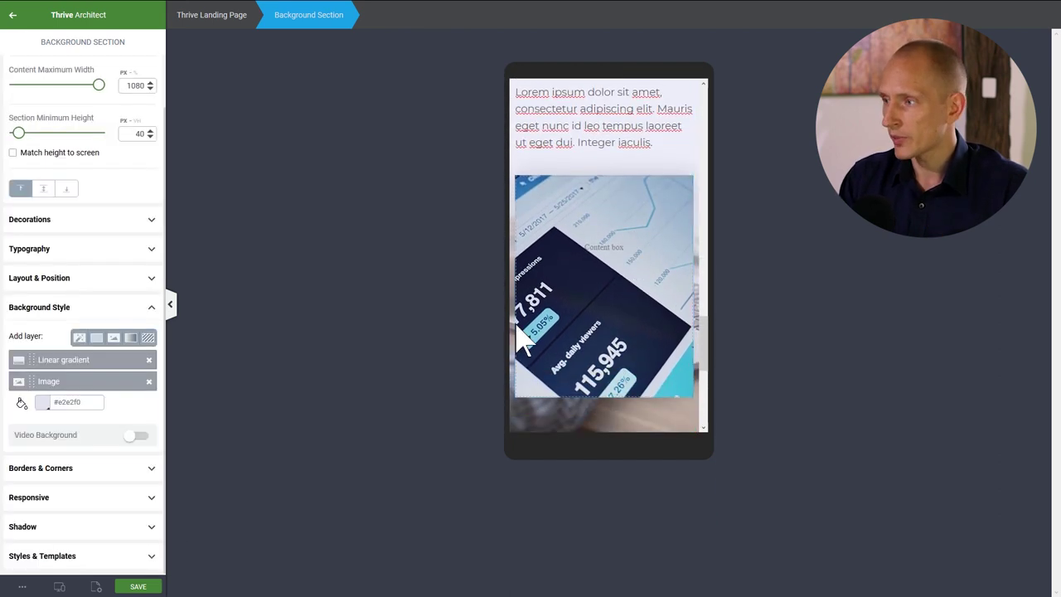
# - For mobile, set the image content box's minimum height to 285 px and the highlight section's bottom padding to 50
pyautogui.click(585, 302)
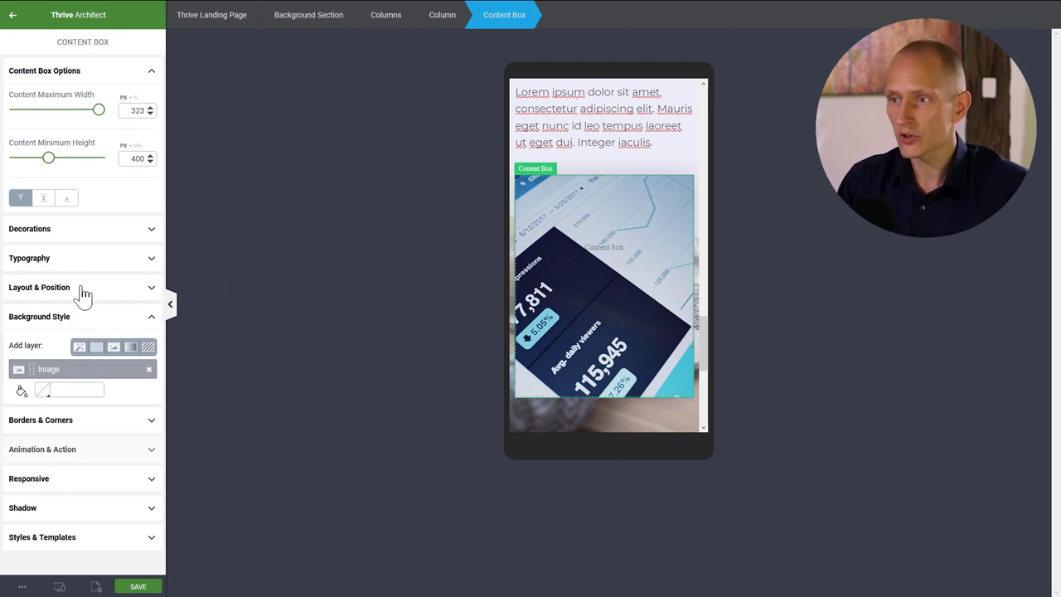
pyautogui.moveTo(48, 157); pyautogui.dragTo(41, 168)
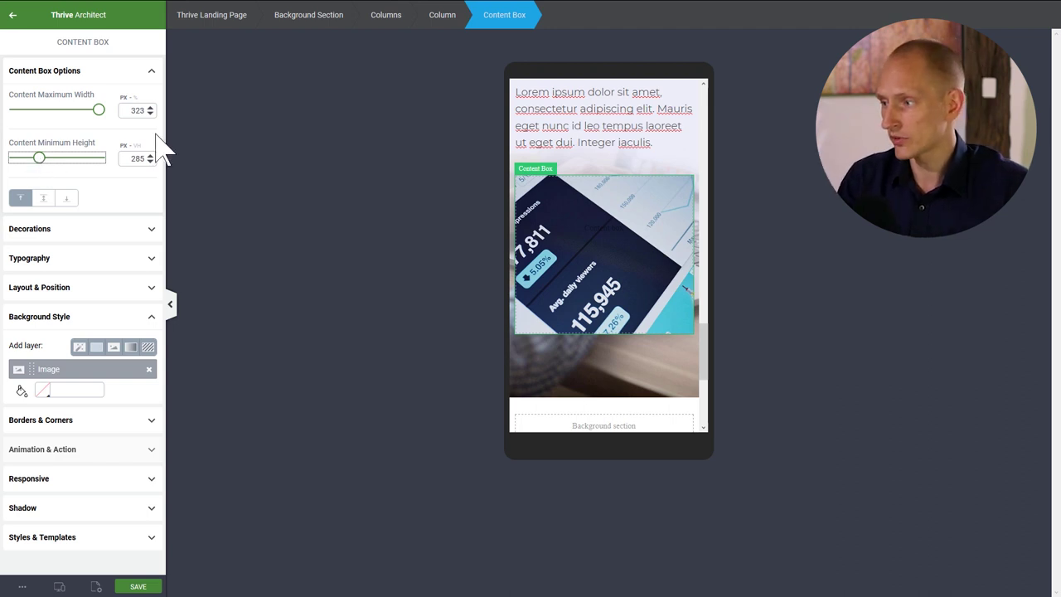
pyautogui.click(600, 383)
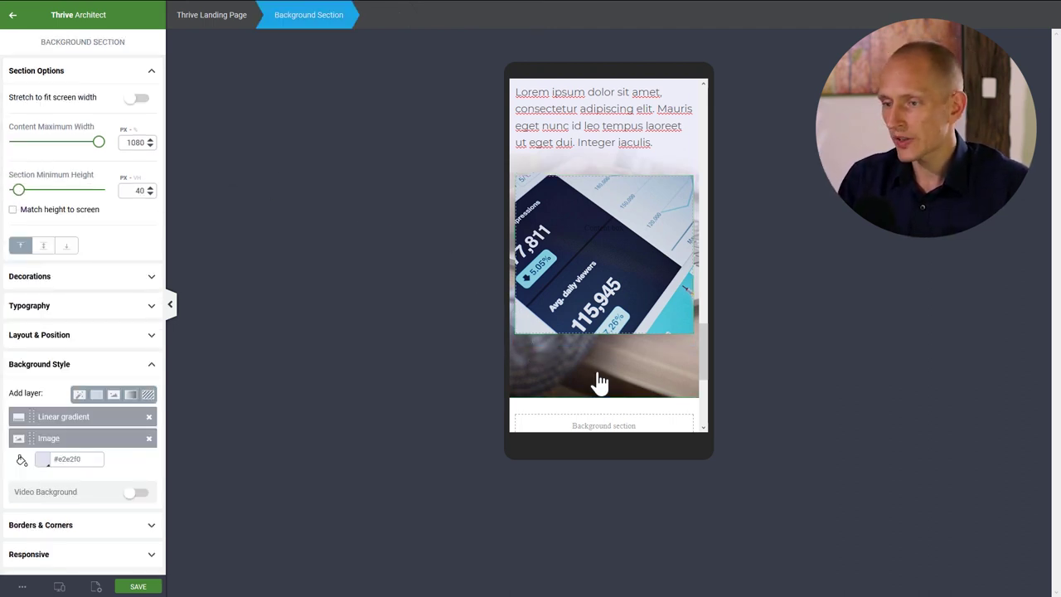
pyautogui.click(66, 337)
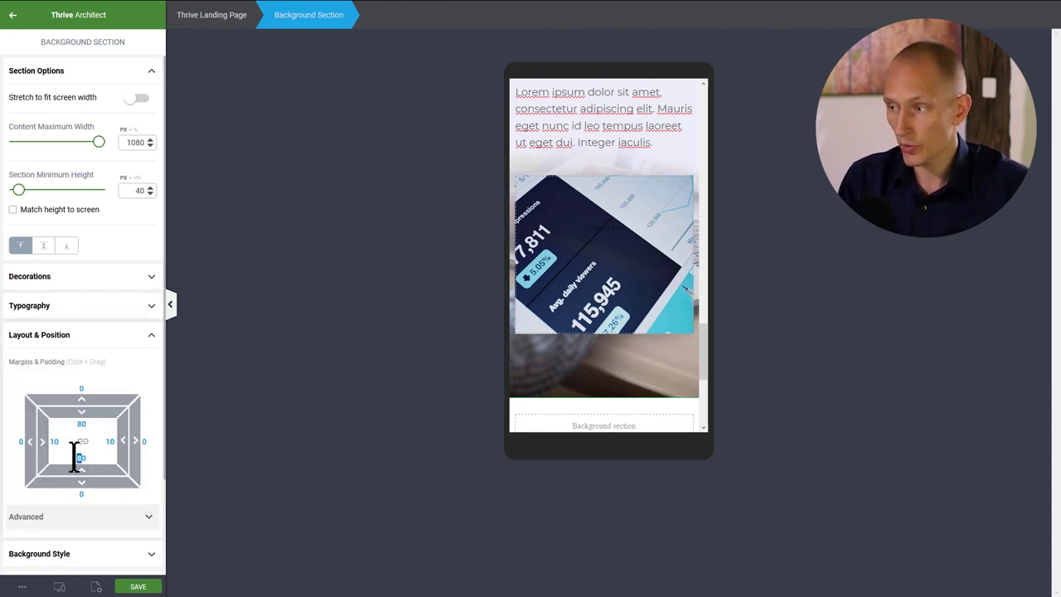
pyautogui.write('50')
pyautogui.scroll(5, 615, 273)
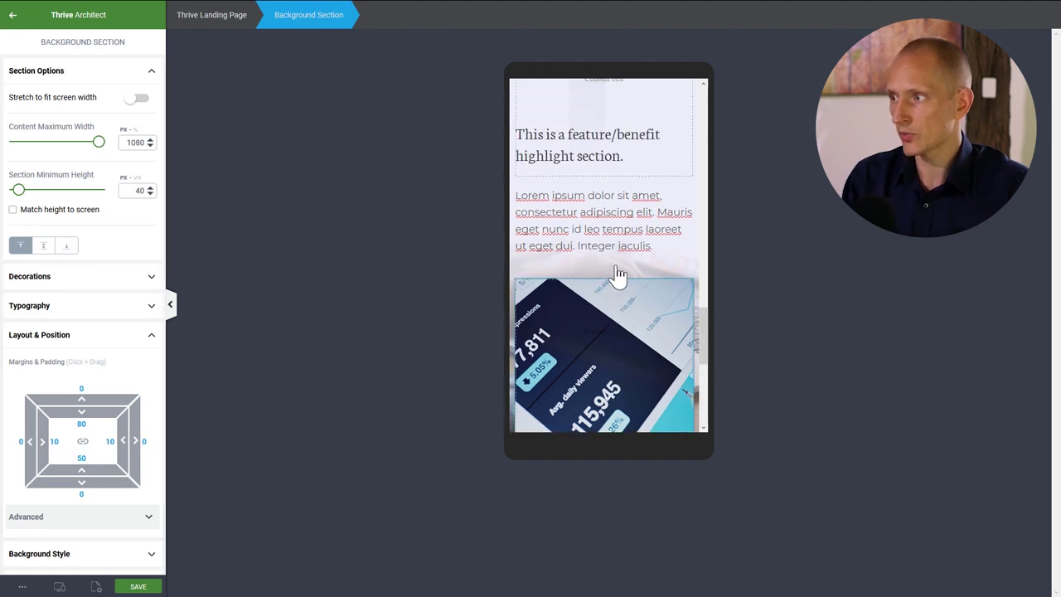
pyautogui.scroll(-3, 615, 265)
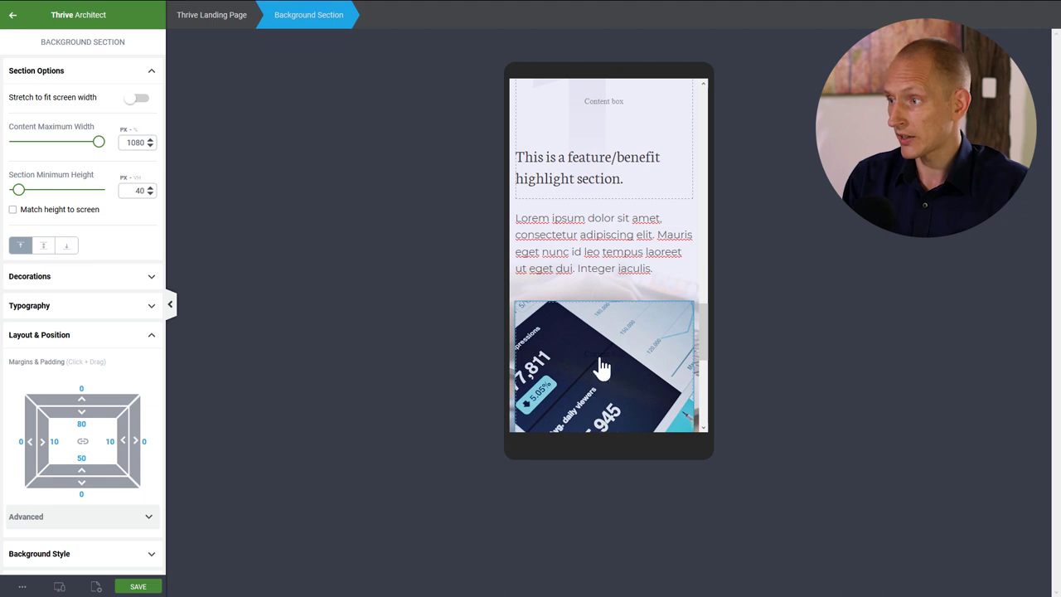
pyautogui.scroll(1, 672, 306)
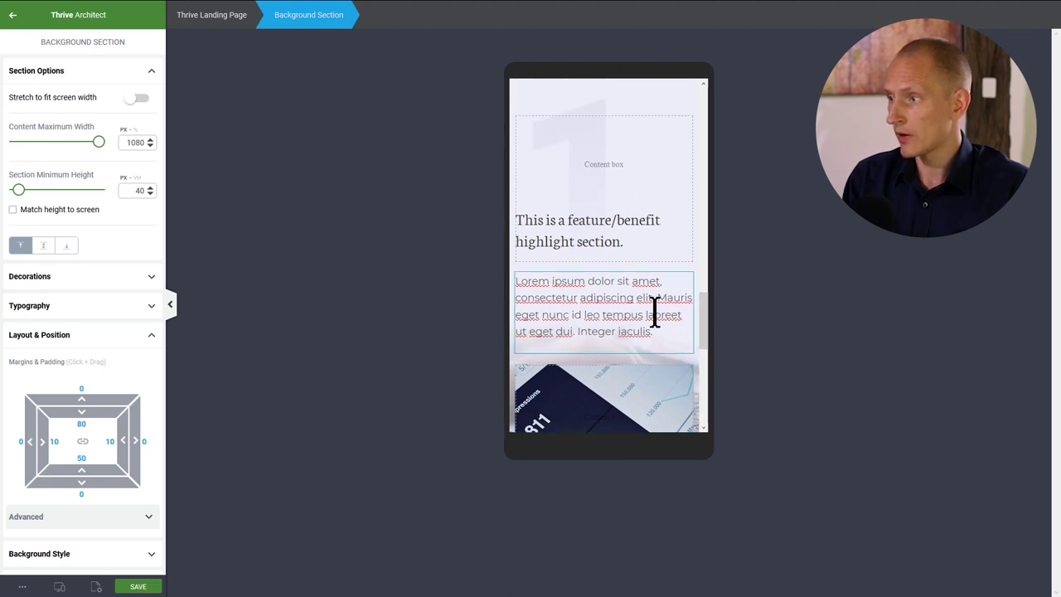
pyautogui.scroll(-3, 655, 313)
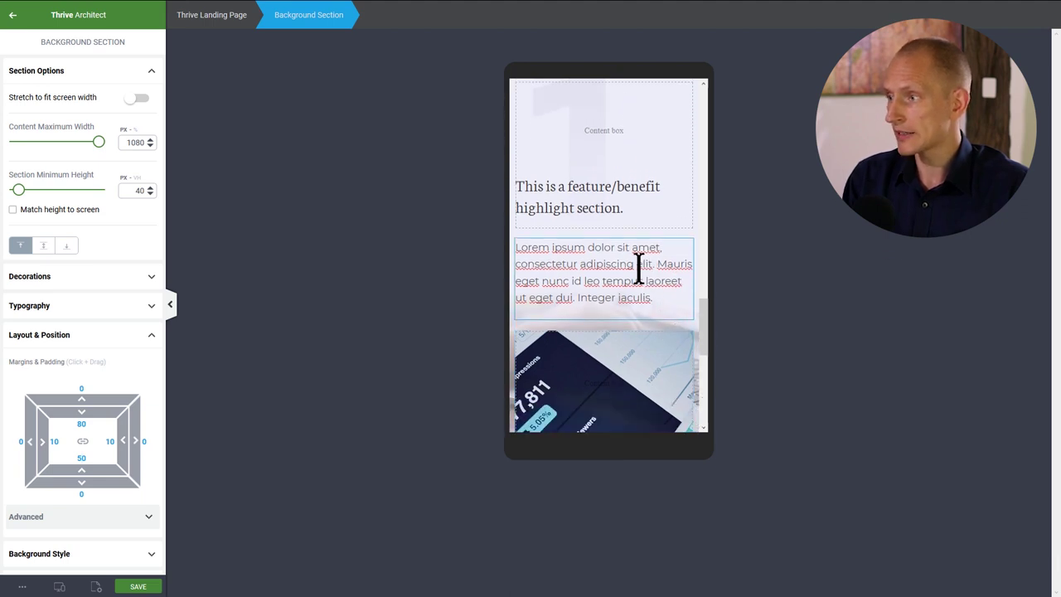
# - Return to the desktop preview and check the highlight section's layout there
pyautogui.click(60, 582)
pyautogui.click(47, 521)
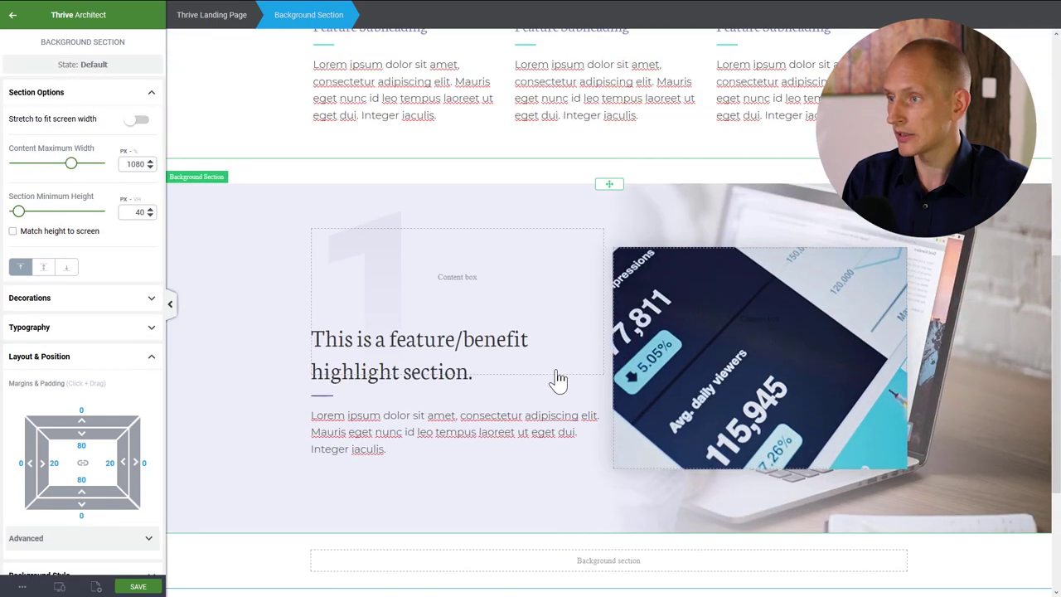
pyautogui.scroll(-1, 514, 423)
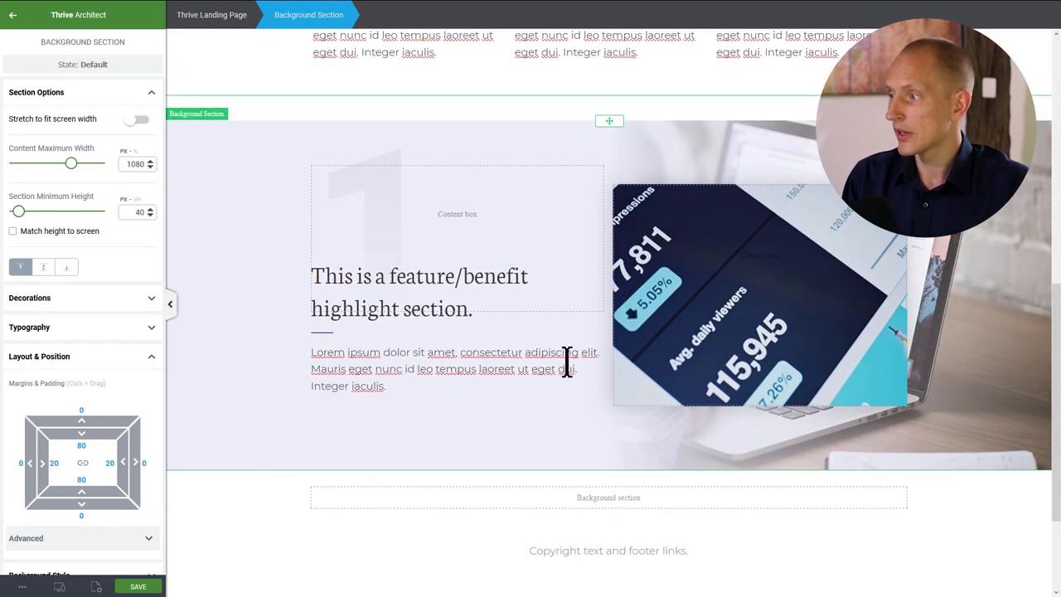
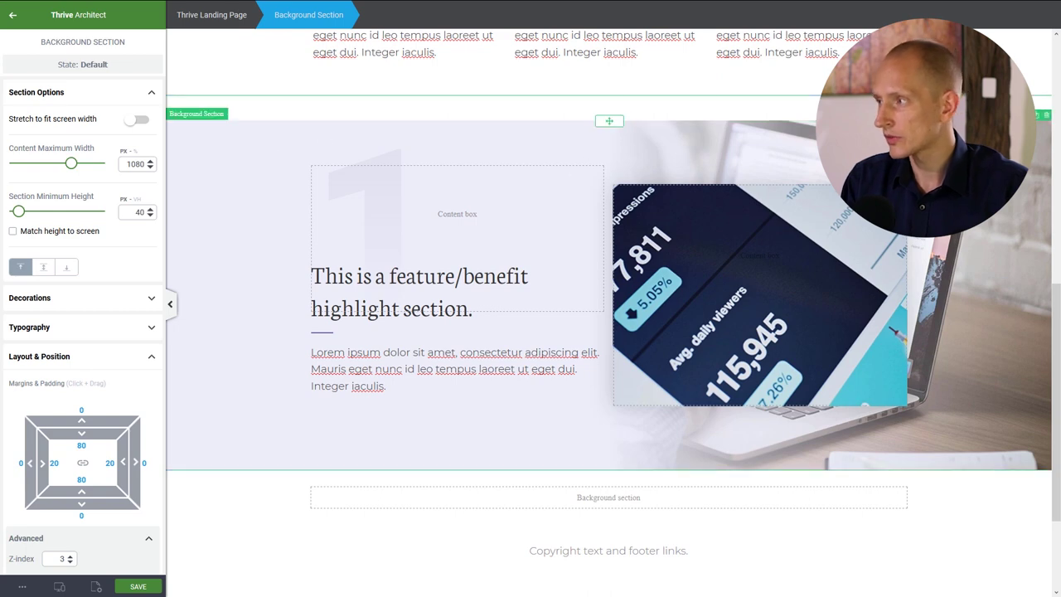
# - Duplicate the highlight background section and change the large faded number in the lower copy to 2
pyautogui.click(1036, 116)
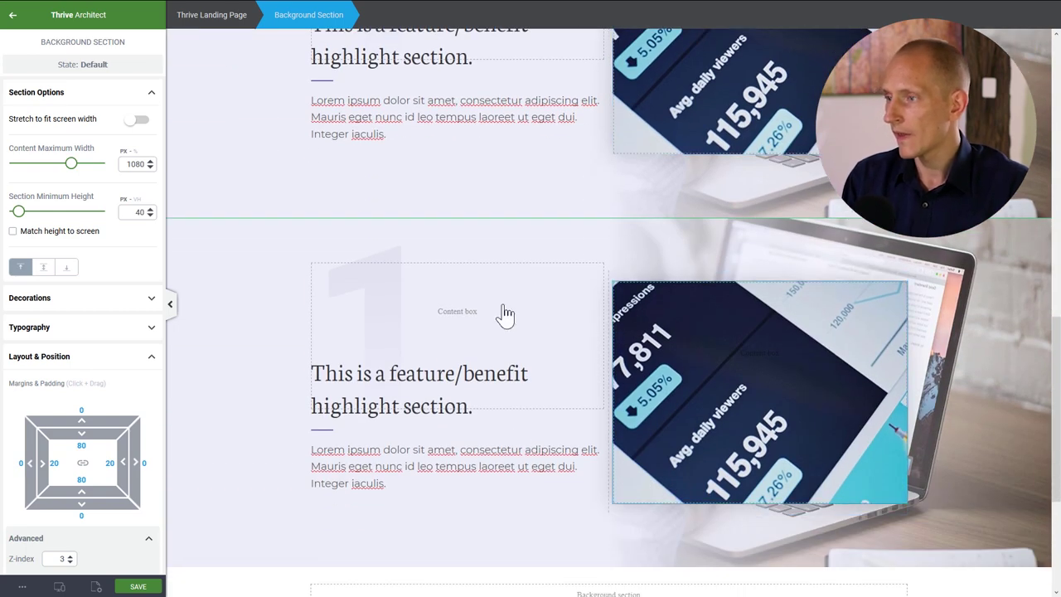
pyautogui.click(397, 252)
pyautogui.doubleClick(376, 251)
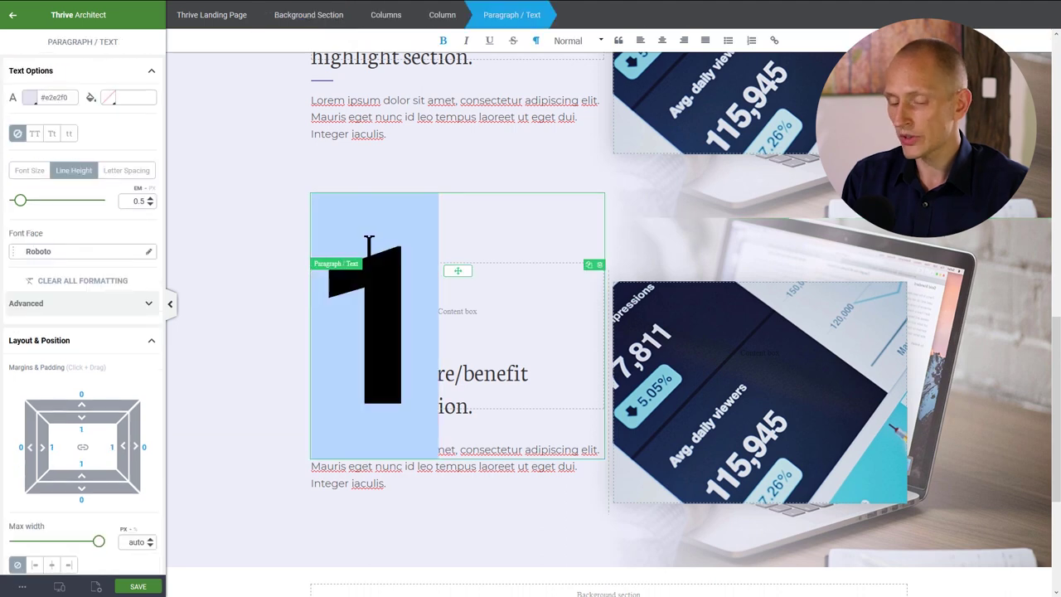
pyautogui.write('2')
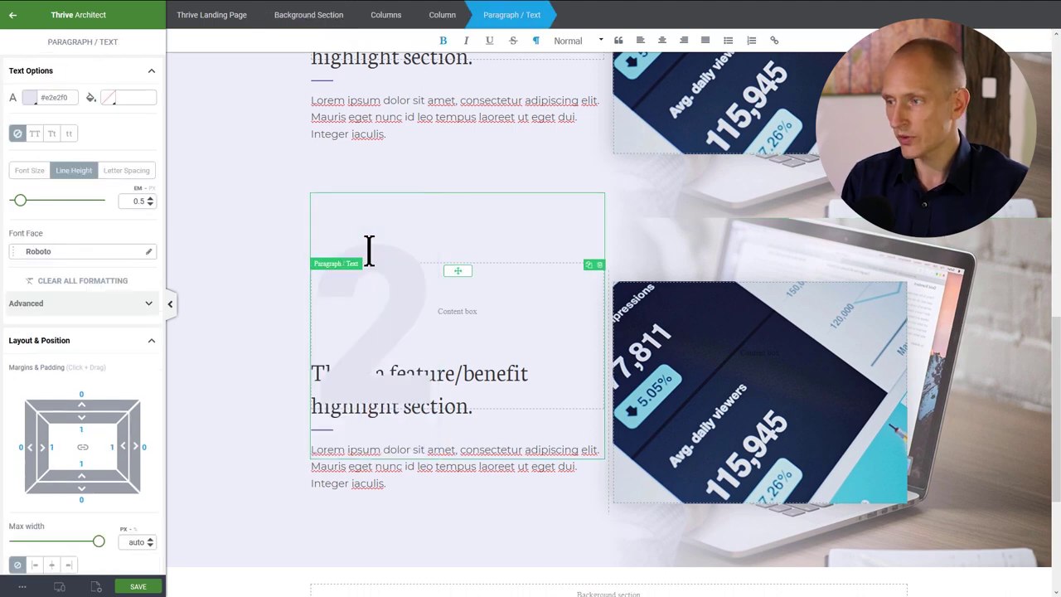
pyautogui.click(258, 247)
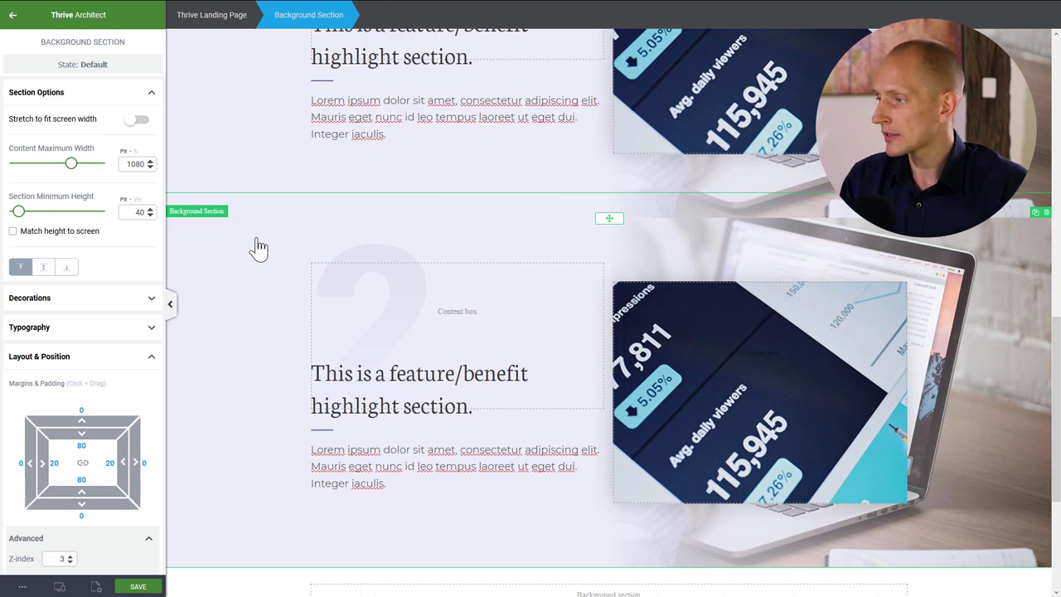
# - Reverse the column order in the second highlight section so the image comes before the text
pyautogui.click(659, 302)
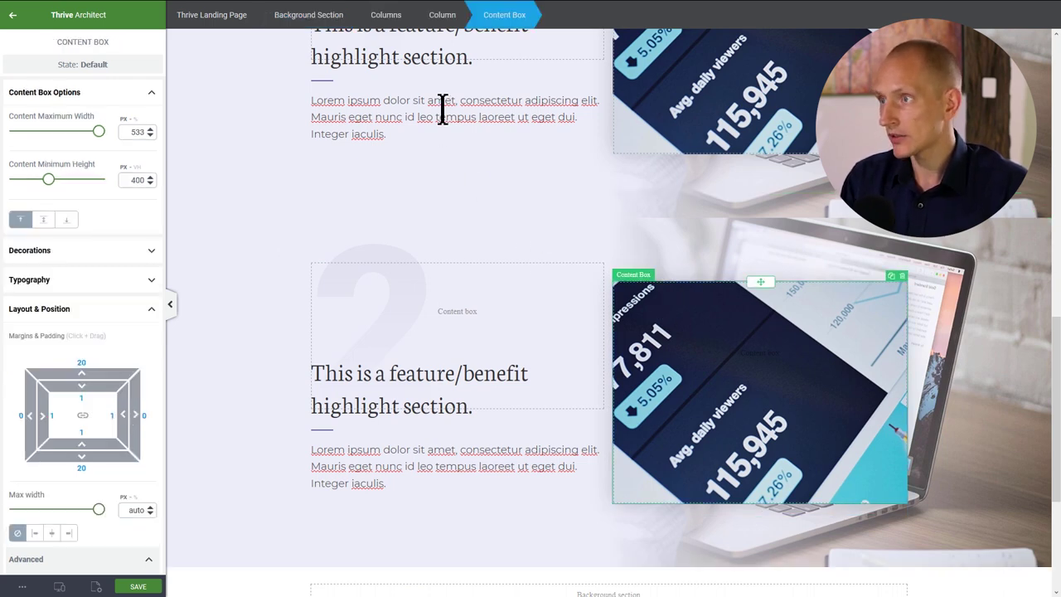
pyautogui.click(386, 14)
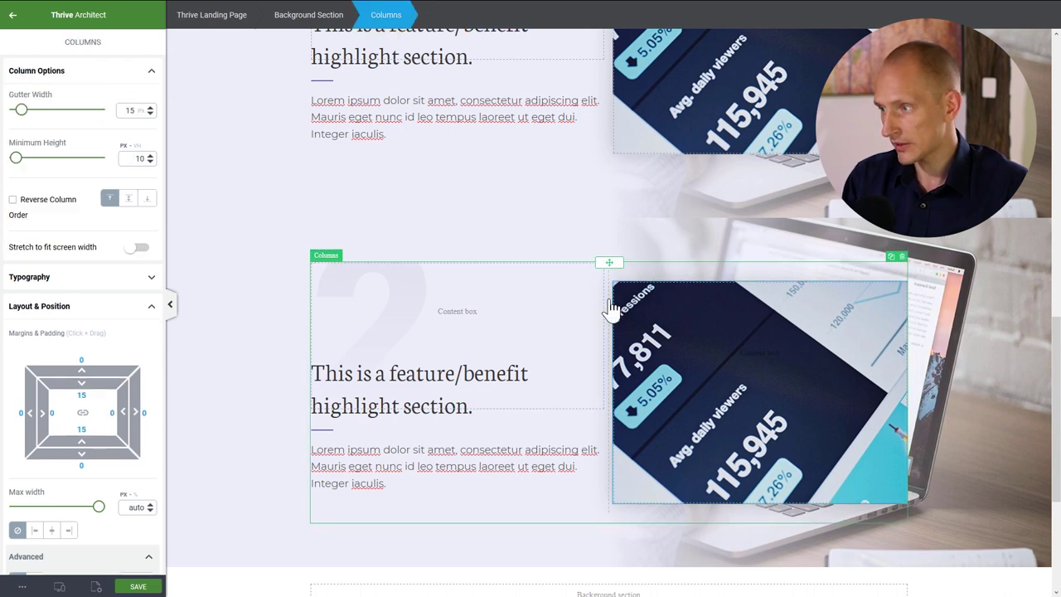
pyautogui.click(12, 200)
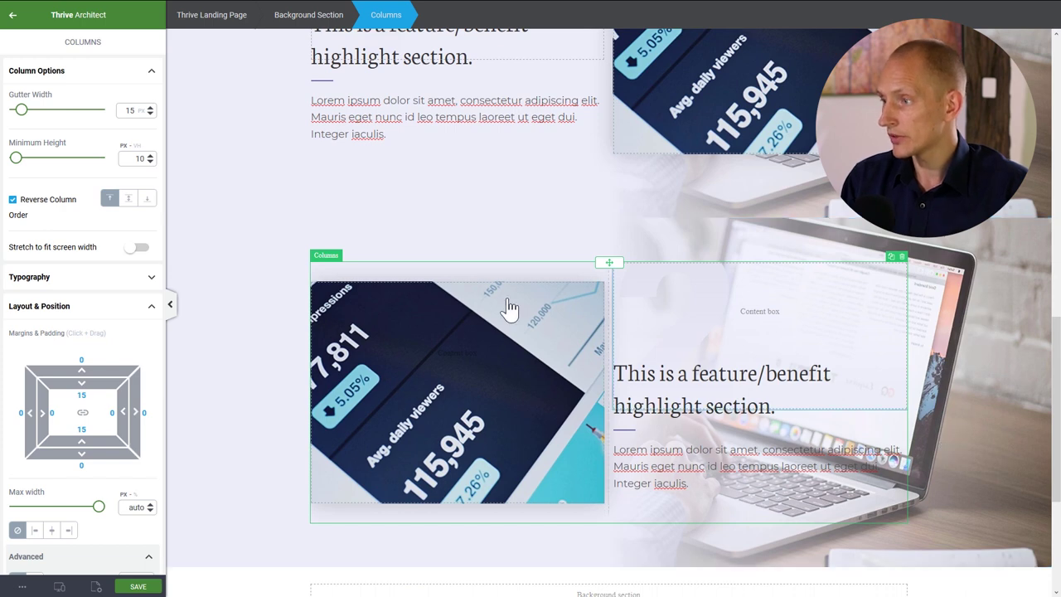
# - Set the linear gradient angle of the second highlight section's background to 270 degrees and apply it
pyautogui.click(993, 294)
pyautogui.scroll(-2, 59, 342)
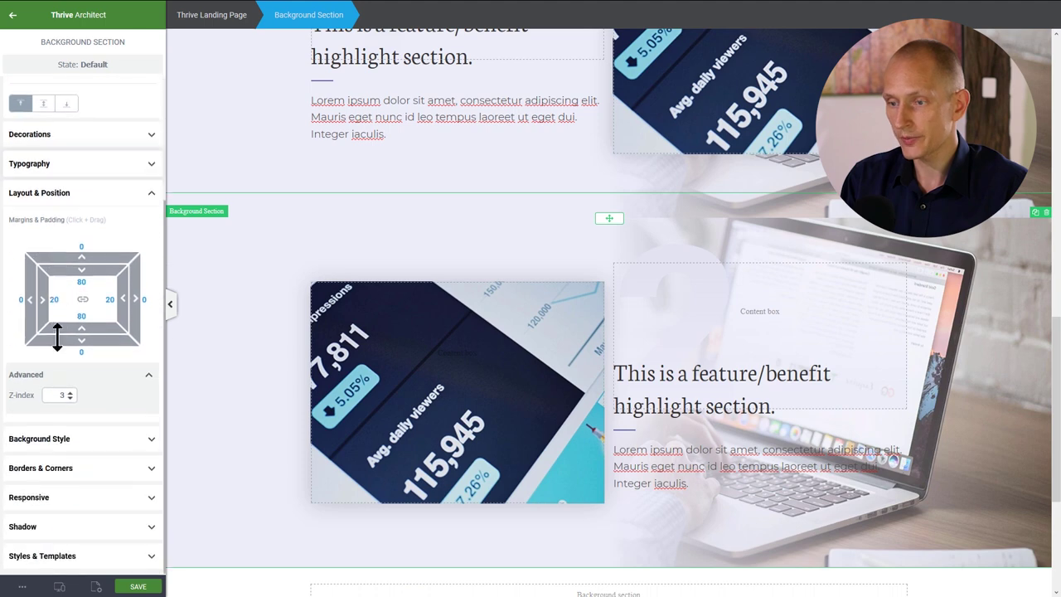
pyautogui.click(66, 446)
pyautogui.click(49, 440)
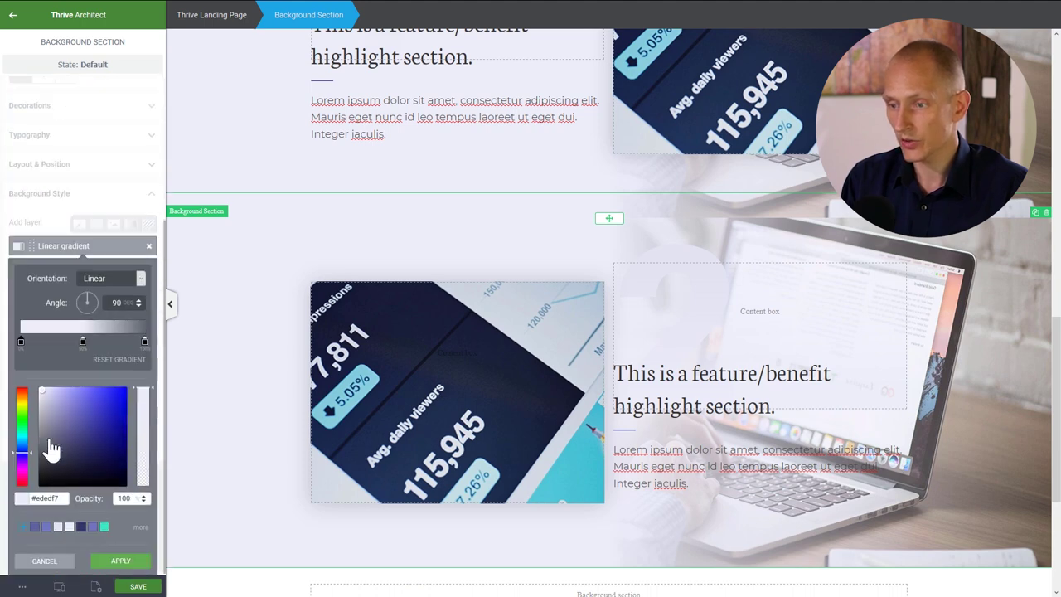
pyautogui.moveTo(89, 304); pyautogui.dragTo(95, 352)
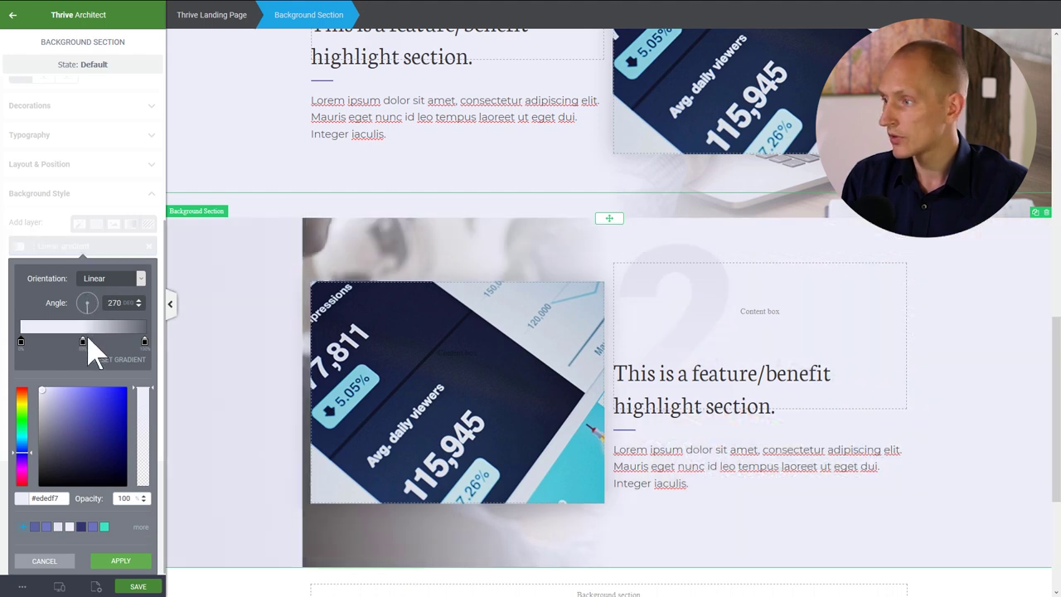
pyautogui.click(116, 564)
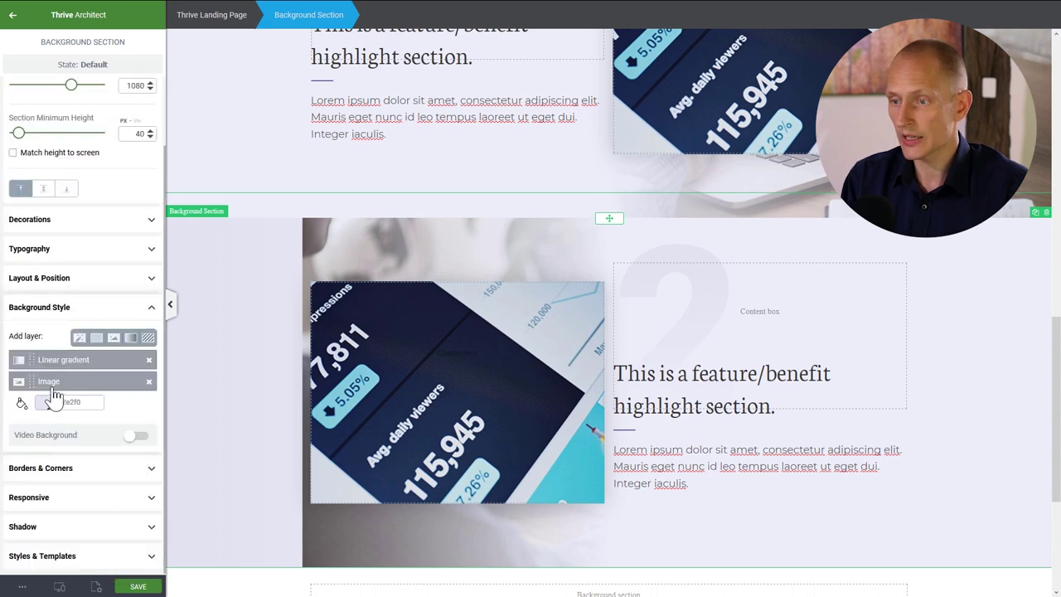
# - Anchor the second section's background image layer to the left centre, replace its image with f-section-image_02, and apply the changes
pyautogui.click(52, 387)
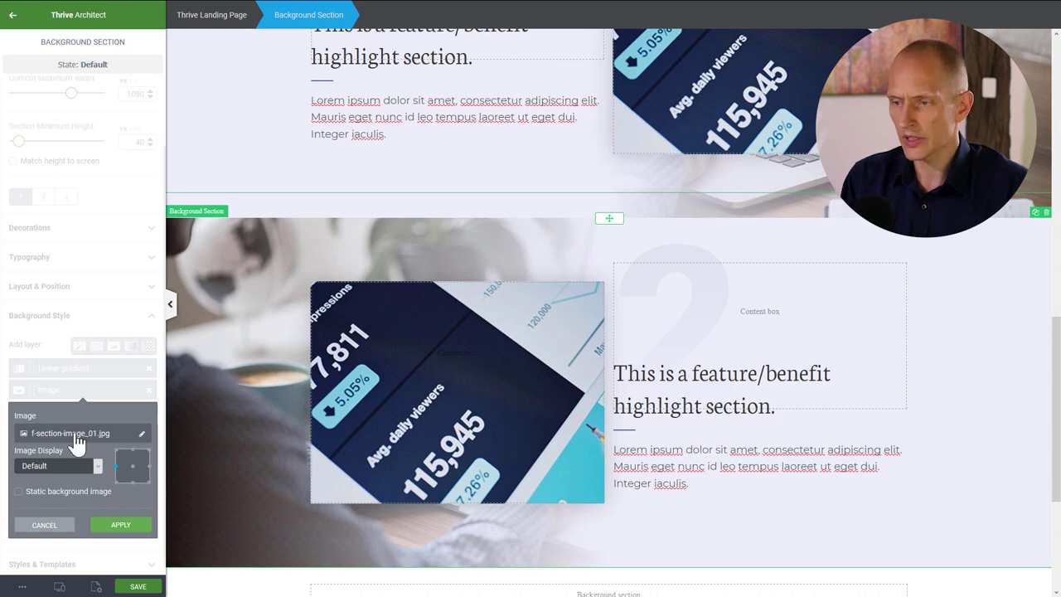
pyautogui.click(73, 434)
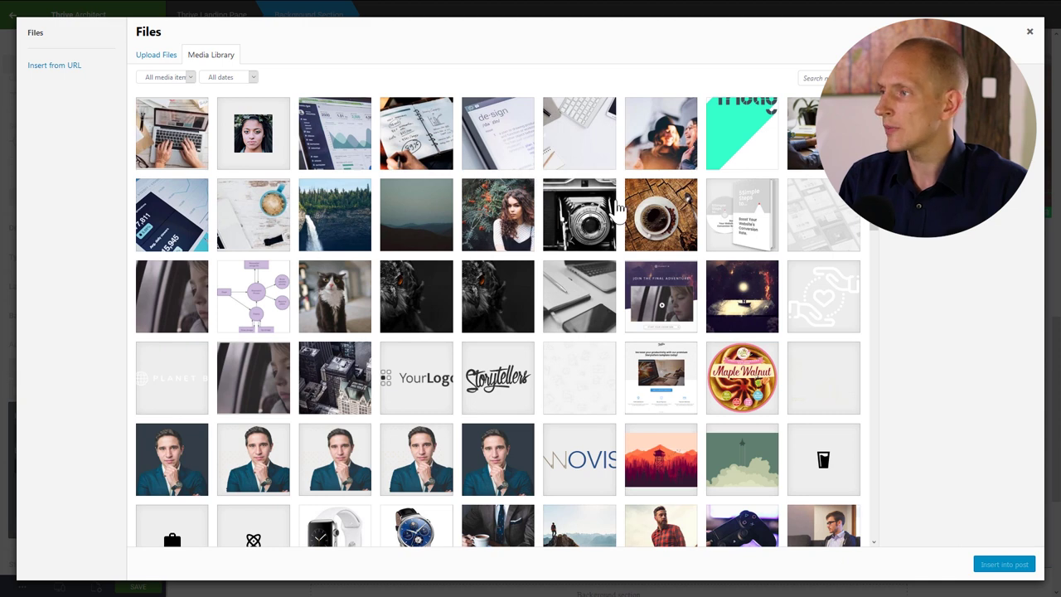
pyautogui.click(572, 145)
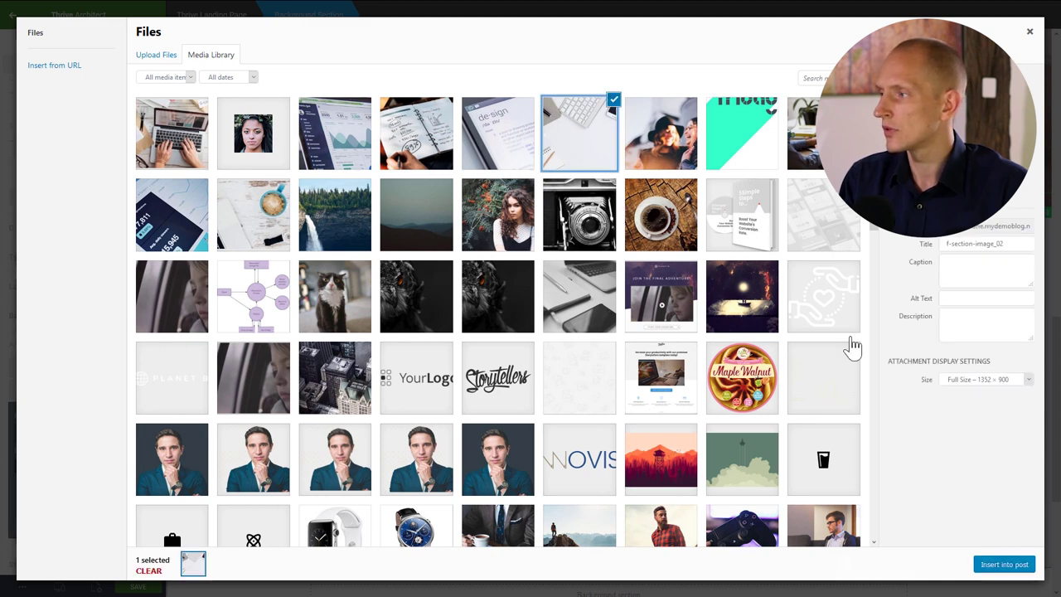
pyautogui.click(1006, 565)
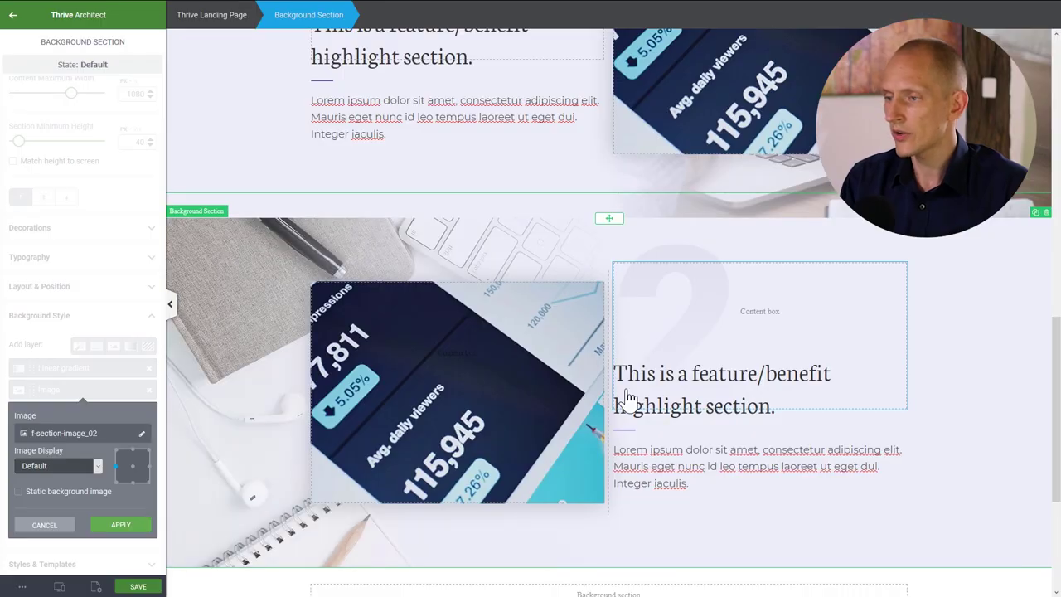
pyautogui.click(121, 527)
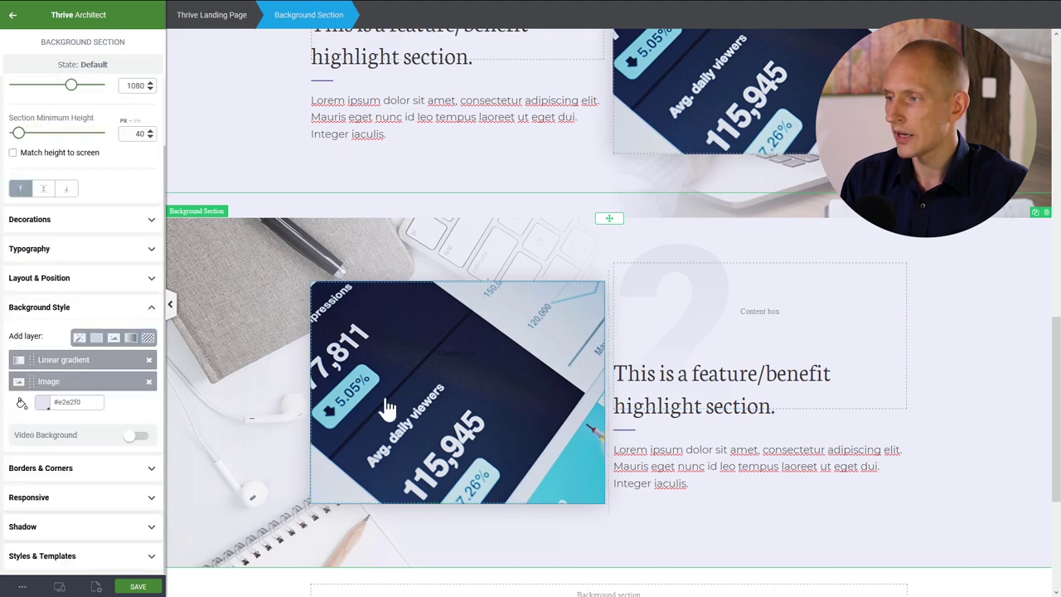
# - Replace the second section's content box background image with benefits_02, anchor it to the top left, and apply the change
pyautogui.click(392, 400)
pyautogui.click(54, 391)
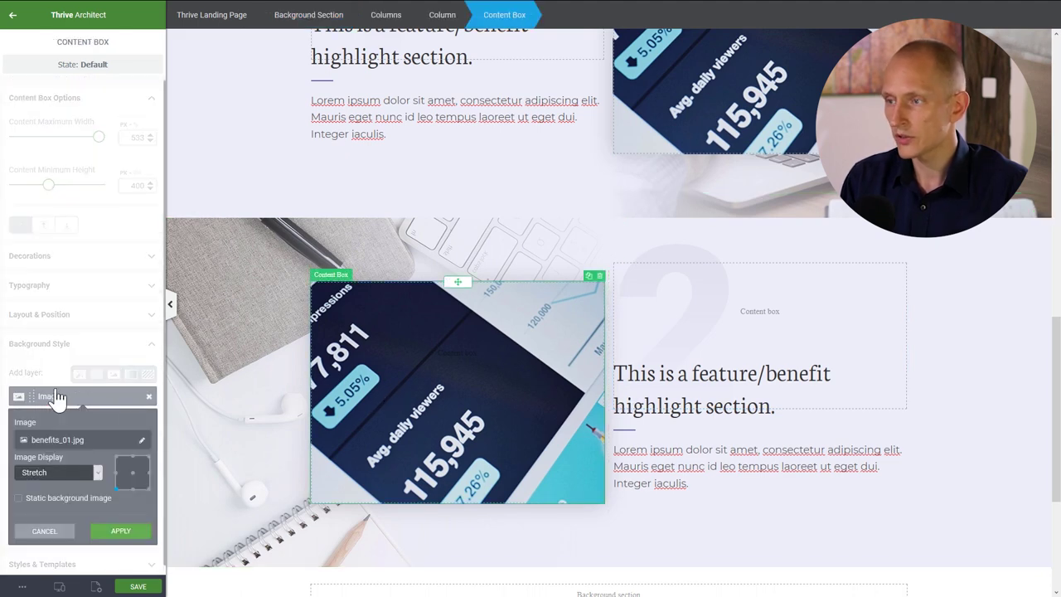
pyautogui.click(51, 445)
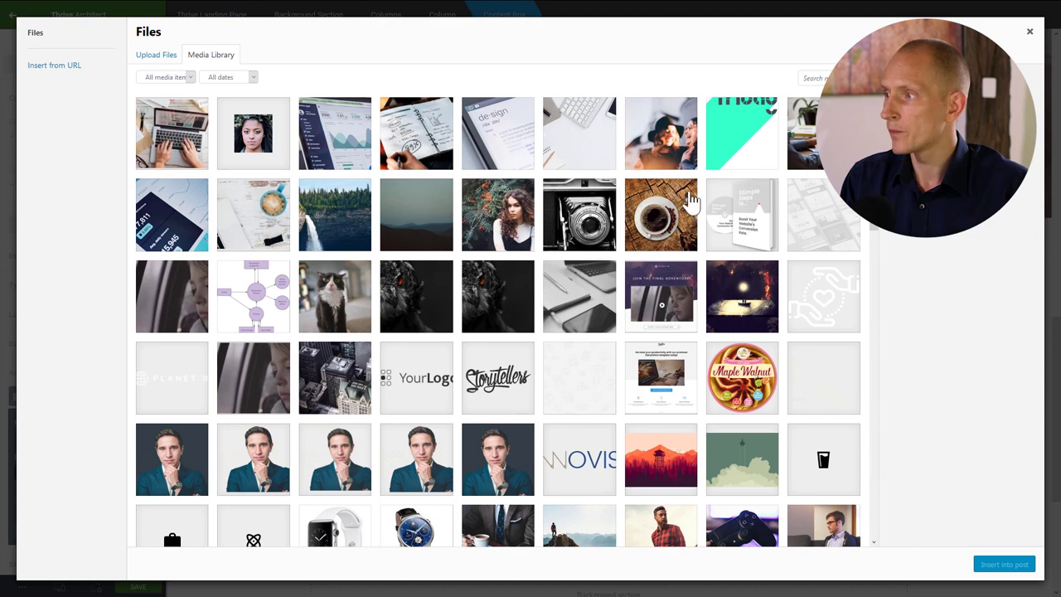
pyautogui.click(513, 143)
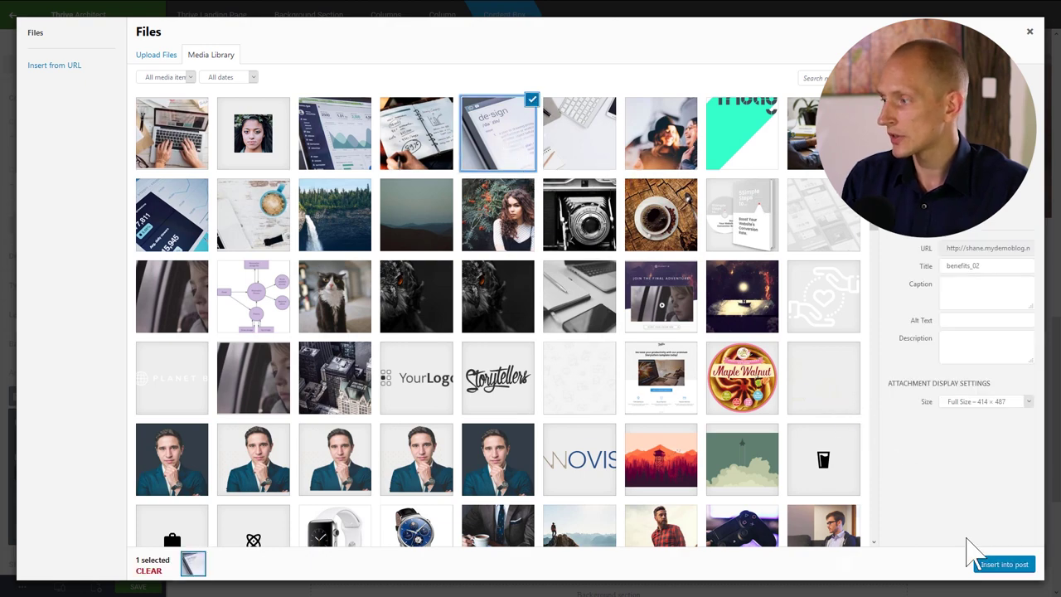
pyautogui.click(1004, 564)
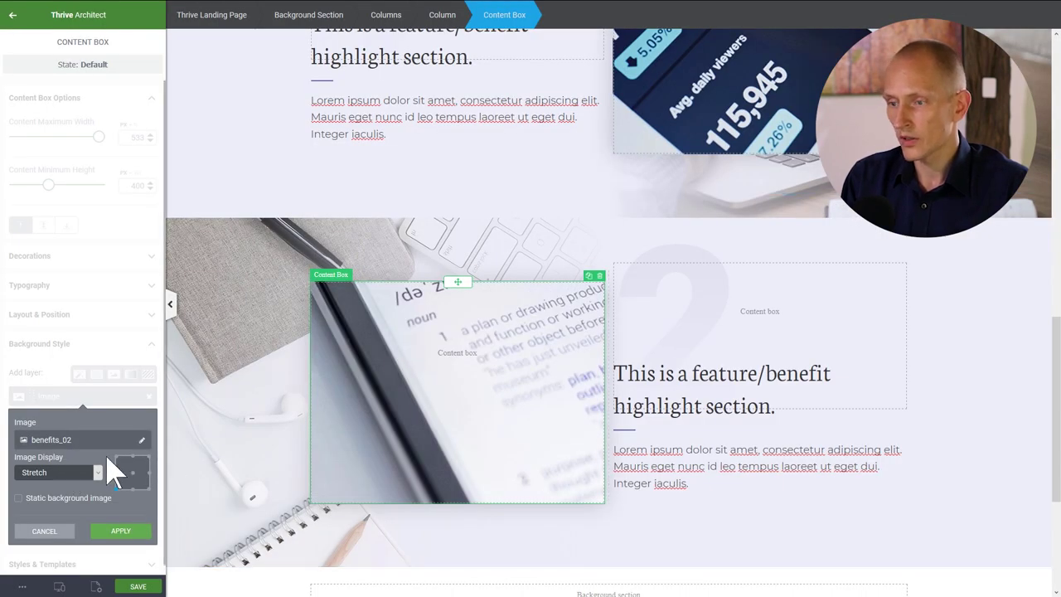
pyautogui.click(118, 463)
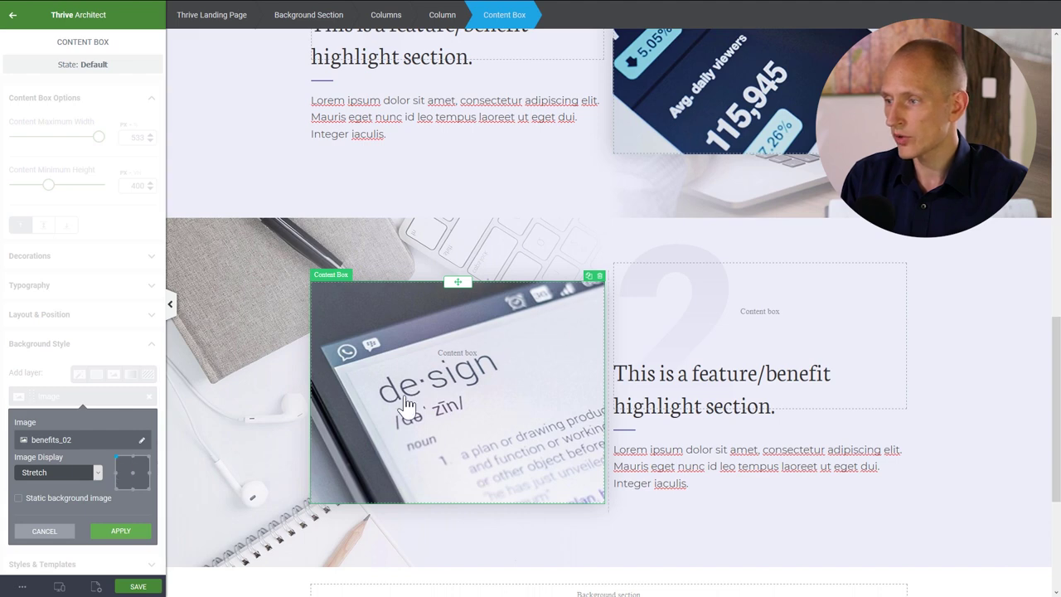
pyautogui.click(116, 532)
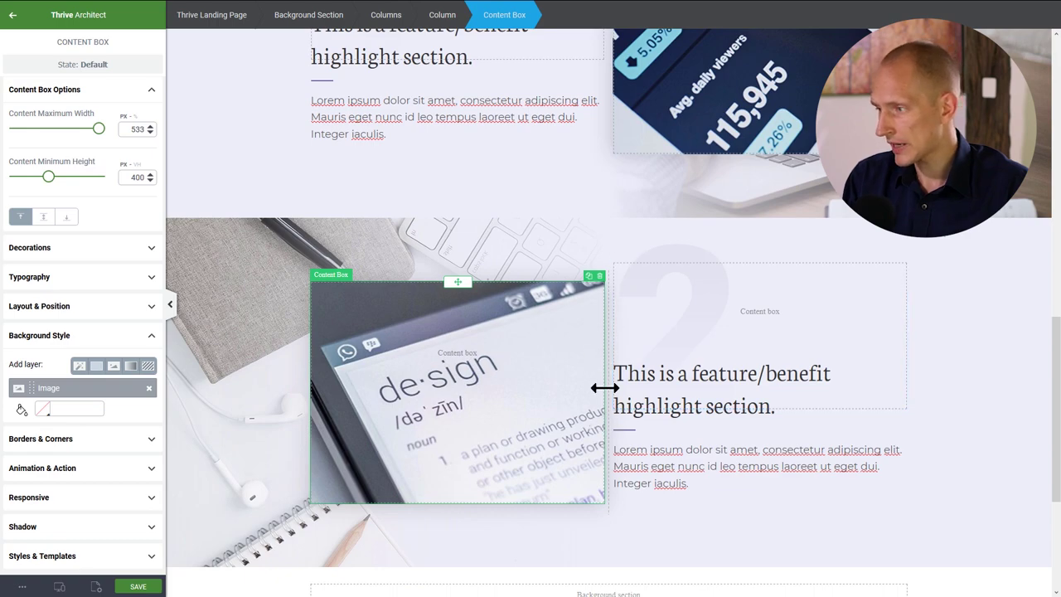
# - Set the right margin of the second section's image content box to 31
pyautogui.scroll(2, 609, 274)
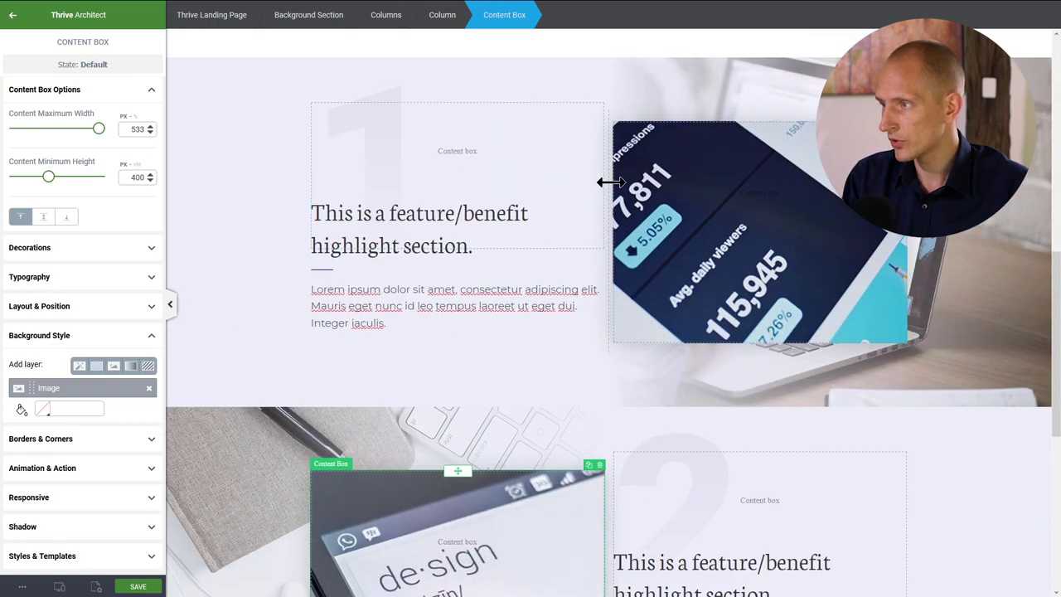
pyautogui.scroll(-4, 609, 182)
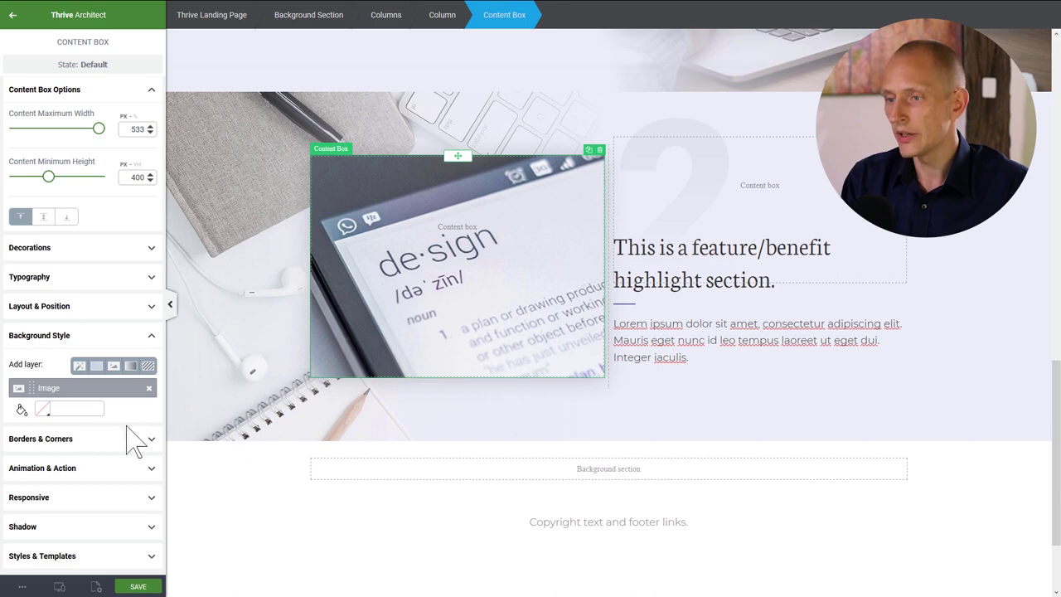
pyautogui.click(45, 306)
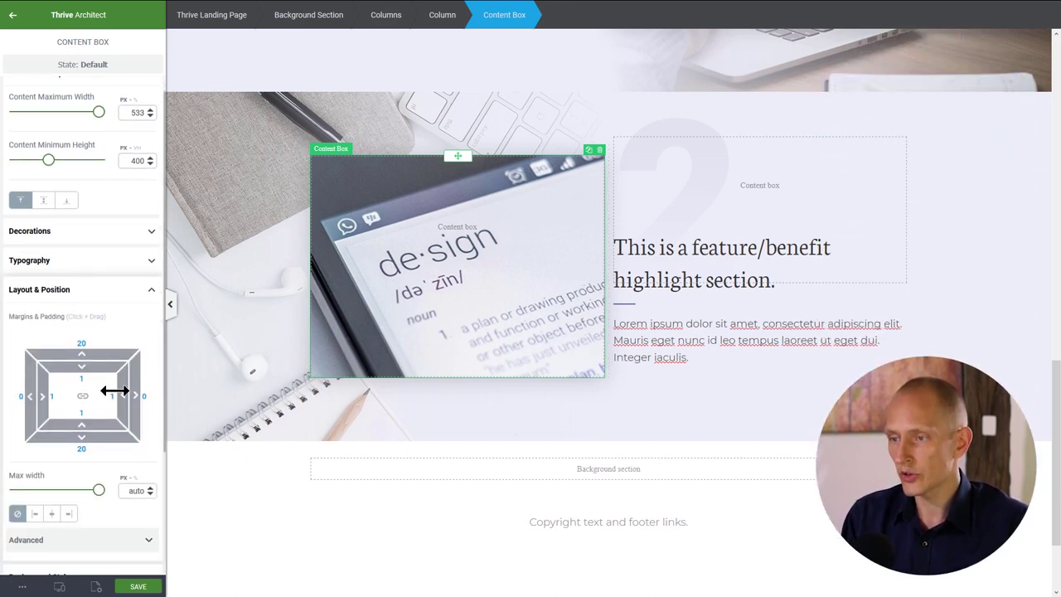
pyautogui.moveTo(134, 396); pyautogui.dragTo(171, 407)
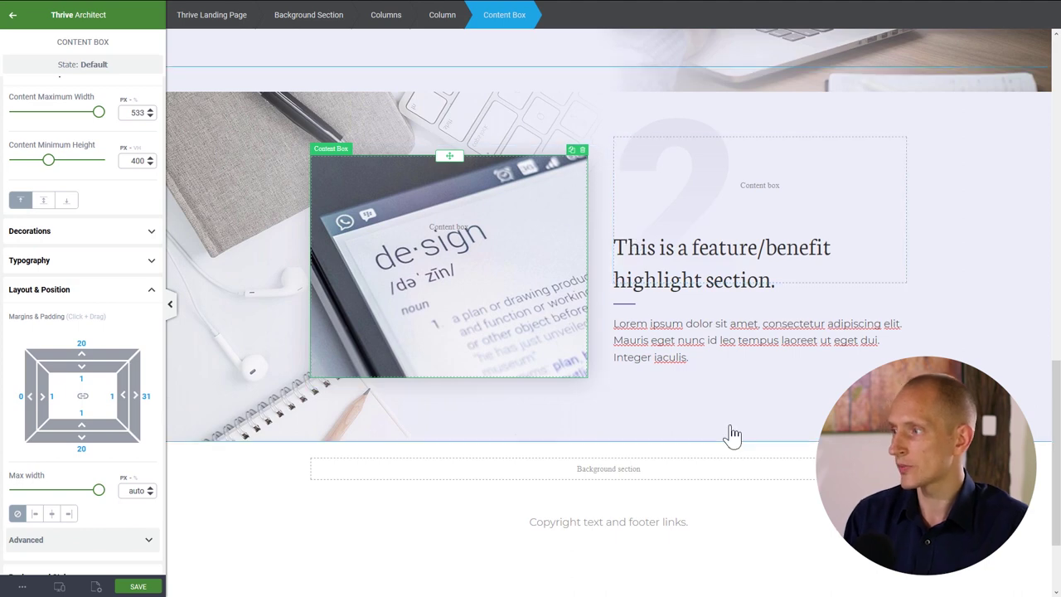
pyautogui.scroll(1, 741, 422)
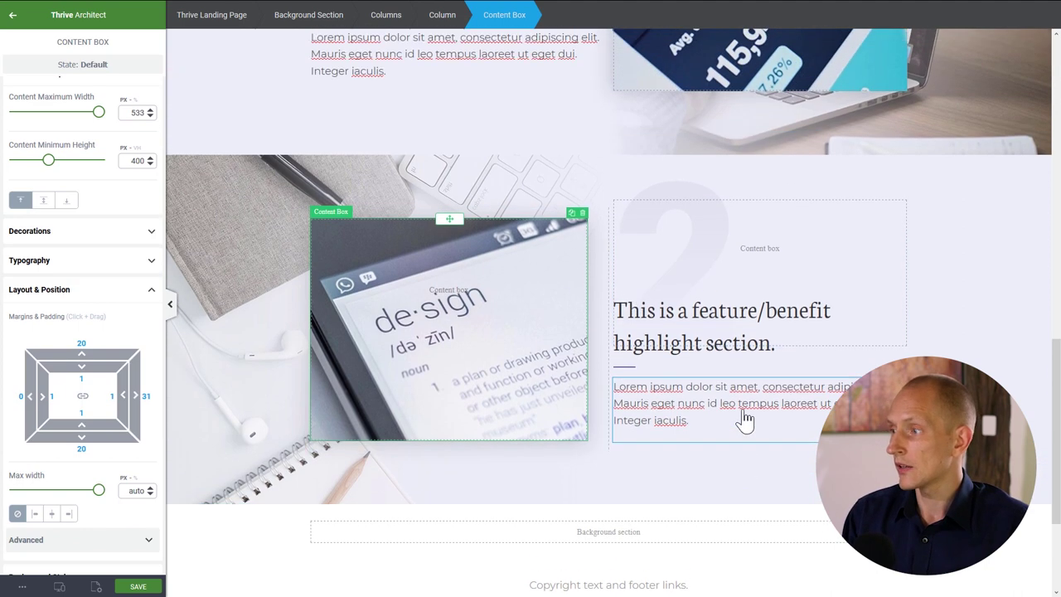
# - Compare both highlight sections on desktop and check the second section's layout in the tablet preview
pyautogui.click(996, 318)
pyautogui.scroll(3, 996, 318)
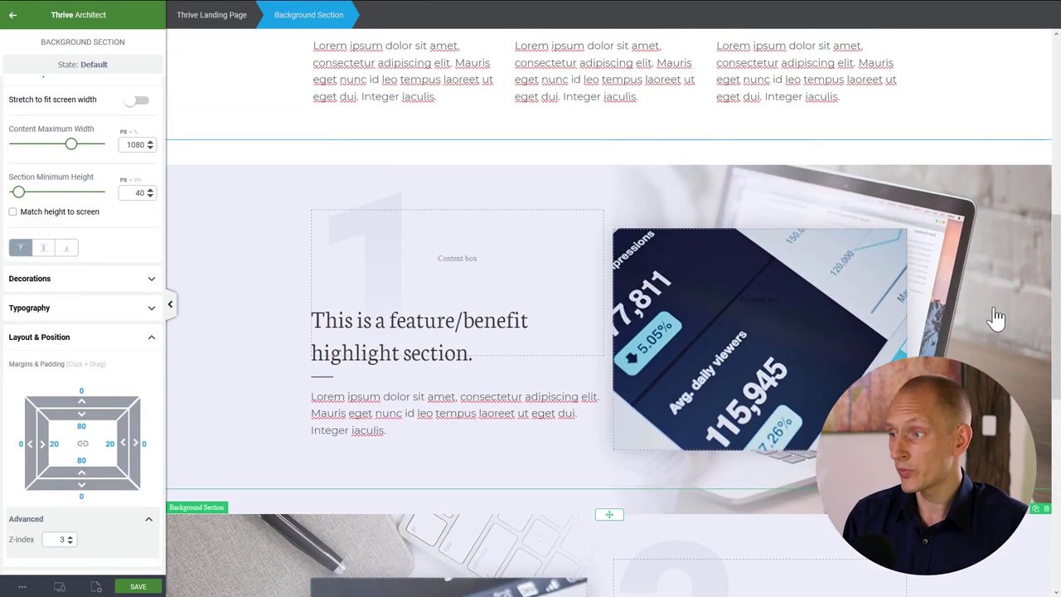
pyautogui.scroll(-3, 996, 317)
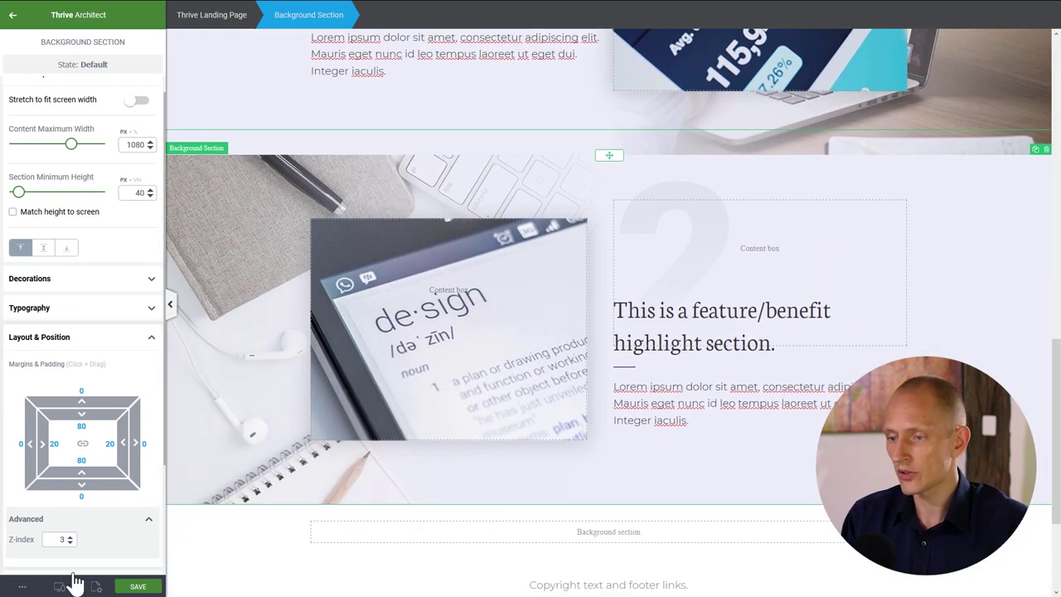
pyautogui.moveTo(58, 585)
pyautogui.click(58, 547)
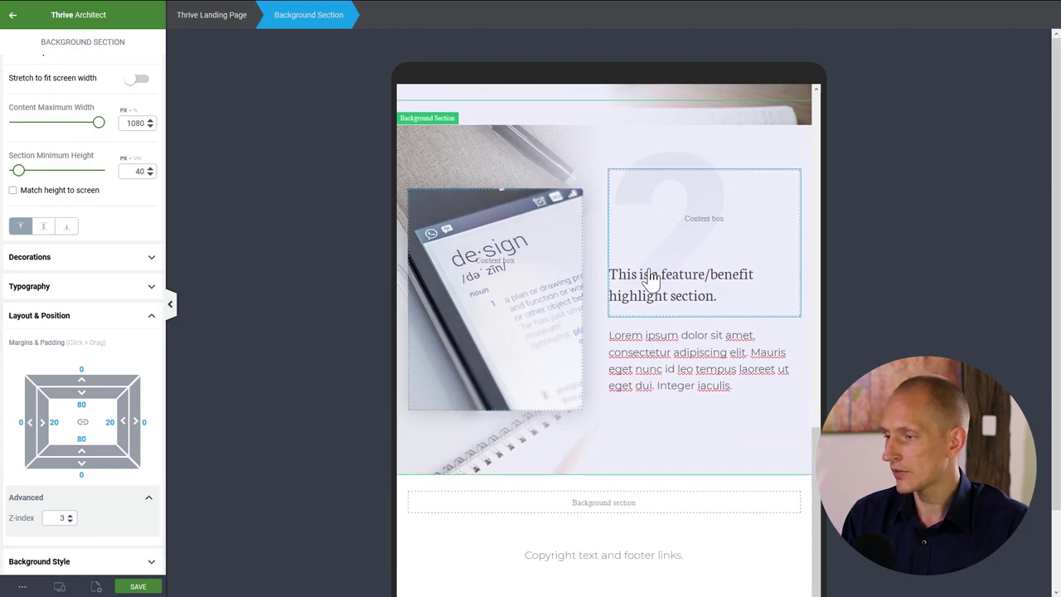
# - In the mobile view, turn off the reversed column order for the second highlight section and check the stacked layout
pyautogui.moveTo(59, 585)
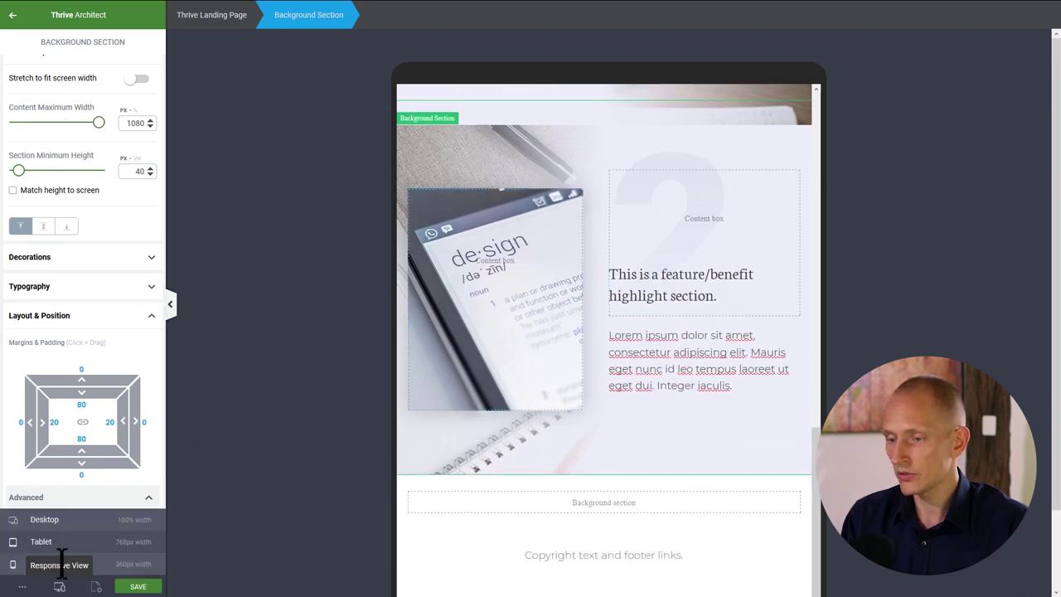
pyautogui.click(116, 566)
pyautogui.scroll(-5, 545, 296)
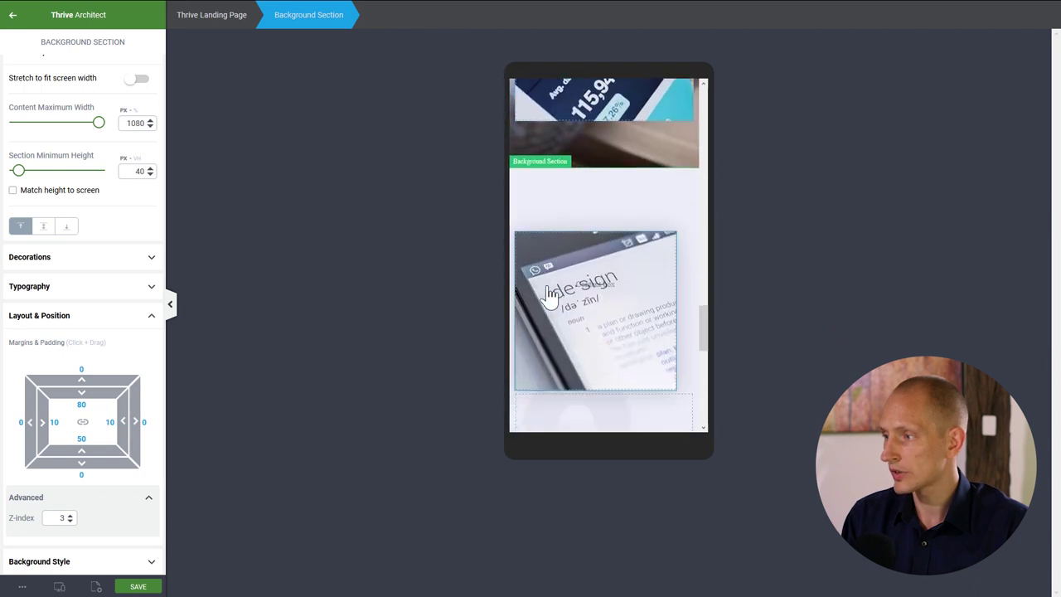
pyautogui.scroll(-8, 549, 296)
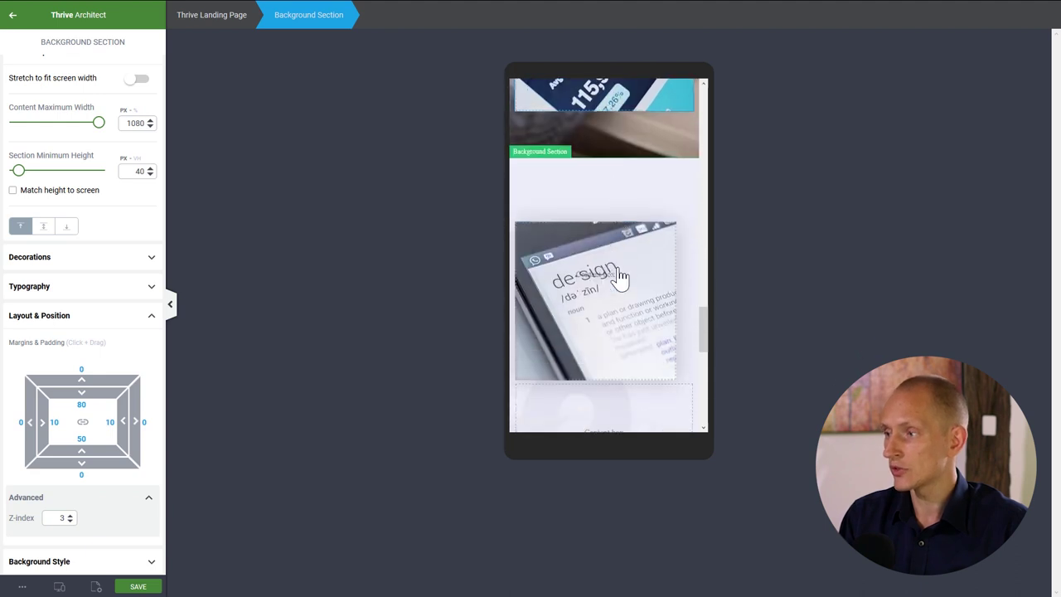
pyautogui.click(665, 184)
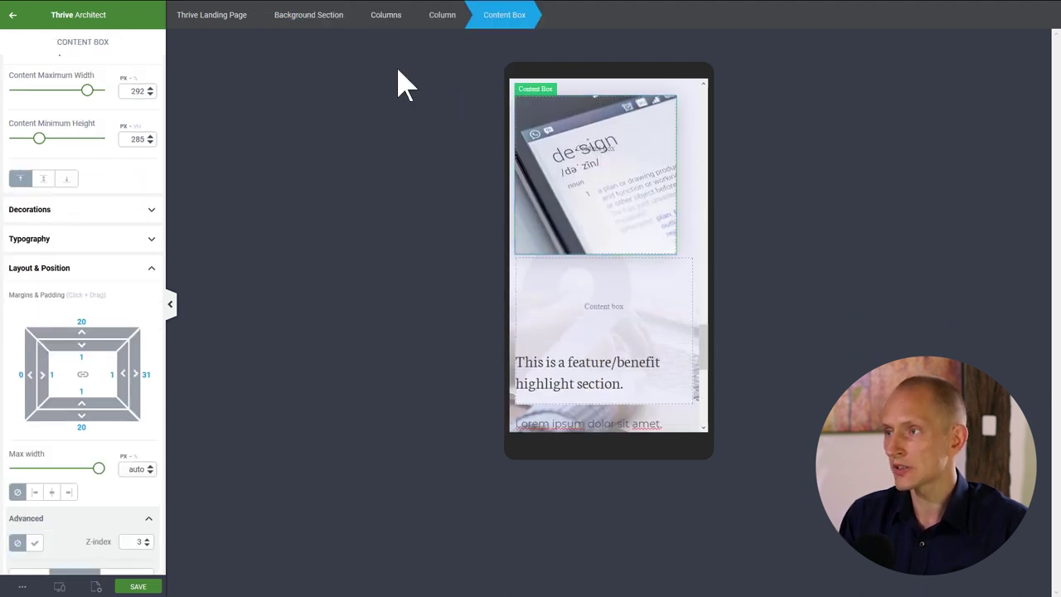
pyautogui.click(399, 16)
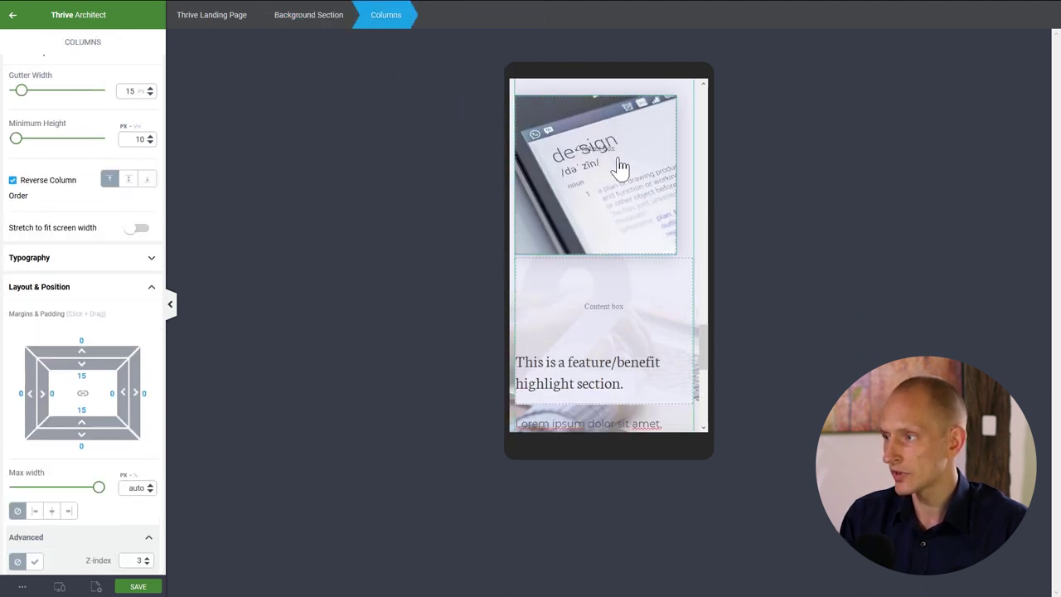
pyautogui.click(13, 183)
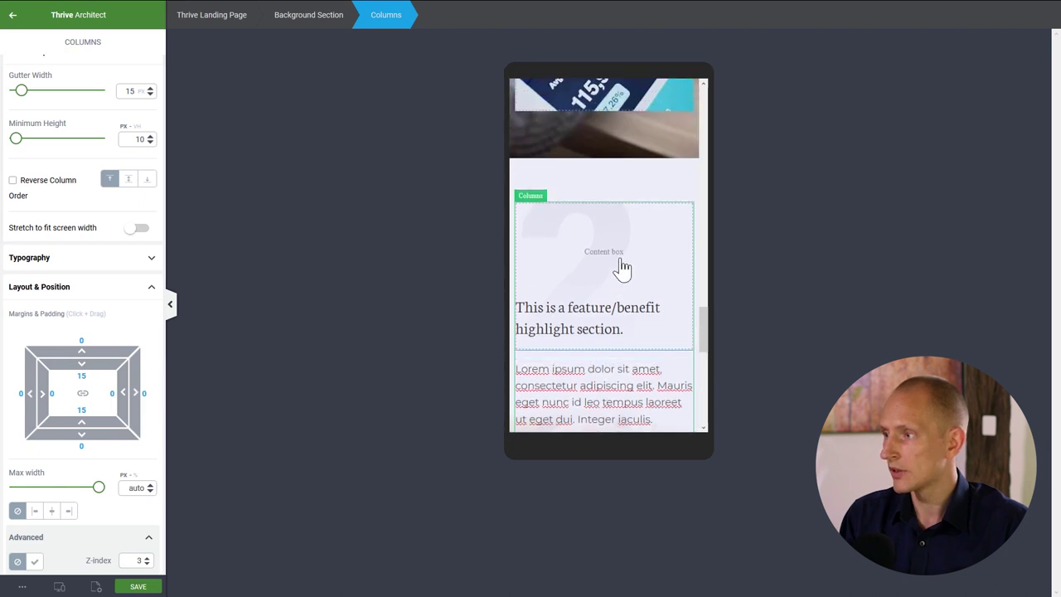
pyautogui.scroll(-3, 623, 268)
pyautogui.scroll(3, 627, 197)
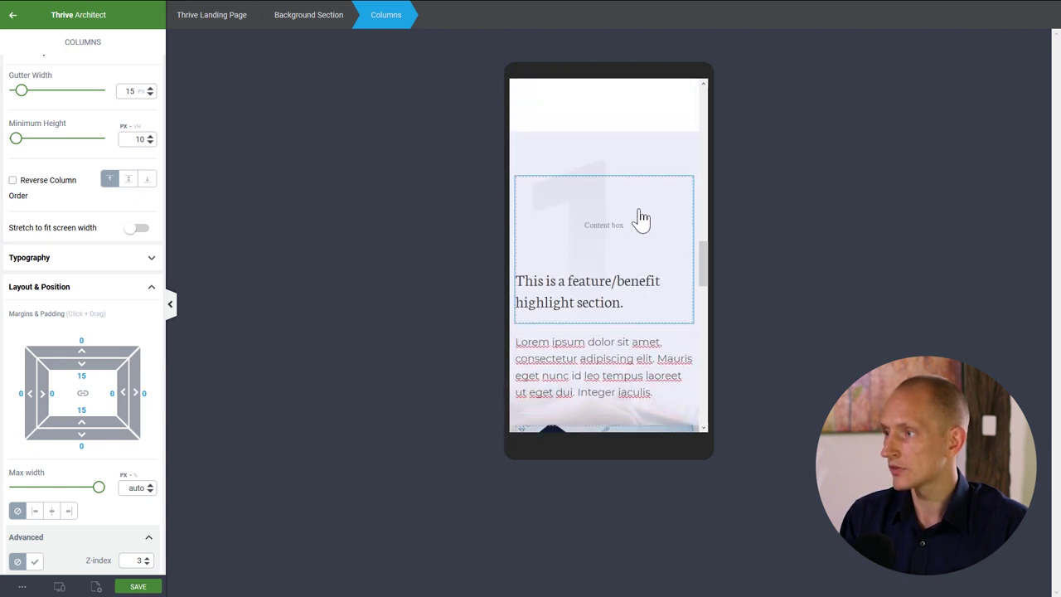
pyautogui.scroll(-2, 639, 218)
pyautogui.scroll(-5, 639, 218)
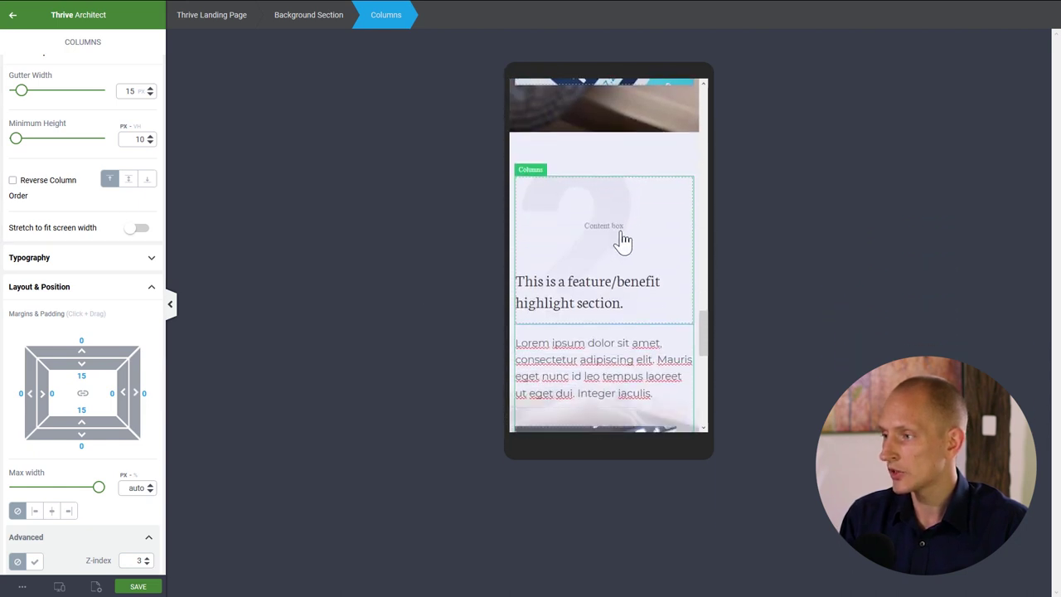
pyautogui.scroll(-3, 629, 299)
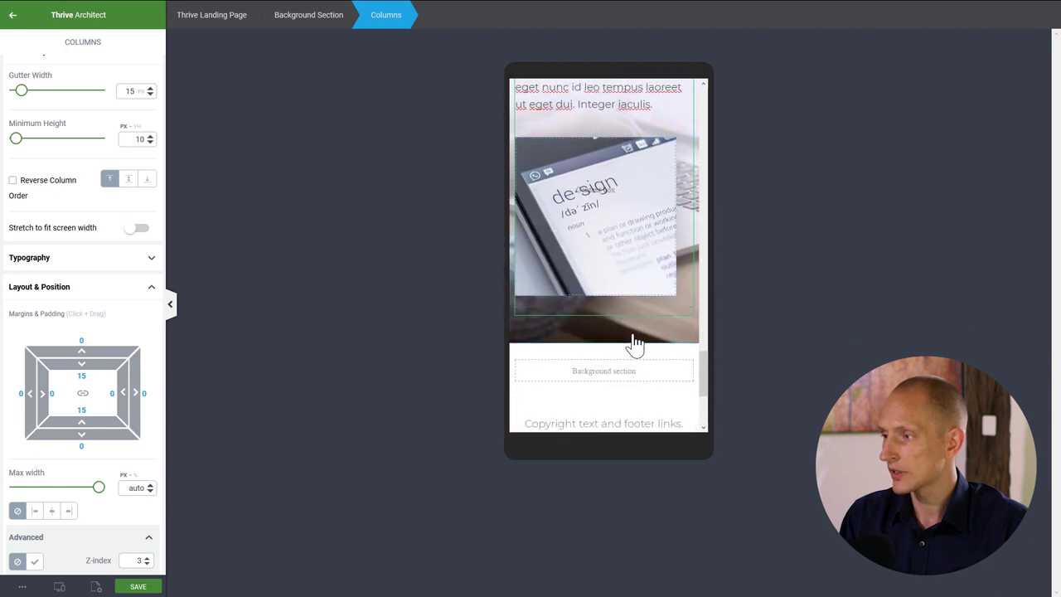
# - Set the right margin of the second highlight section's image content box to 0 in the mobile view
pyautogui.click(633, 348)
pyautogui.scroll(-5, 659, 275)
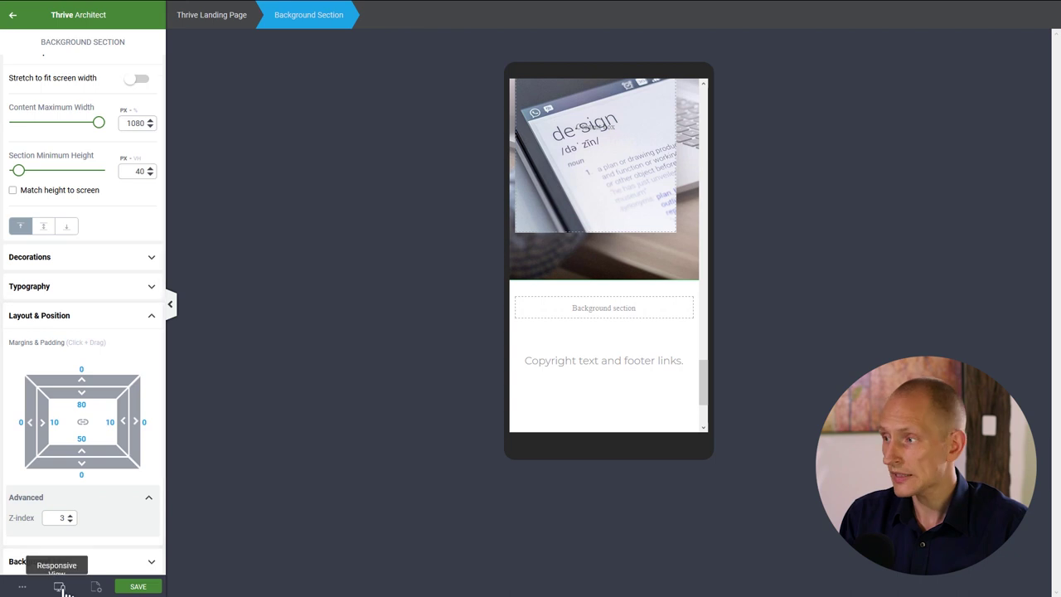
pyautogui.scroll(4, 663, 248)
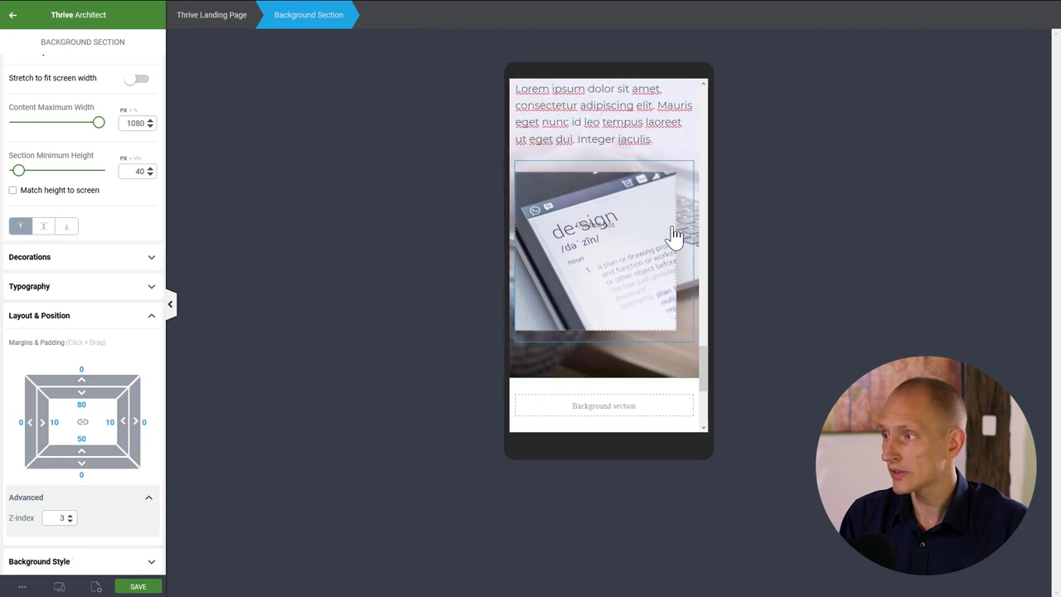
pyautogui.click(644, 289)
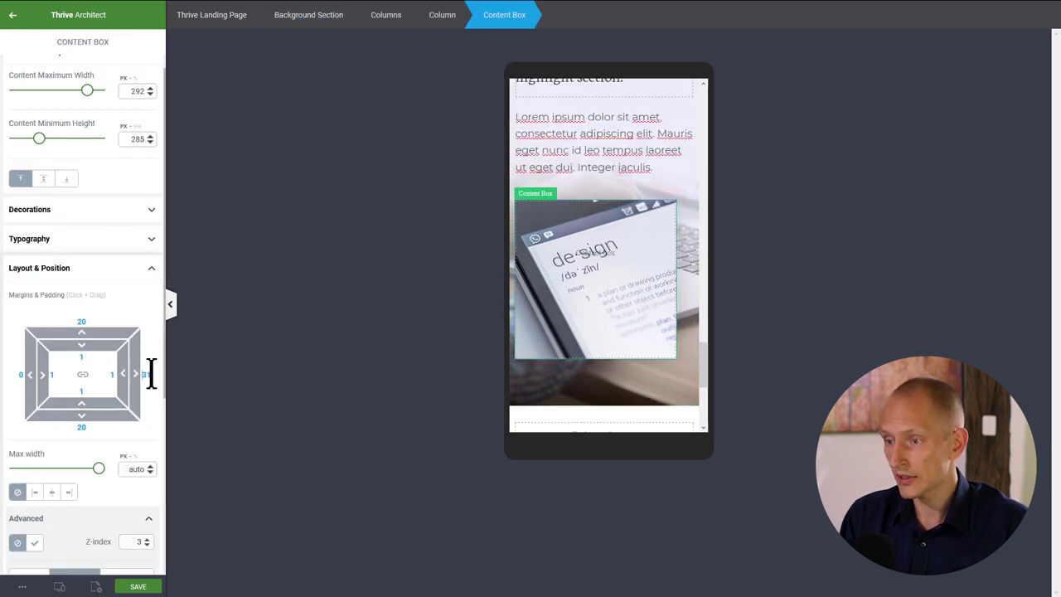
pyautogui.write('0')
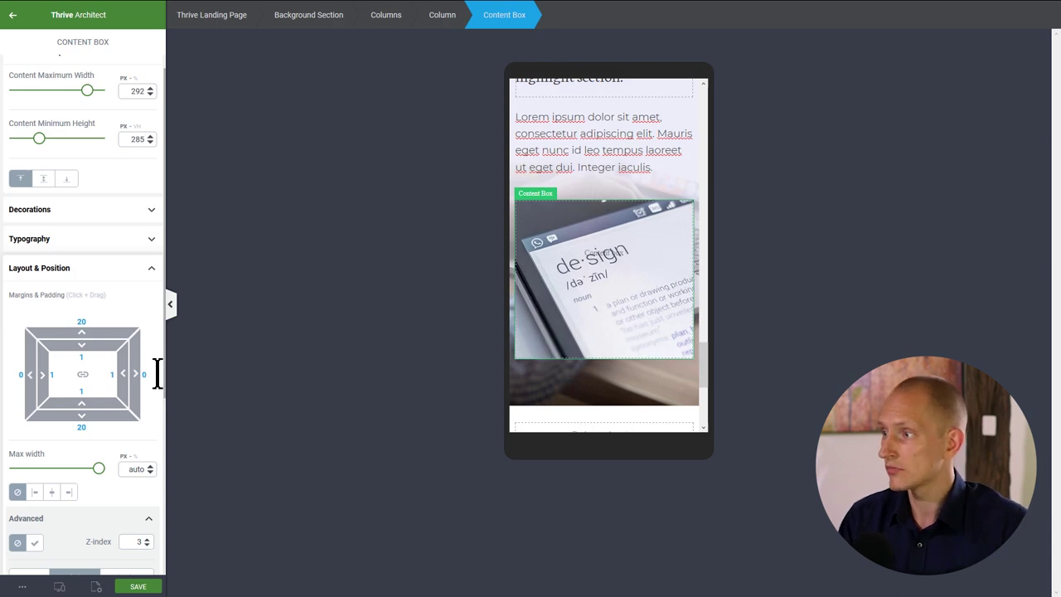
# - In the desktop view, duplicate the first highlight section and move the copy below the second highlight section
pyautogui.click(59, 586)
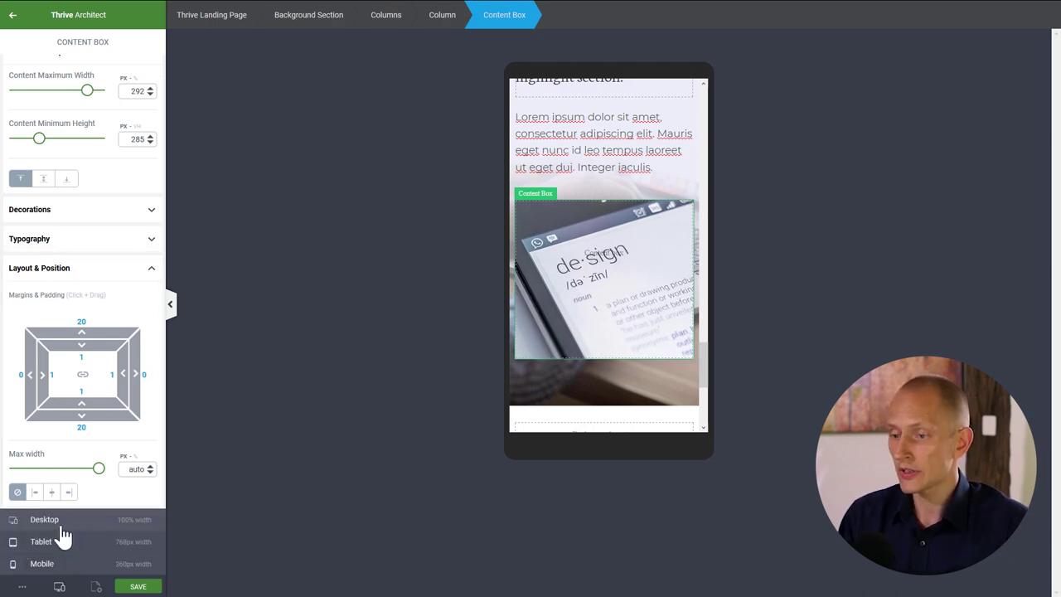
pyautogui.click(63, 534)
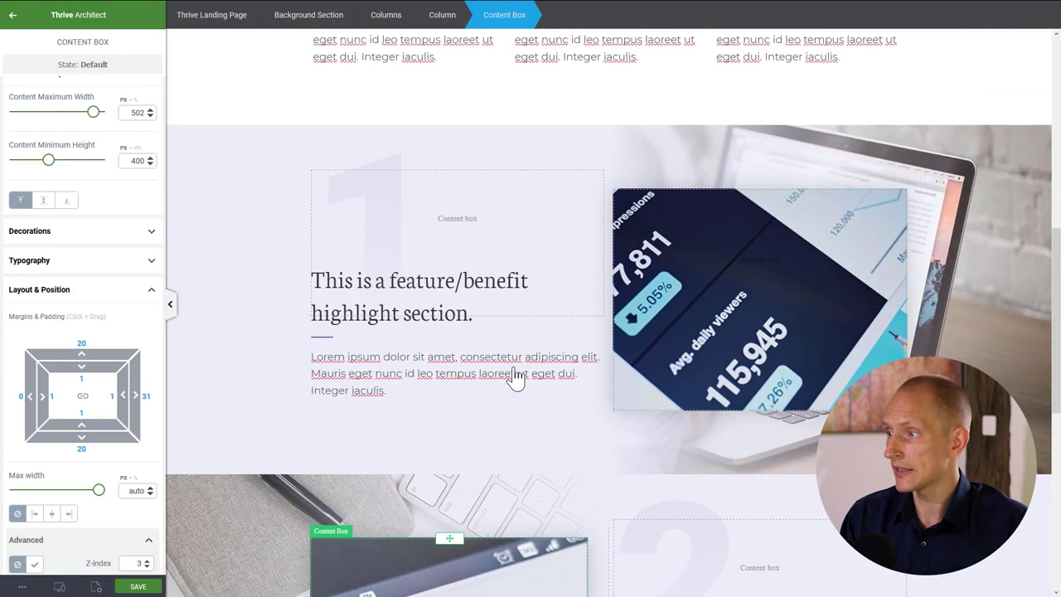
pyautogui.click(903, 142)
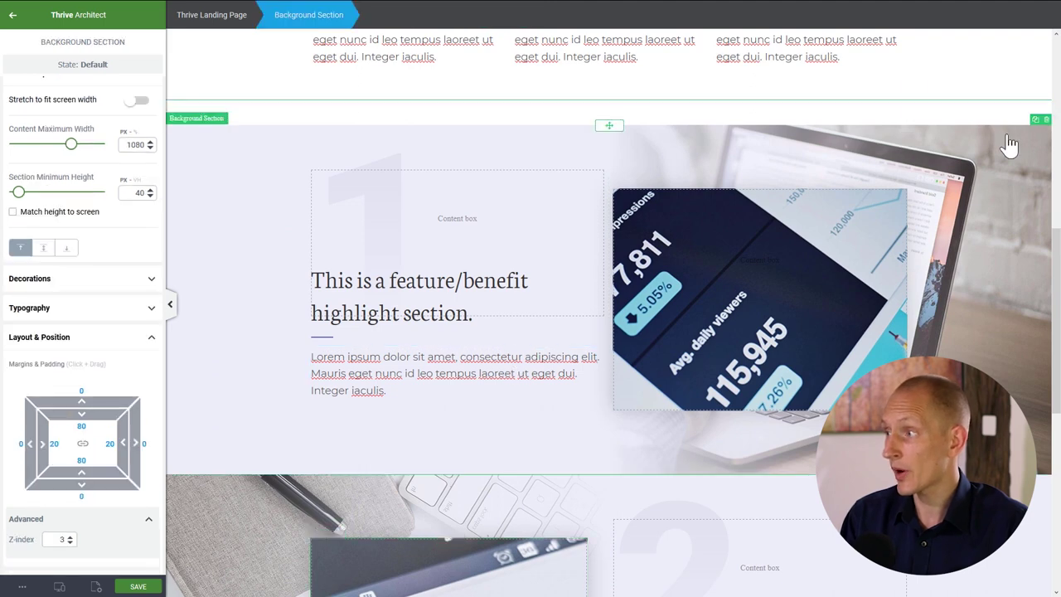
pyautogui.click(1035, 119)
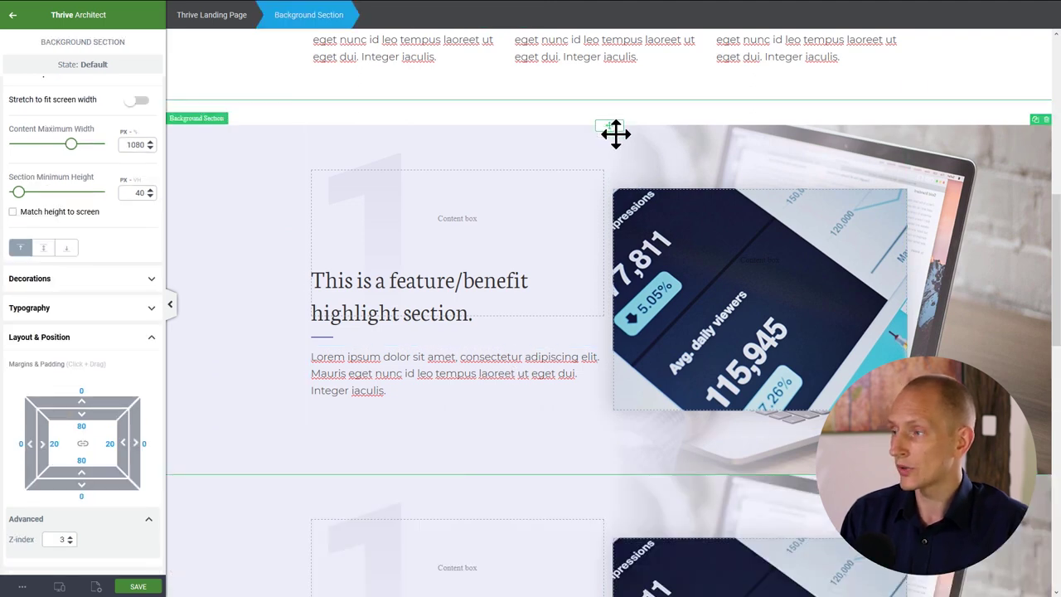
pyautogui.moveTo(613, 135); pyautogui.dragTo(639, 396)
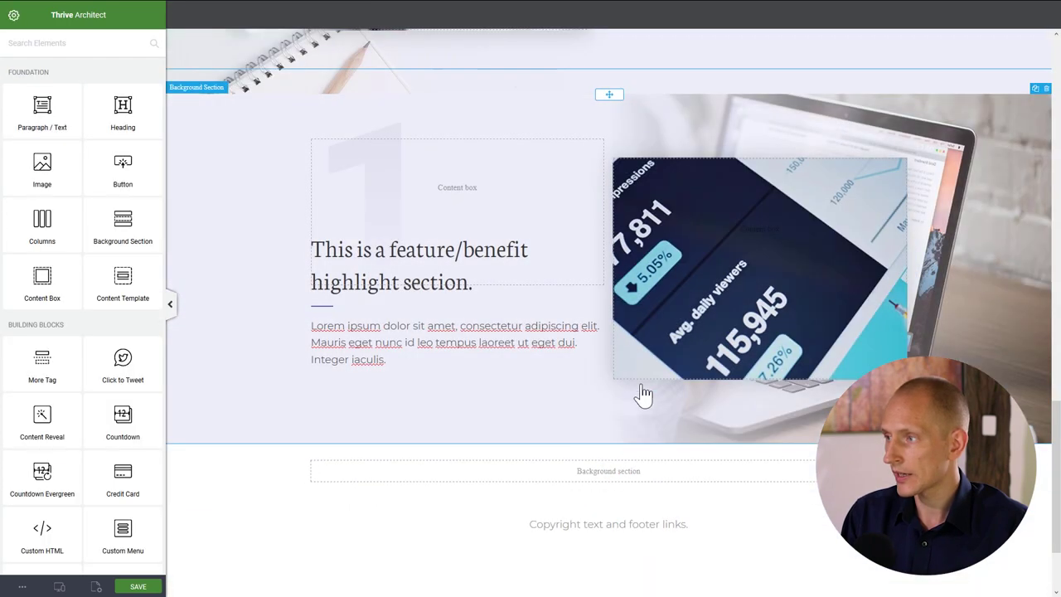
pyautogui.scroll(-3, 642, 379)
pyautogui.scroll(3, 639, 375)
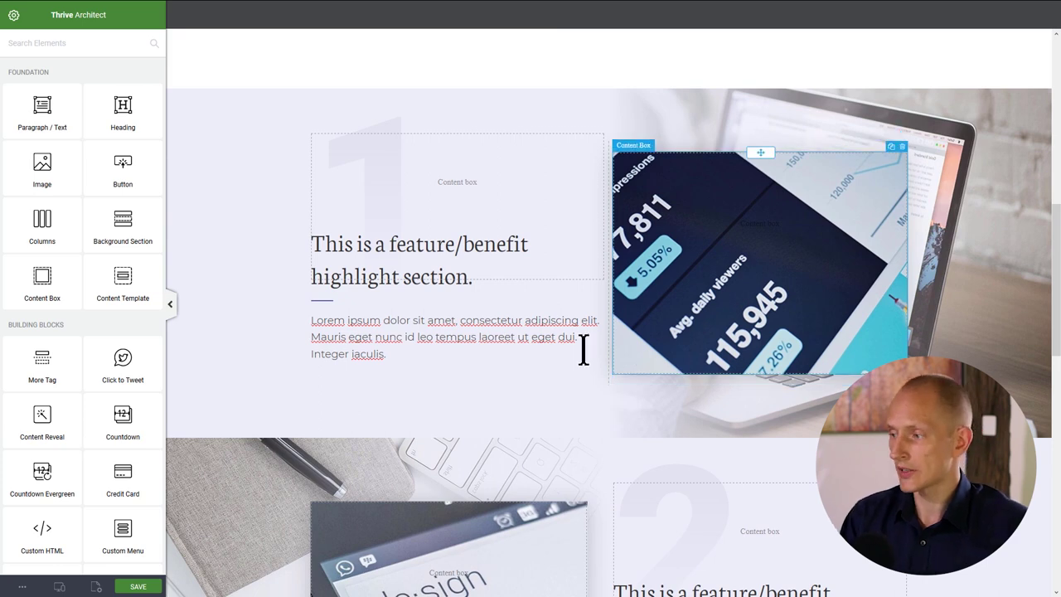
# - Change the oversized faded number in the duplicated highlight section to 3
pyautogui.scroll(-3, 580, 355)
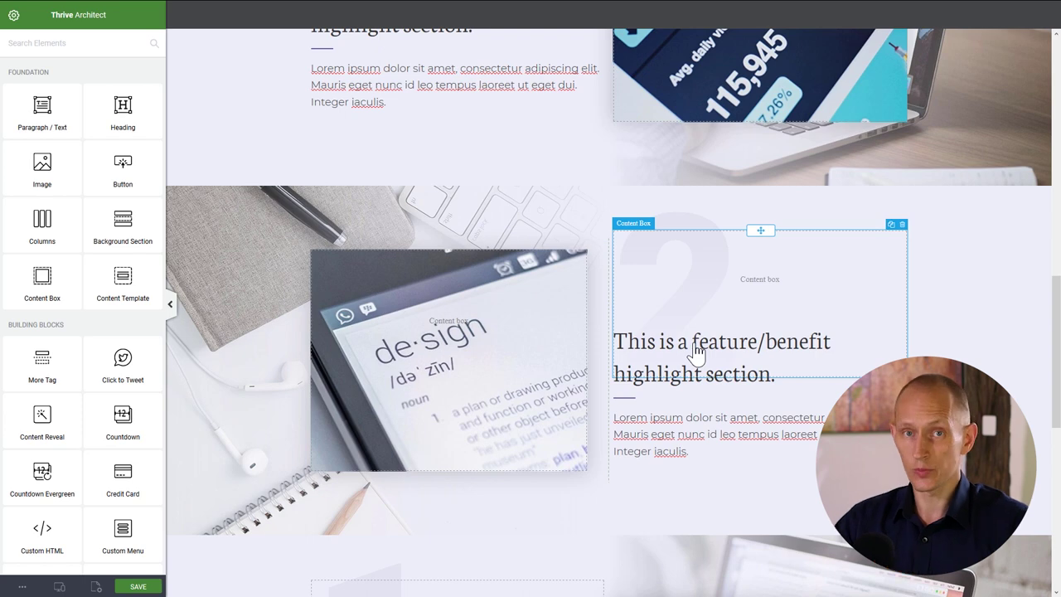
pyautogui.scroll(-5, 734, 171)
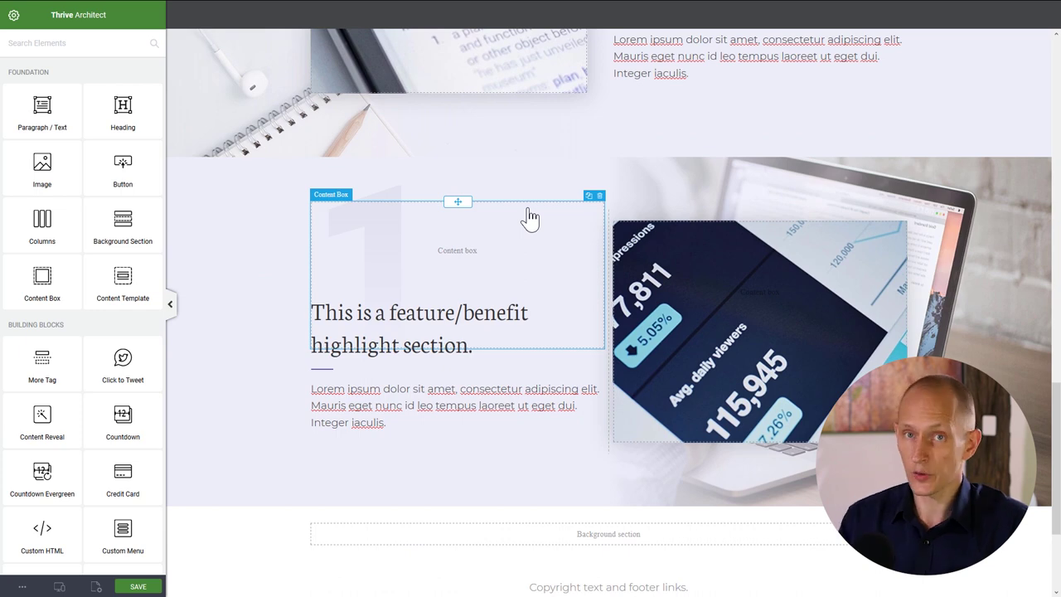
pyautogui.click(399, 194)
pyautogui.doubleClick(371, 192)
pyautogui.write('4')
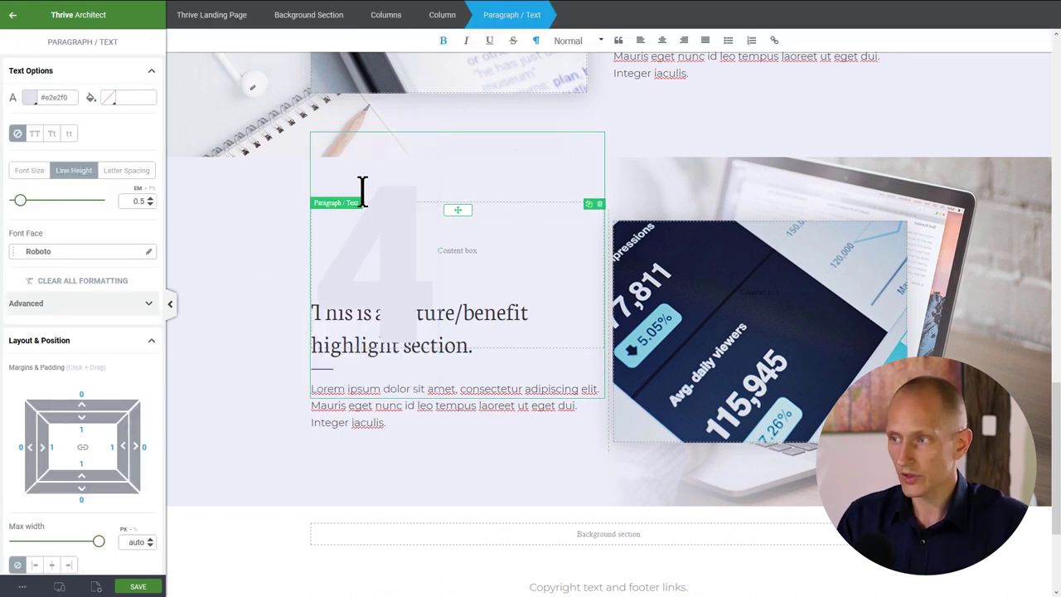
pyautogui.press('BackSpace')
pyautogui.write('3')
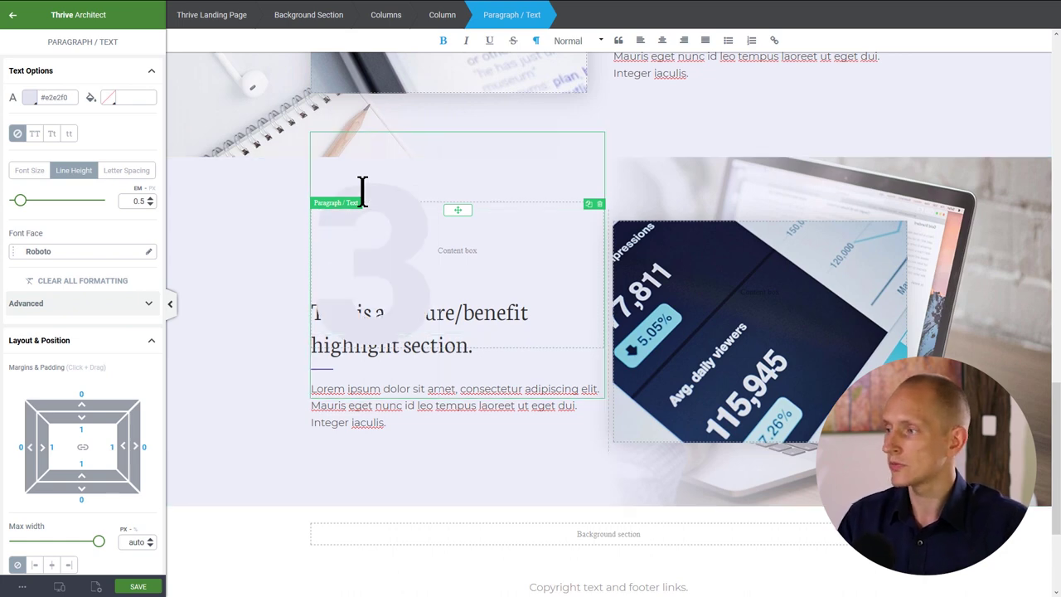
# - Replace the third highlight section's background image layer with f-section-image_03
pyautogui.click(950, 230)
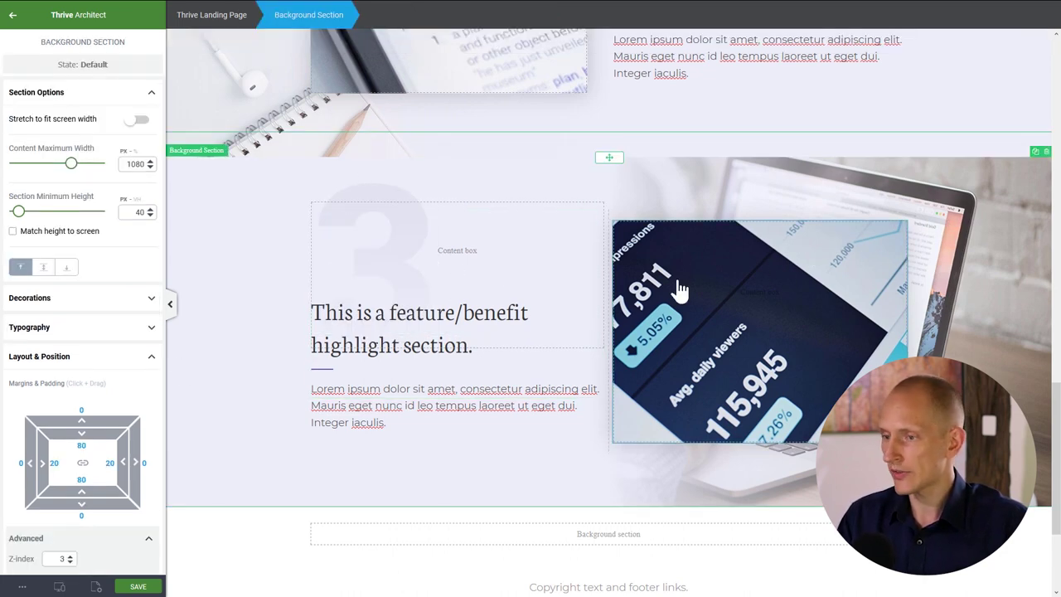
pyautogui.scroll(-3, 88, 426)
pyautogui.click(45, 440)
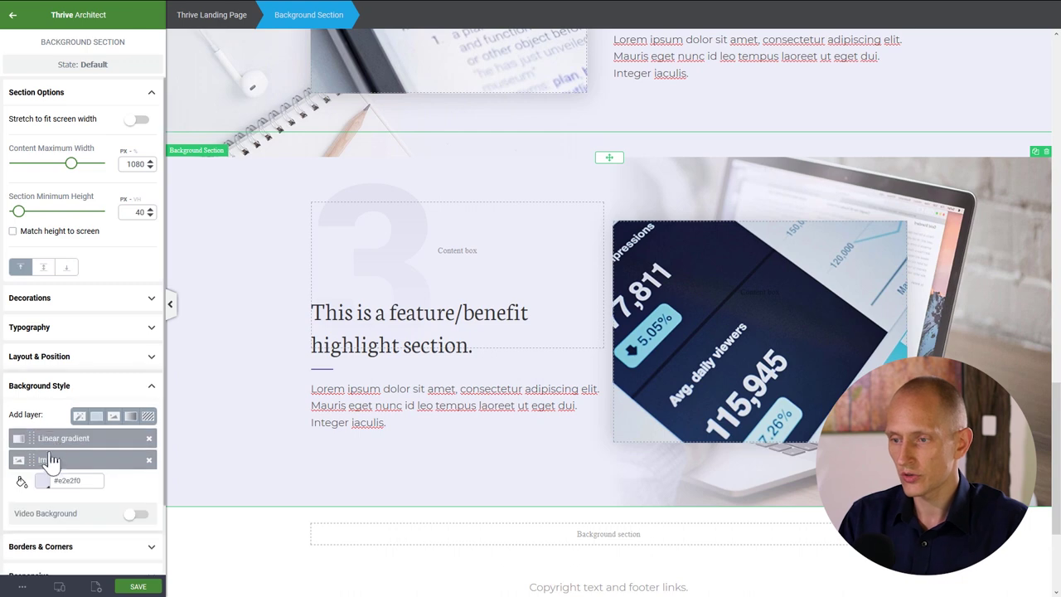
pyautogui.click(45, 447)
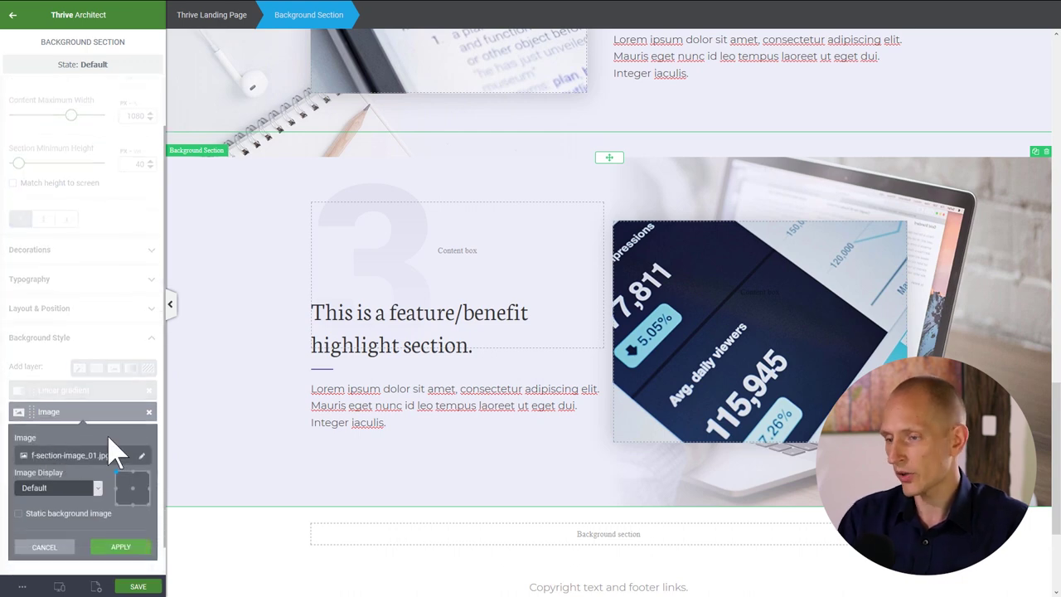
pyautogui.click(76, 459)
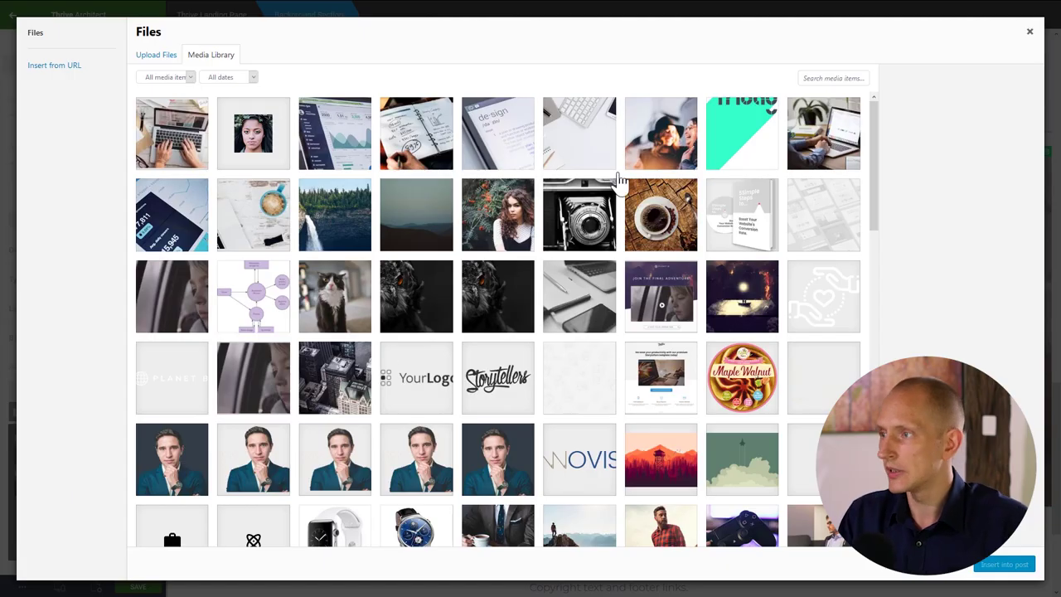
pyautogui.click(578, 148)
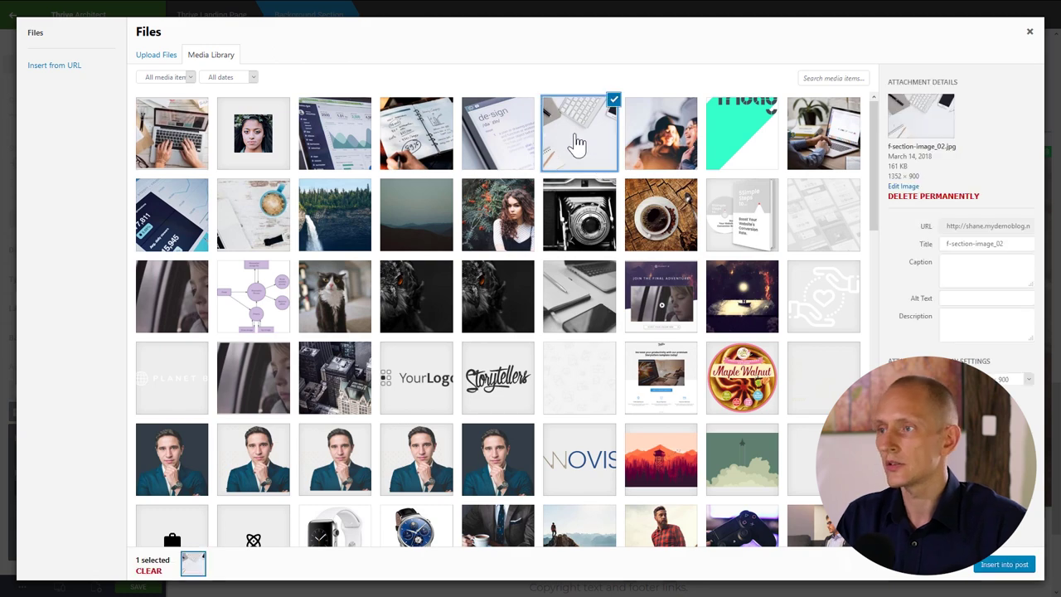
pyautogui.click(439, 137)
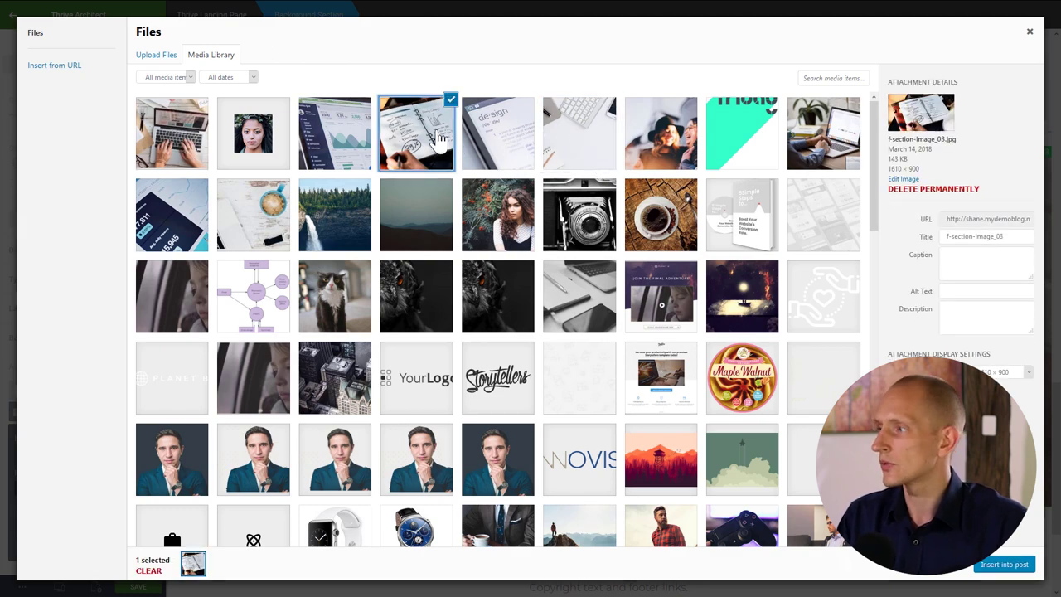
pyautogui.click(1003, 564)
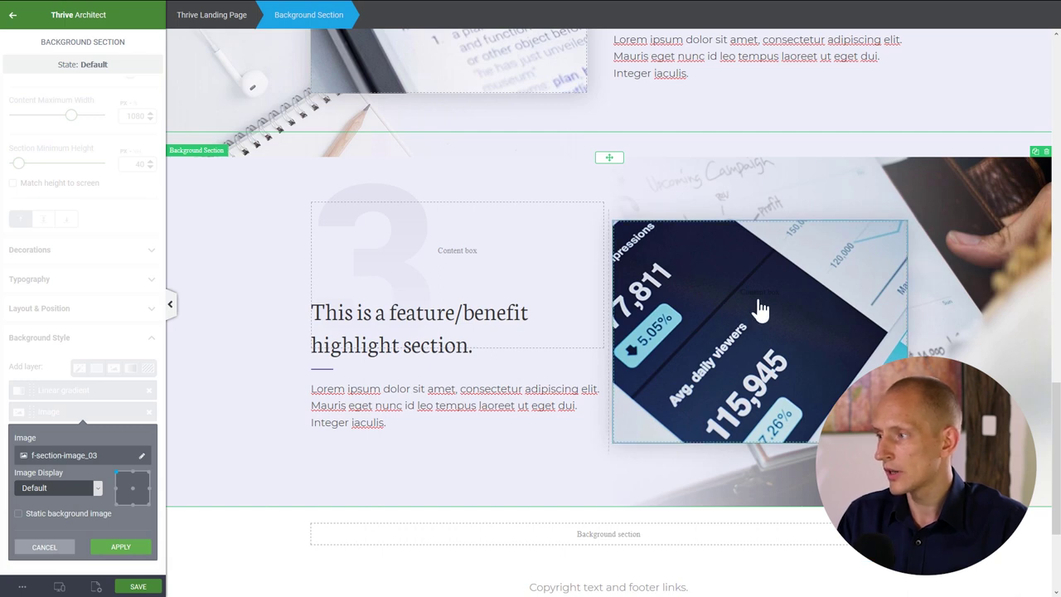
# - Replace the background image of the third section's image content box with benefits_03
pyautogui.click(760, 309)
pyautogui.click(51, 388)
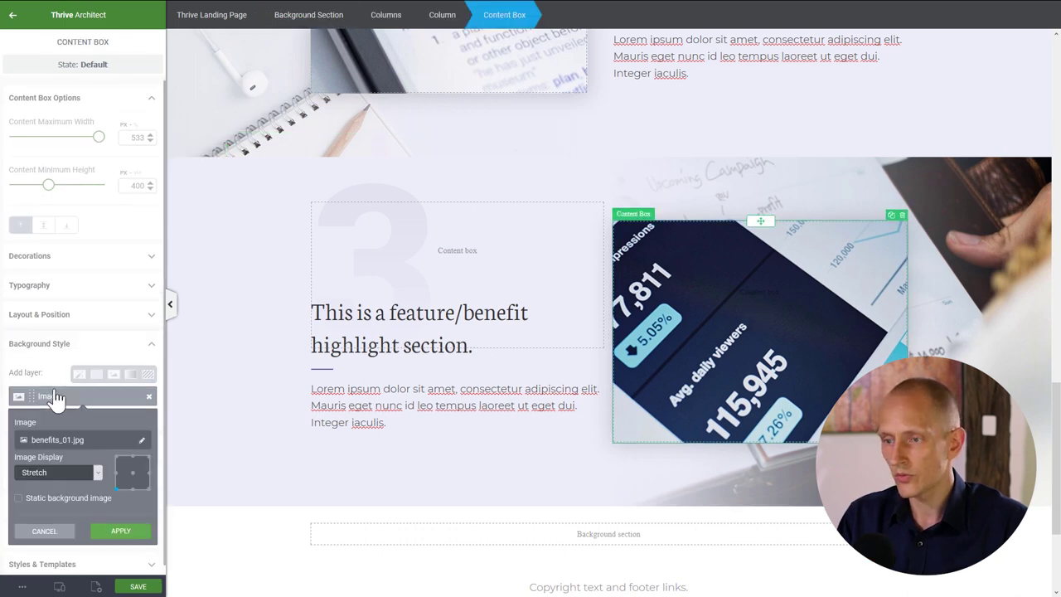
pyautogui.click(56, 443)
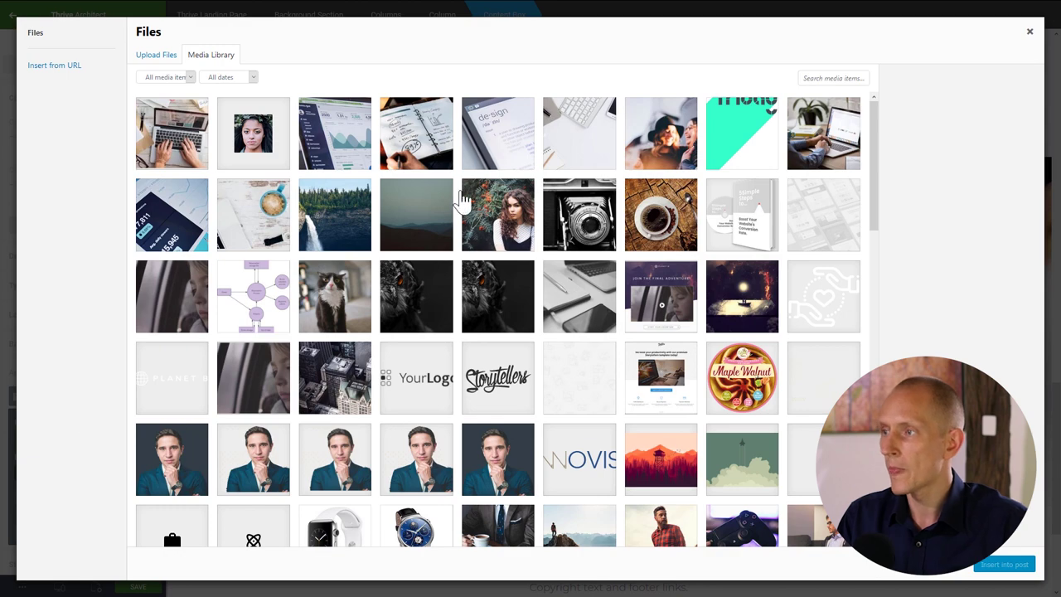
pyautogui.click(332, 129)
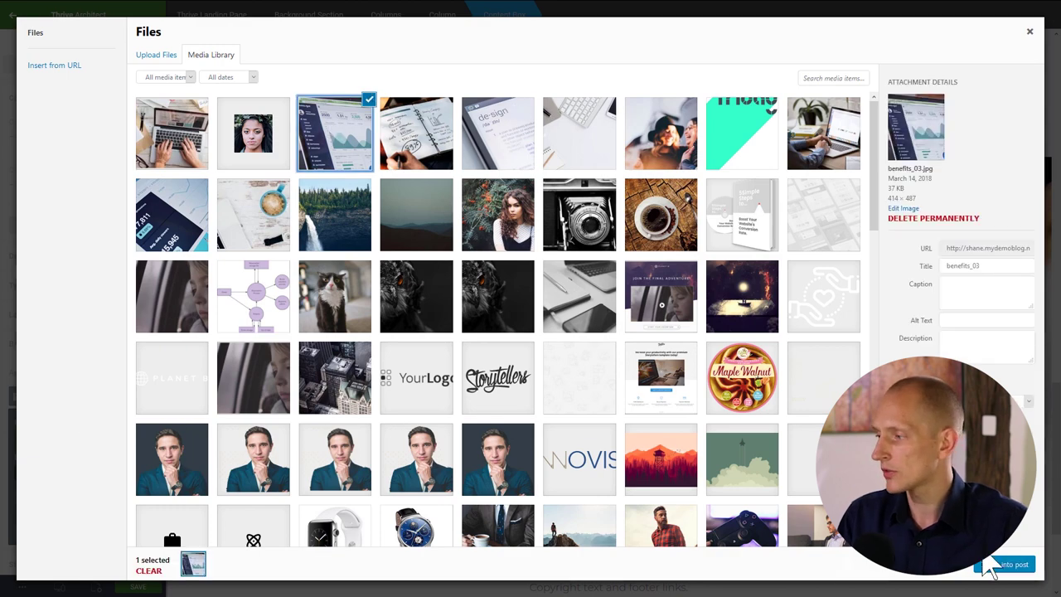
pyautogui.click(992, 567)
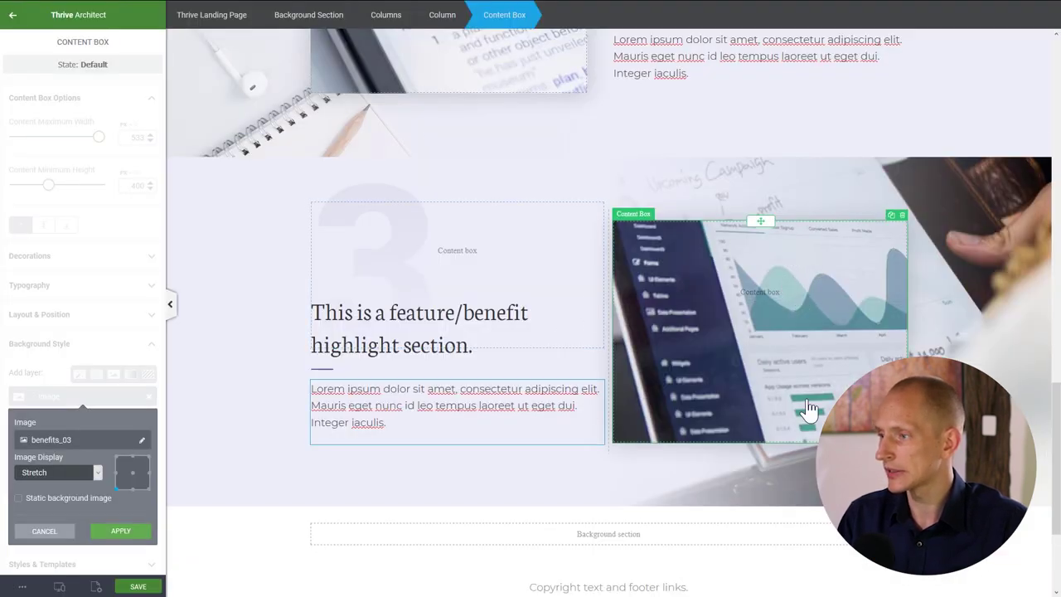
# - Review the alternating layout and images of all three highlight sections on the desktop page
pyautogui.scroll(-1, 779, 429)
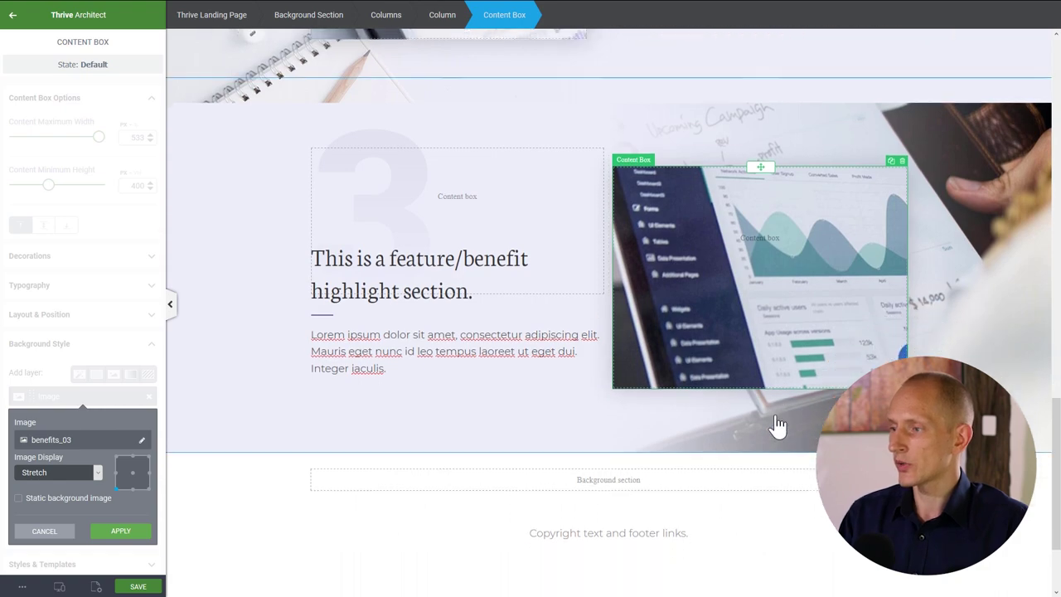
pyautogui.scroll(8, 777, 424)
pyautogui.scroll(-8, 778, 424)
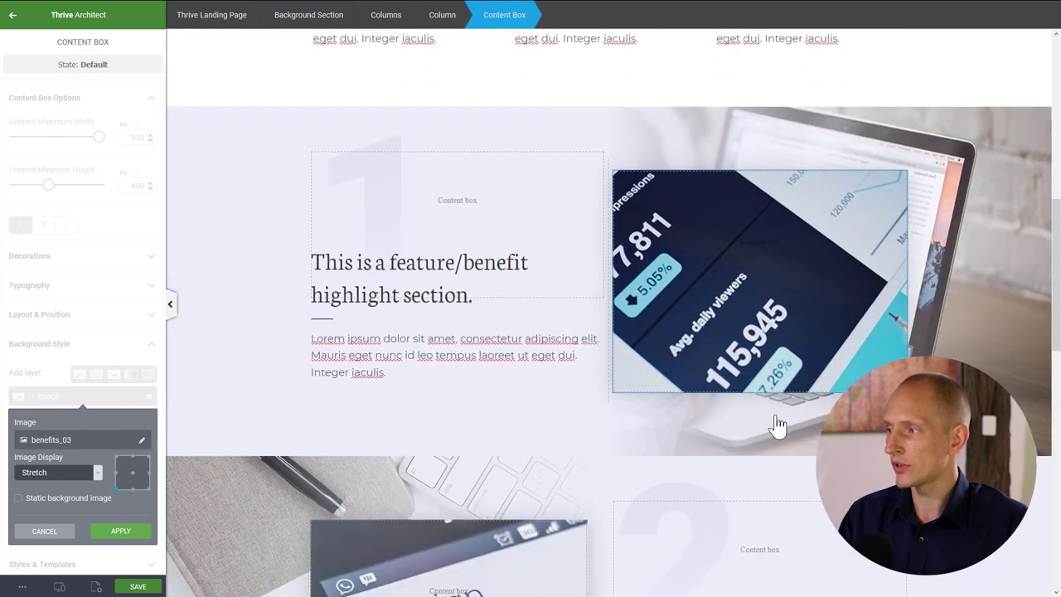
pyautogui.scroll(-2, 787, 366)
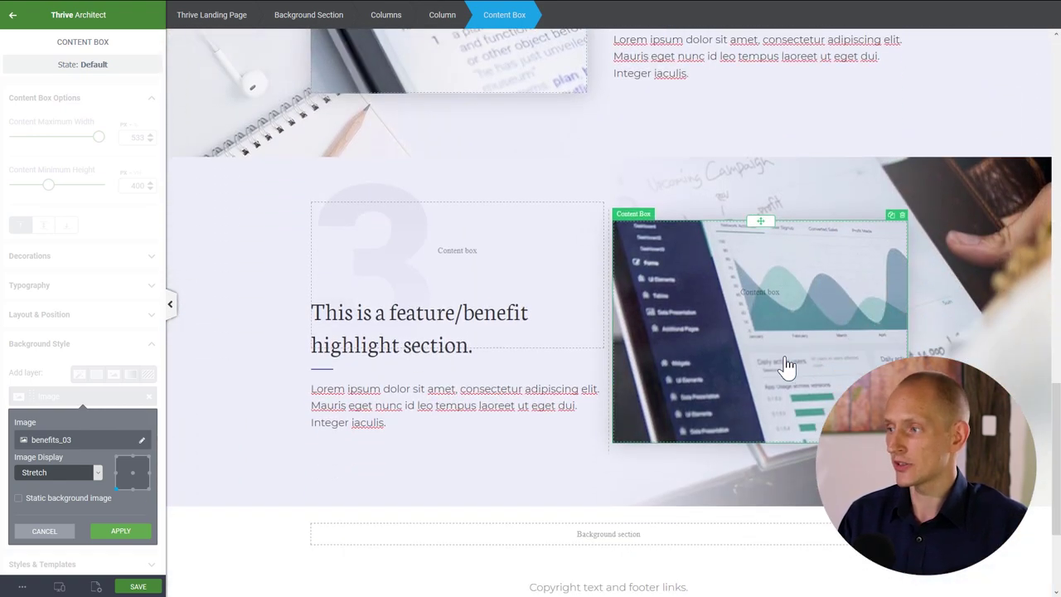
pyautogui.scroll(5, 785, 367)
pyautogui.scroll(-1, 784, 356)
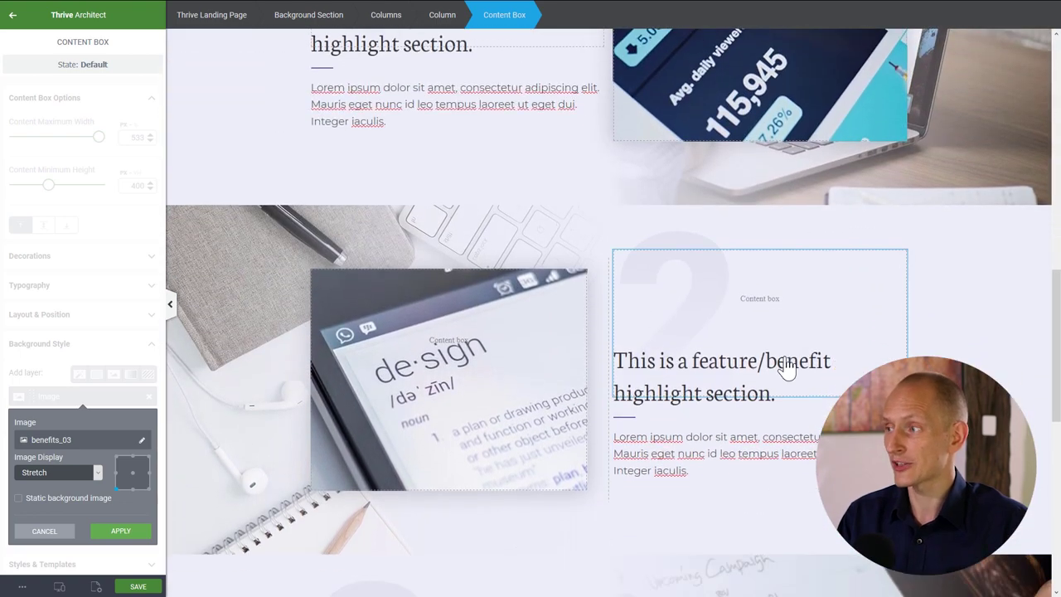
pyautogui.scroll(2, 785, 367)
pyautogui.scroll(-2, 786, 367)
pyautogui.scroll(-1, 786, 365)
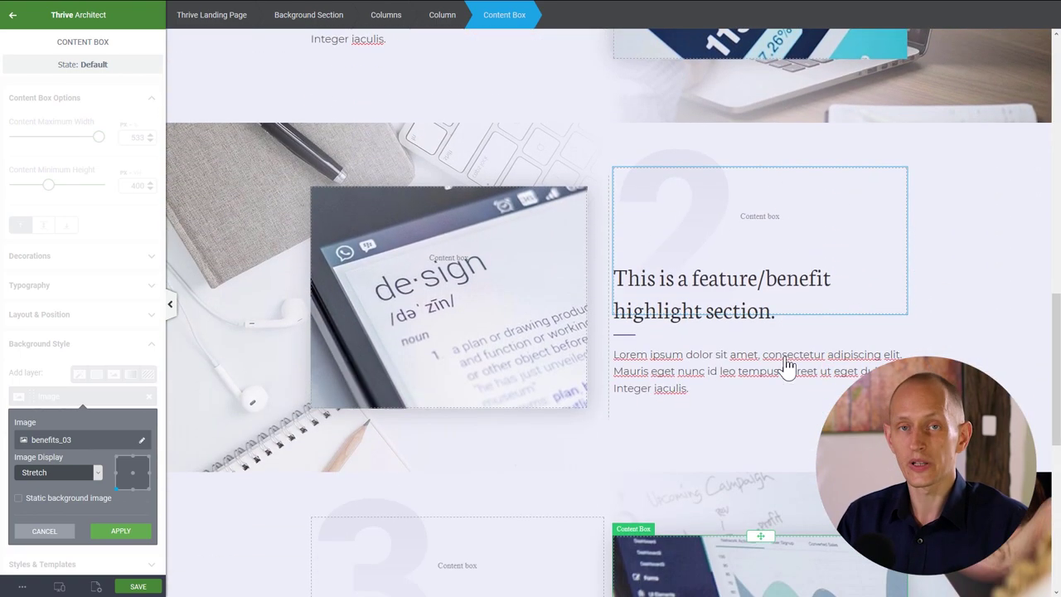
pyautogui.scroll(-4, 784, 358)
pyautogui.scroll(-1, 786, 365)
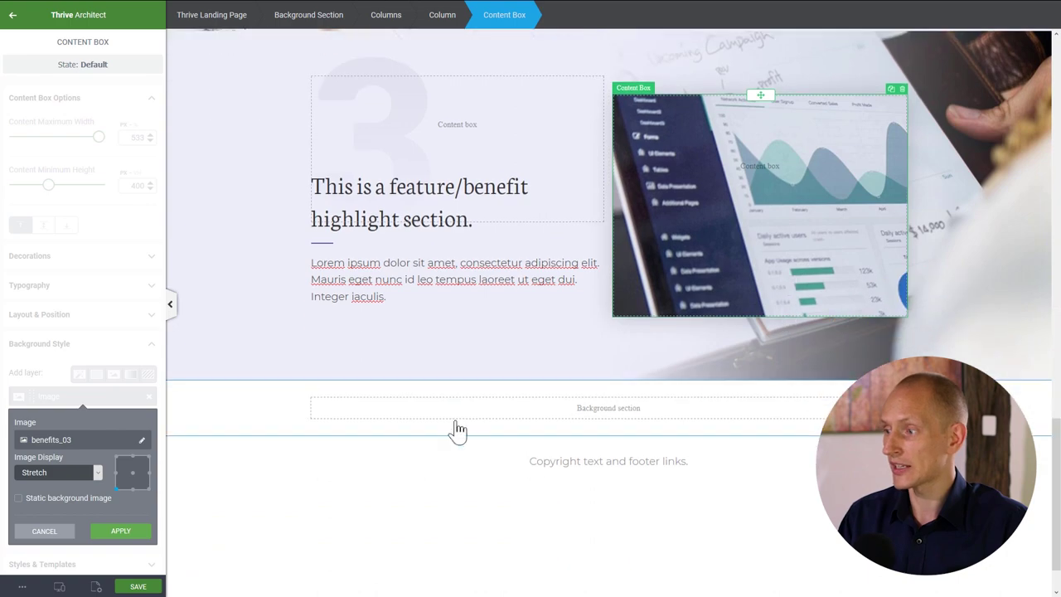
# - Duplicate the empty background section below the third highlight section twice
pyautogui.click(287, 417)
pyautogui.scroll(6, 554, 403)
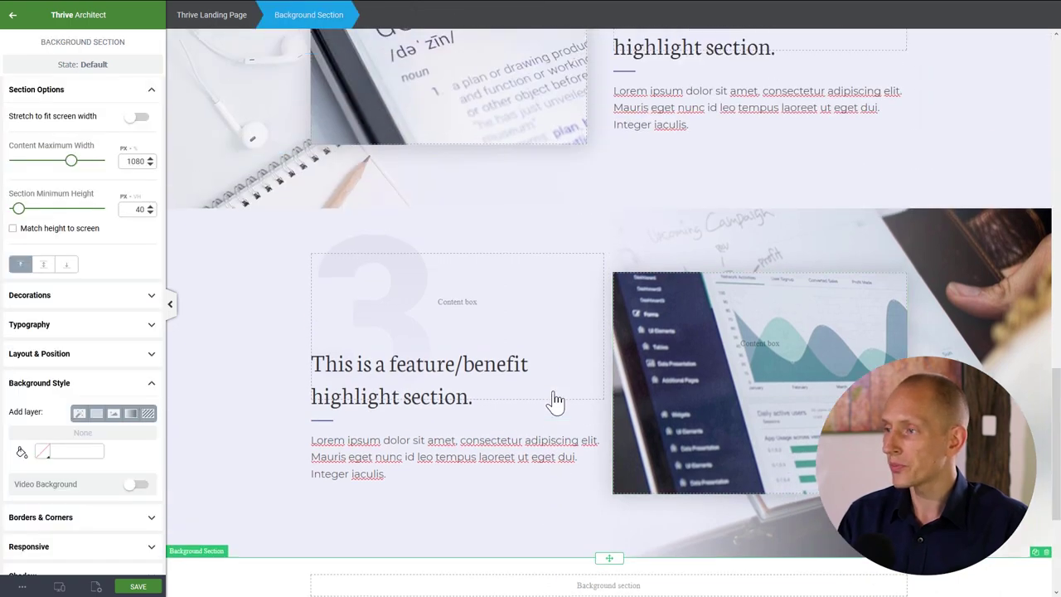
pyautogui.scroll(-6, 555, 403)
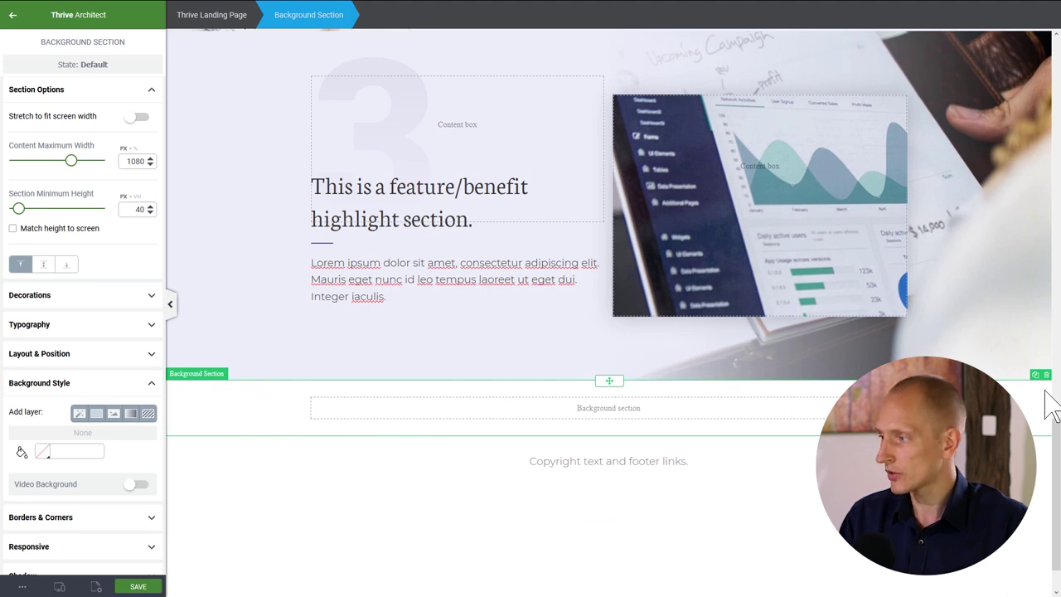
pyautogui.click(1036, 377)
pyautogui.click(1036, 377)
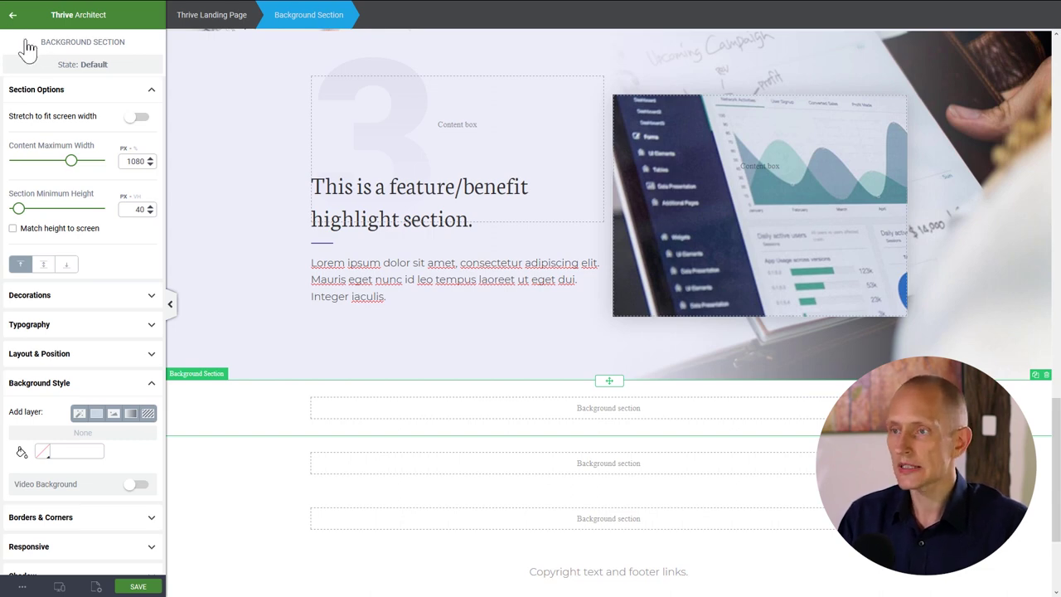
# - Insert a two-column layout split 1/3 and 2/3 into the first empty background section below the third highlight section
pyautogui.click(12, 14)
pyautogui.moveTo(41, 220); pyautogui.dragTo(583, 418)
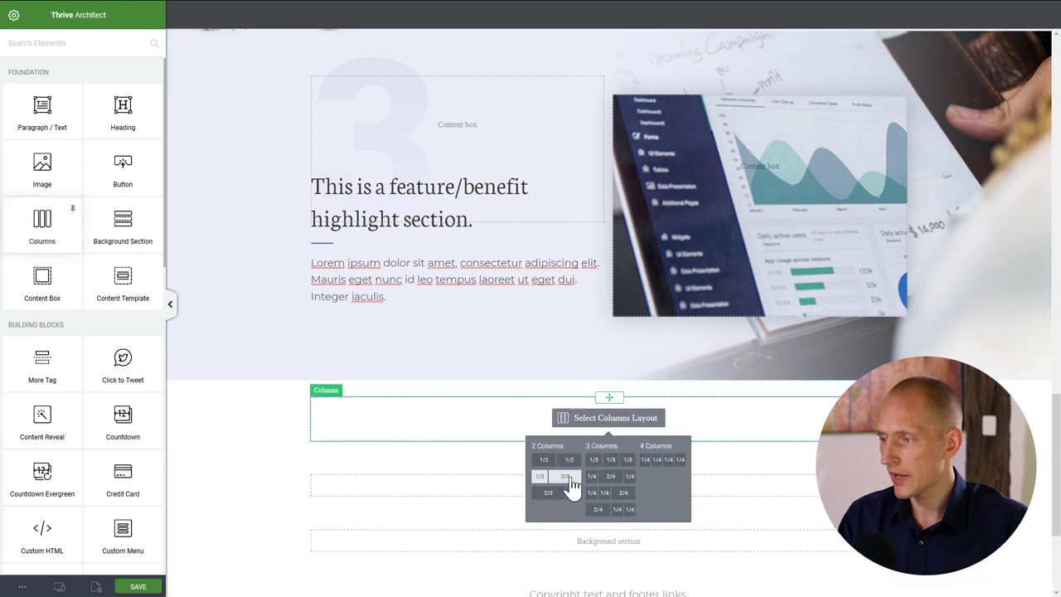
pyautogui.click(565, 479)
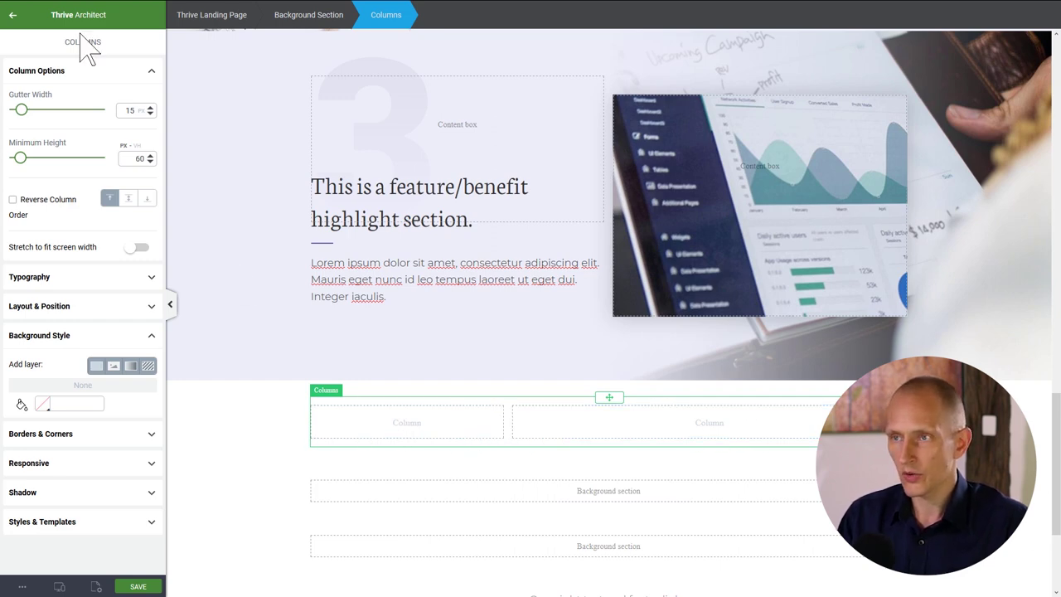
# - Add a heading reading "Customer stories" to the narrow column
pyautogui.click(13, 15)
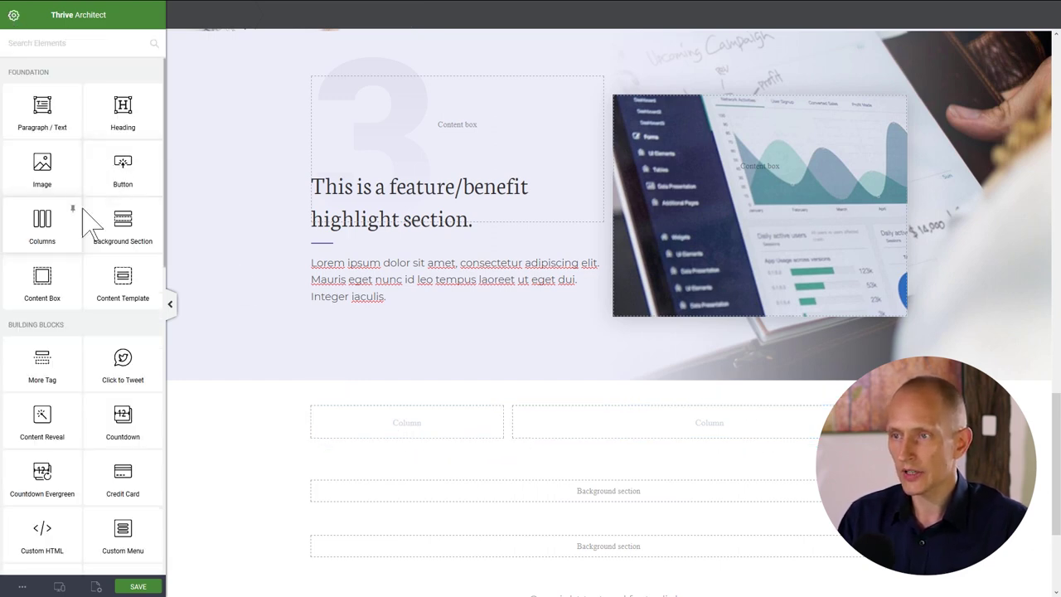
pyautogui.moveTo(123, 112); pyautogui.dragTo(427, 439)
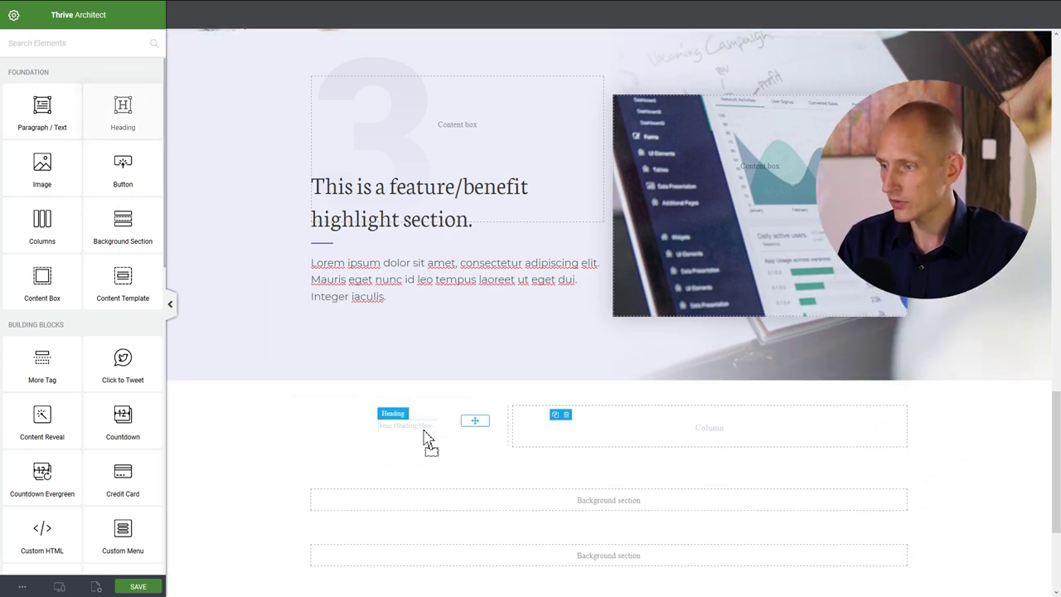
pyautogui.write('Customer stories')
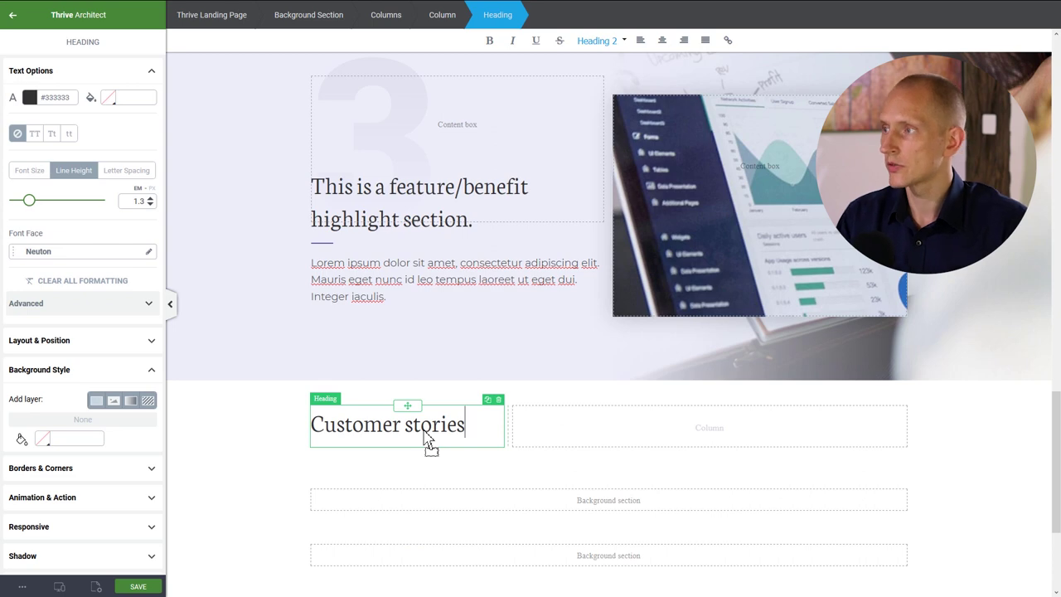
# - Format the "Customer stories" heading as Heading 3 with a font size of 37 px
pyautogui.click(603, 42)
pyautogui.click(630, 137)
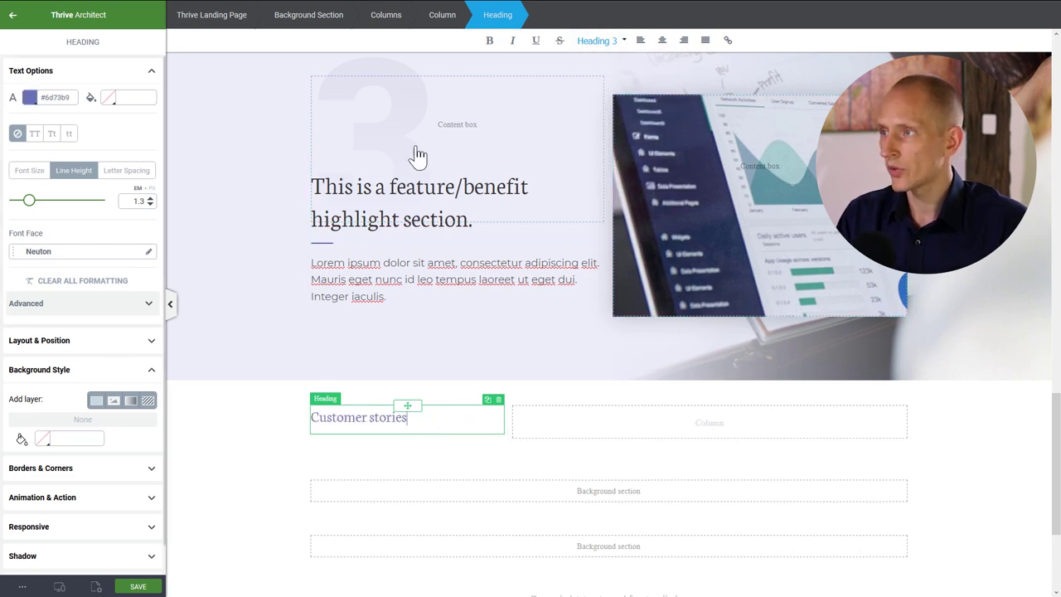
pyautogui.click(24, 174)
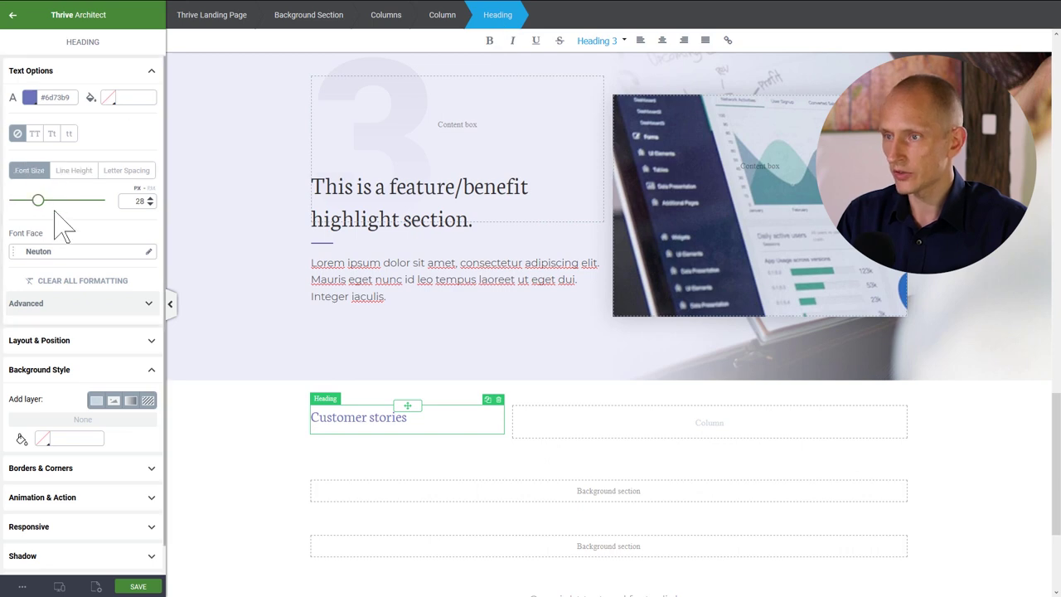
pyautogui.moveTo(151, 200); pyautogui.dragTo(150, 195)
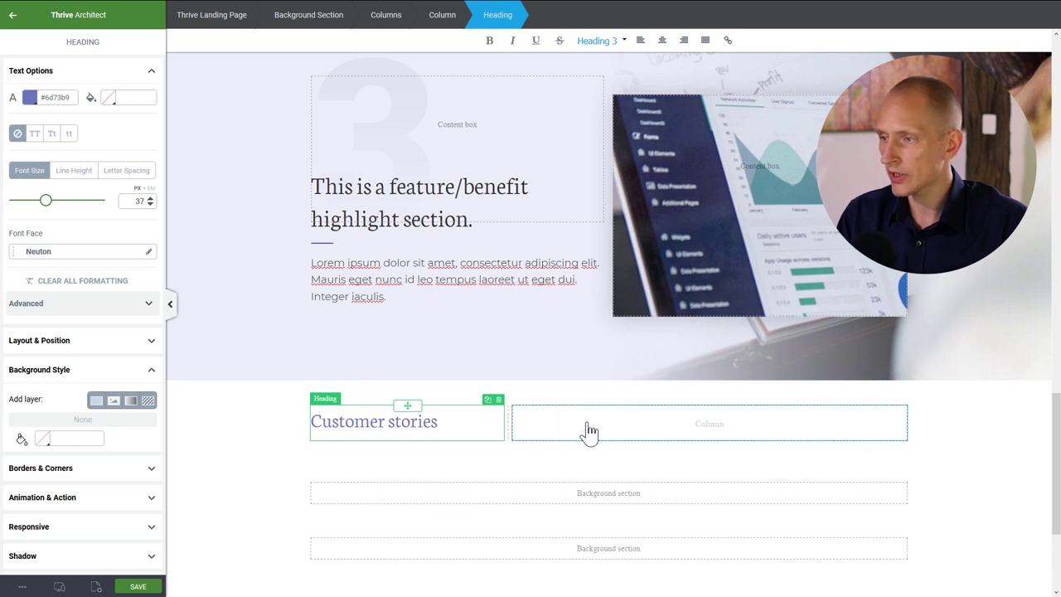
# - Add a content box to the wide column and fill it with a linear gradient from #7177bf to #5d63a2
pyautogui.click(13, 16)
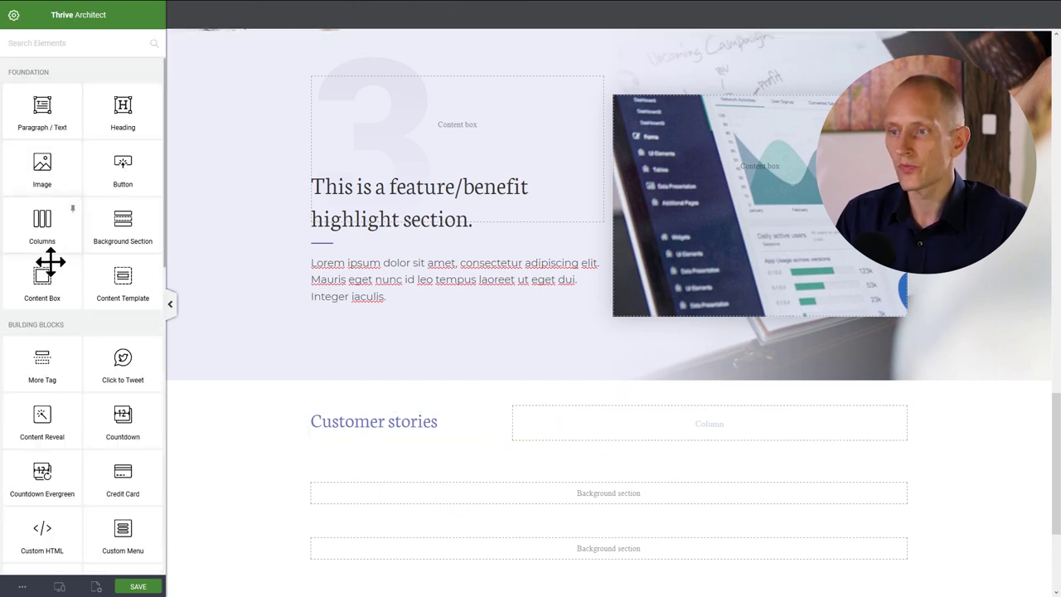
pyautogui.moveTo(47, 261); pyautogui.dragTo(585, 423)
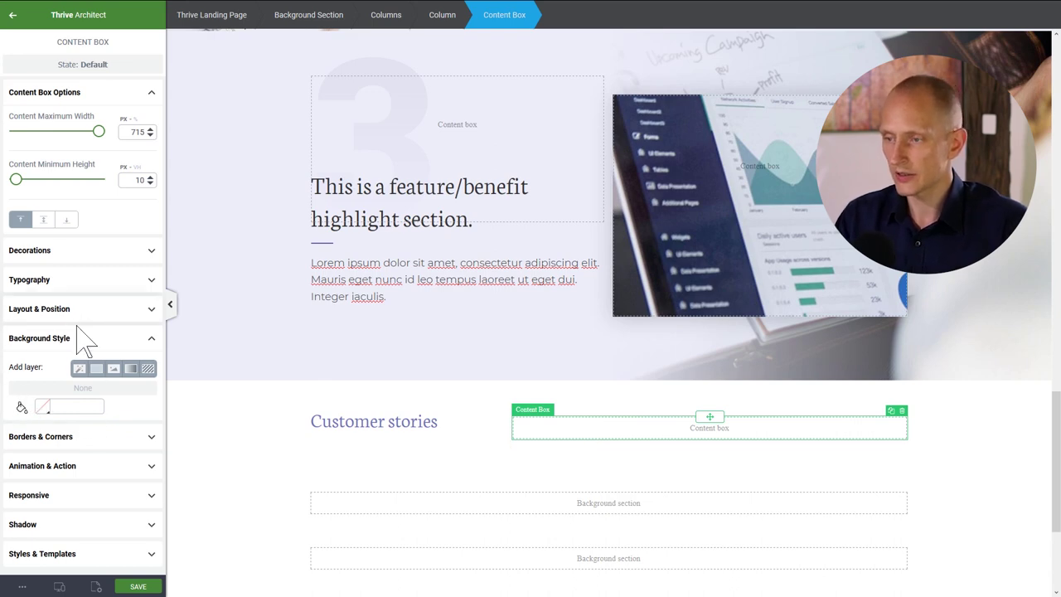
pyautogui.click(131, 369)
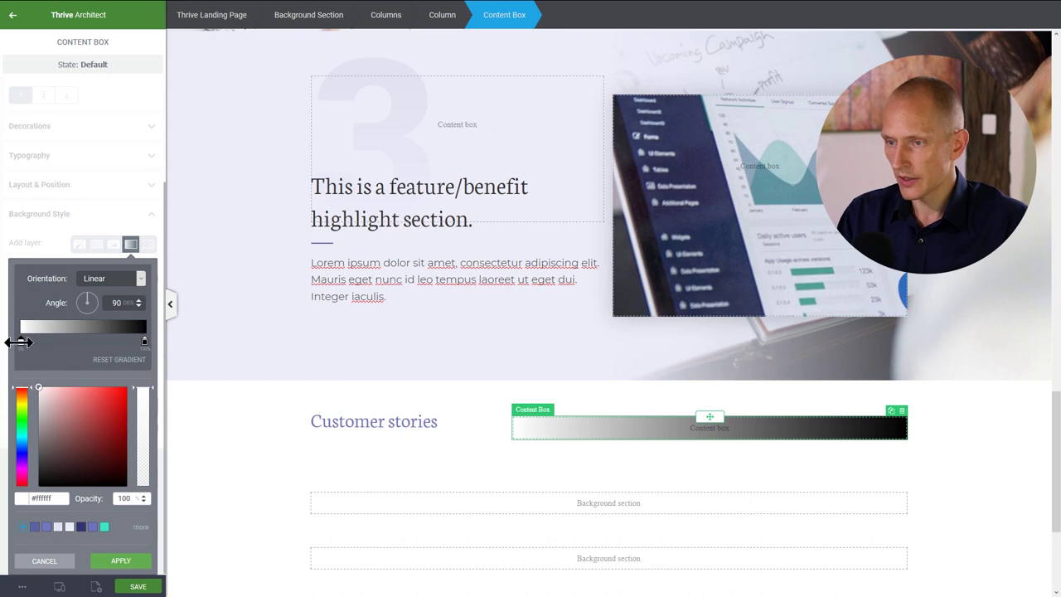
pyautogui.click(49, 527)
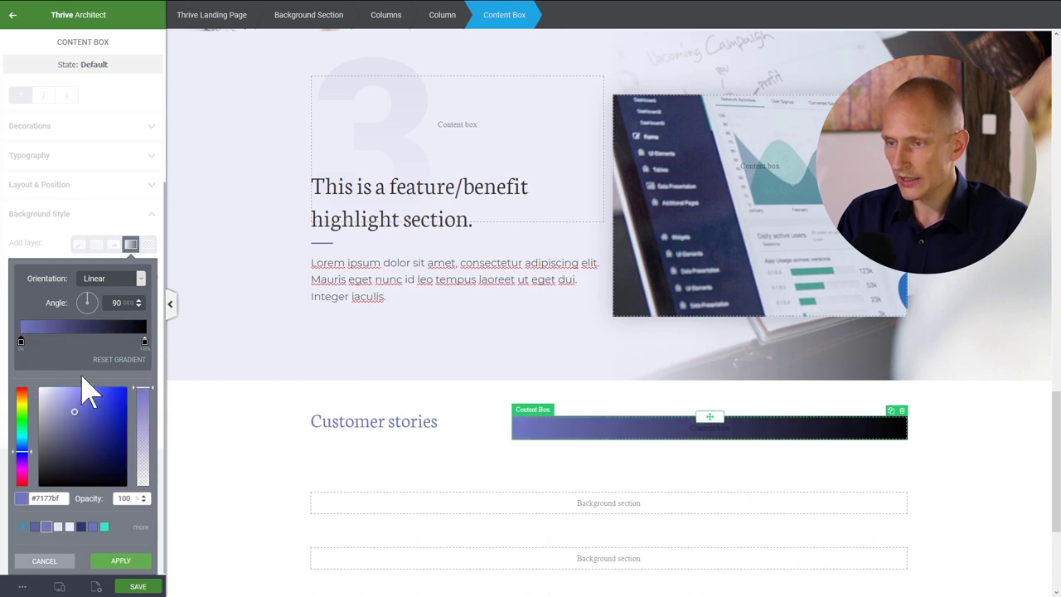
pyautogui.click(145, 340)
pyautogui.click(37, 527)
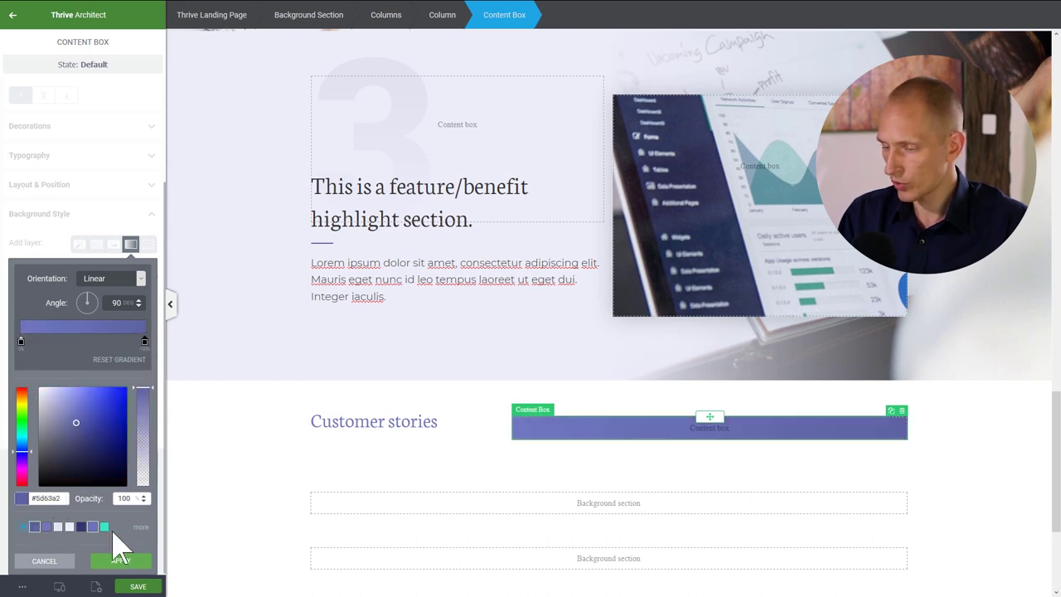
pyautogui.click(123, 563)
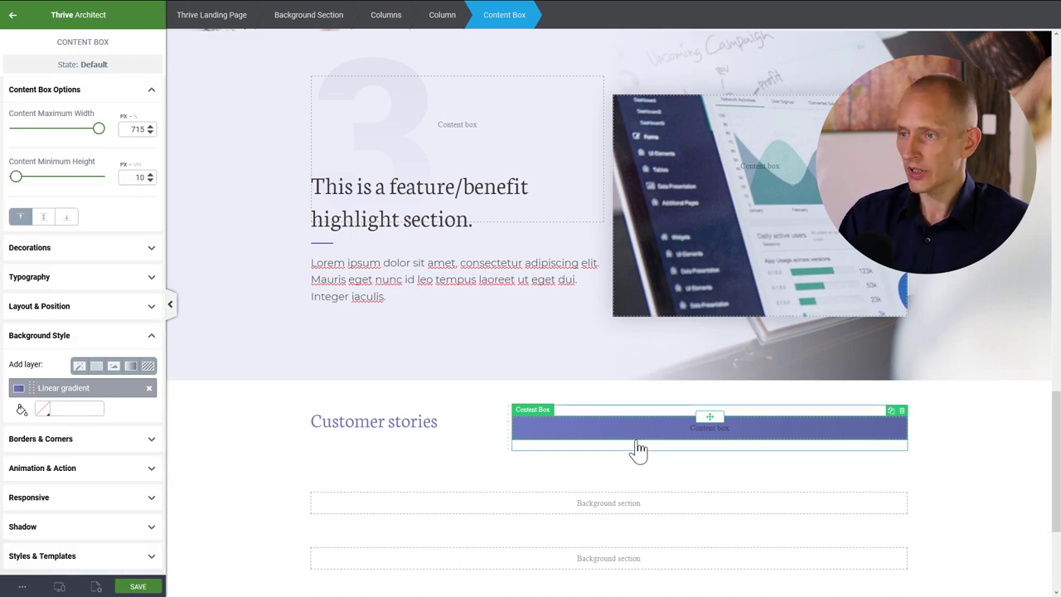
# - Set the customer stories background section's maximum content width to 100% and its left and right padding to 0
pyautogui.click(251, 431)
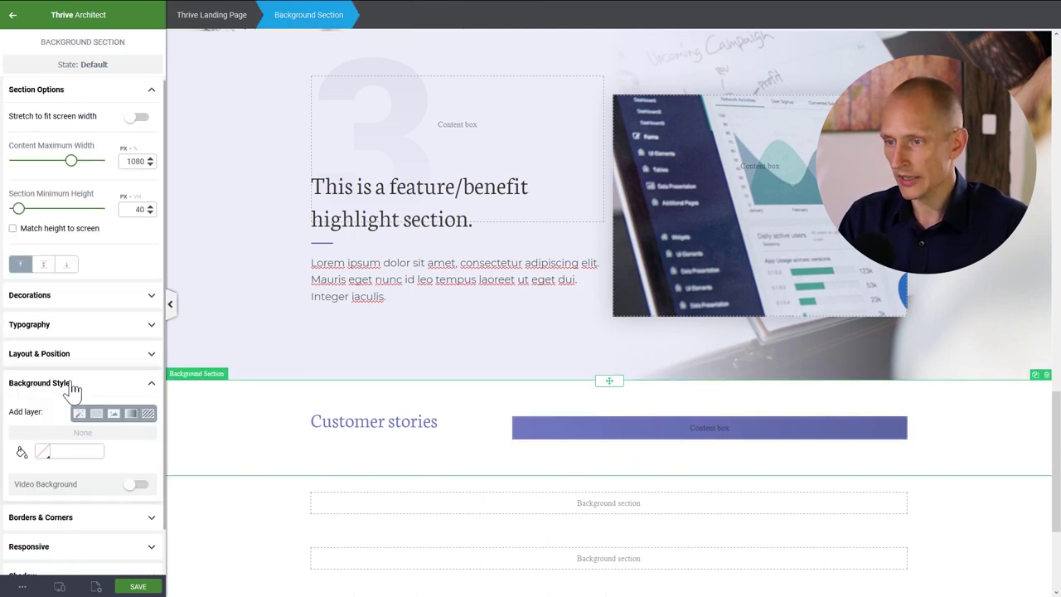
pyautogui.click(58, 354)
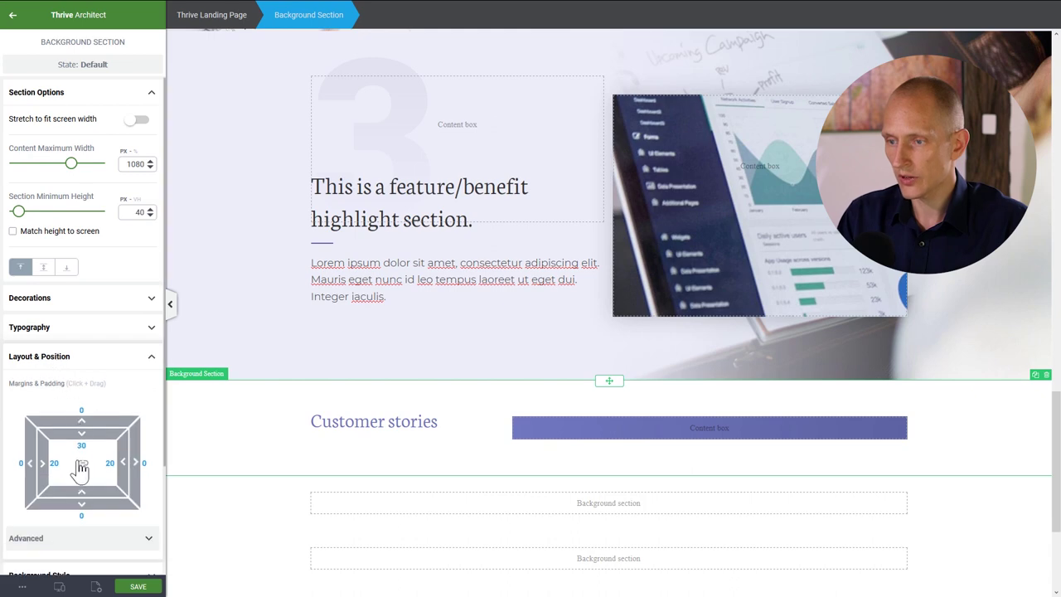
pyautogui.click(135, 151)
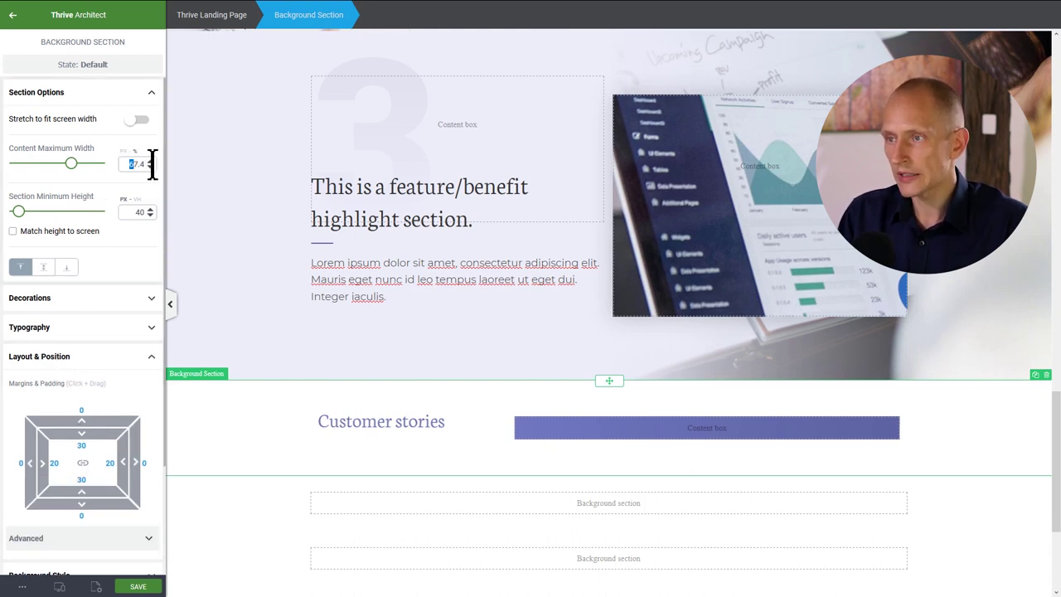
pyautogui.write('100')
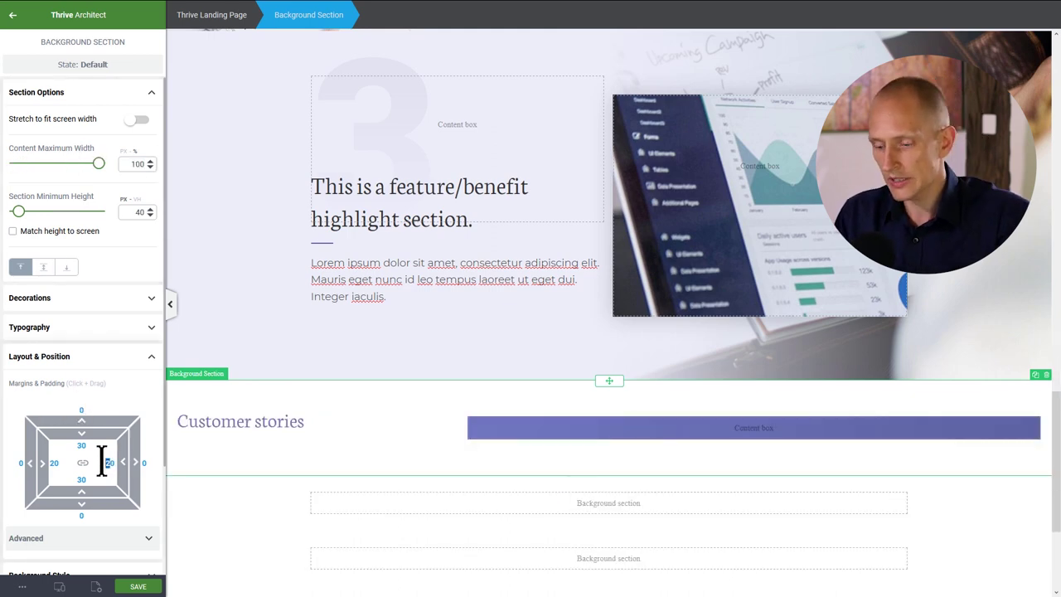
pyautogui.write('0')
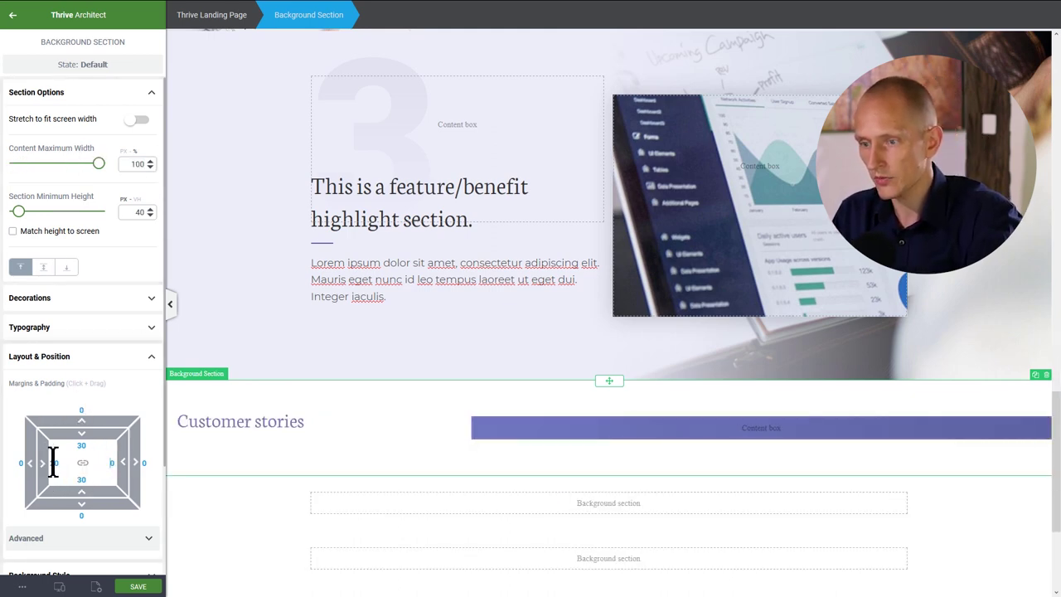
pyautogui.write('0')
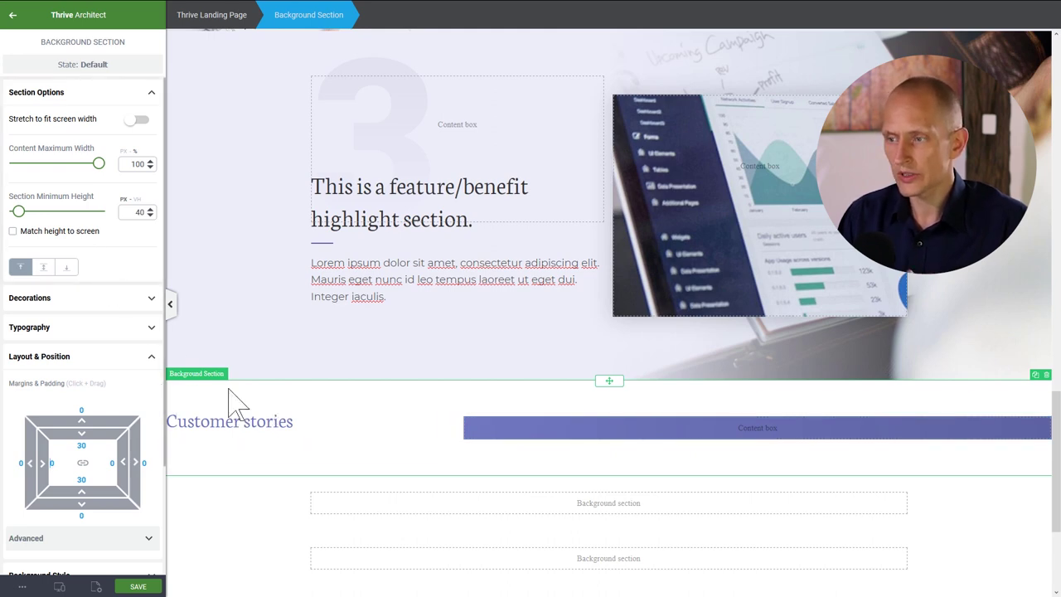
# - Limit the "Customer stories" heading's maximum width to 215 px and align it to the right of its column
pyautogui.click(304, 428)
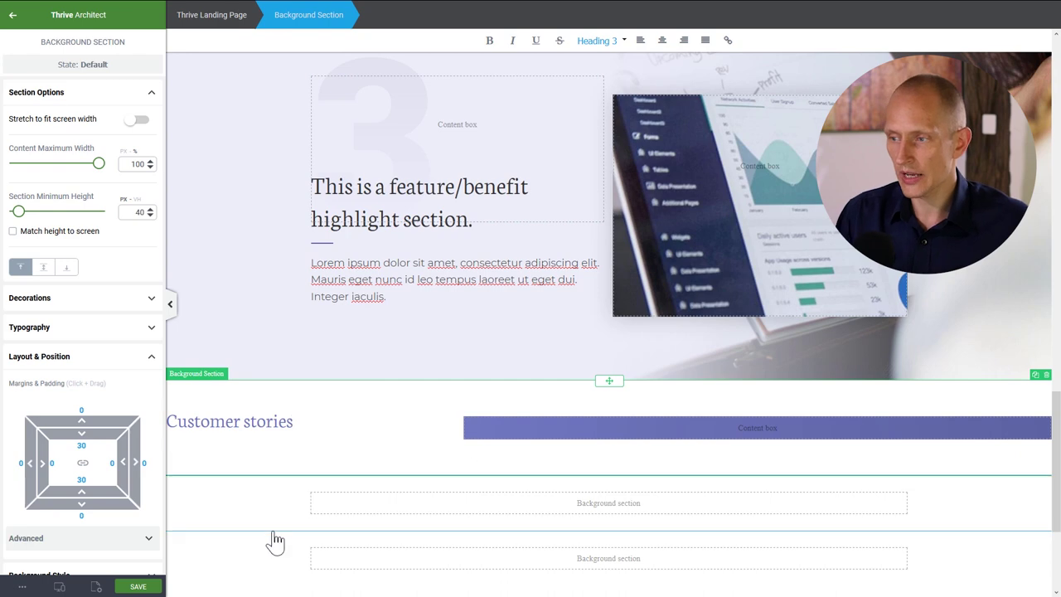
pyautogui.click(305, 425)
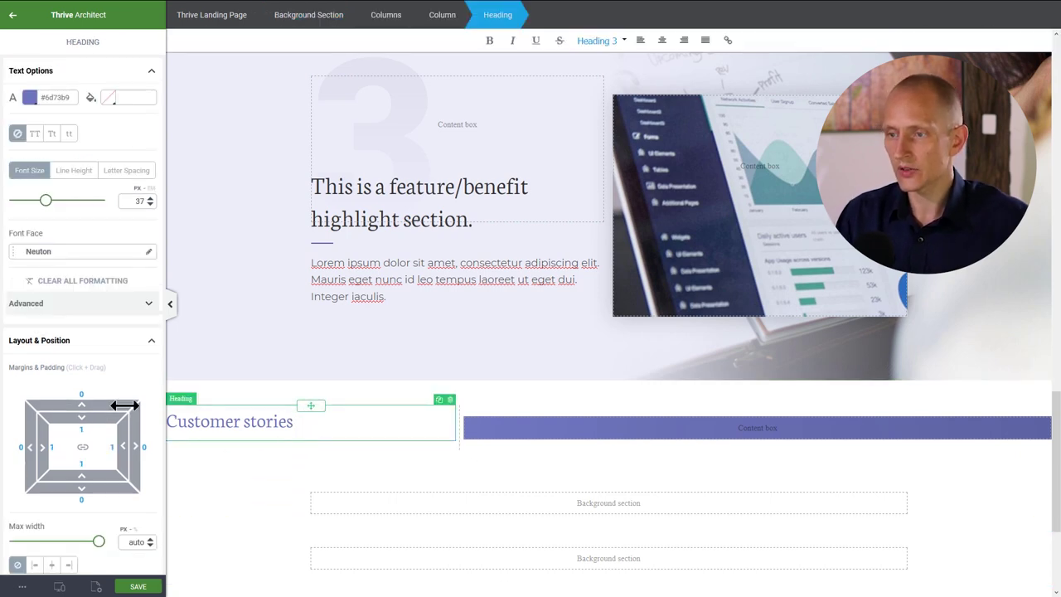
pyautogui.scroll(-1, 105, 464)
pyautogui.moveTo(99, 482); pyautogui.dragTo(66, 488)
pyautogui.click(74, 509)
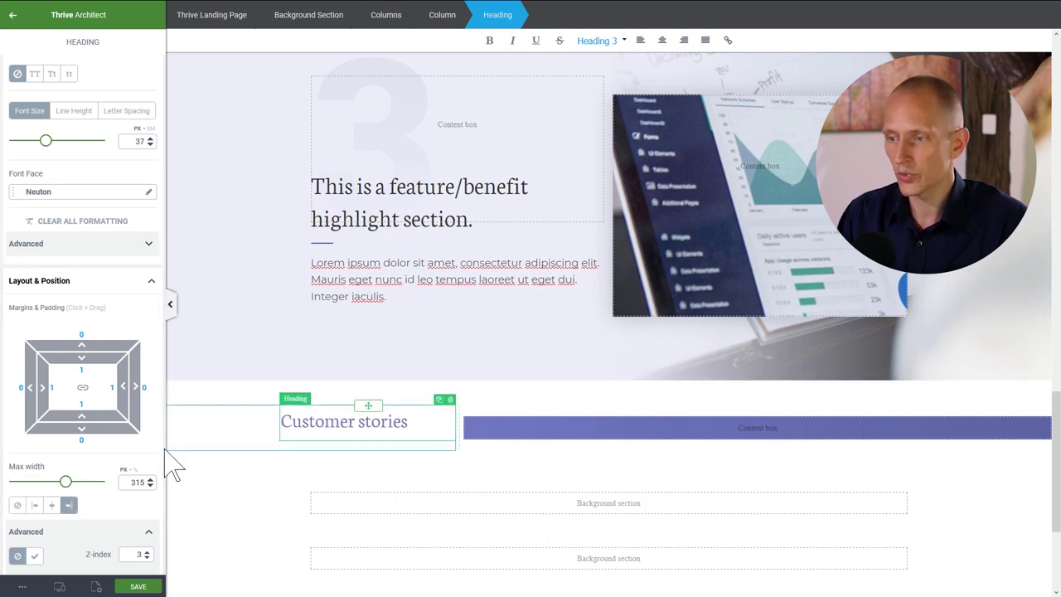
pyautogui.moveTo(66, 485); pyautogui.dragTo(50, 489)
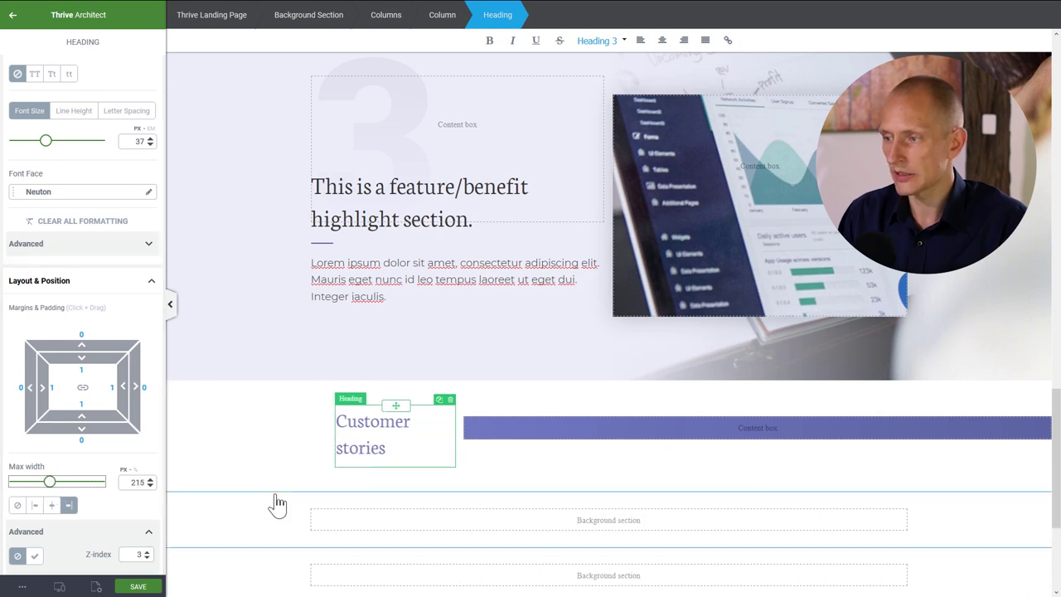
# - Insert a layout of three equal columns into the purple gradient content box
pyautogui.click(548, 442)
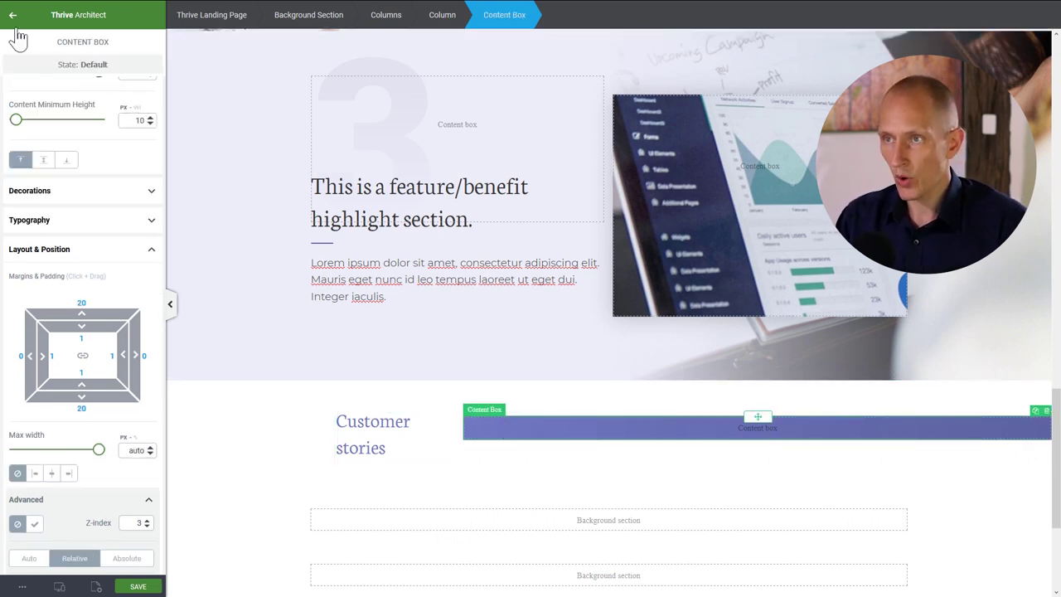
pyautogui.click(13, 25)
pyautogui.moveTo(28, 232); pyautogui.dragTo(658, 426)
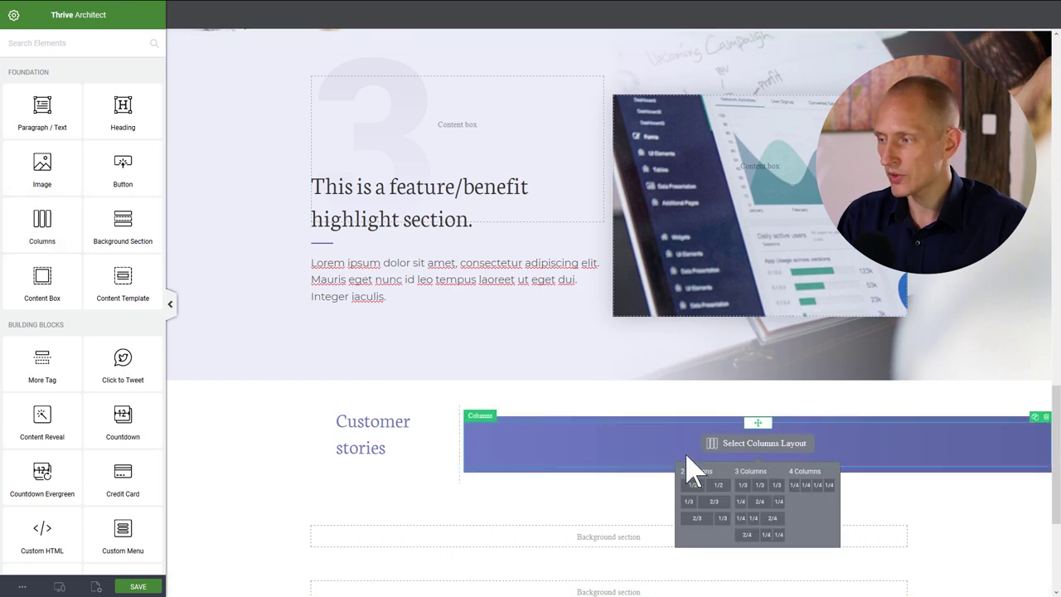
pyautogui.click(775, 491)
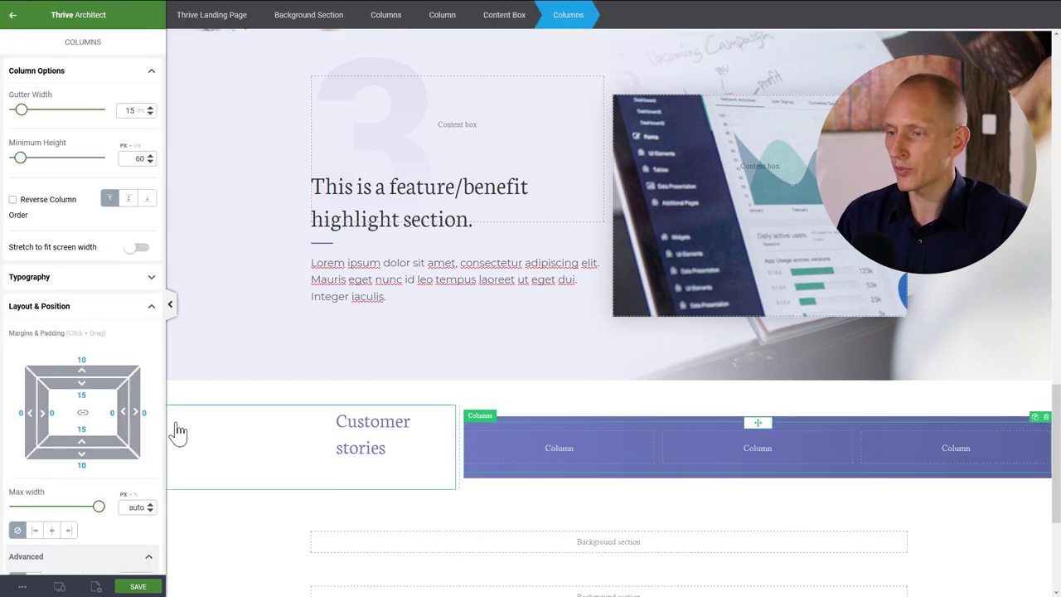
# - Set the margins and padding of the three-column layout to 0
pyautogui.click(83, 395)
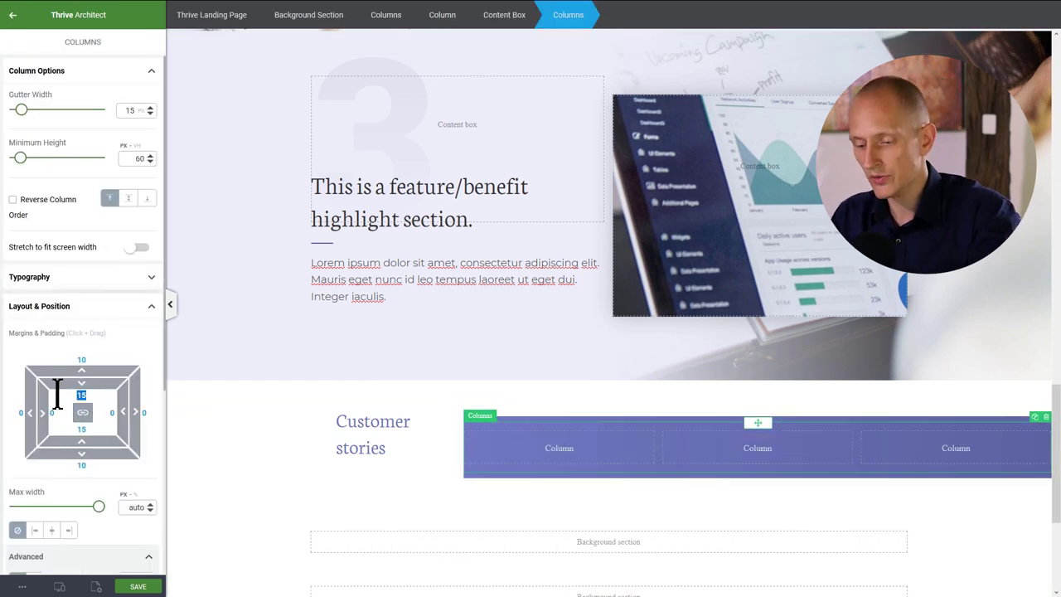
pyautogui.write('0')
pyautogui.click(78, 360)
pyautogui.write('0')
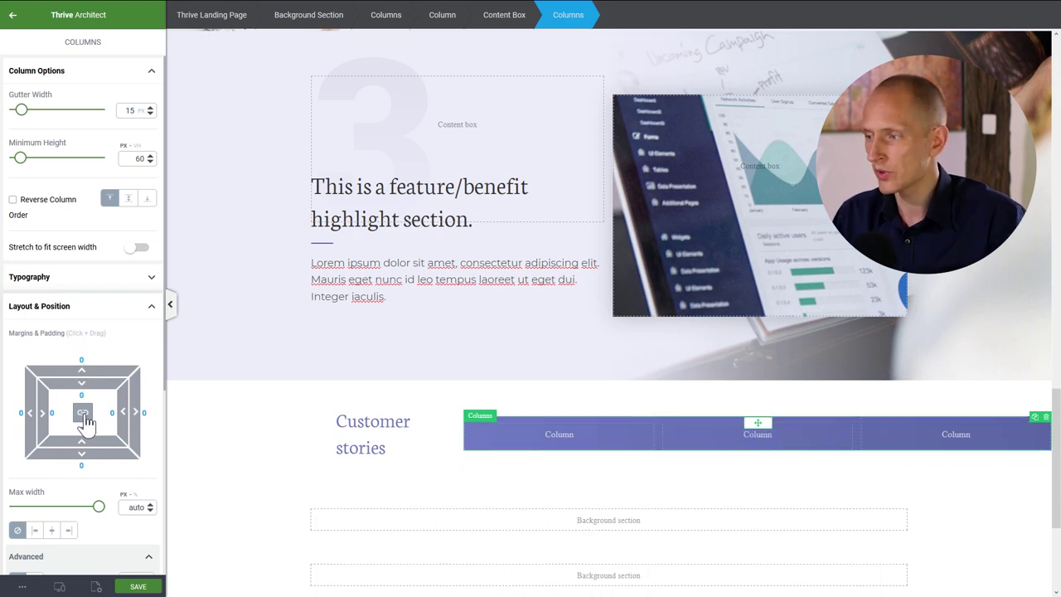
# - Add a content box to the first of the three columns with 20 px padding on all sides
pyautogui.click(13, 15)
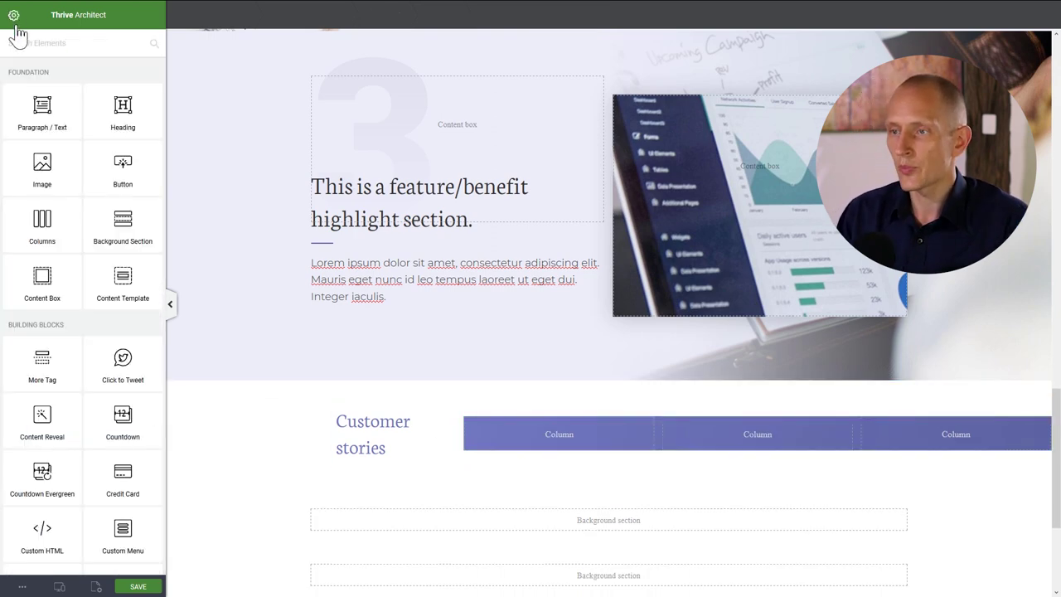
pyautogui.moveTo(38, 267); pyautogui.dragTo(543, 439)
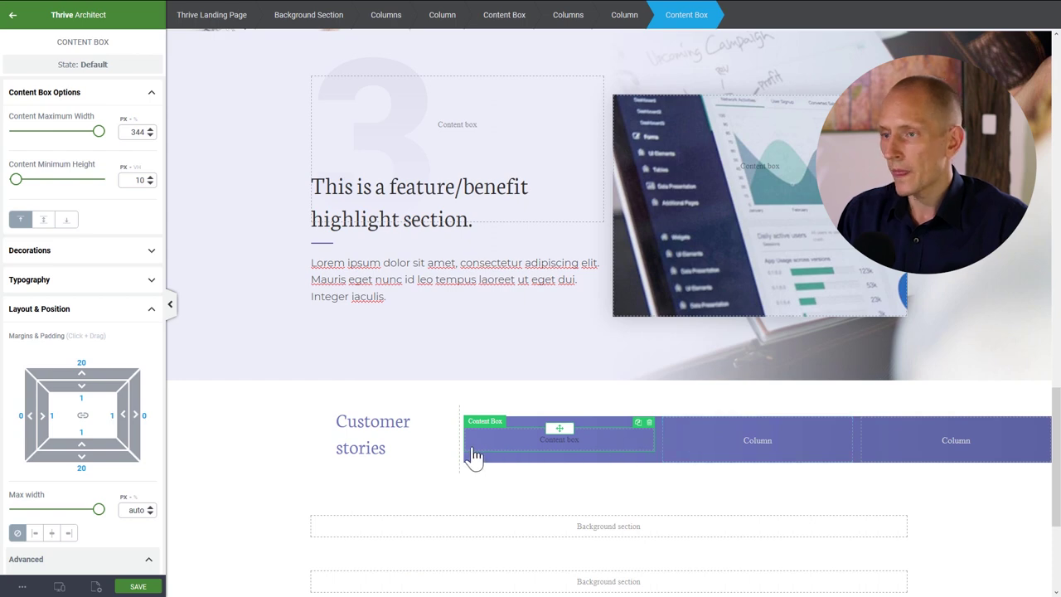
pyautogui.click(83, 398)
pyautogui.write('20')
pyautogui.press('Return')
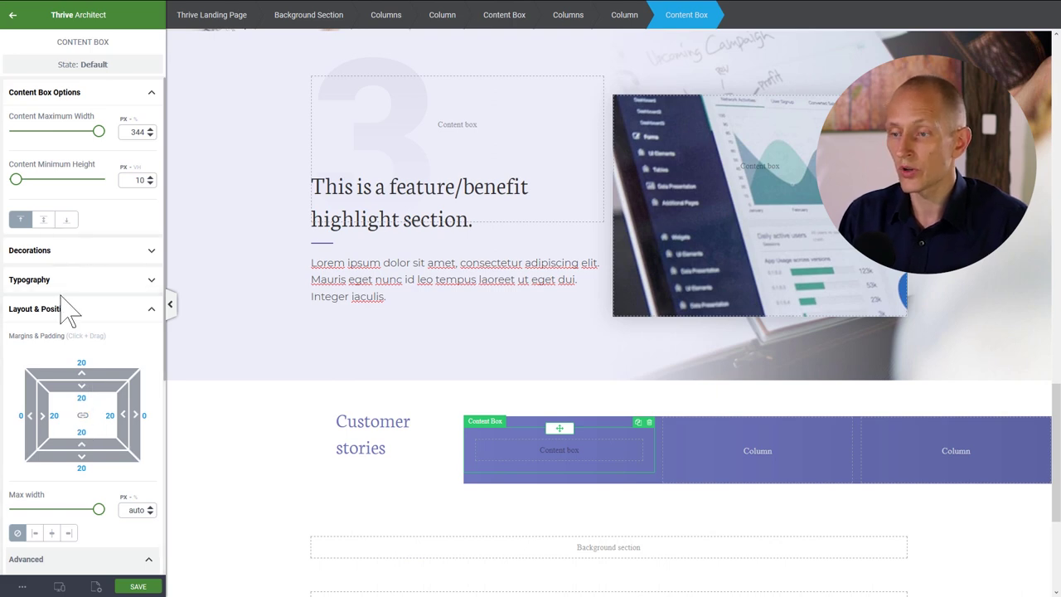
# - Set the background colour of the content box in the first column to white, #ffffff
pyautogui.scroll(-3, 63, 331)
pyautogui.scroll(-1, 66, 349)
pyautogui.click(73, 442)
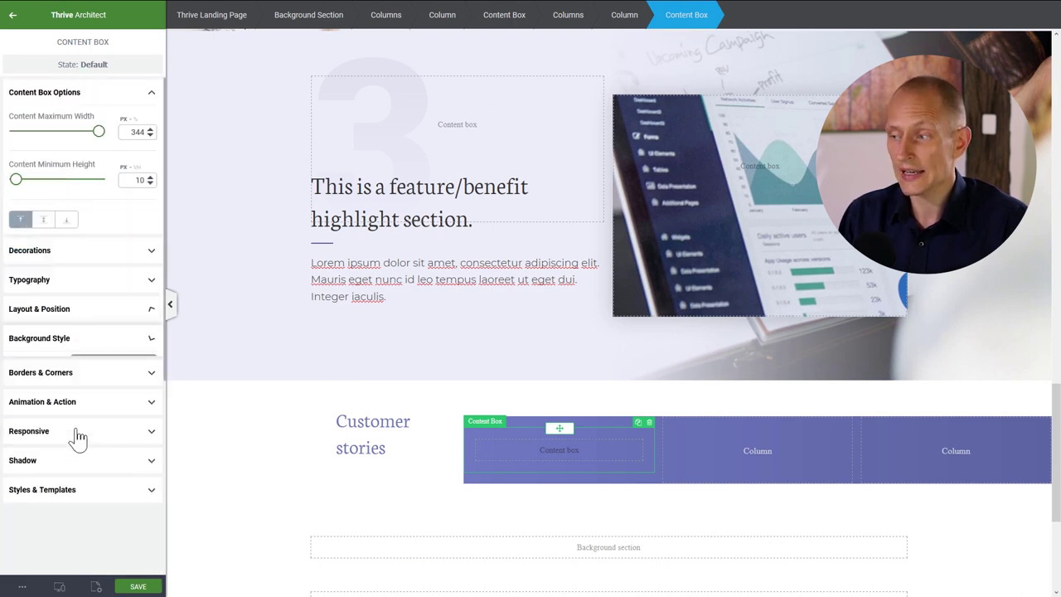
pyautogui.click(44, 410)
pyautogui.moveTo(52, 426); pyautogui.dragTo(37, 365)
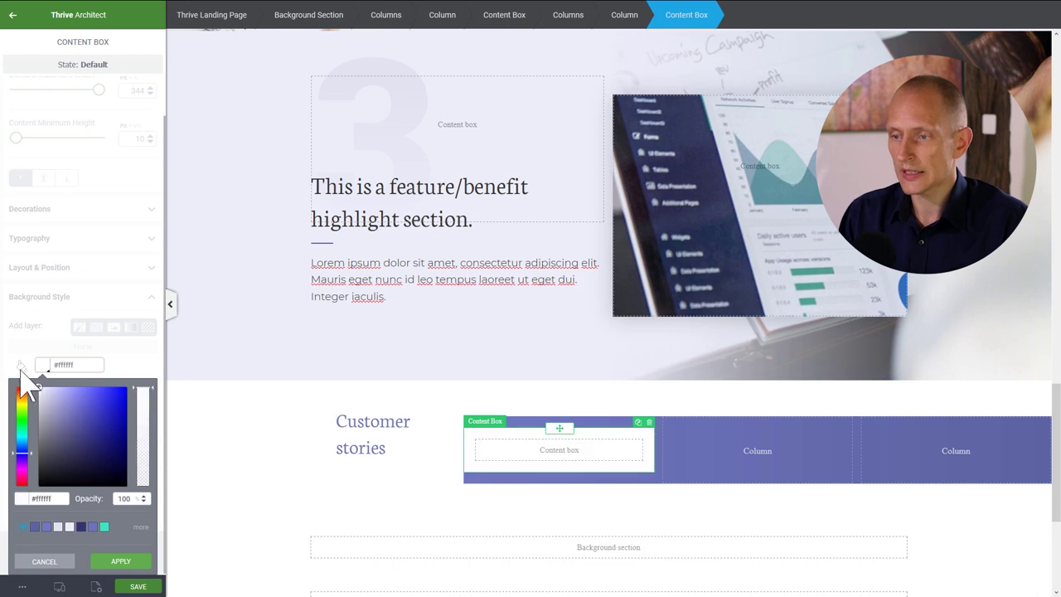
pyautogui.click(119, 563)
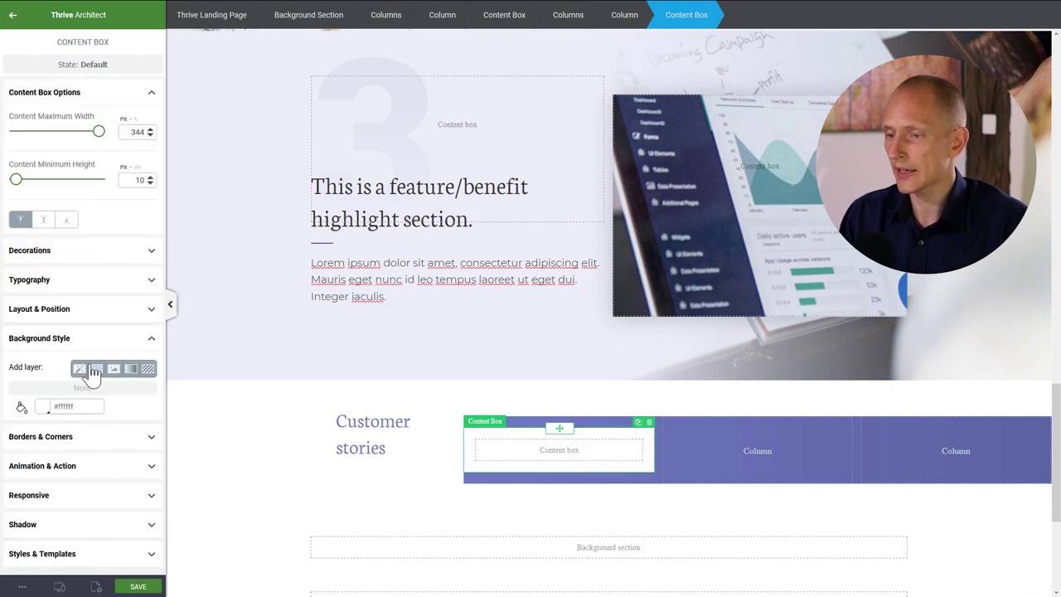
# - Round the white content box's corners to 12 px and insert the woman's portrait from the media library into it
pyautogui.click(82, 439)
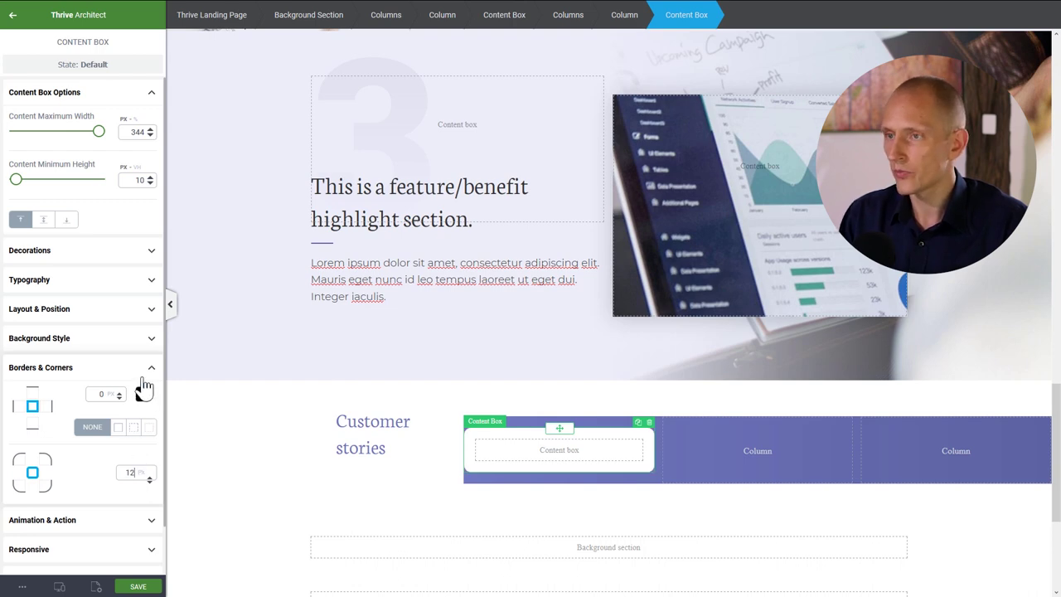
pyautogui.click(13, 15)
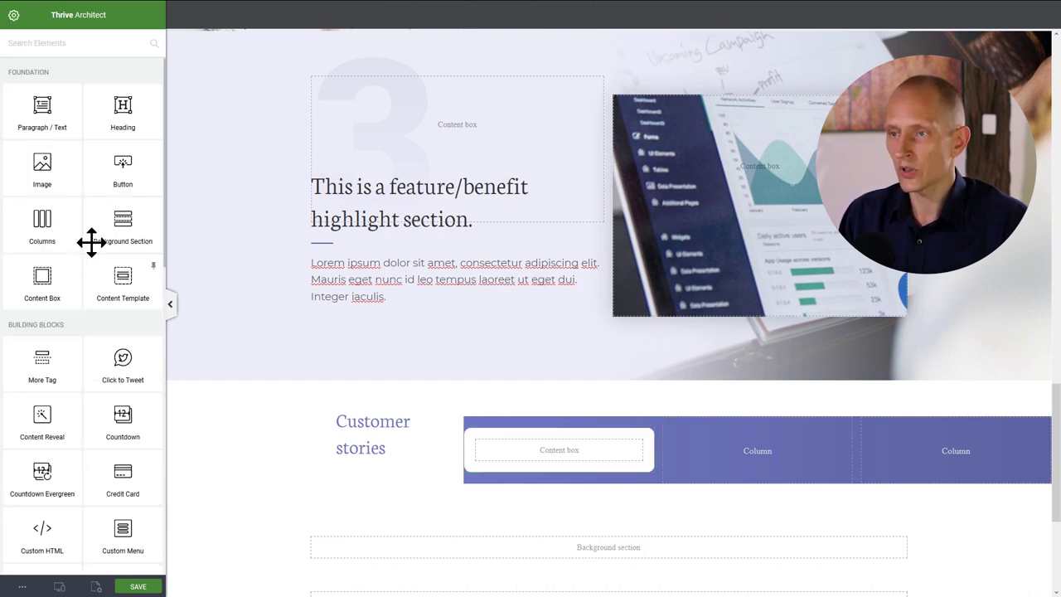
pyautogui.moveTo(48, 168); pyautogui.dragTo(560, 458)
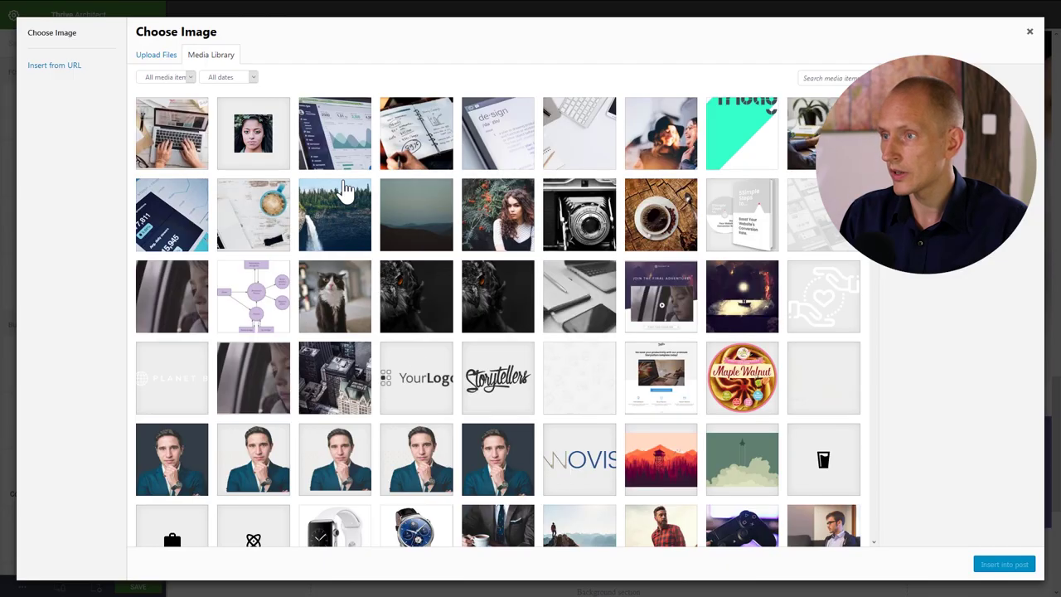
pyautogui.click(267, 137)
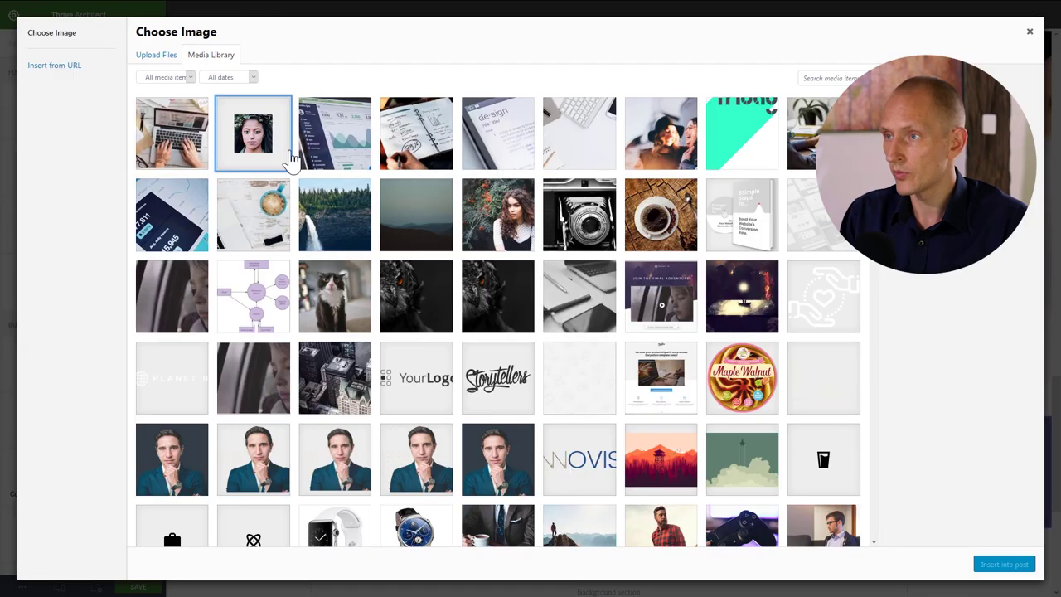
pyautogui.click(999, 566)
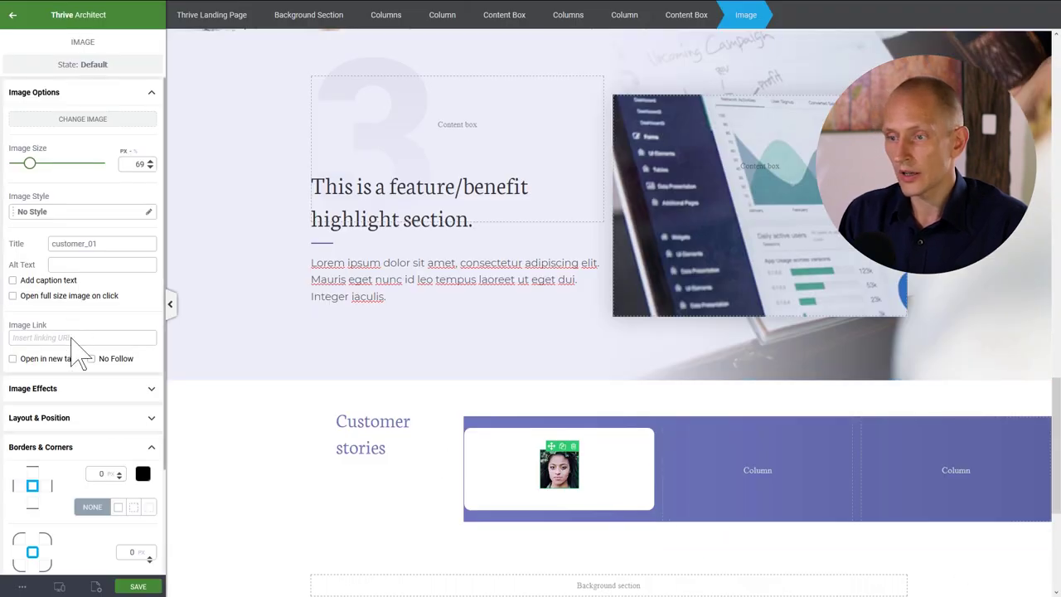
# - Make the portrait circular with a corner radius of 100 px and set its top margin to 0
pyautogui.scroll(-1, 71, 389)
pyautogui.scroll(-2, 66, 390)
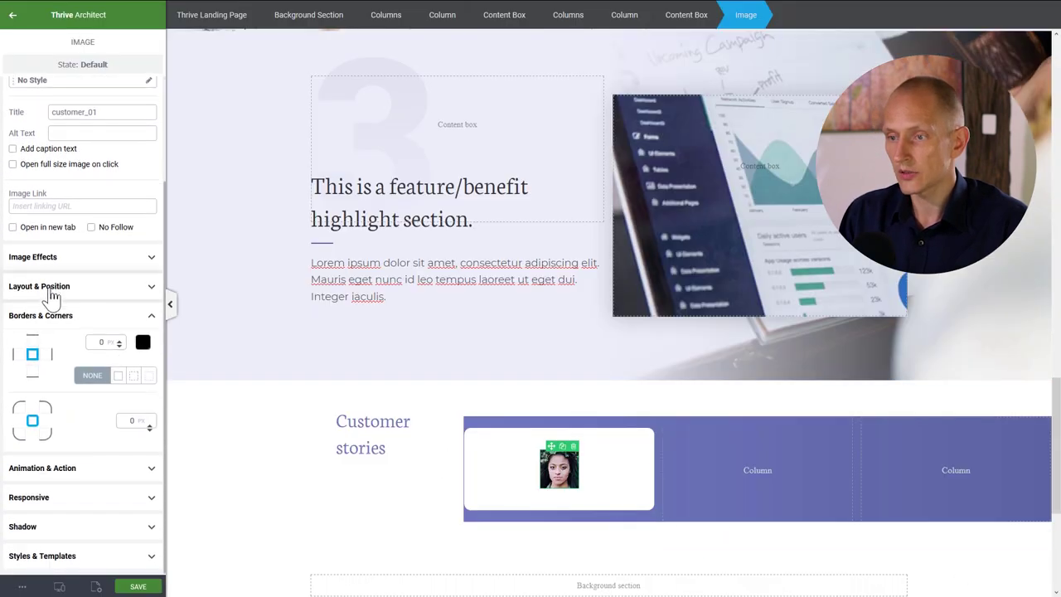
pyautogui.click(133, 420)
pyautogui.write('100')
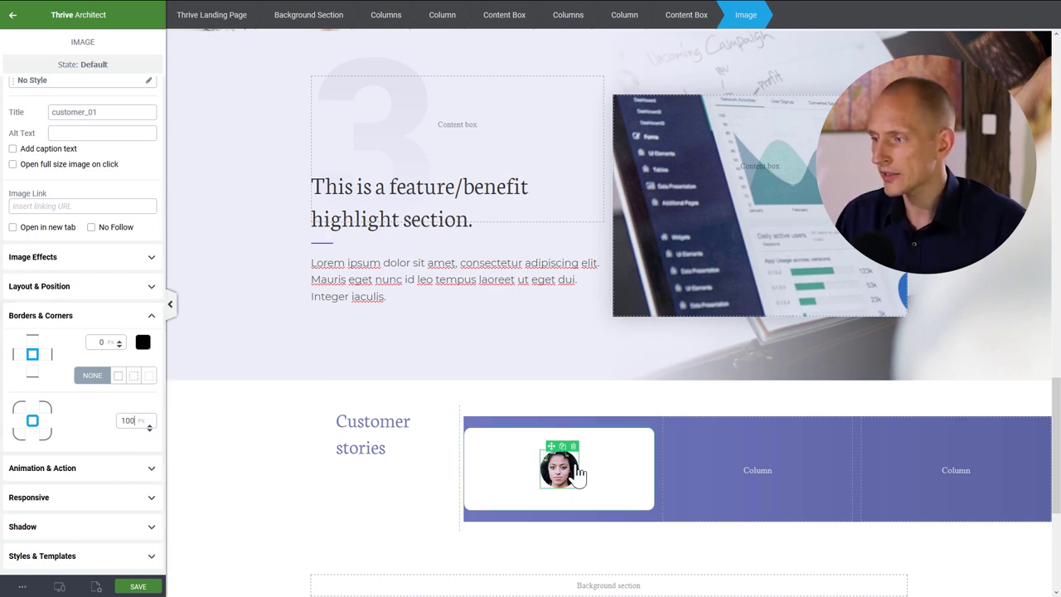
pyautogui.click(68, 290)
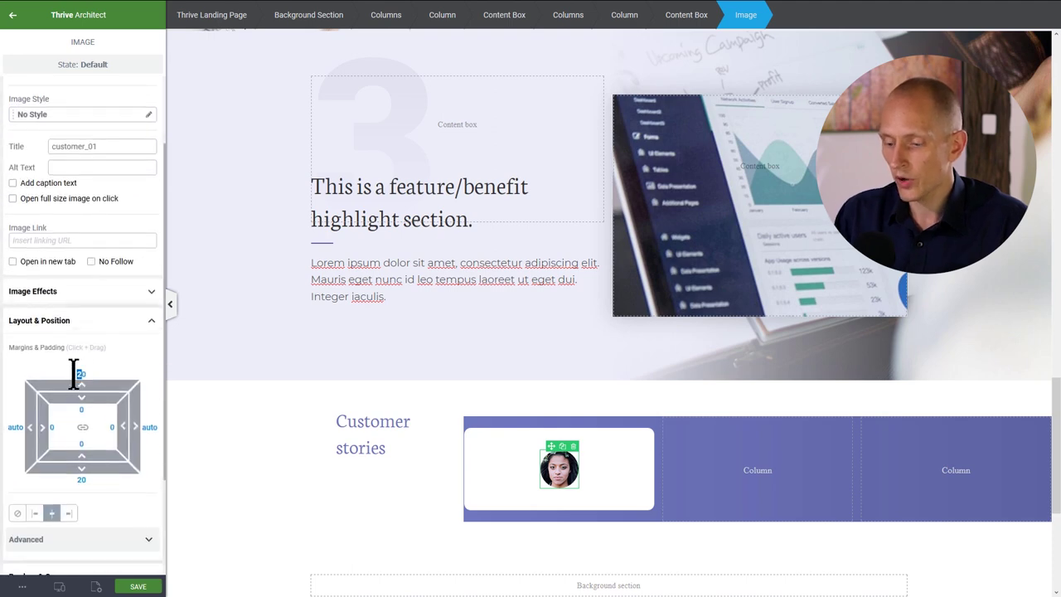
pyautogui.write('0')
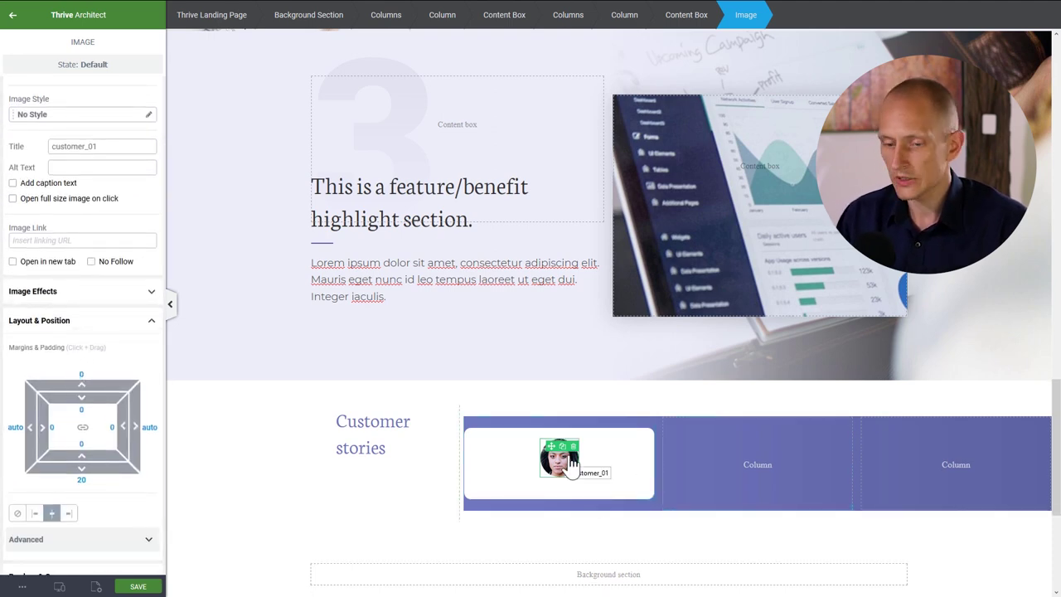
# - Add a text element below the portrait with the customer's name followed by "- CEO of ACME"
pyautogui.click(14, 23)
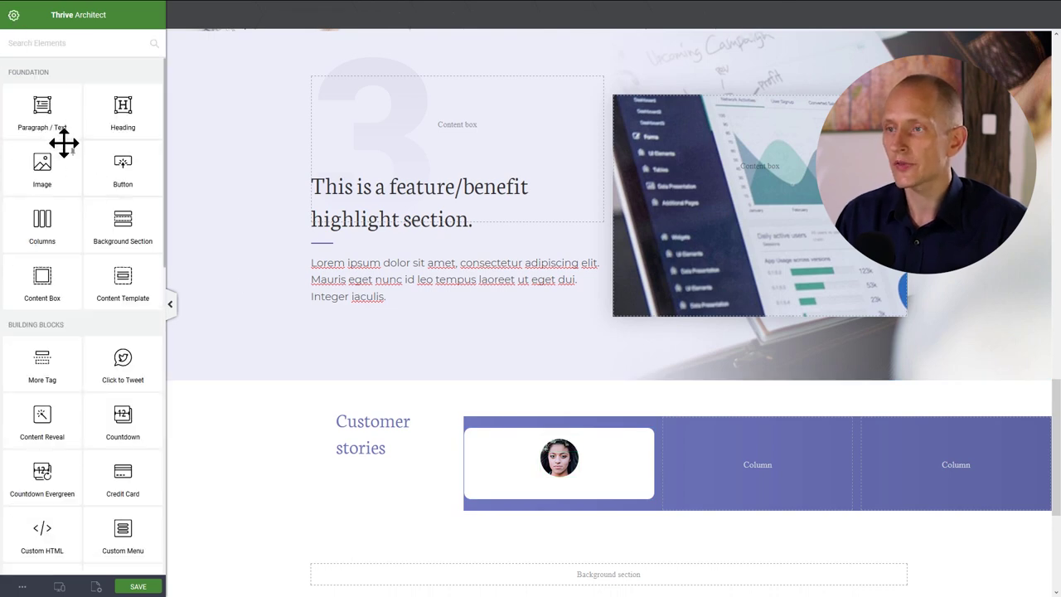
pyautogui.moveTo(49, 109); pyautogui.dragTo(568, 486)
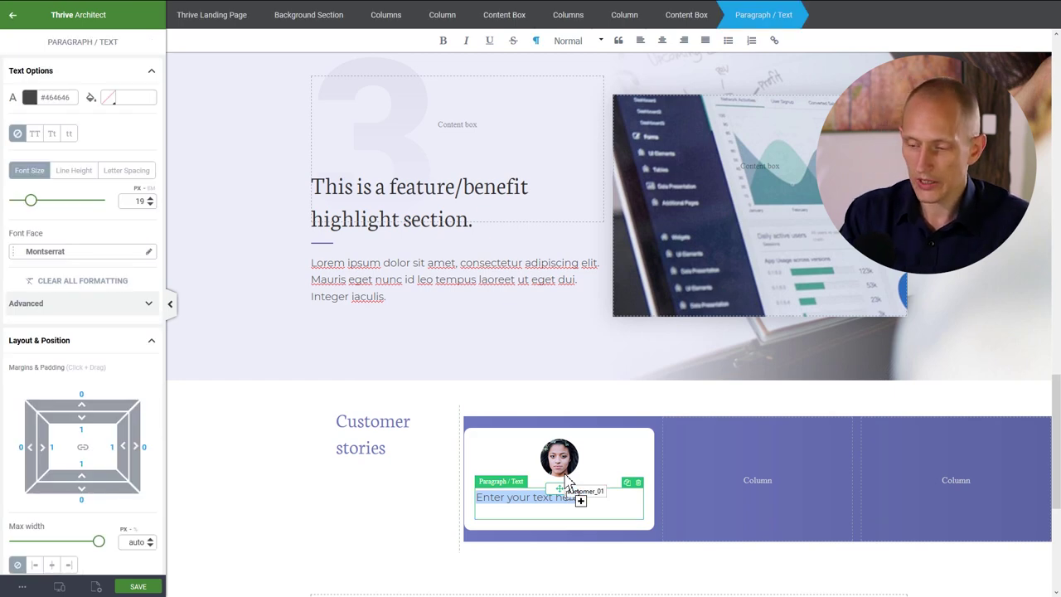
pyautogui.write('Jane Doe - CEO of ACME')
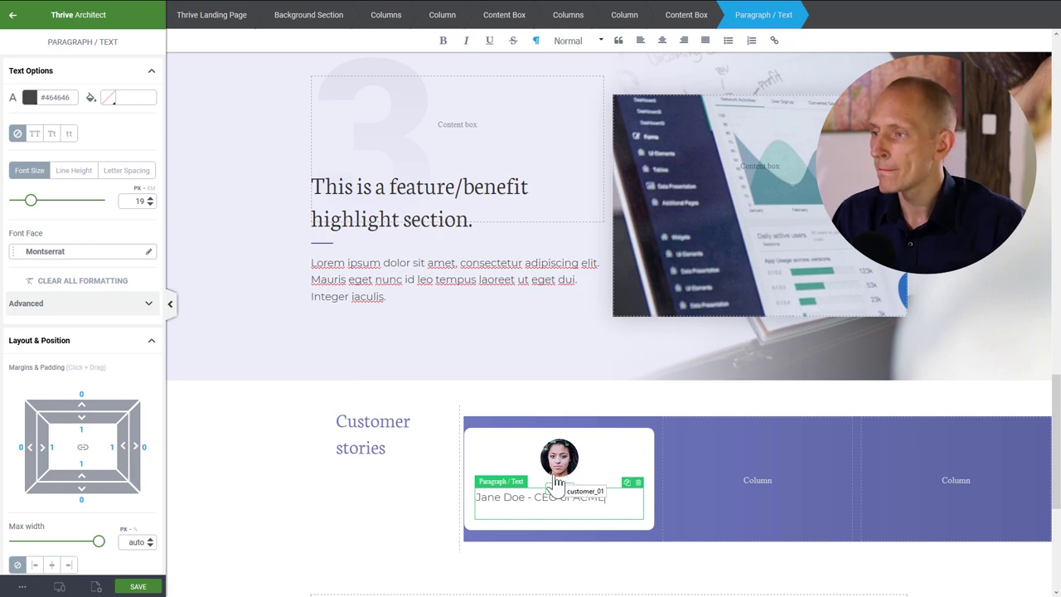
# - Duplicate the feature section's lorem ipsum paragraph and move the copy below the customer's name in the white content box
pyautogui.click(374, 278)
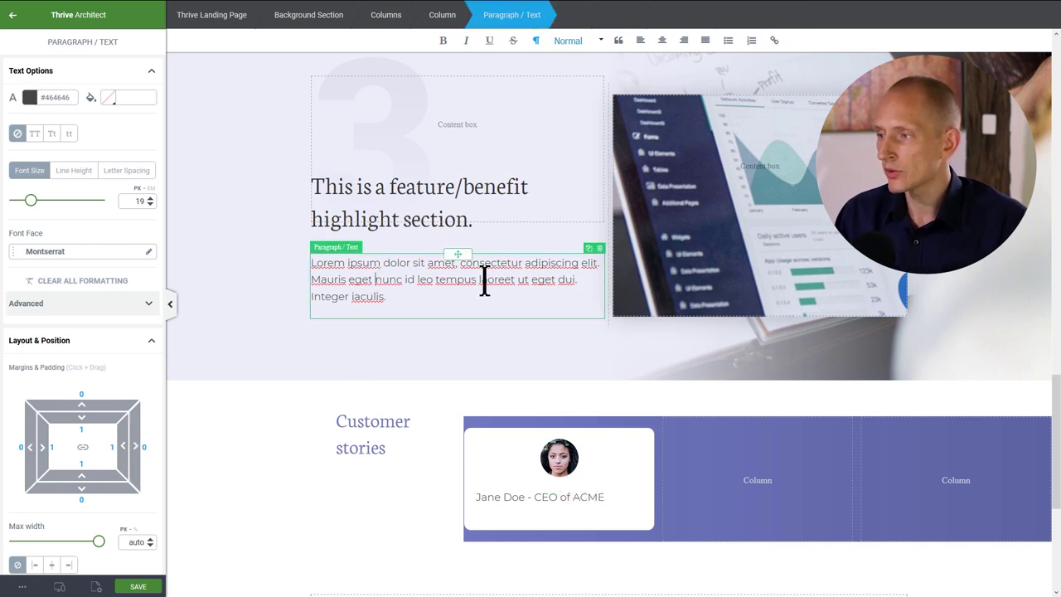
pyautogui.click(589, 248)
pyautogui.moveTo(473, 296); pyautogui.dragTo(534, 563)
pyautogui.scroll(-3, 497, 431)
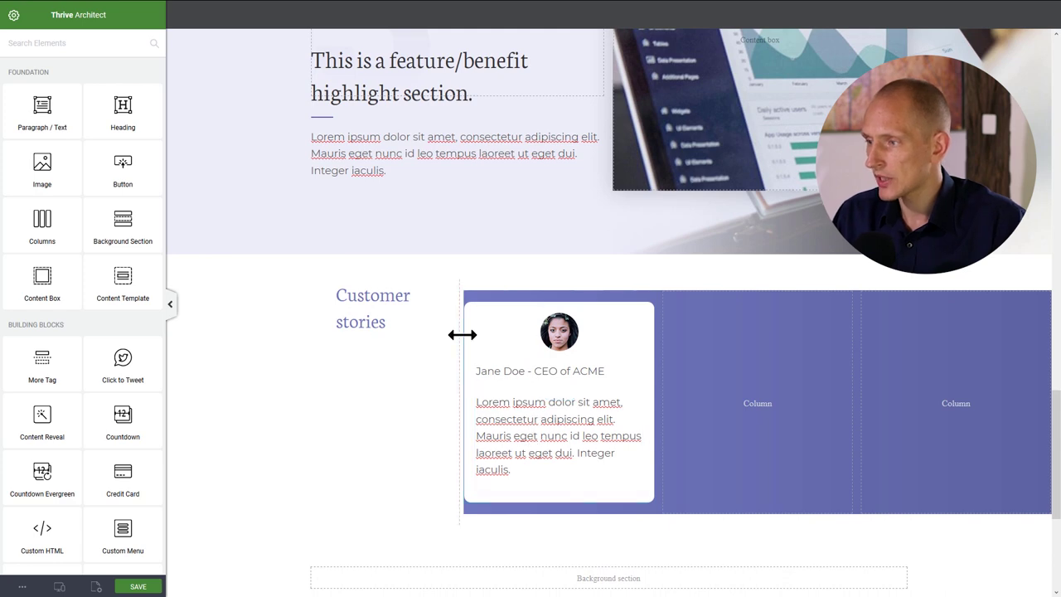
# - Set the font size of the white content box to 16 px
pyautogui.click(489, 326)
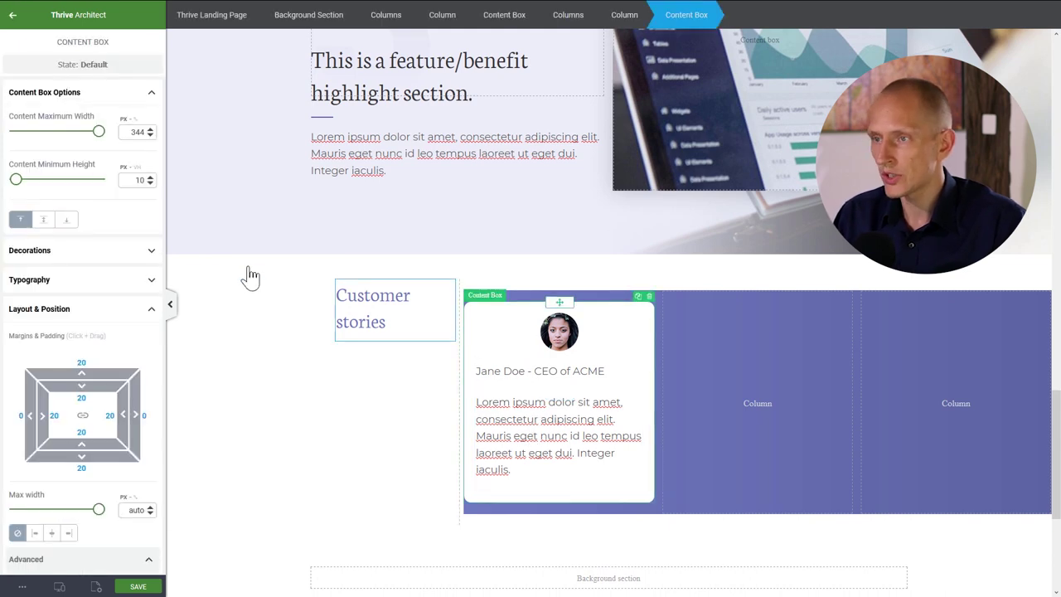
pyautogui.click(63, 281)
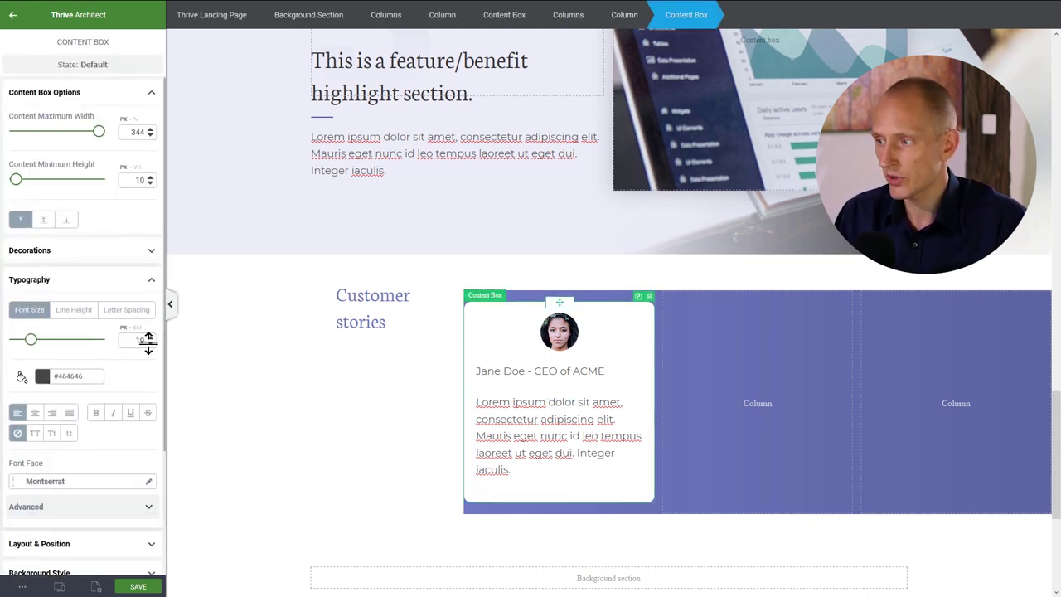
pyautogui.moveTo(148, 340); pyautogui.dragTo(148, 349)
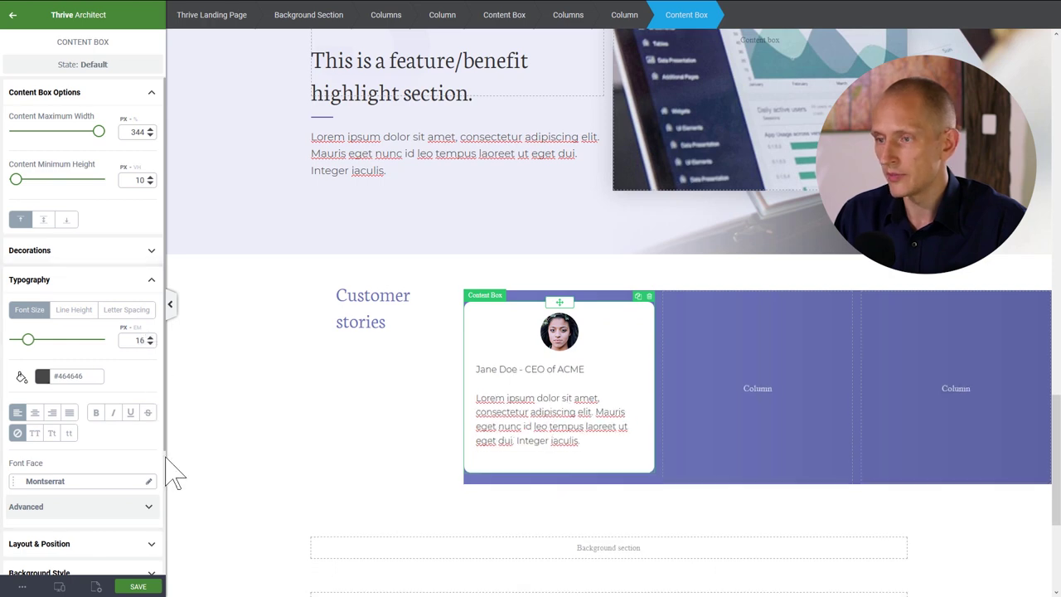
# - Set the text colour of the customer's name and title line to purple, #6d73b9
pyautogui.click(516, 372)
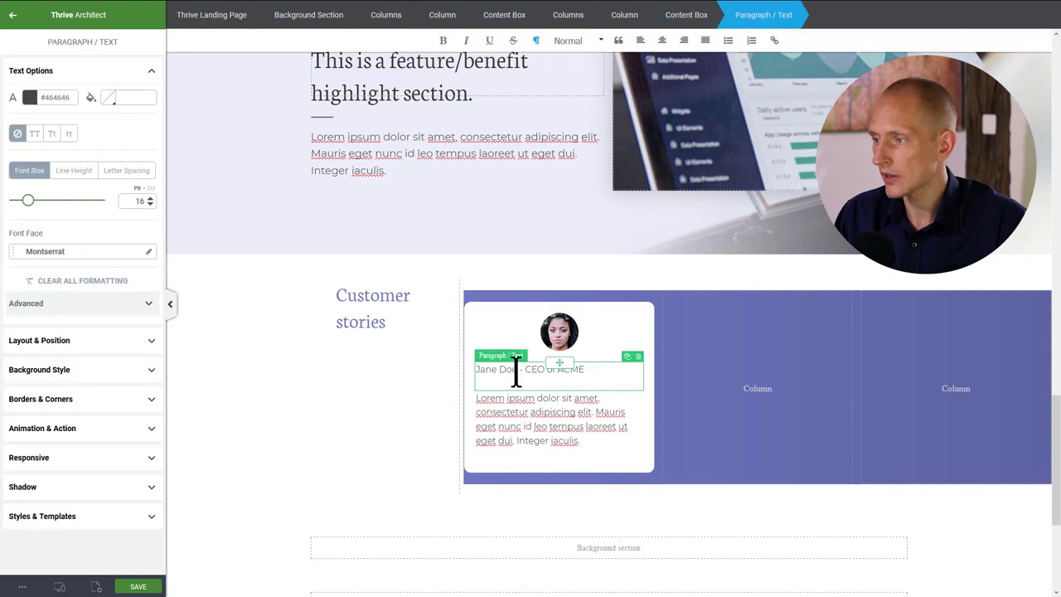
pyautogui.click(30, 97)
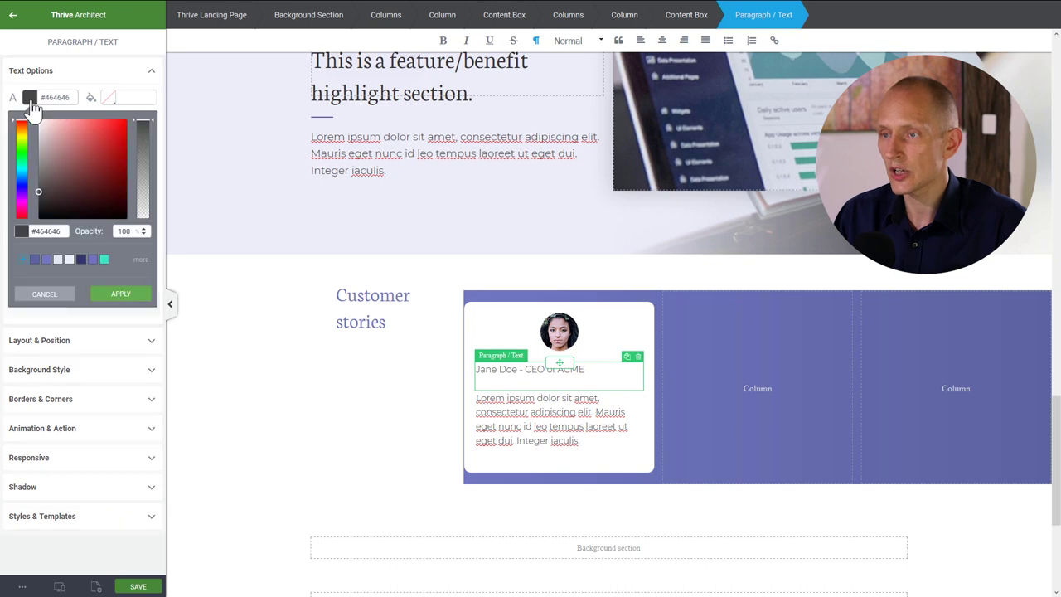
pyautogui.click(93, 259)
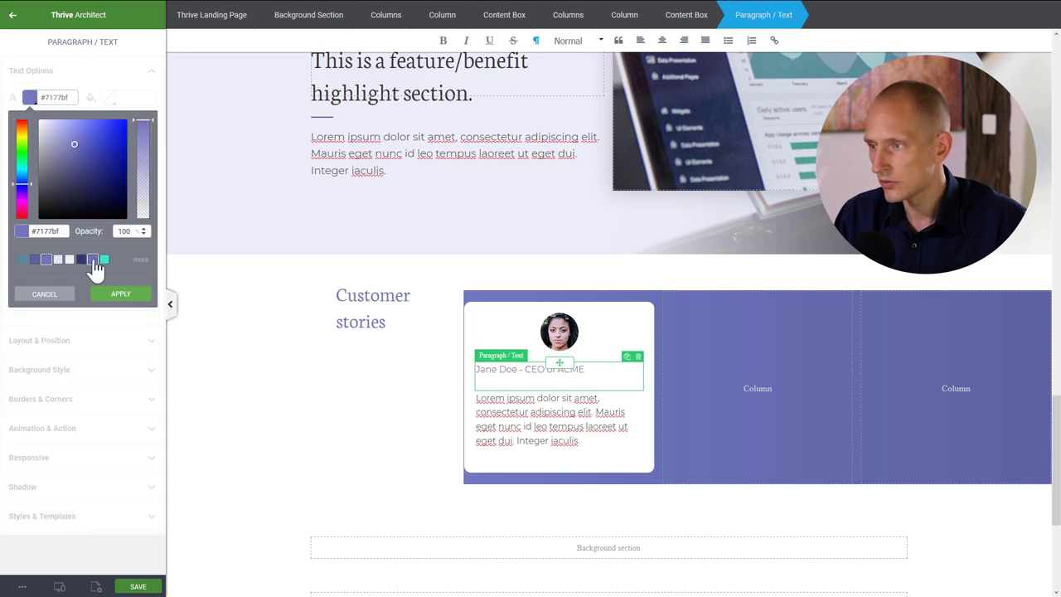
pyautogui.click(119, 295)
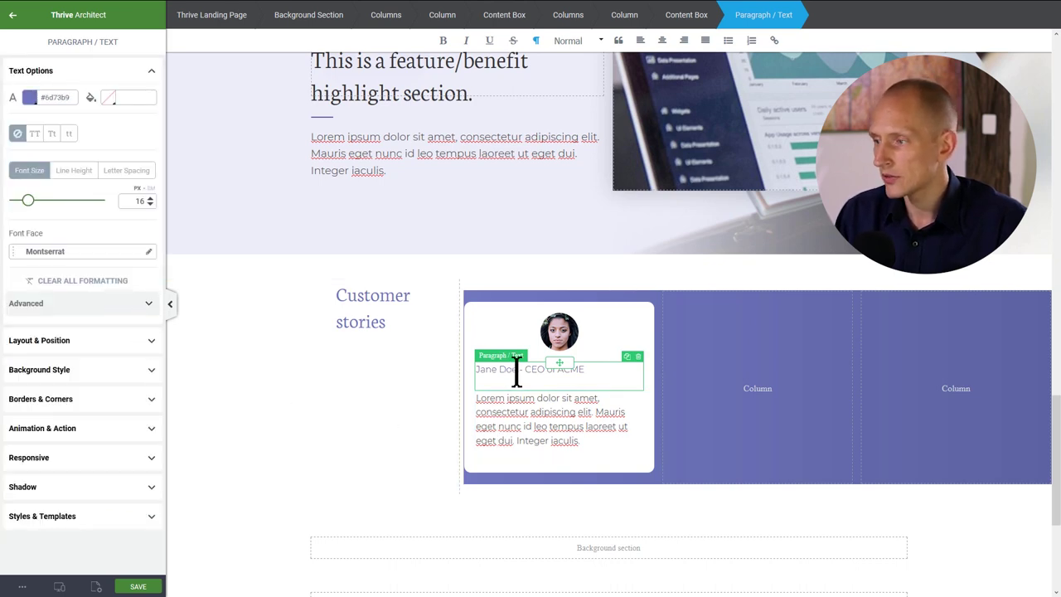
# - Make the customer's name bold and change its font to Neuton from Google Fonts
pyautogui.moveTo(502, 370); pyautogui.dragTo(478, 370)
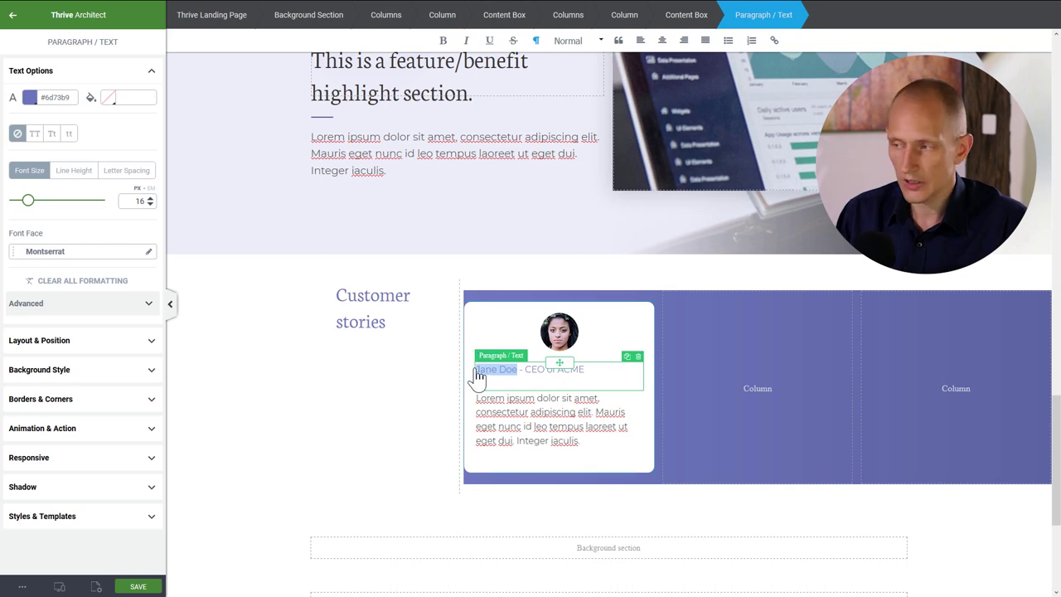
pyautogui.hotkey('ctrl', 'b')
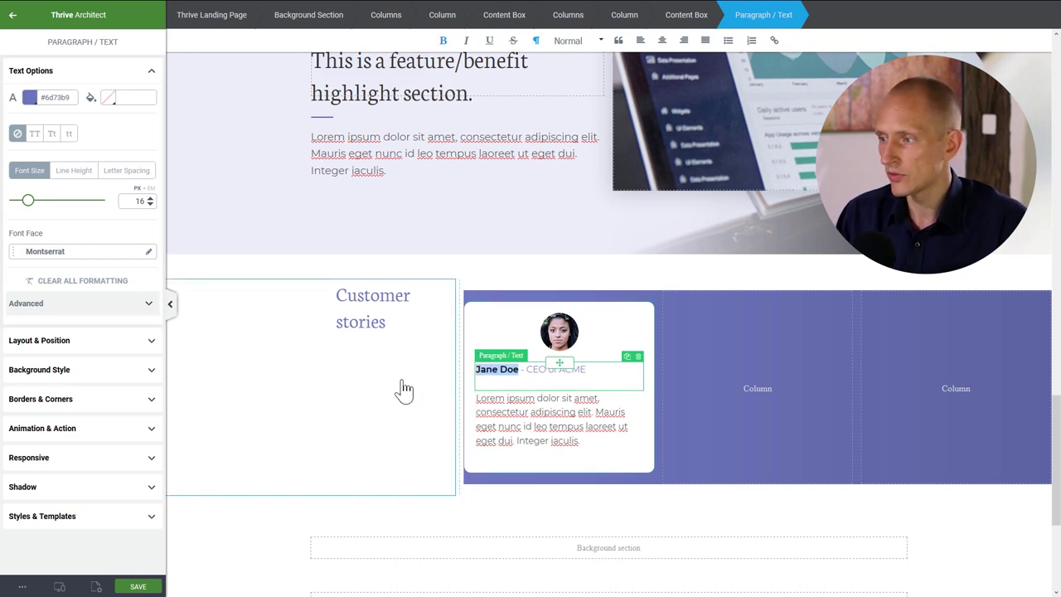
pyautogui.click(49, 254)
pyautogui.click(87, 356)
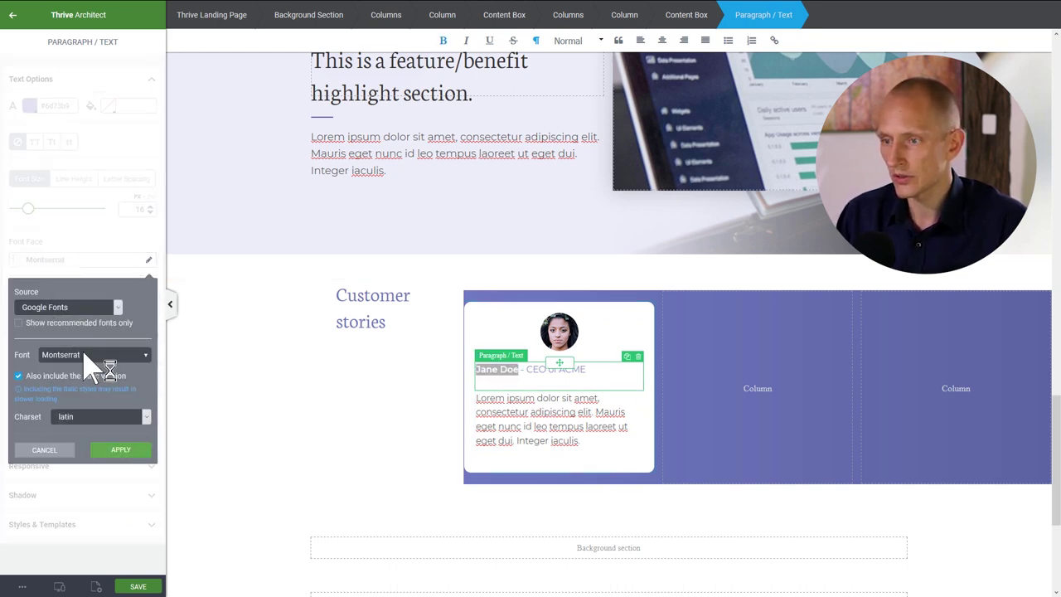
pyautogui.write('neu')
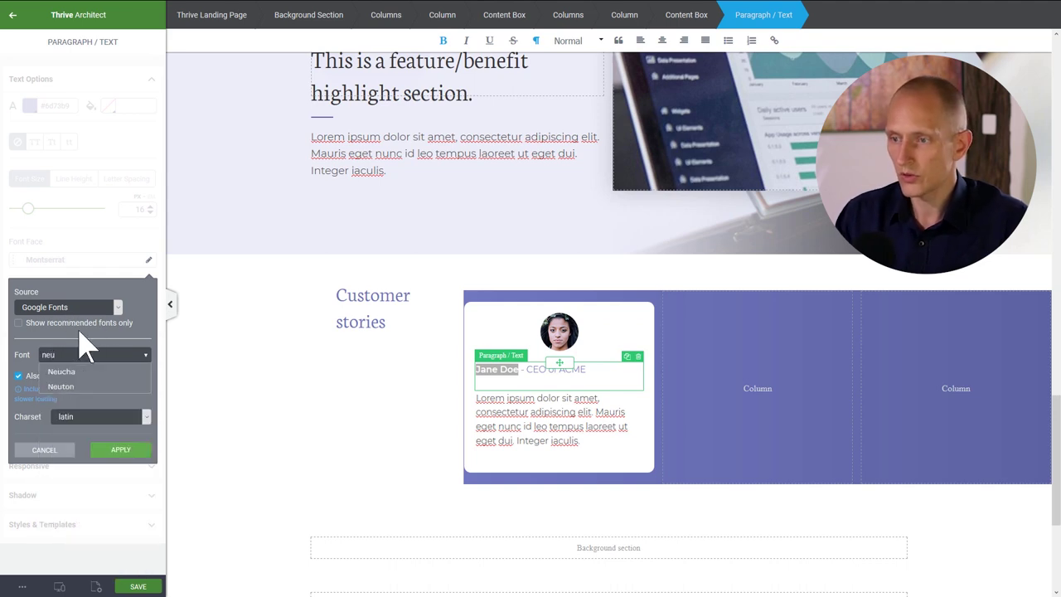
pyautogui.click(46, 387)
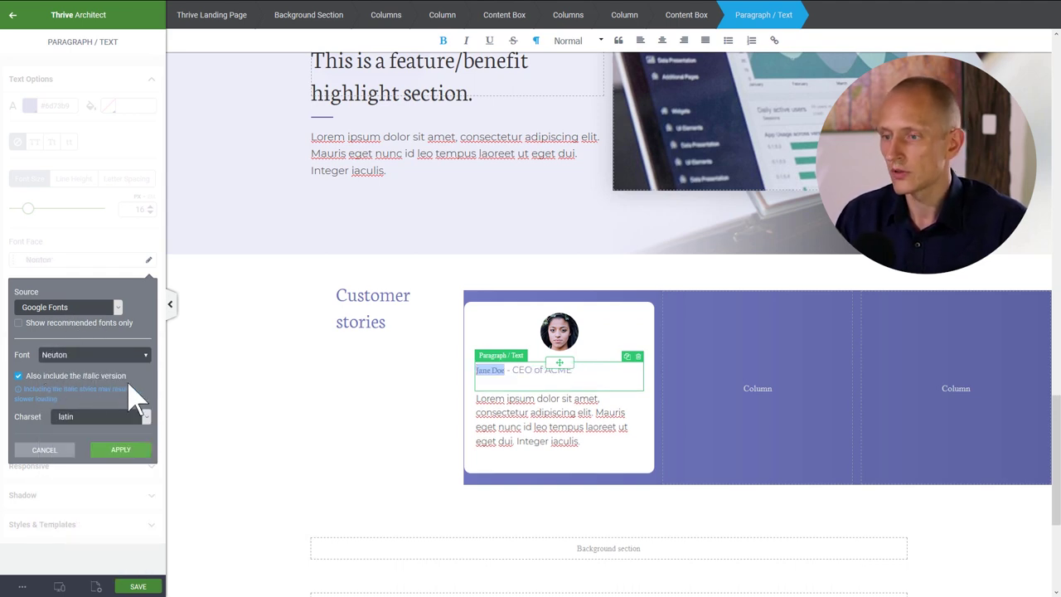
pyautogui.click(124, 452)
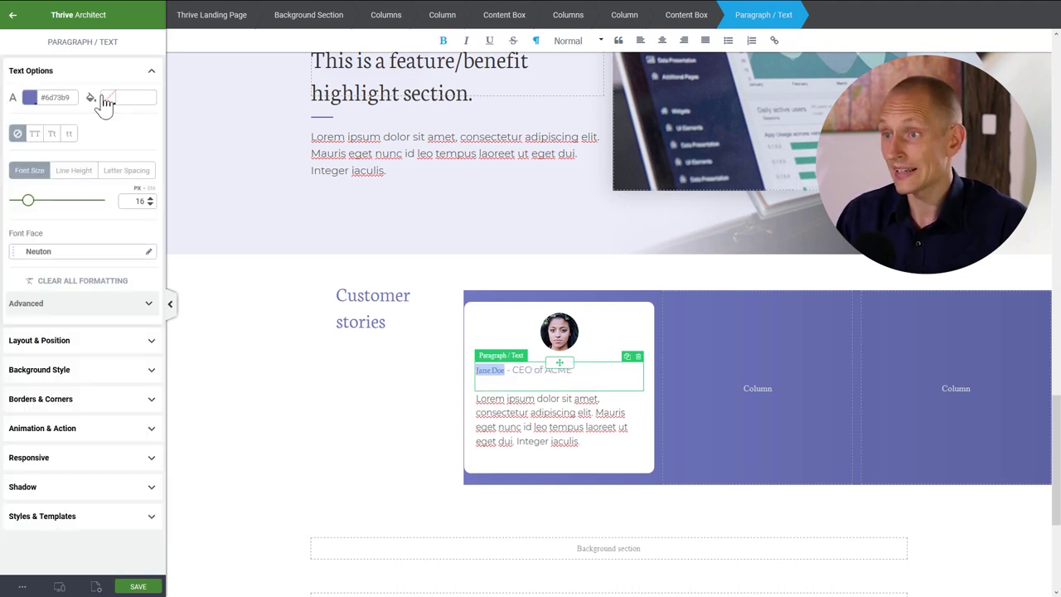
# - Increase the font size of the customer's name to 20 px
pyautogui.click(149, 197)
pyautogui.click(149, 197)
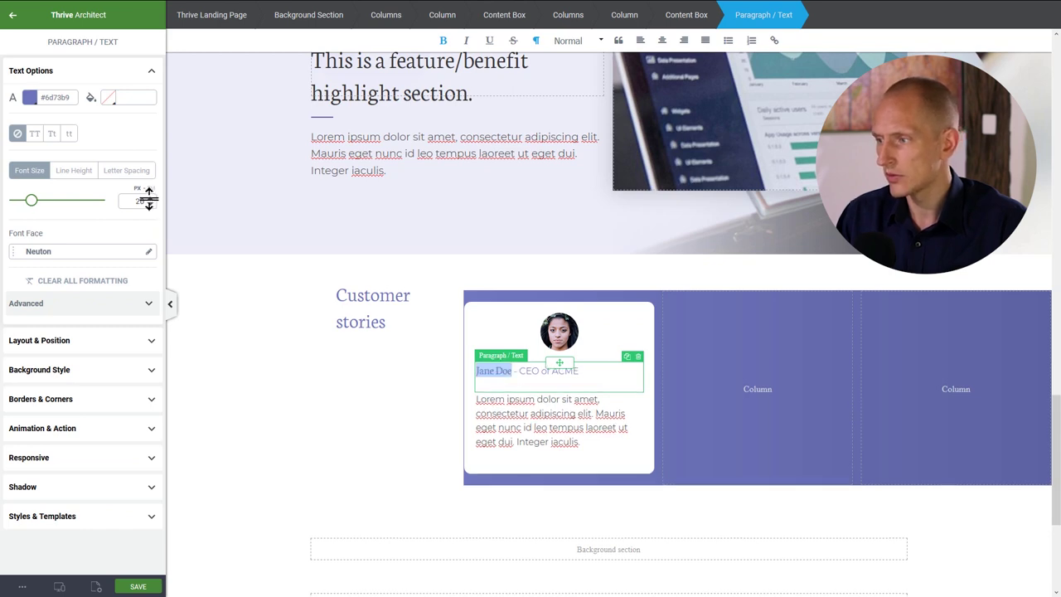
pyautogui.doubleClick(395, 403)
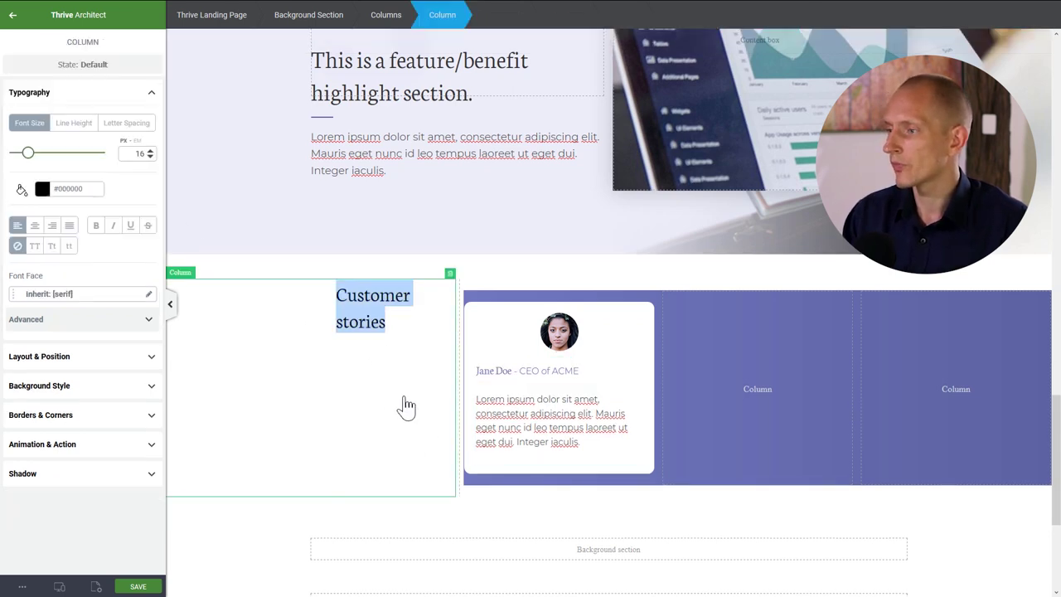
# - Duplicate the testimonial content box within the first column and delete the copy
pyautogui.click(649, 335)
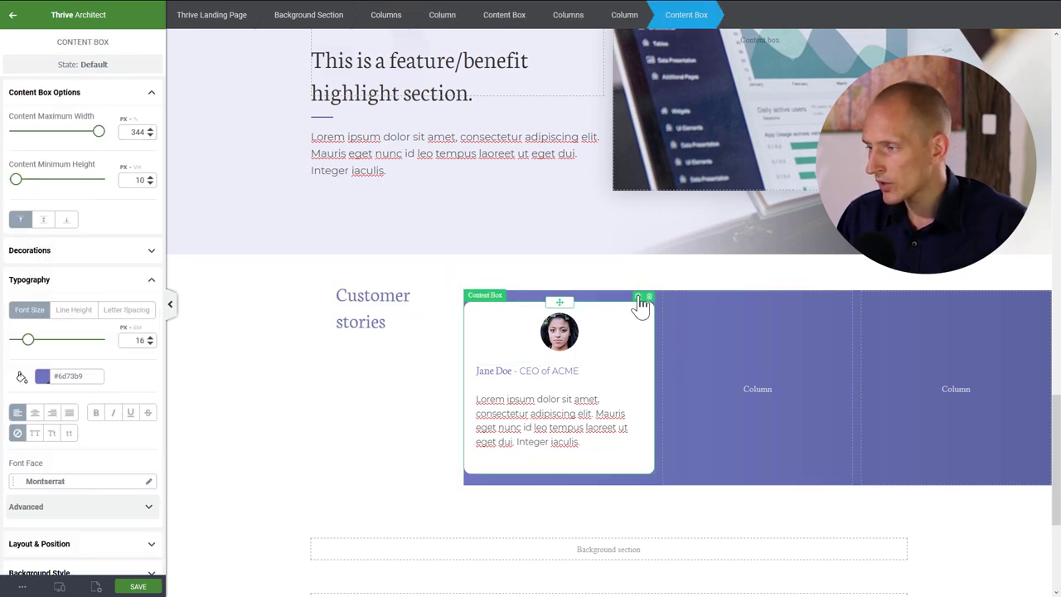
pyautogui.click(638, 297)
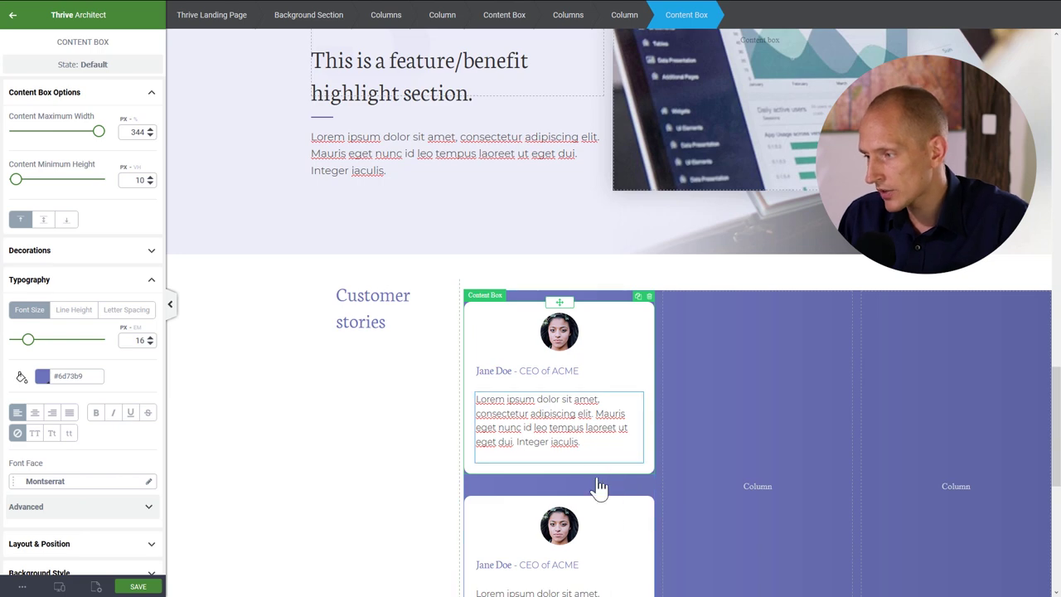
pyautogui.click(645, 502)
pyautogui.click(649, 490)
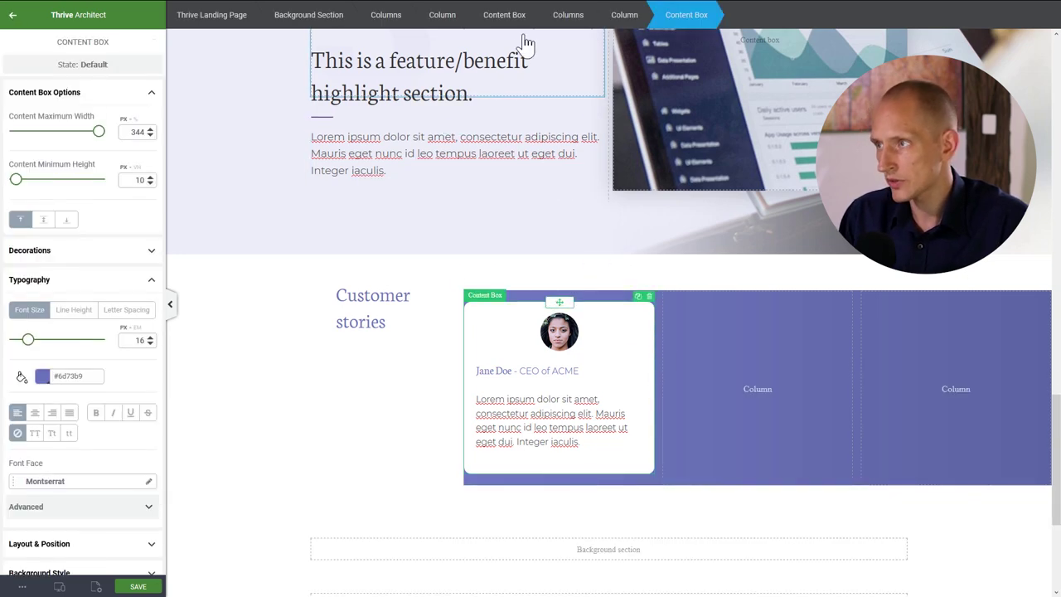
# - Set the testimonial content box's top margin to 0 and its bottom margin to 15
pyautogui.click(570, 18)
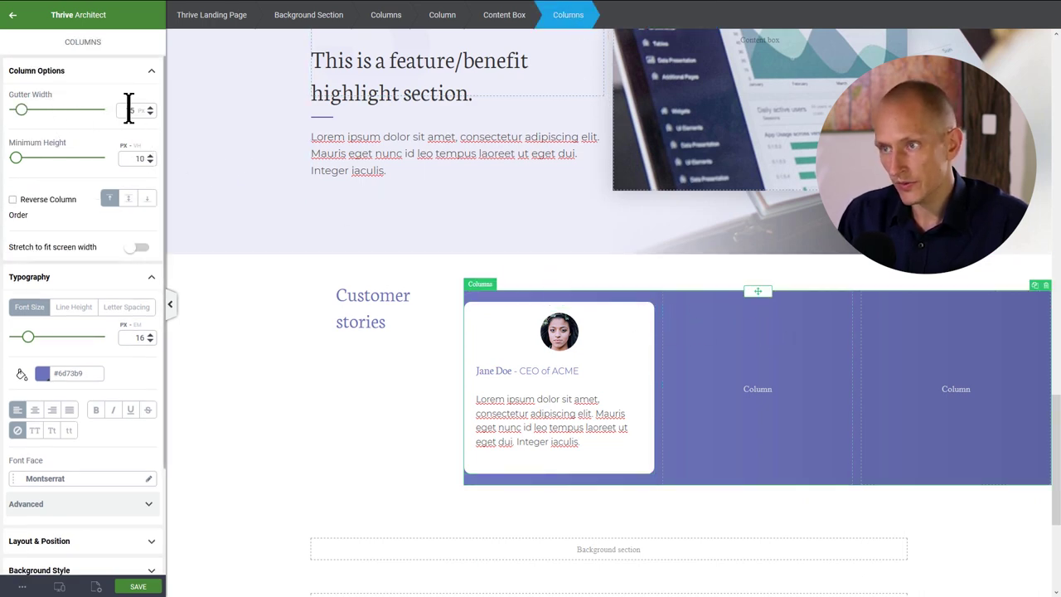
pyautogui.click(489, 478)
pyautogui.scroll(-2, 71, 431)
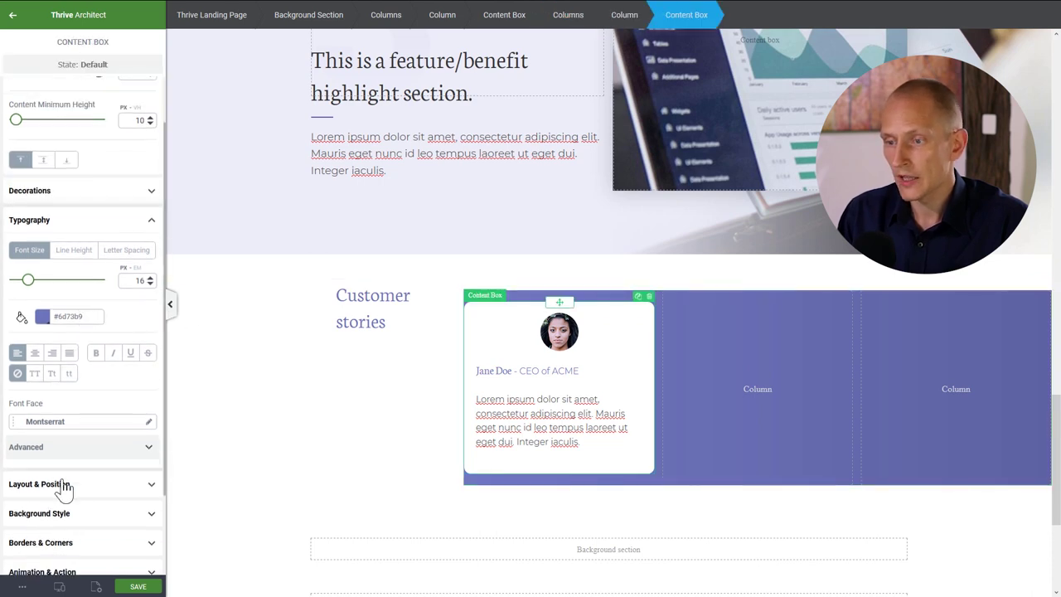
pyautogui.click(64, 489)
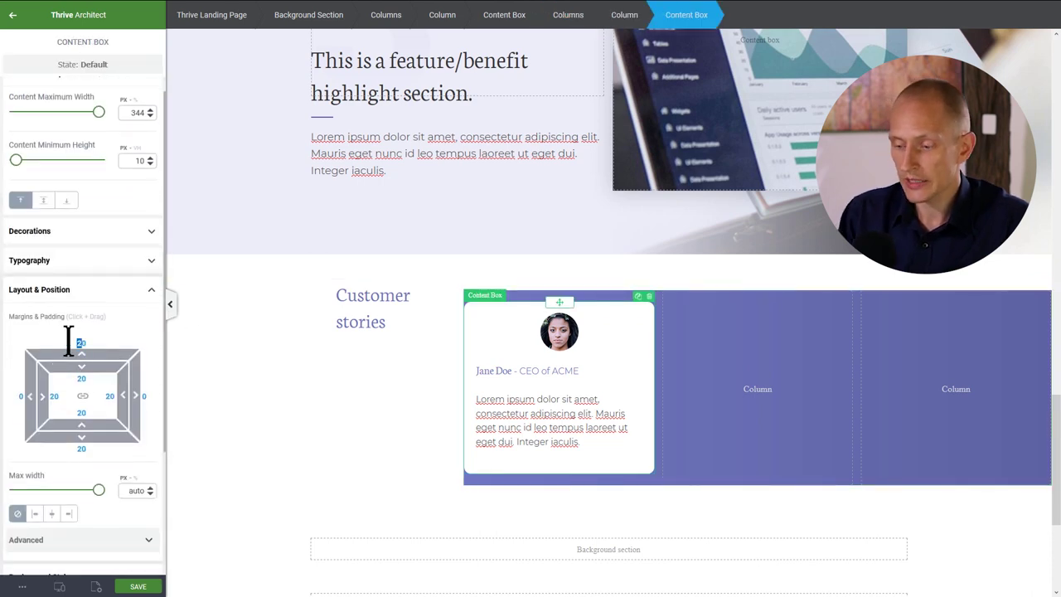
pyautogui.write('0')
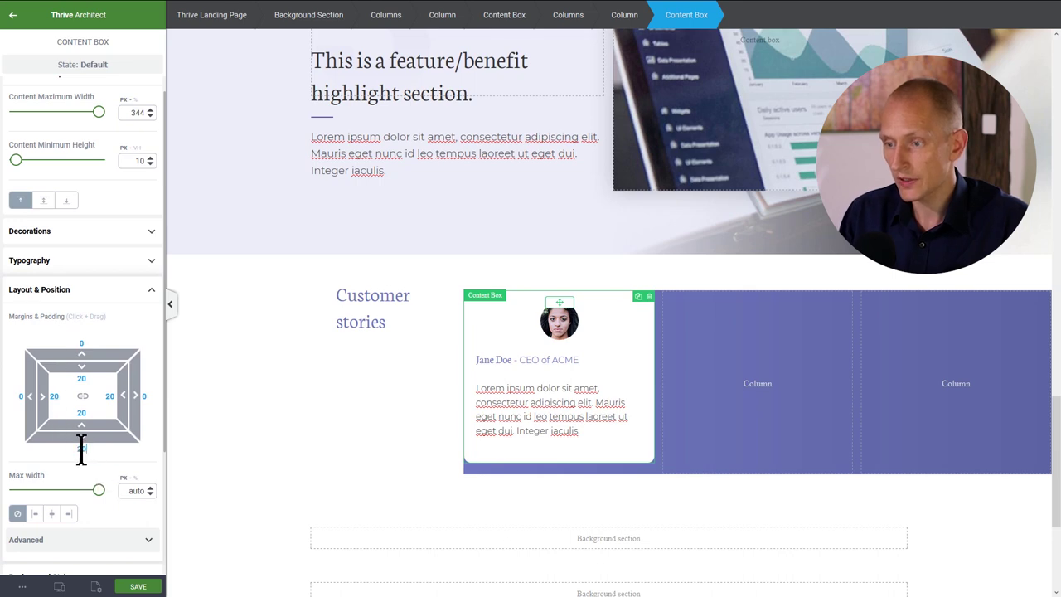
pyautogui.write('15')
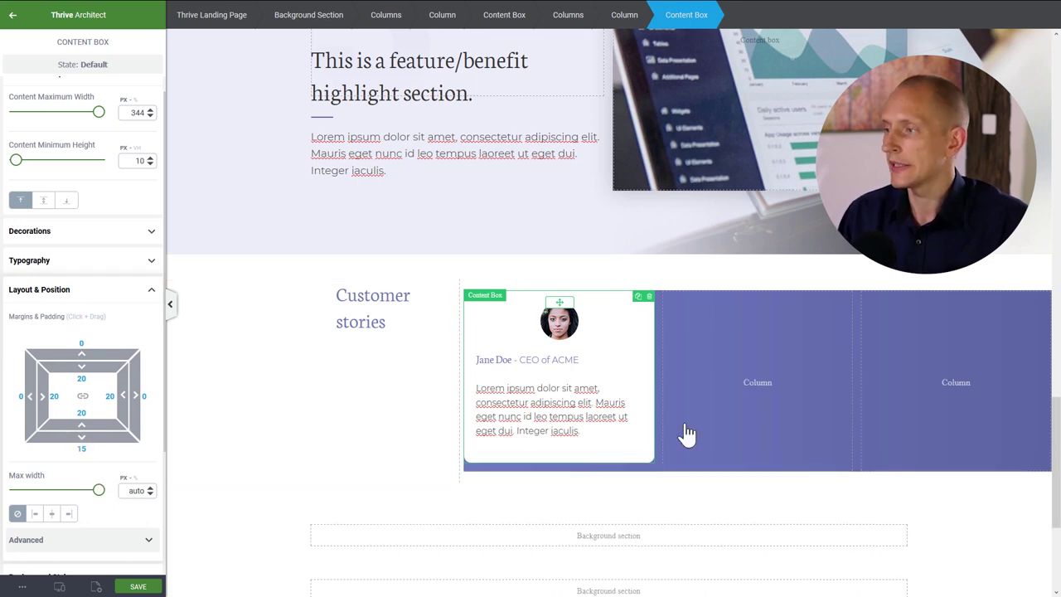
# - Duplicate the testimonial content box twice and move the copies into the empty second and third columns
pyautogui.click(638, 296)
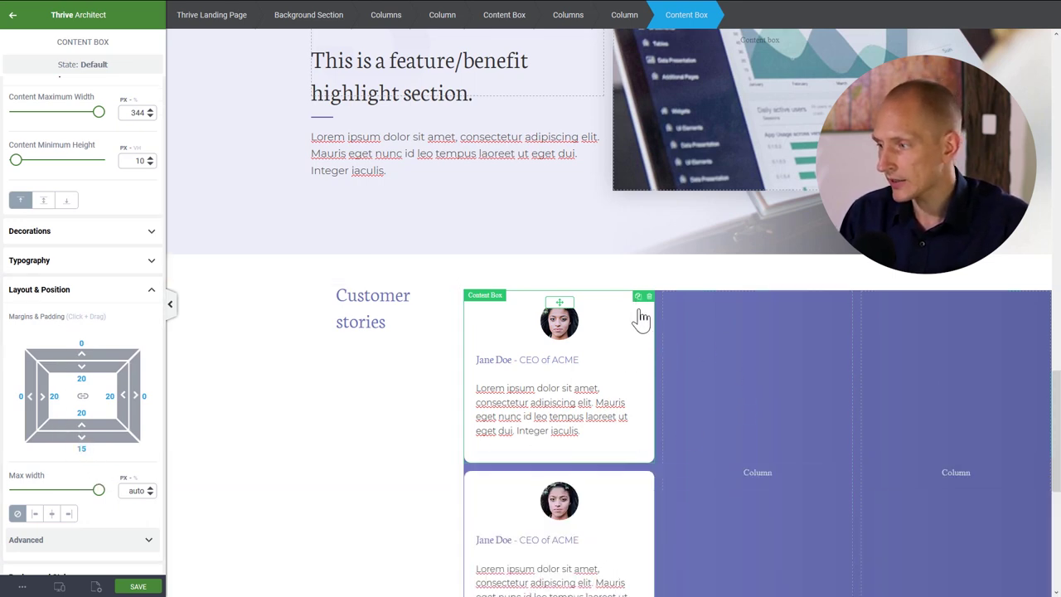
pyautogui.scroll(-1, 645, 443)
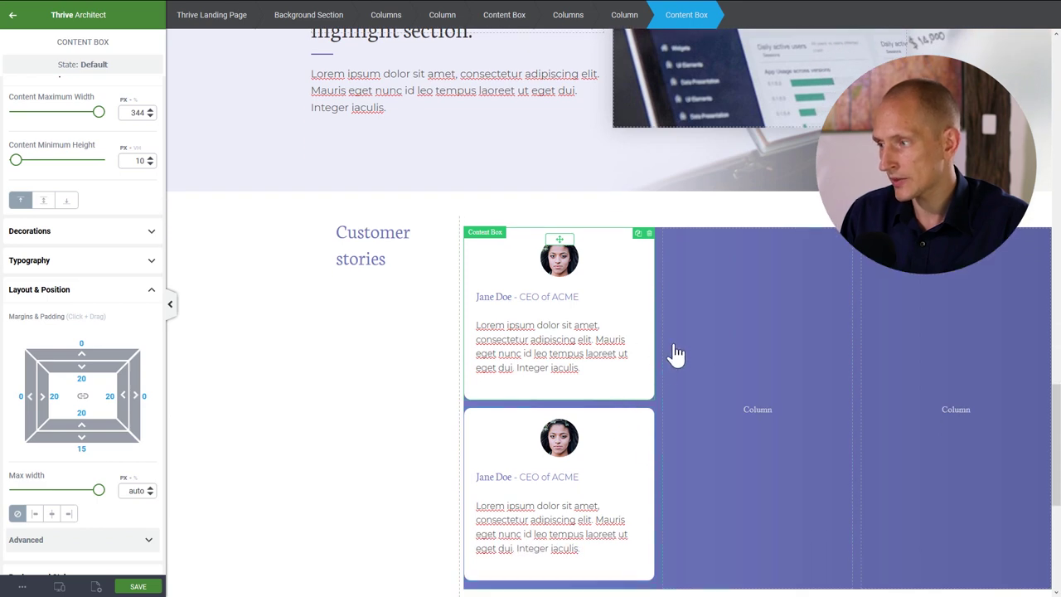
pyautogui.click(635, 440)
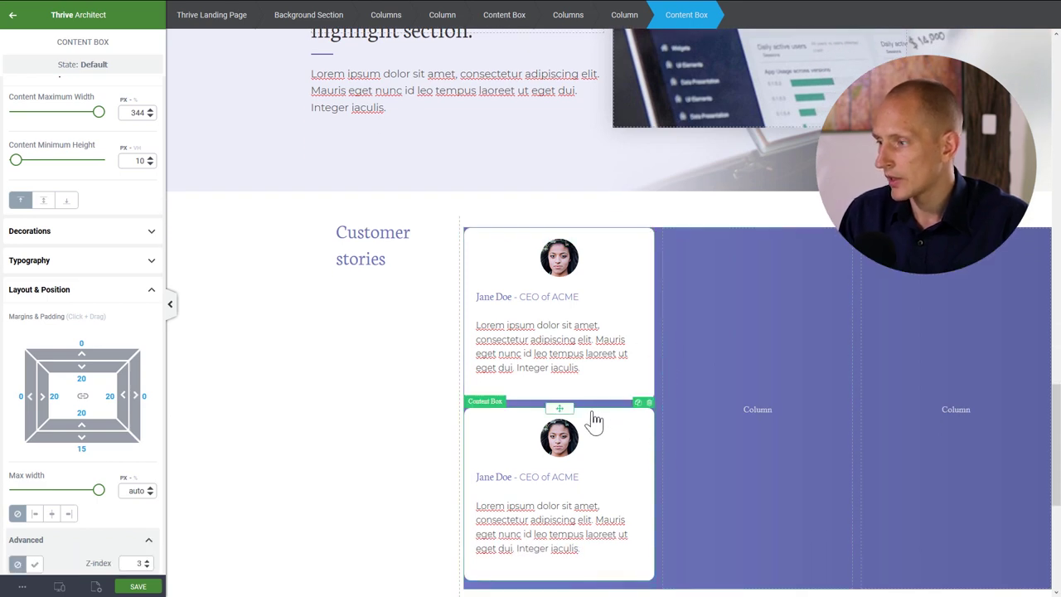
pyautogui.moveTo(567, 408); pyautogui.dragTo(763, 391)
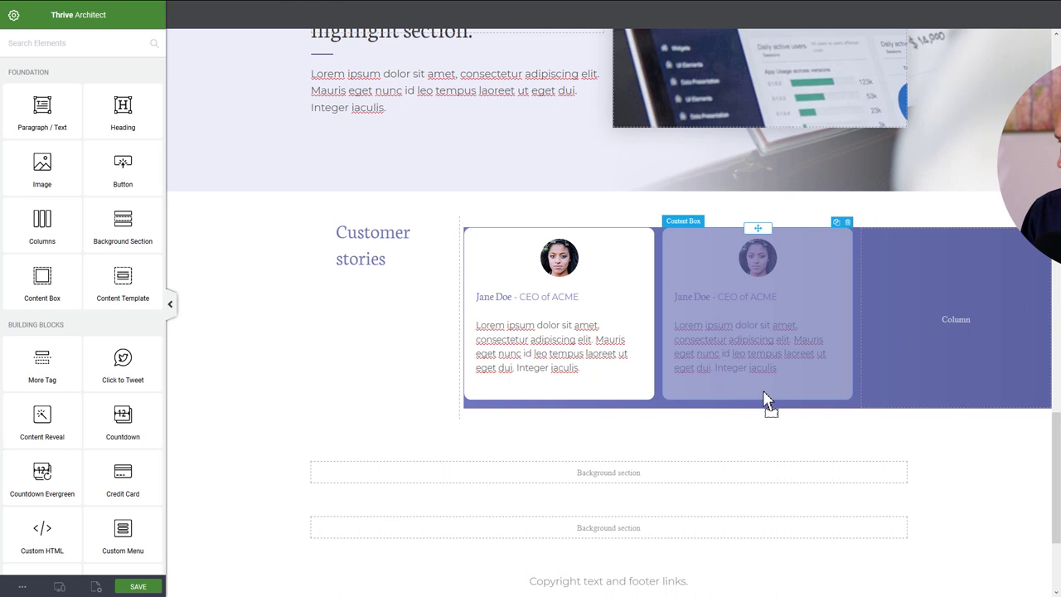
pyautogui.click(837, 225)
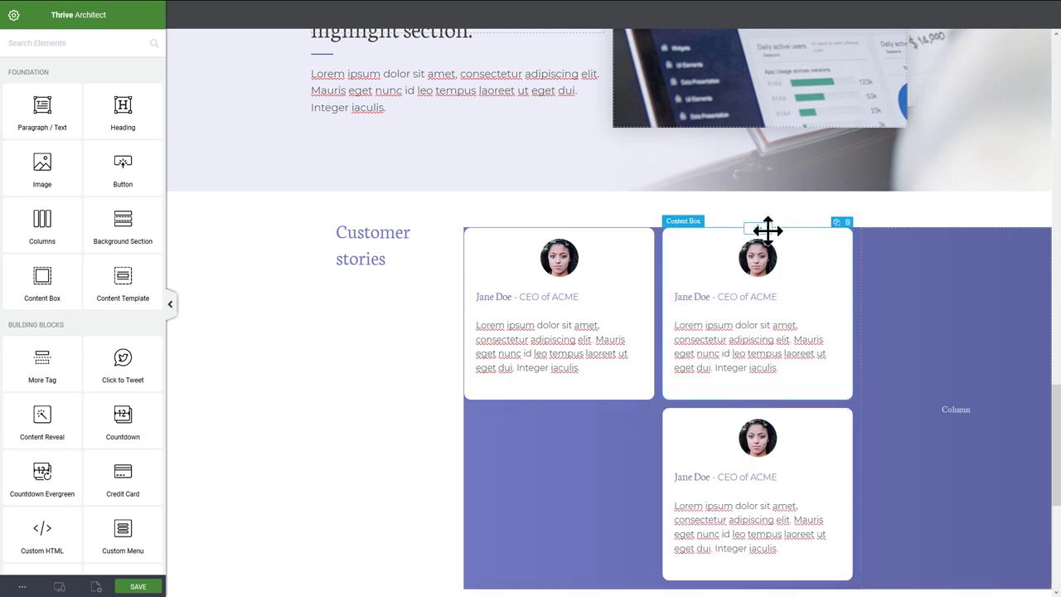
pyautogui.moveTo(759, 229); pyautogui.dragTo(906, 332)
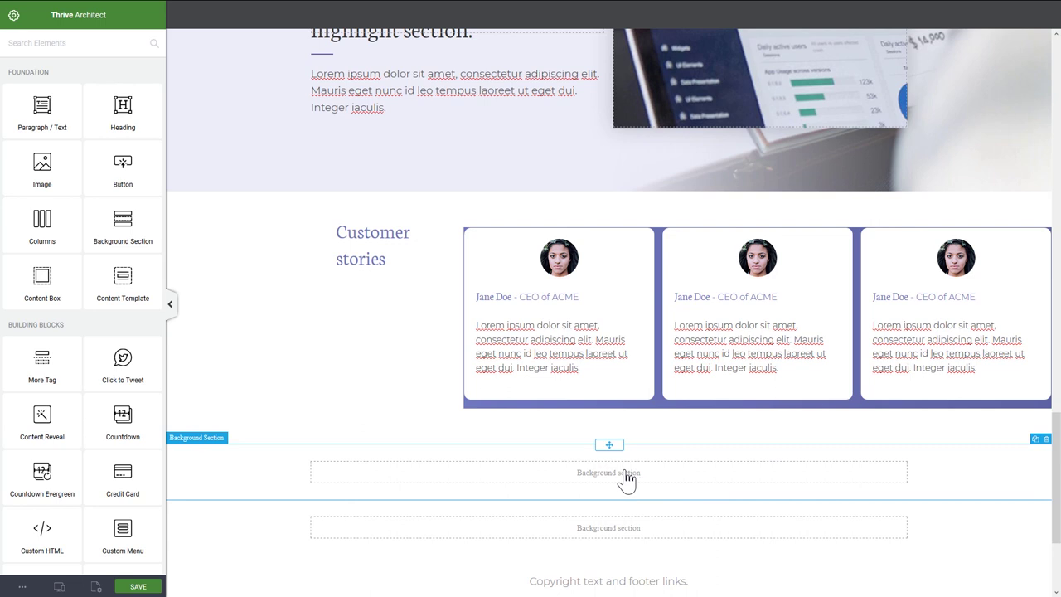
# - Set the purple testimonial content box's padding to 60 at the top, 120 at the bottom and 20 on the right
pyautogui.click(638, 441)
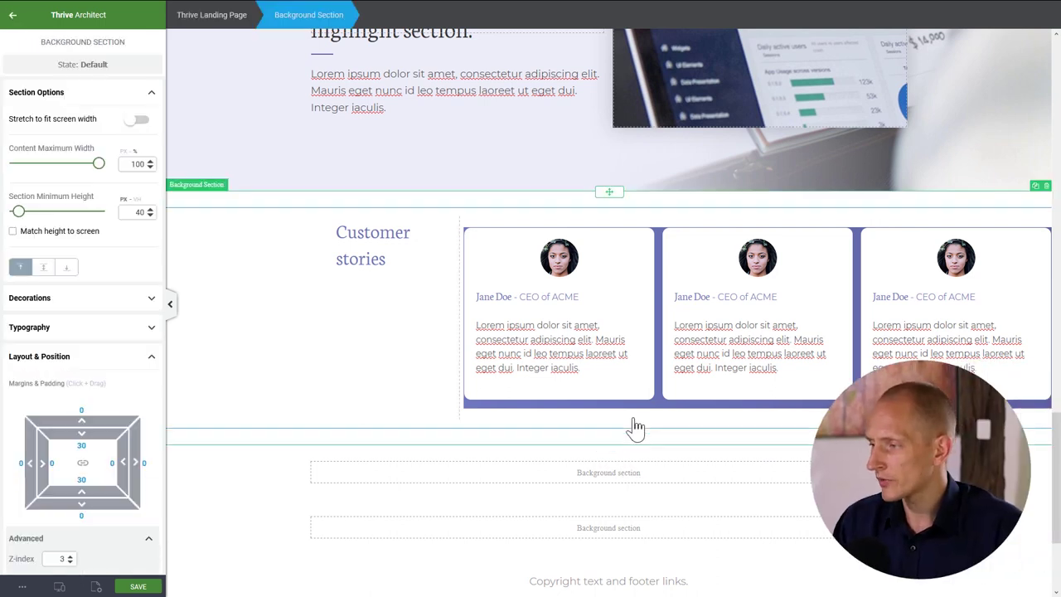
pyautogui.click(634, 406)
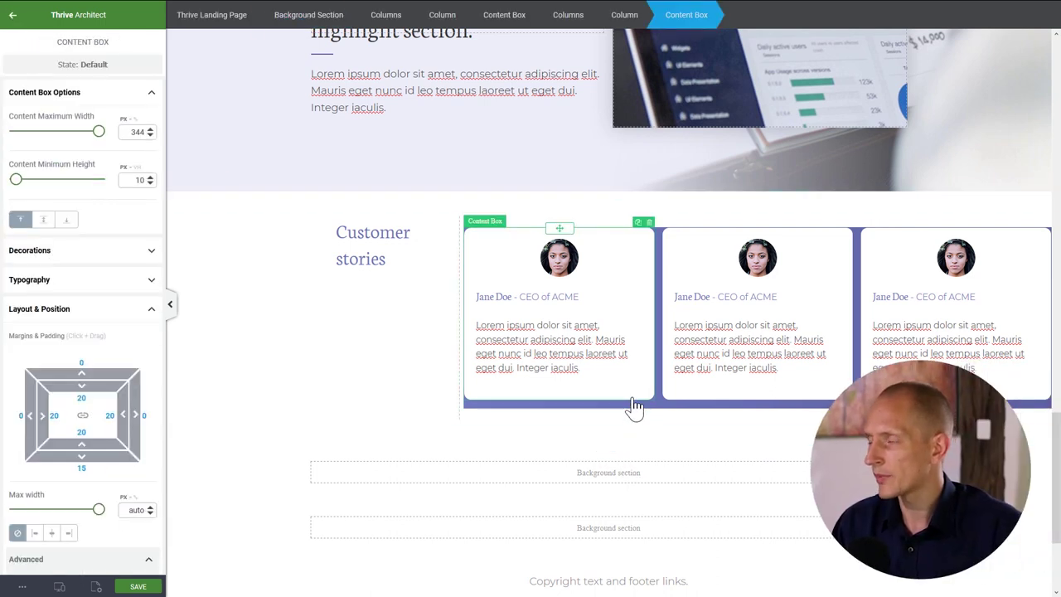
pyautogui.click(511, 23)
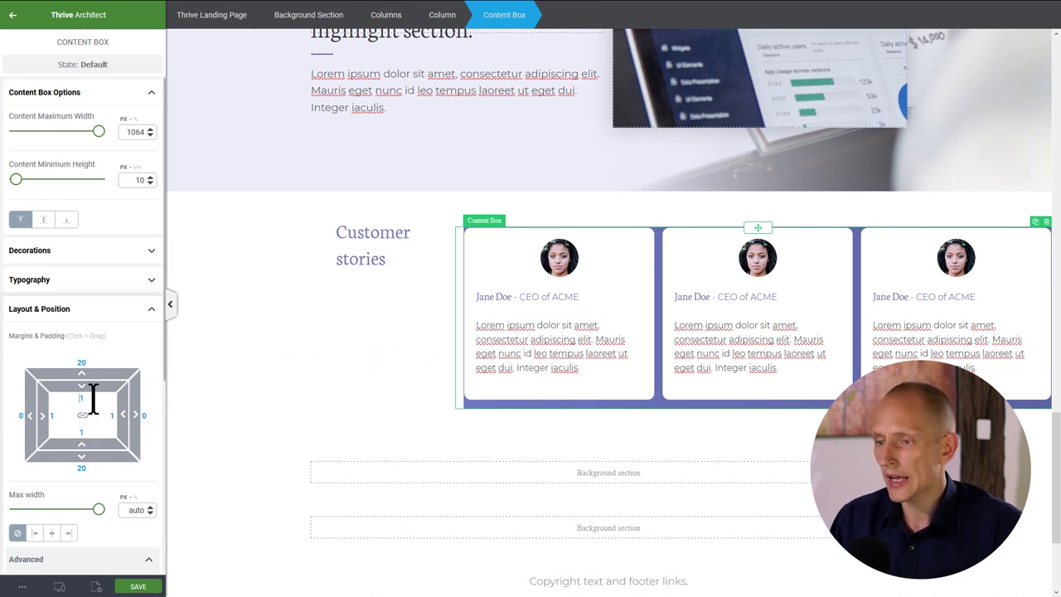
pyautogui.write('60')
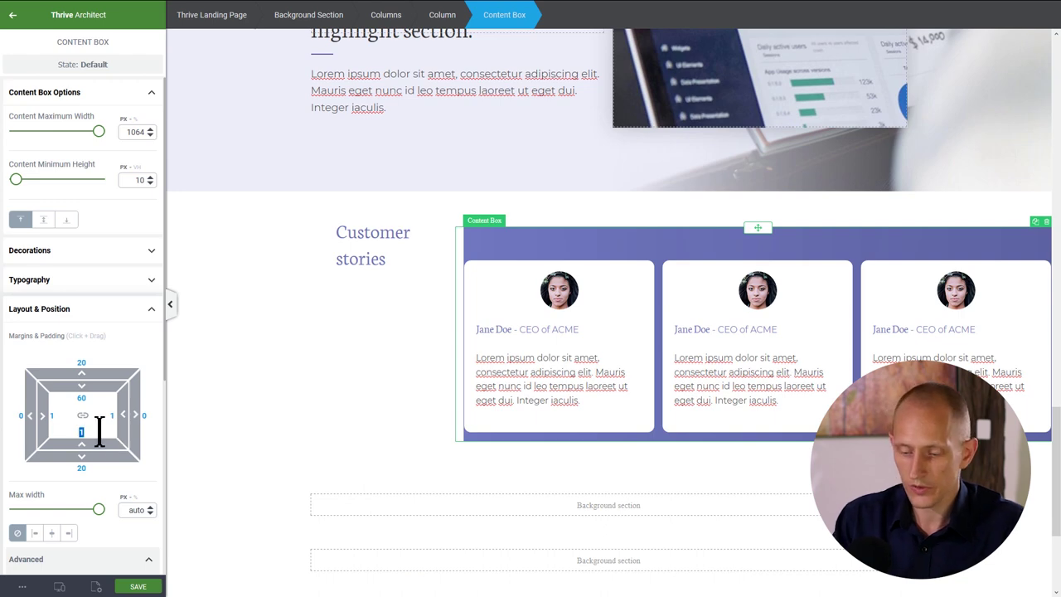
pyautogui.write('120')
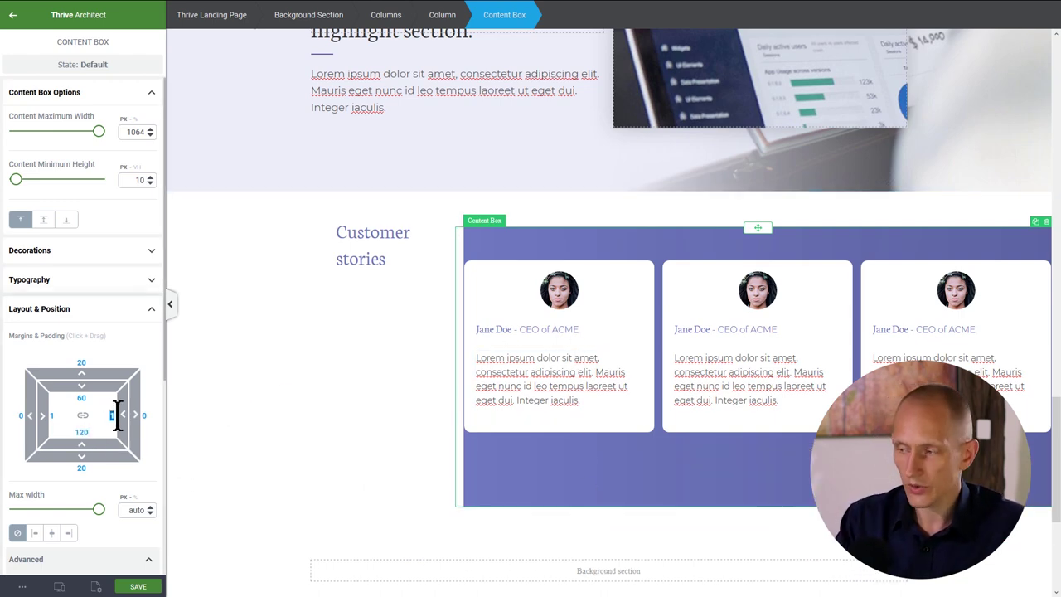
pyautogui.write('20')
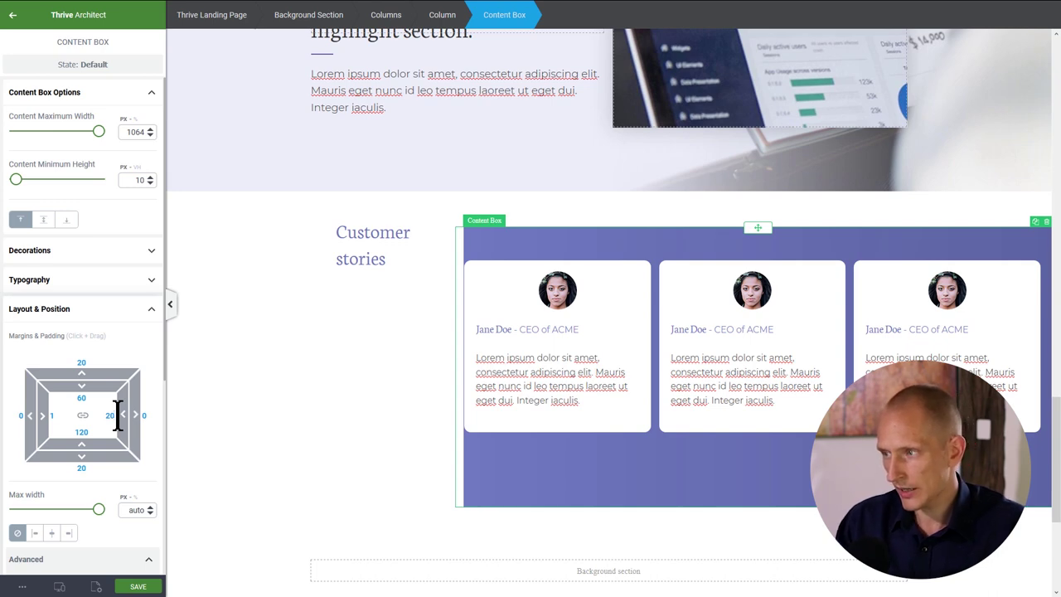
# - Give the three testimonial columns a left margin of -35 so they overlap the purple box's left edge
pyautogui.click(612, 275)
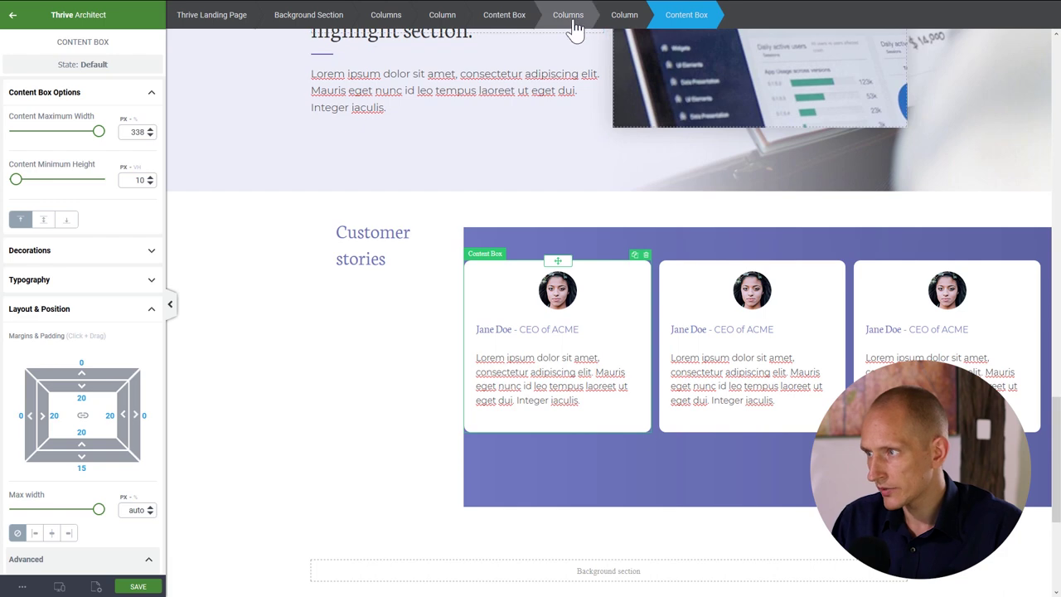
pyautogui.click(595, 220)
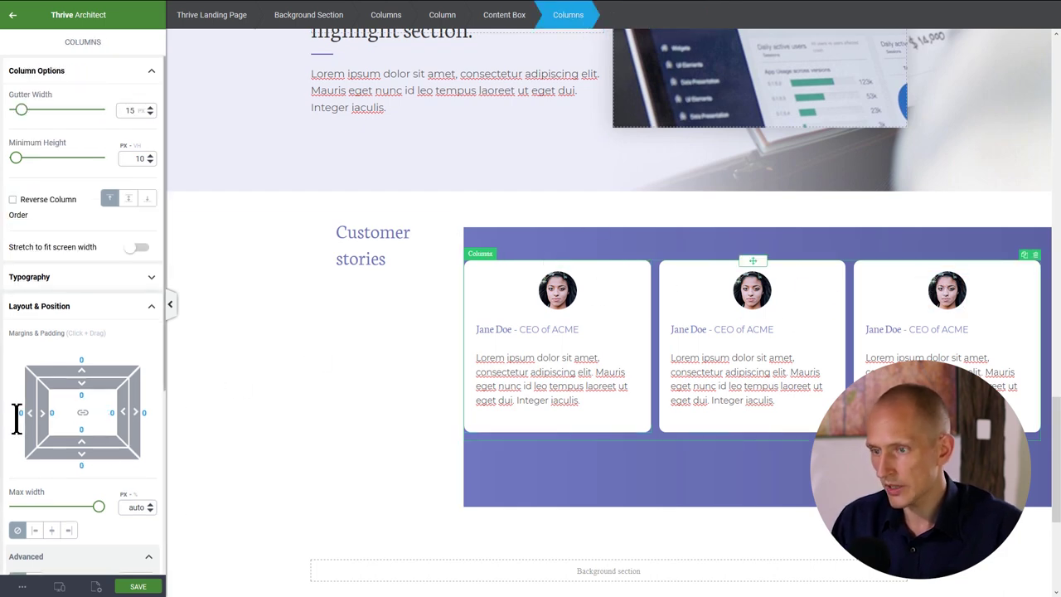
pyautogui.moveTo(27, 412); pyautogui.dragTo(67, 412)
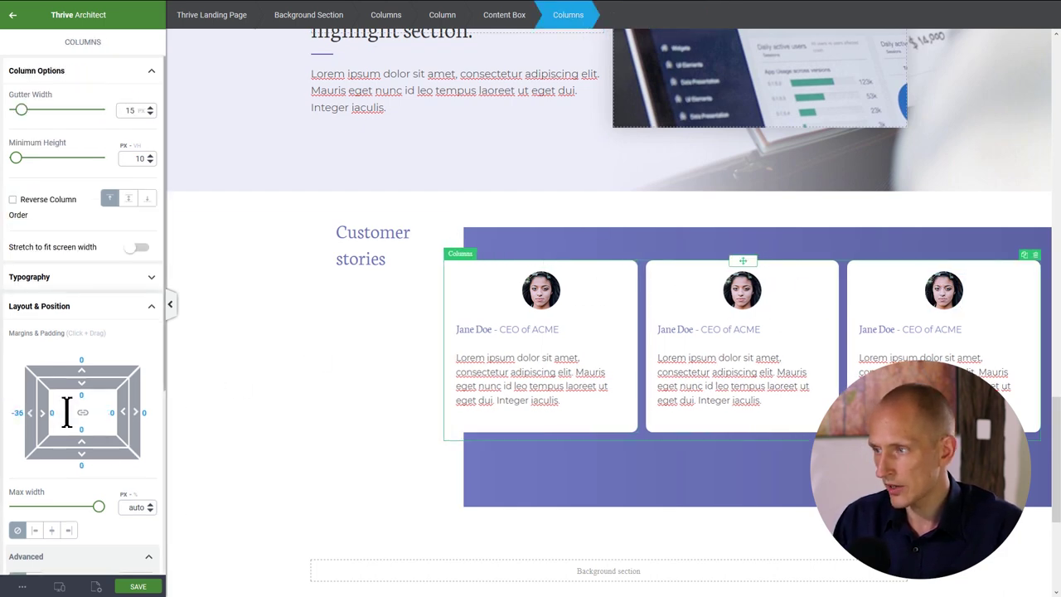
pyautogui.click(481, 477)
pyautogui.doubleClick(339, 429)
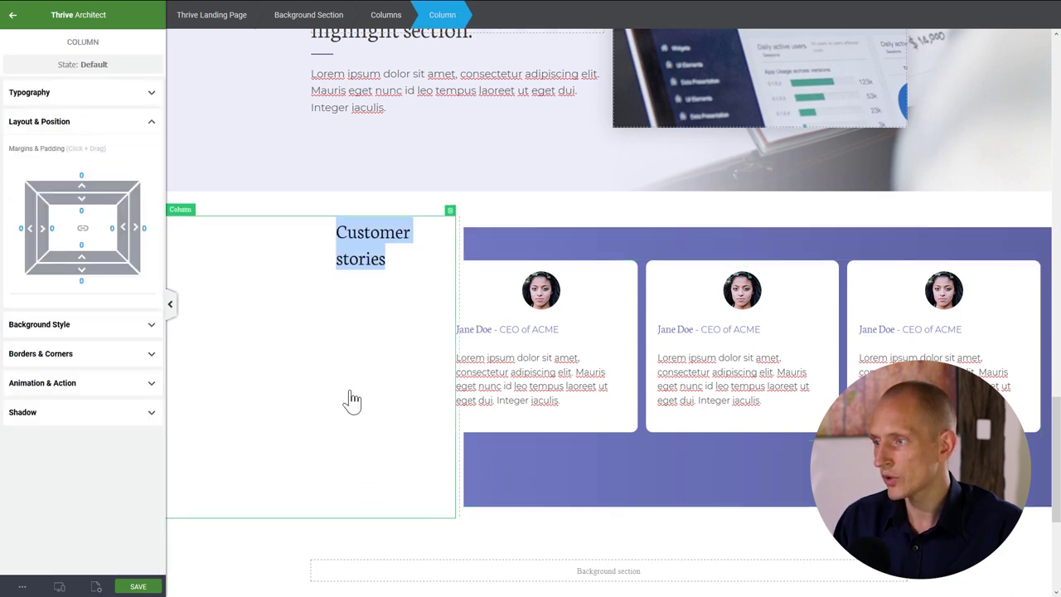
pyautogui.click(481, 221)
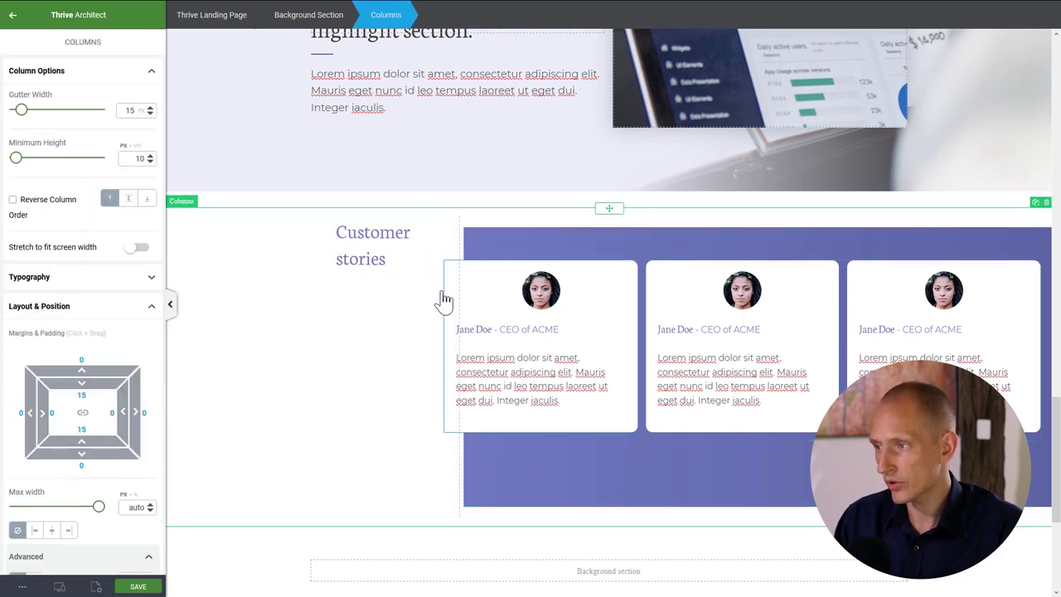
# - Add a drop shadow to the first testimonial card with angle 270, distance 2 px and blur 25 px
pyautogui.click(489, 276)
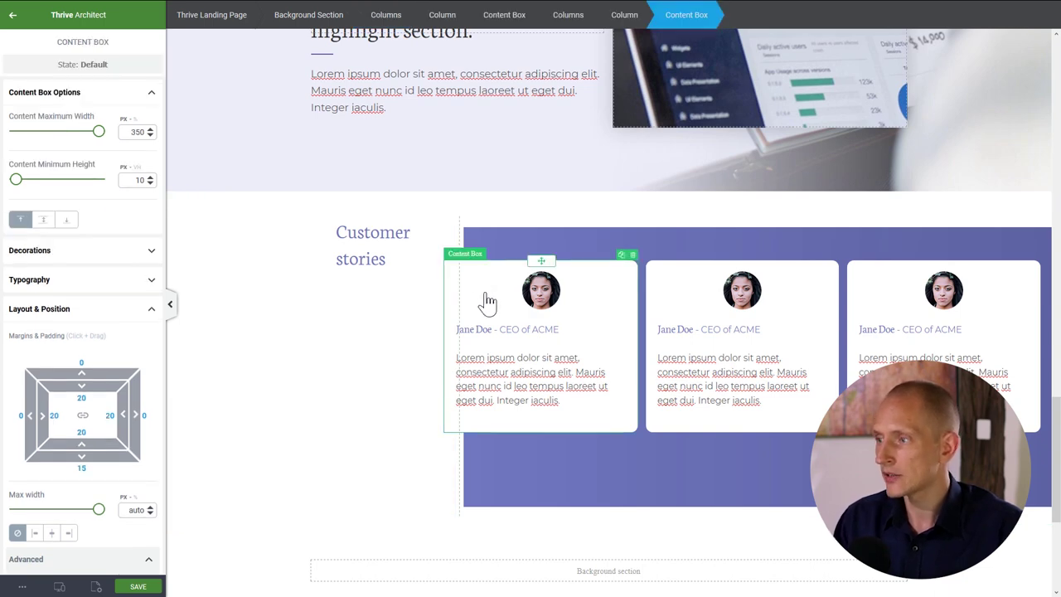
pyautogui.scroll(-4, 78, 439)
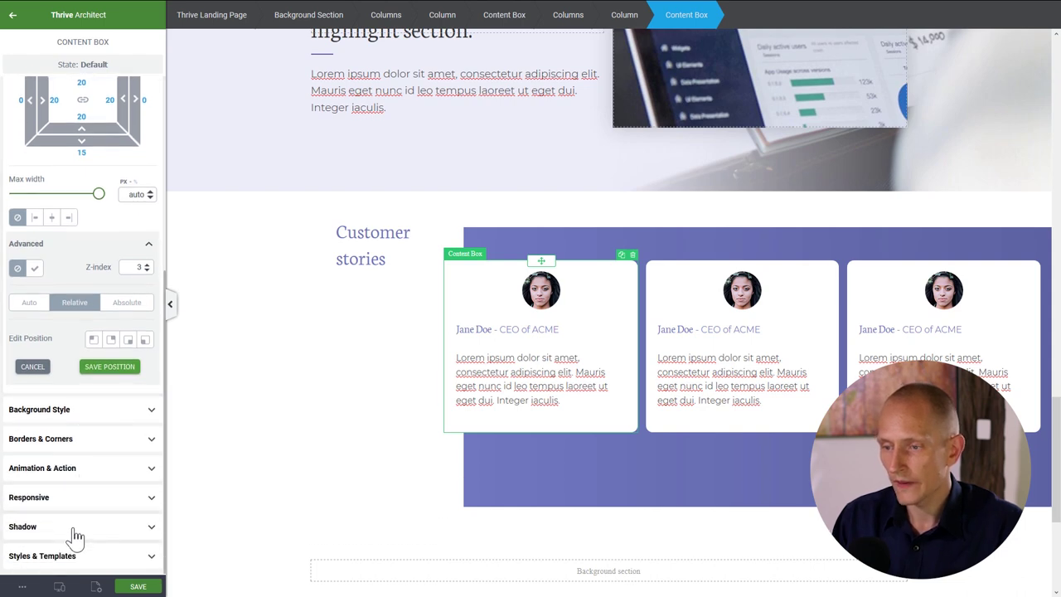
pyautogui.click(75, 528)
pyautogui.click(145, 489)
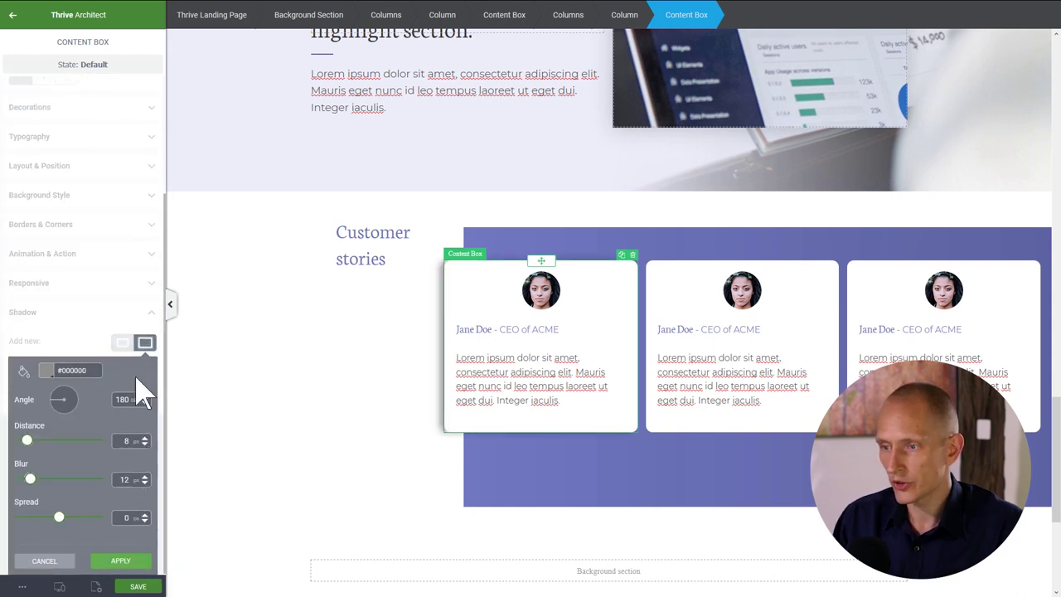
pyautogui.doubleClick(120, 400)
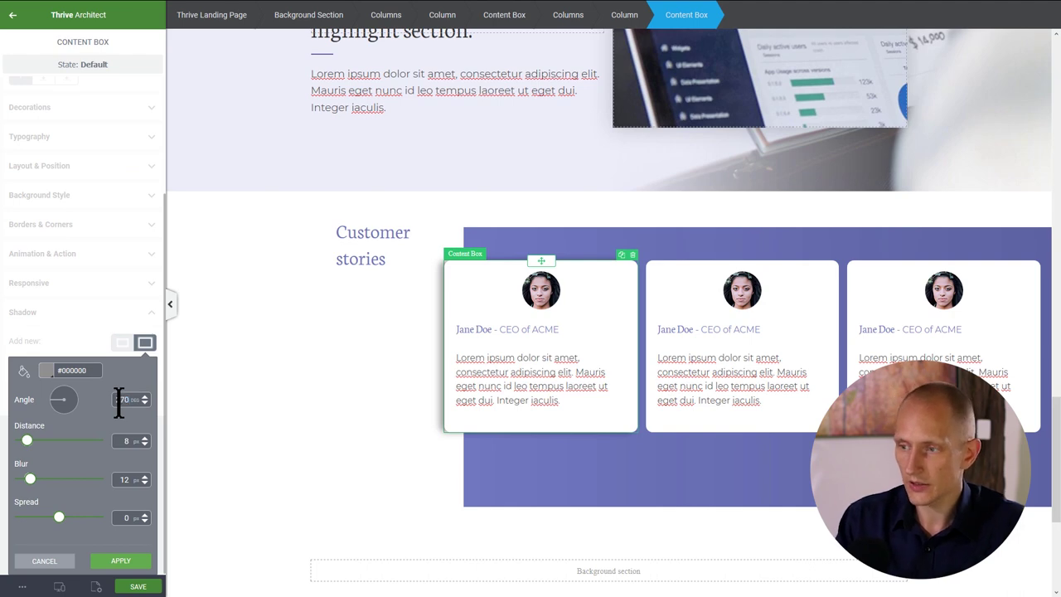
pyautogui.write('270')
pyautogui.doubleClick(122, 441)
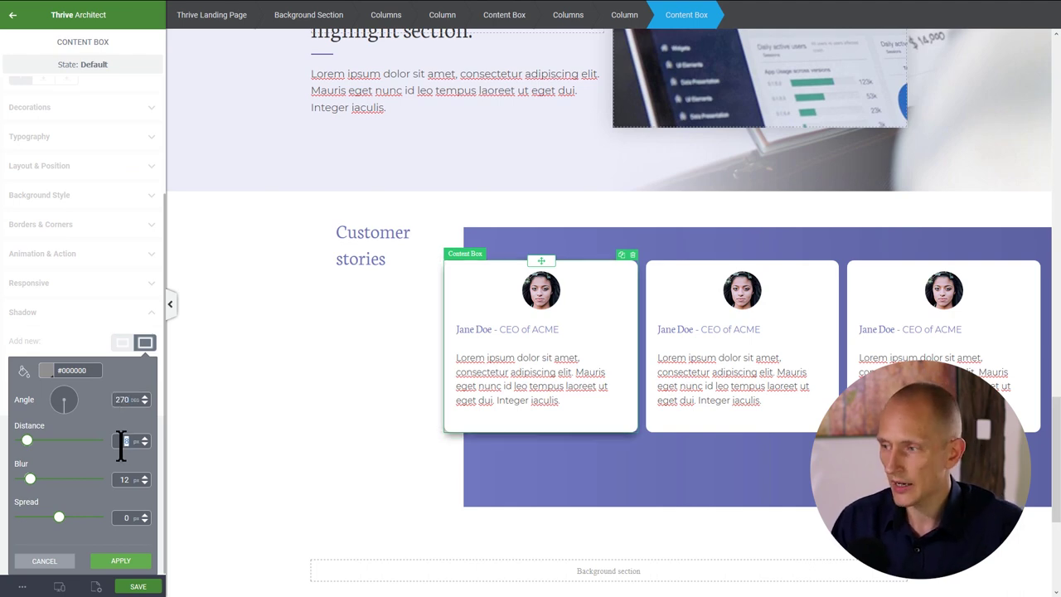
pyautogui.write('3')
pyautogui.moveTo(29, 479); pyautogui.dragTo(40, 481)
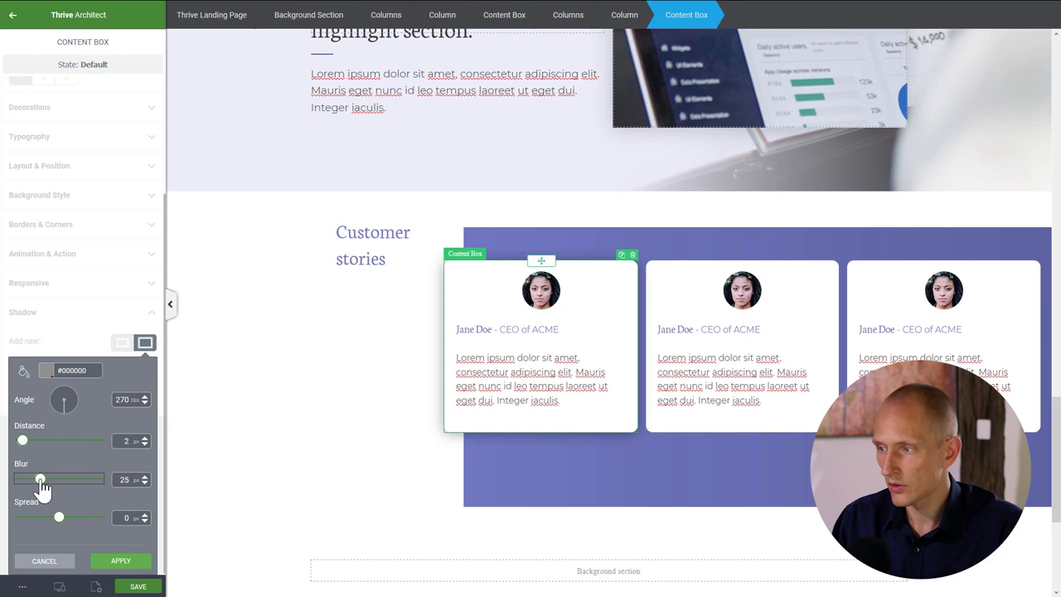
# - Reduce the first card's black shadow to 15% opacity and apply the shadow
pyautogui.click(46, 370)
pyautogui.doubleClick(128, 499)
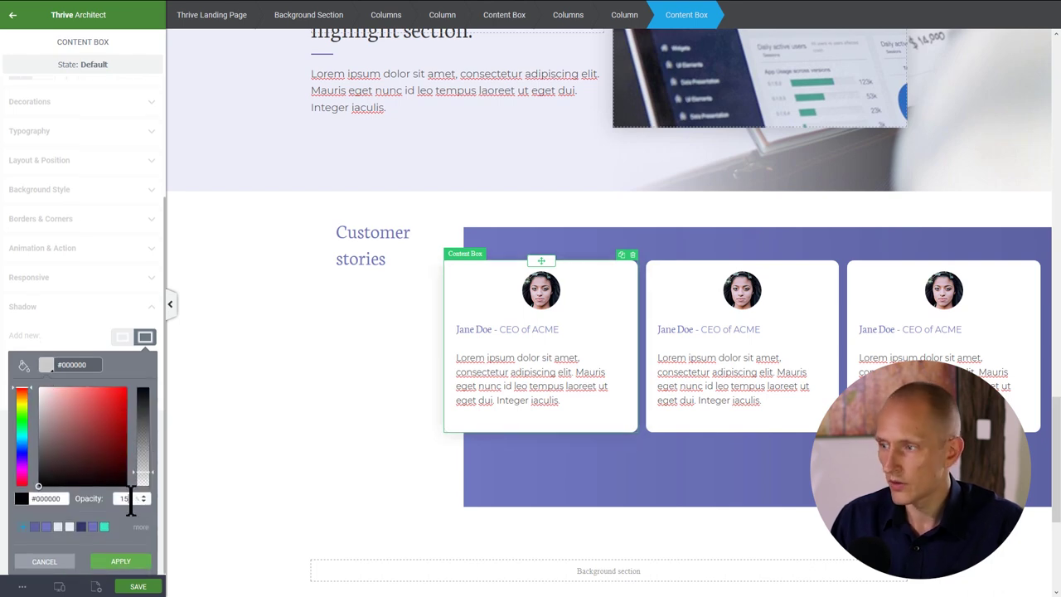
pyautogui.click(129, 563)
pyautogui.click(124, 561)
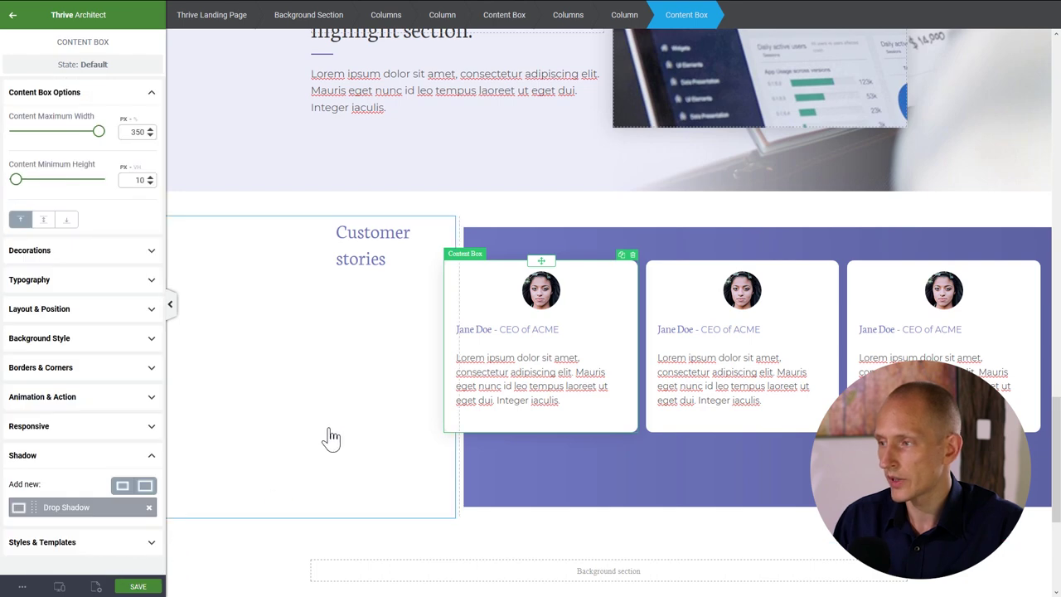
pyautogui.click(327, 438)
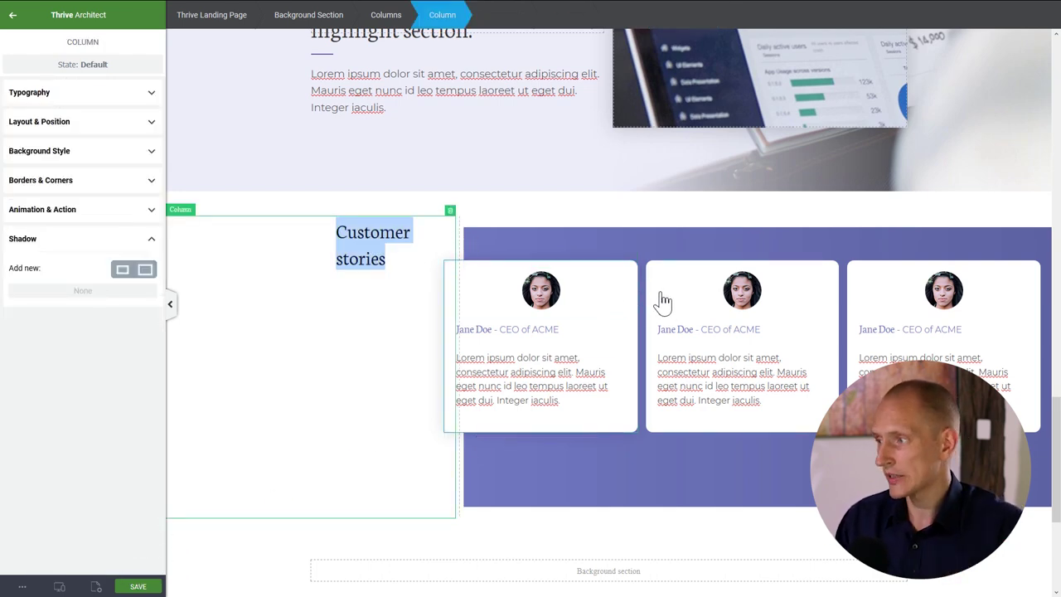
# - Delete the second and third testimonial cards, leaving their columns empty
pyautogui.click(835, 273)
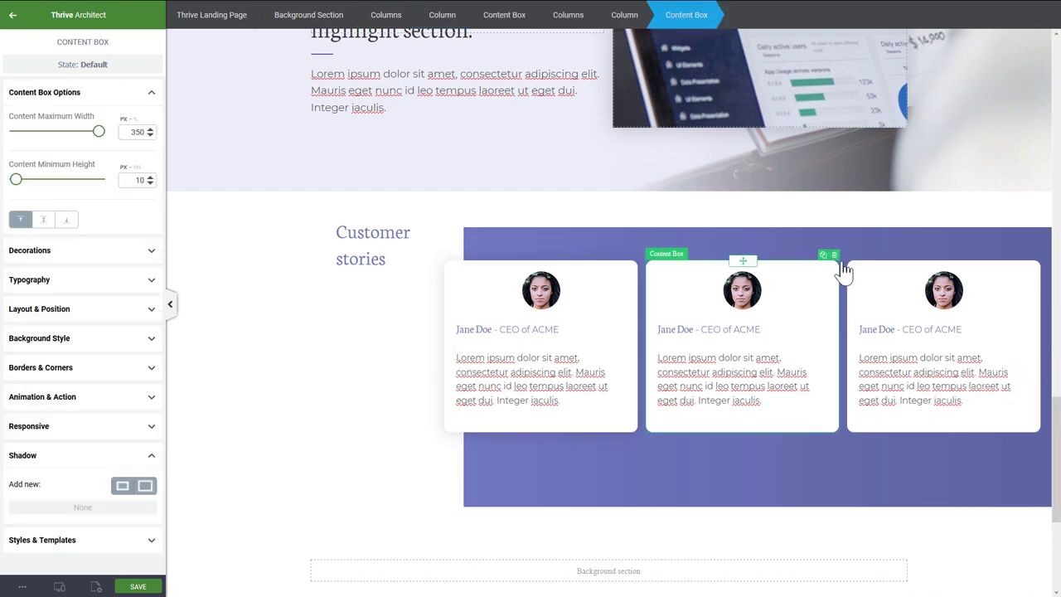
pyautogui.click(835, 255)
pyautogui.click(1036, 263)
pyautogui.click(1035, 255)
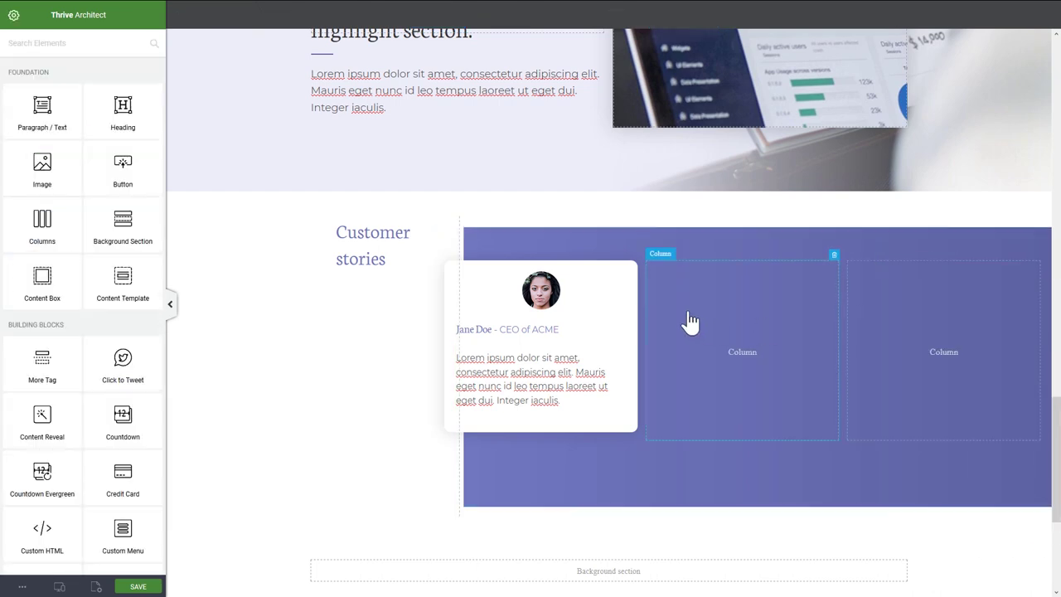
# - Duplicate the shadowed testimonial card and place the copies in the two empty columns
pyautogui.click(630, 269)
pyautogui.click(621, 254)
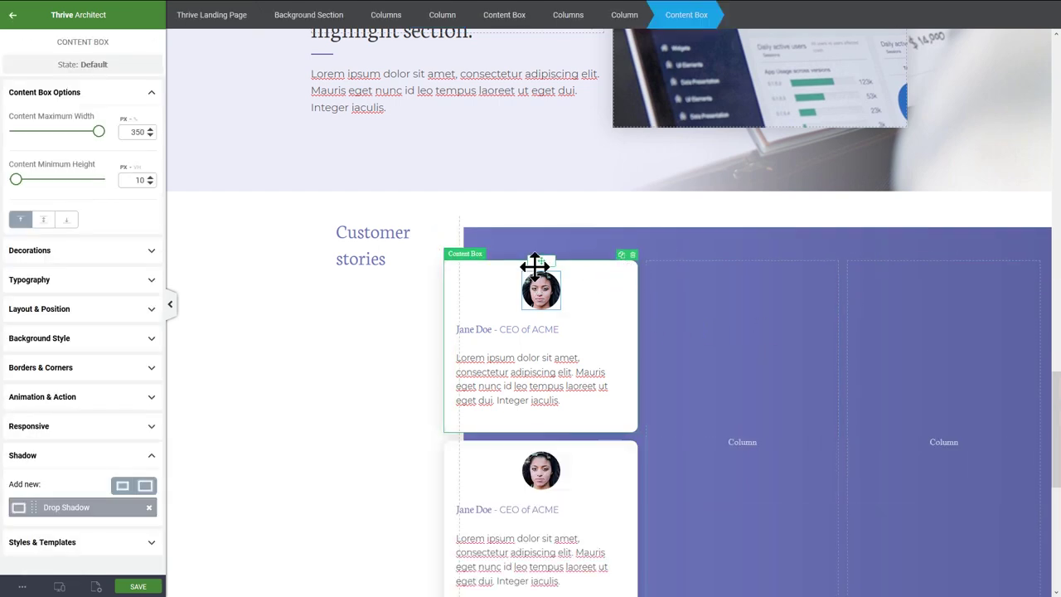
pyautogui.moveTo(533, 265); pyautogui.dragTo(919, 352)
pyautogui.click(823, 255)
pyautogui.click(337, 517)
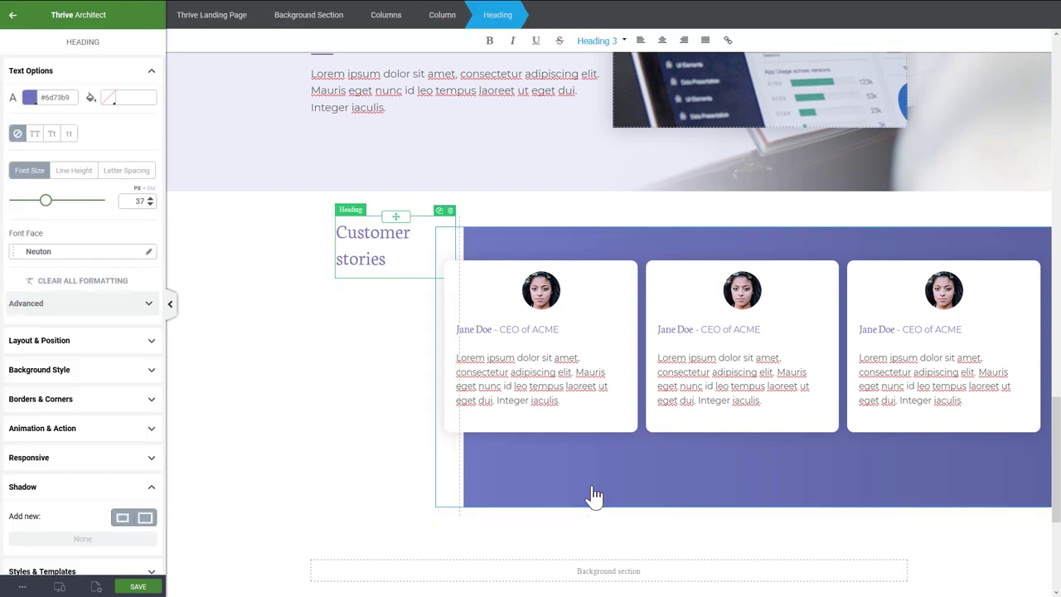
# - Duplicate the large background number 3 from the feature section and move the copy above the "Customer stories" heading
pyautogui.click(593, 496)
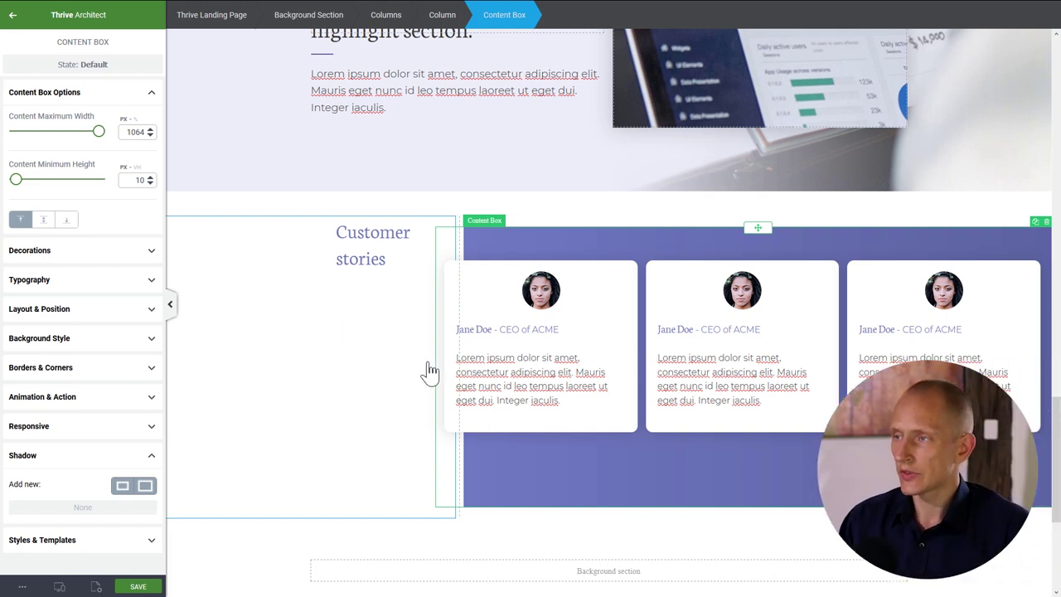
pyautogui.scroll(4, 428, 372)
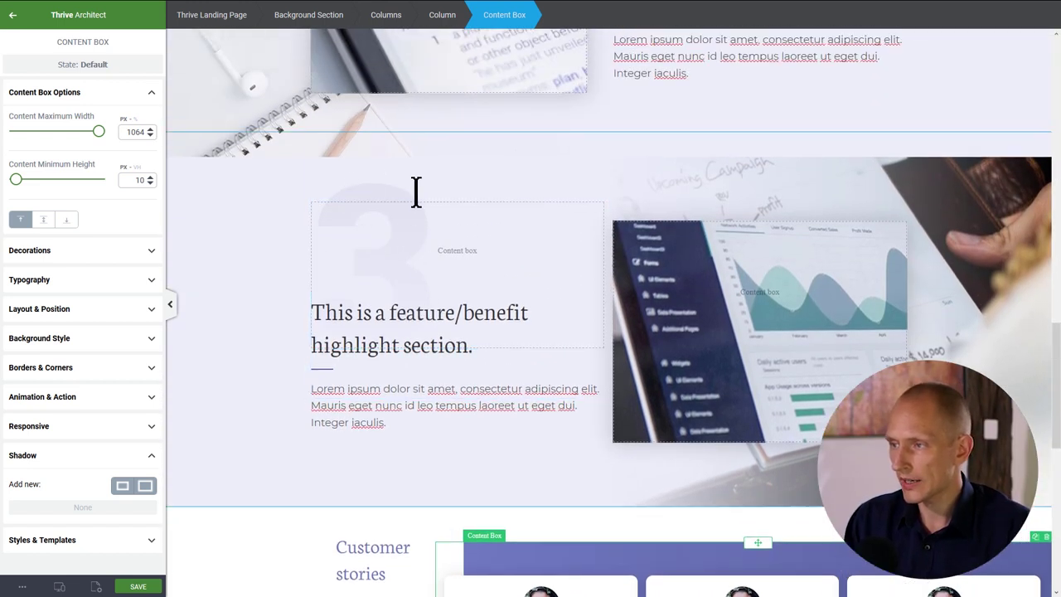
pyautogui.click(364, 191)
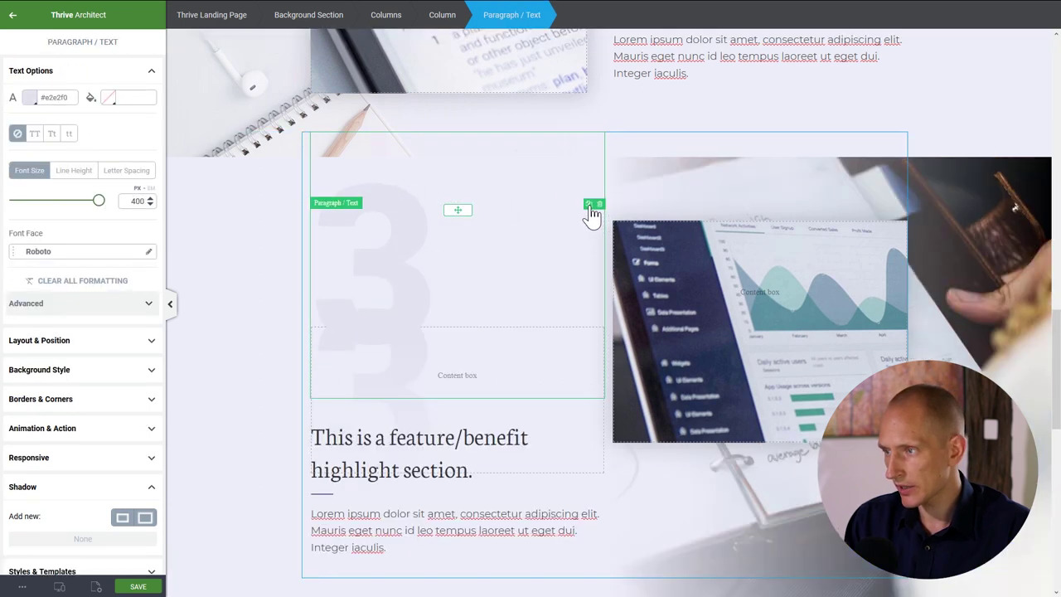
pyautogui.moveTo(464, 211); pyautogui.dragTo(360, 334)
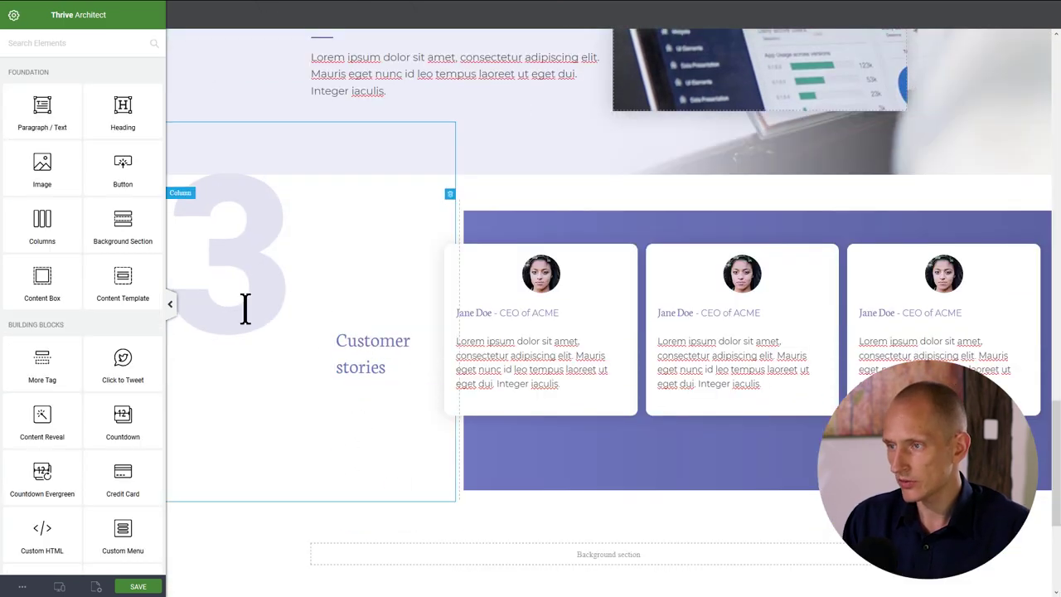
# - Replace the copied number 3 above "Customer stories" with a double quotation mark
pyautogui.click(258, 254)
pyautogui.doubleClick(171, 246)
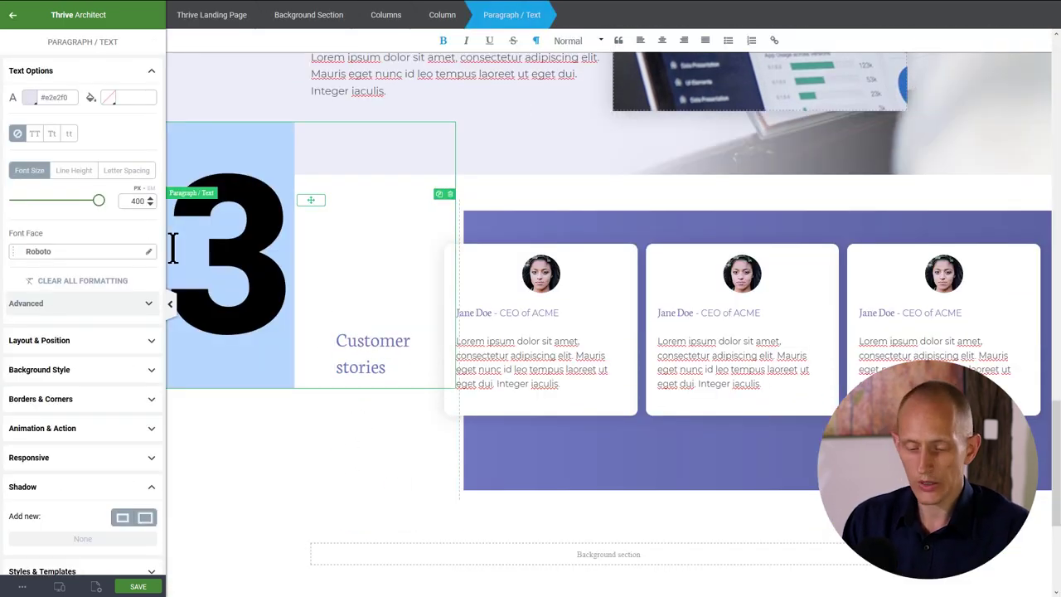
pyautogui.write('"')
pyautogui.scroll(2, 290, 224)
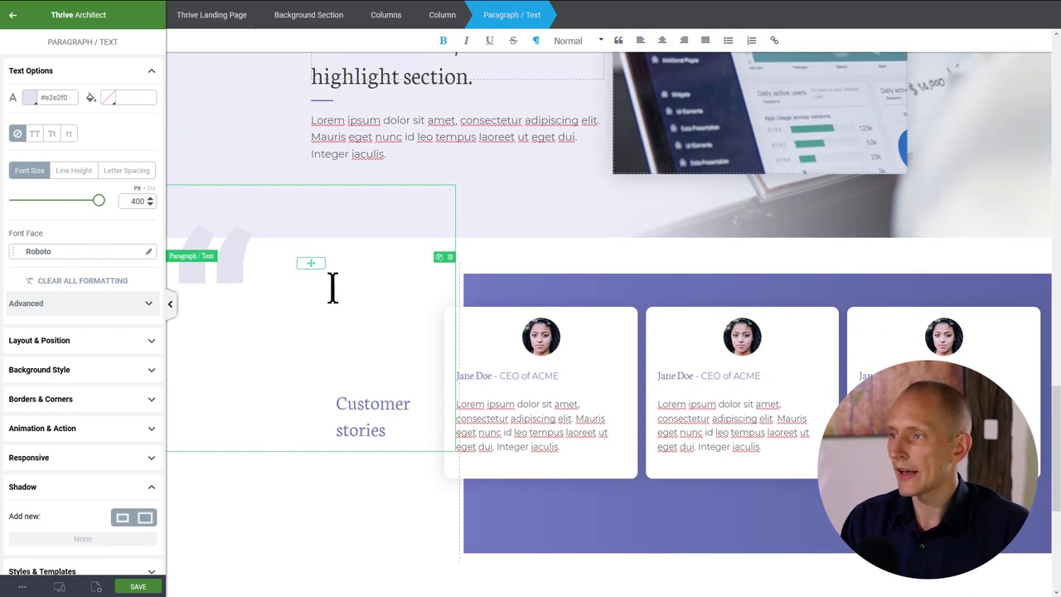
pyautogui.scroll(4, 332, 287)
pyautogui.scroll(-3, 332, 301)
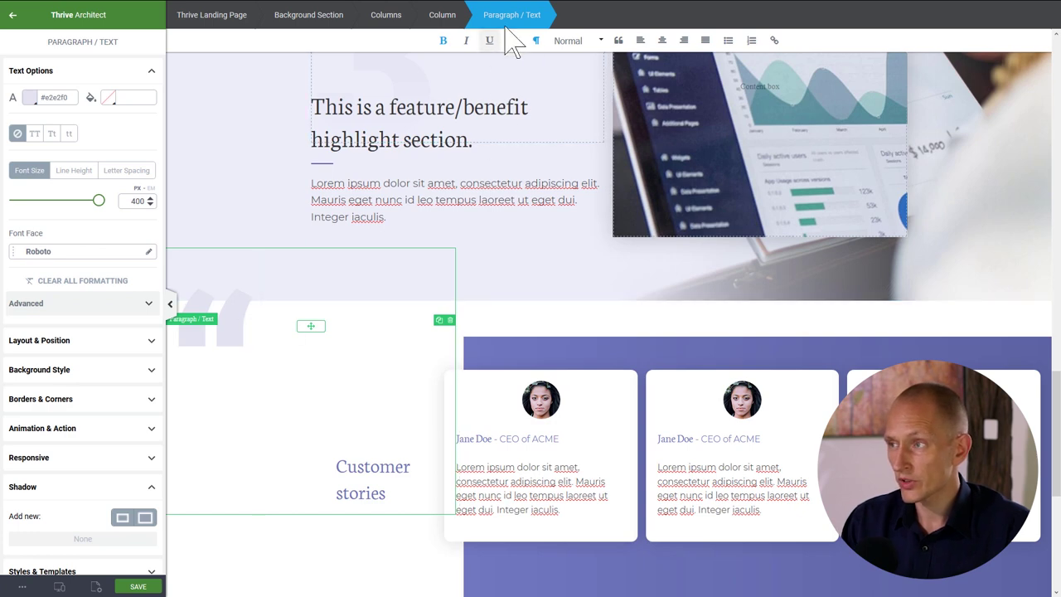
# - Try Montserrat from Google Fonts as the font of the large quotation mark
pyautogui.click(54, 254)
pyautogui.click(78, 356)
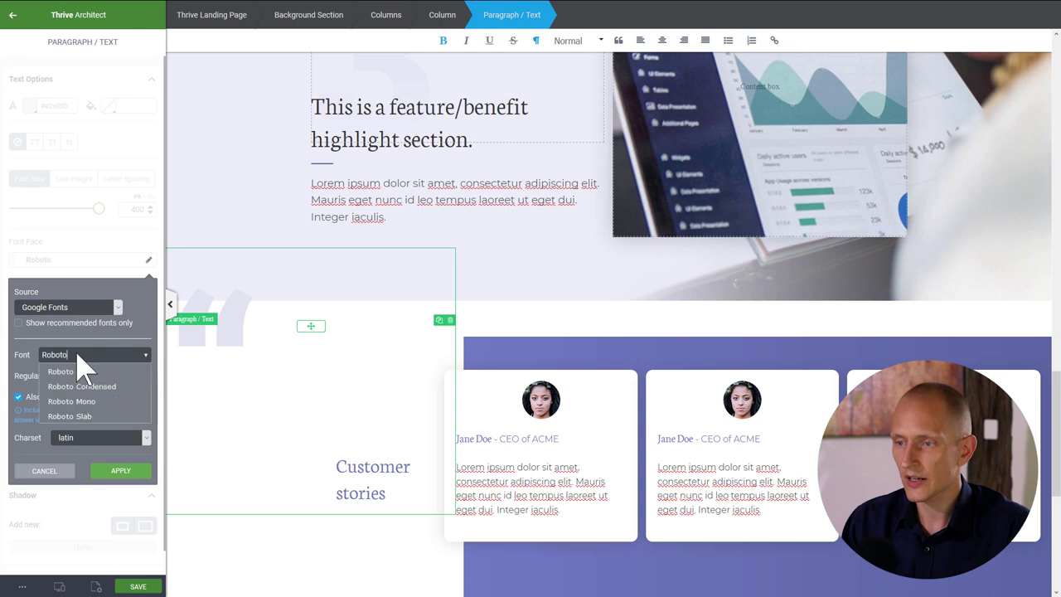
pyautogui.write('mon')
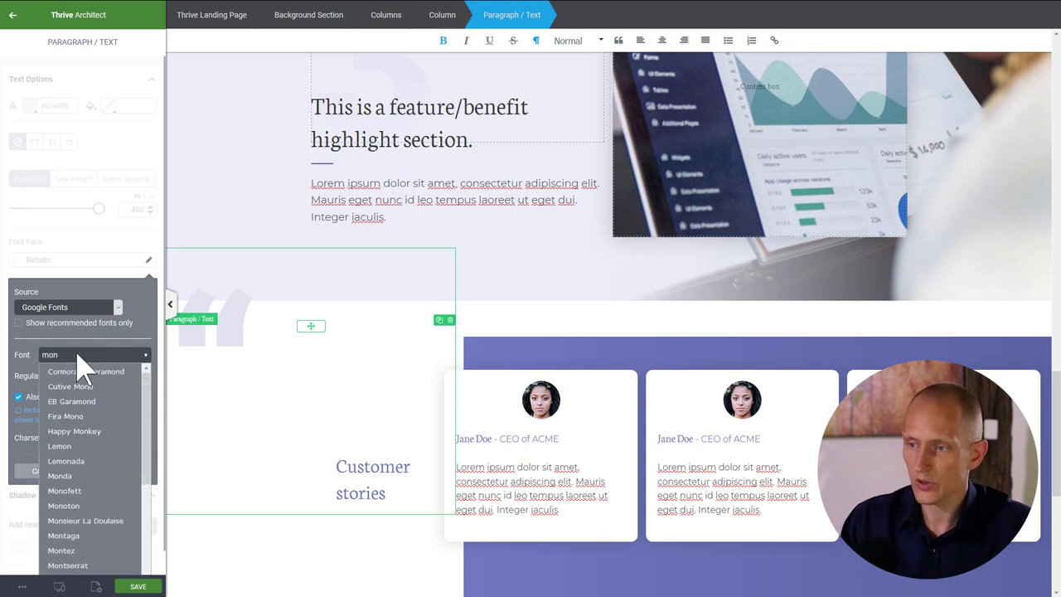
pyautogui.write('ts')
pyautogui.click(81, 372)
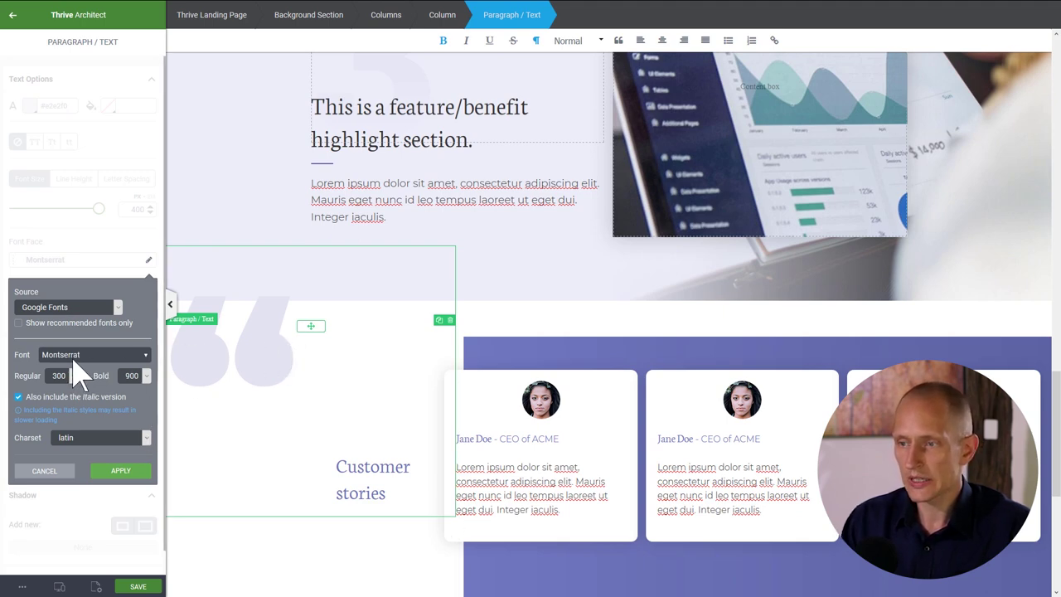
# - Set the quotation mark's font to the web safe font Arial Black, Gadget, sans-serif
pyautogui.click(80, 309)
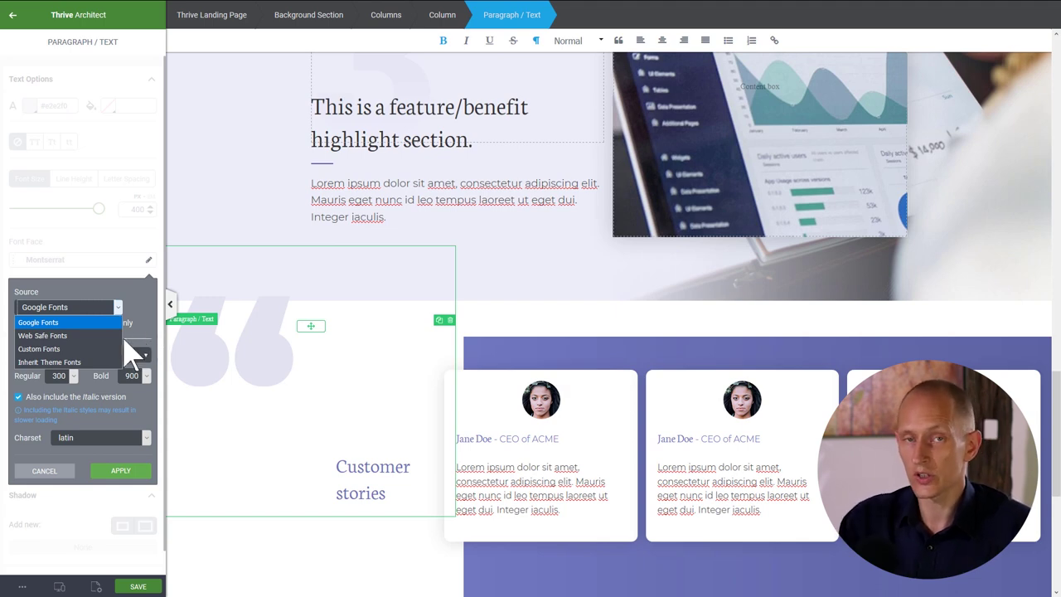
pyautogui.click(83, 336)
pyautogui.click(63, 338)
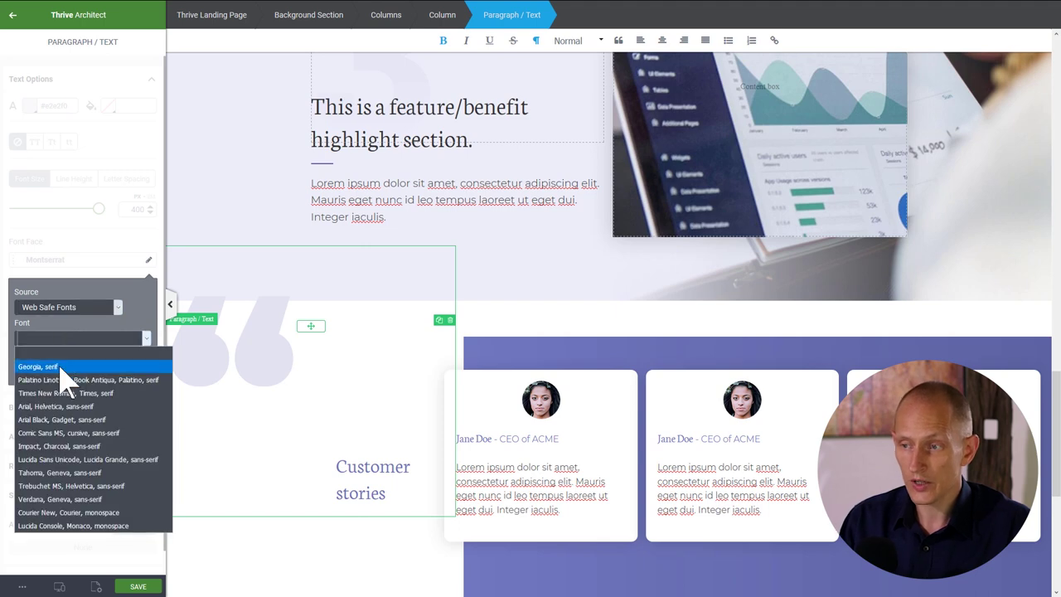
pyautogui.click(41, 366)
pyautogui.click(53, 340)
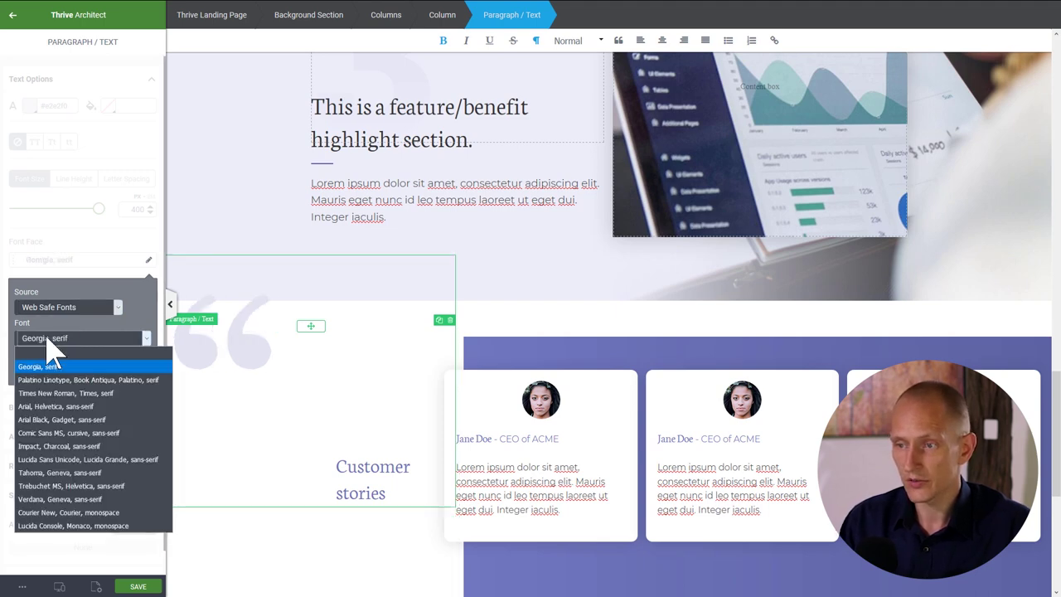
pyautogui.click(76, 419)
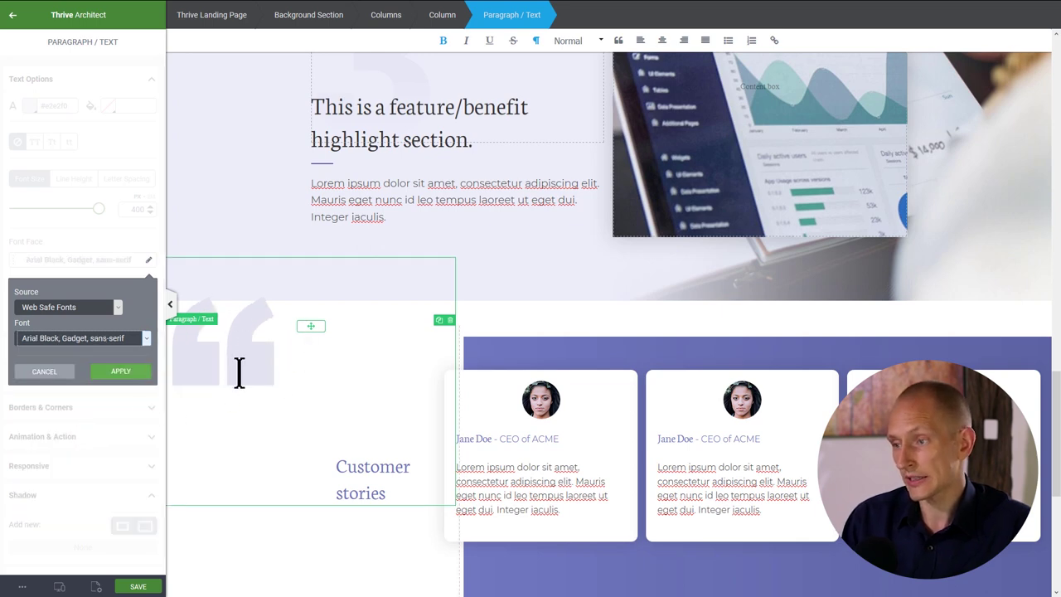
pyautogui.click(119, 373)
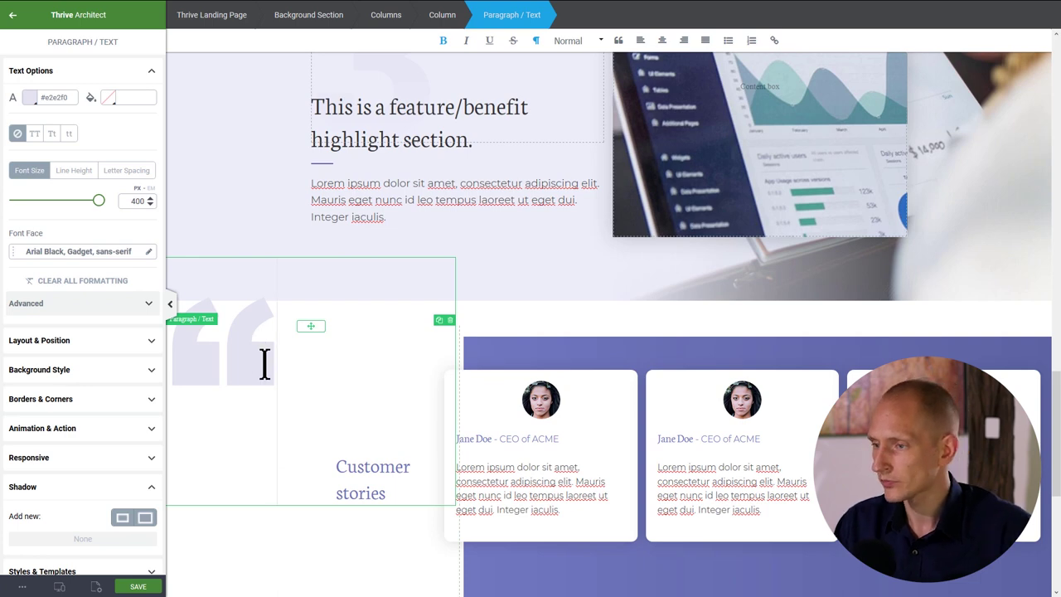
# - Duplicate the gradient content box over the background number 3 and move the copy beneath the quotation mark in the customer stories column
pyautogui.scroll(3, 328, 263)
pyautogui.click(584, 236)
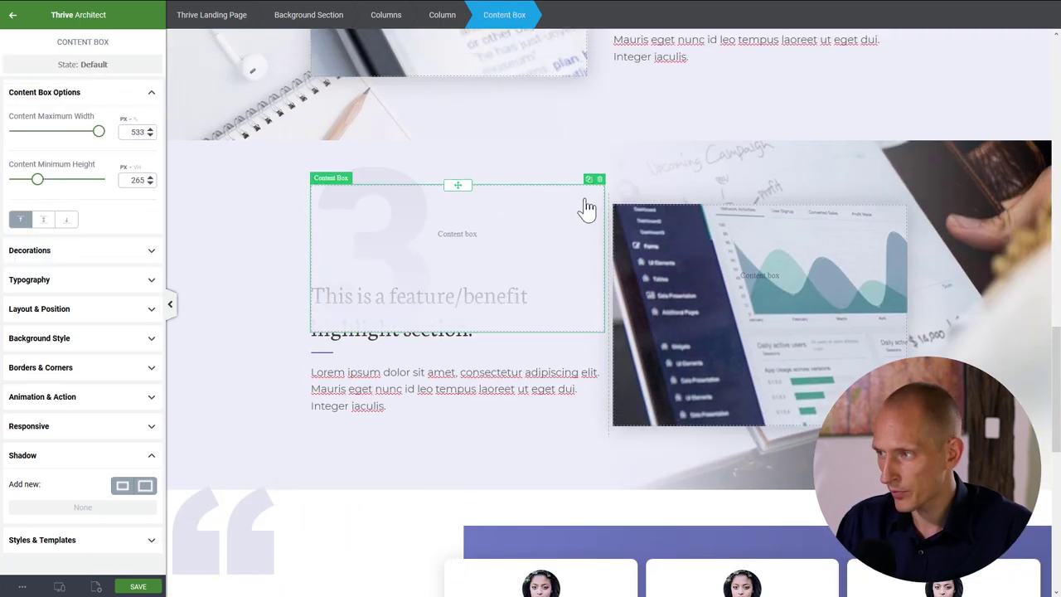
pyautogui.click(590, 181)
pyautogui.moveTo(459, 185); pyautogui.dragTo(277, 473)
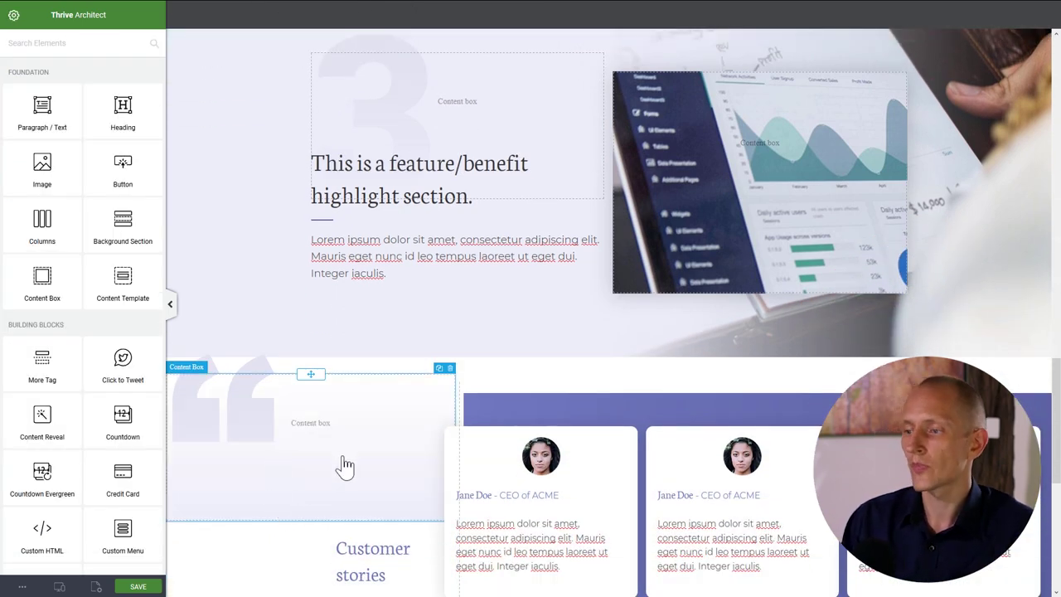
# - Change the first color stop of the copied content box's linear gradient to a near-white swatch
pyautogui.click(262, 498)
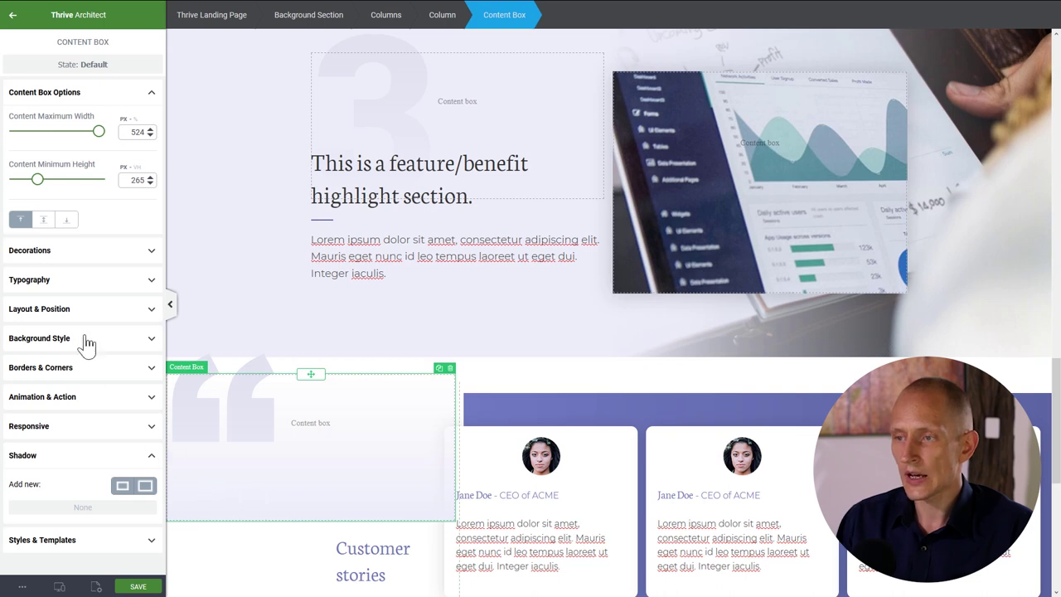
pyautogui.click(52, 341)
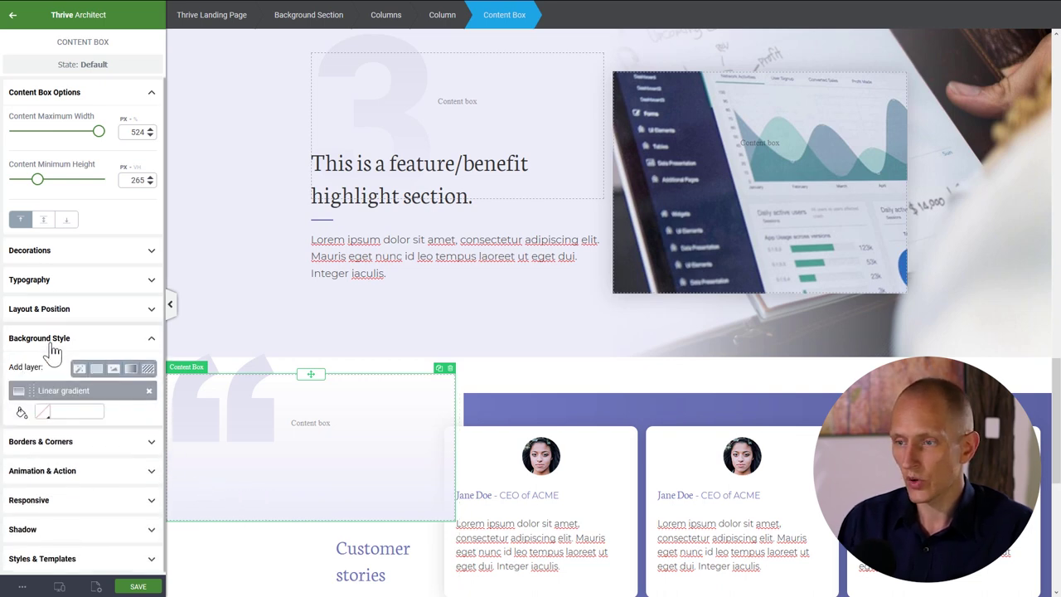
pyautogui.click(65, 390)
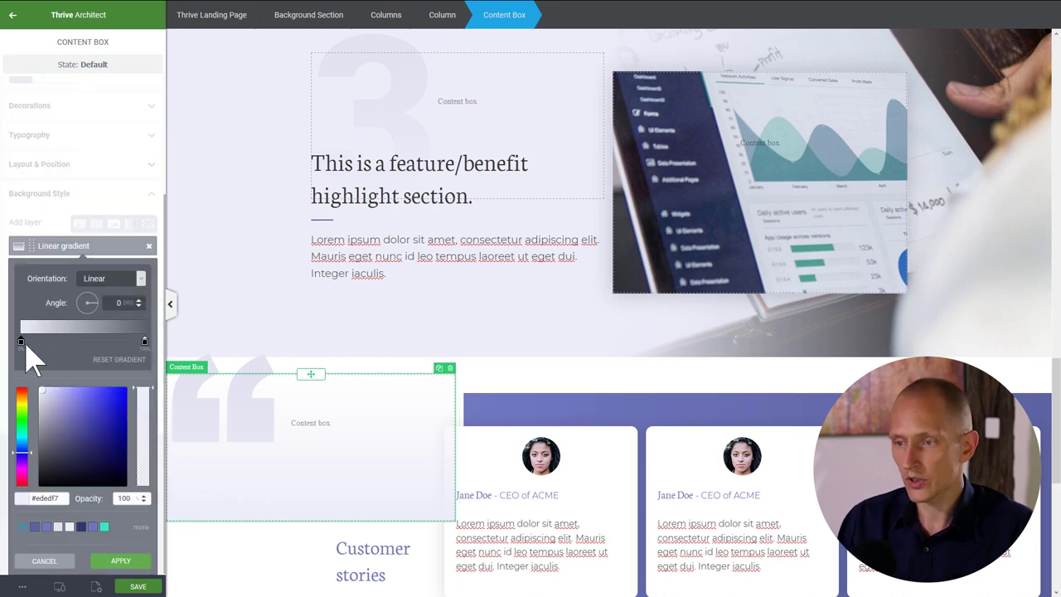
pyautogui.click(20, 340)
pyautogui.click(69, 527)
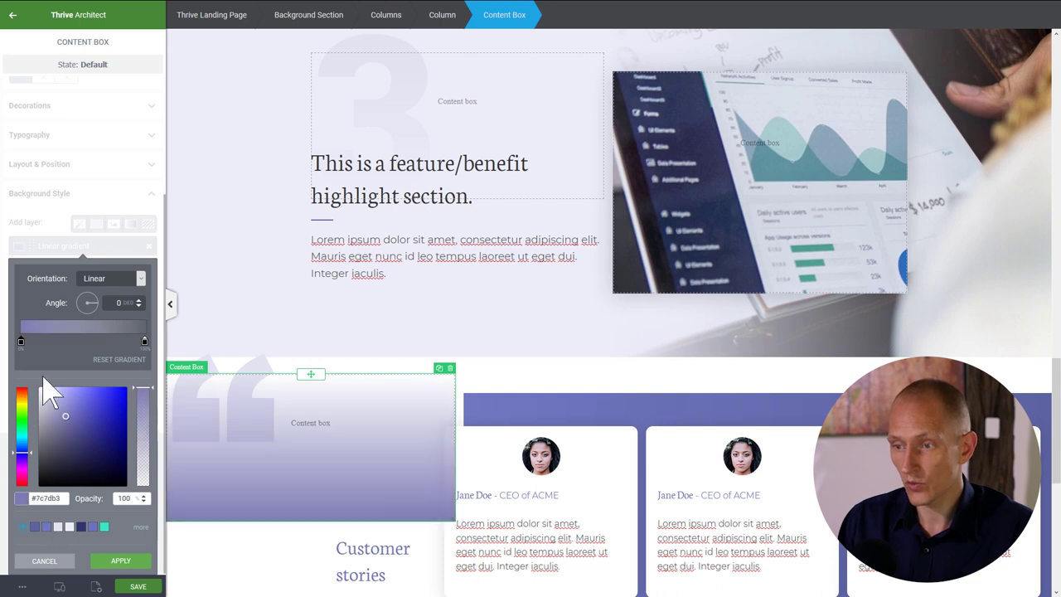
pyautogui.click(57, 526)
# - Set the gradient's end color stop to #ffffff with 0% opacity and apply the gradient
pyautogui.click(143, 341)
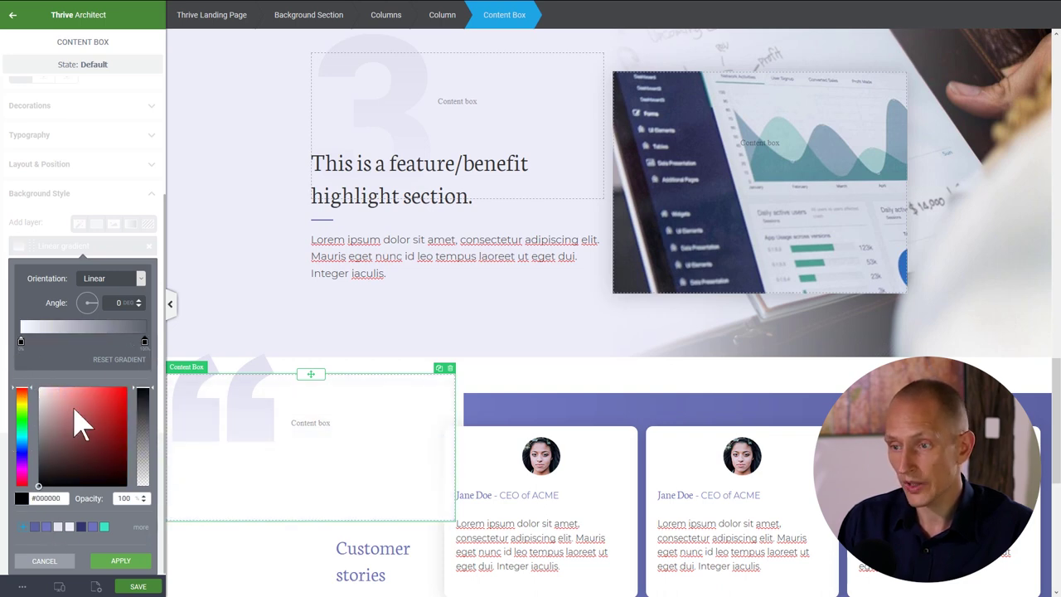
pyautogui.moveTo(78, 422); pyautogui.dragTo(11, 343)
pyautogui.click(144, 392)
pyautogui.moveTo(146, 434); pyautogui.dragTo(149, 492)
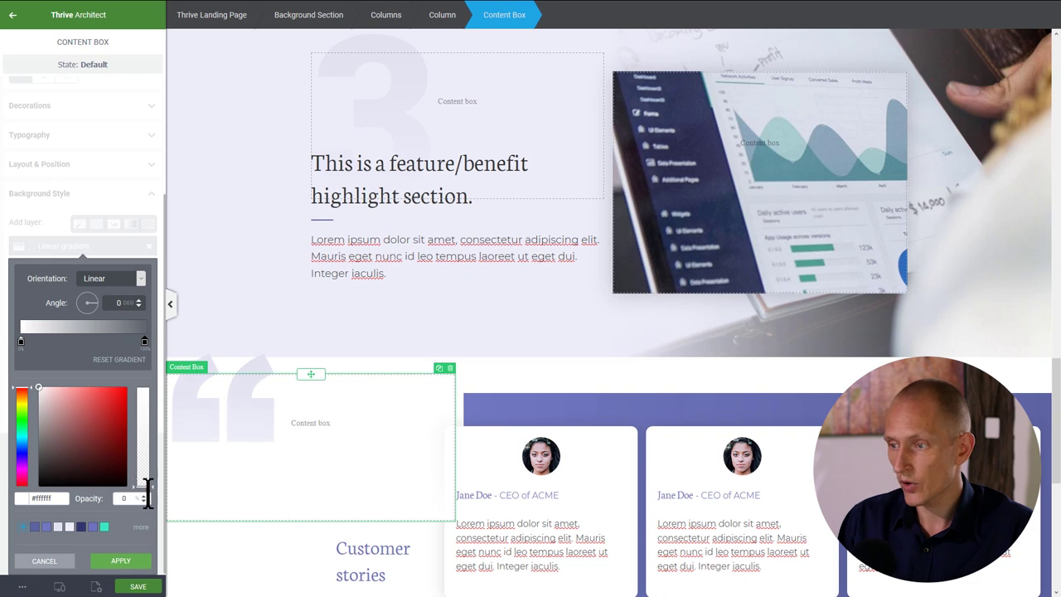
pyautogui.click(121, 561)
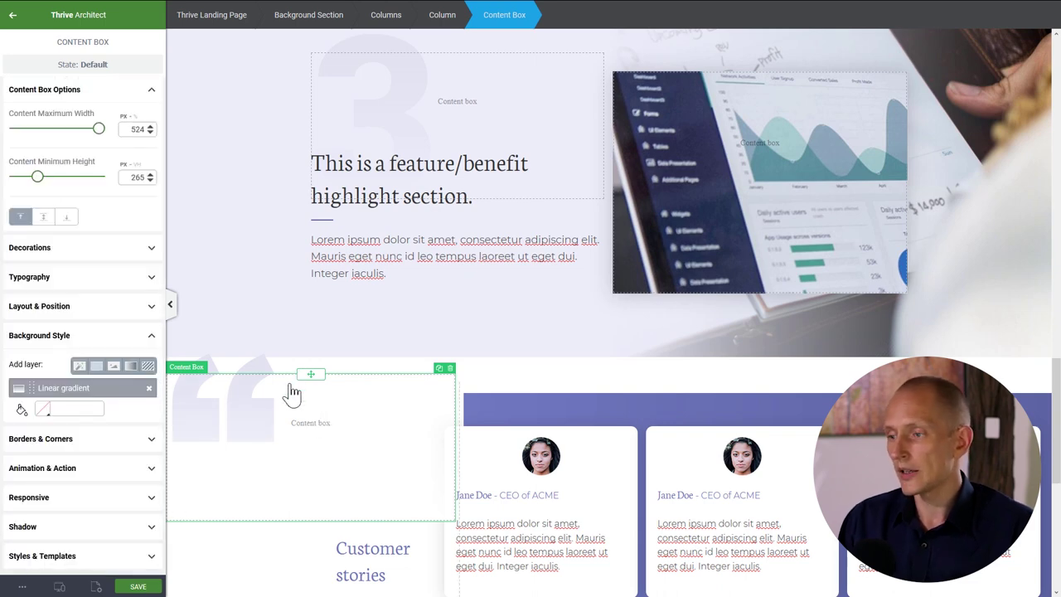
# - Set the gradient box's minimum height to 133 px and the quotation mark paragraph's top margin to 47 px
pyautogui.moveTo(36, 179); pyautogui.dragTo(29, 190)
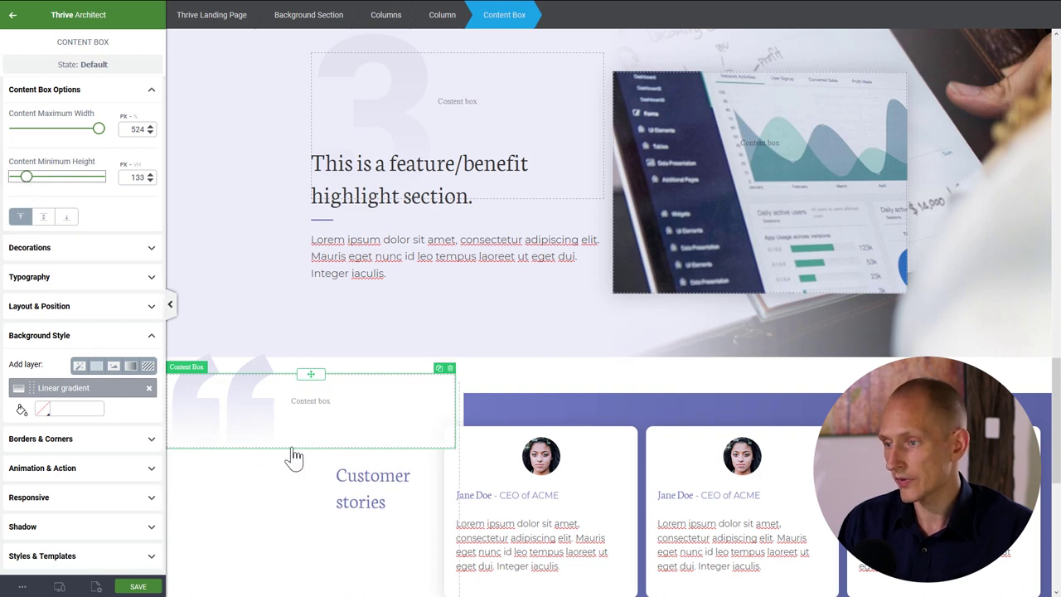
pyautogui.click(267, 361)
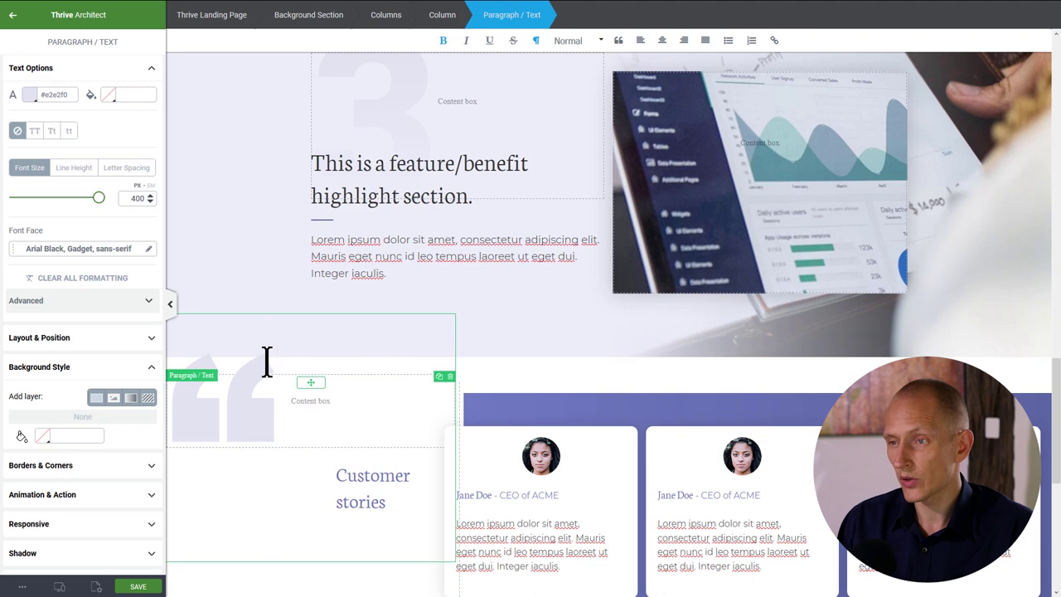
pyautogui.click(62, 346)
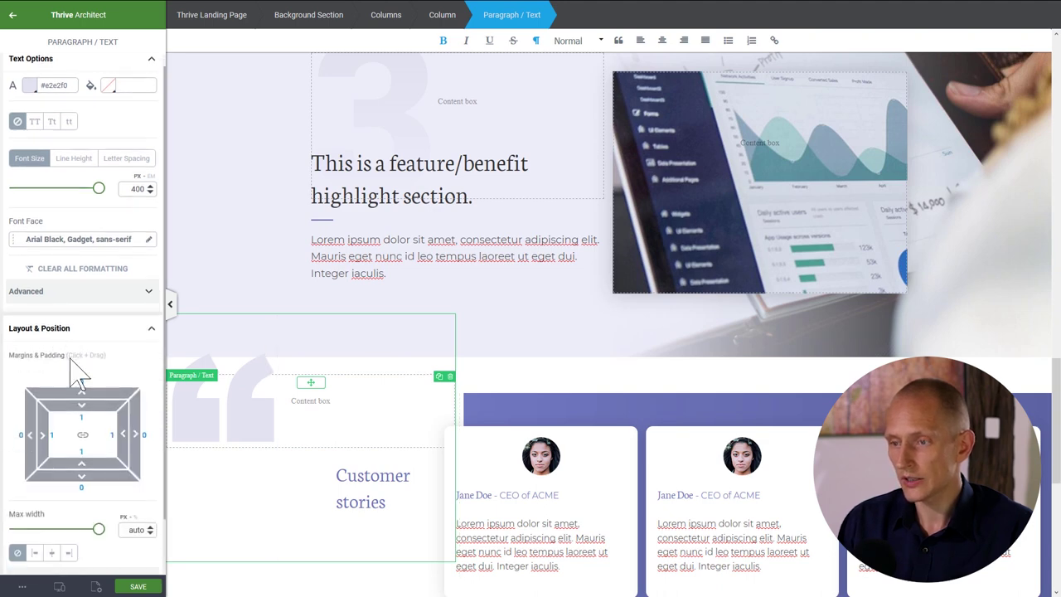
pyautogui.scroll(-1, 75, 364)
pyautogui.moveTo(83, 372); pyautogui.dragTo(74, 328)
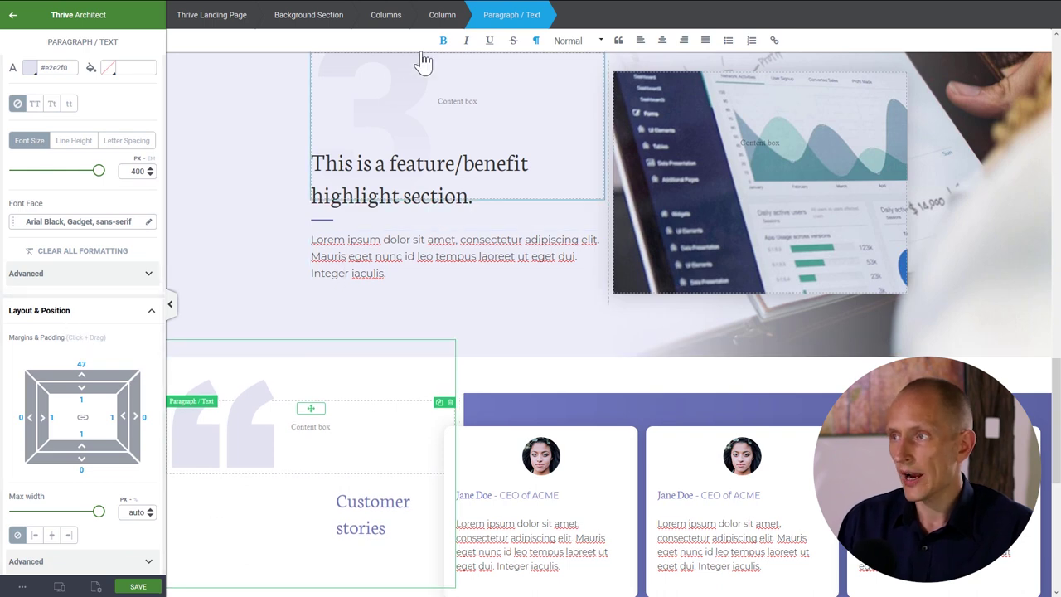
# - Set the left padding of the column holding the quotation mark and "Customer stories" heading to 30 px
pyautogui.click(442, 16)
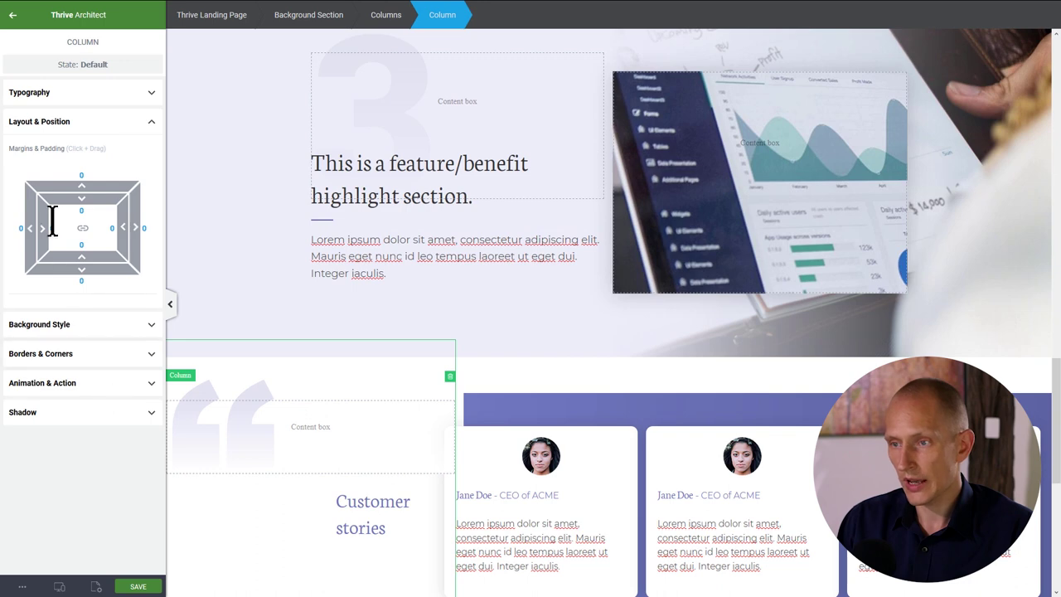
pyautogui.moveTo(51, 228); pyautogui.dragTo(51, 228)
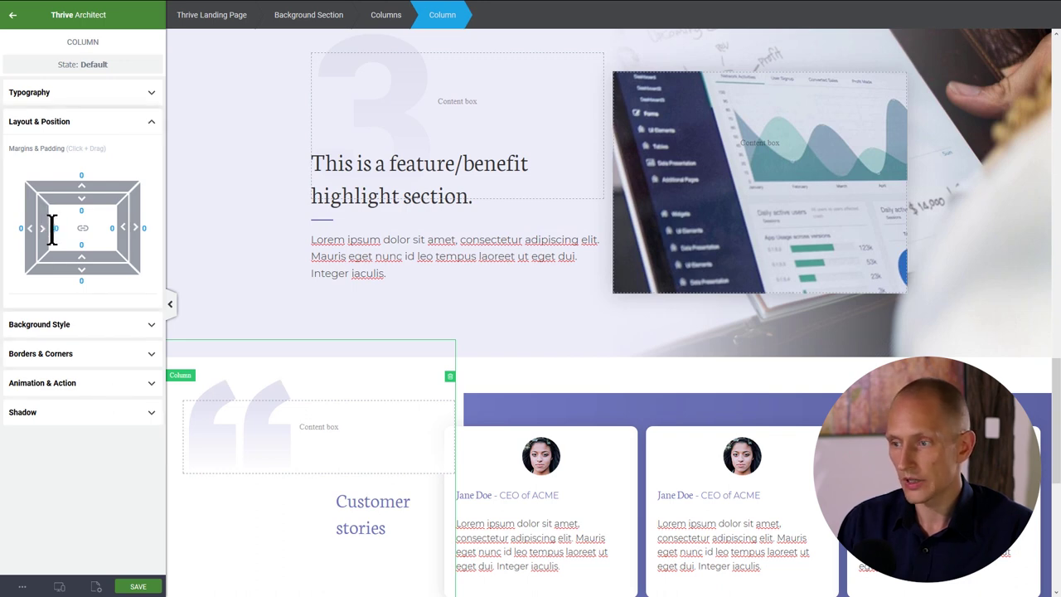
pyautogui.scroll(-3, 260, 507)
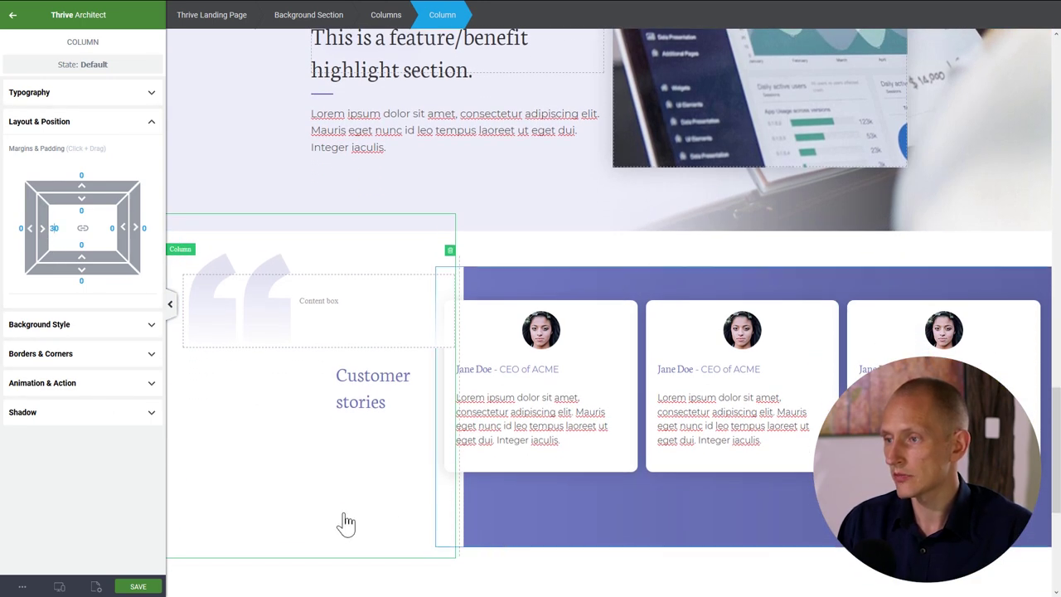
# - Examine the layout and z-index settings of the gradient box, the first testimonial card and their surrounding columns and background section
pyautogui.click(522, 520)
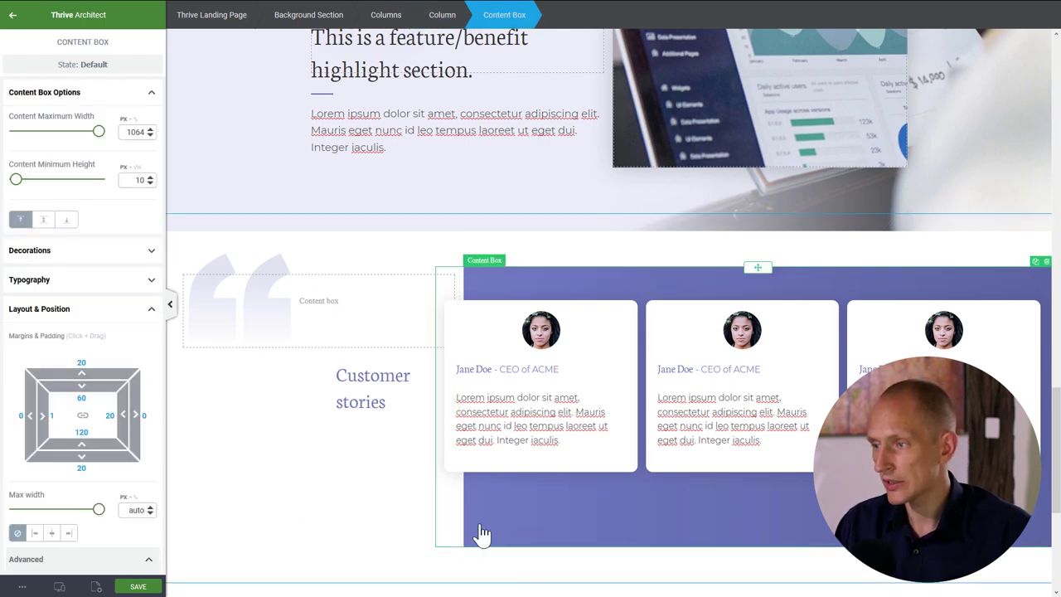
pyautogui.click(334, 345)
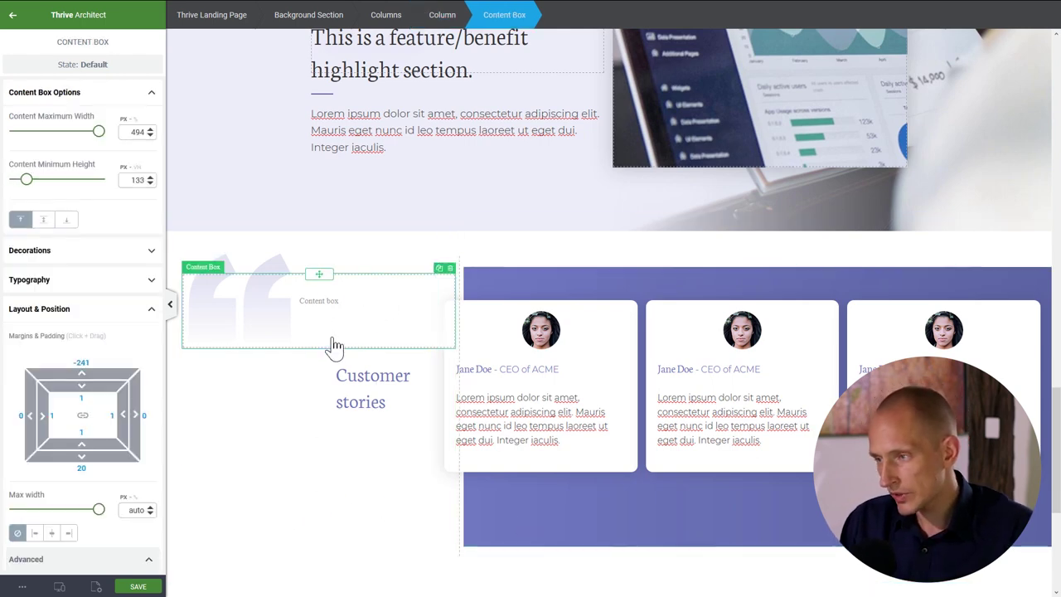
pyautogui.click(494, 352)
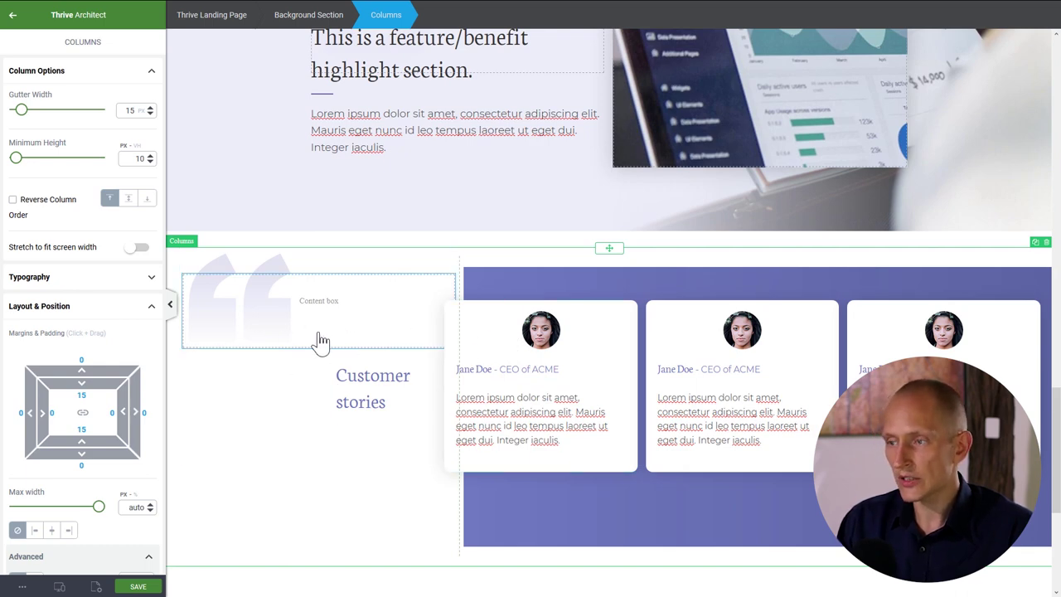
pyautogui.click(351, 337)
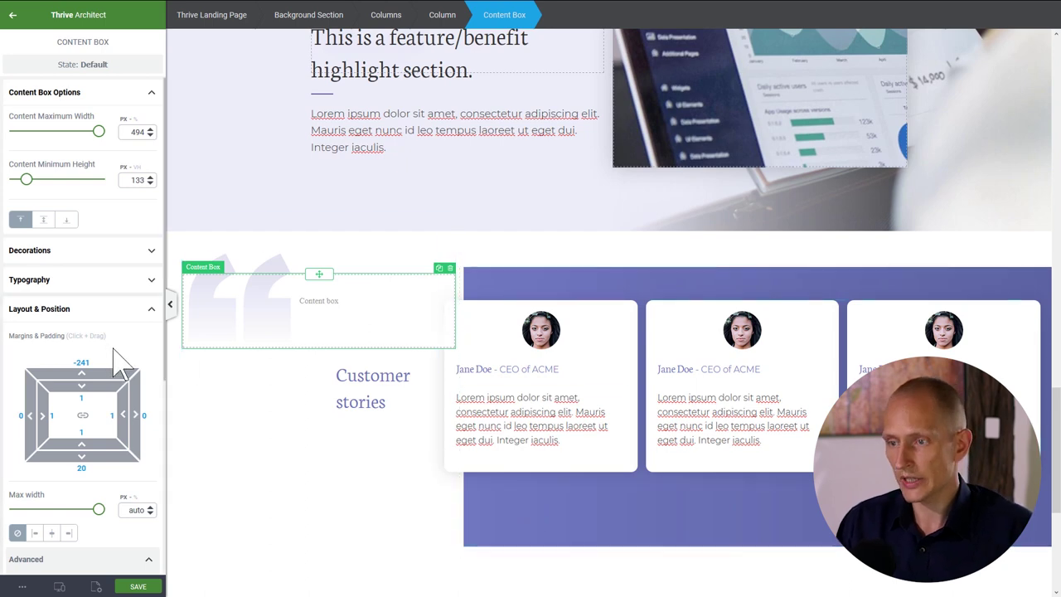
pyautogui.scroll(-1, 55, 302)
pyautogui.scroll(-3, 55, 303)
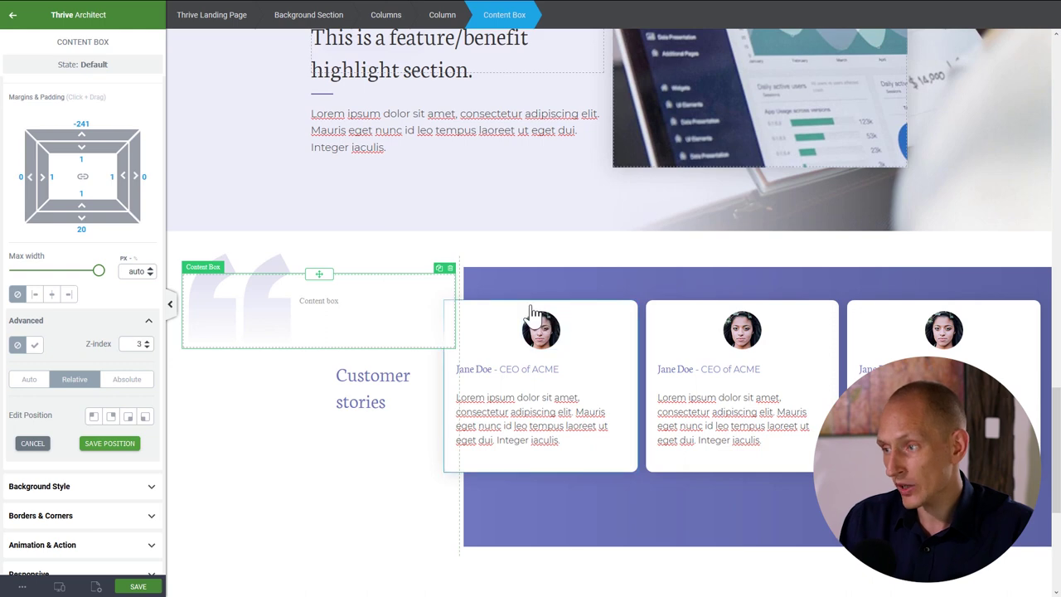
pyautogui.click(580, 348)
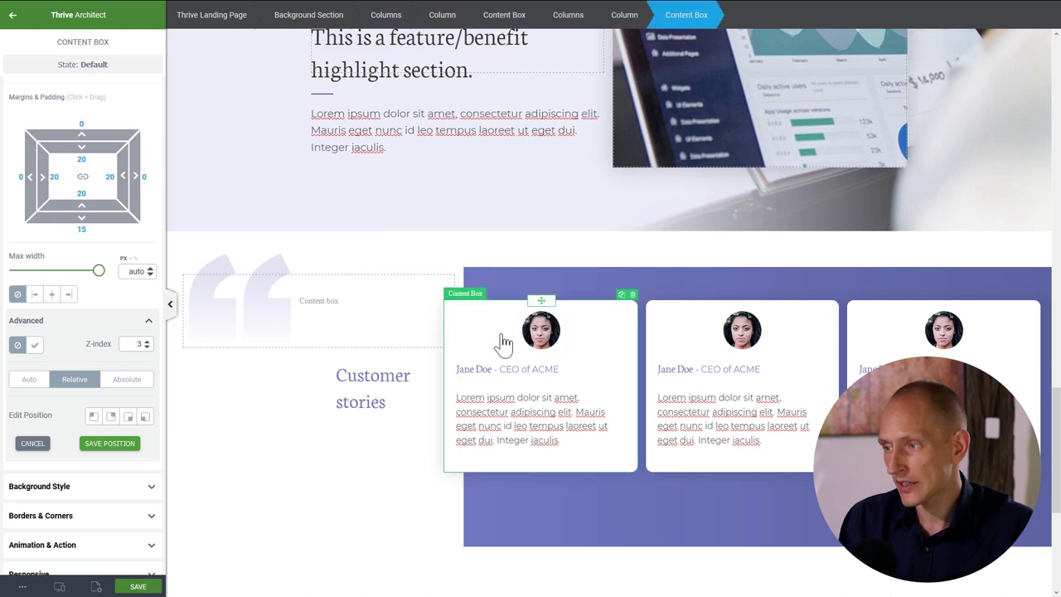
pyautogui.doubleClick(146, 344)
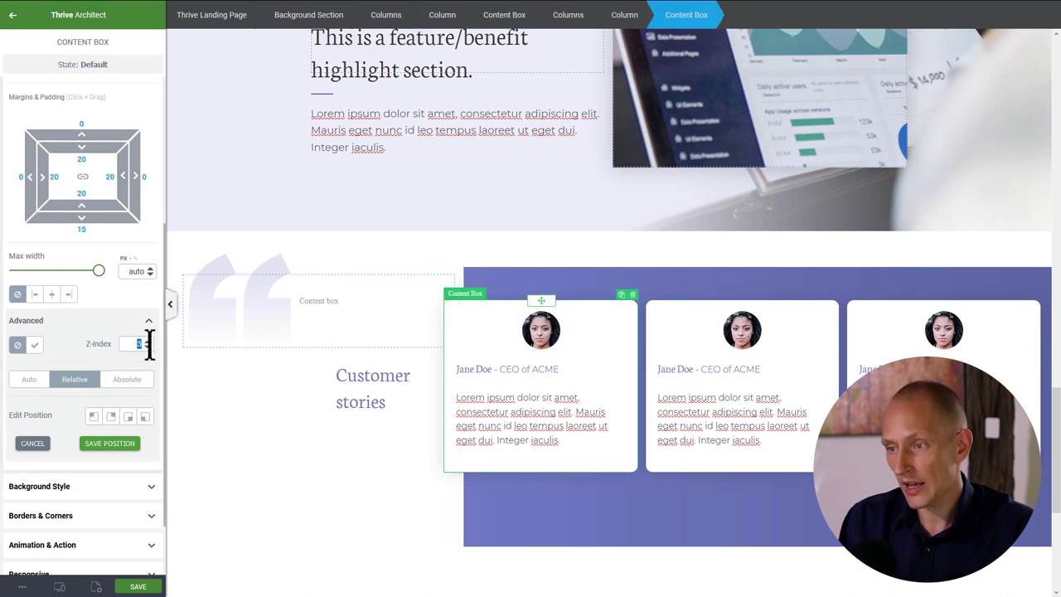
pyautogui.click(355, 508)
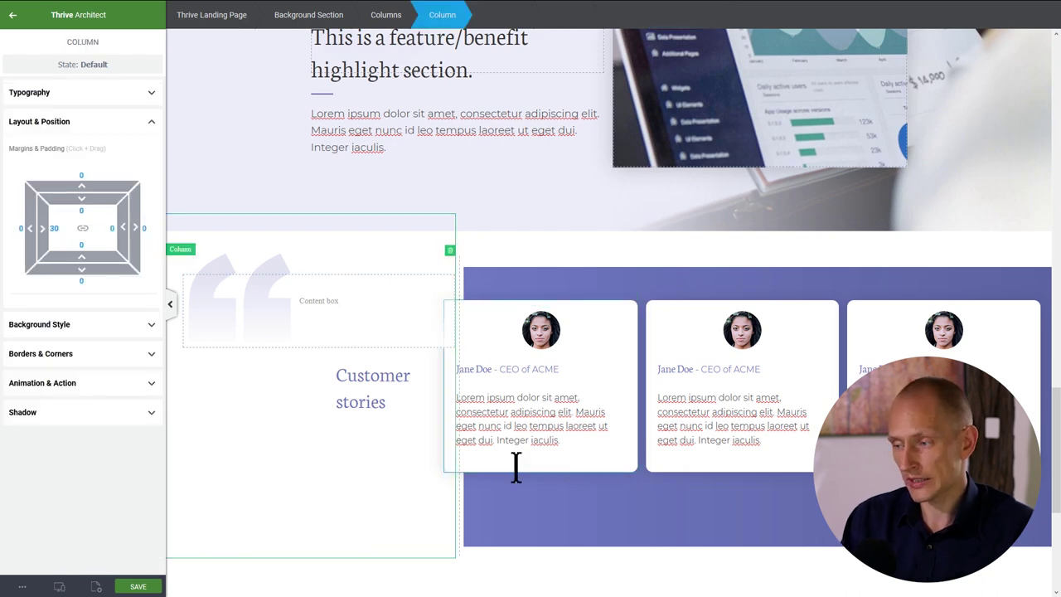
pyautogui.click(515, 565)
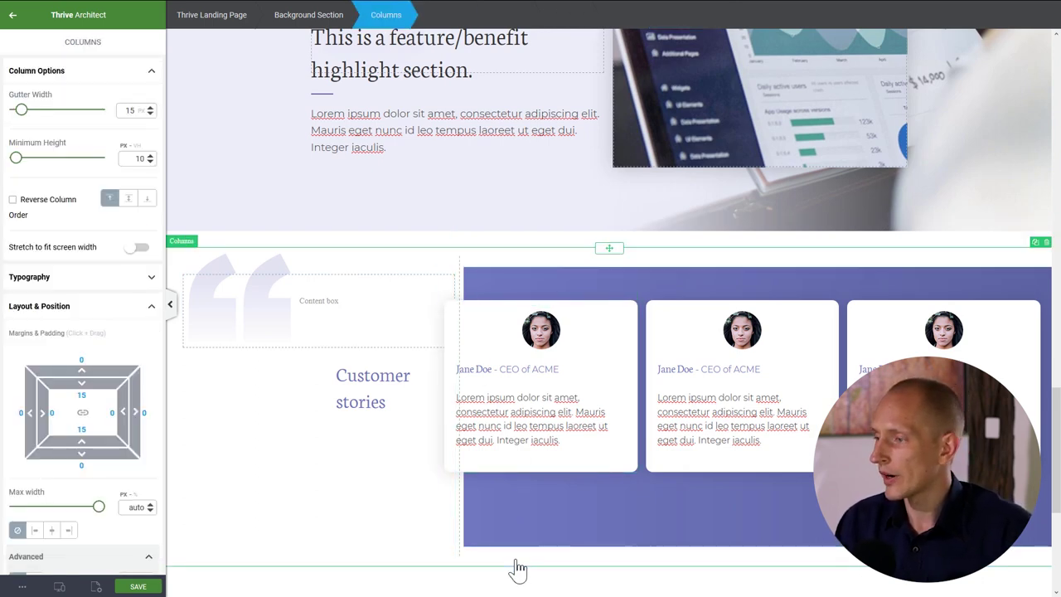
pyautogui.click(356, 345)
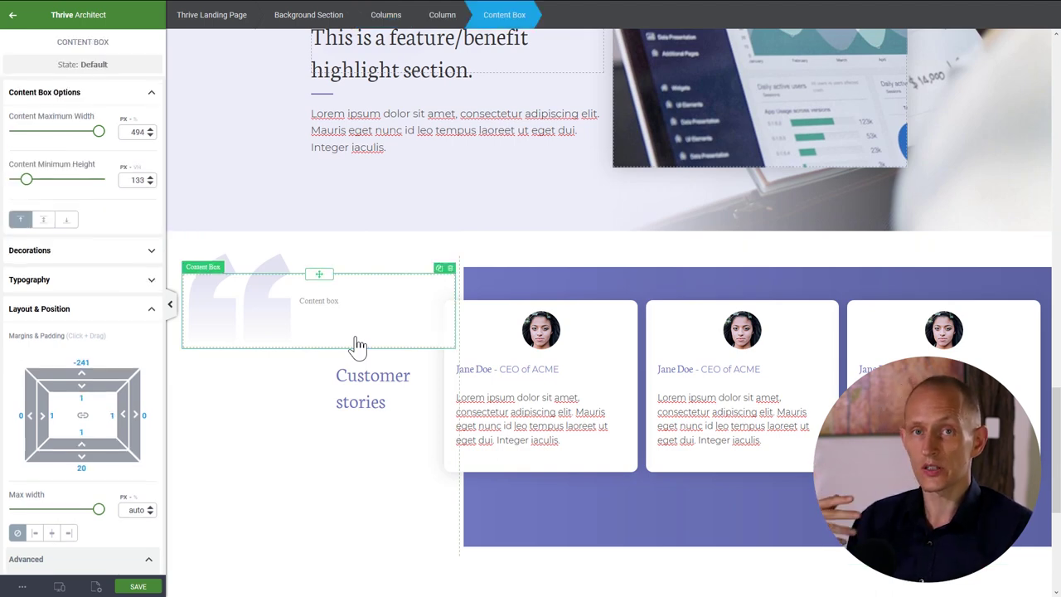
pyautogui.click(484, 257)
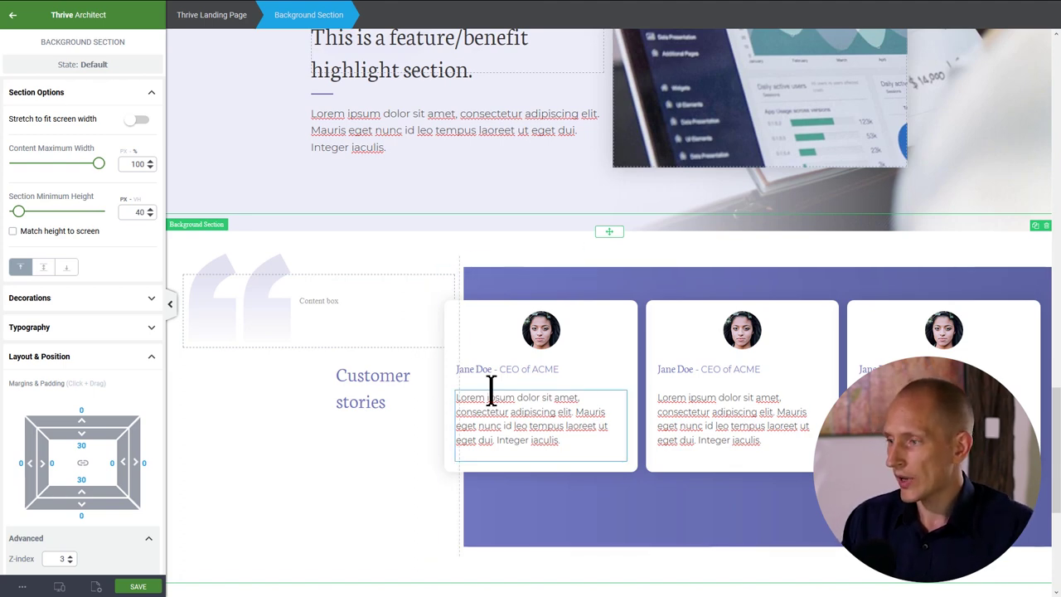
# - Save the current changes to the landing page
pyautogui.click(608, 361)
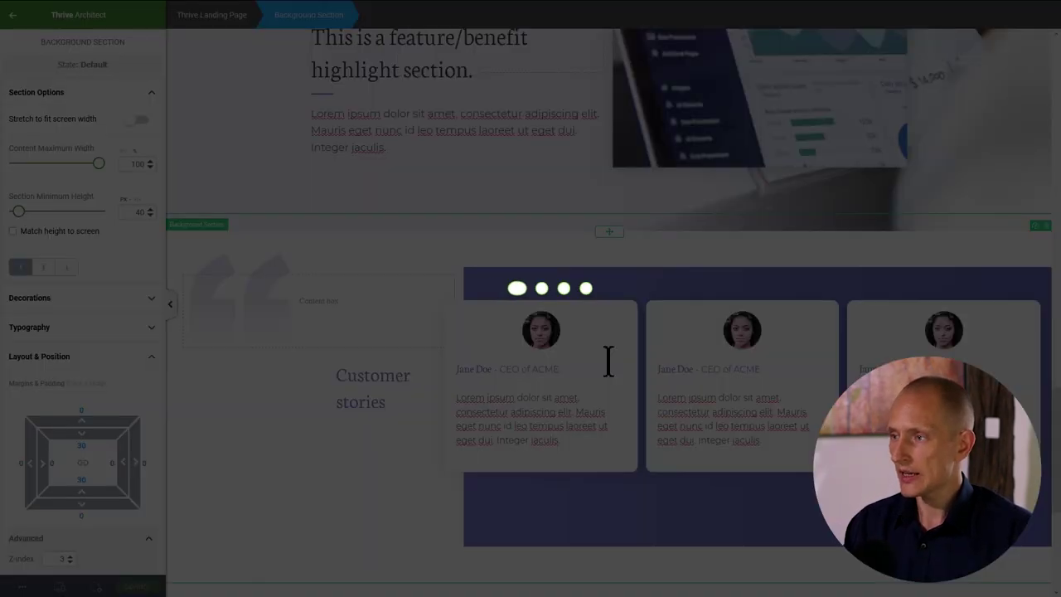
pyautogui.scroll(-2, 597, 367)
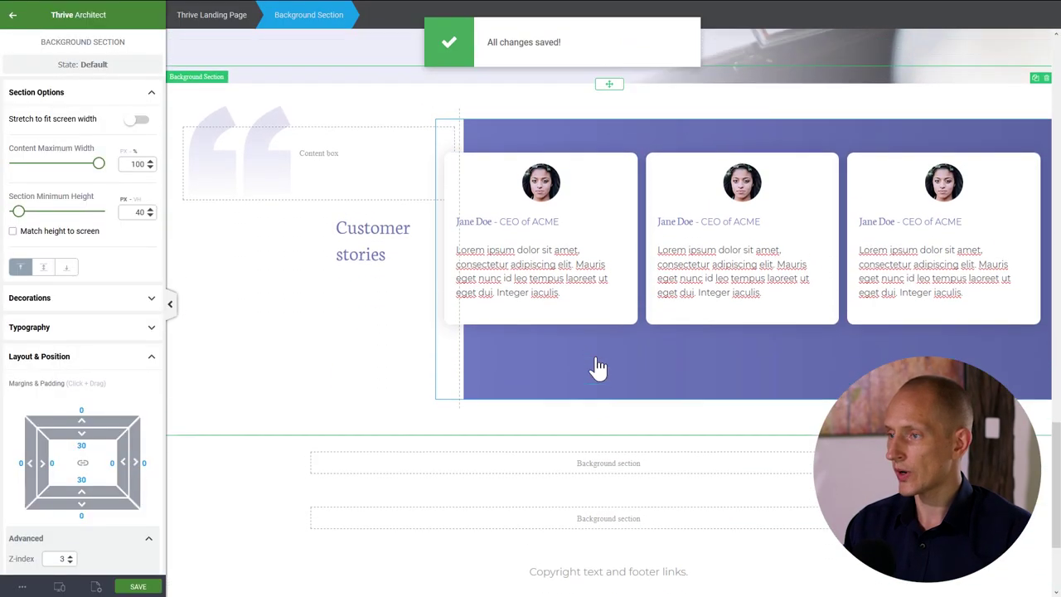
pyautogui.scroll(2, 597, 367)
pyautogui.scroll(-1, 597, 367)
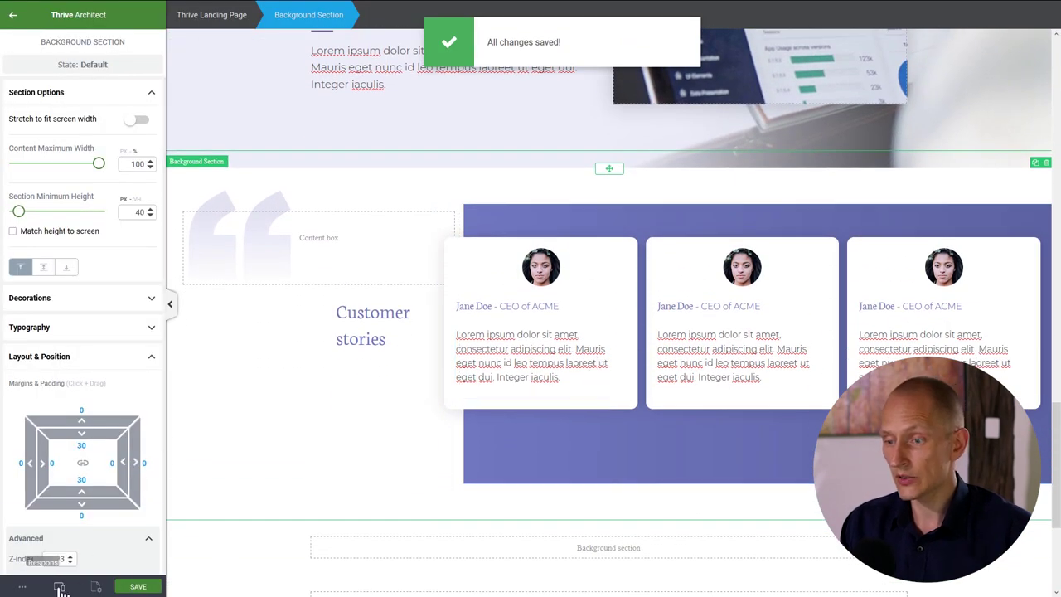
# - Switch to the tablet view and examine how the customer stories section and its testimonial cards are laid out
pyautogui.moveTo(61, 587)
pyautogui.click(59, 557)
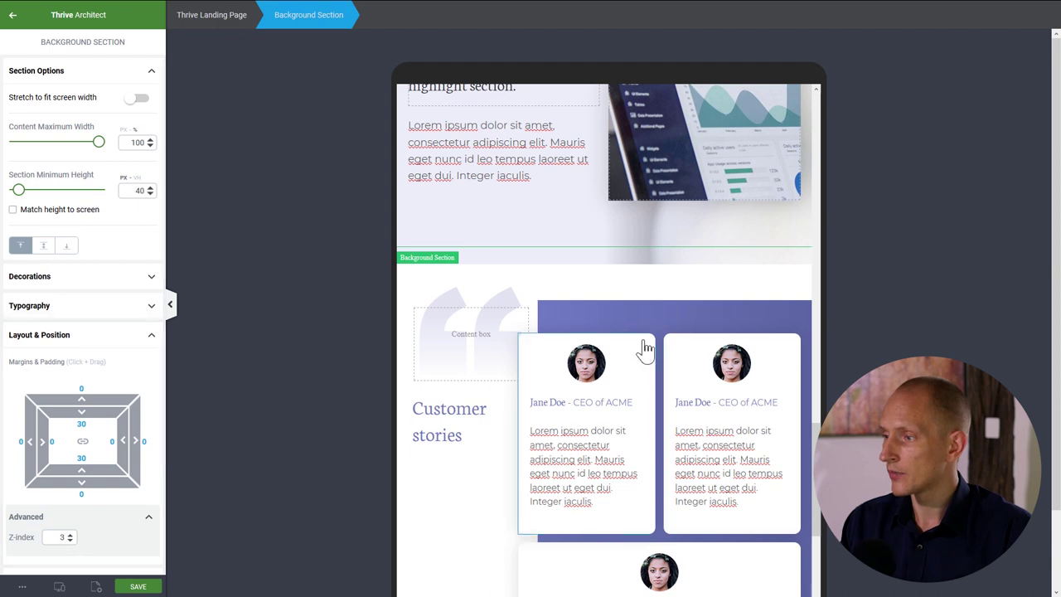
pyautogui.scroll(-2, 644, 348)
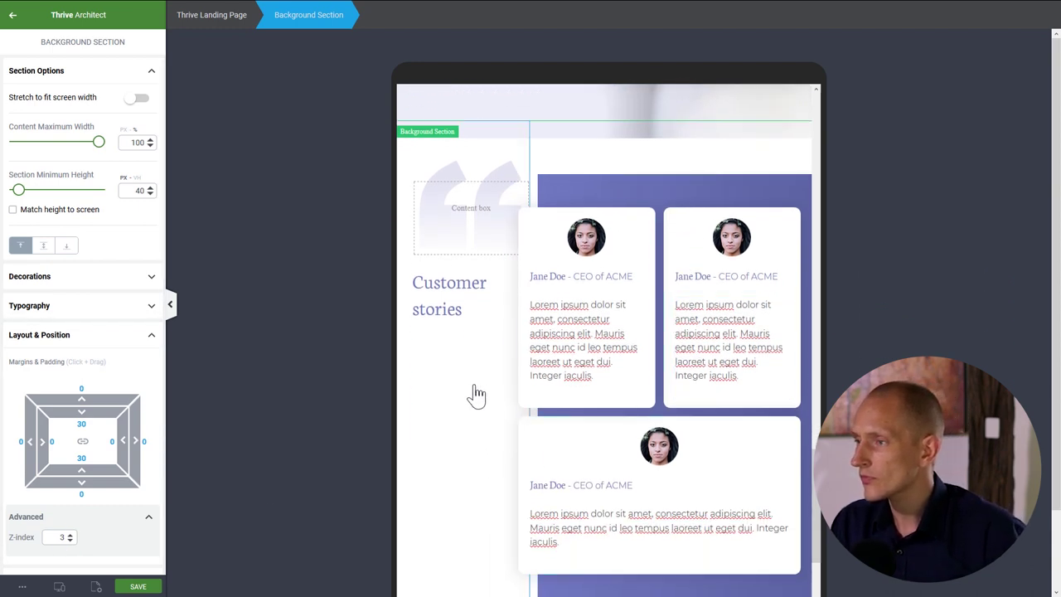
pyautogui.scroll(-2, 475, 395)
pyautogui.scroll(2, 475, 396)
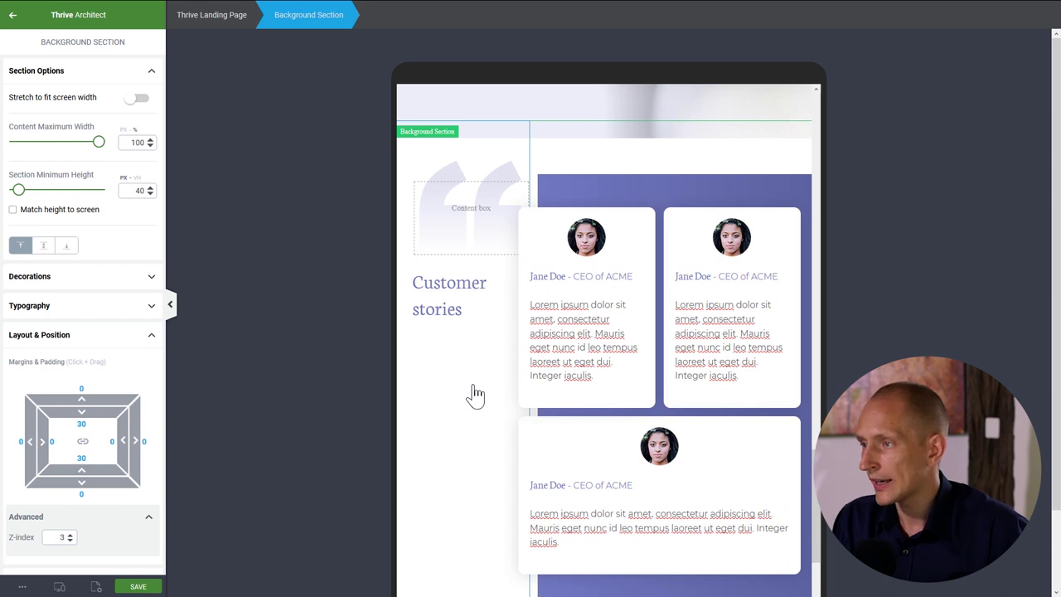
pyautogui.scroll(2, 473, 389)
pyautogui.scroll(-2, 472, 384)
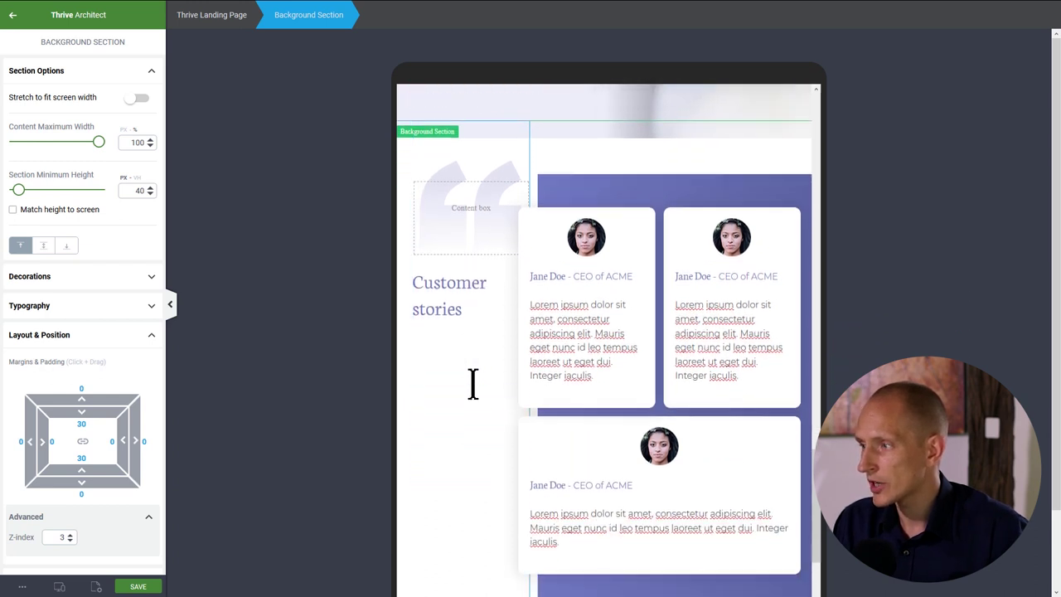
# - Switch to the mobile view and examine the quotation mark, heading and testimonial cards of the customer stories section
pyautogui.moveTo(59, 586)
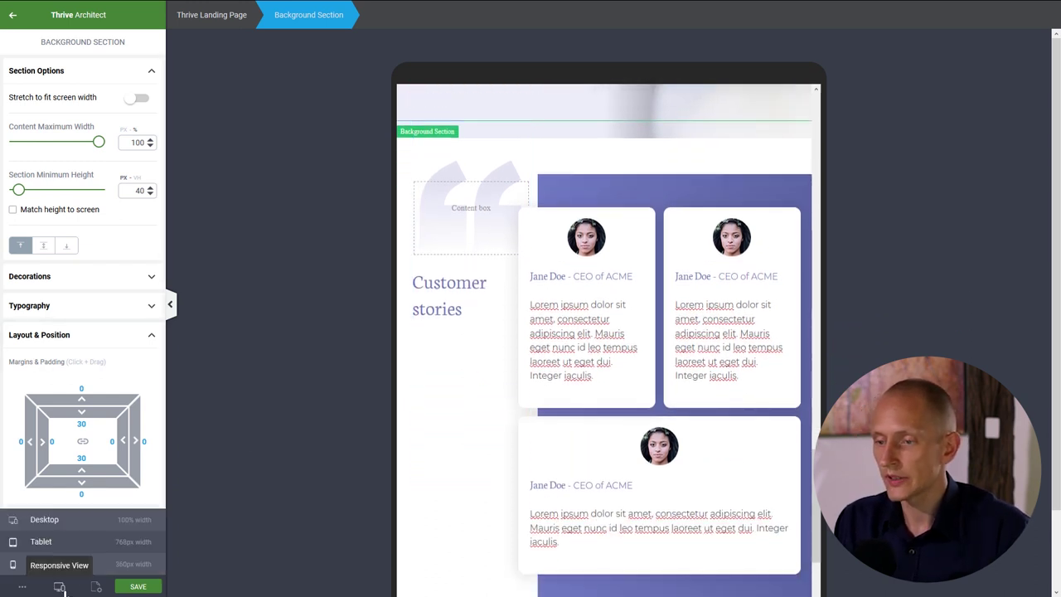
pyautogui.click(41, 564)
pyautogui.scroll(-3, 572, 237)
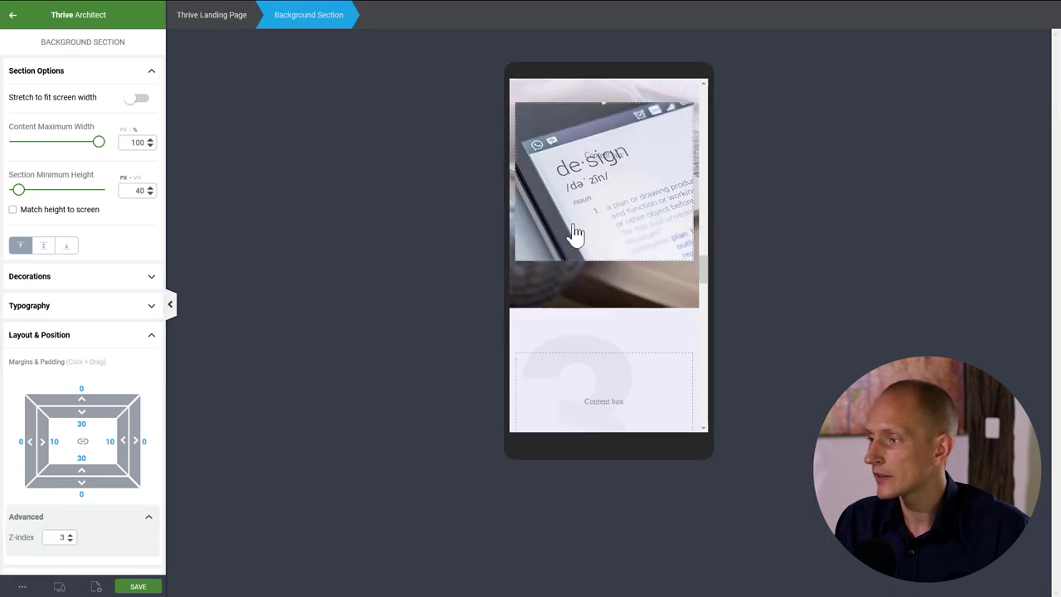
pyautogui.scroll(-5, 572, 222)
pyautogui.scroll(2, 572, 223)
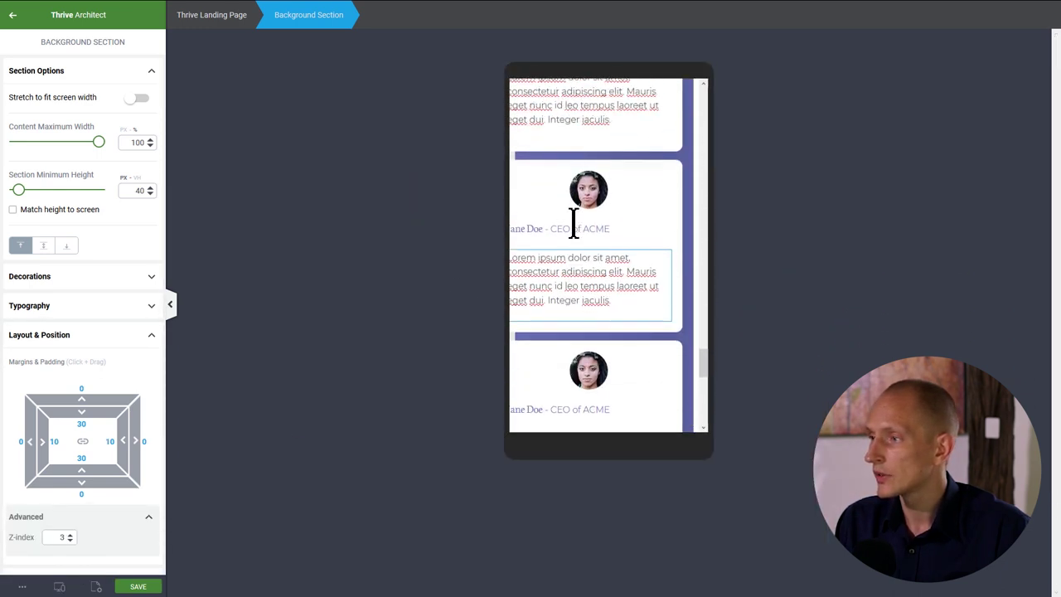
pyautogui.scroll(3, 572, 228)
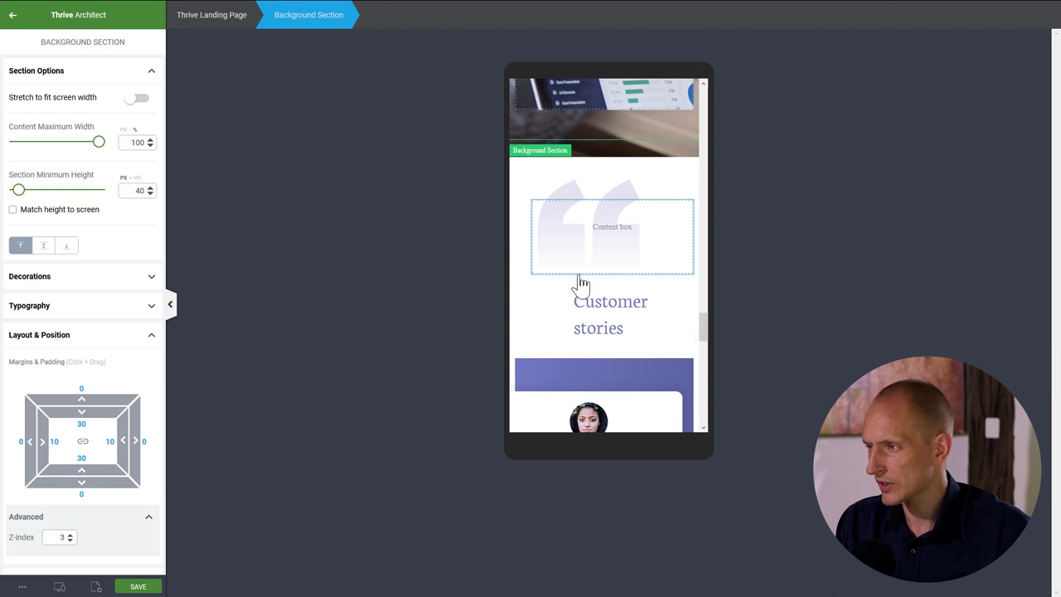
pyautogui.scroll(-3, 606, 280)
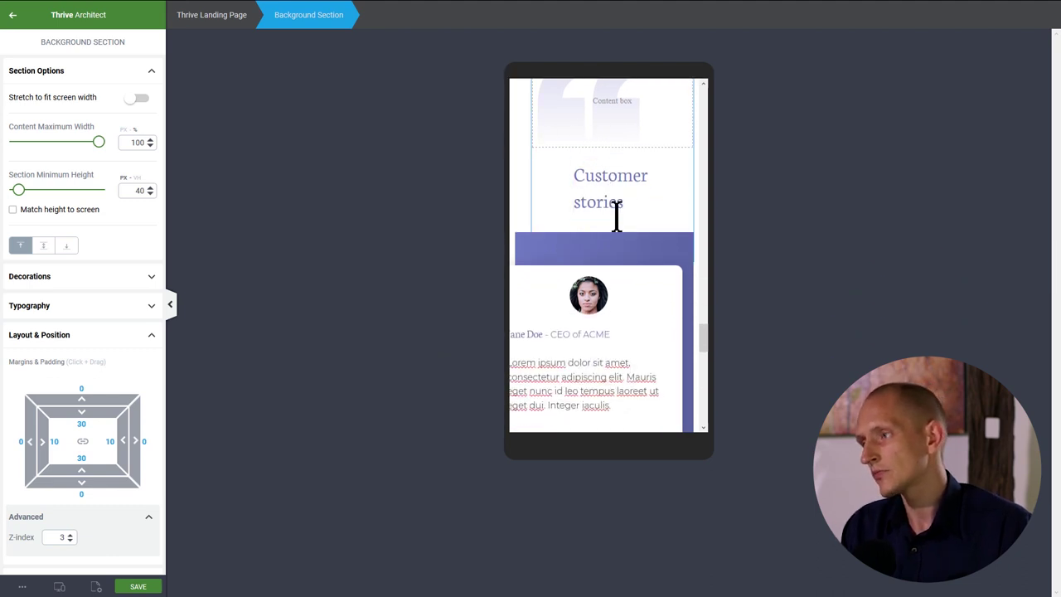
# - Set the customer stories background section's left and right padding to 0 px for mobile
pyautogui.click(576, 254)
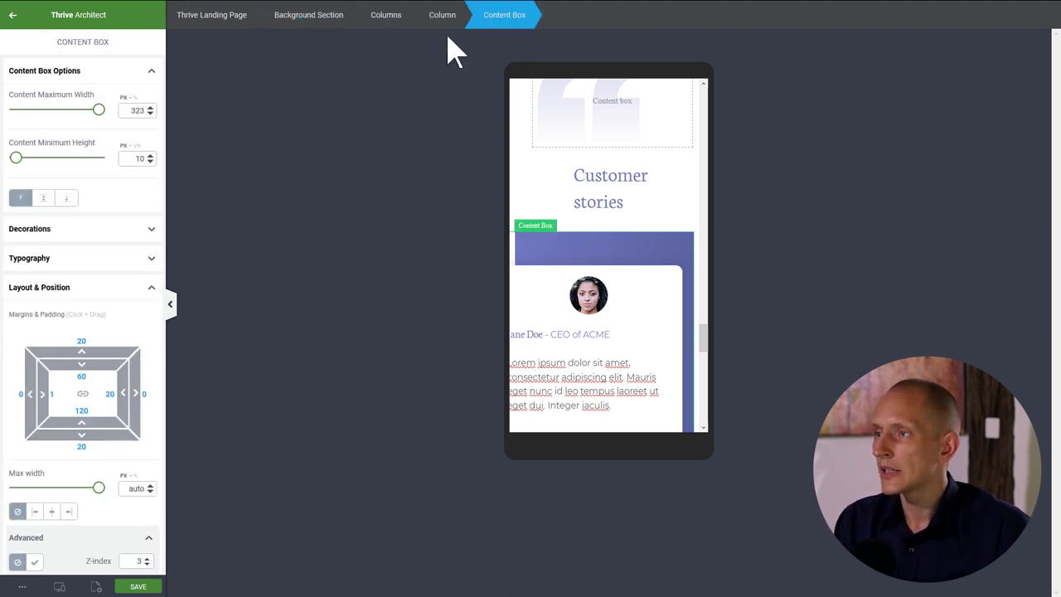
pyautogui.click(298, 23)
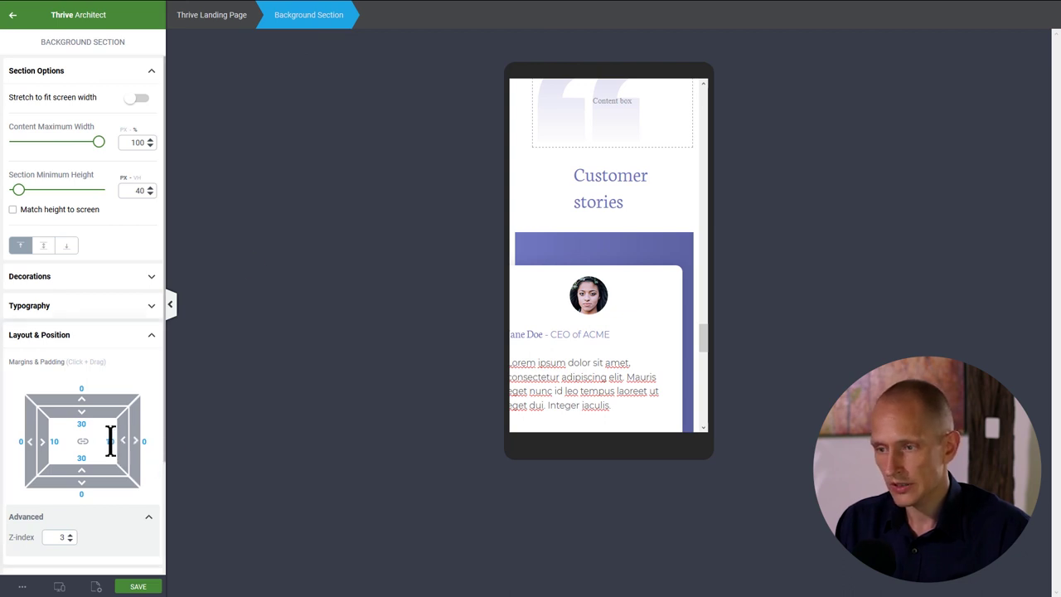
pyautogui.write('0')
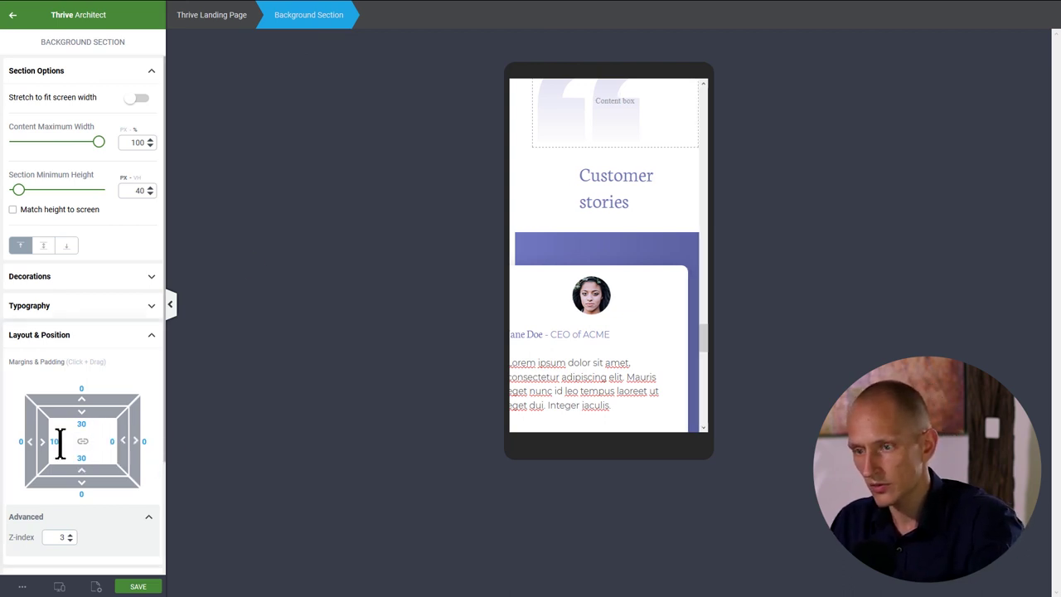
pyautogui.write('0')
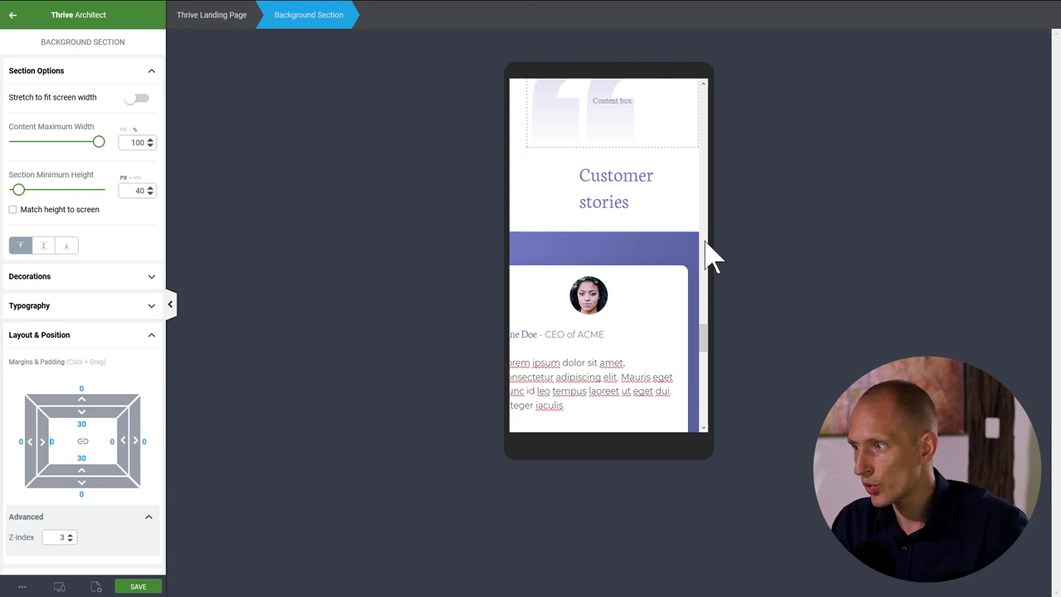
# - Set the left margin of the columns element holding the testimonial cards to 0 px for mobile
pyautogui.scroll(-2, 630, 246)
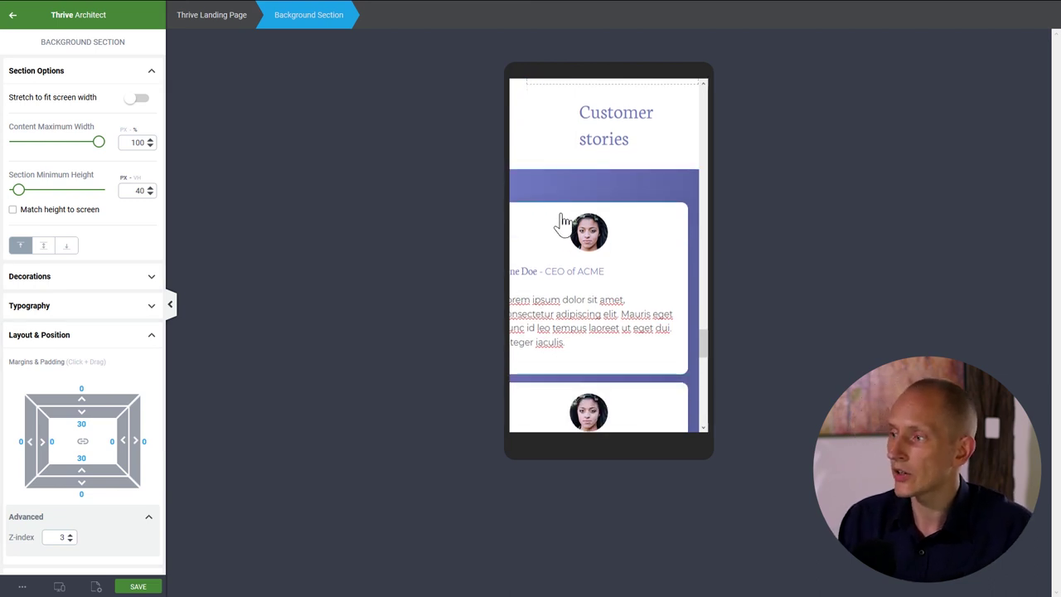
pyautogui.click(561, 227)
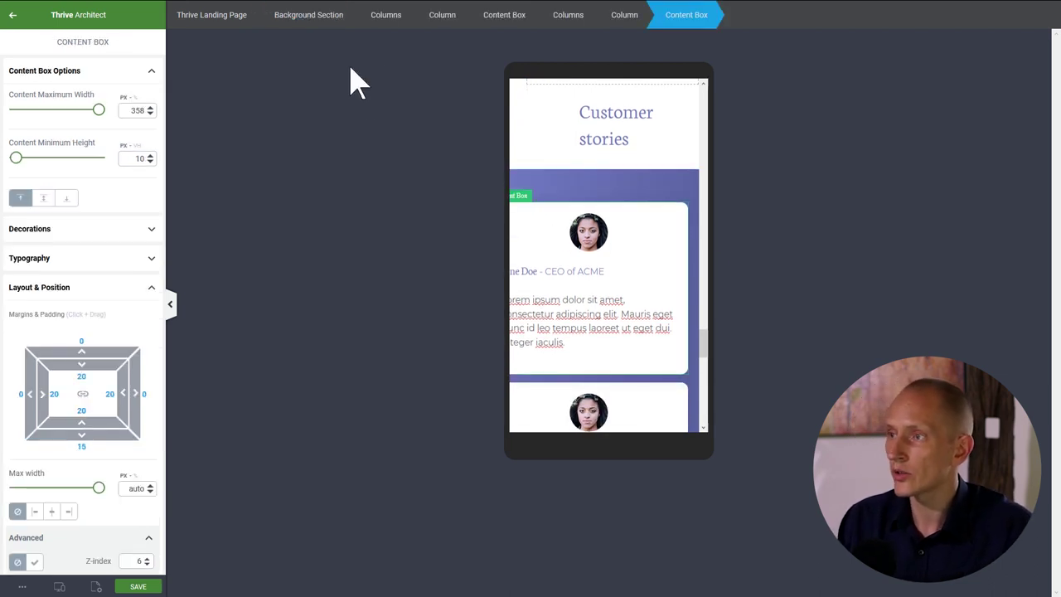
pyautogui.click(572, 16)
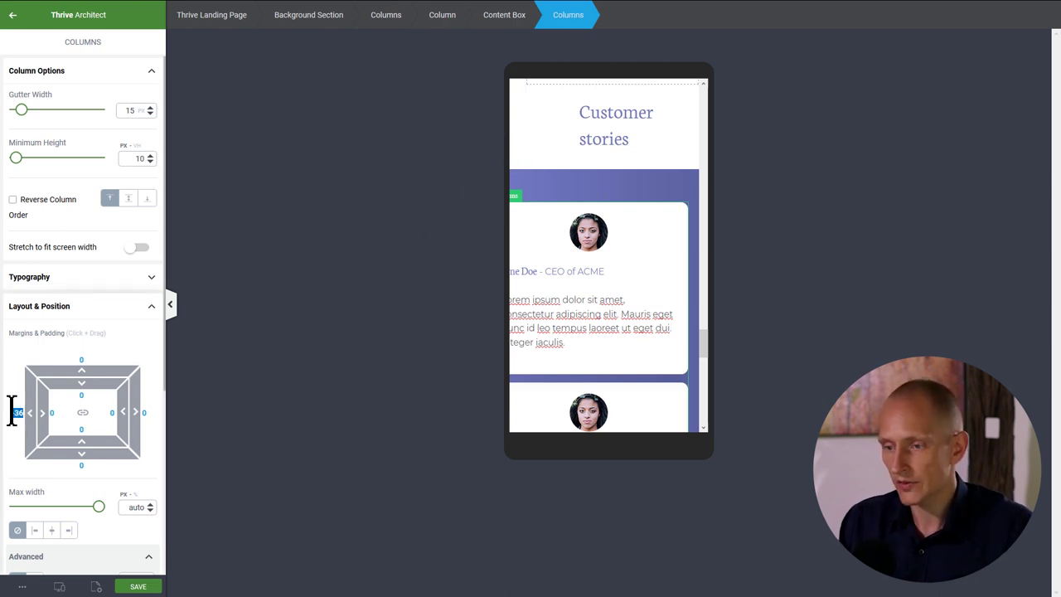
pyautogui.write('0')
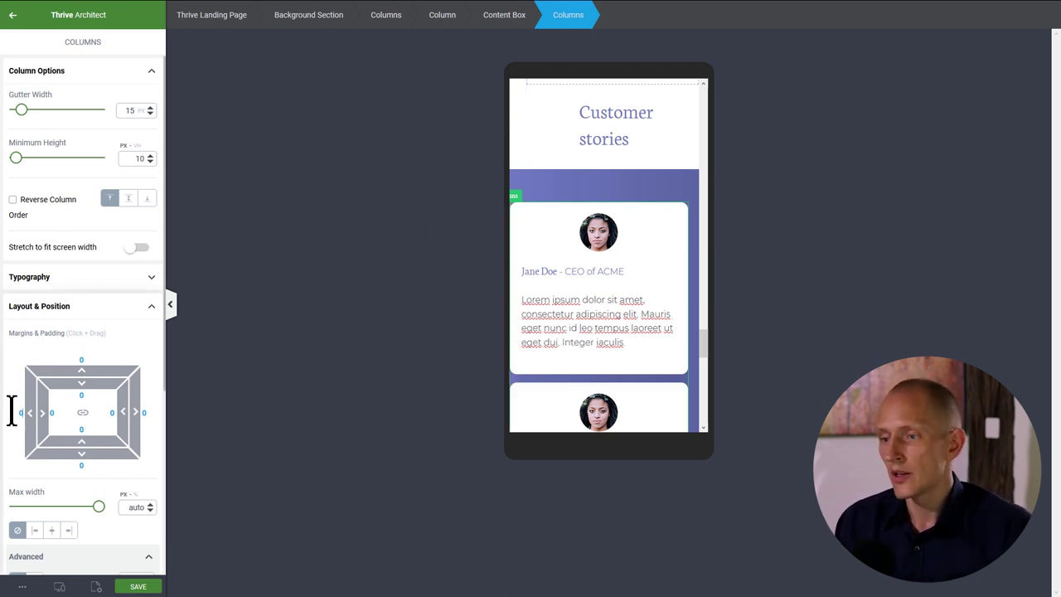
# - Set the purple content box's mobile padding to 20 px on the left, 40 px at the top and 50 px at the bottom
pyautogui.click(675, 194)
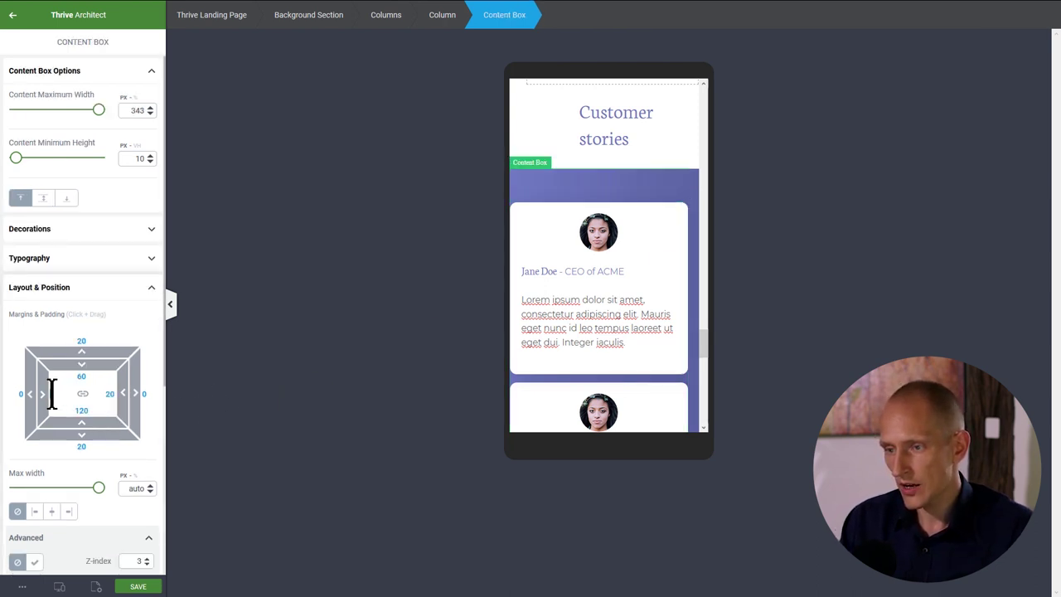
pyautogui.write('20')
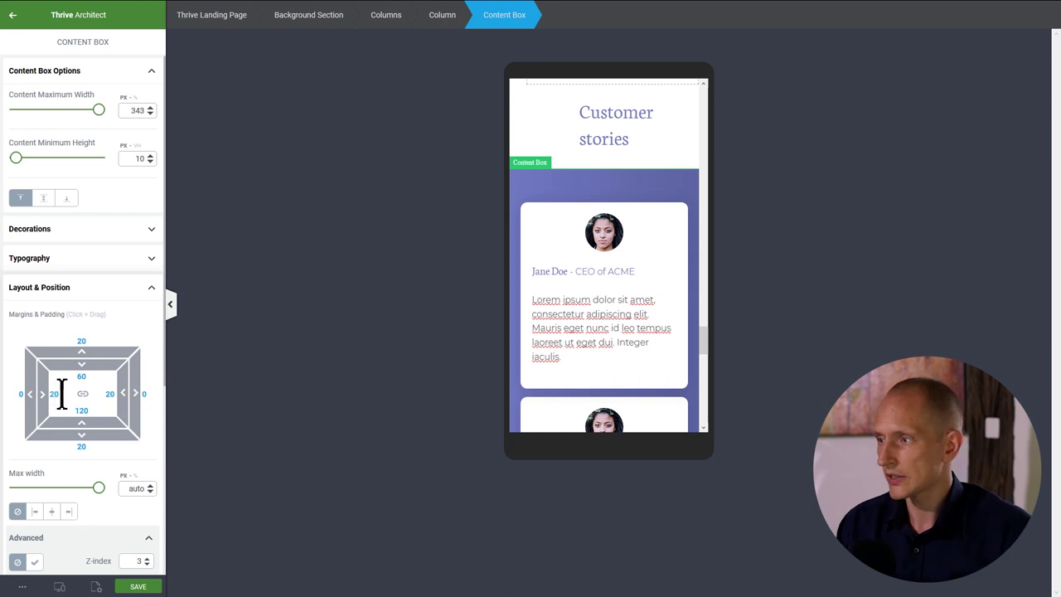
pyautogui.scroll(-5, 634, 254)
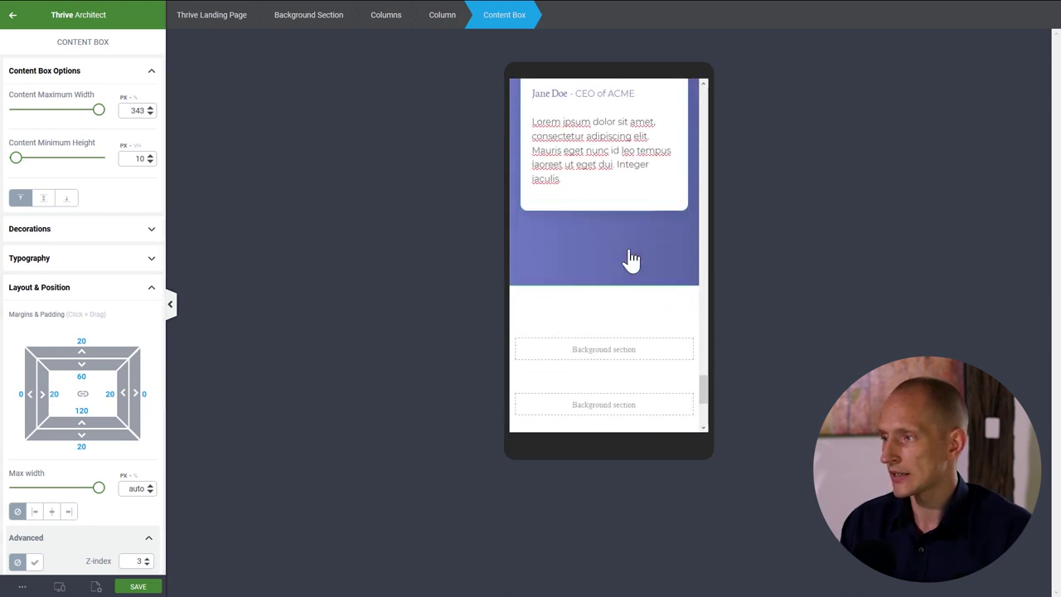
pyautogui.scroll(6, 630, 257)
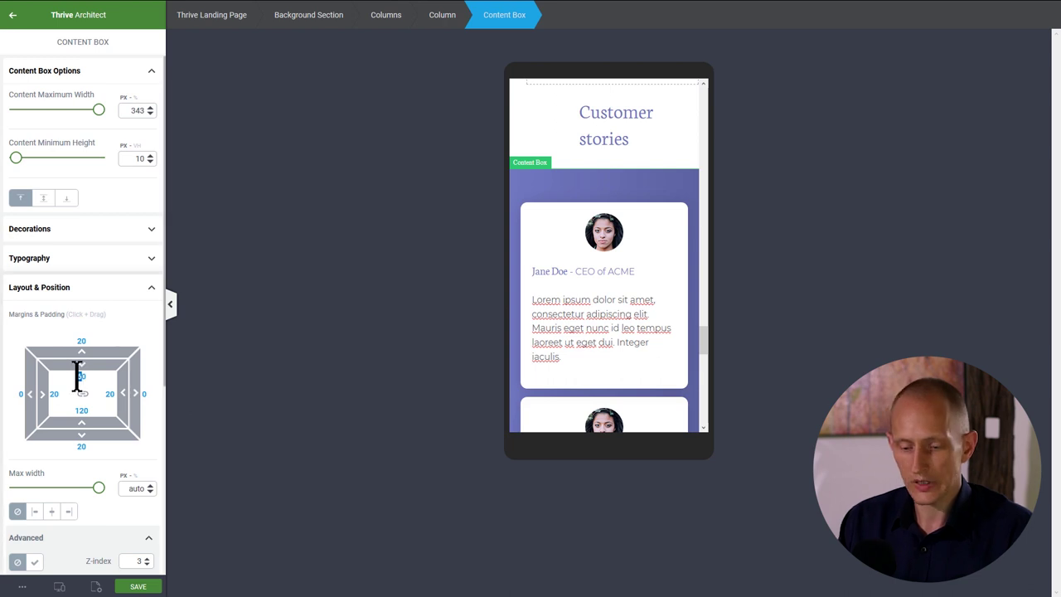
pyautogui.moveTo(77, 375); pyautogui.dragTo(78, 367)
pyautogui.scroll(-3, 564, 305)
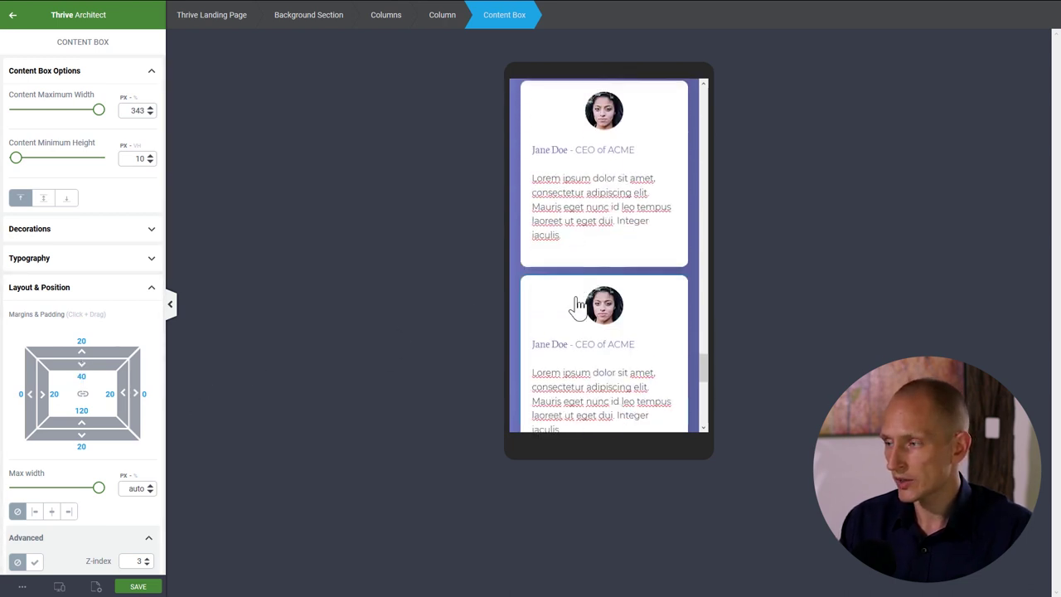
pyautogui.scroll(-4, 577, 305)
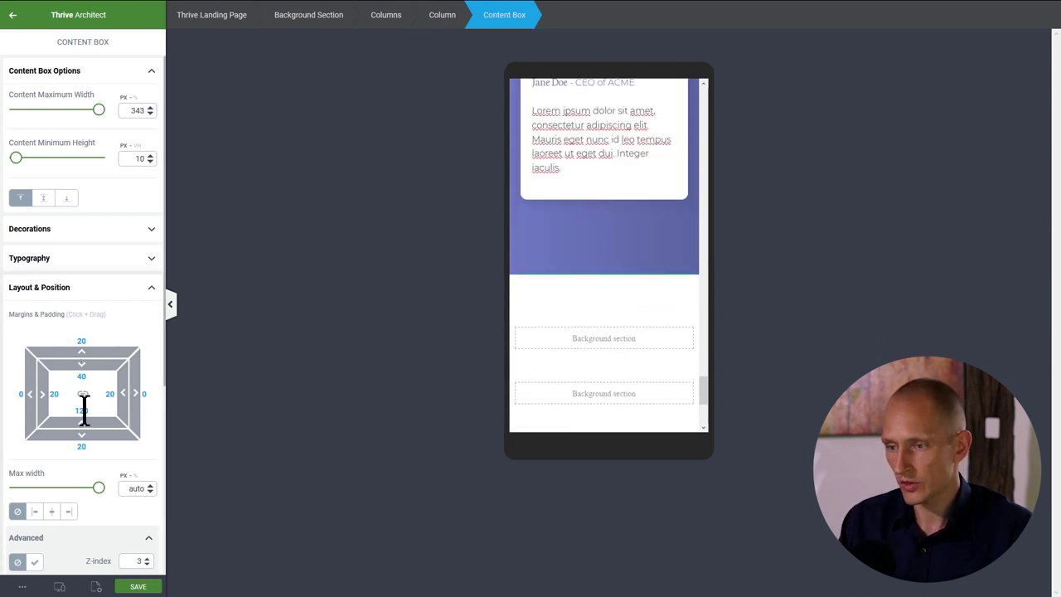
pyautogui.write('50')
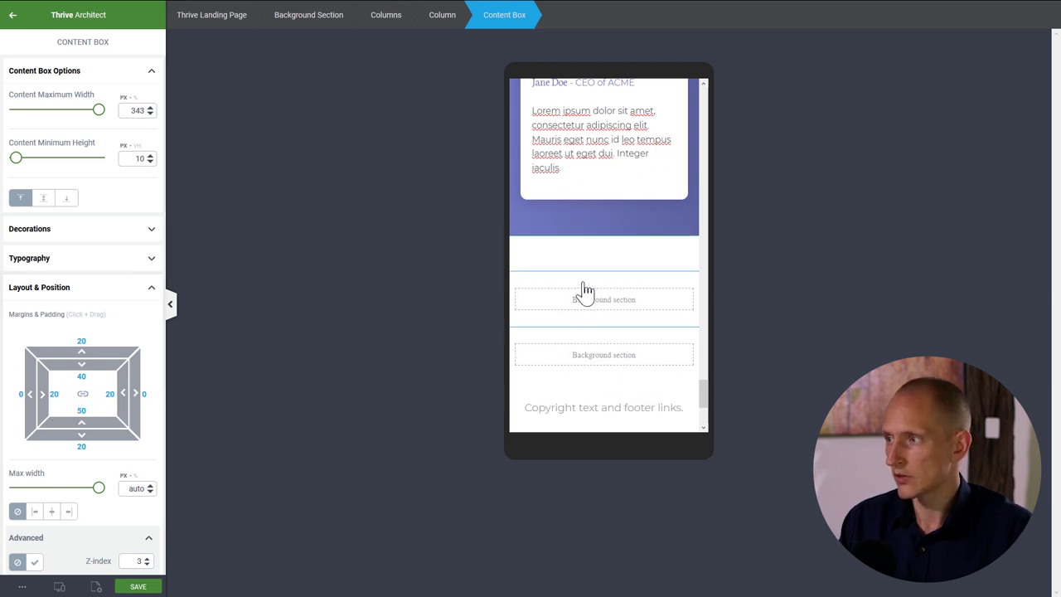
# - Review the customer stories section on mobile, then return to the desktop view and select its background section
pyautogui.scroll(8, 580, 289)
pyautogui.scroll(2, 652, 249)
pyautogui.scroll(-3, 670, 238)
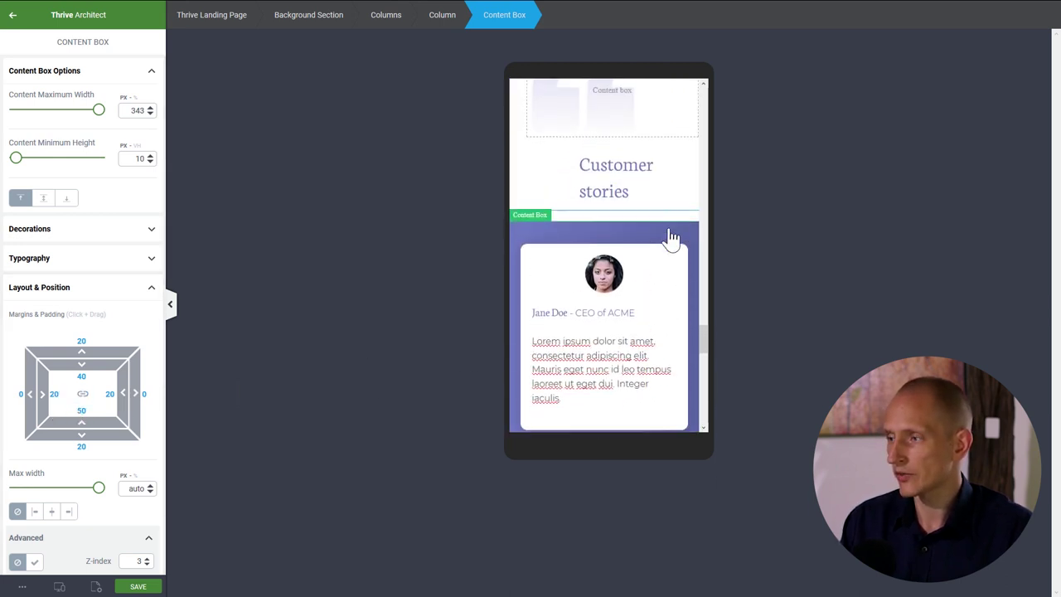
pyautogui.scroll(3, 668, 232)
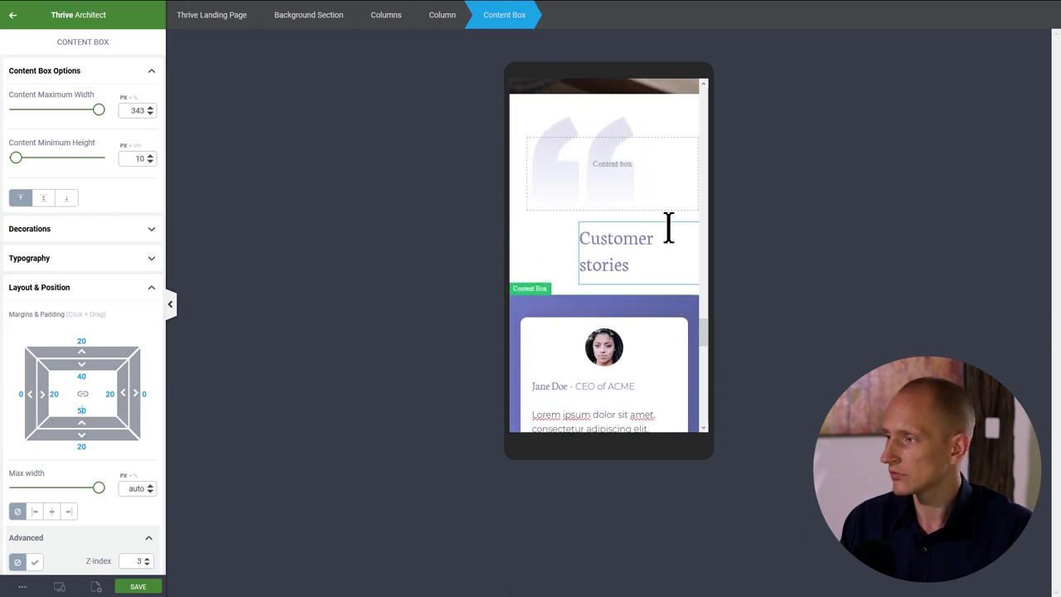
pyautogui.click(59, 586)
pyautogui.click(62, 522)
pyautogui.scroll(5, 714, 355)
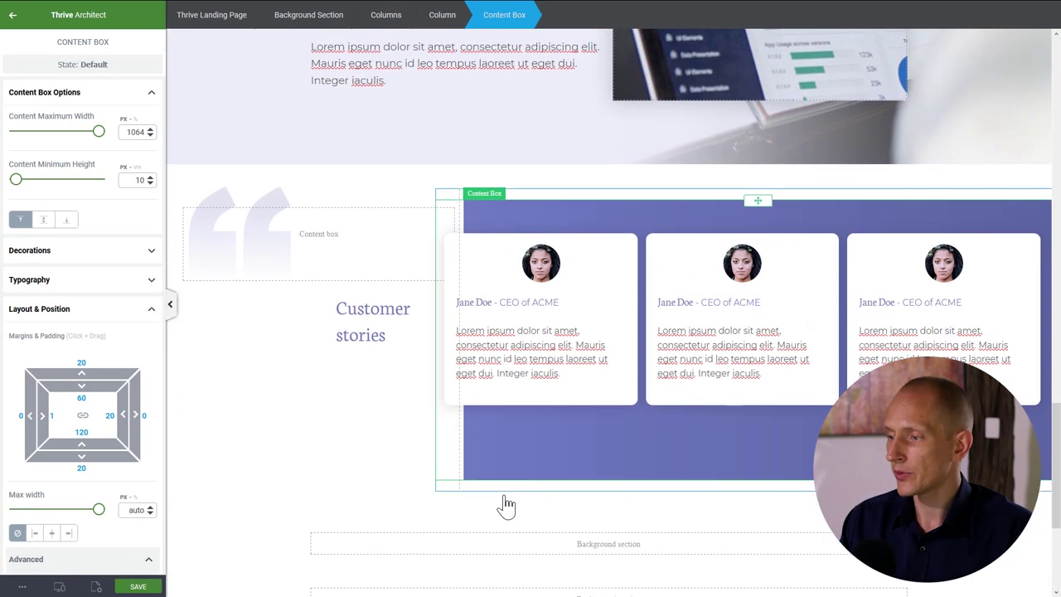
pyautogui.click(331, 384)
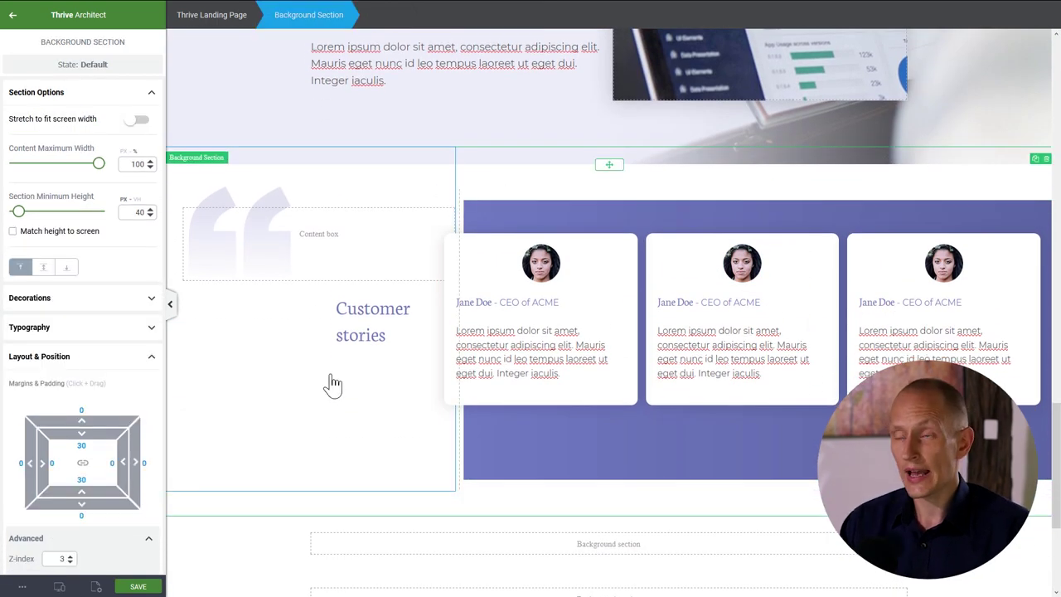
# - Set the top padding of the empty background section directly below the customer stories to 90 px
pyautogui.scroll(-3, 331, 384)
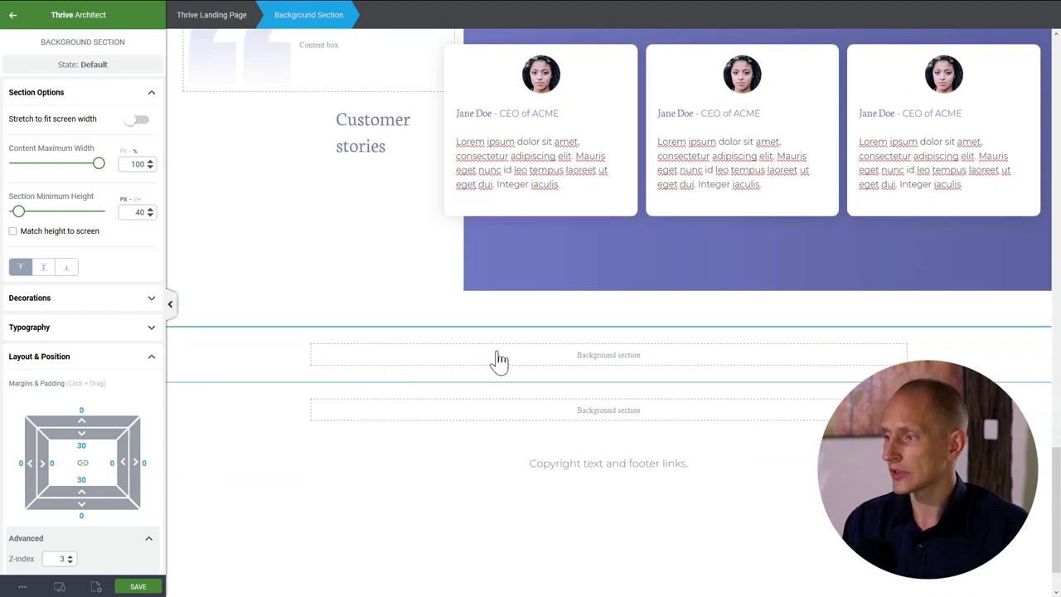
pyautogui.click(454, 352)
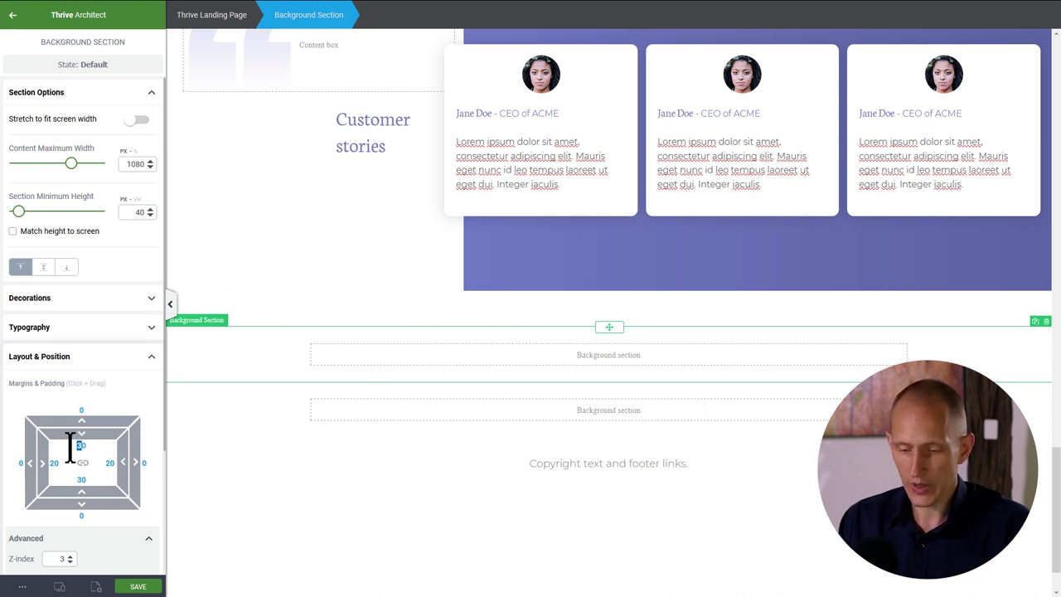
pyautogui.write('90')
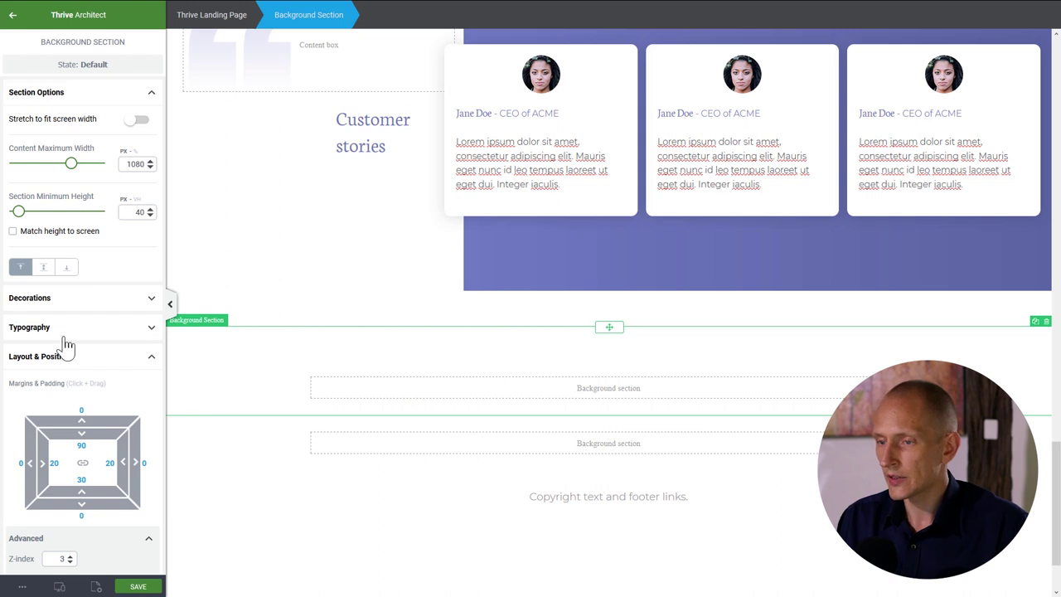
# - Add the 3-section laptop photo from the media library as a stretched image layer on the empty section's background
pyautogui.scroll(-4, 66, 338)
pyautogui.click(73, 439)
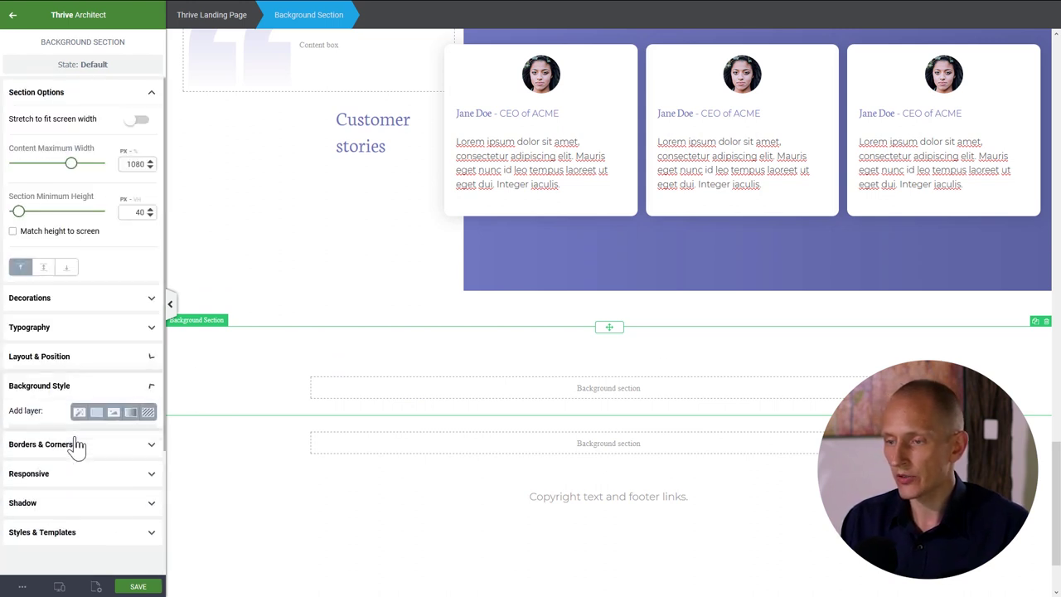
pyautogui.click(113, 412)
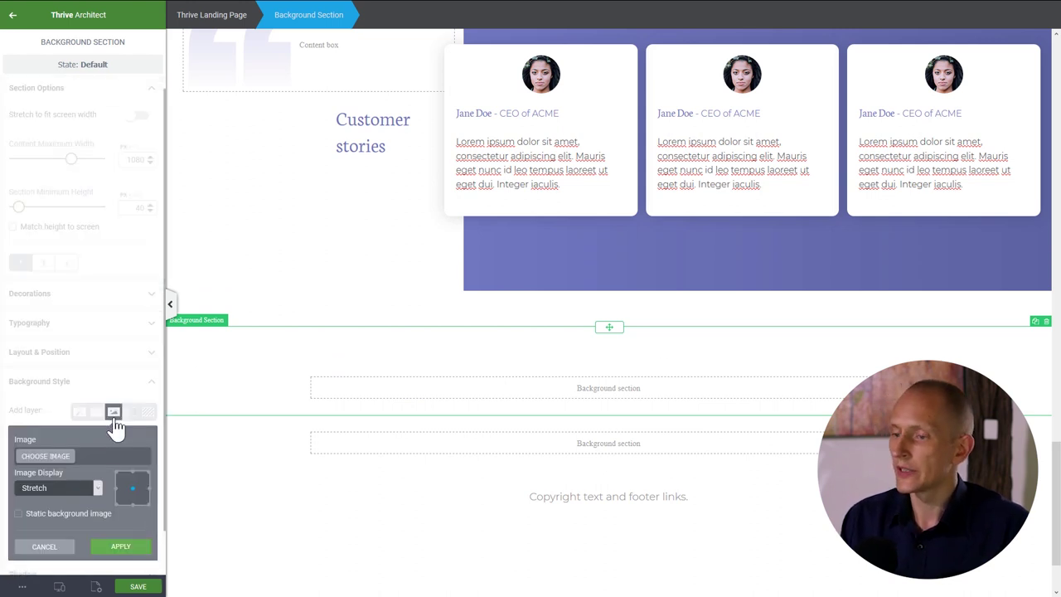
pyautogui.click(47, 458)
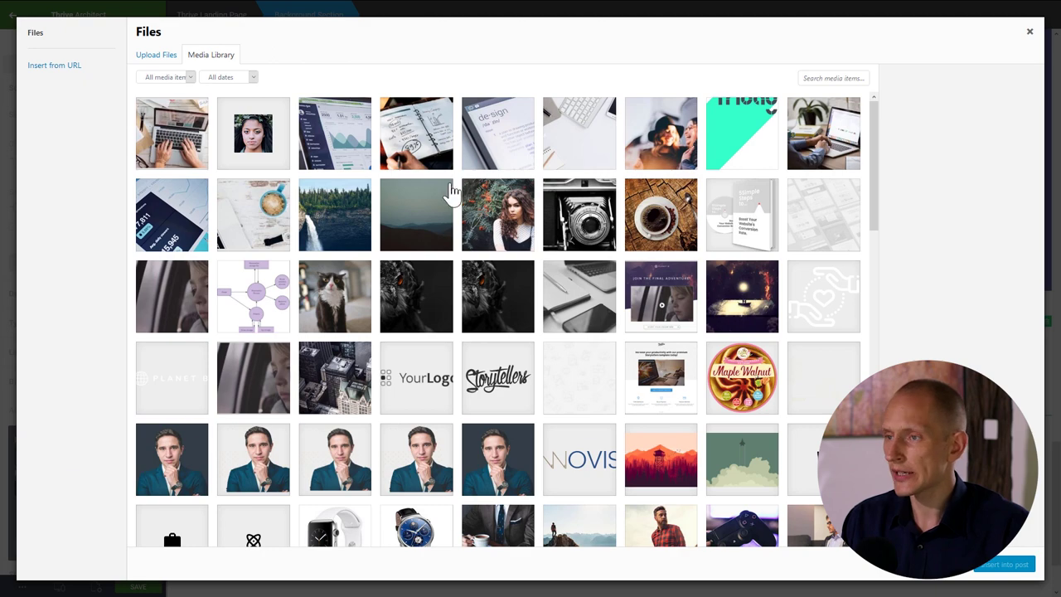
pyautogui.click(184, 158)
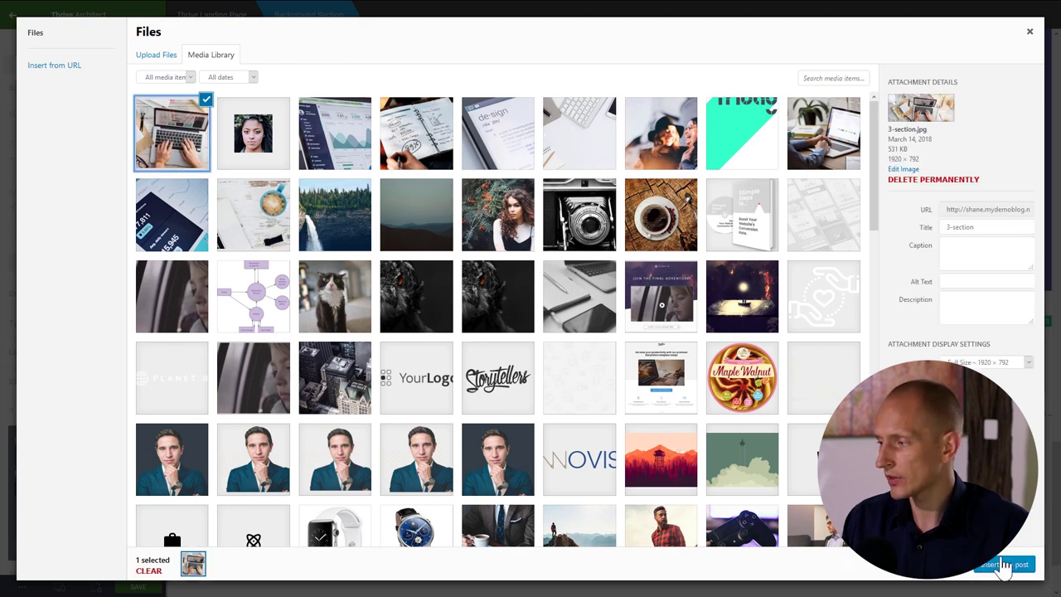
pyautogui.click(1006, 564)
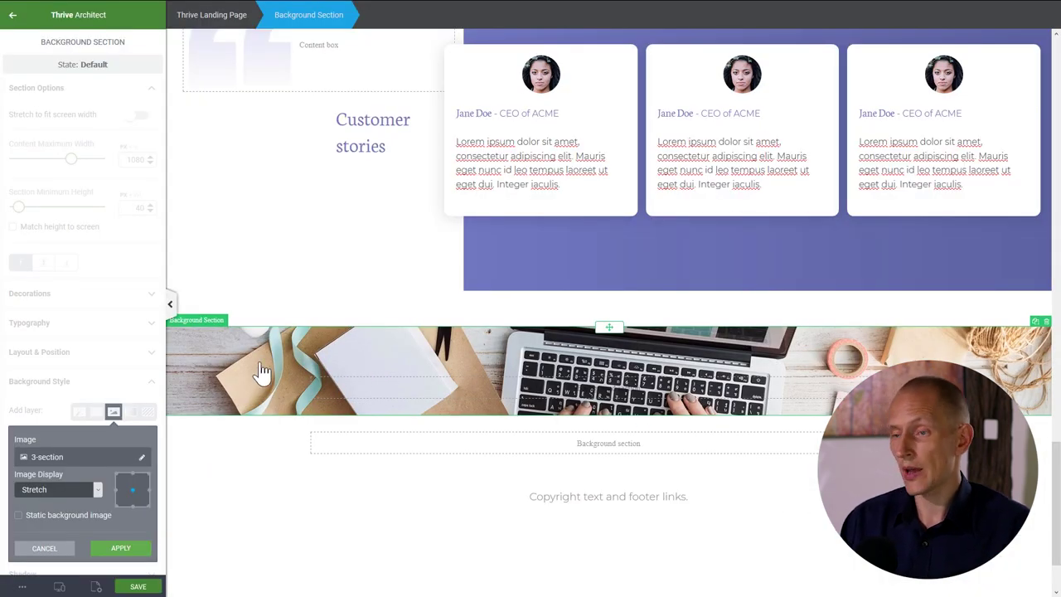
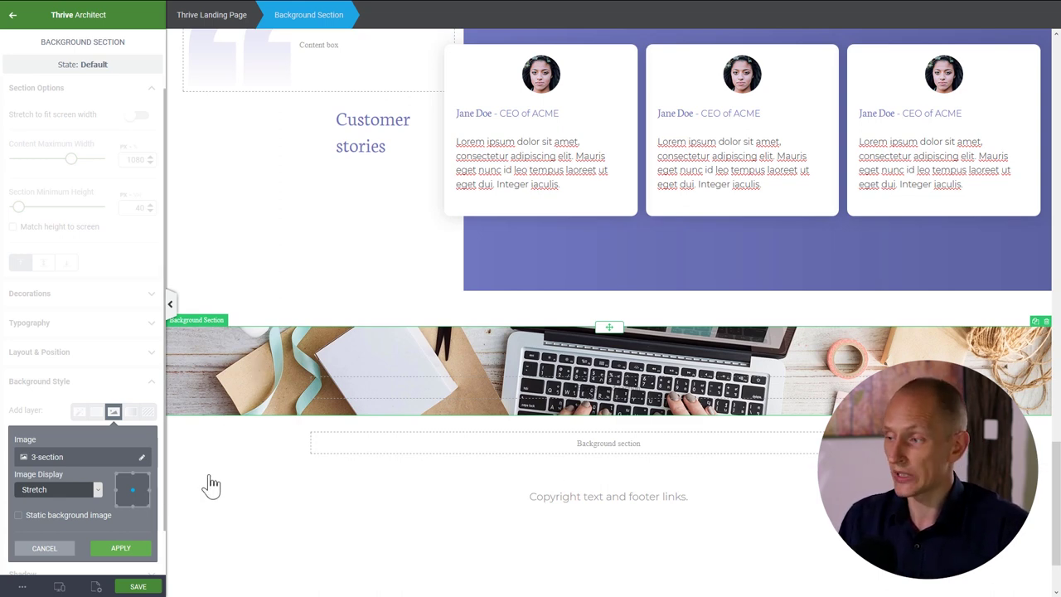
pyautogui.click(116, 549)
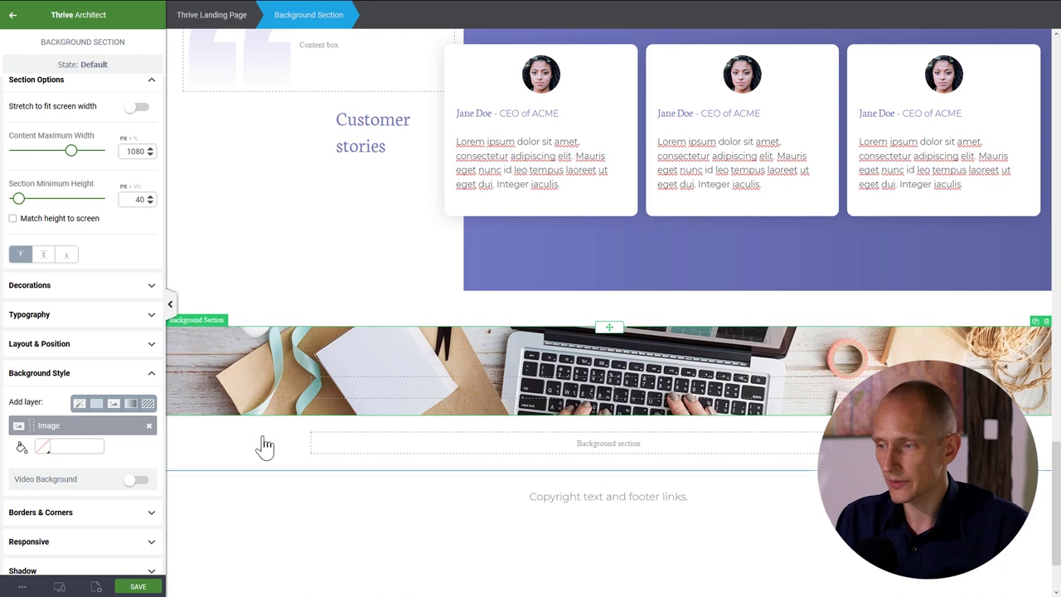
# - Overlay the section's image with a semi-transparent linear gradient using #ededf7 for both stops, with the start stop at 79% opacity
pyautogui.scroll(-1, 332, 360)
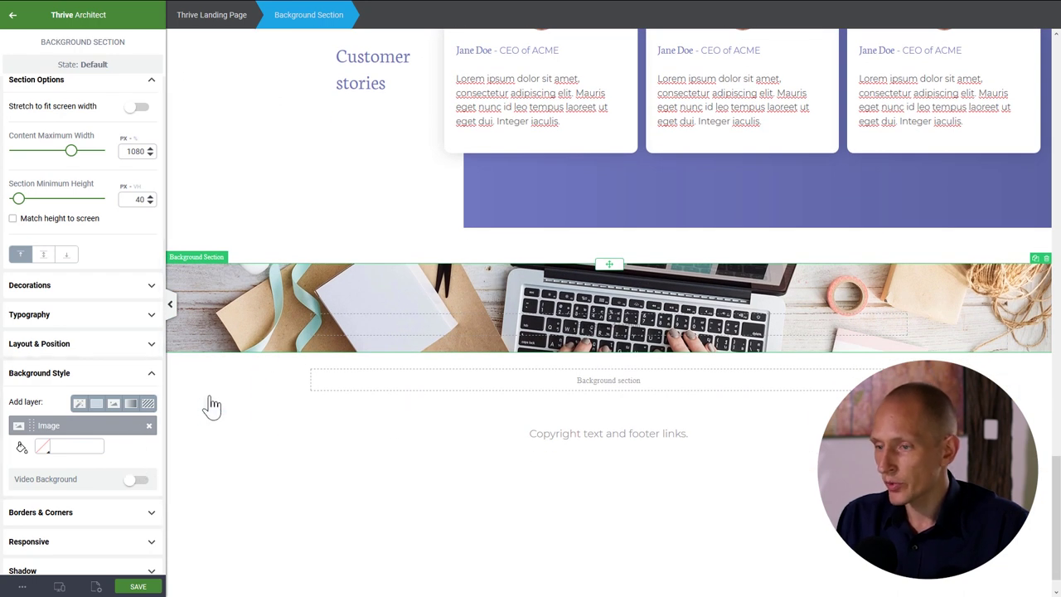
pyautogui.click(131, 403)
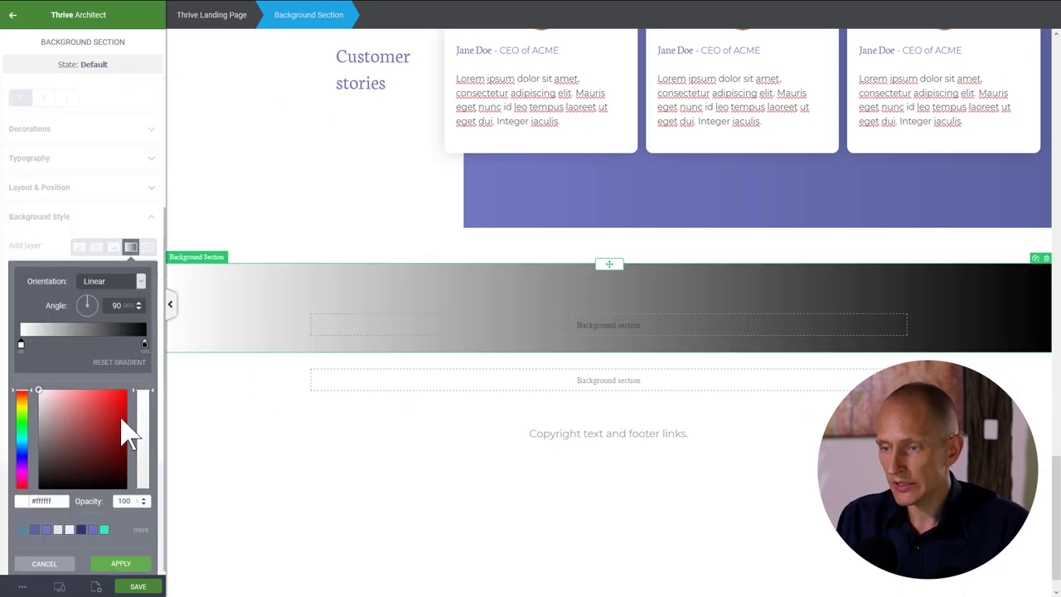
pyautogui.click(70, 527)
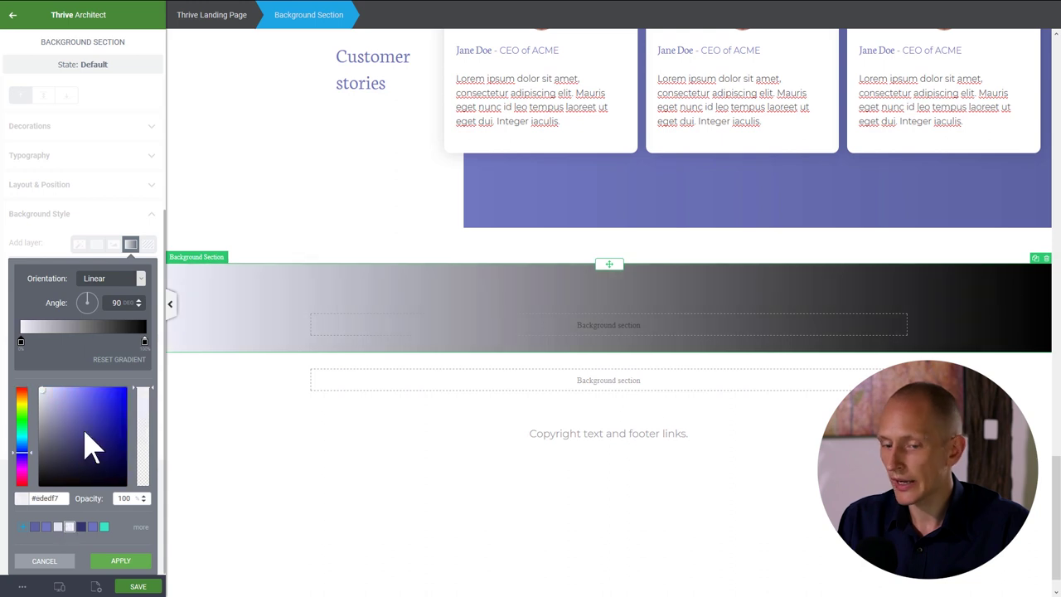
pyautogui.click(145, 341)
pyautogui.click(70, 527)
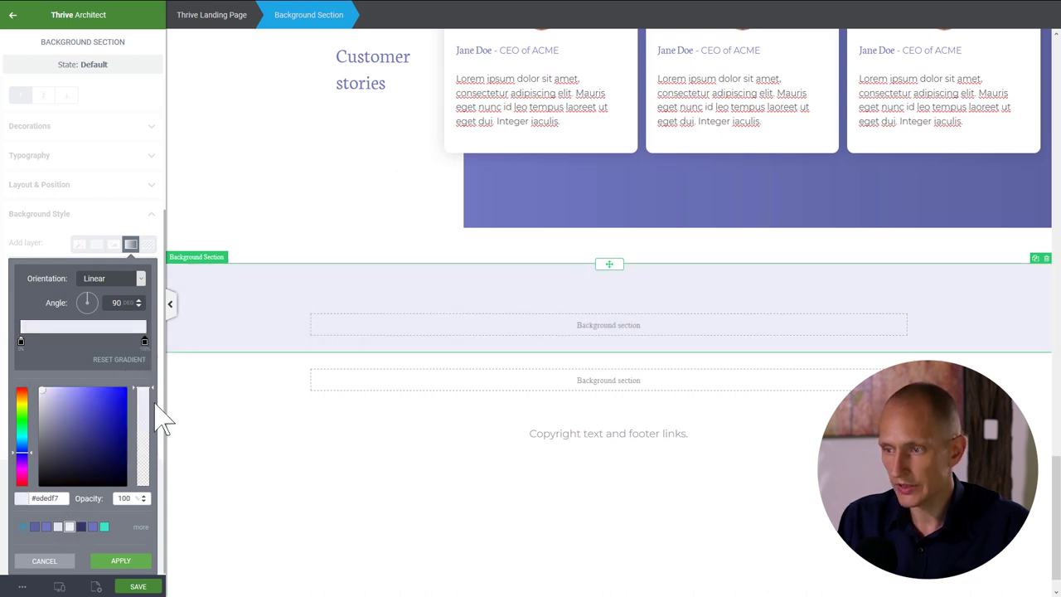
pyautogui.moveTo(148, 421); pyautogui.dragTo(147, 457)
pyautogui.click(20, 341)
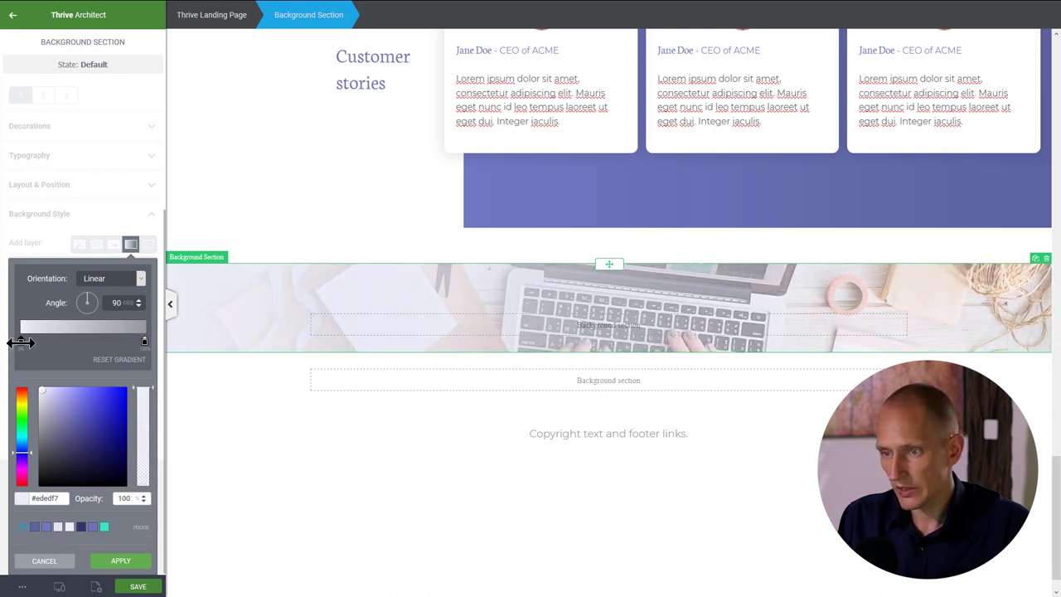
pyautogui.click(143, 412)
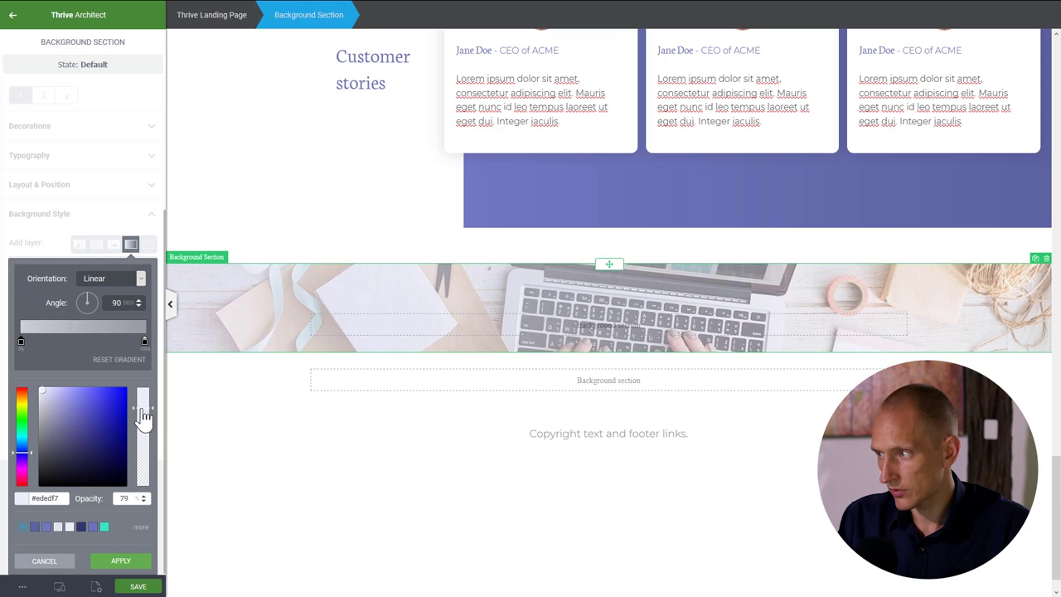
pyautogui.click(120, 561)
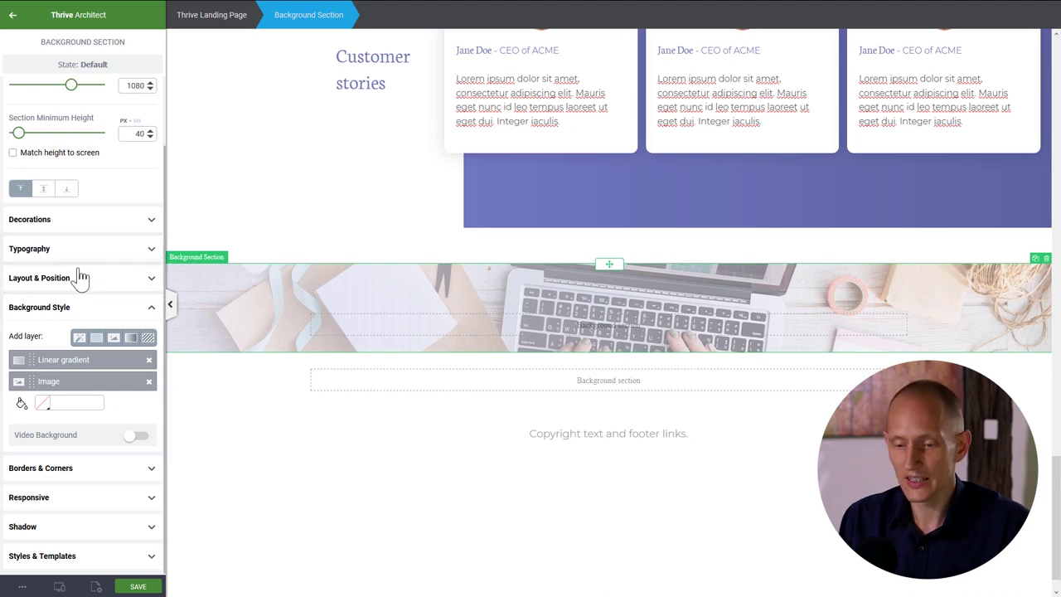
# - Insert a content box inside the background section with the laptop photo
pyautogui.scroll(1, 91, 275)
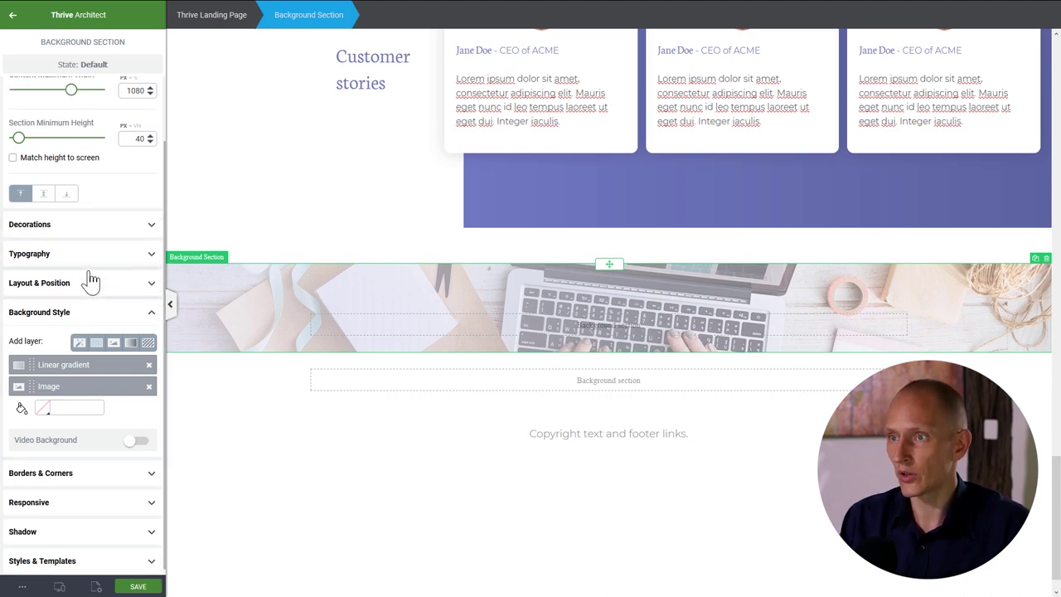
pyautogui.scroll(-1, 91, 282)
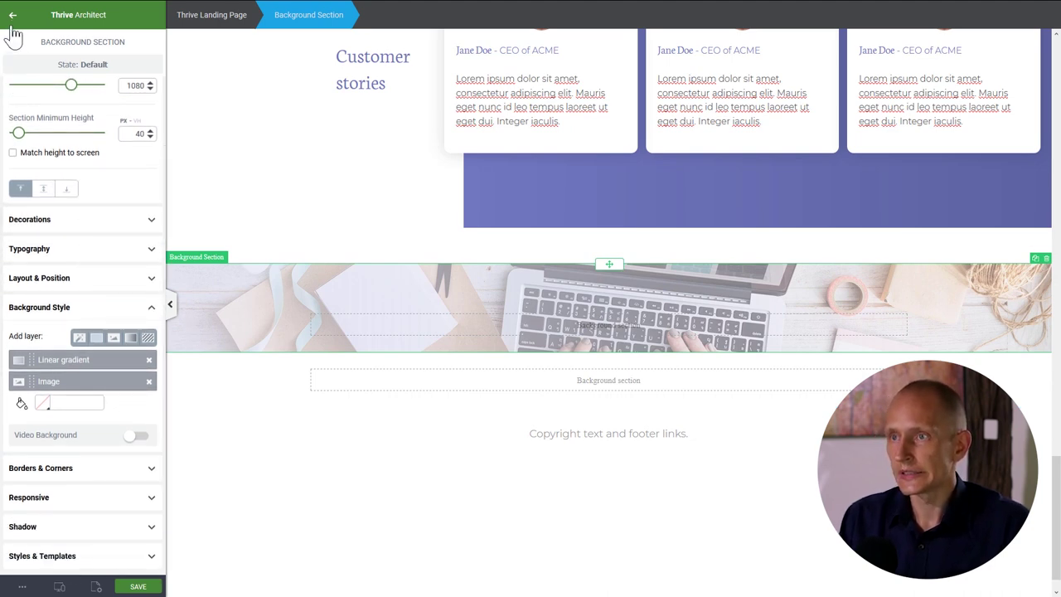
pyautogui.click(12, 25)
pyautogui.moveTo(44, 278); pyautogui.dragTo(484, 331)
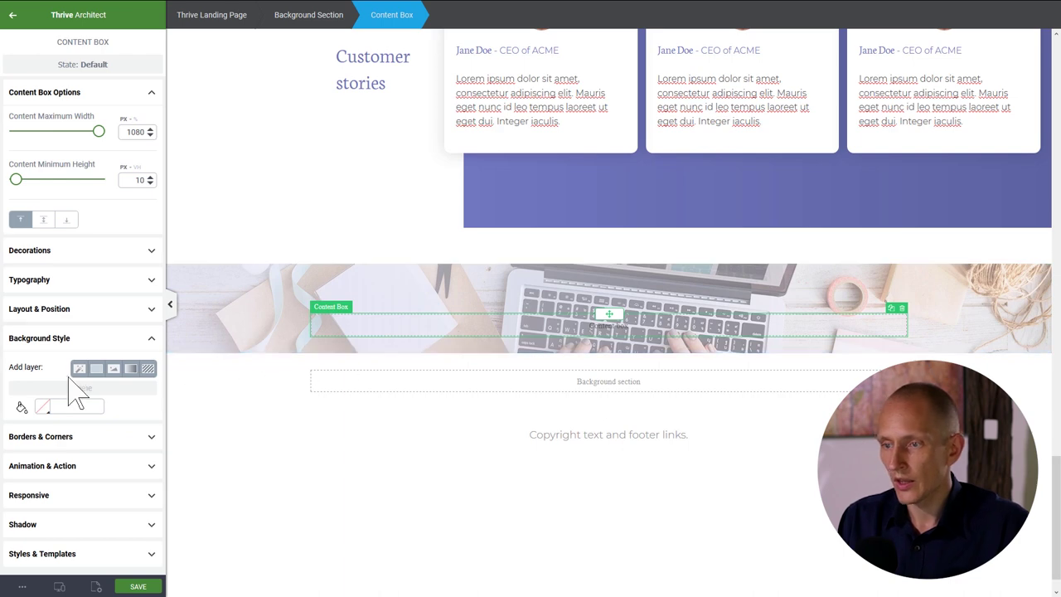
# - Set the new content box's padding to 40 px on all sides
pyautogui.click(60, 311)
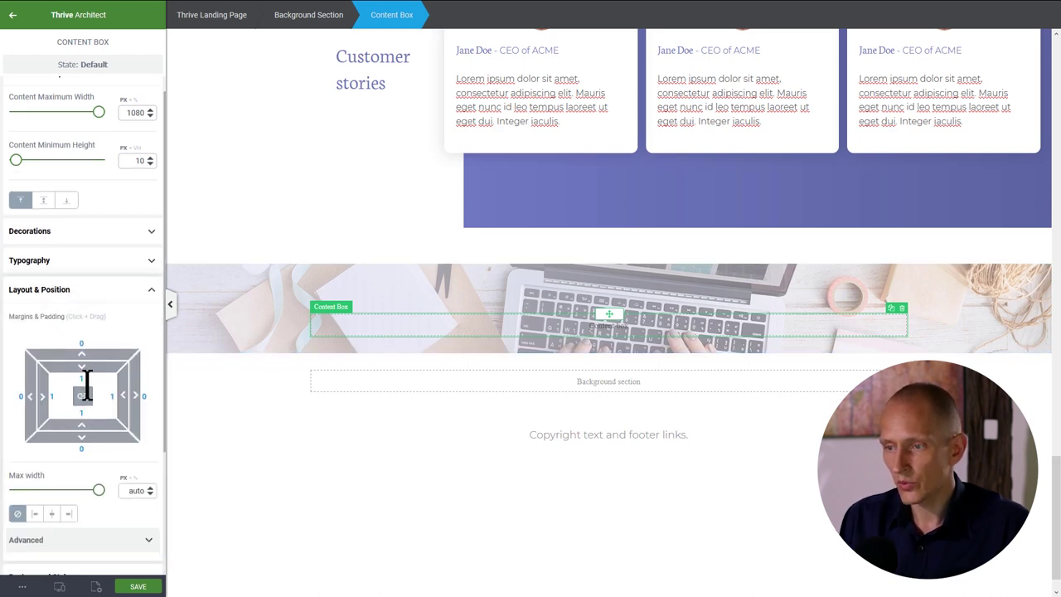
pyautogui.click(81, 378)
pyautogui.write('40')
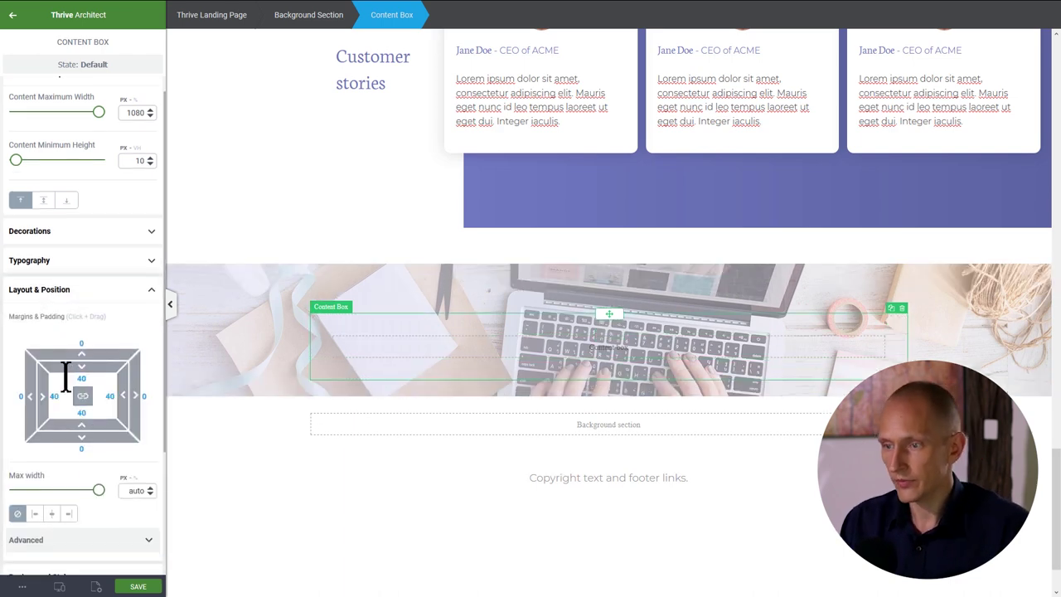
pyautogui.click(83, 295)
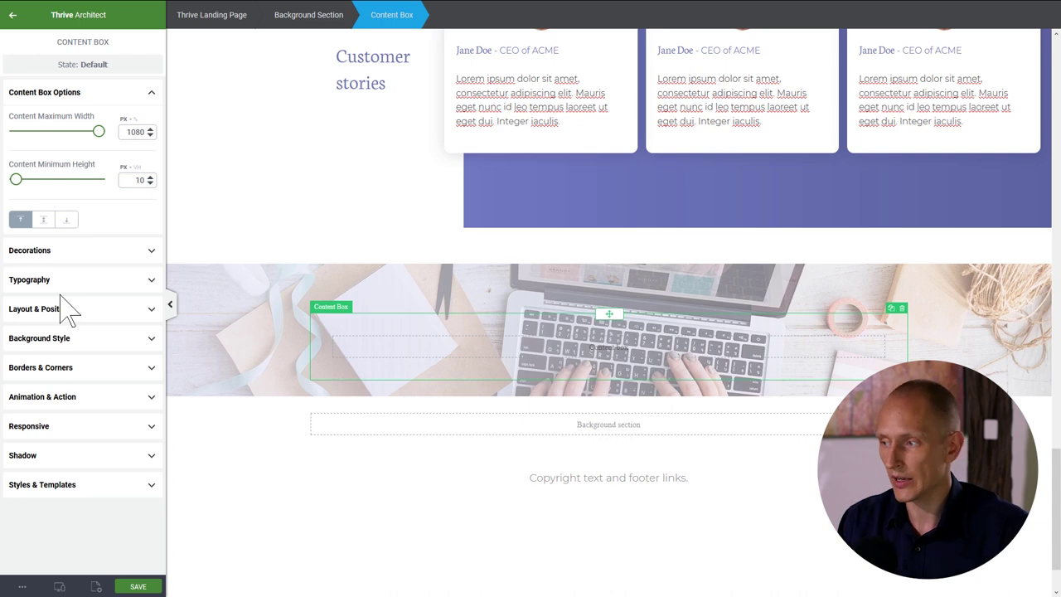
# - Give the content box a linear gradient background from #7177bf to #5d63a2, angled at about 124 degrees
pyautogui.click(55, 338)
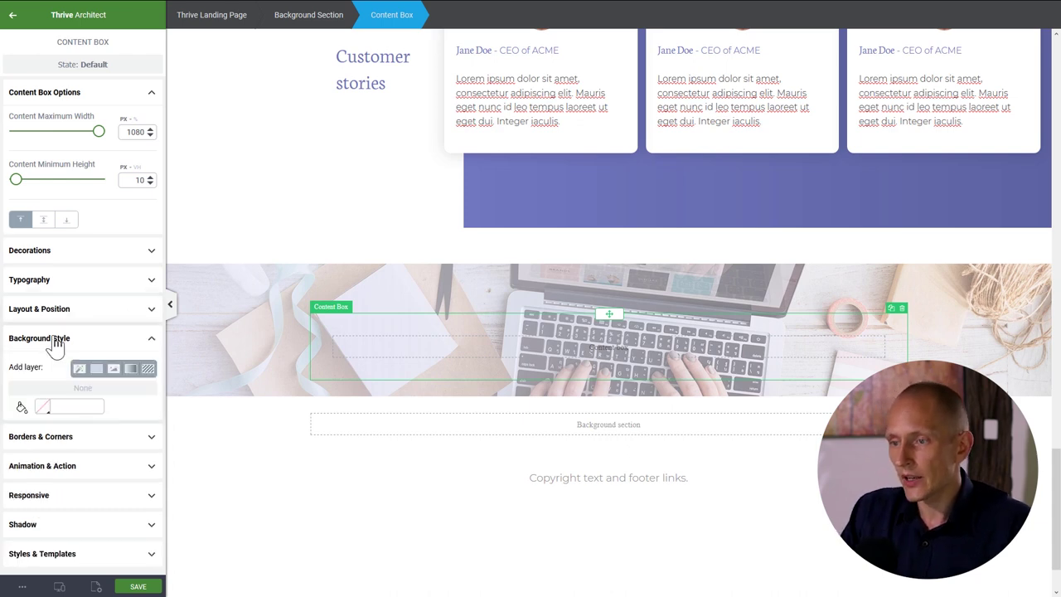
pyautogui.click(132, 370)
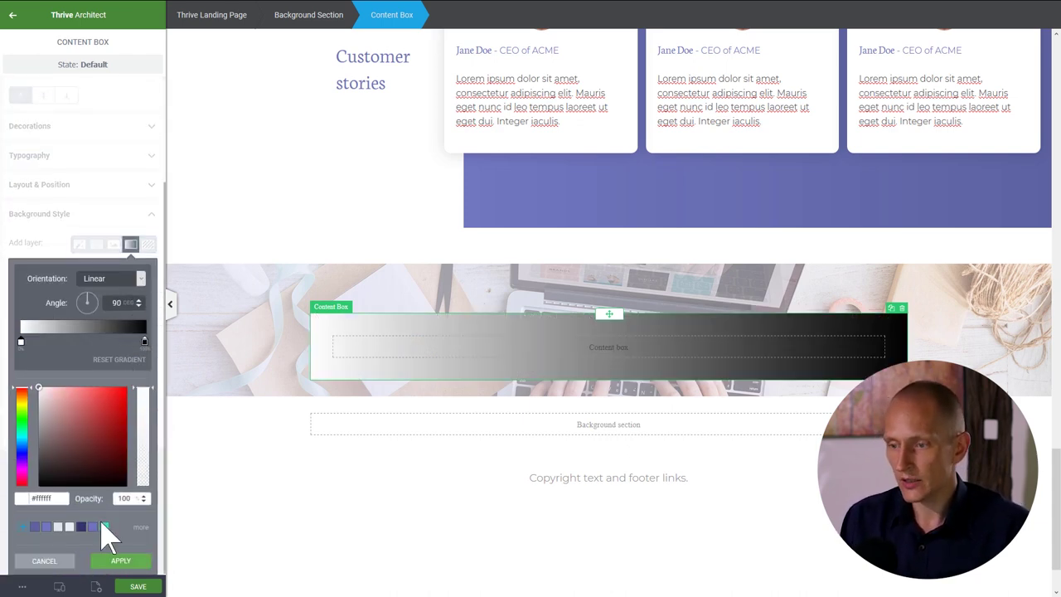
pyautogui.click(46, 527)
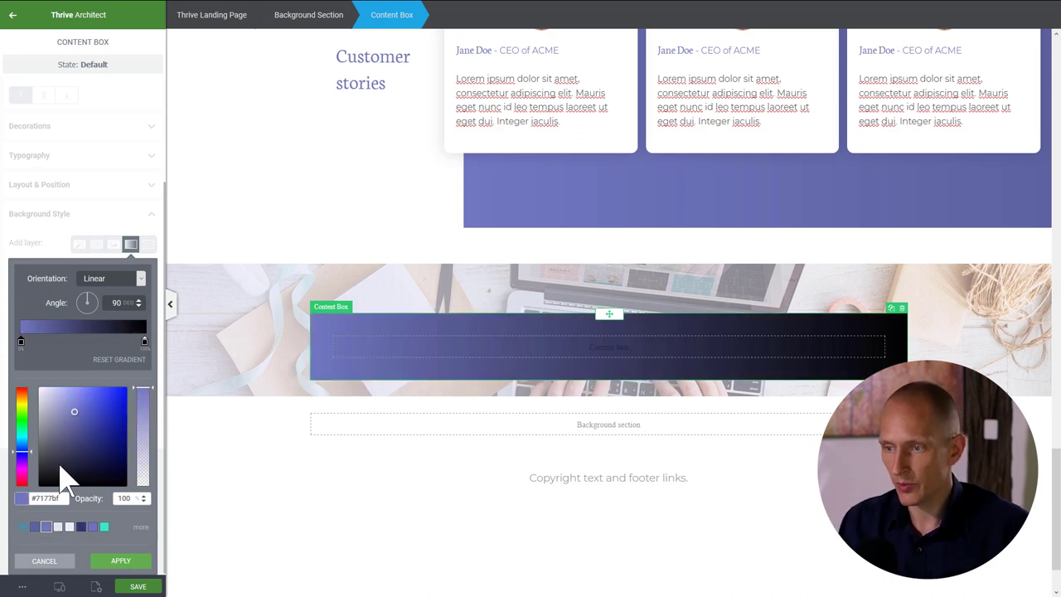
pyautogui.click(145, 341)
pyautogui.click(33, 527)
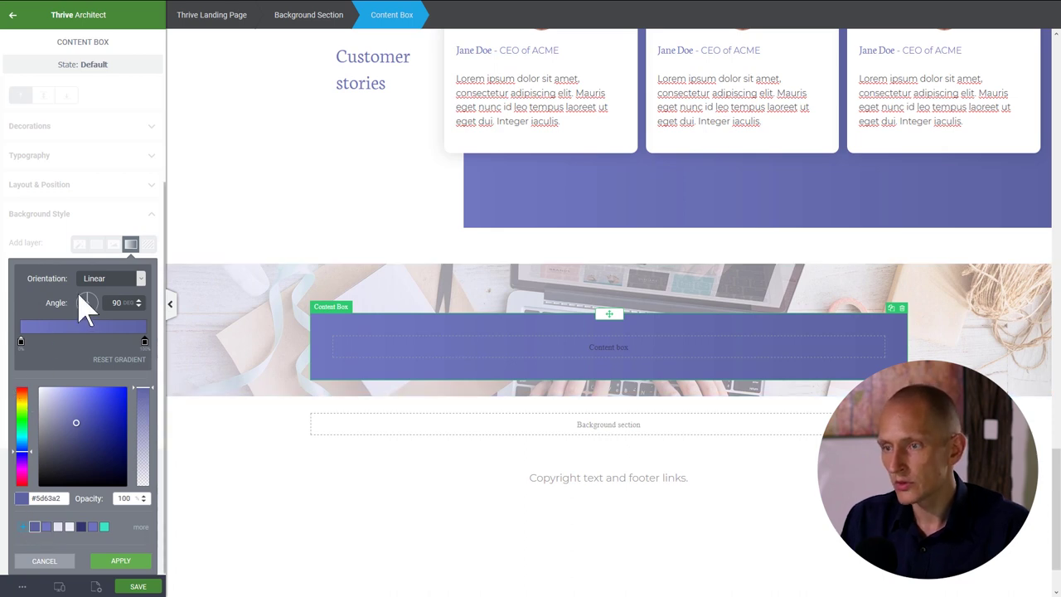
pyautogui.moveTo(83, 303); pyautogui.dragTo(66, 331)
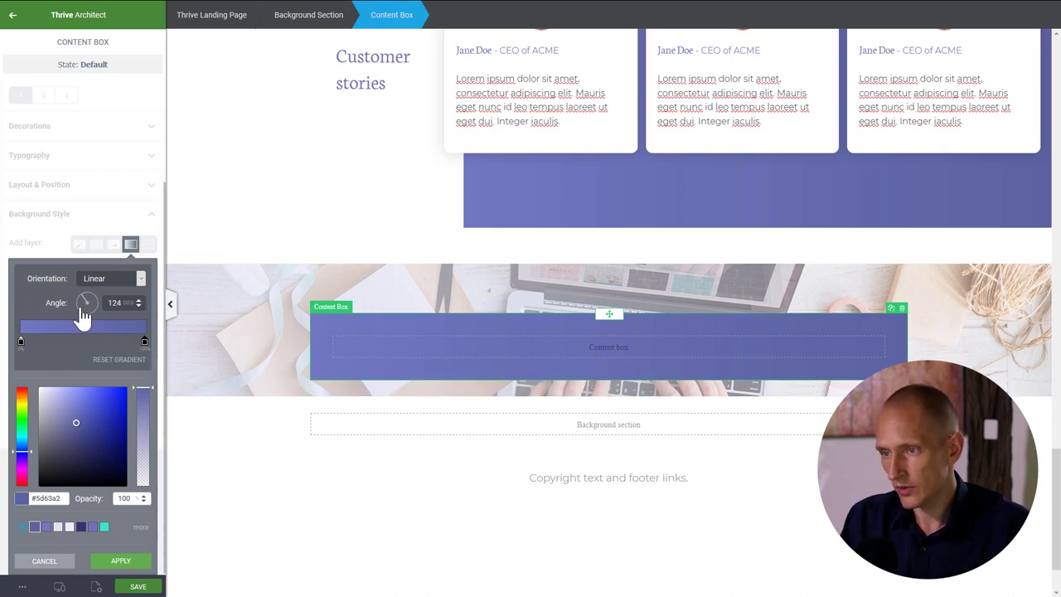
pyautogui.click(120, 561)
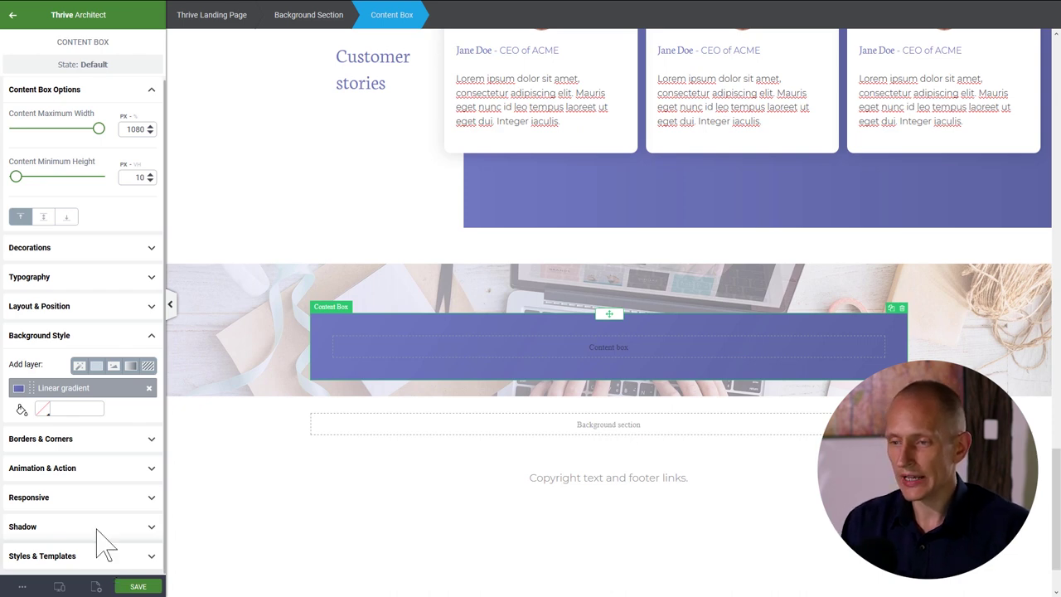
# - Set the content box's text color to white (#ffffff) and center its text
pyautogui.click(66, 277)
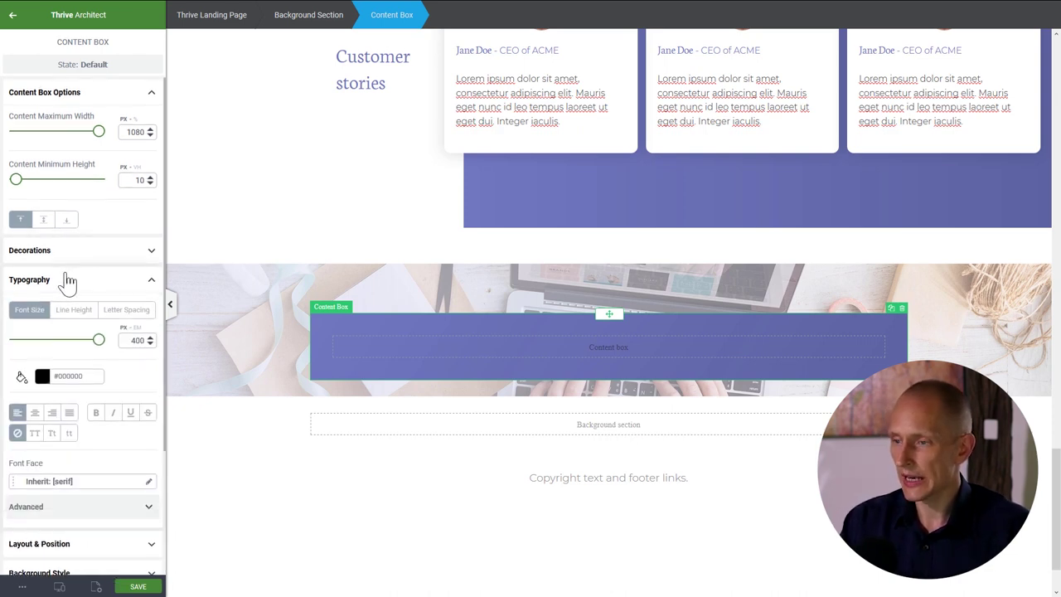
pyautogui.click(42, 376)
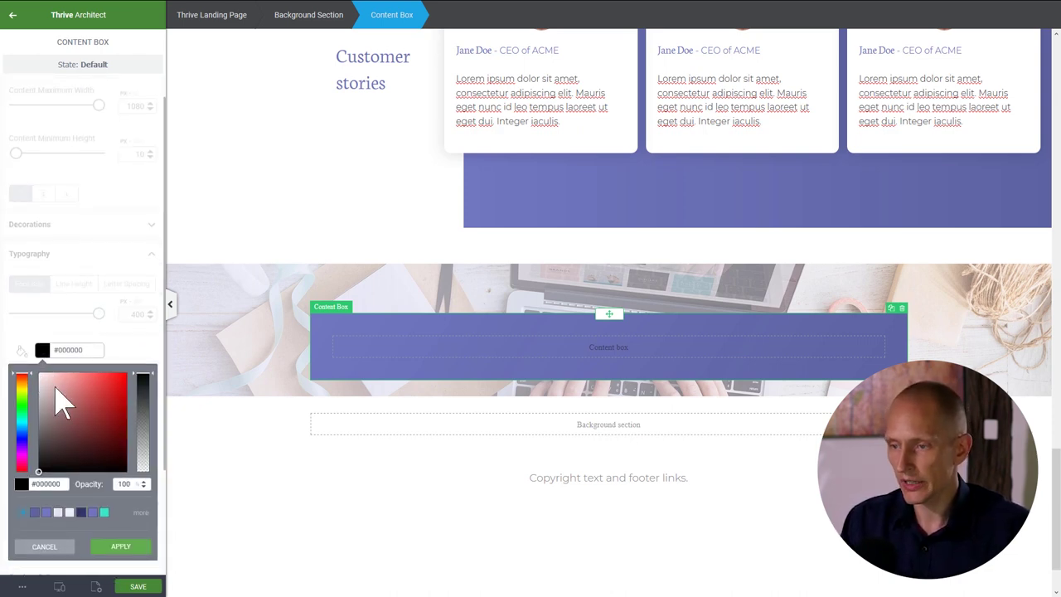
pyautogui.moveTo(59, 398); pyautogui.dragTo(22, 362)
pyautogui.click(115, 549)
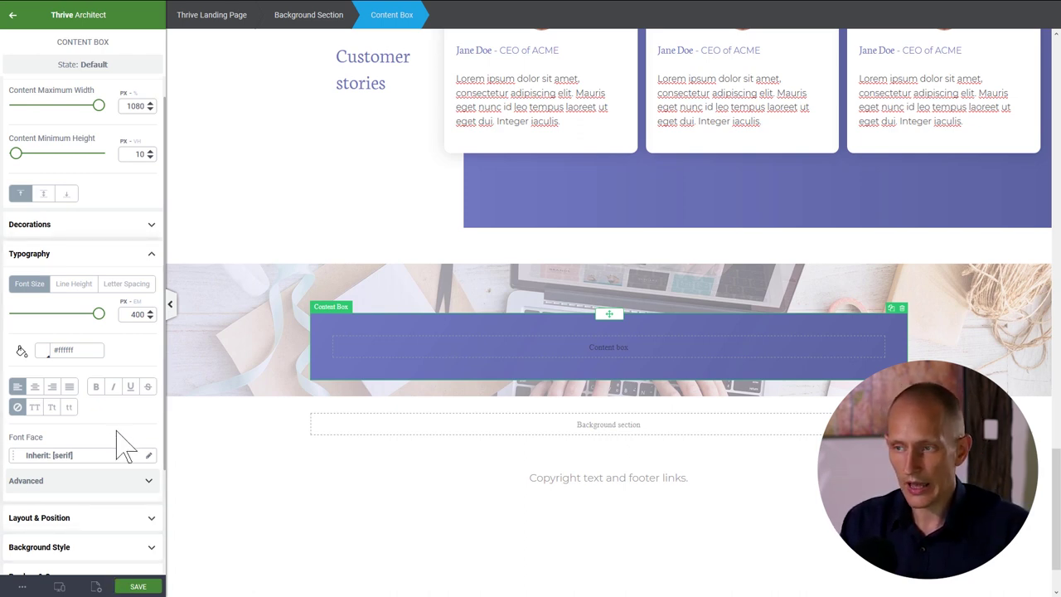
pyautogui.click(36, 388)
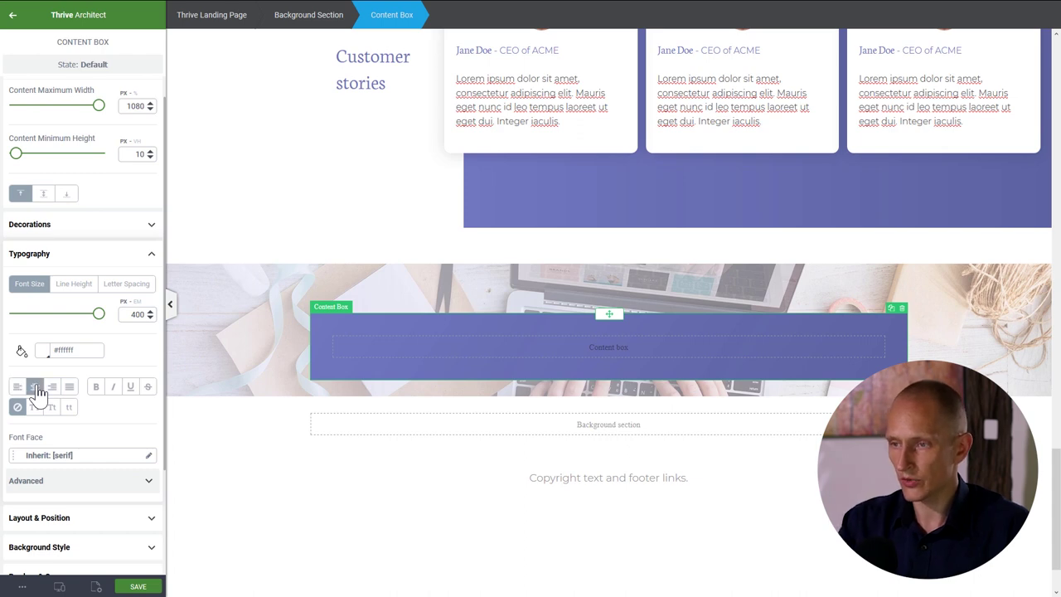
pyautogui.click(86, 253)
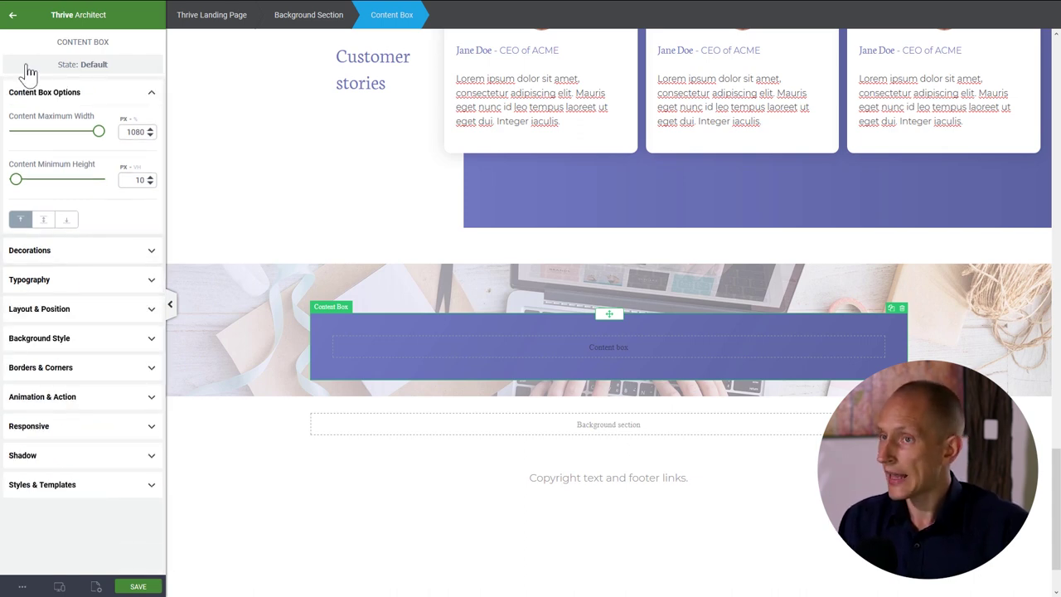
# - Insert a heading into the purple content box reading "This is Our Awesome Call to Action Box"
pyautogui.click(14, 25)
pyautogui.moveTo(119, 123); pyautogui.dragTo(633, 352)
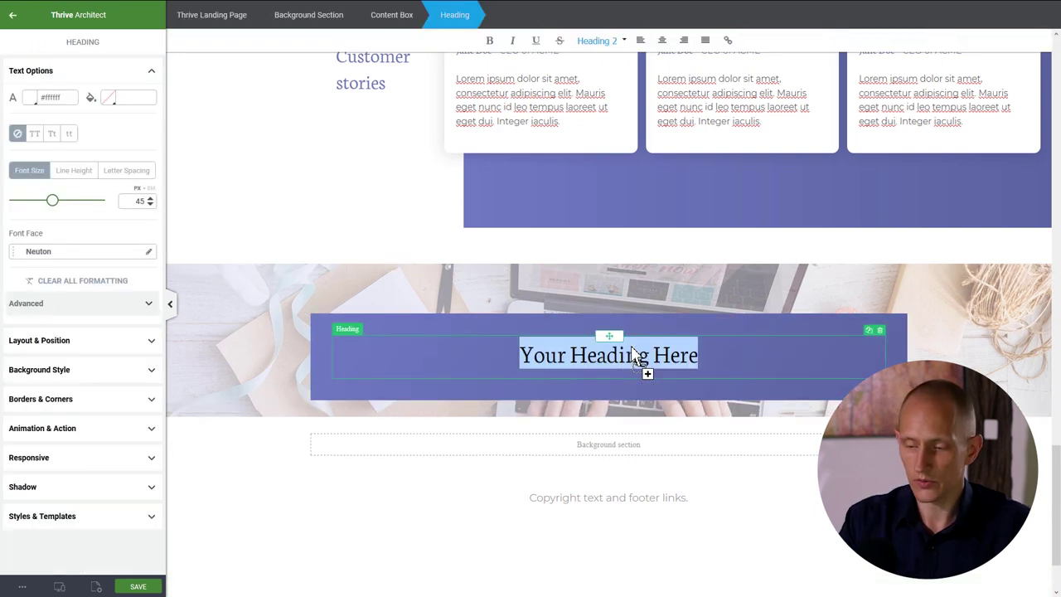
pyautogui.write('This is Our A')
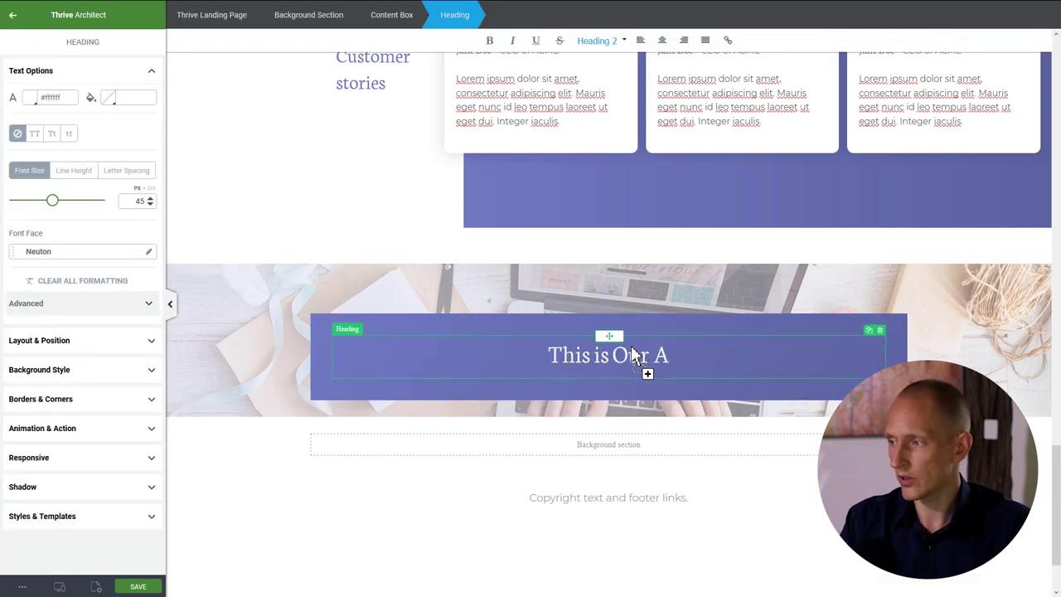
pyautogui.write('wesome Call to Action Box')
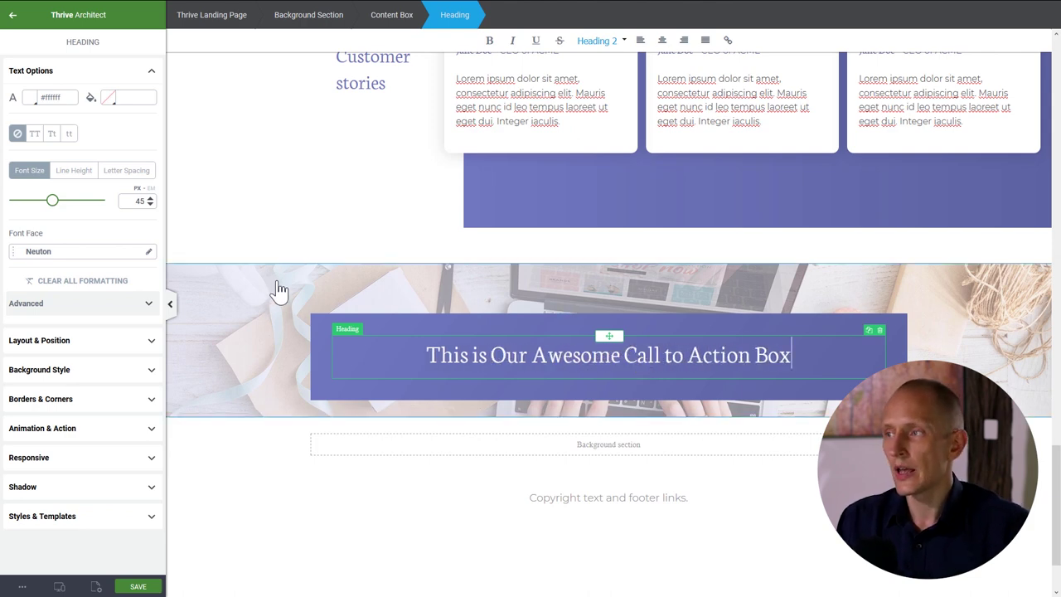
pyautogui.click(416, 229)
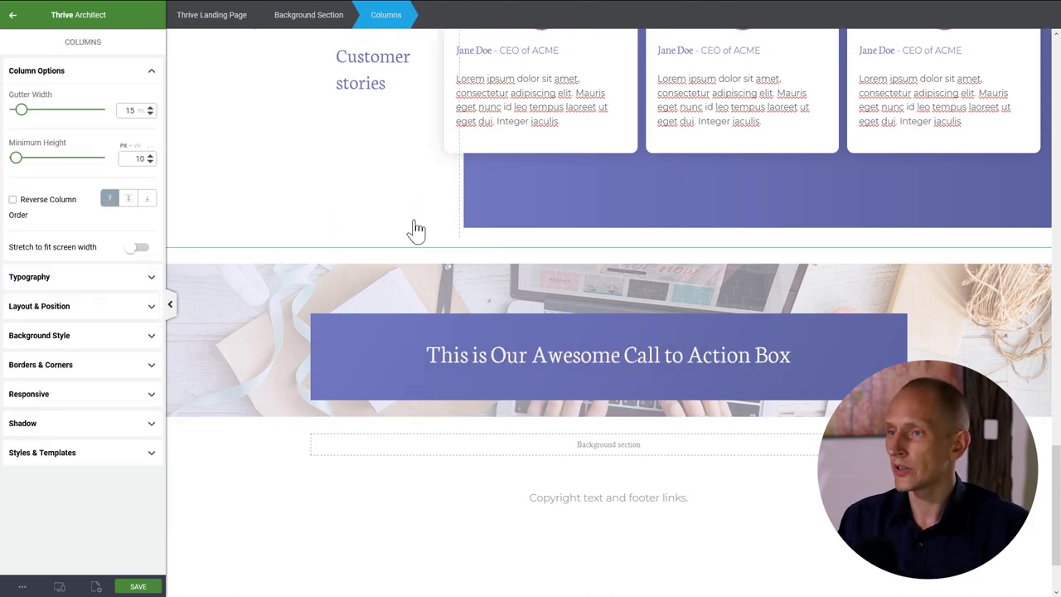
# - Insert a text paragraph below the call-to-action heading and fill it with lorem ipsum placeholder text ending in "ex ea commodo consequat."
pyautogui.click(13, 15)
pyautogui.moveTo(42, 116); pyautogui.dragTo(614, 378)
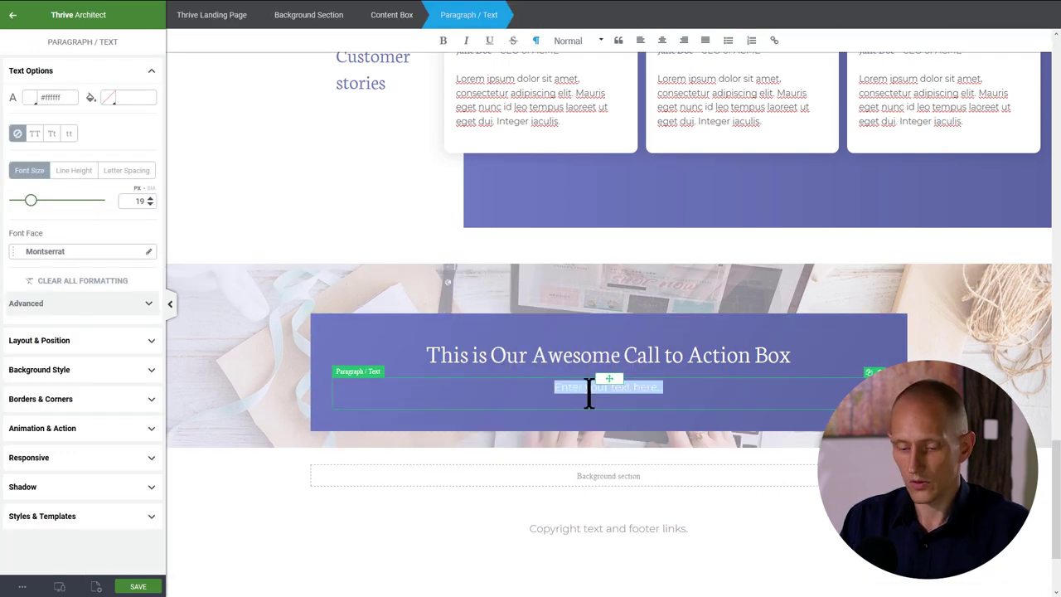
pyautogui.write('Lorem ipsum dolor sit amet, consectetur adipiscing elit, sed do eiusmod tempor incididunt ut labore et dolore magna aliqua. Ut enim ad minim veniam, quis nostrud exercitation ullamco laboris nisi ut aliquip ex ea commodo consequat.')
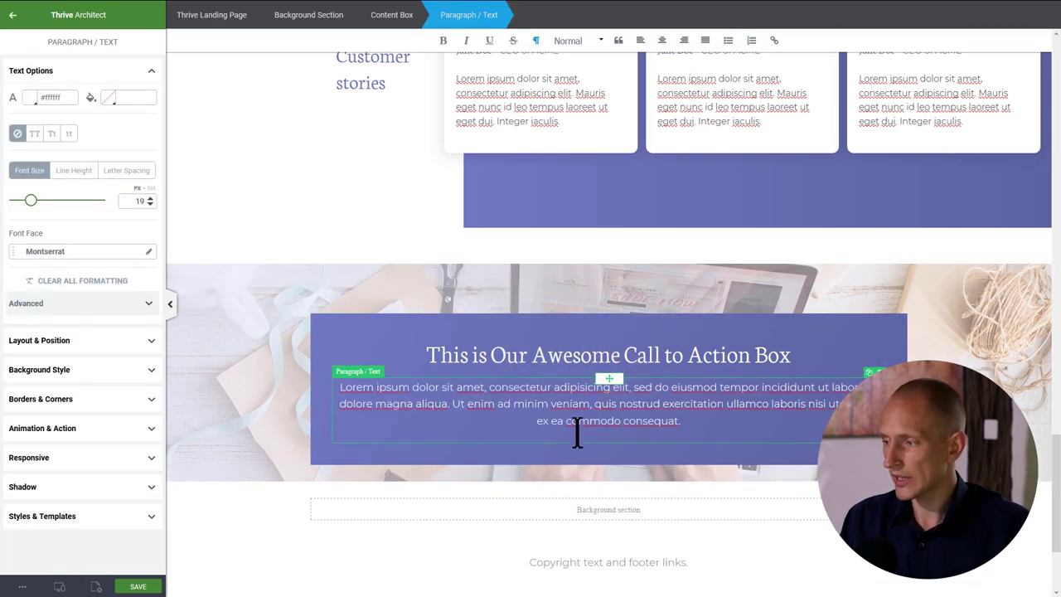
pyautogui.click(295, 525)
# - Duplicate the hero section's "Click here to get started" button and move the copy below the paragraph in the call-to-action box
pyautogui.scroll(10, 296, 526)
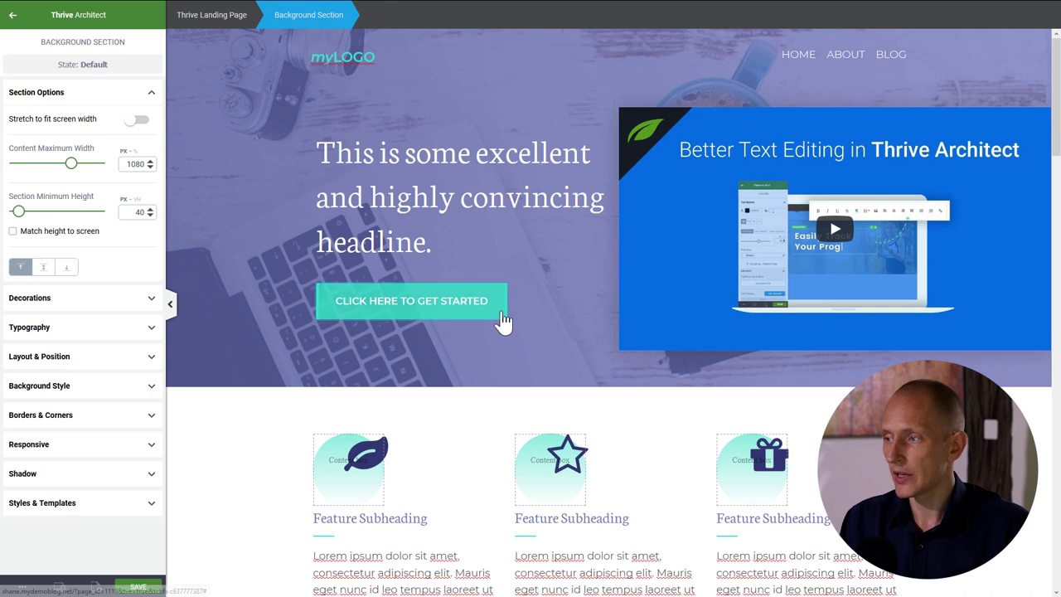
pyautogui.click(501, 321)
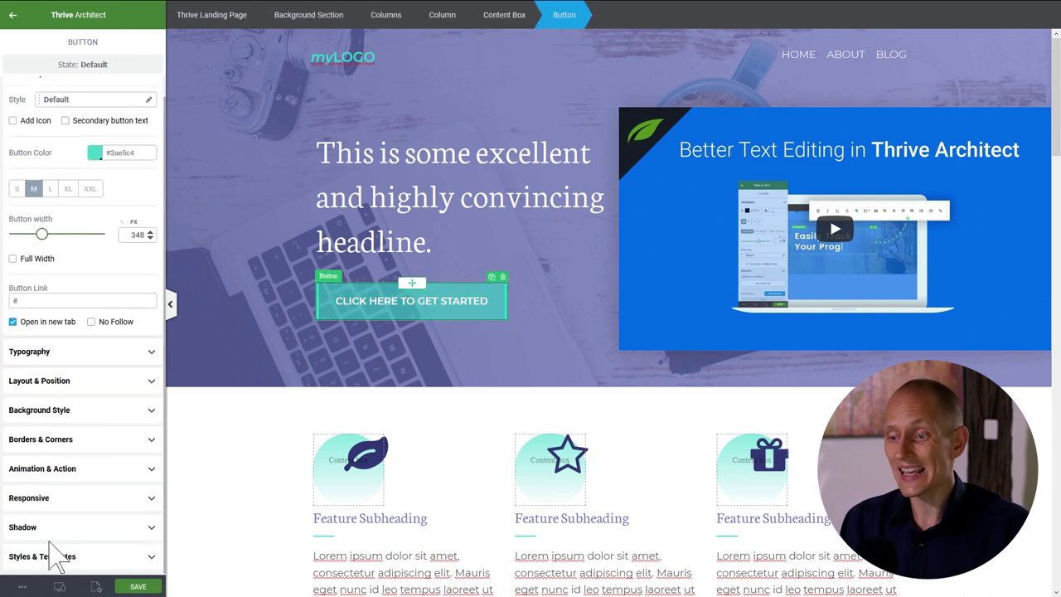
pyautogui.click(47, 572)
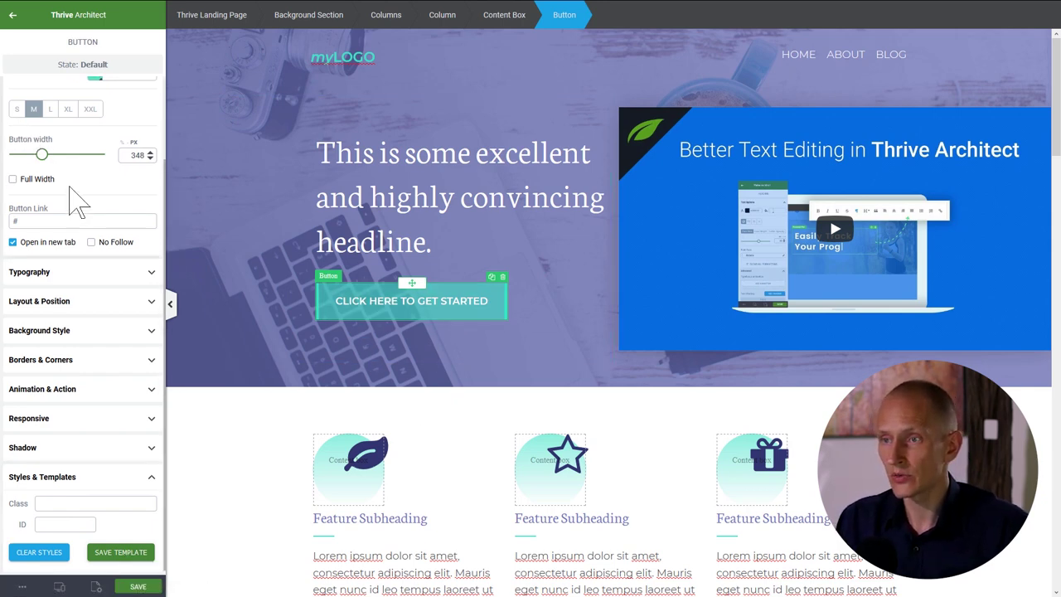
pyautogui.scroll(2, 79, 166)
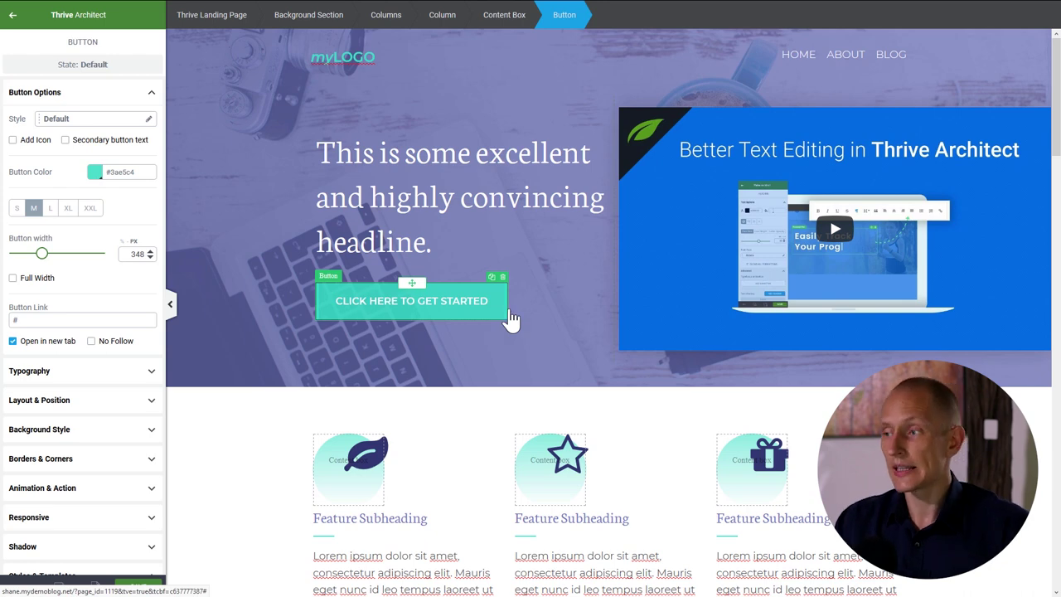
pyautogui.click(491, 277)
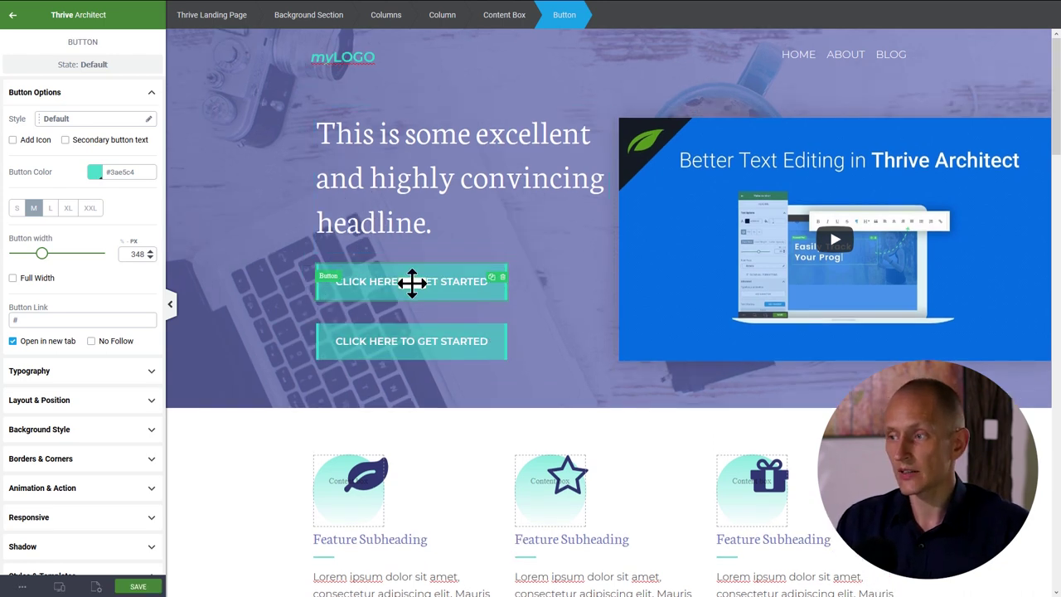
pyautogui.moveTo(411, 283); pyautogui.dragTo(622, 412)
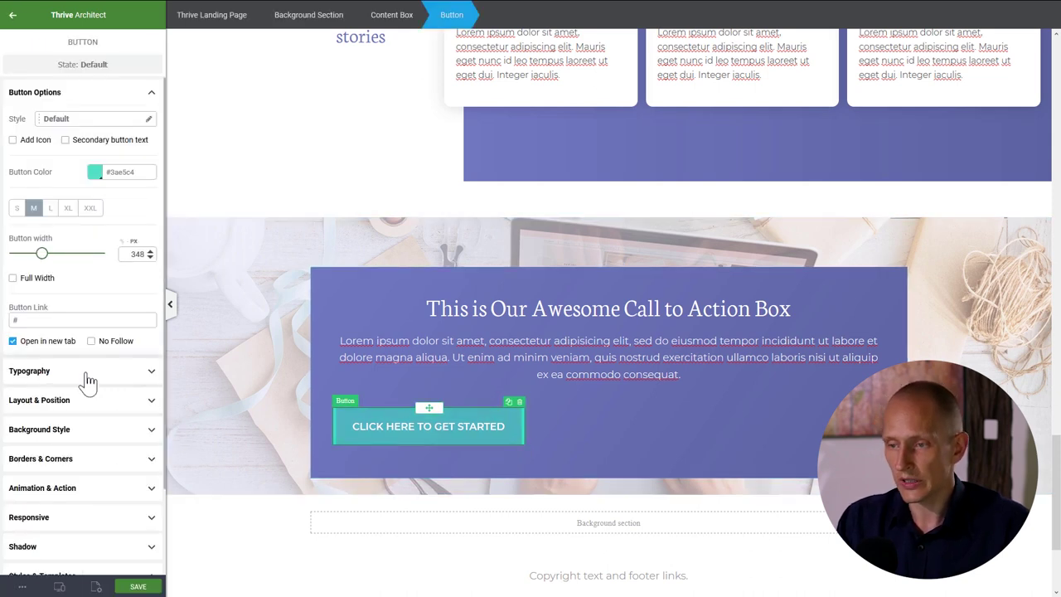
# - Center the call-to-action box's button horizontally and set its bottom margin to 10 px
pyautogui.click(70, 401)
pyautogui.scroll(-1, 73, 410)
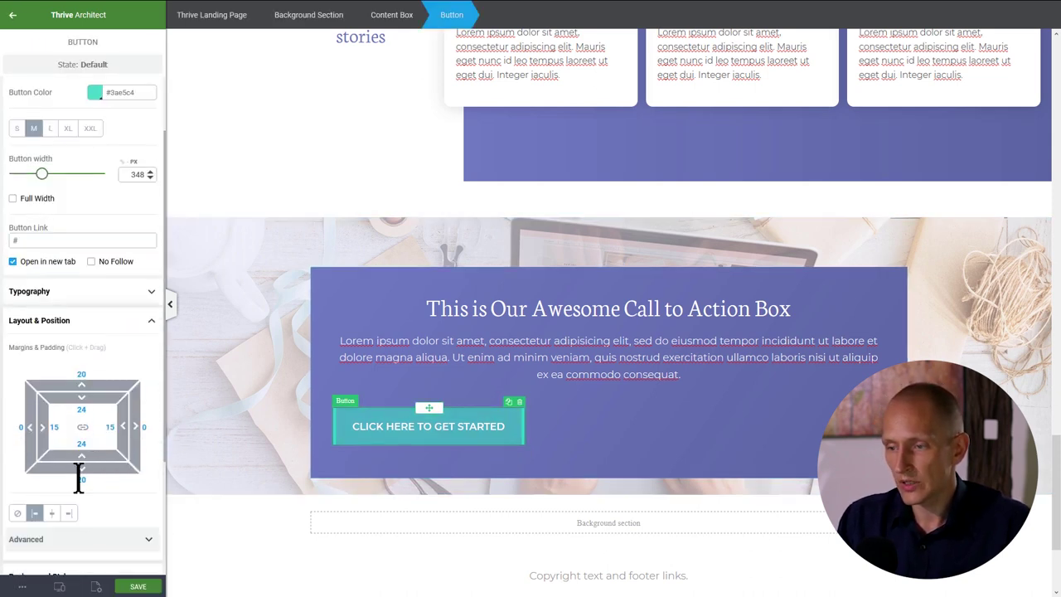
pyautogui.click(52, 514)
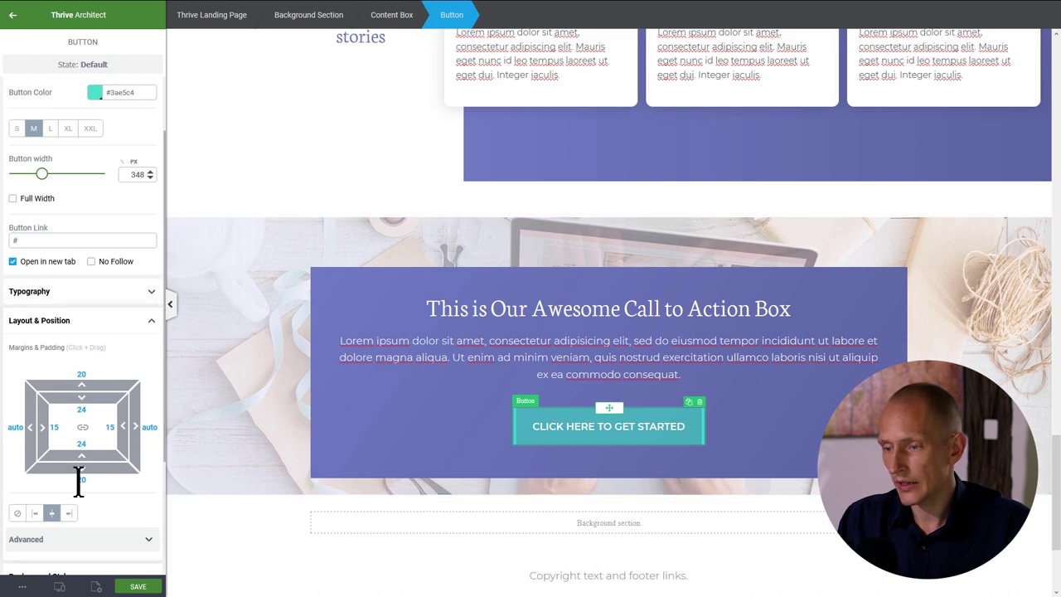
pyautogui.write('0')
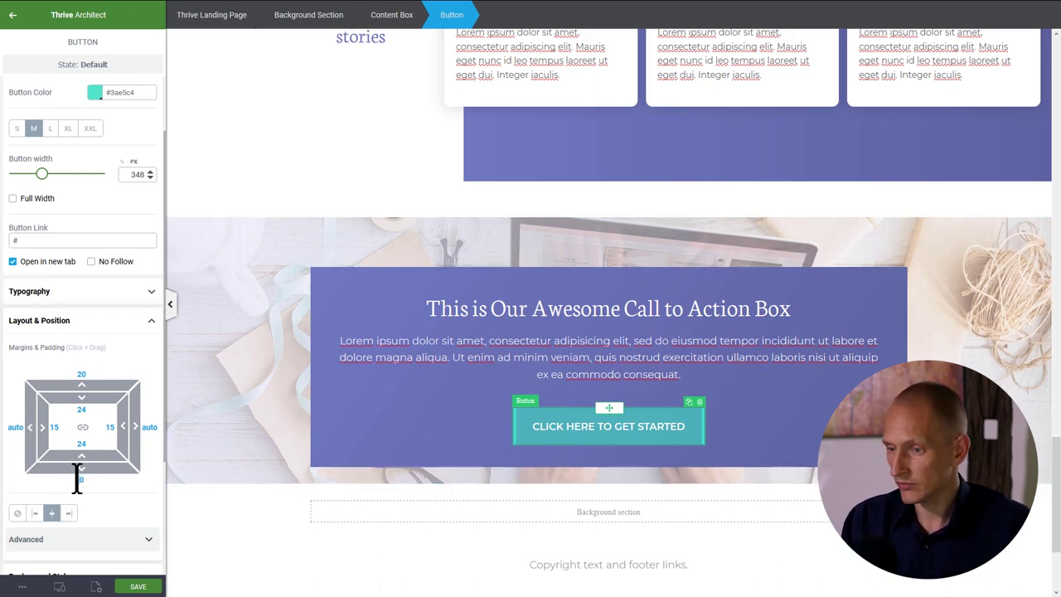
pyautogui.press('BackSpace')
pyautogui.write('10')
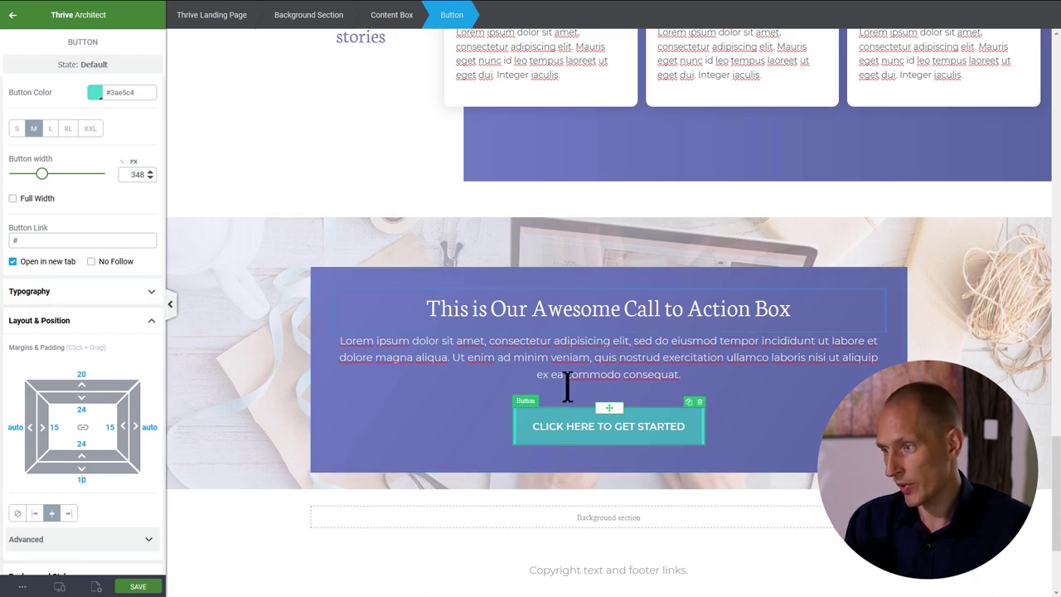
# - Check how the call-to-action box looks in the tablet preview and return to the desktop view
pyautogui.click(267, 555)
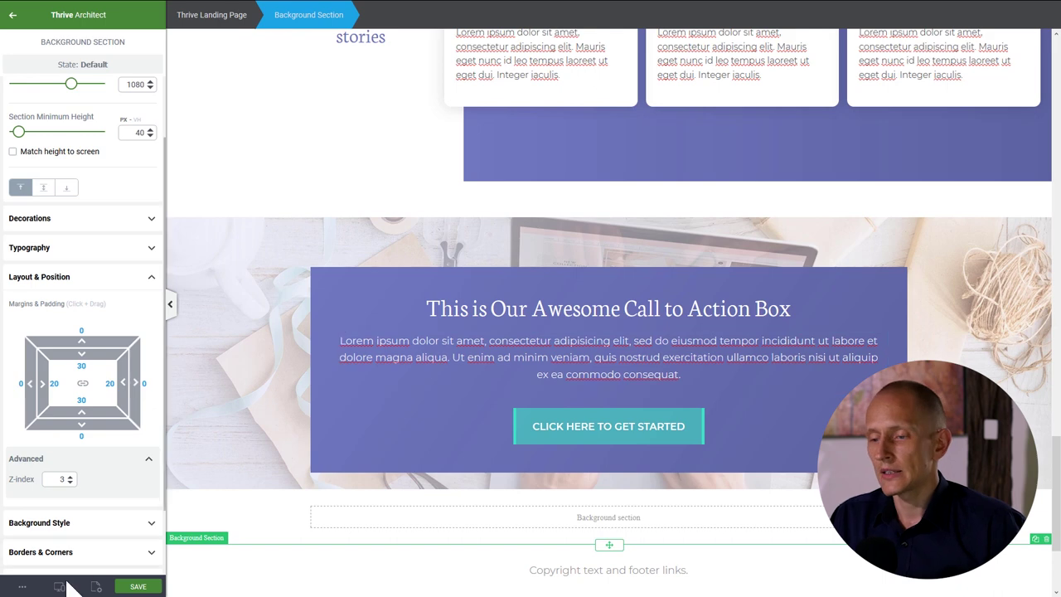
pyautogui.moveTo(59, 586)
pyautogui.click(65, 542)
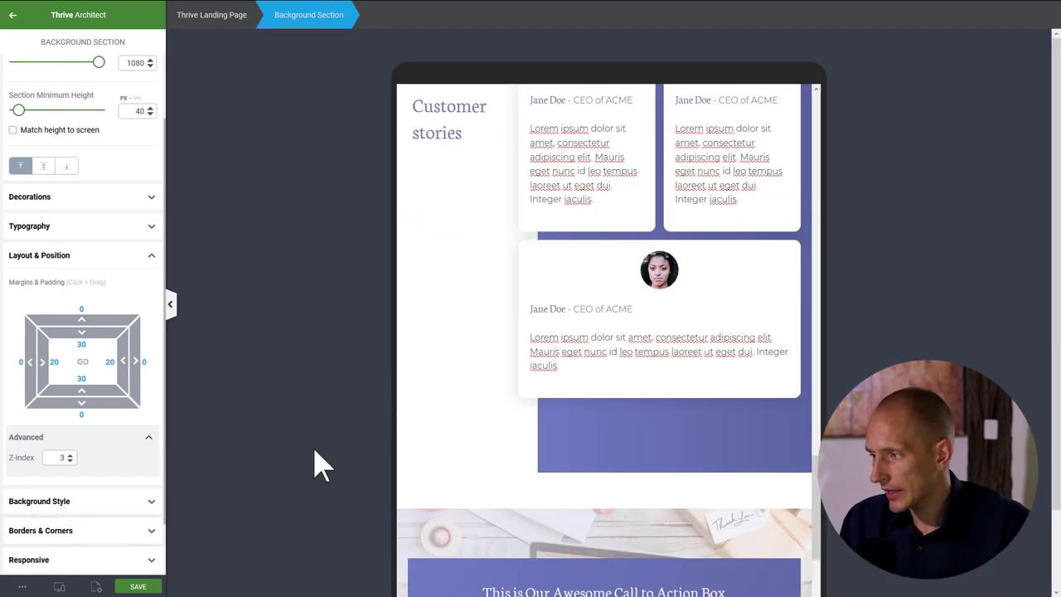
pyautogui.scroll(-5, 658, 406)
pyautogui.scroll(3, 658, 398)
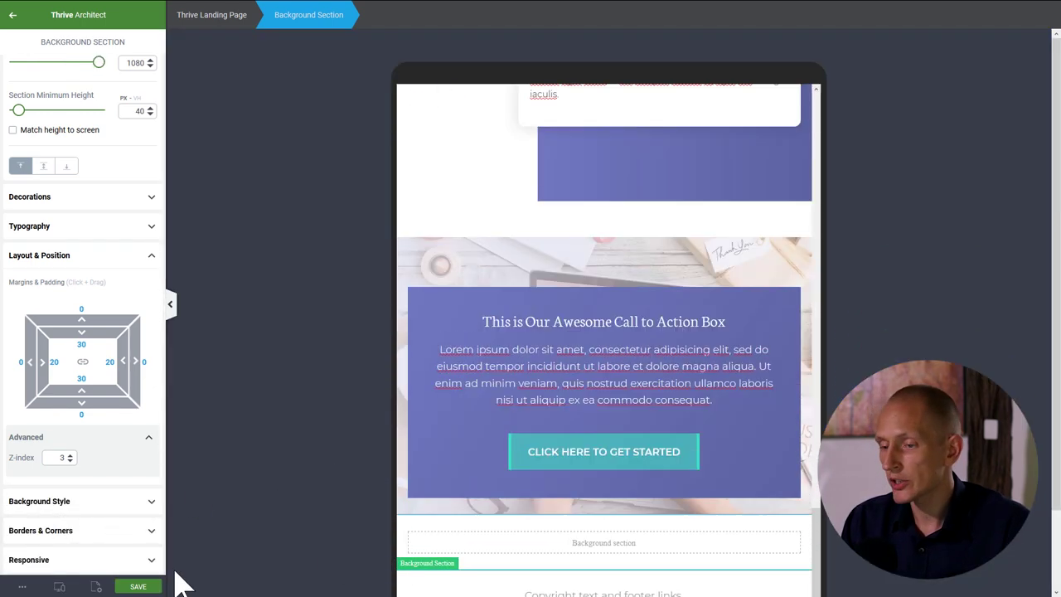
pyautogui.moveTo(58, 586)
pyautogui.click(46, 520)
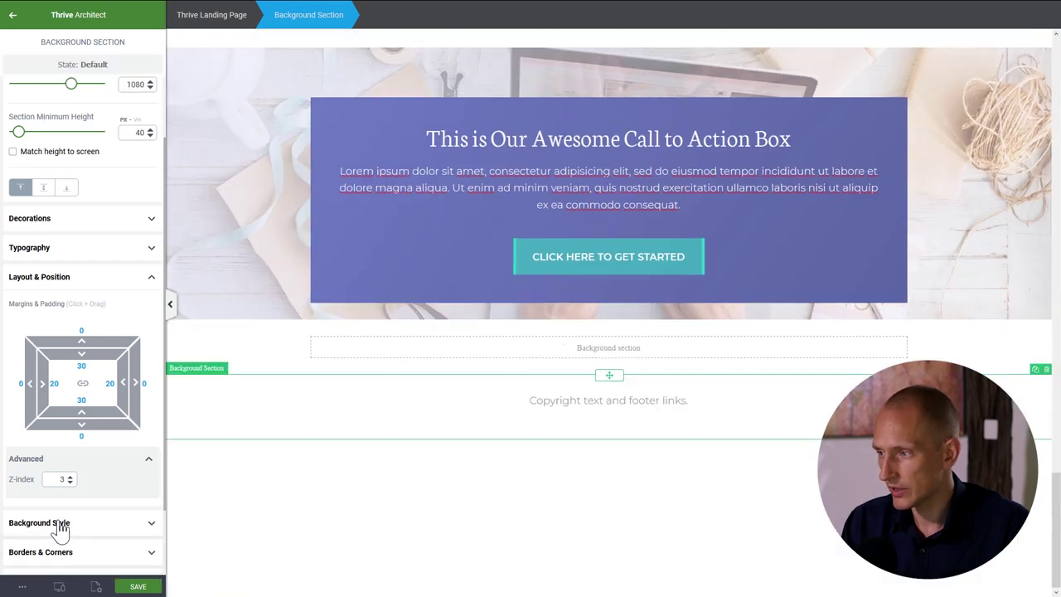
# - Set the bottom padding of the background section holding the customer stories to 1 px
pyautogui.scroll(3, 571, 261)
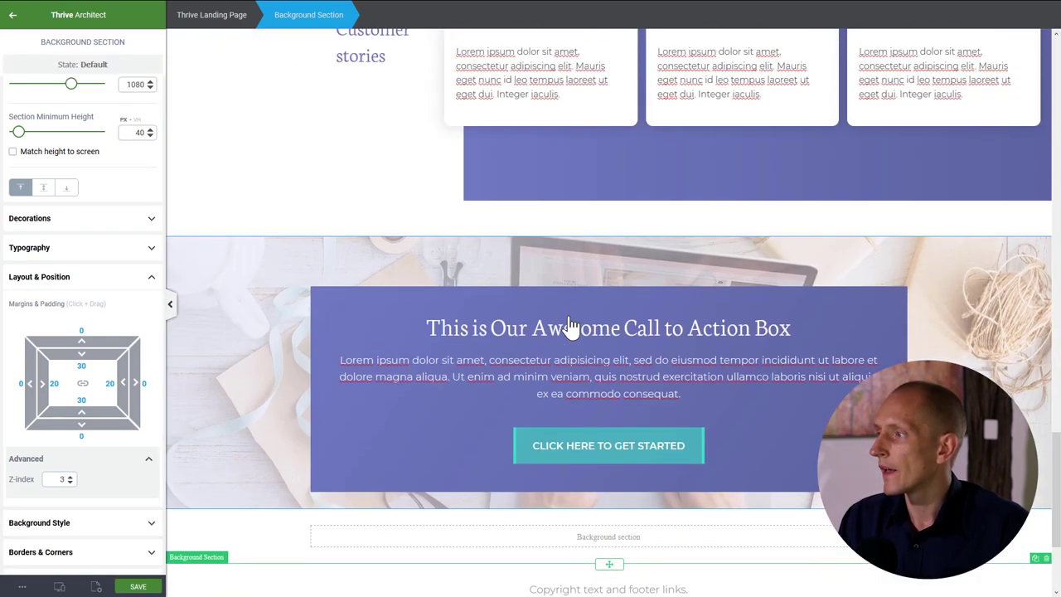
pyautogui.scroll(2, 492, 254)
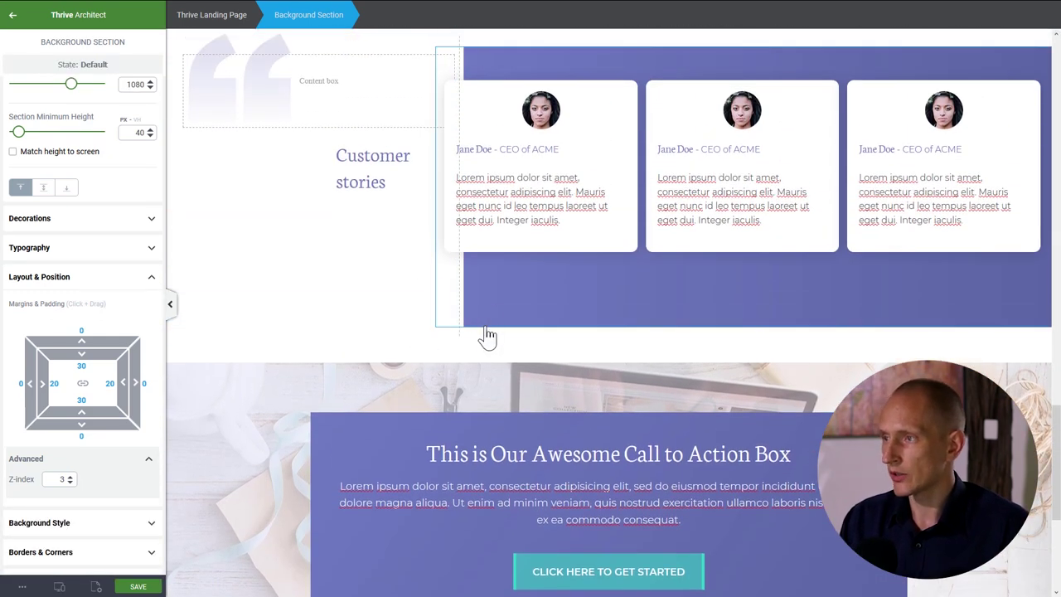
pyautogui.click(472, 355)
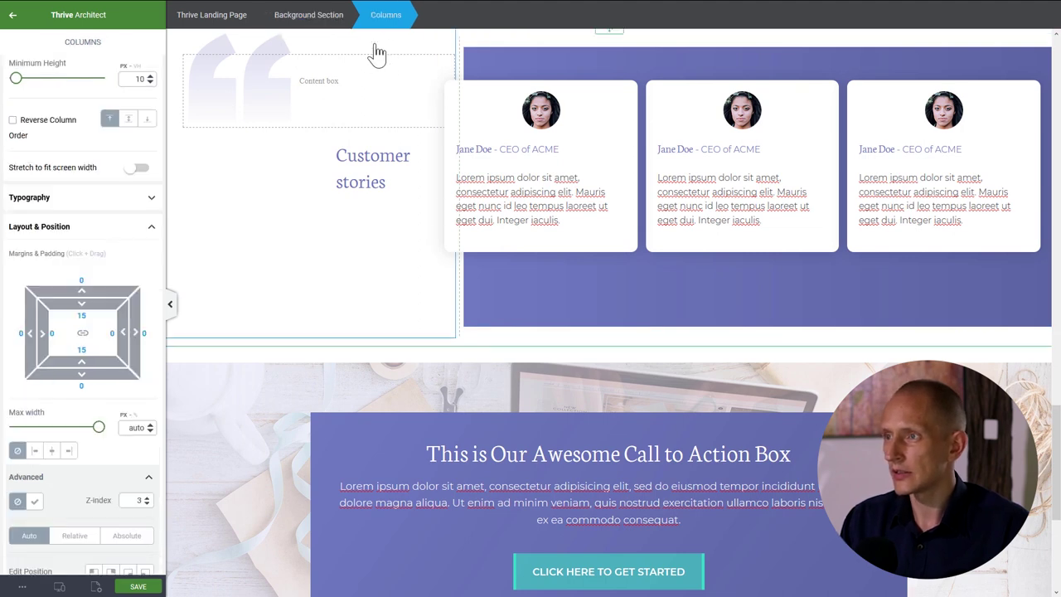
pyautogui.click(327, 16)
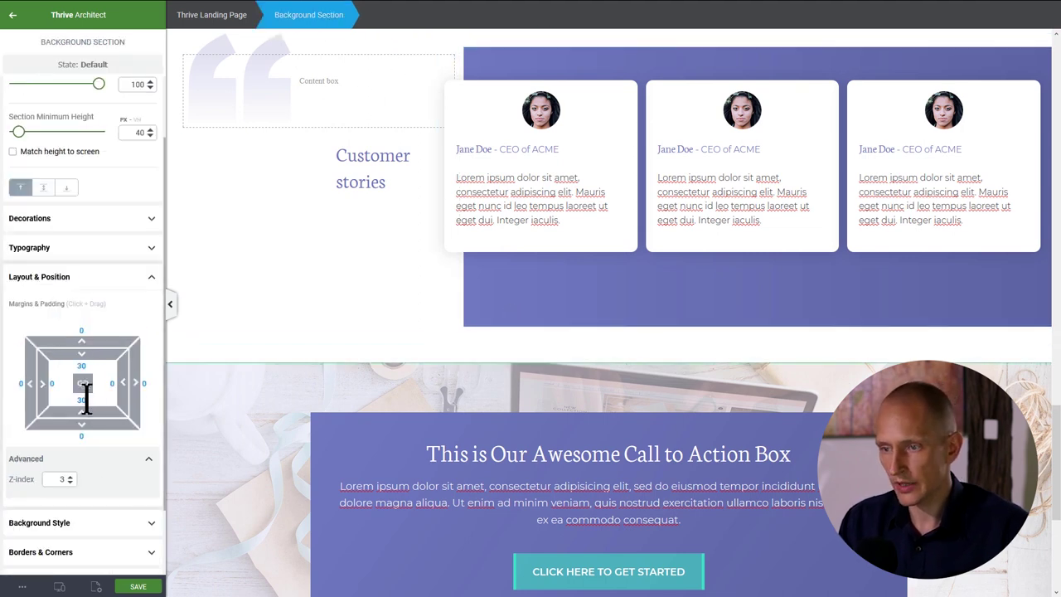
pyautogui.write('1')
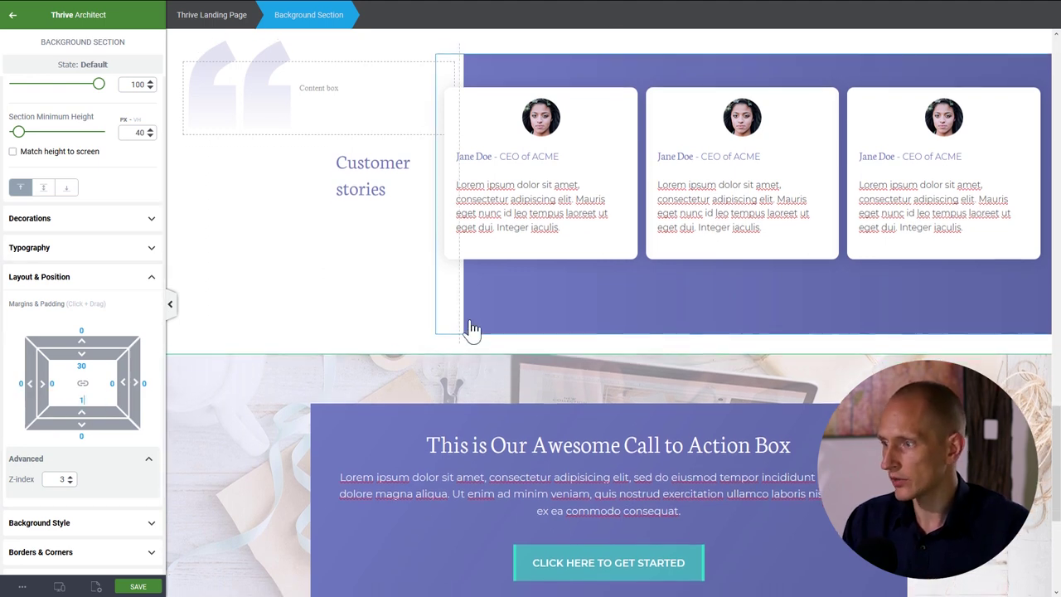
# - Set the customer stories columns' top padding to 20 px and bottom padding to 0
pyautogui.scroll(1, 439, 381)
pyautogui.click(429, 396)
pyautogui.click(428, 395)
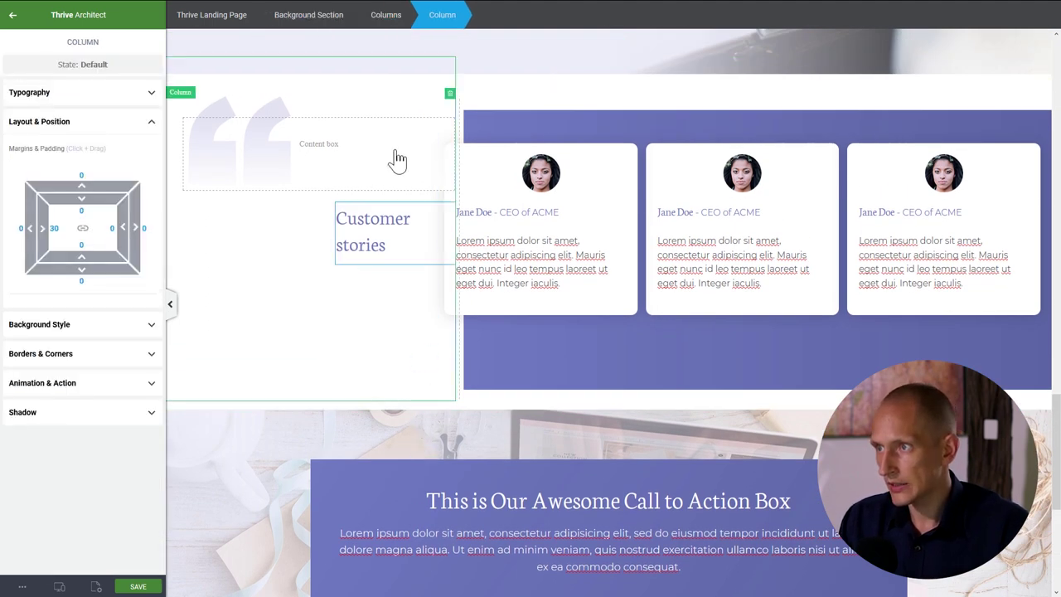
pyautogui.click(392, 24)
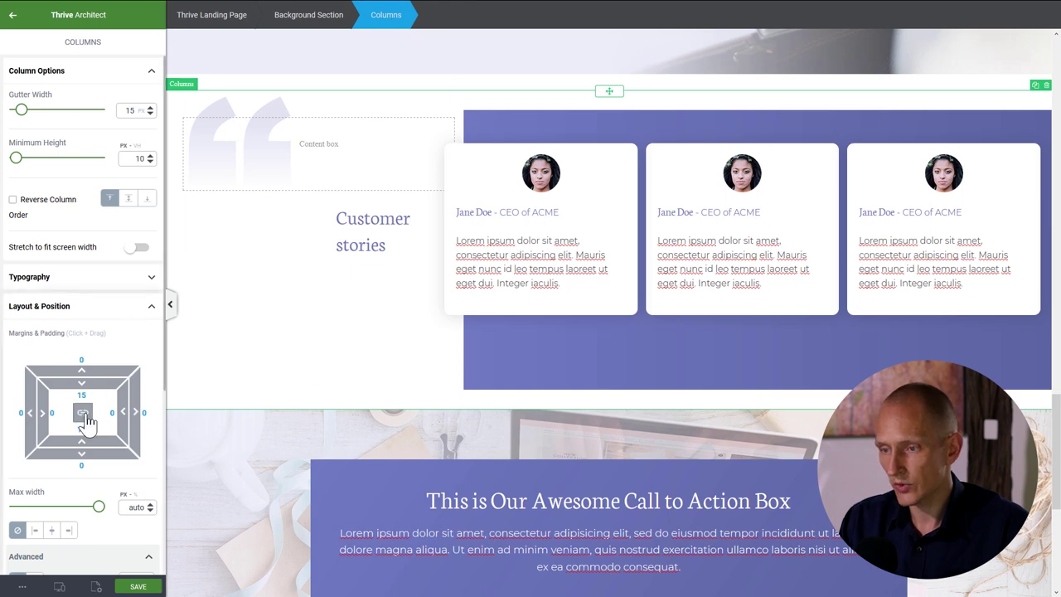
pyautogui.write('0')
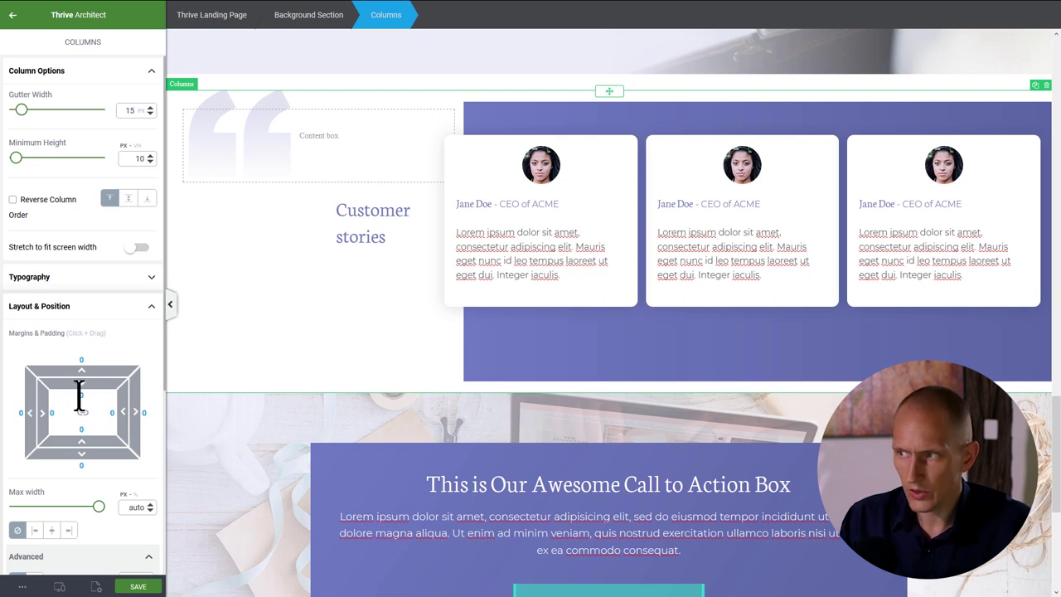
pyautogui.moveTo(80, 396); pyautogui.dragTo(86, 409)
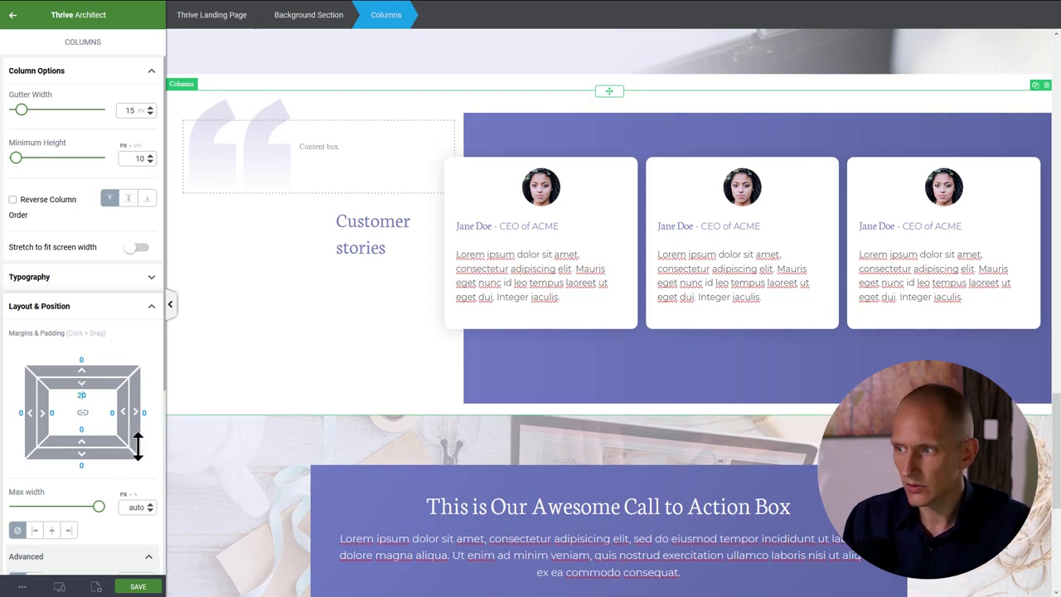
# - Set the purple testimonial box's bottom margin to -40 px and the call-to-action background section's top padding to 136 px
pyautogui.click(475, 401)
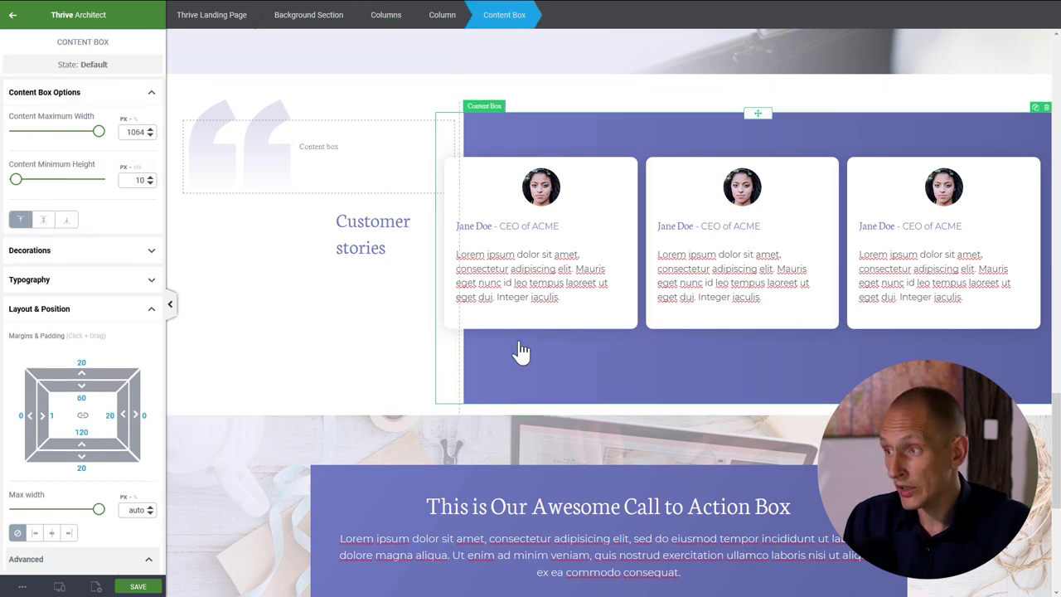
pyautogui.moveTo(82, 455); pyautogui.dragTo(81, 385)
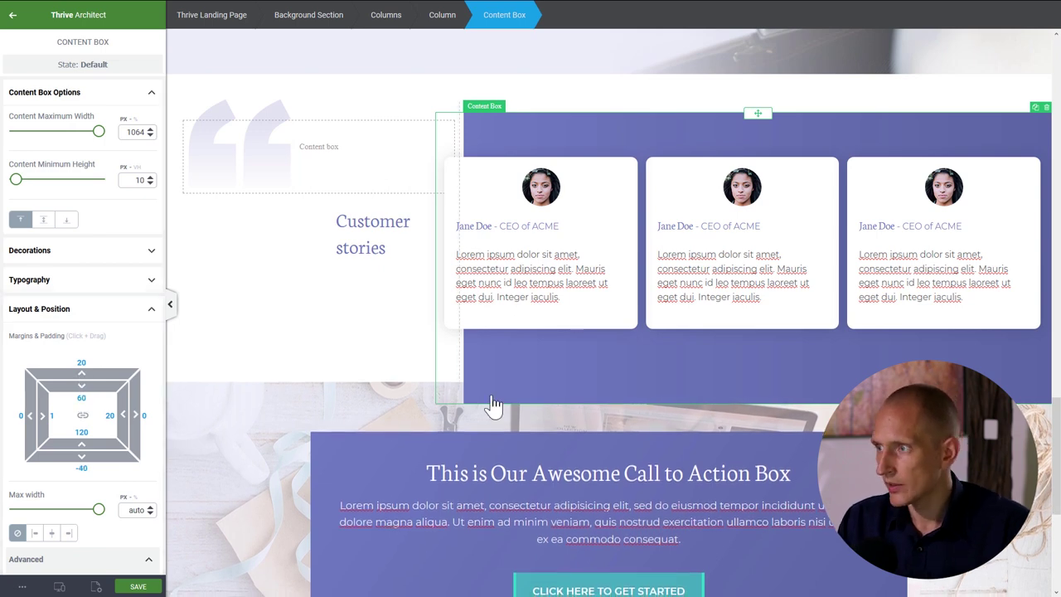
pyautogui.click(243, 426)
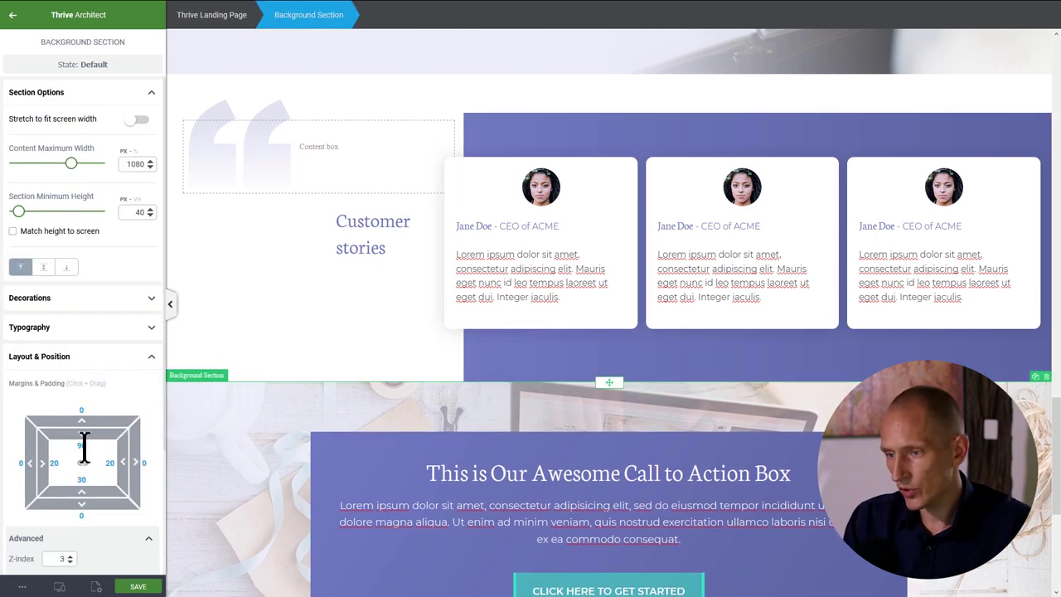
pyautogui.moveTo(80, 434); pyautogui.dragTo(83, 482)
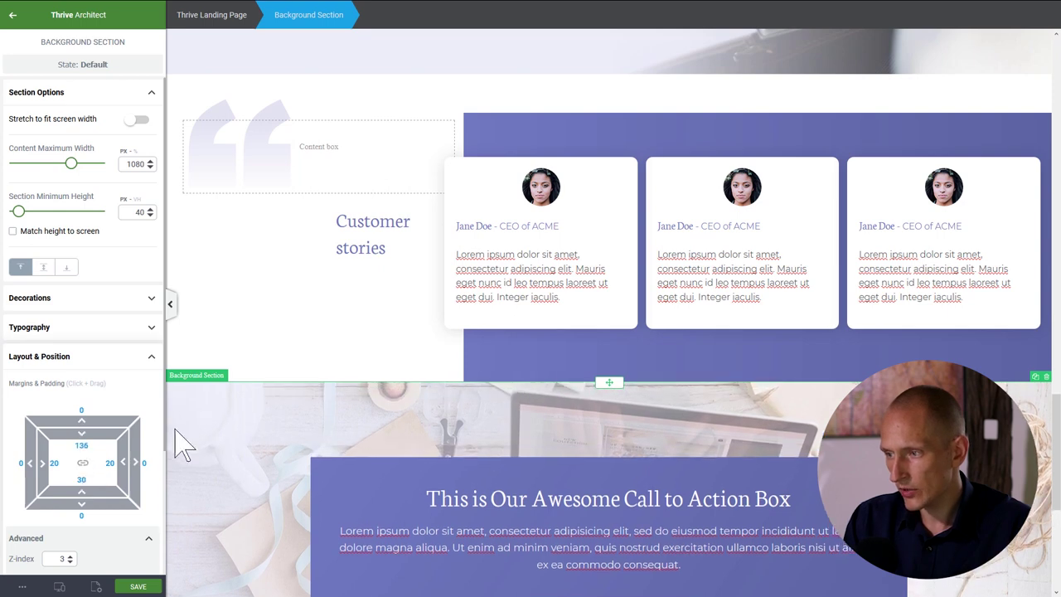
pyautogui.click(324, 358)
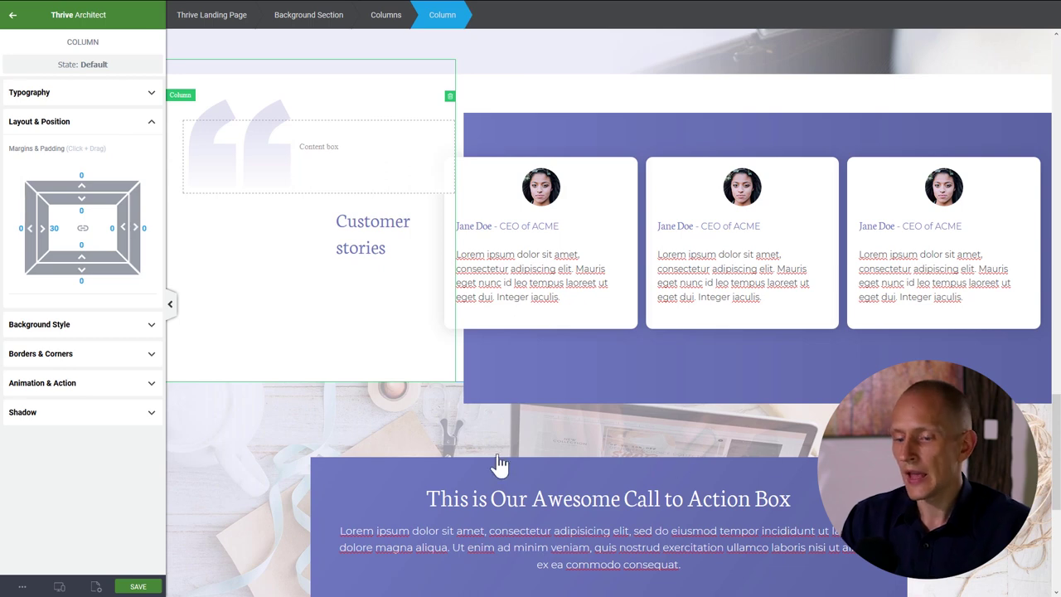
# - Set the call-to-action background section's bottom padding to 1 px and the purple call-to-action box's bottom margin to -52 px
pyautogui.scroll(-4, 398, 439)
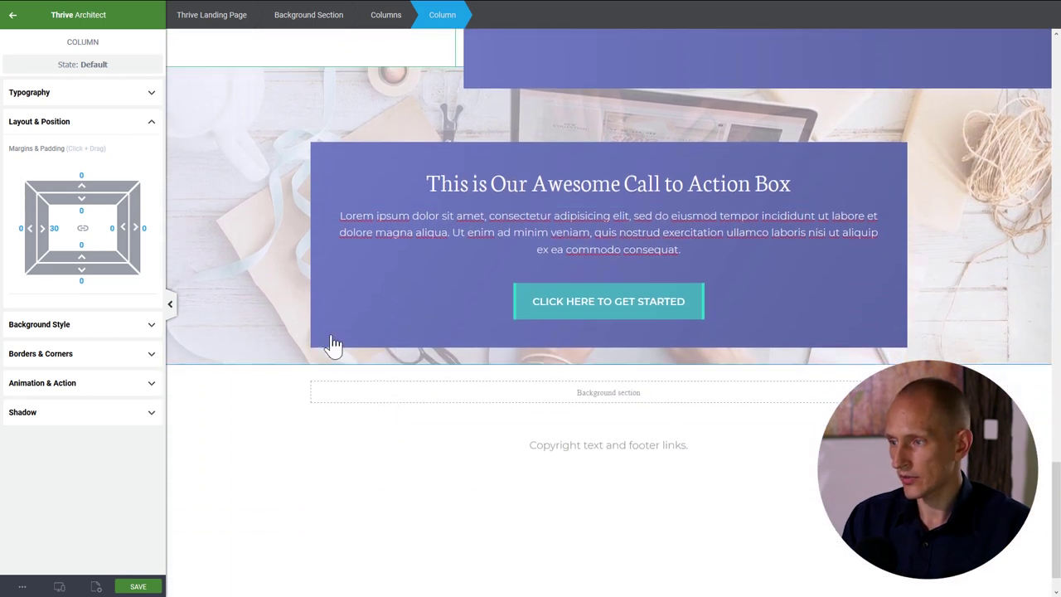
pyautogui.click(279, 363)
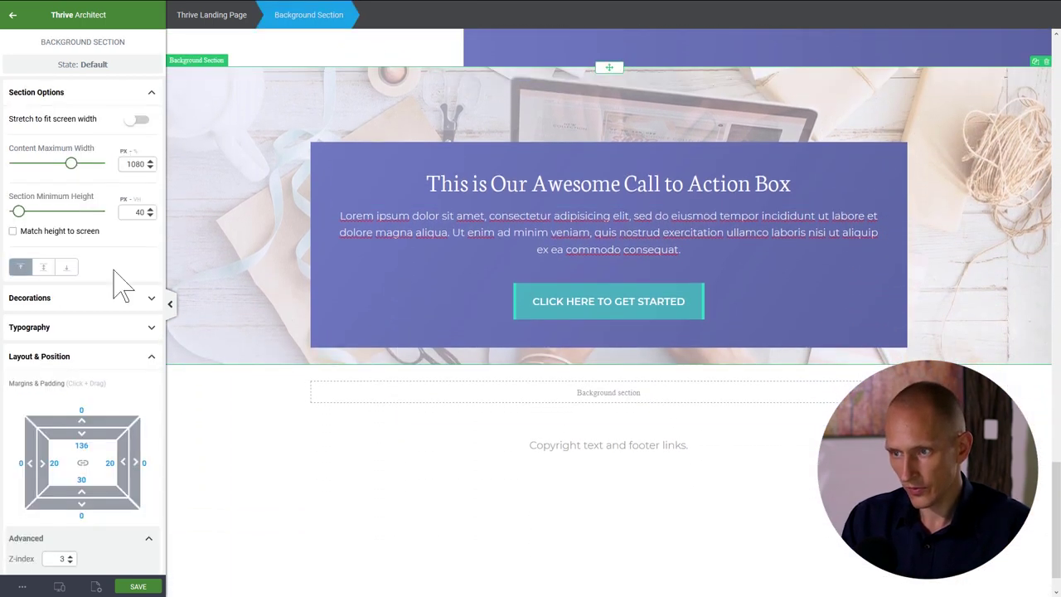
pyautogui.write('1')
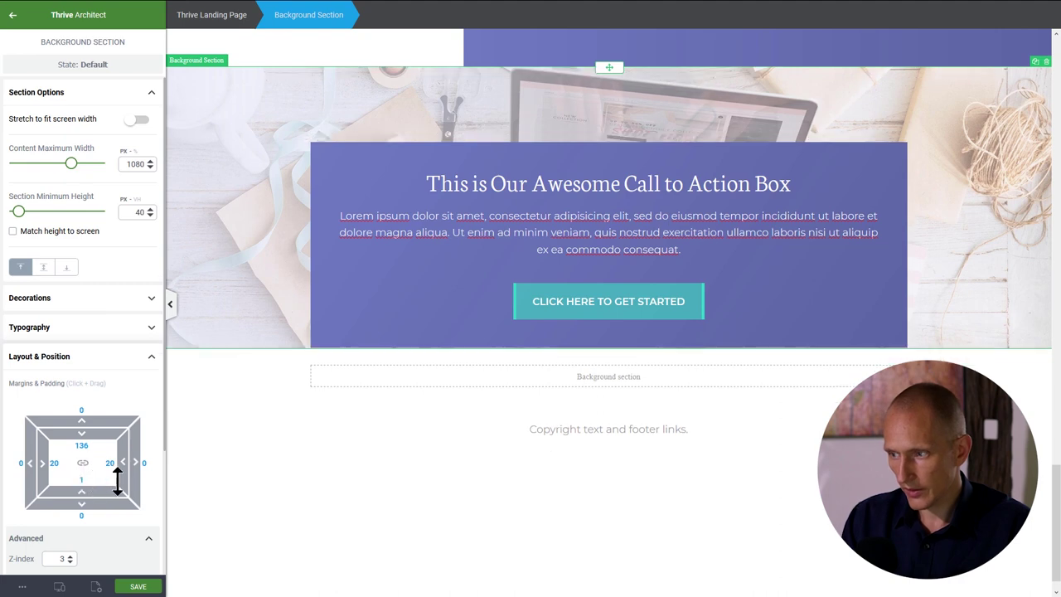
pyautogui.click(347, 330)
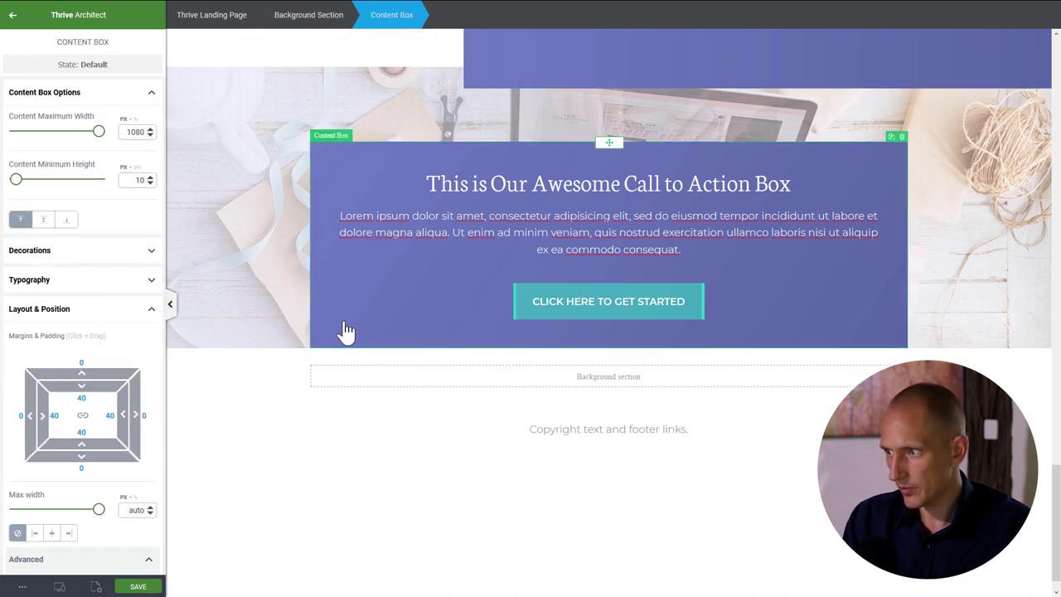
pyautogui.moveTo(83, 448); pyautogui.dragTo(82, 398)
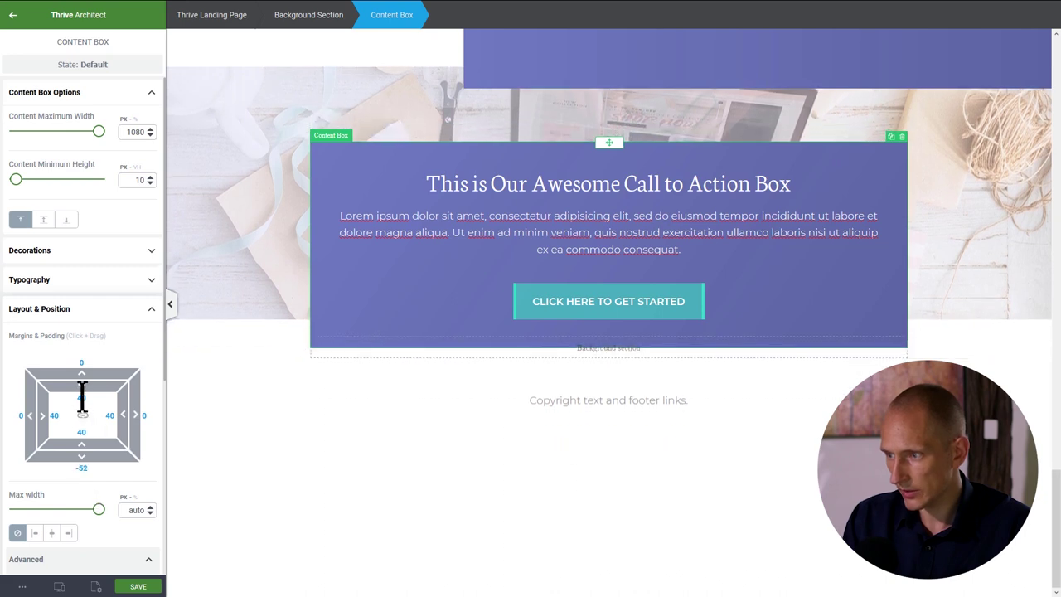
# - Set the top padding of the empty background section below the call-to-action box to 120 px
pyautogui.click(296, 362)
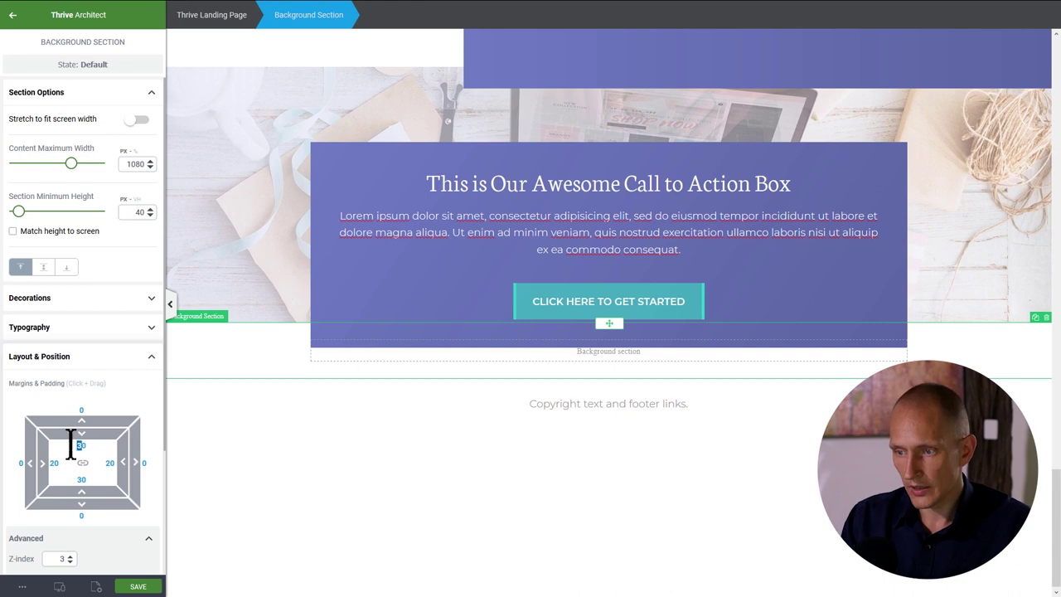
pyautogui.write('120')
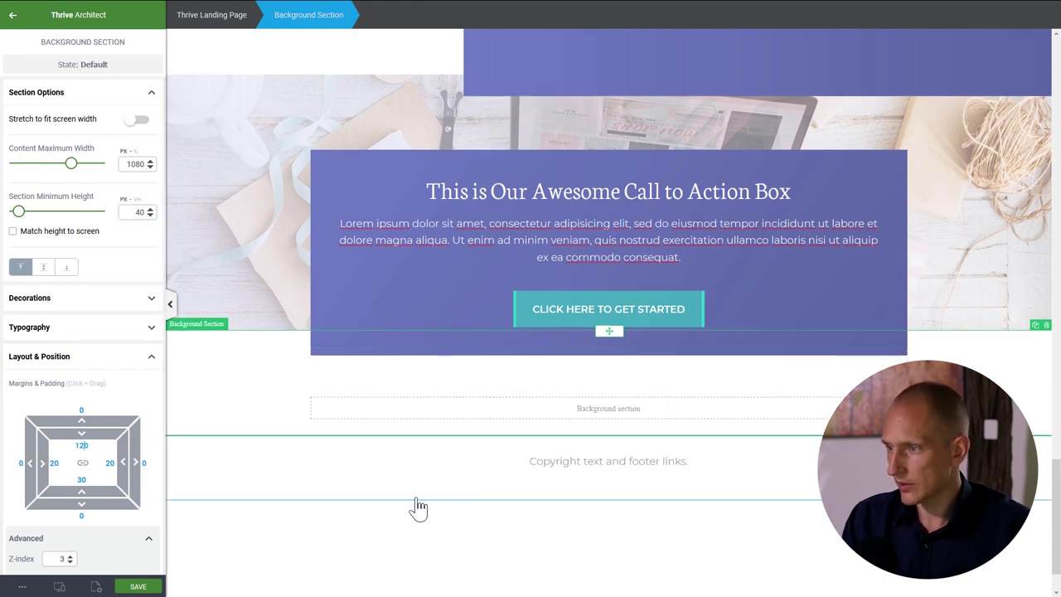
pyautogui.click(417, 506)
pyautogui.scroll(2, 608, 332)
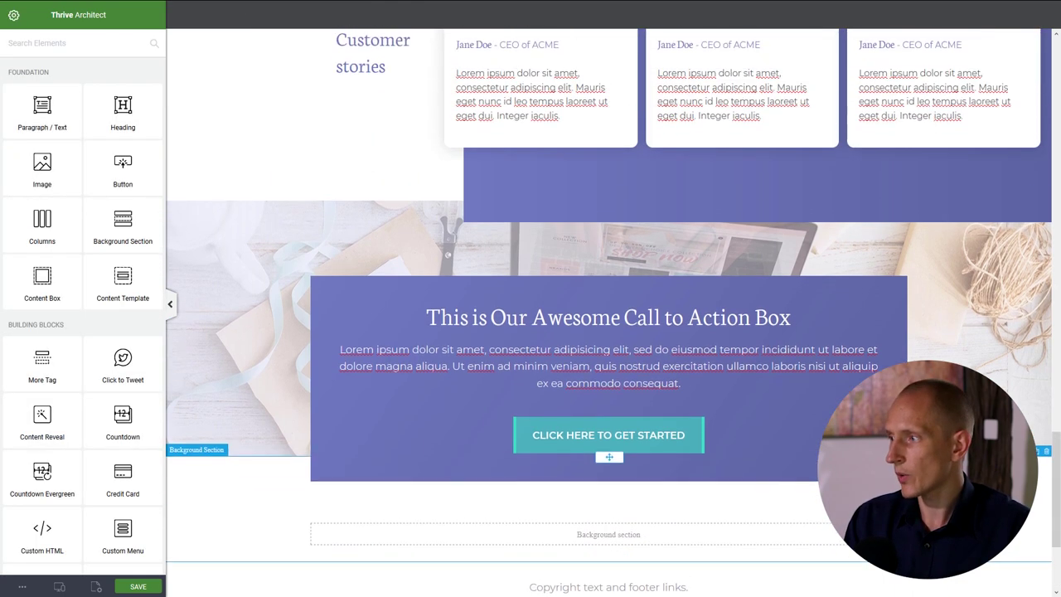
pyautogui.scroll(1, 608, 331)
pyautogui.scroll(-1, 608, 331)
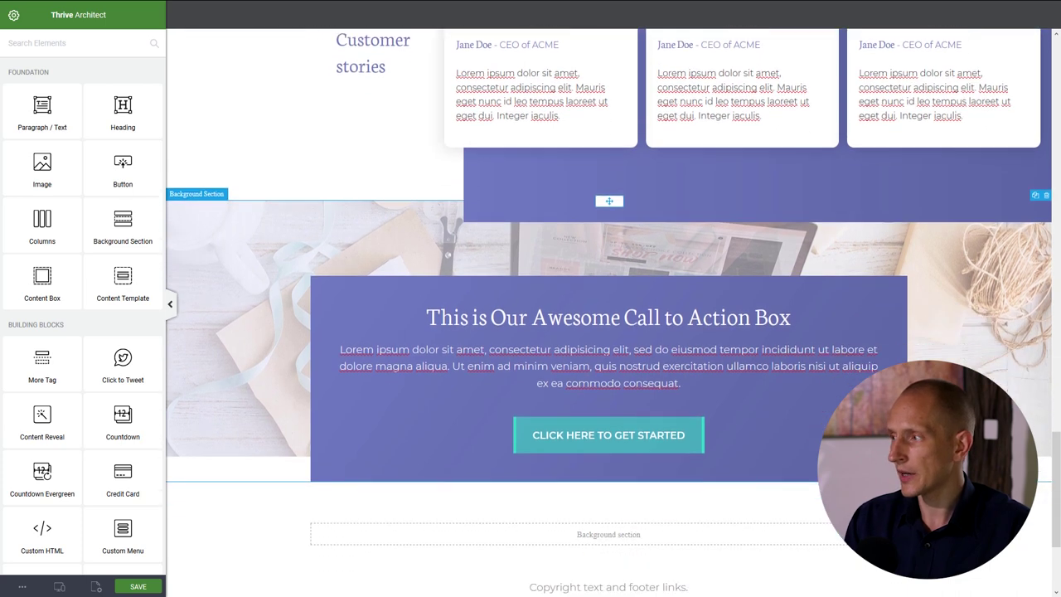
pyautogui.scroll(1, 608, 332)
pyautogui.scroll(1, 609, 331)
pyautogui.scroll(-2, 608, 332)
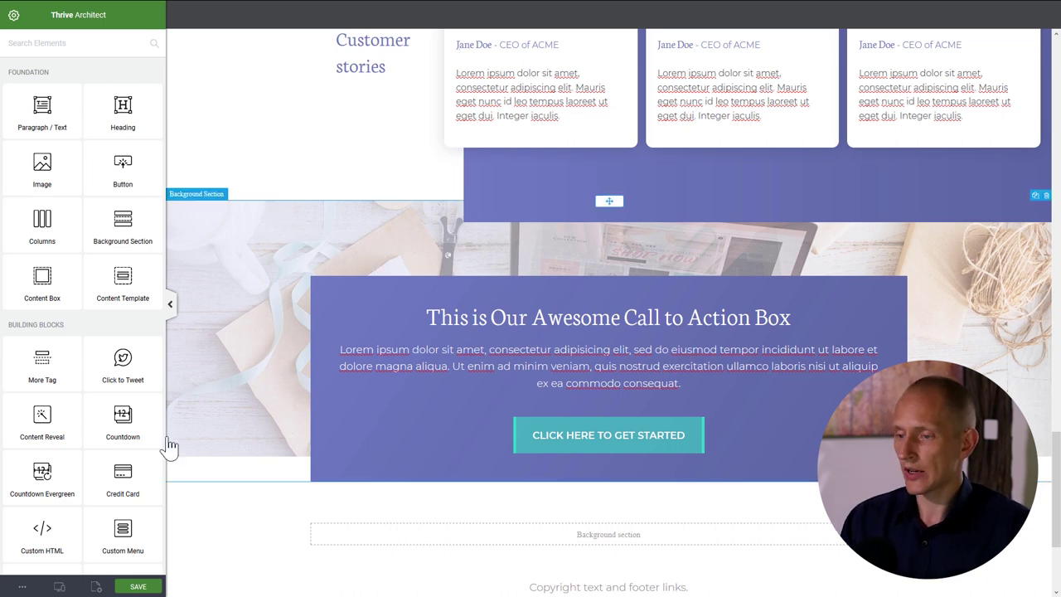
# - Switch to the tablet preview and check how the customer stories and call-to-action sections overlap
pyautogui.moveTo(59, 583)
pyautogui.click(54, 542)
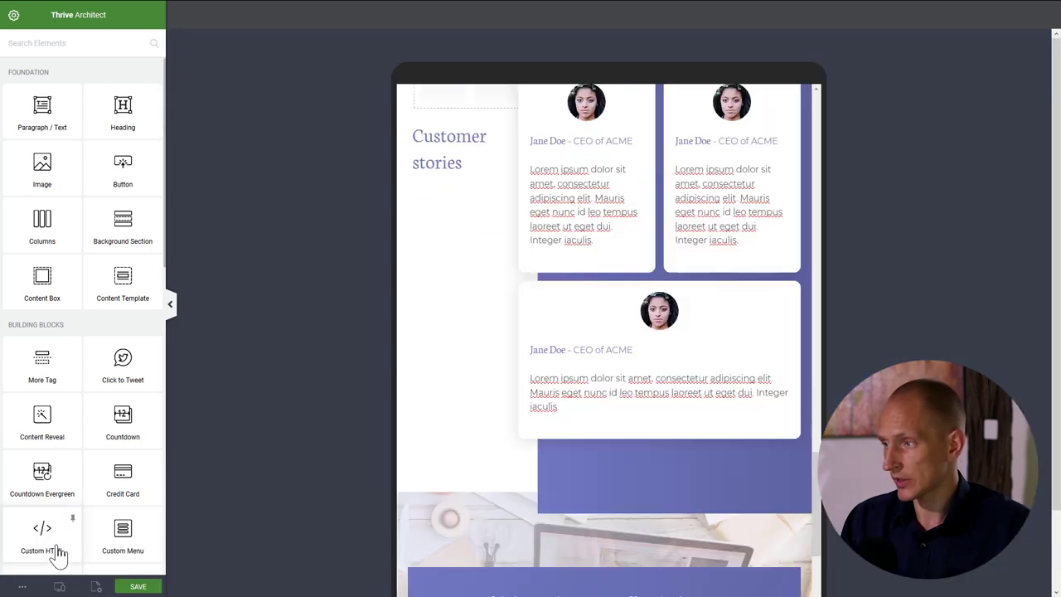
pyautogui.scroll(-4, 565, 336)
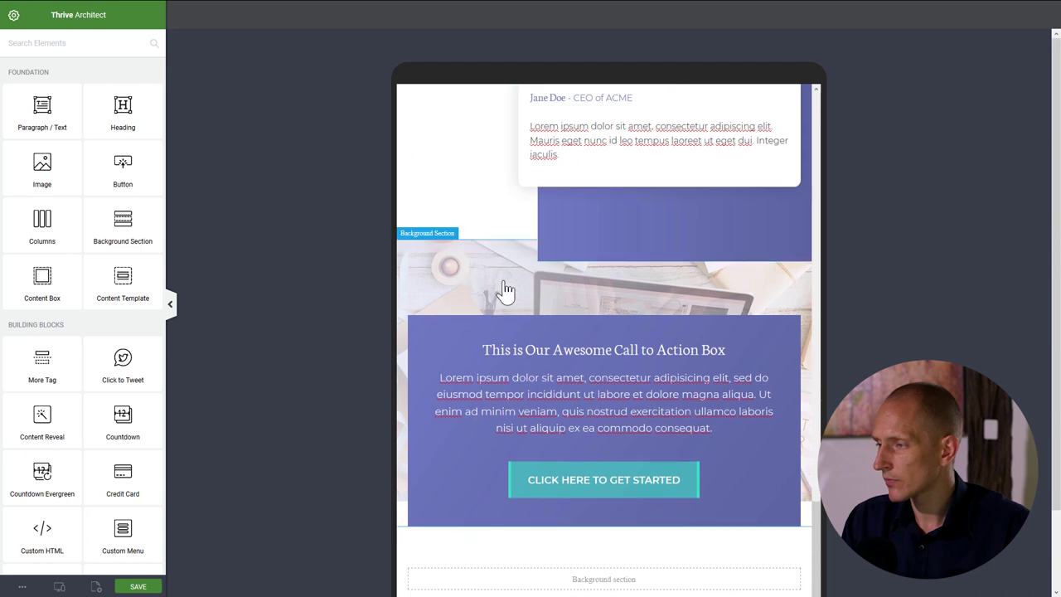
pyautogui.scroll(4, 497, 365)
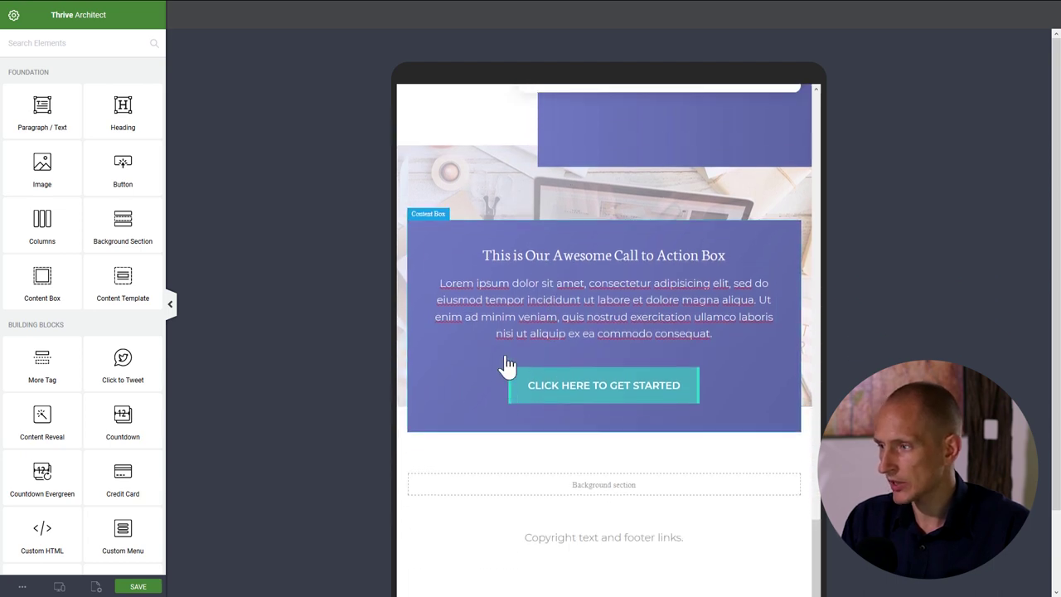
pyautogui.scroll(-2, 533, 390)
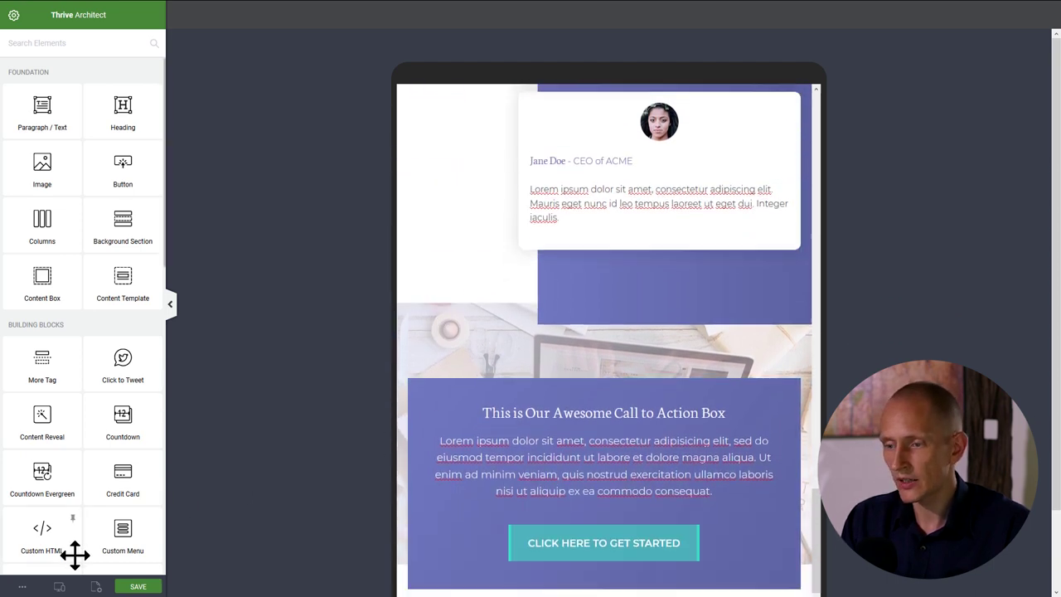
# - Switch to the mobile preview and examine the customer stories, the call-to-action box and its button for layout problems
pyautogui.moveTo(58, 587)
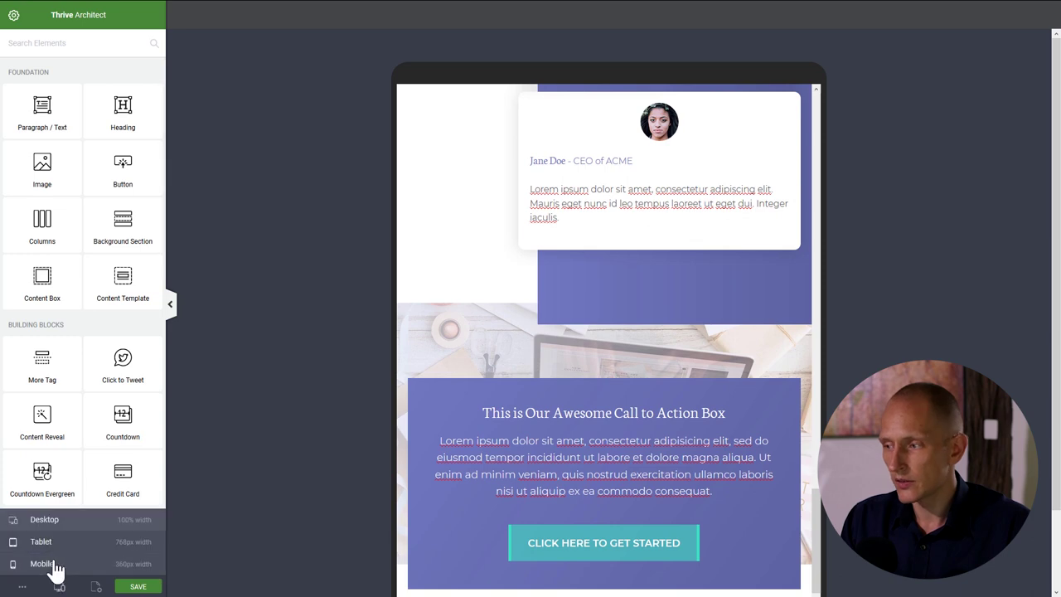
pyautogui.click(52, 566)
pyautogui.scroll(-12, 564, 229)
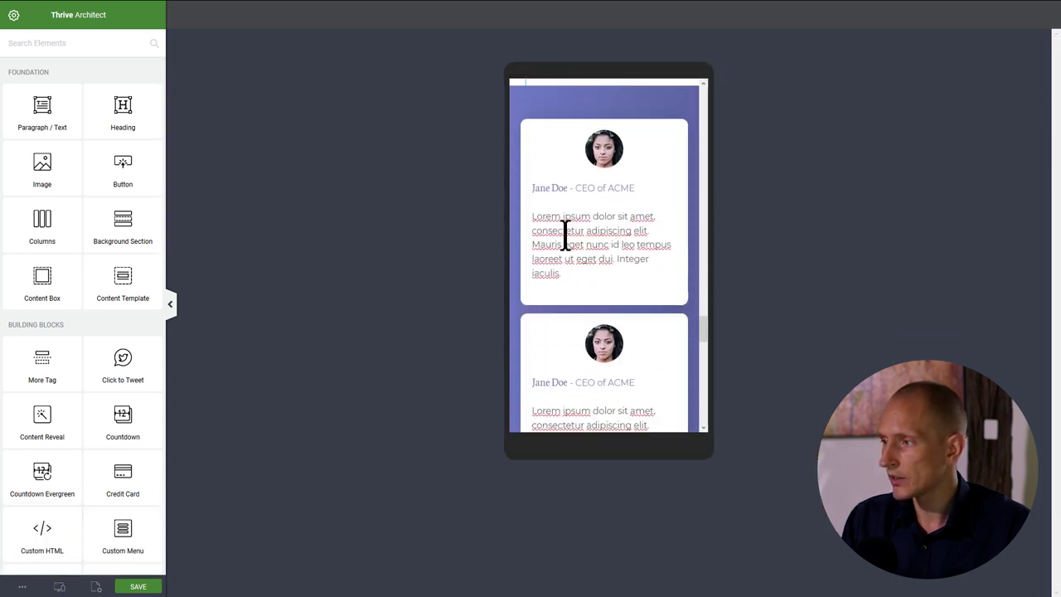
pyautogui.scroll(3, 565, 234)
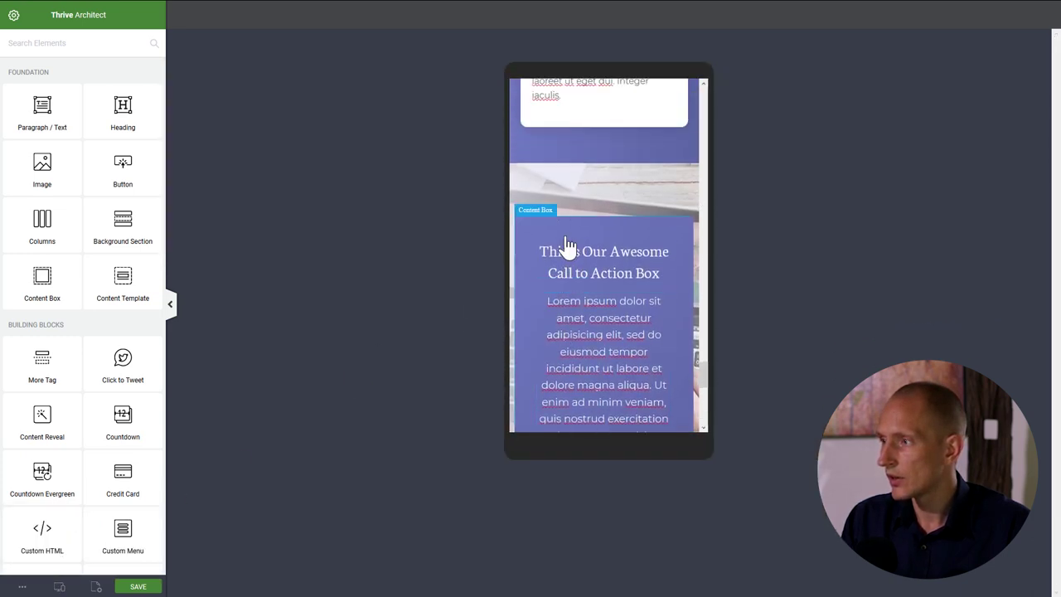
pyautogui.scroll(-6, 566, 246)
pyautogui.scroll(1, 567, 246)
pyautogui.scroll(2, 567, 246)
pyautogui.scroll(-3, 565, 240)
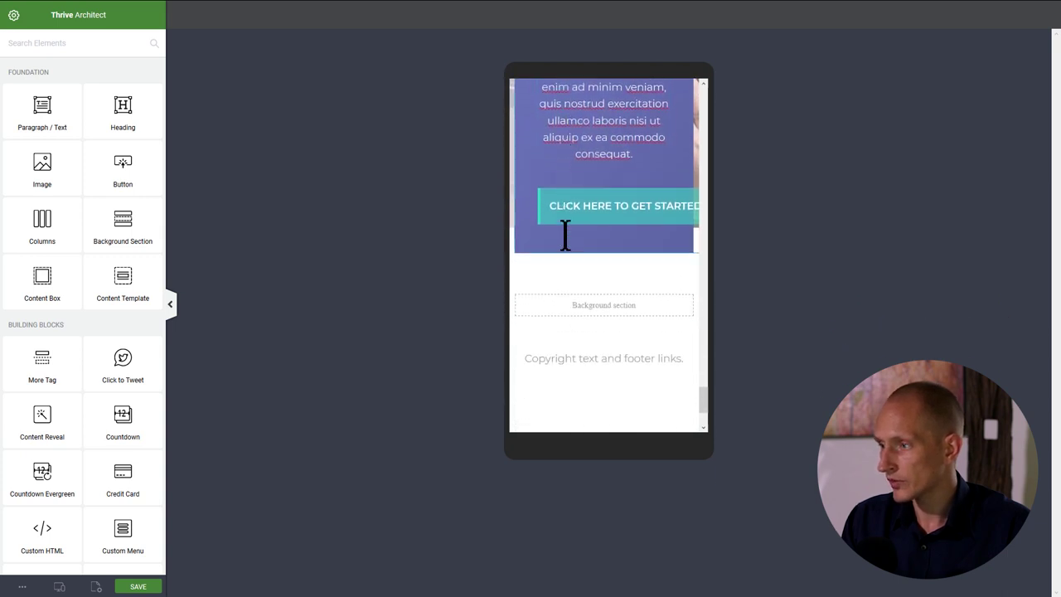
pyautogui.scroll(8, 566, 240)
pyautogui.scroll(-3, 566, 246)
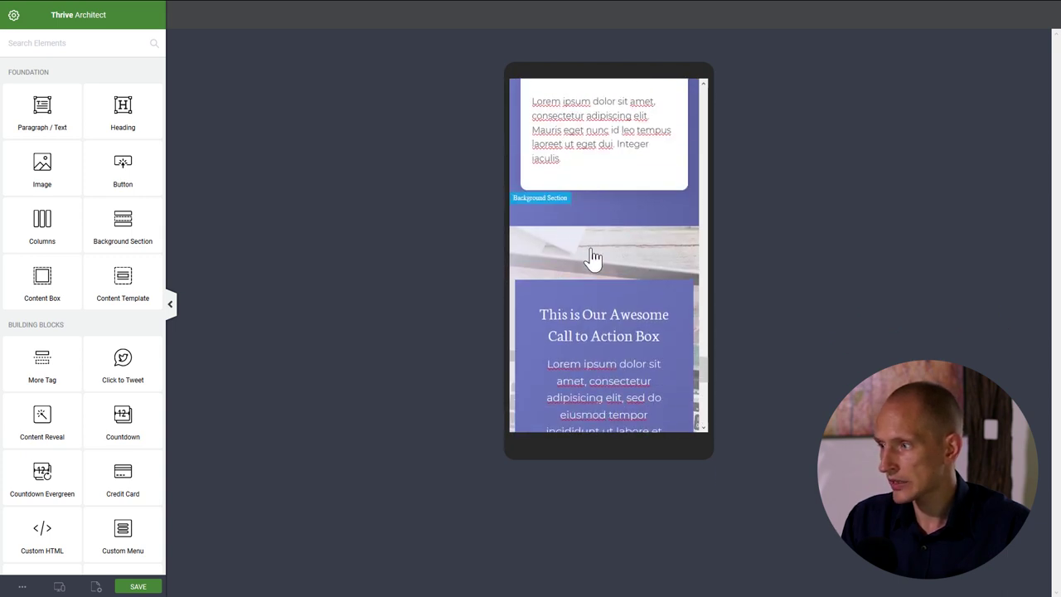
# - Set the call-to-action content box's padding to 20 px on all sides for the mobile view
pyautogui.click(535, 238)
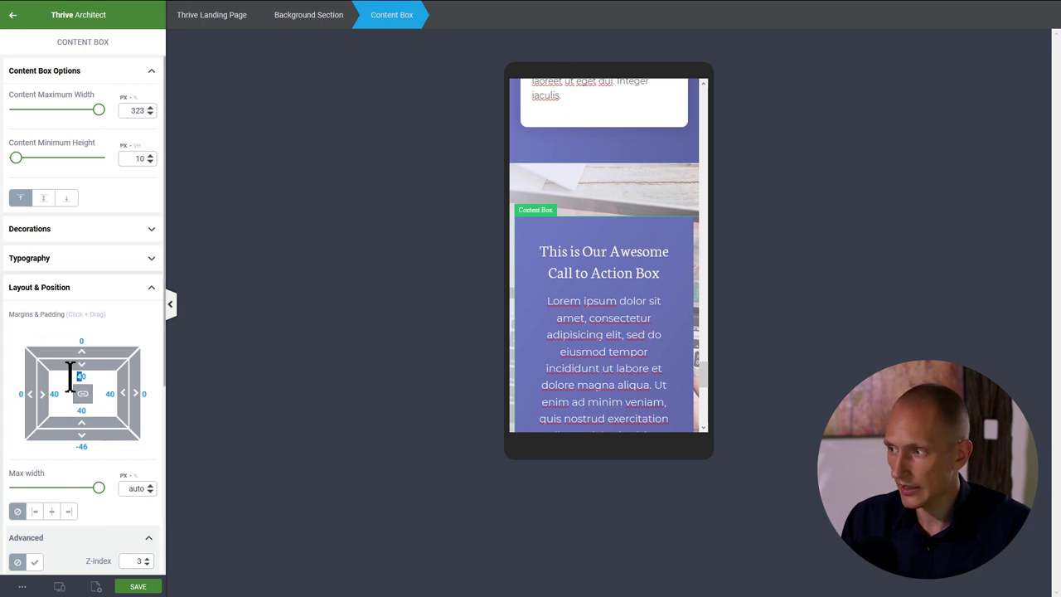
pyautogui.write('20')
pyautogui.scroll(-5, 572, 290)
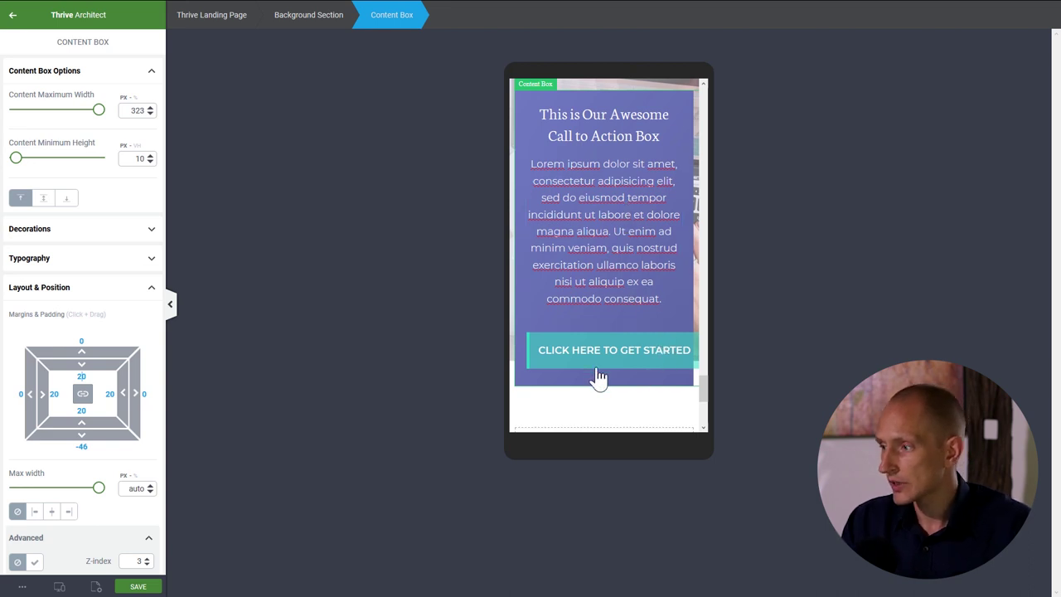
# - Reduce the call-to-action button's width to 286 px in the mobile view so that it fits inside the box
pyautogui.click(570, 349)
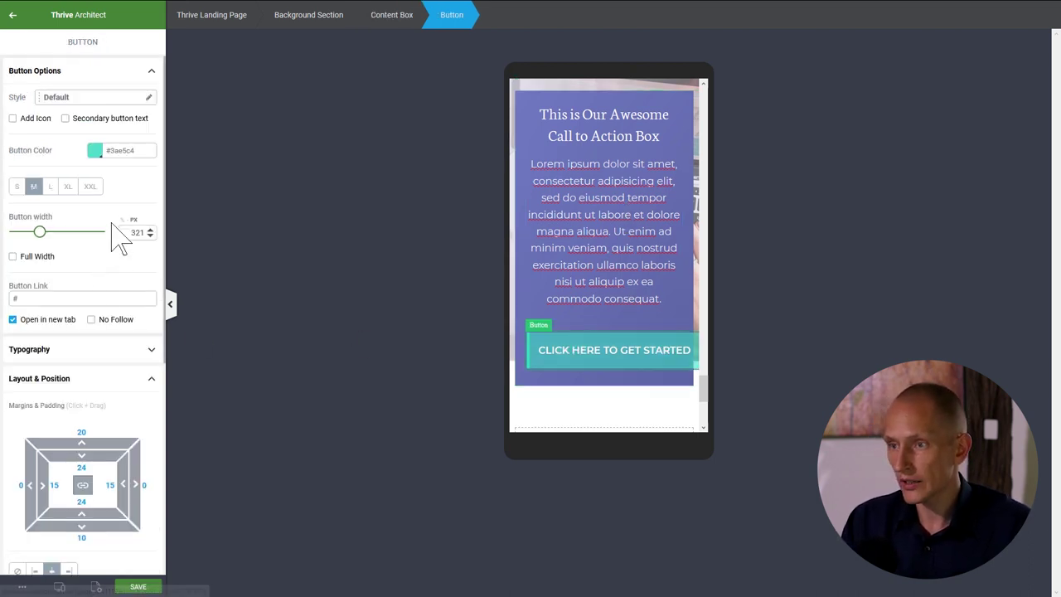
pyautogui.moveTo(41, 232); pyautogui.dragTo(36, 234)
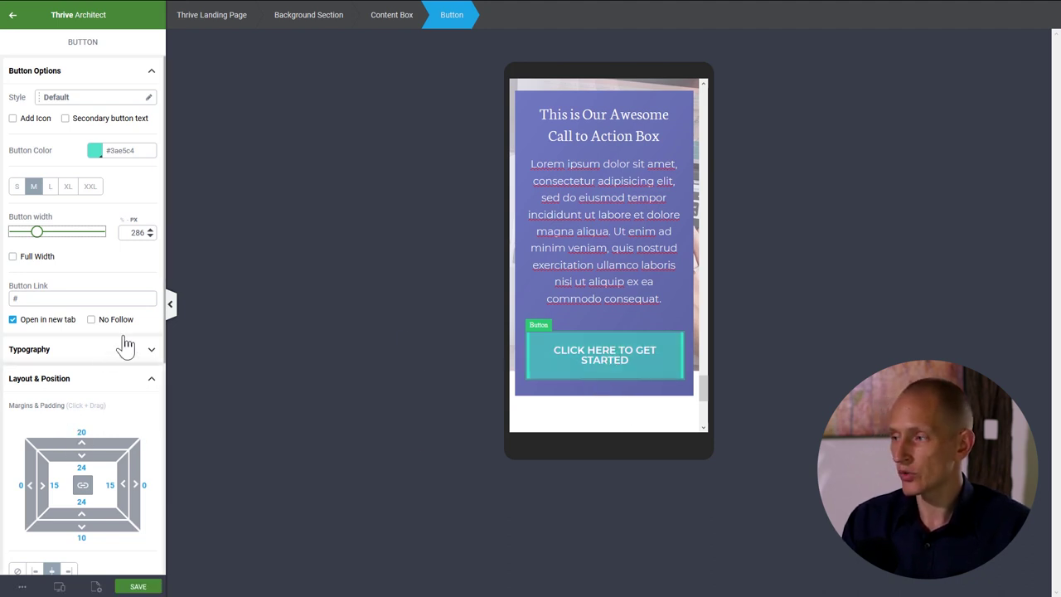
pyautogui.scroll(-3, 533, 410)
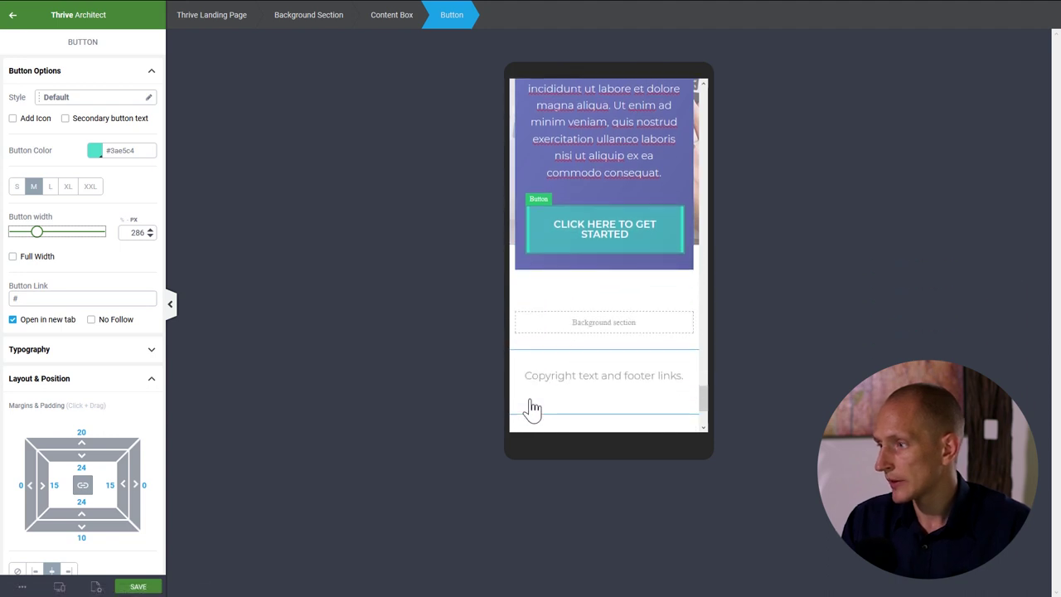
pyautogui.scroll(1, 600, 367)
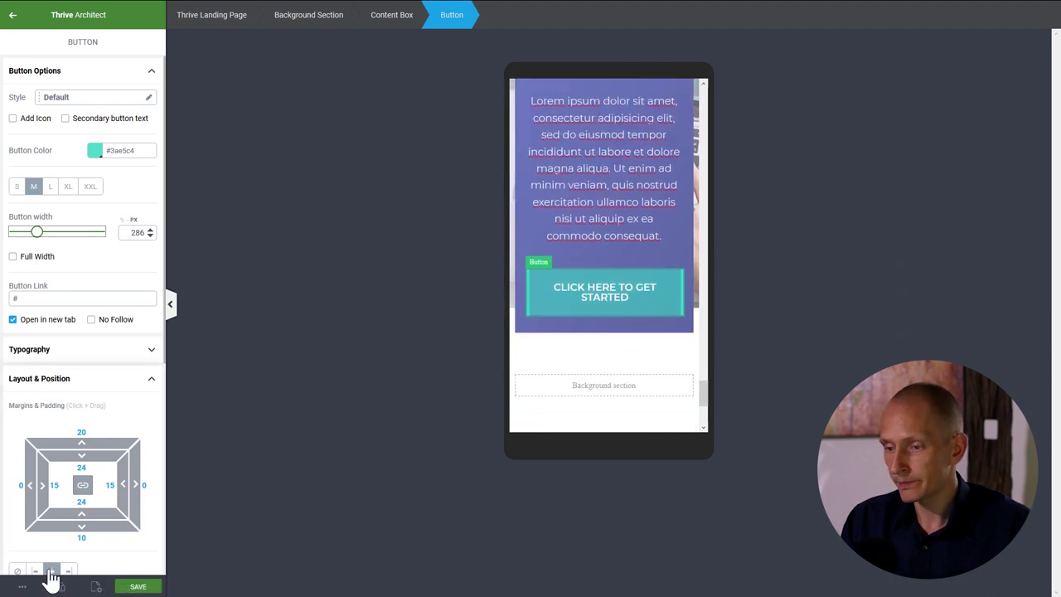
# - Return to the desktop view and bring the call-to-action box back into sight
pyautogui.moveTo(59, 589)
pyautogui.click(52, 515)
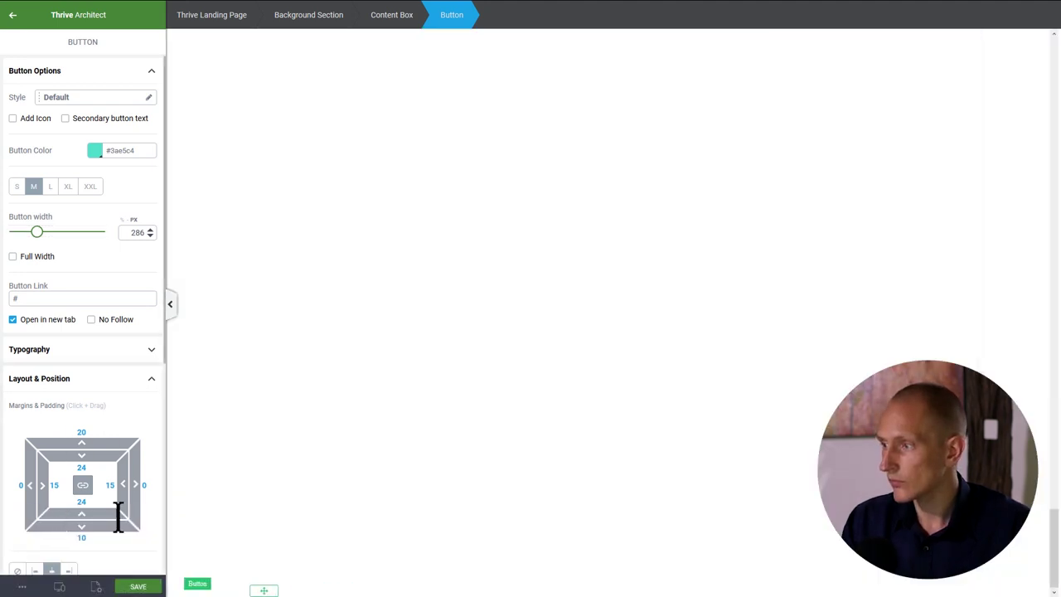
pyautogui.scroll(7, 663, 332)
pyautogui.scroll(-5, 663, 332)
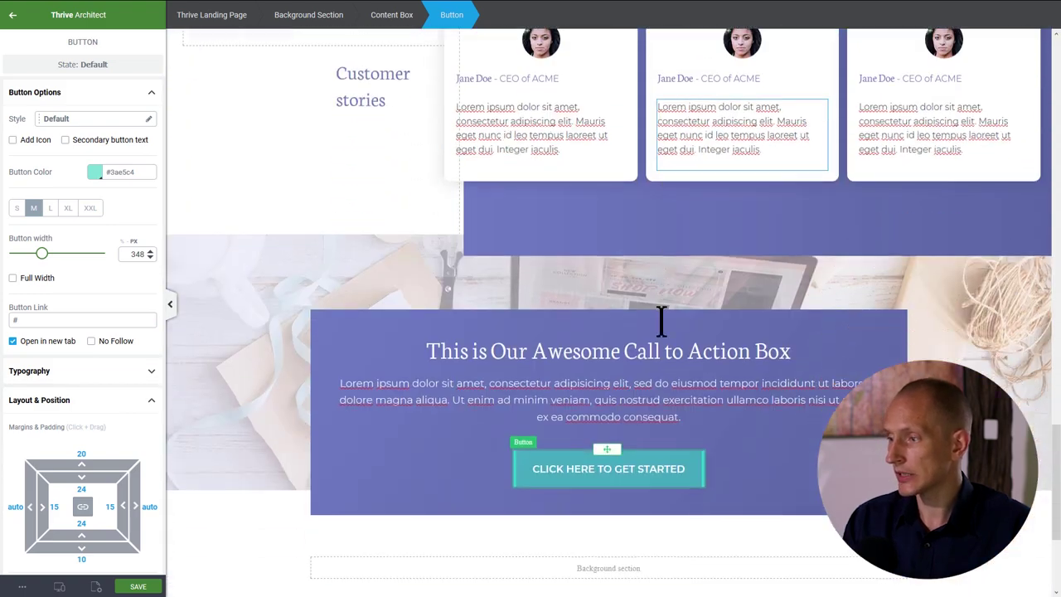
pyautogui.scroll(-2, 570, 393)
# - Add a heading reading "This is Our Final Text Section" to the empty background section below the call-to-action box
pyautogui.click(251, 226)
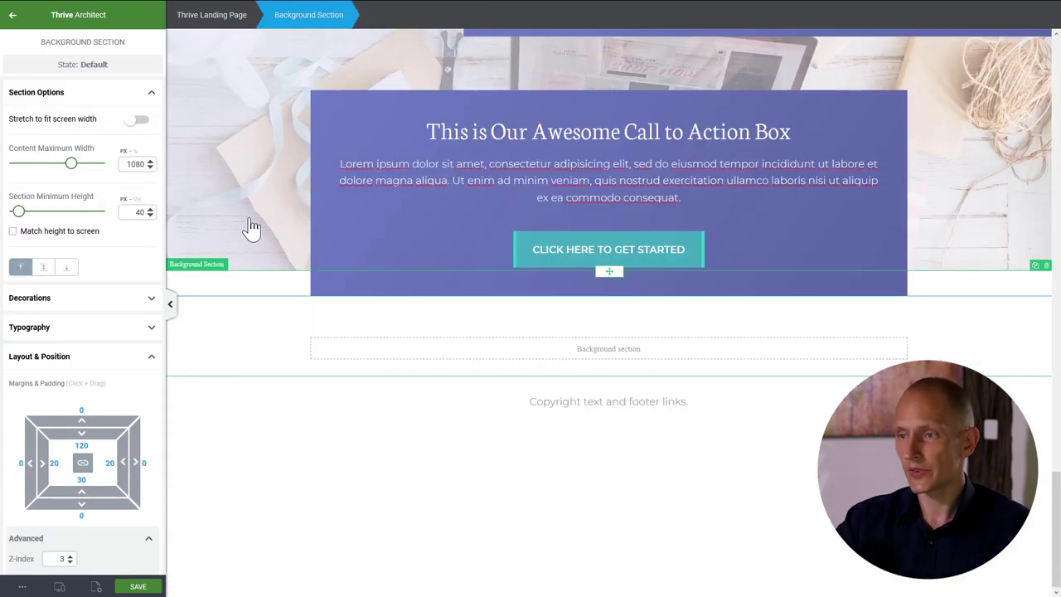
pyautogui.click(12, 15)
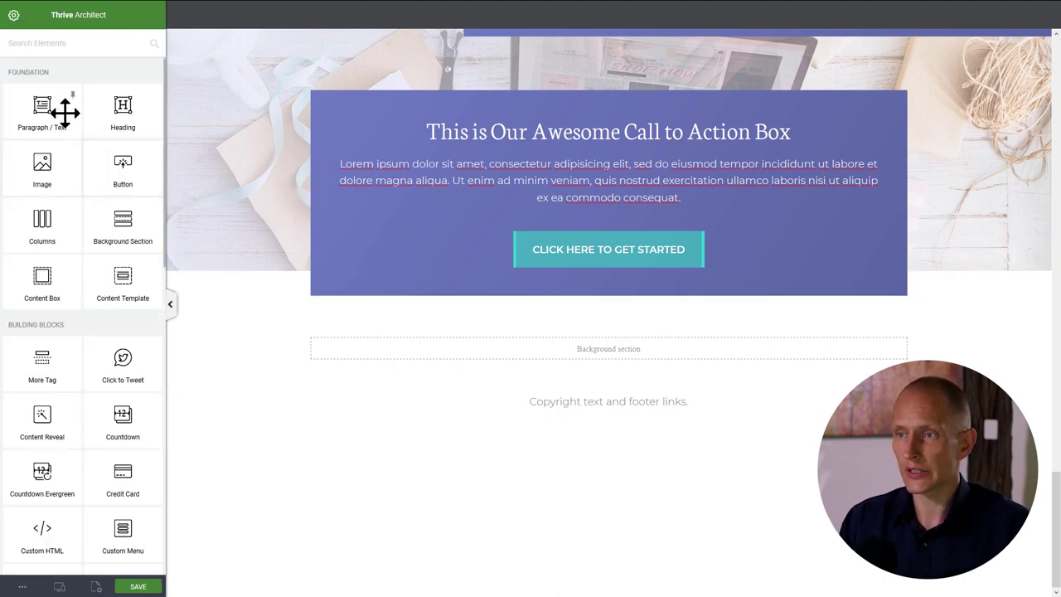
pyautogui.moveTo(116, 120); pyautogui.dragTo(587, 352)
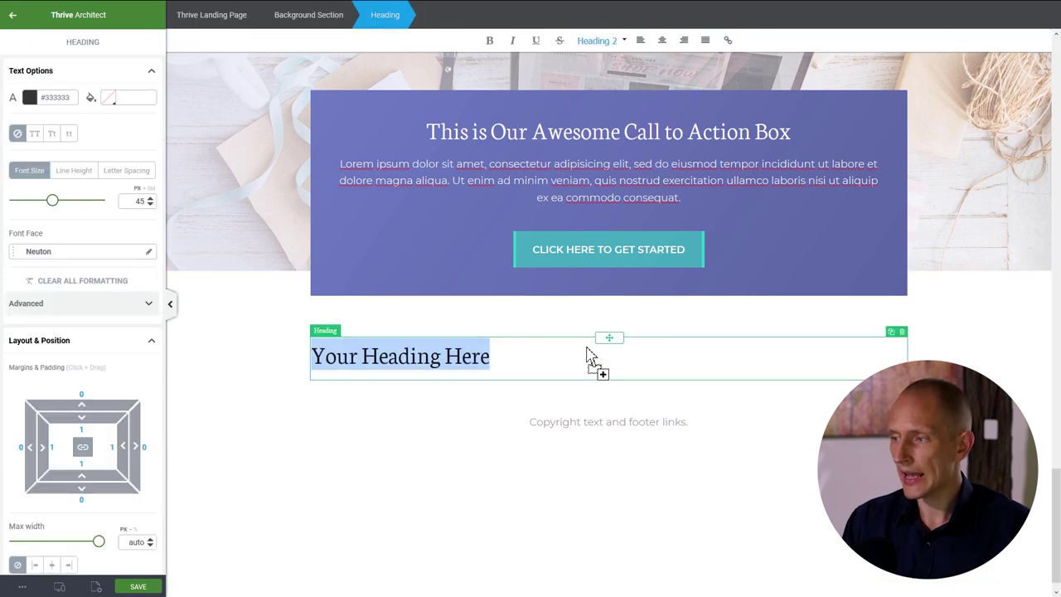
pyautogui.write('This is Our Final Text Section')
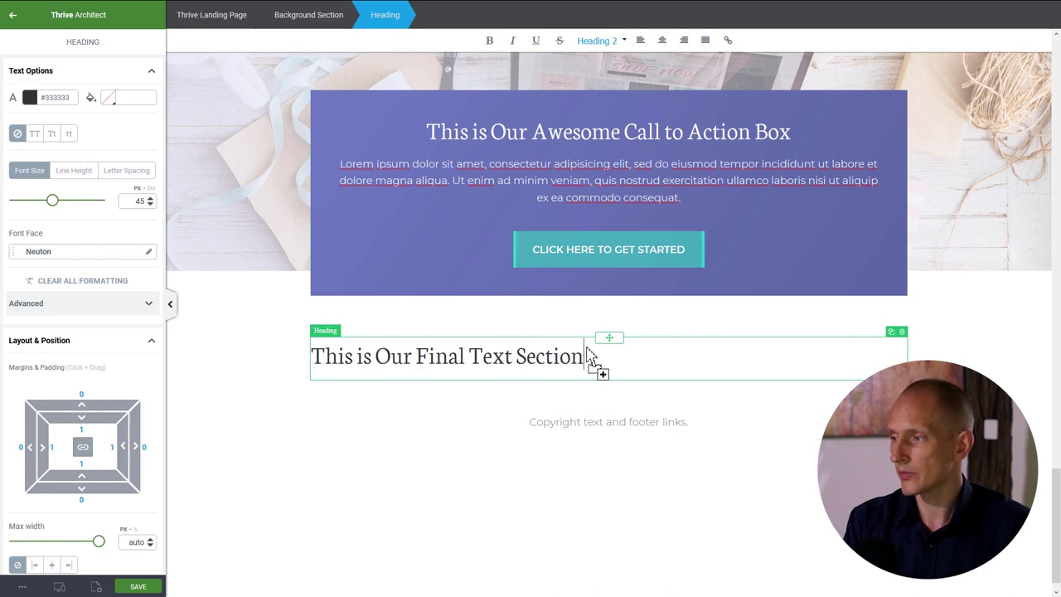
# - Change the final text section's heading to Heading 3 and centre-align it
pyautogui.click(600, 41)
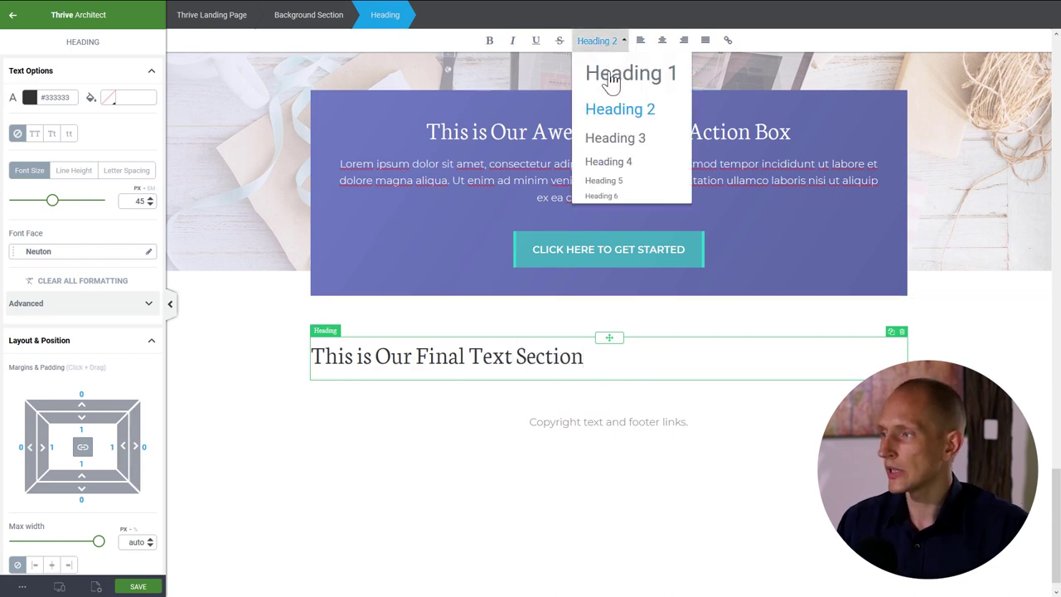
pyautogui.click(634, 139)
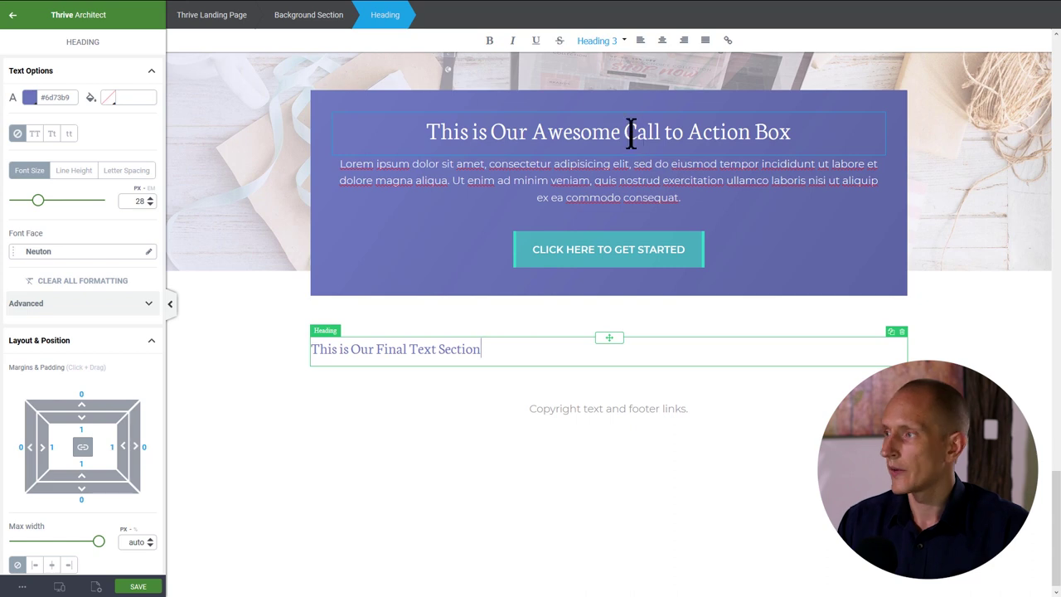
pyautogui.click(662, 40)
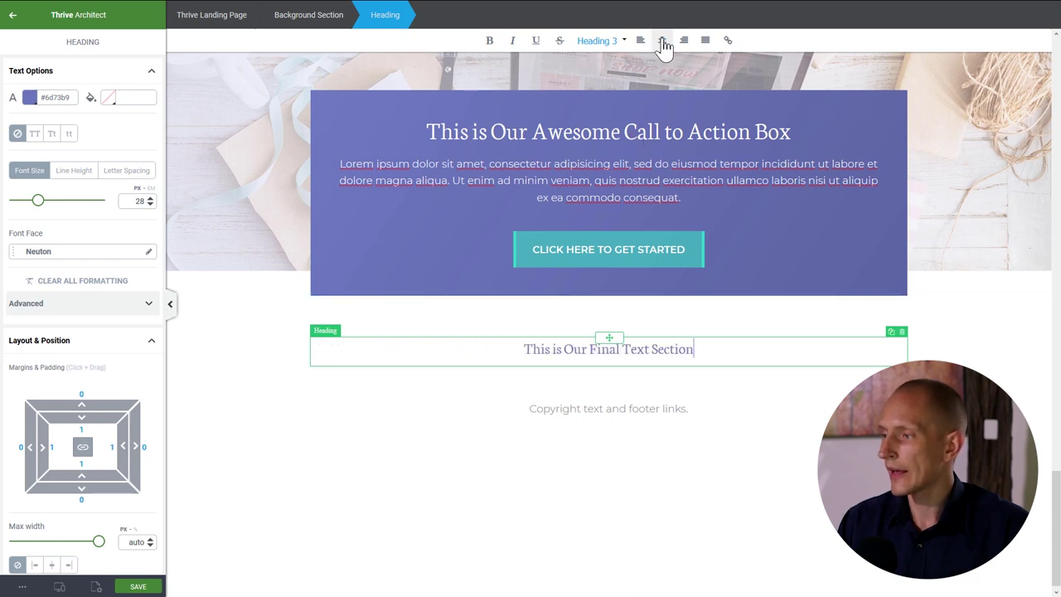
pyautogui.click(248, 373)
# - Duplicate the call-to-action box's paragraph and move the copy below the "This is Our Final Text Section" heading
pyautogui.click(866, 170)
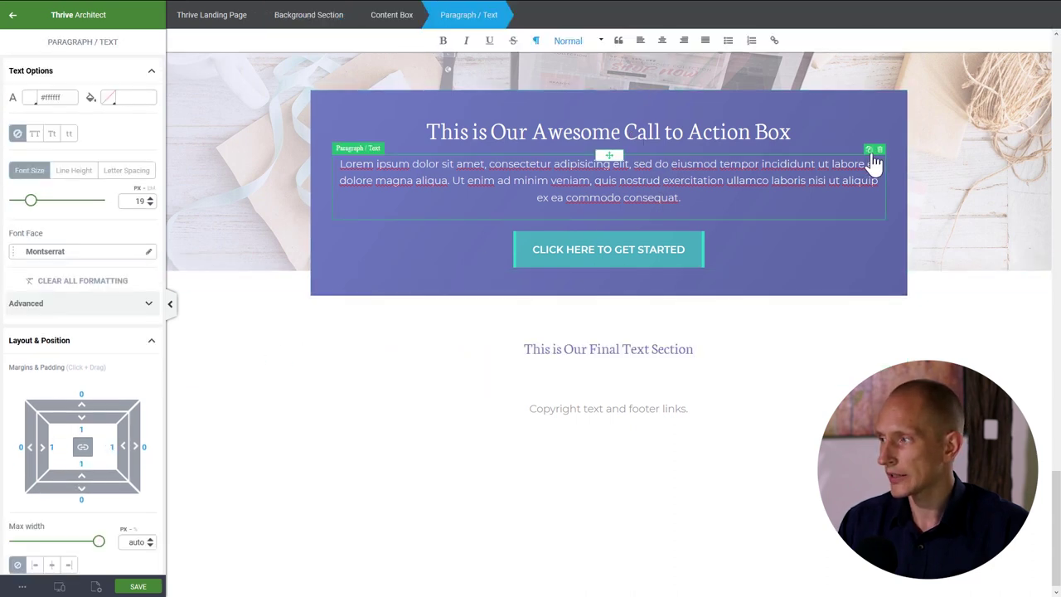
pyautogui.click(868, 149)
pyautogui.moveTo(620, 155); pyautogui.dragTo(630, 427)
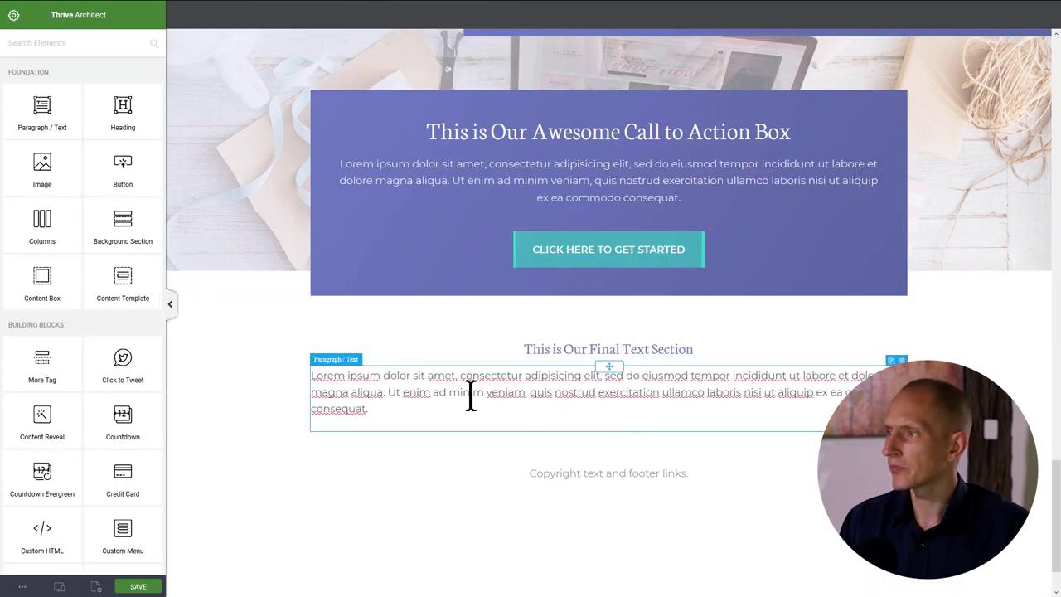
# - Centre-align the paragraph in the final text section and review the page sections above it
pyautogui.click(471, 396)
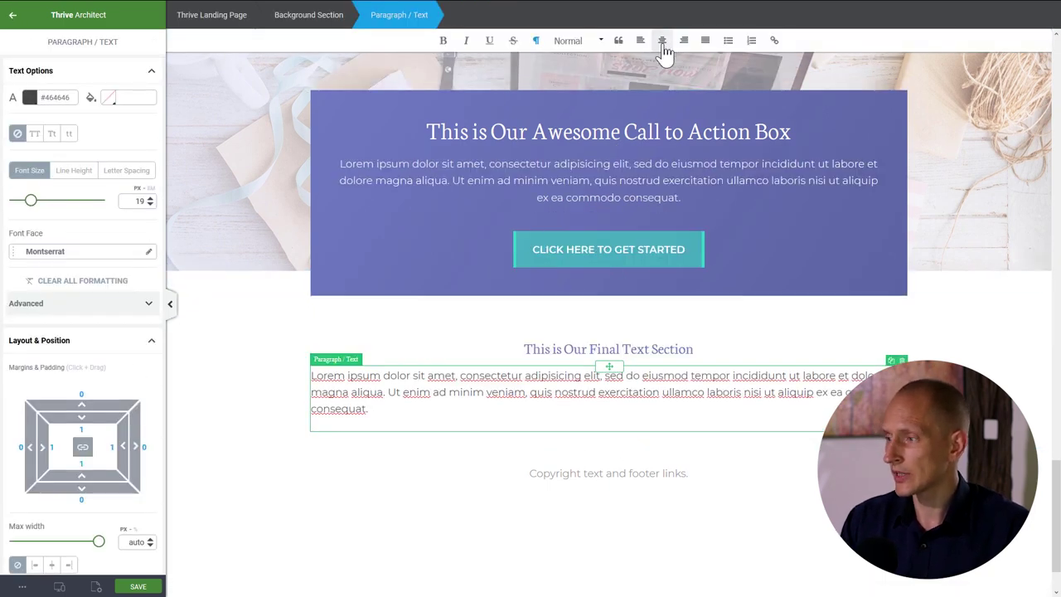
pyautogui.click(662, 43)
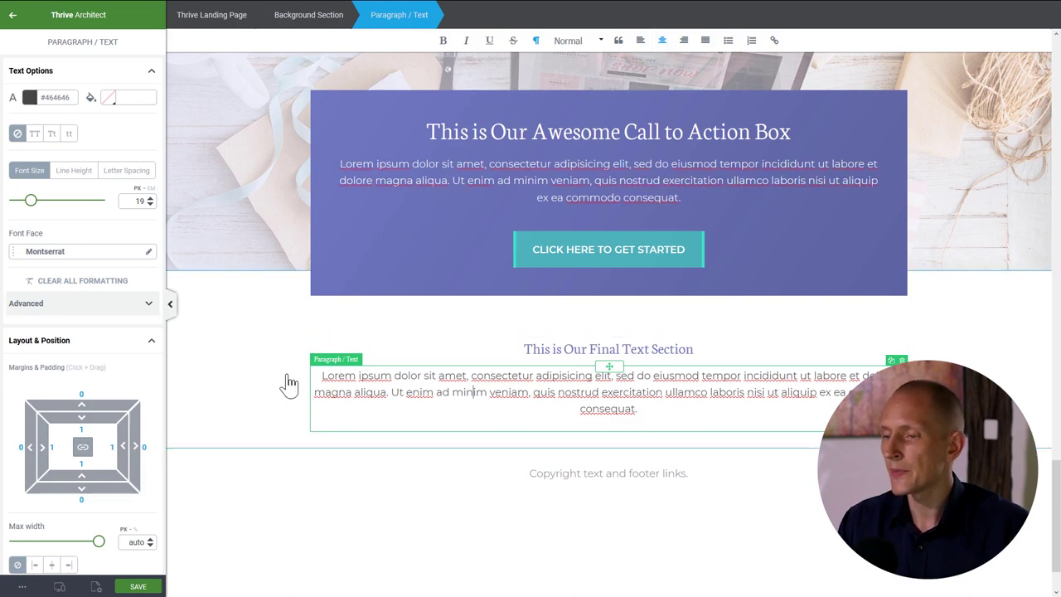
pyautogui.scroll(10, 398, 359)
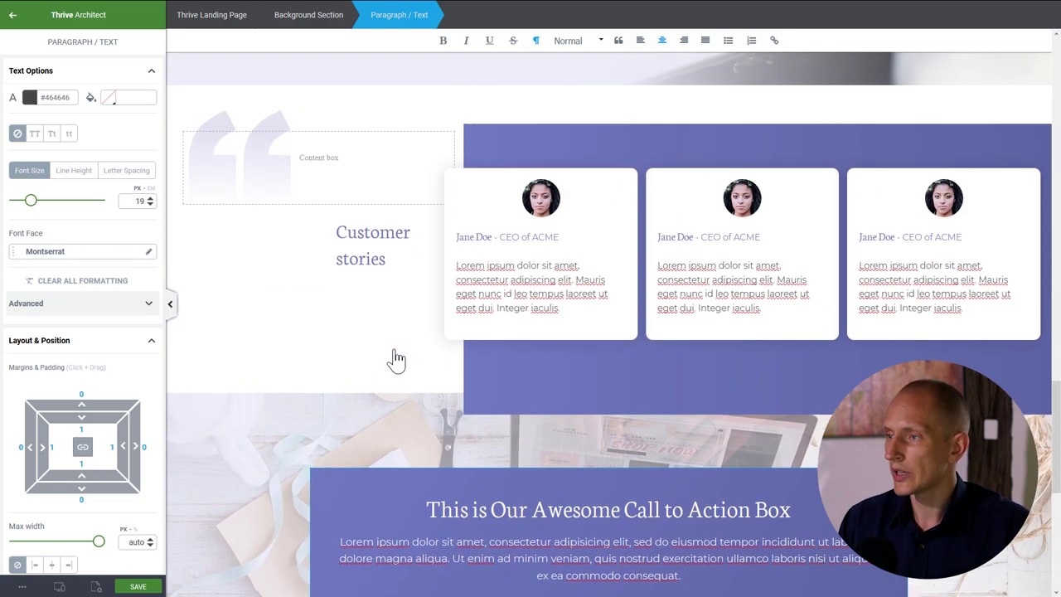
pyautogui.scroll(-2, 397, 359)
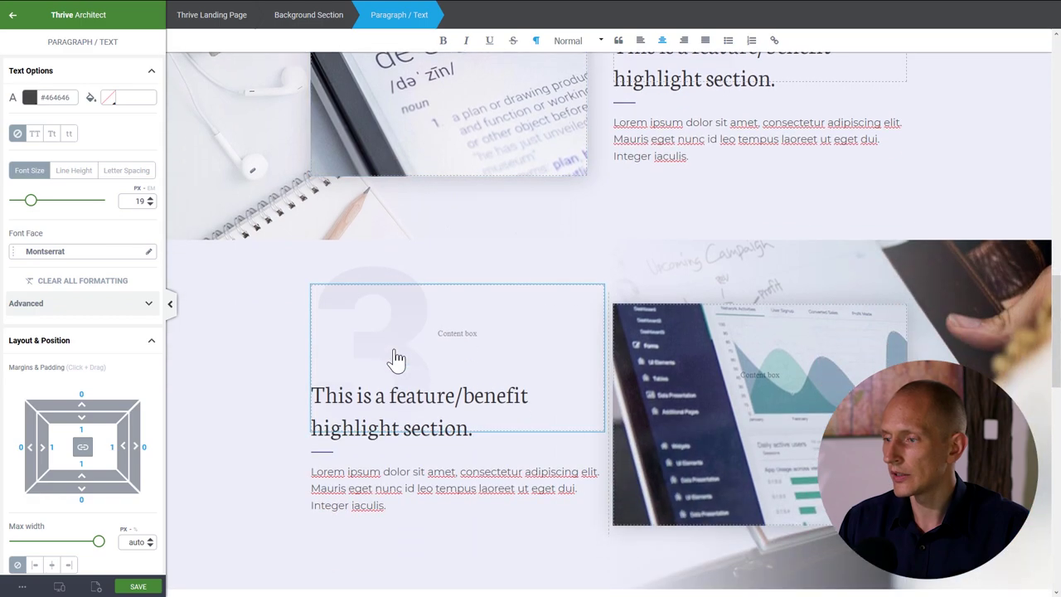
# - Duplicate the teal divider from the first Feature Subheading column and move the copy between the final text section's heading and paragraph
pyautogui.scroll(8, 398, 360)
pyautogui.scroll(-1, 394, 353)
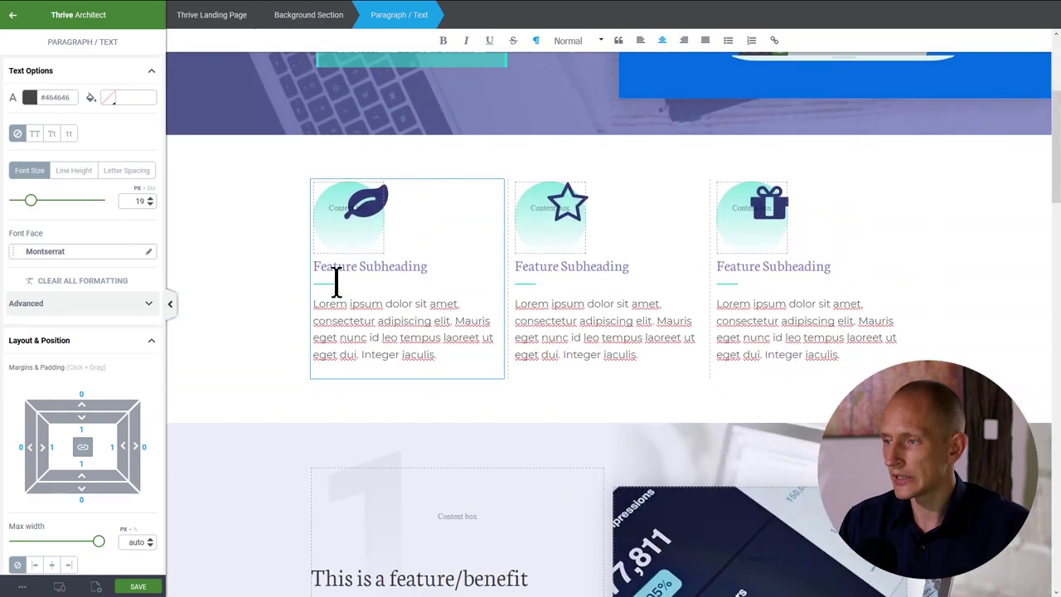
pyautogui.click(328, 287)
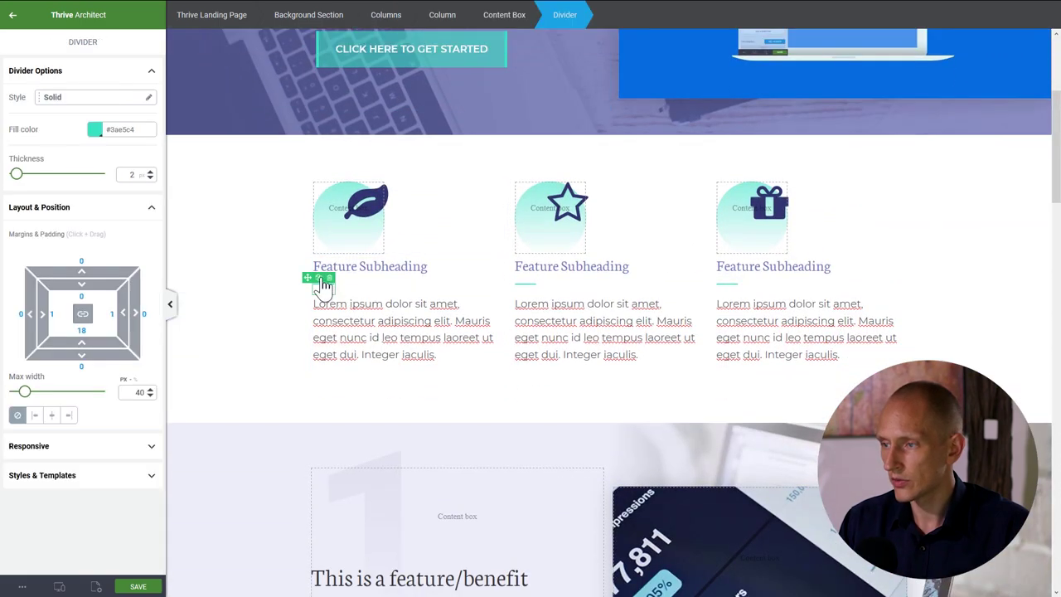
pyautogui.scroll(-10, 473, 581)
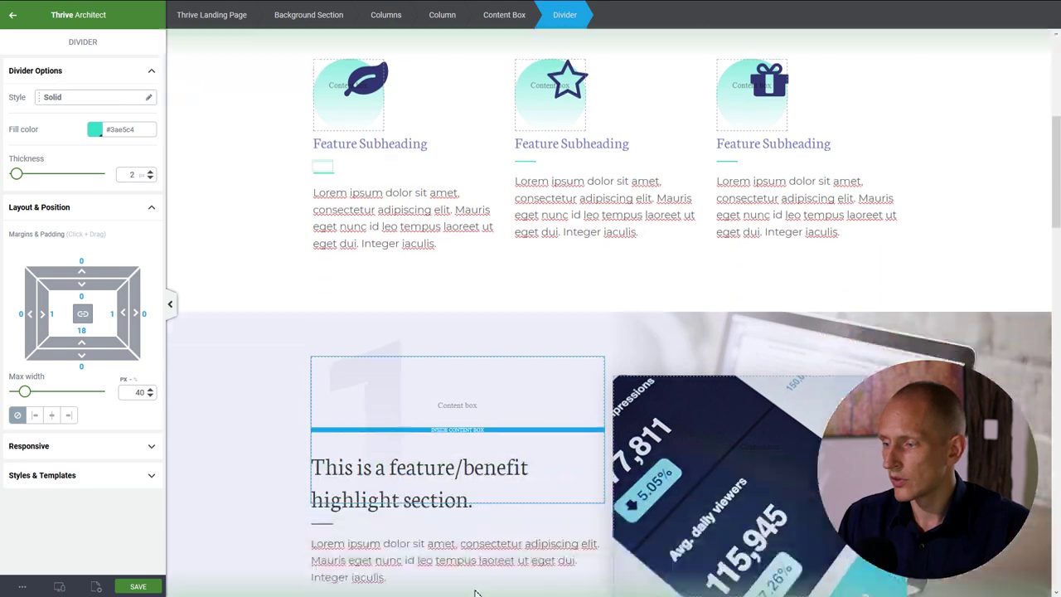
pyautogui.scroll(-12, 475, 592)
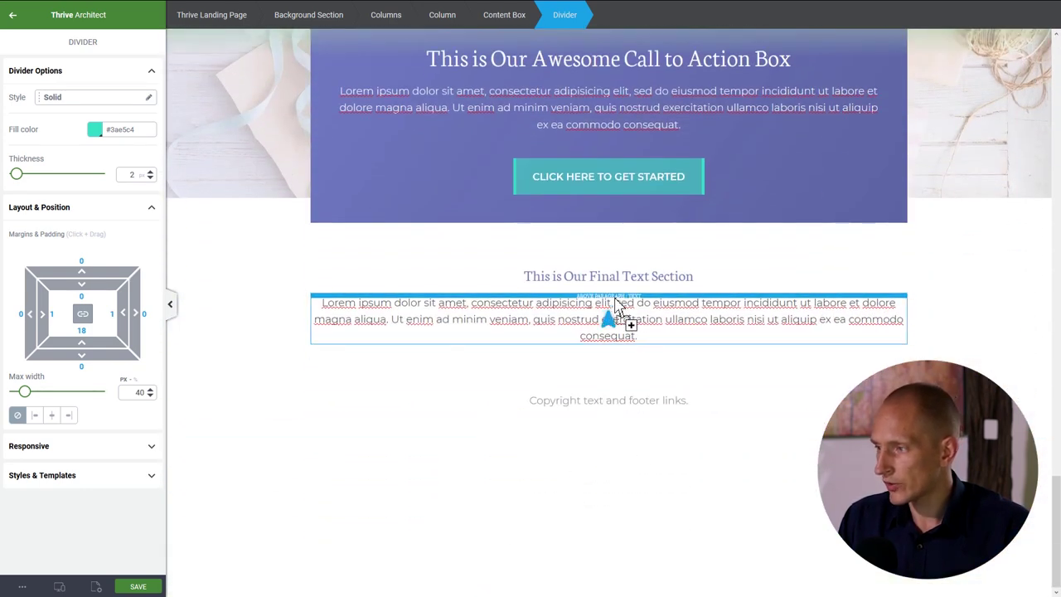
pyautogui.moveTo(616, 304)
pyautogui.mouseDown()
pyautogui.moveTo(608, 276)
pyautogui.moveTo(612, 292)
pyautogui.mouseUp()
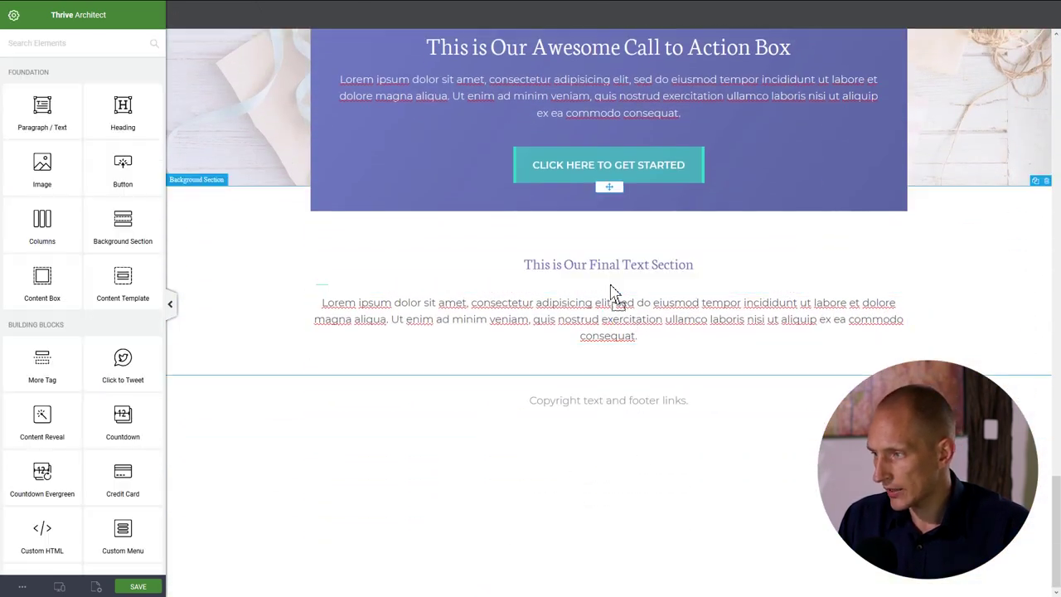
# - Centre-align the divider below the "This is Our Final Text Section" heading
pyautogui.click(330, 292)
pyautogui.click(52, 414)
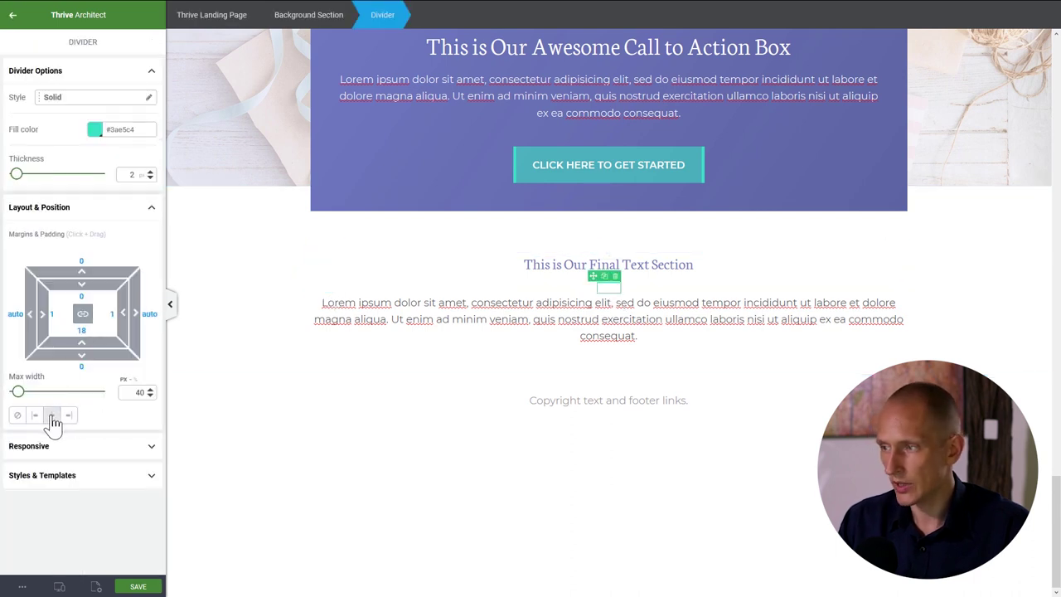
pyautogui.click(407, 389)
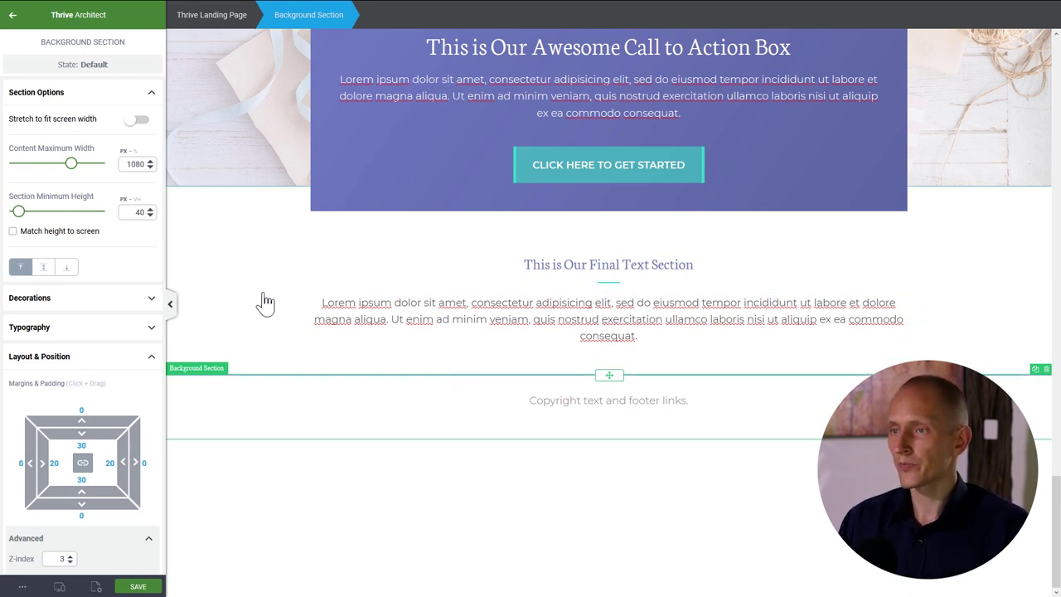
# - Insert a Columns element with three equal 1/3 columns below the final text section's paragraph
pyautogui.click(13, 15)
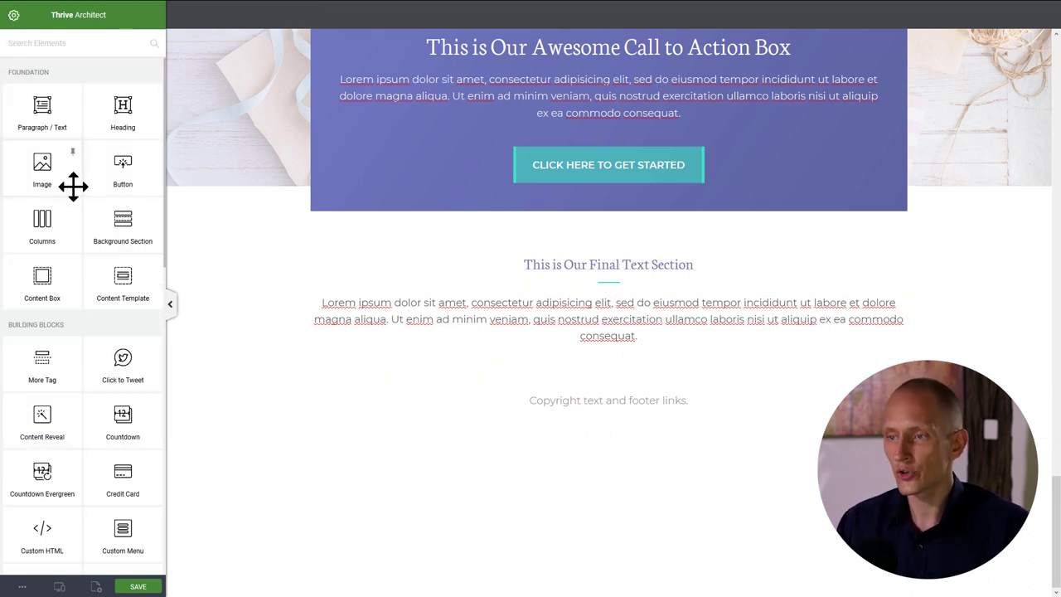
pyautogui.moveTo(43, 217); pyautogui.dragTo(623, 363)
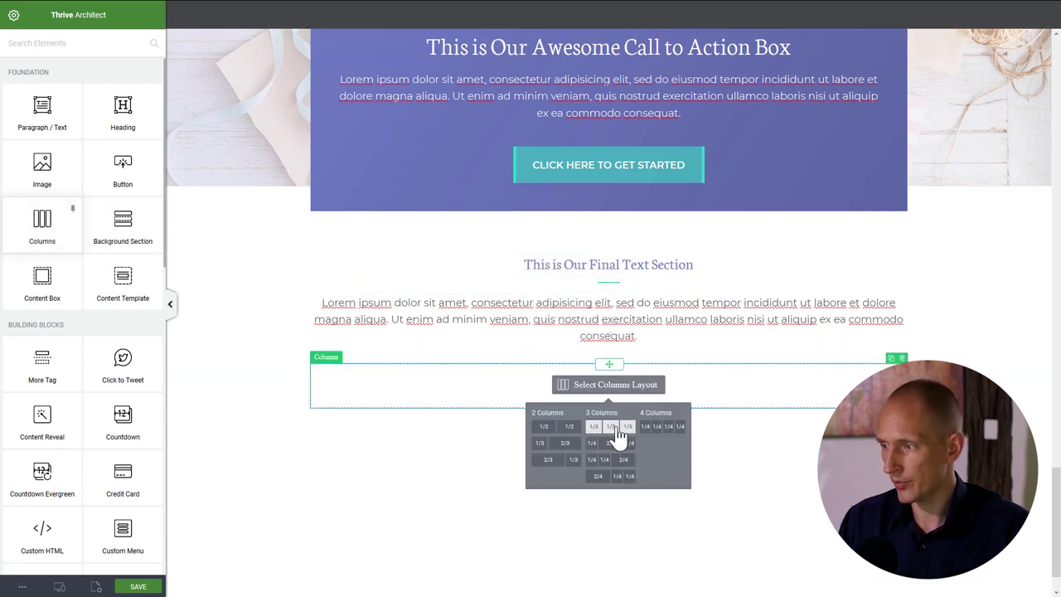
pyautogui.click(611, 426)
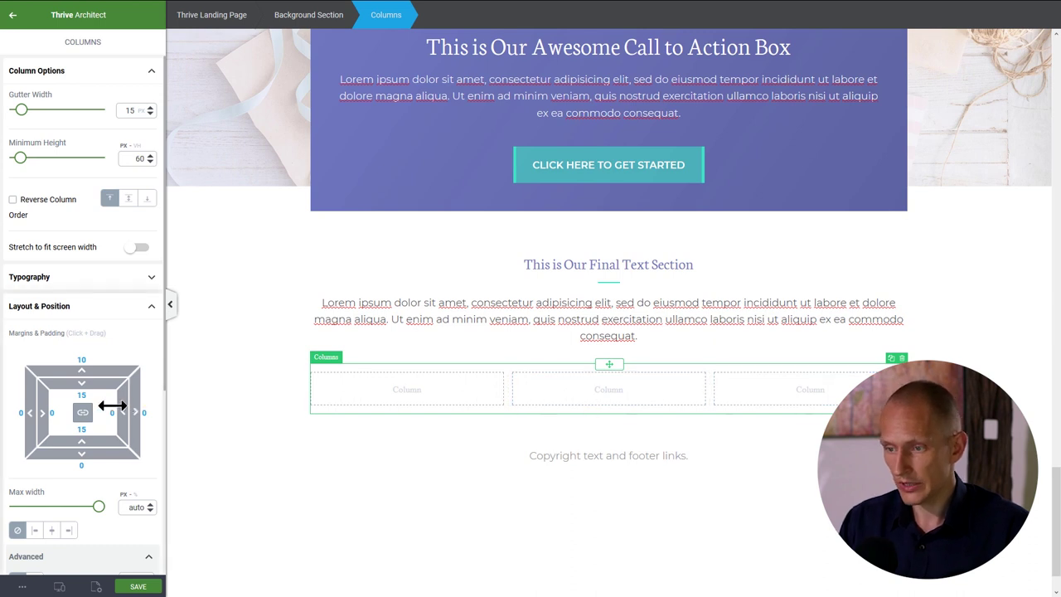
# - Limit the three-column element's maximum width to 407 px and centre it in the section
pyautogui.scroll(-2, 78, 379)
pyautogui.click(98, 448)
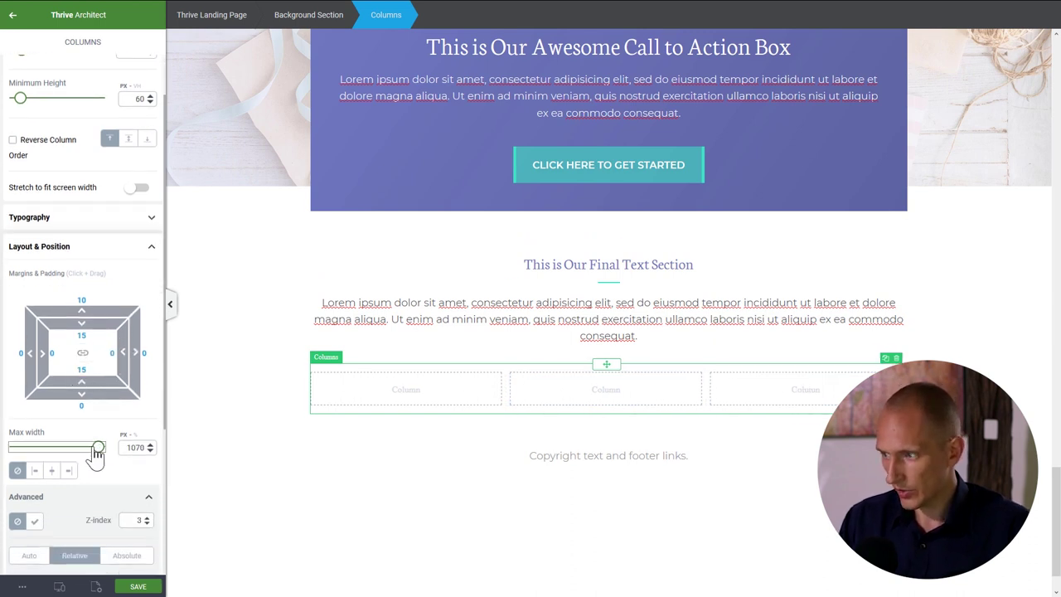
pyautogui.moveTo(98, 447); pyautogui.dragTo(47, 448)
pyautogui.click(52, 470)
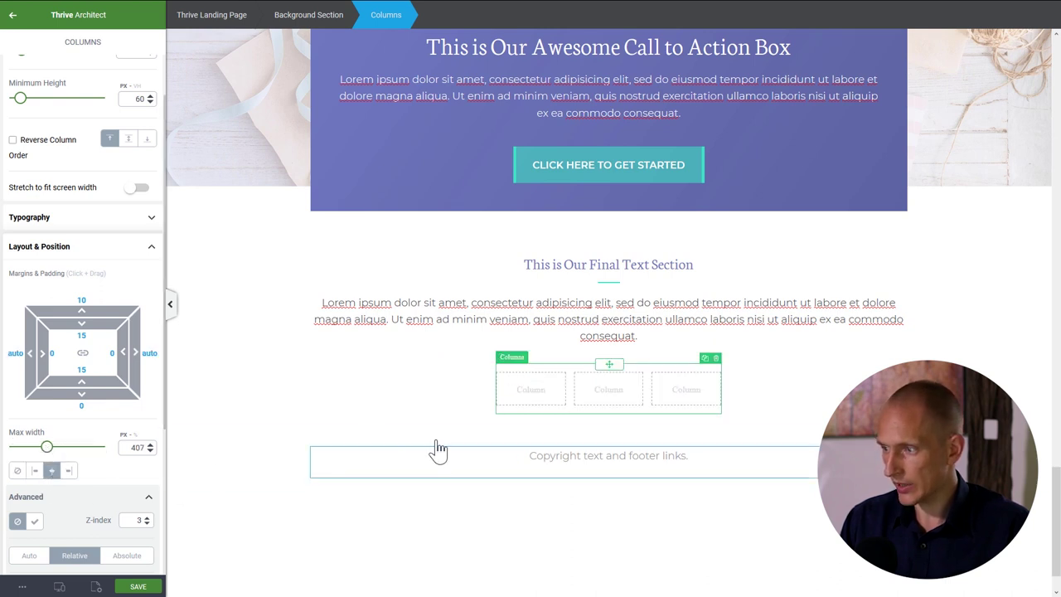
pyautogui.click(433, 402)
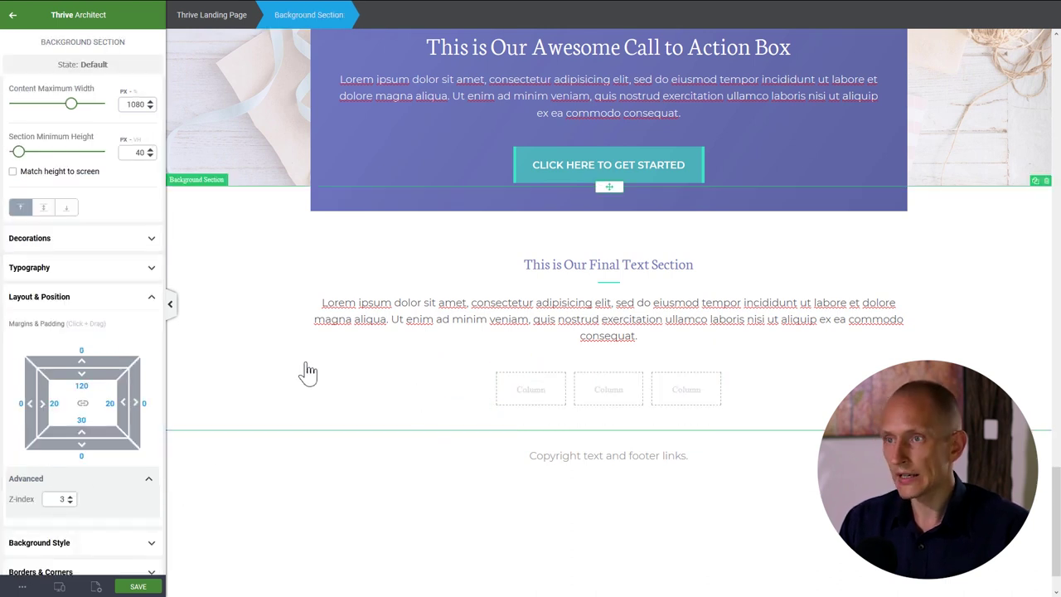
# - Add an Icon element to the first column, search the icons for "face" and choose the plain Facebook "f"
pyautogui.click(12, 14)
pyautogui.scroll(-3, 99, 256)
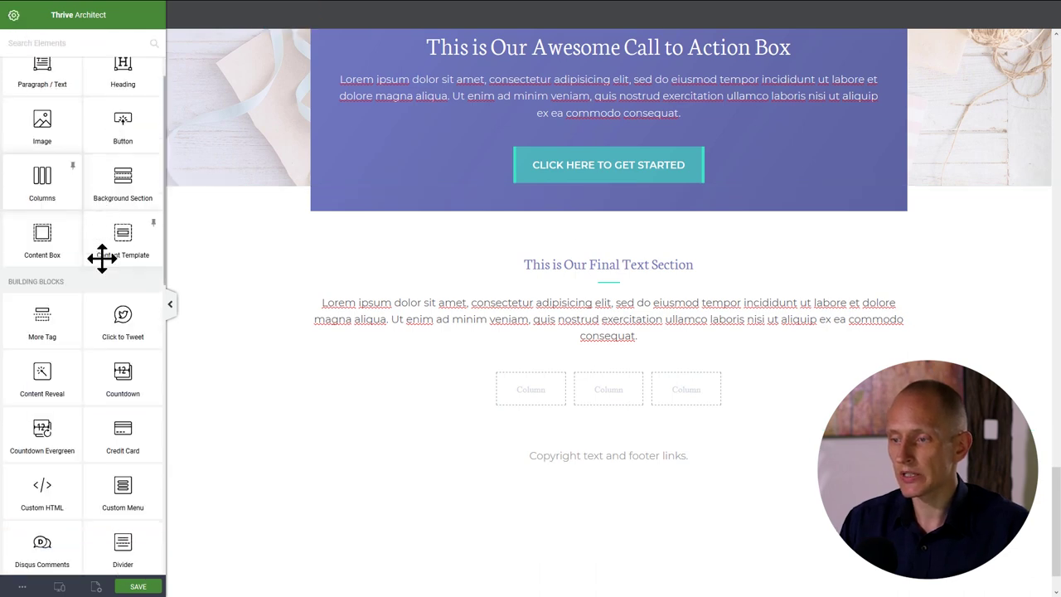
pyautogui.moveTo(132, 462); pyautogui.dragTo(545, 401)
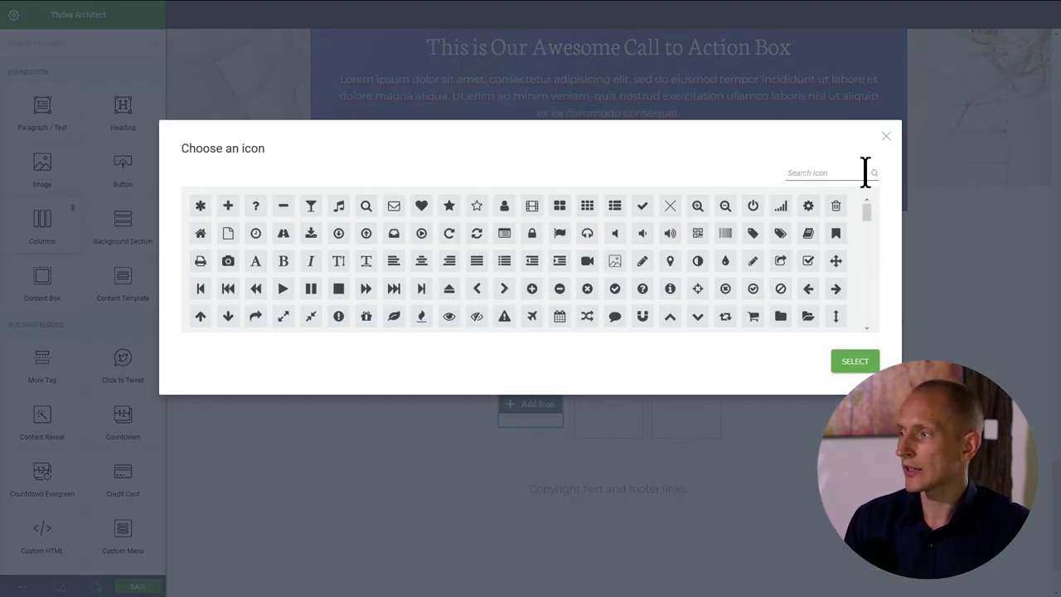
pyautogui.write('face')
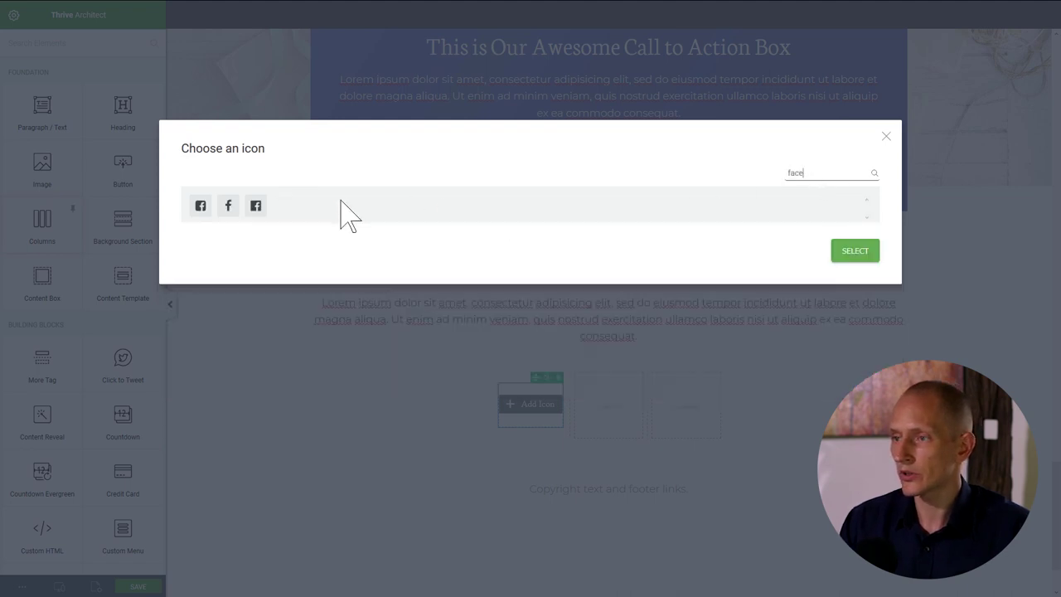
pyautogui.click(237, 211)
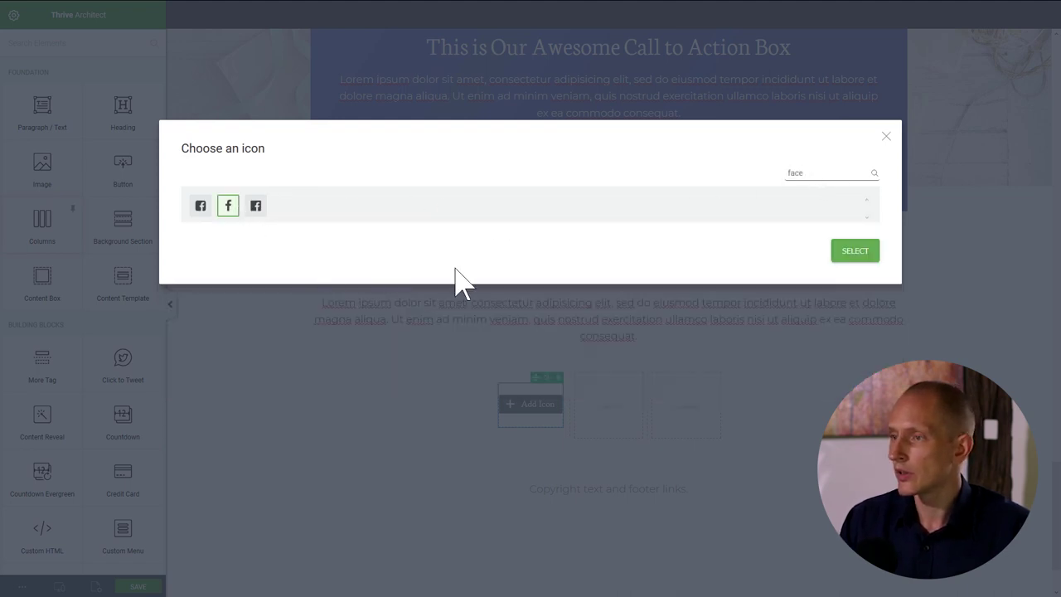
pyautogui.click(859, 258)
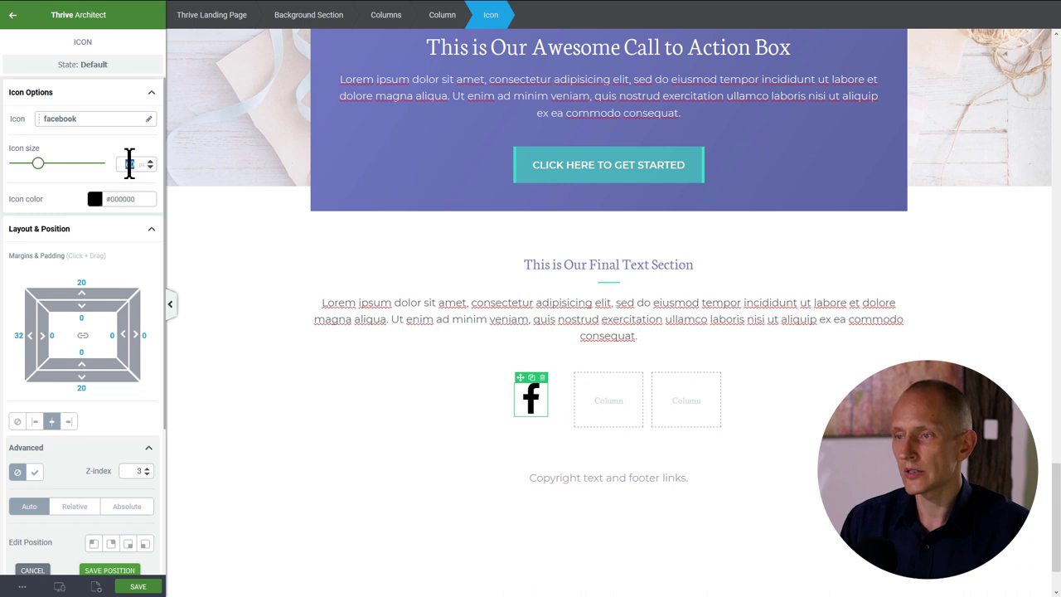
# - Set the Facebook icon's size to 30 px and its colour to the purple #6d73b9
pyautogui.write('20')
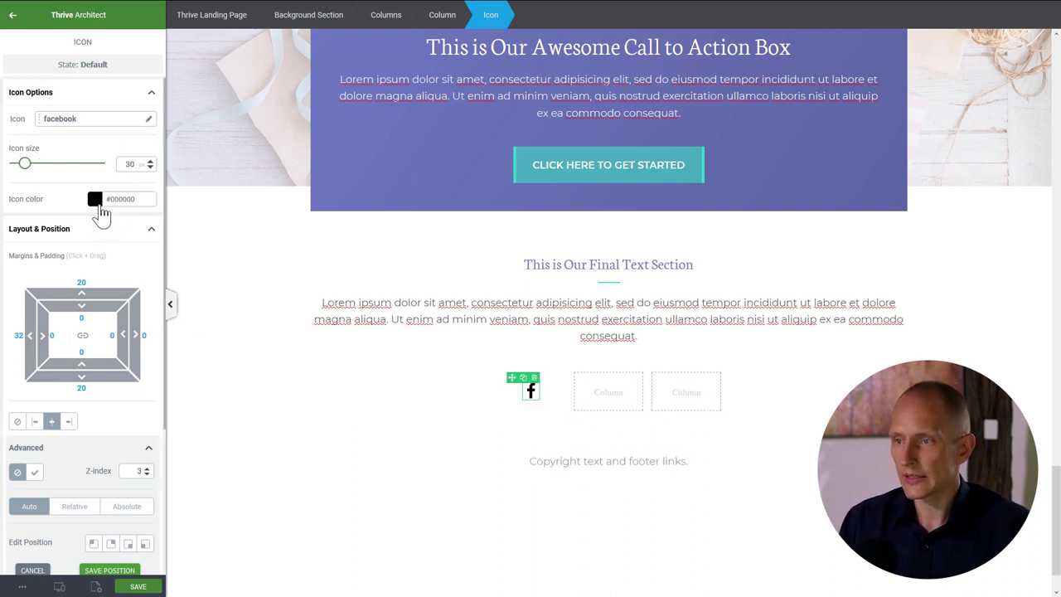
pyautogui.click(94, 198)
pyautogui.click(92, 361)
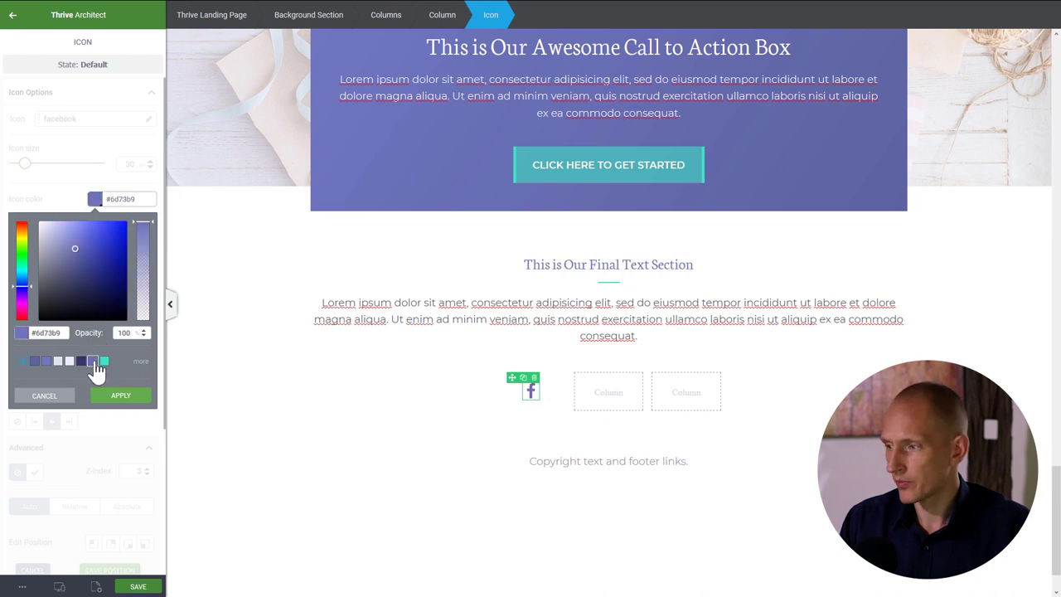
pyautogui.click(116, 397)
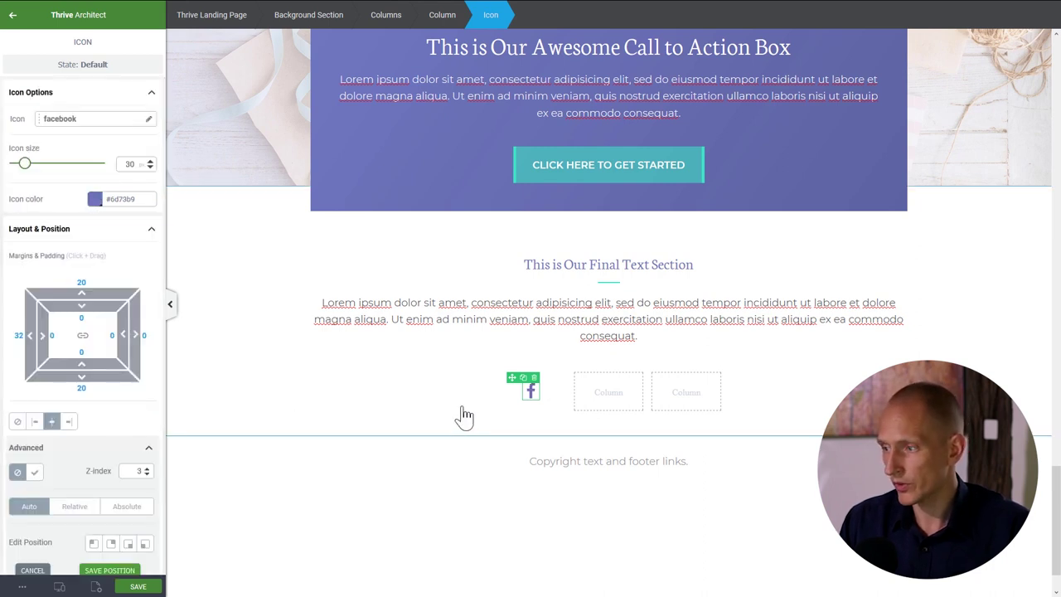
# - Set the Facebook icon's padding to 20 px on all sides
pyautogui.scroll(-1, 438, 397)
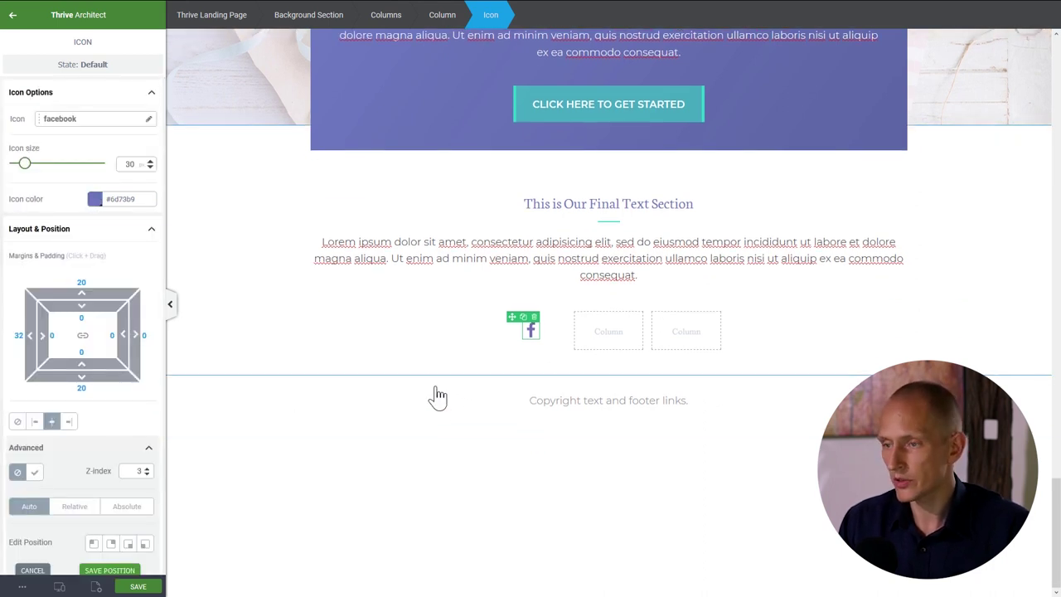
pyautogui.click(83, 335)
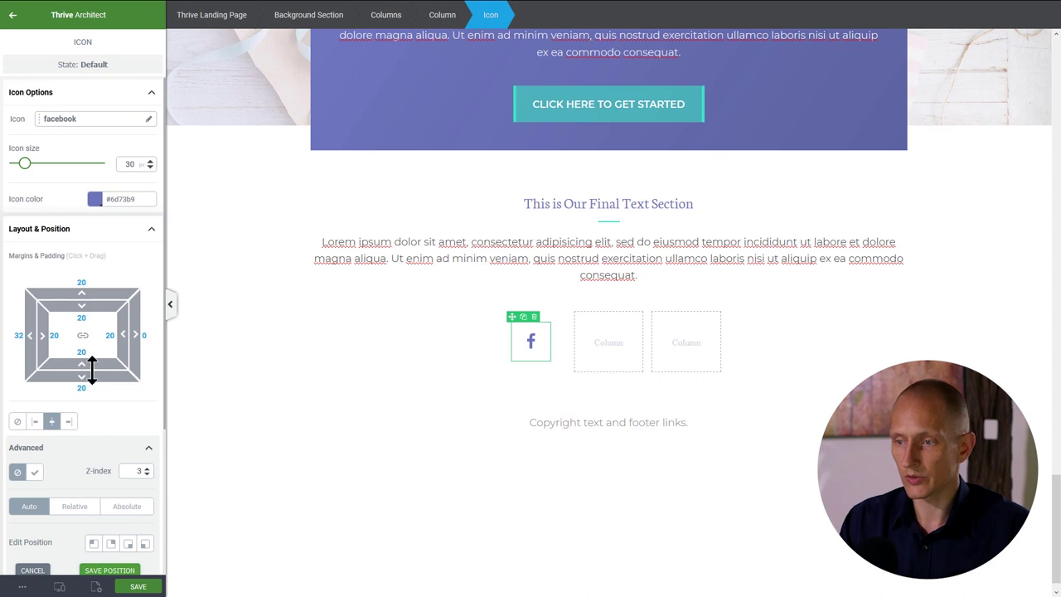
pyautogui.scroll(-2, 91, 365)
pyautogui.click(95, 333)
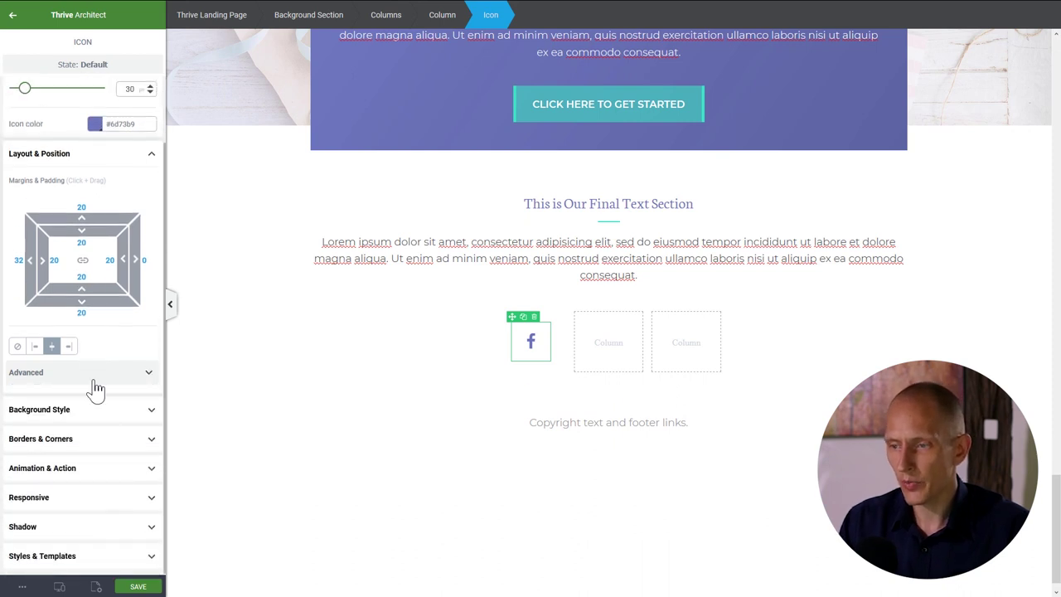
# - Add a linear gradient background layer to the Facebook icon with both colour stops set to #ededf7
pyautogui.click(62, 410)
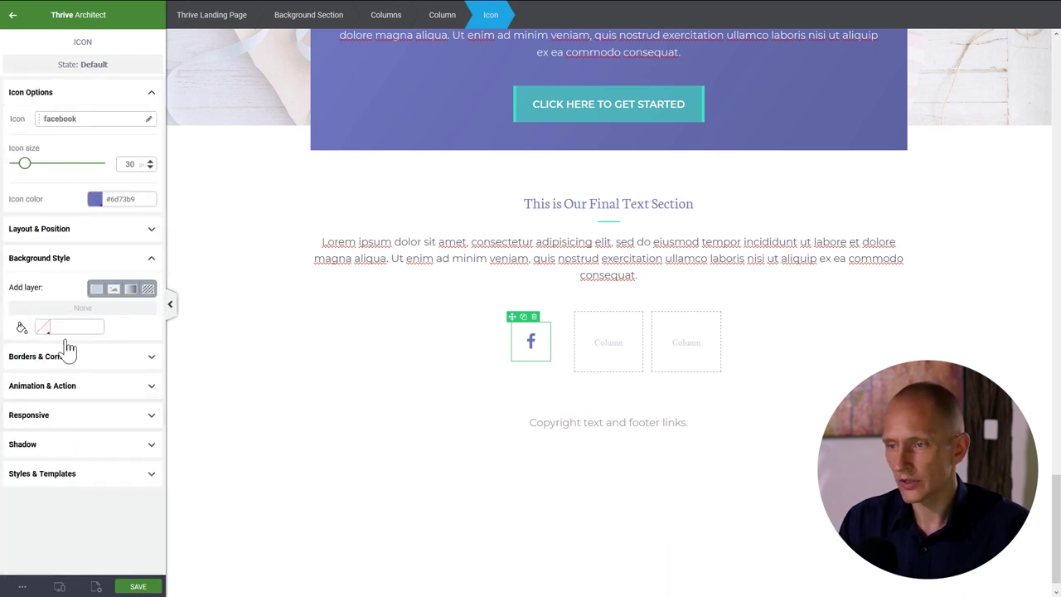
pyautogui.click(131, 288)
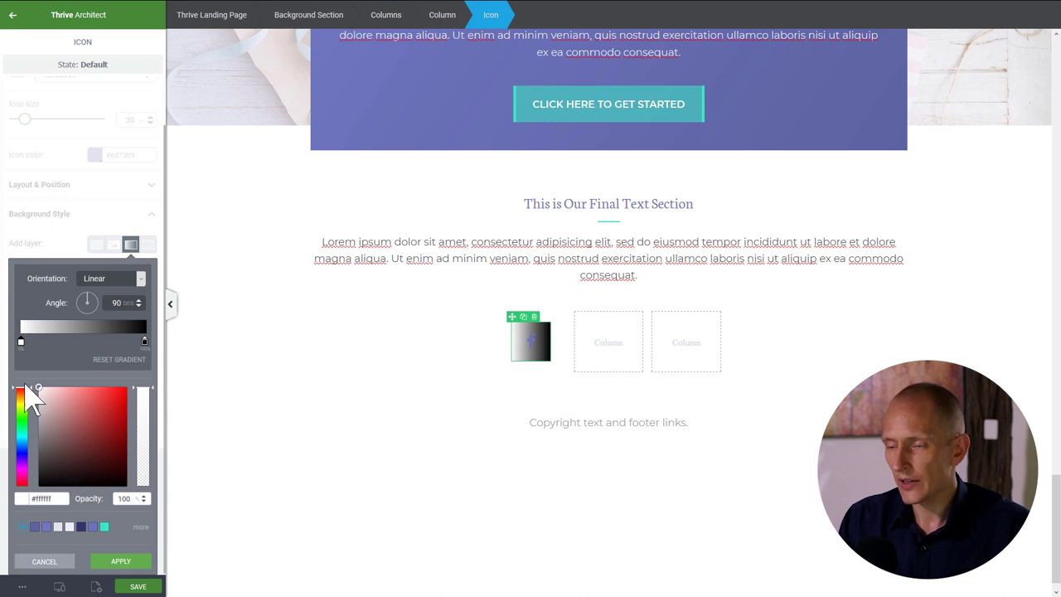
pyautogui.click(69, 526)
pyautogui.click(135, 368)
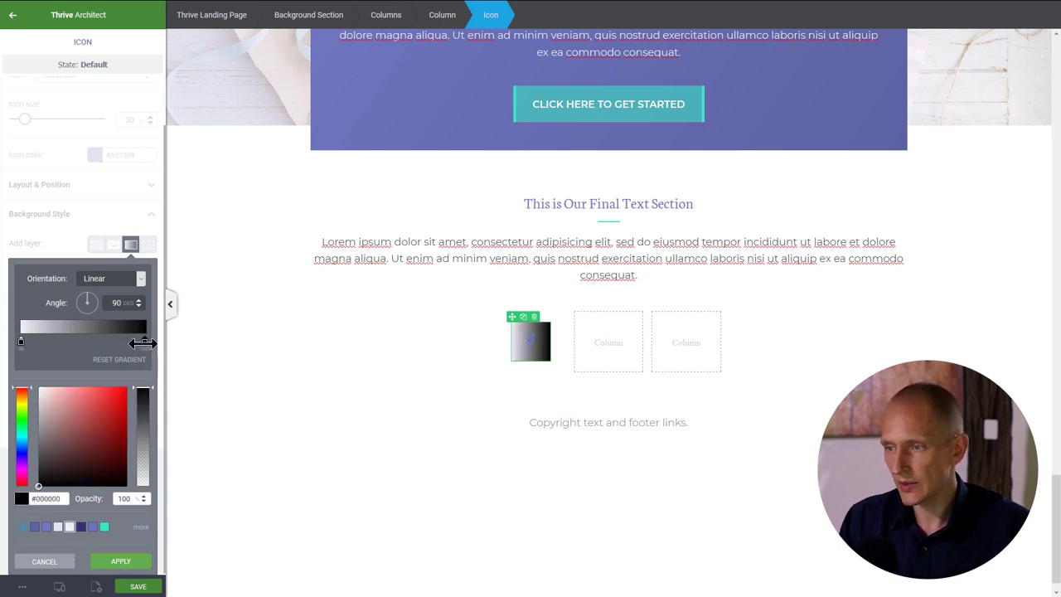
pyautogui.click(71, 528)
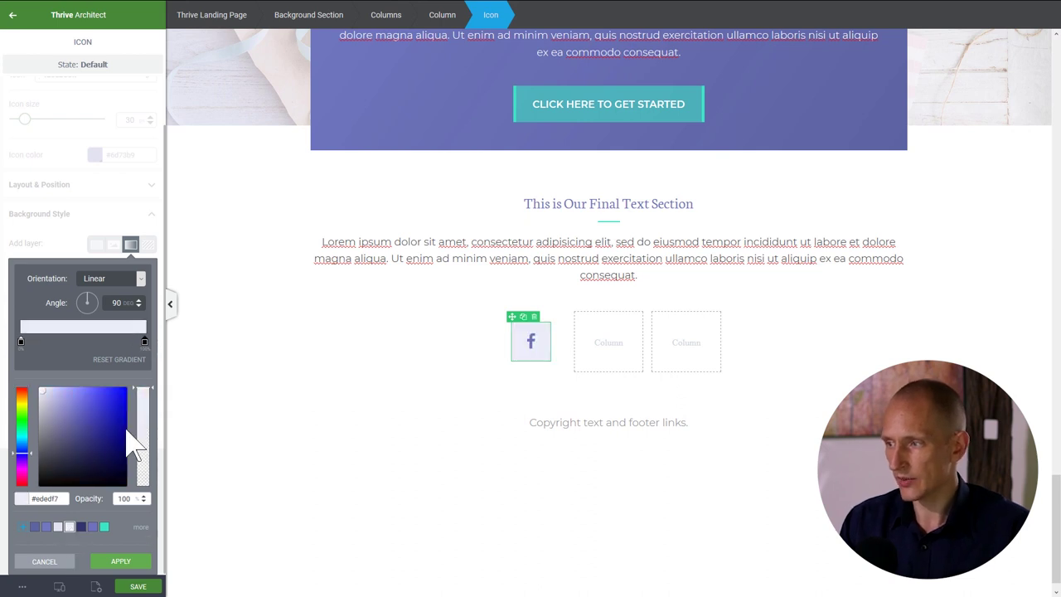
# - Set the icon background gradient's angle to 0 degrees and its first colour stop's opacity to 28%, and apply it
pyautogui.doubleClick(116, 302)
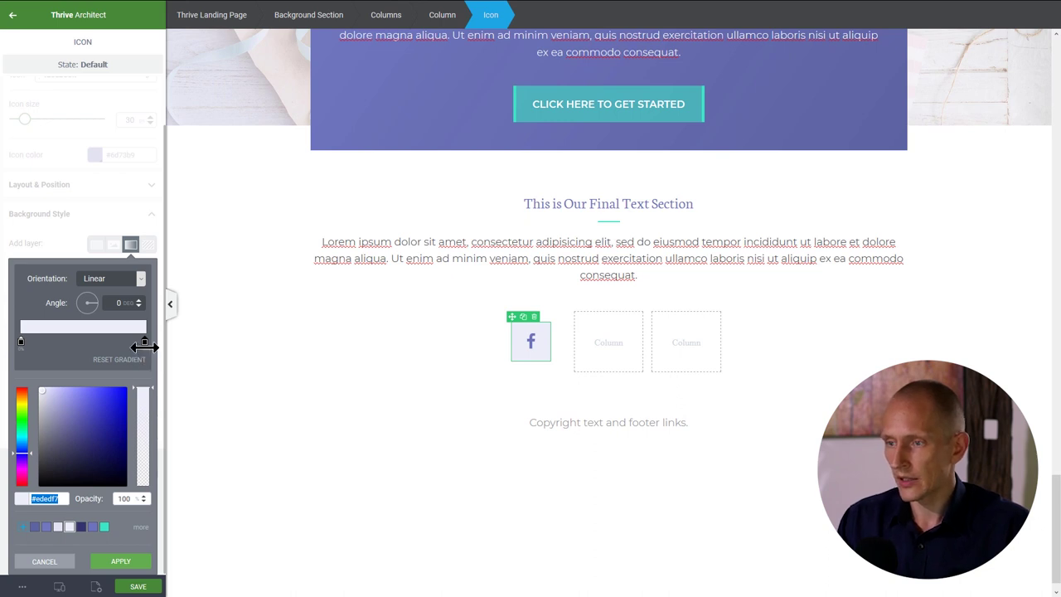
pyautogui.click(23, 342)
pyautogui.moveTo(150, 394); pyautogui.dragTo(141, 479)
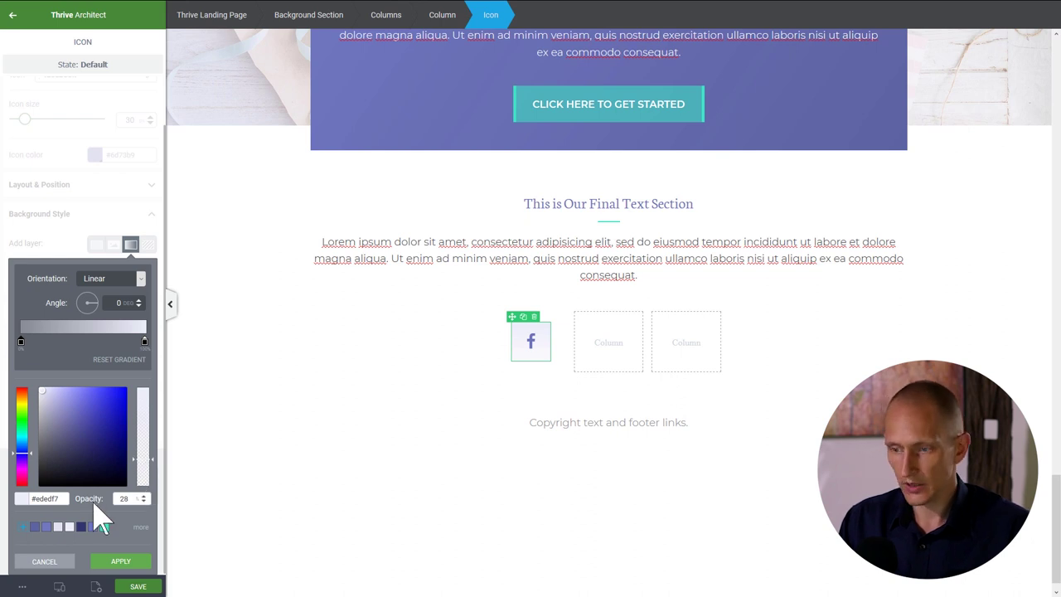
pyautogui.click(108, 564)
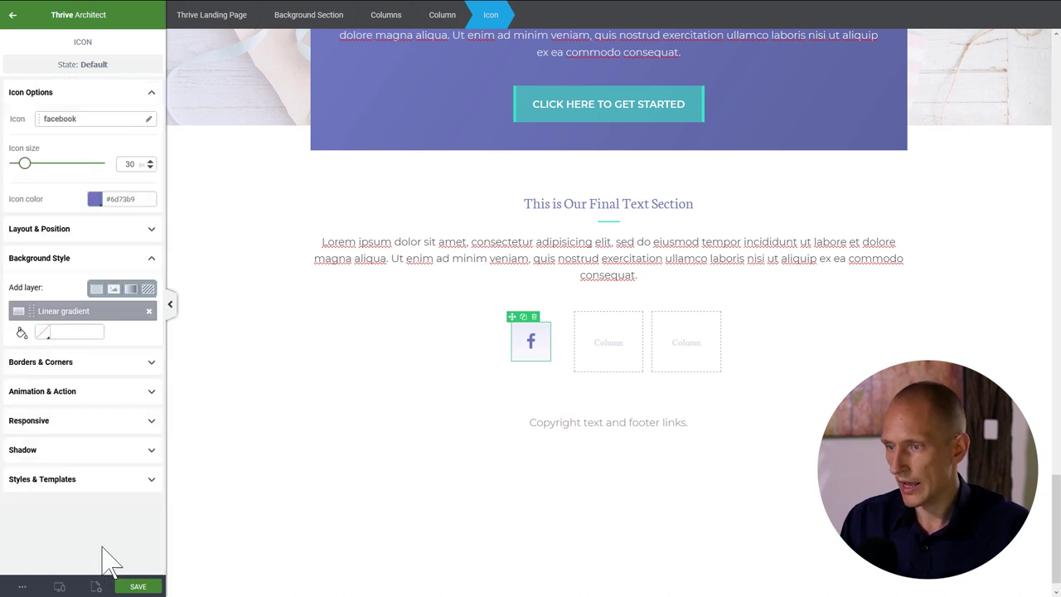
# - Round the Facebook icon's background into a circle with a corner radius of about 197 px, and check it deselected
pyautogui.click(62, 363)
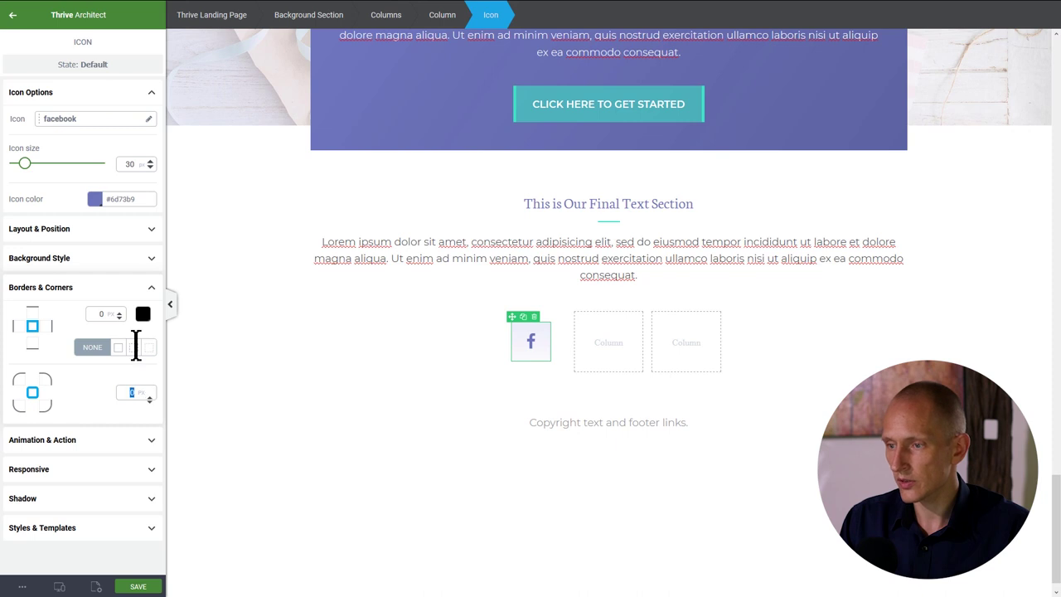
pyautogui.moveTo(151, 381); pyautogui.dragTo(134, 290)
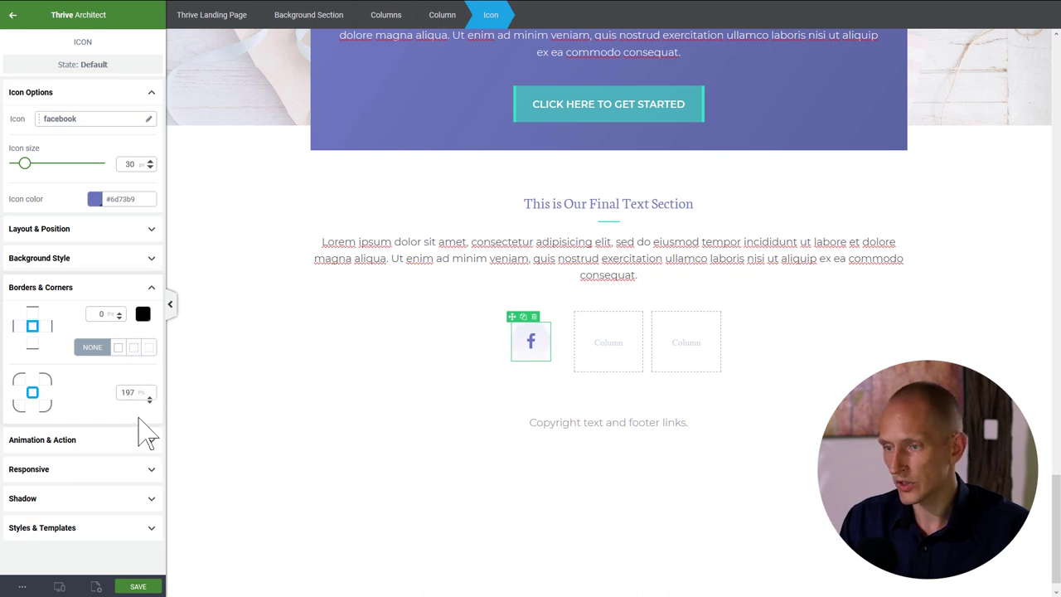
pyautogui.click(360, 362)
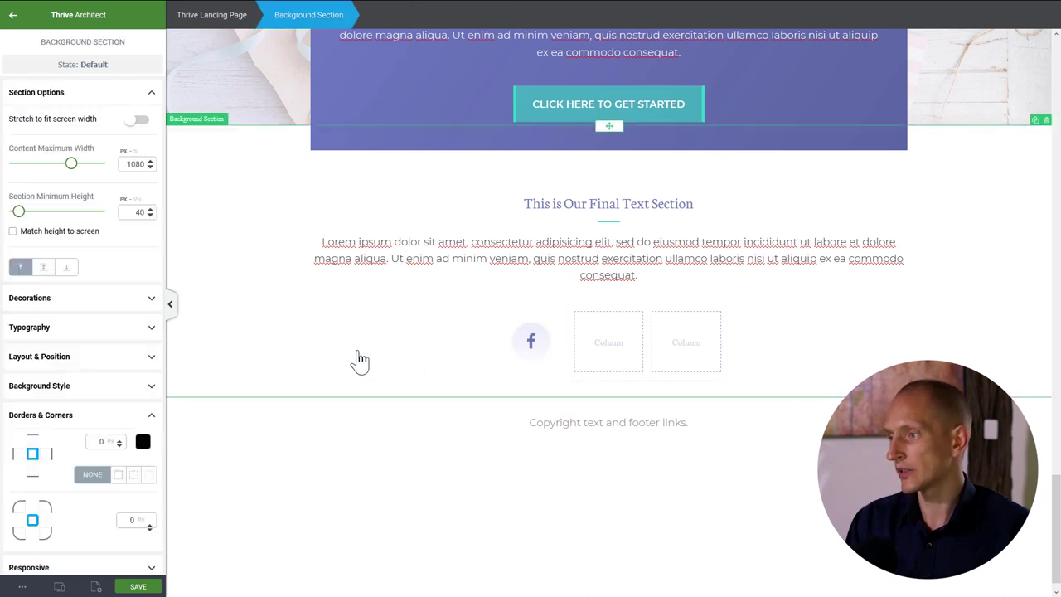
pyautogui.click(532, 352)
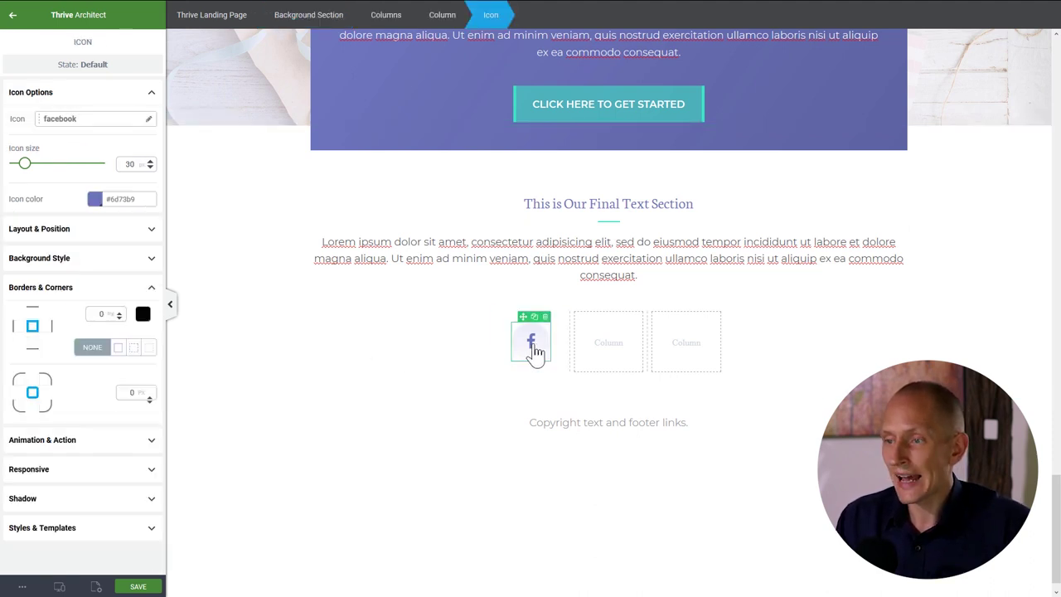
# - Examine the Facebook icon's animation and action options, including the one for creating a hyperlink
pyautogui.click(72, 442)
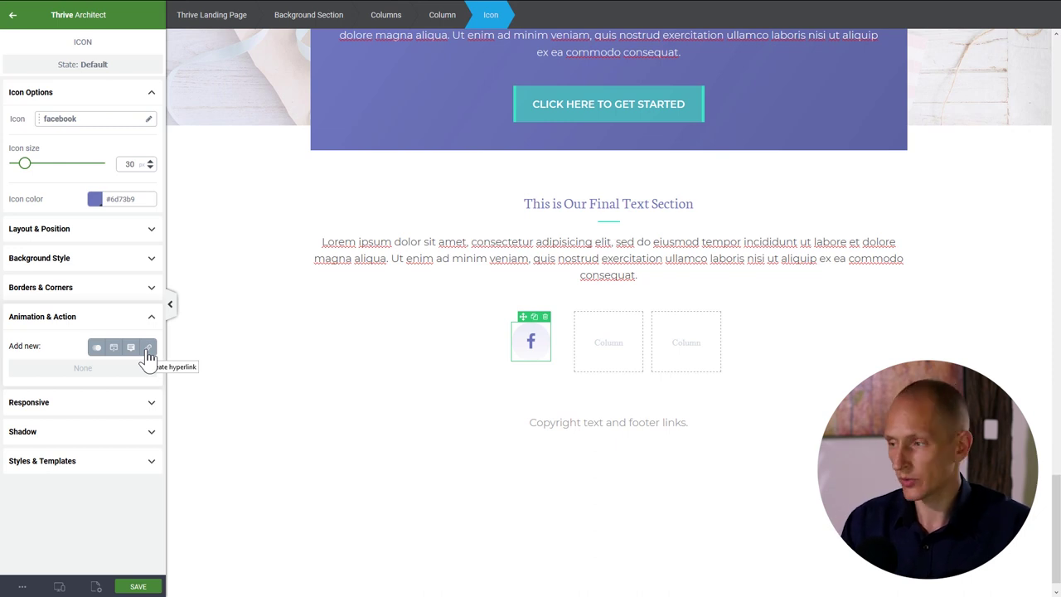
pyautogui.click(511, 382)
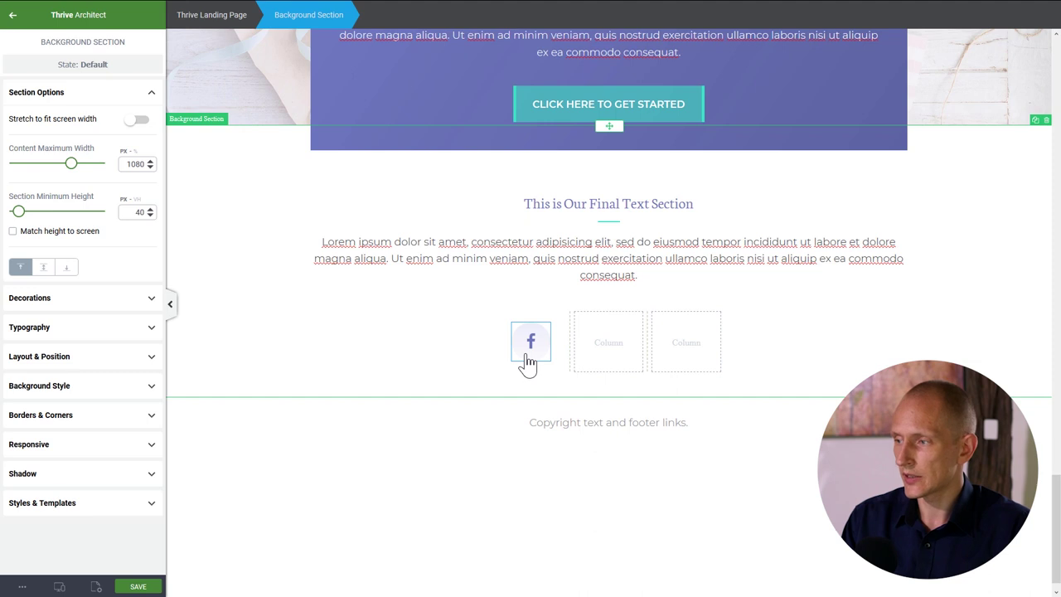
# - Set the Facebook icon's hover-state colour to #3ae5c4, apply it, and return to the default state
pyautogui.click(528, 363)
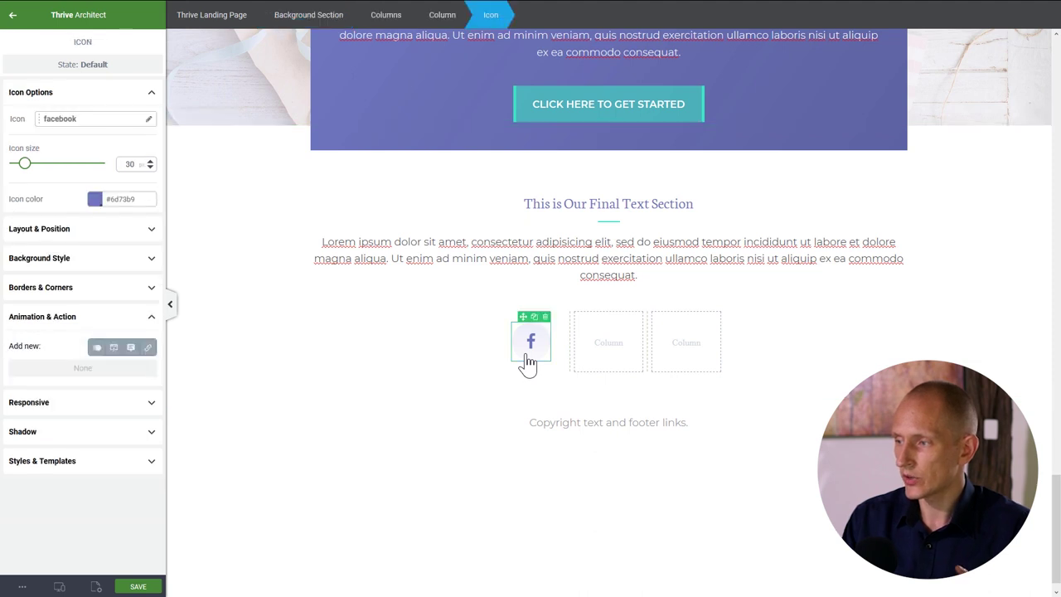
pyautogui.click(97, 70)
pyautogui.click(41, 123)
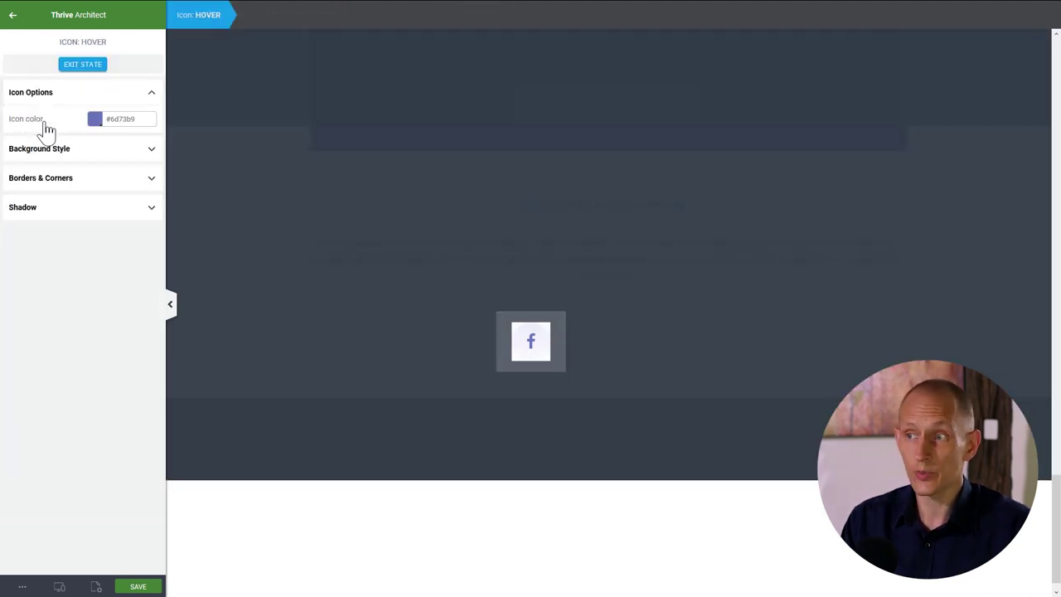
pyautogui.click(95, 120)
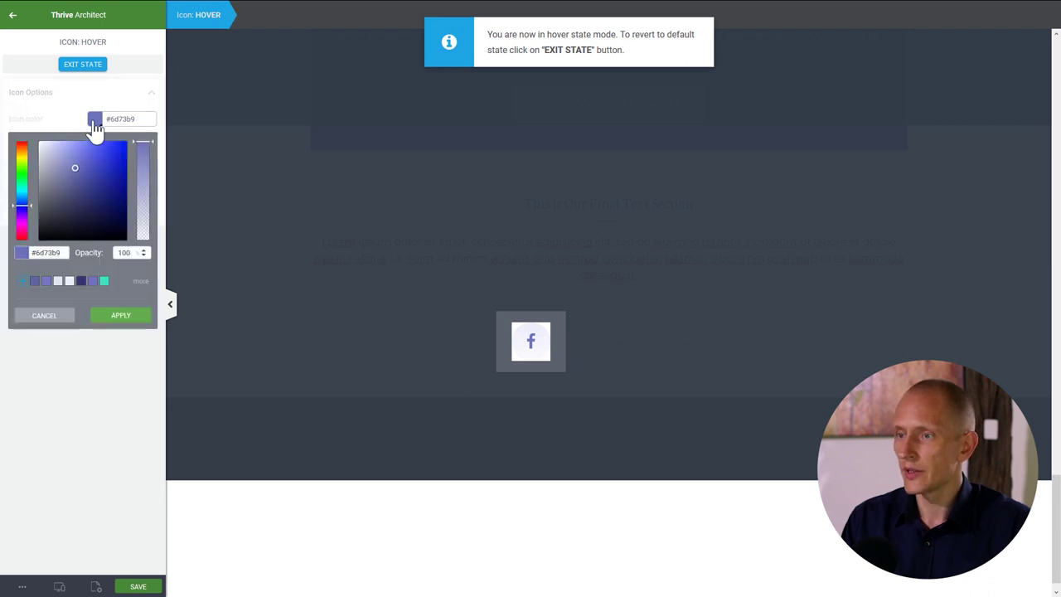
pyautogui.click(106, 283)
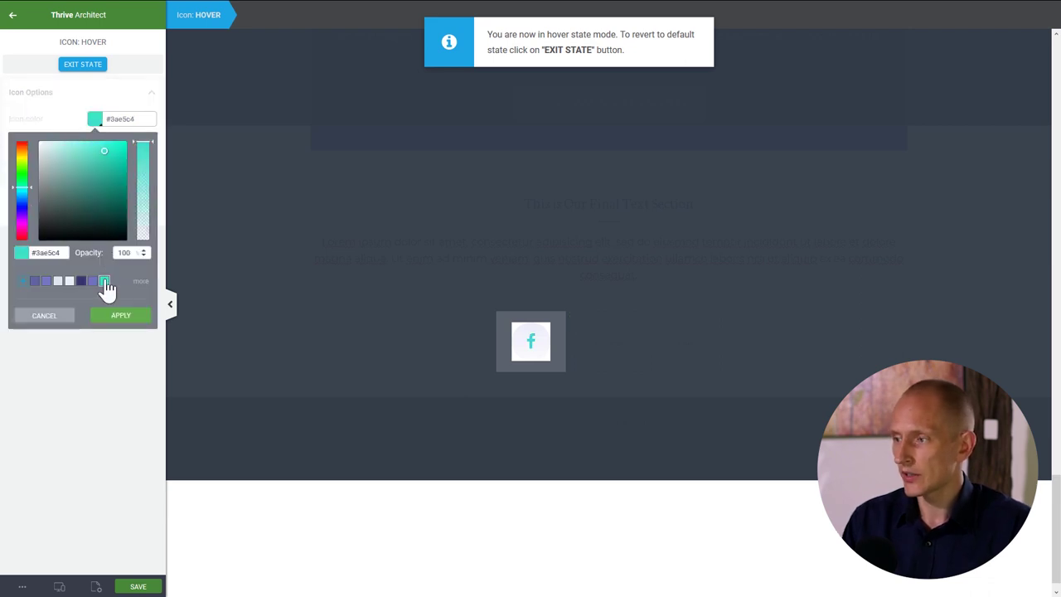
pyautogui.click(137, 319)
pyautogui.click(83, 66)
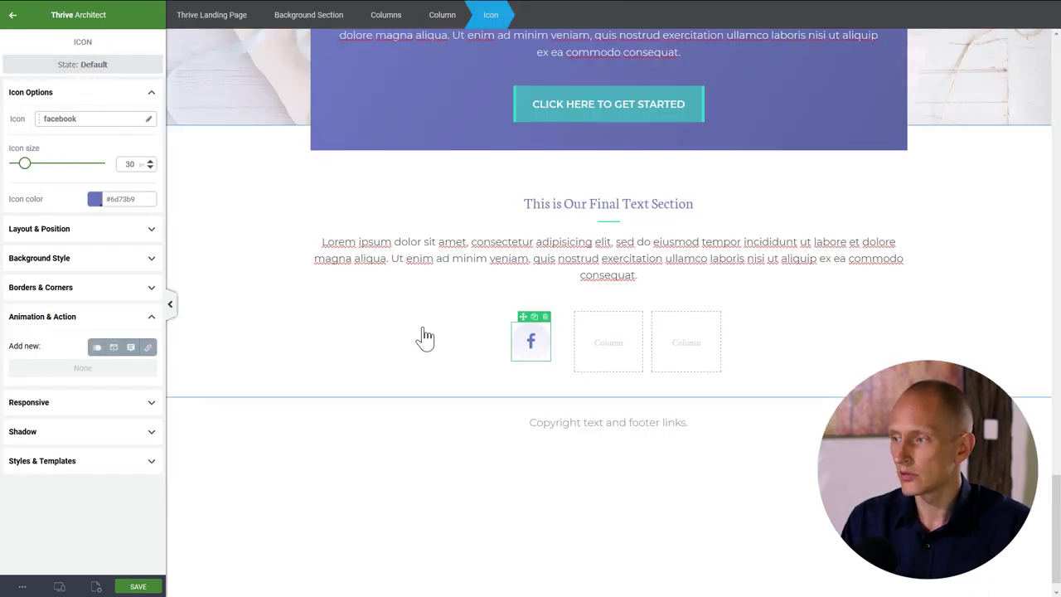
pyautogui.click(534, 319)
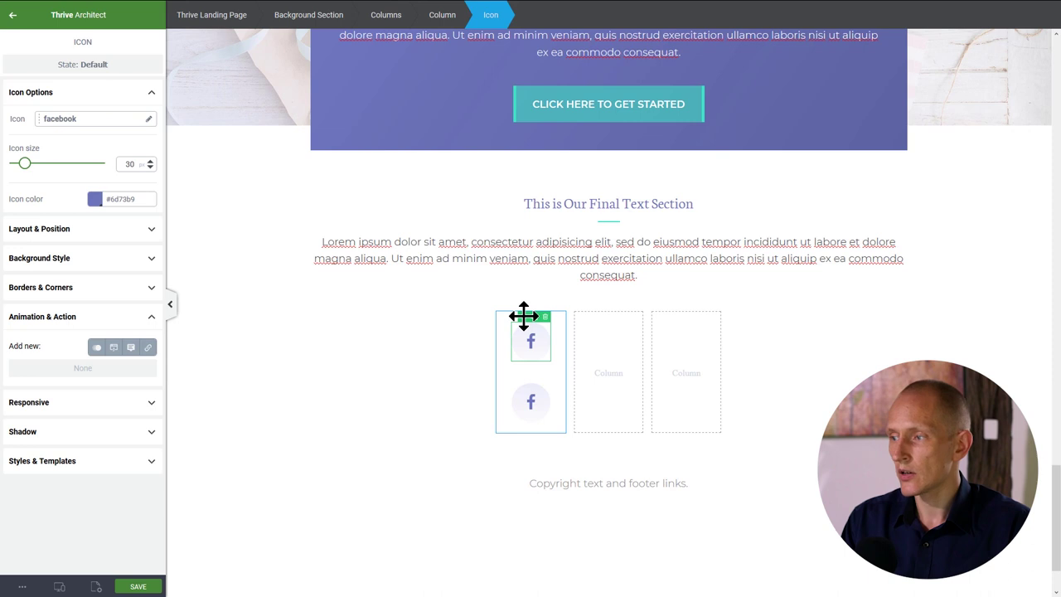
pyautogui.click(539, 405)
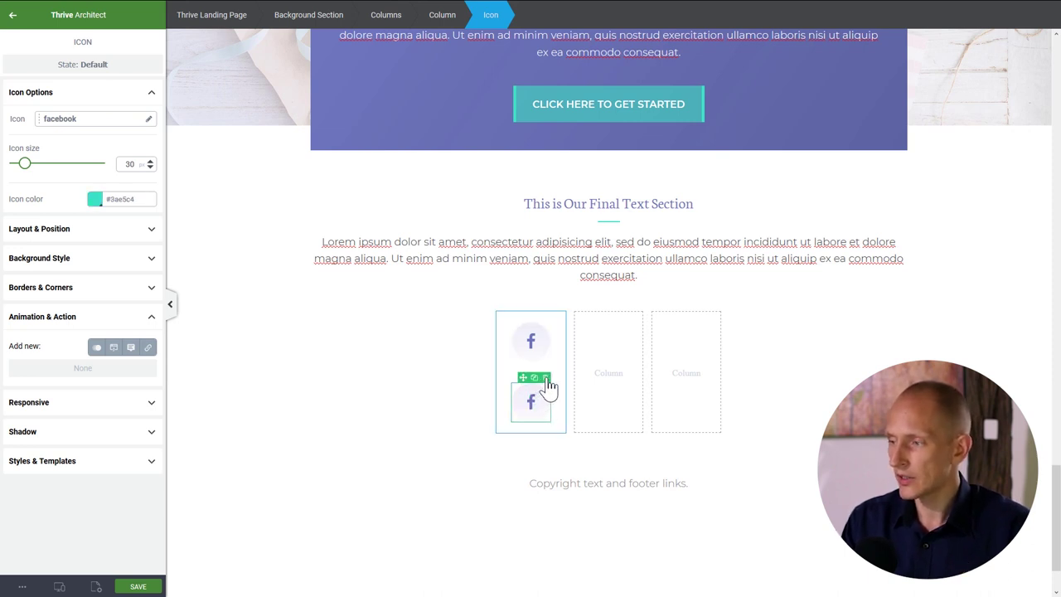
pyautogui.click(546, 378)
# - Set the Facebook icon's margins to 0, centre it in its column, and give it a bottom margin of 10 px
pyautogui.click(543, 355)
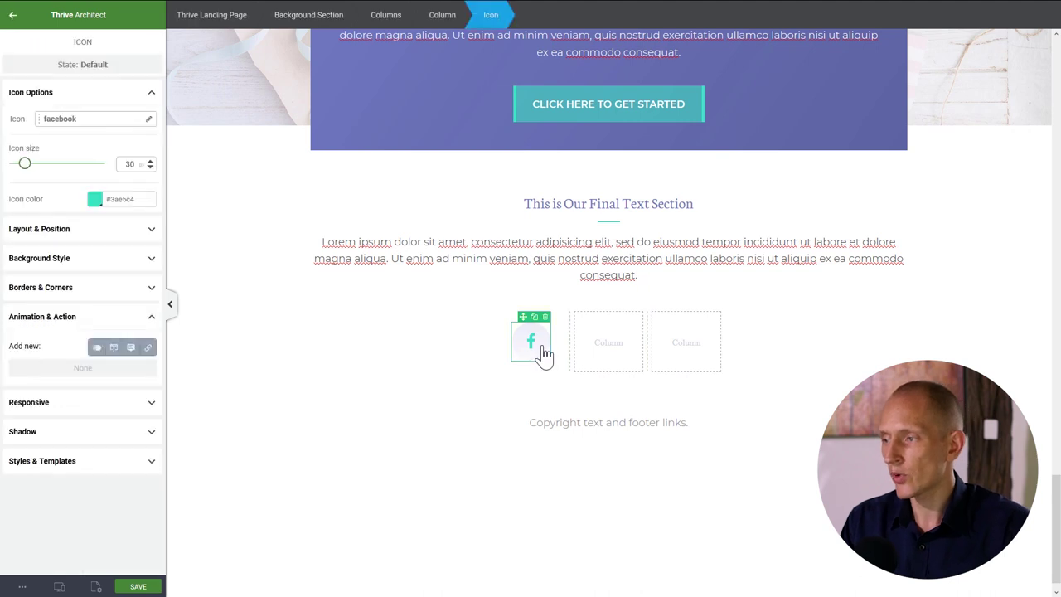
pyautogui.click(67, 231)
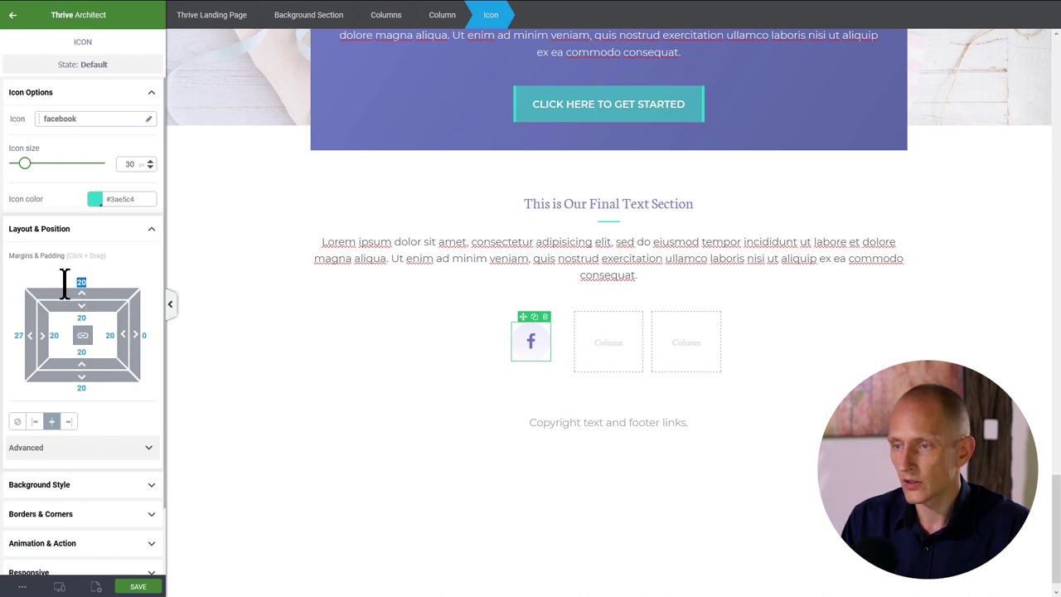
pyautogui.write('0')
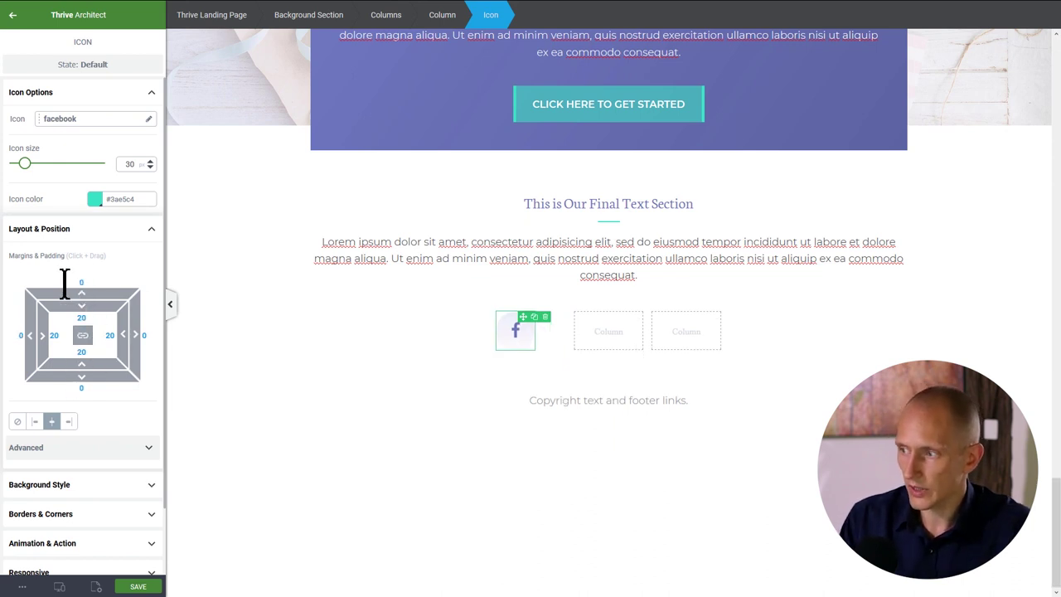
pyautogui.click(51, 423)
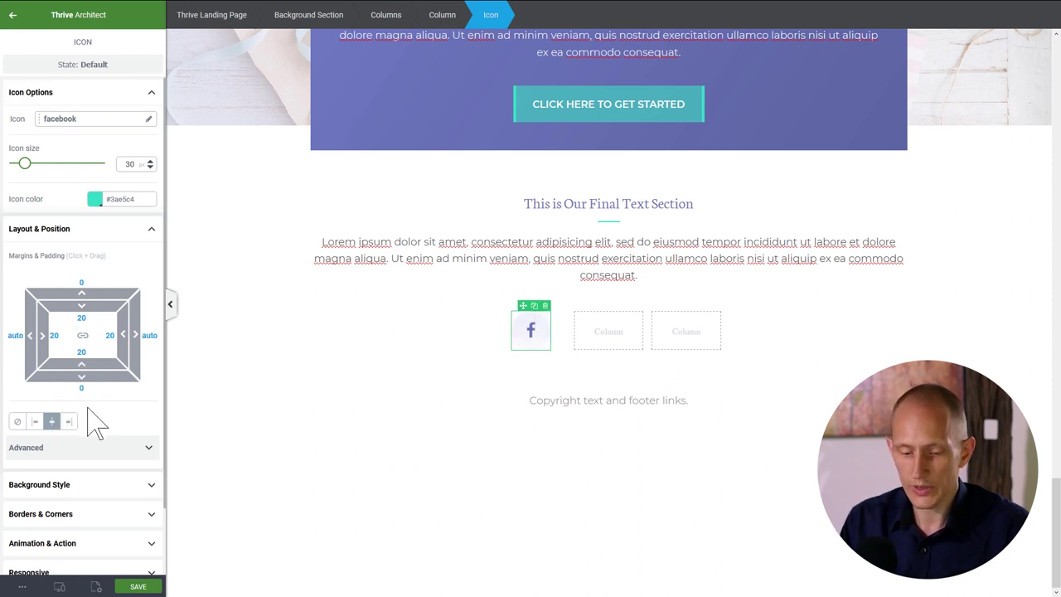
pyautogui.write('10')
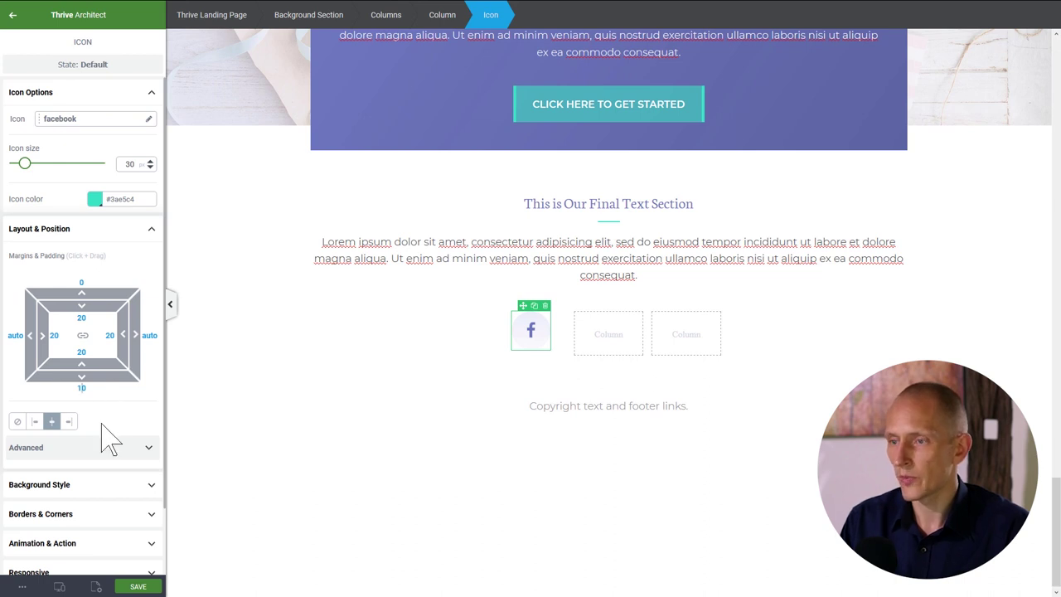
# - Duplicate the Facebook icon and place the copies in the two empty columns beside it
pyautogui.click(537, 306)
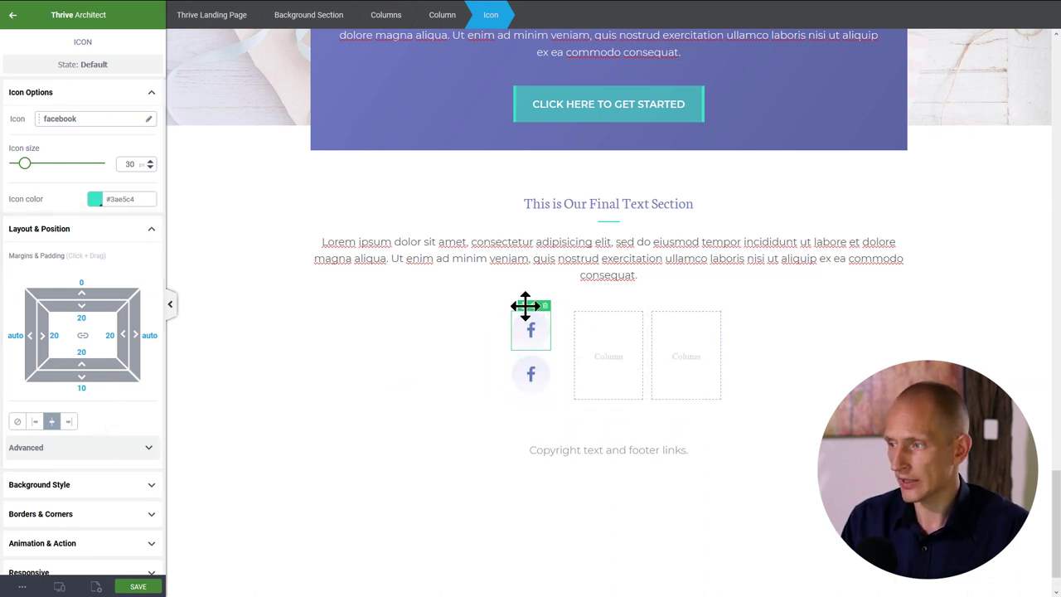
pyautogui.moveTo(524, 305)
pyautogui.mouseDown()
pyautogui.moveTo(608, 352)
pyautogui.moveTo(613, 340)
pyautogui.moveTo(668, 343)
pyautogui.moveTo(685, 356)
pyautogui.mouseUp()
pyautogui.click(611, 332)
pyautogui.click(611, 306)
# - Change the middle column's icon to the plain Twitter bird by searching the icon library for "tw"
pyautogui.click(610, 339)
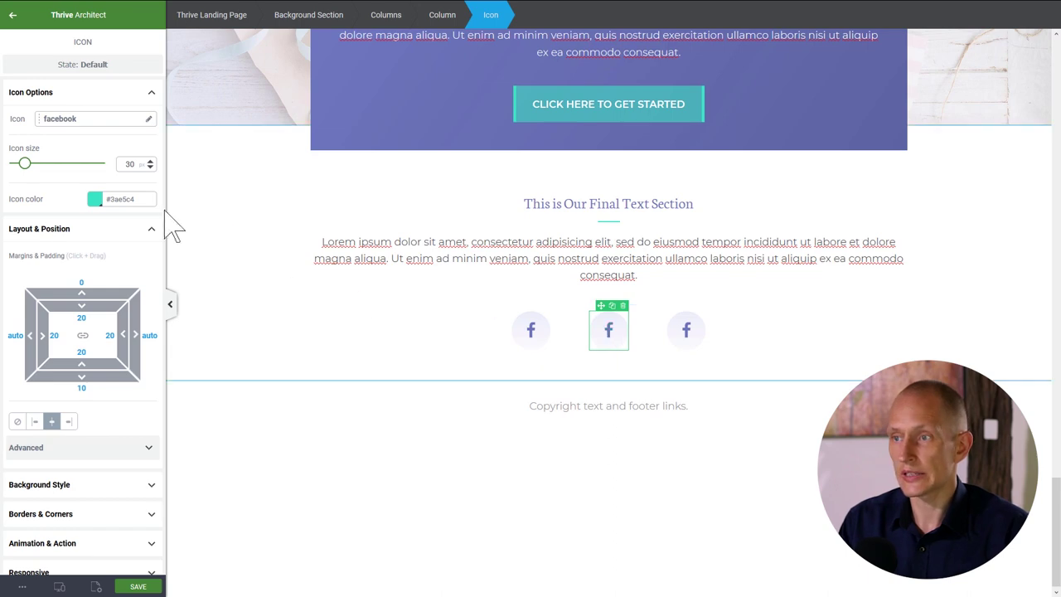
pyautogui.click(66, 131)
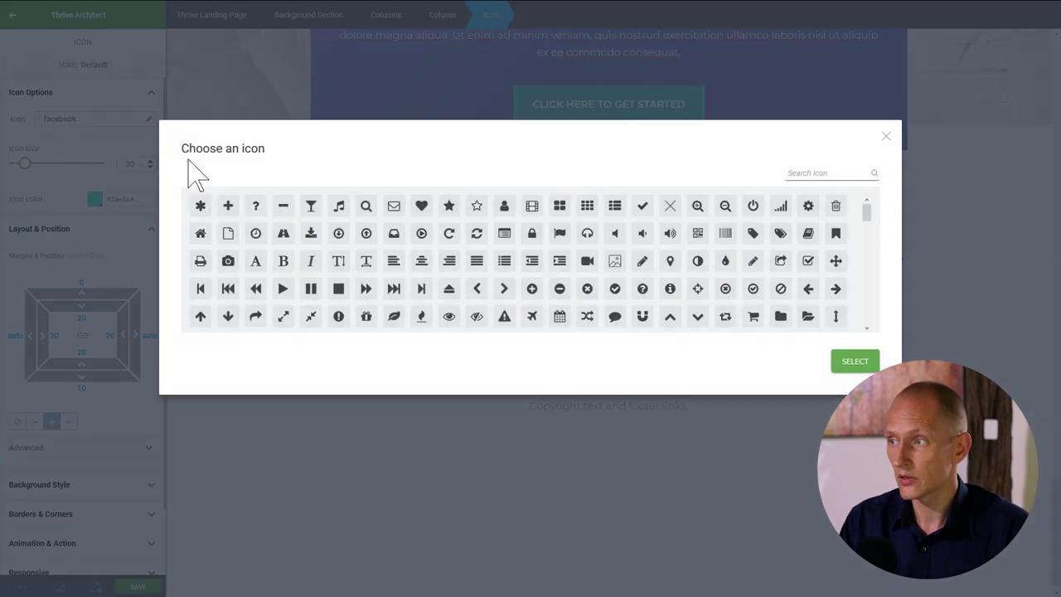
pyautogui.click(801, 172)
pyautogui.write('tw')
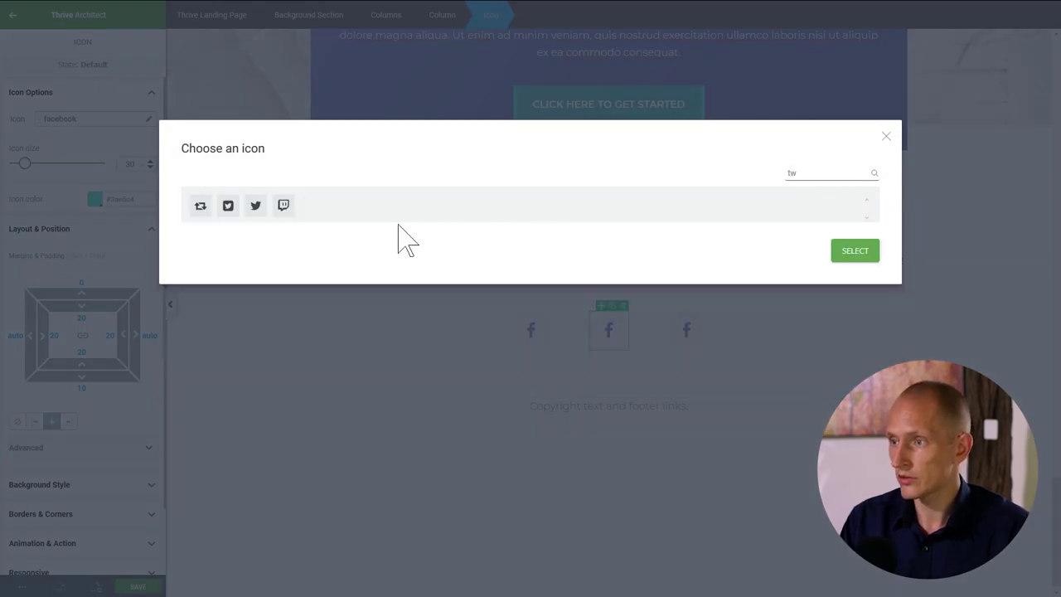
pyautogui.click(257, 207)
pyautogui.click(855, 255)
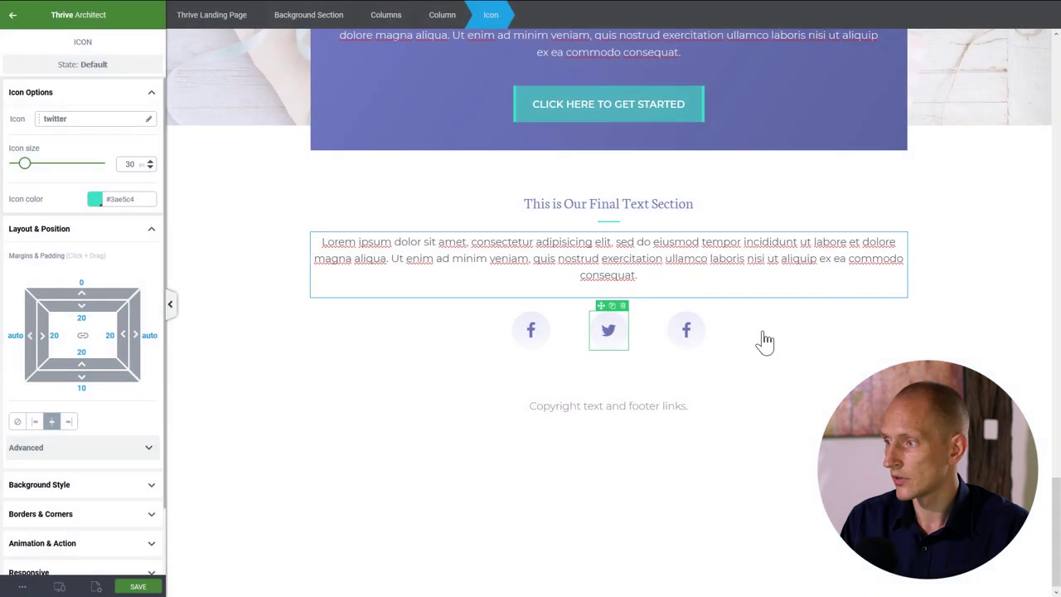
# - Change the third column's icon to the plain LinkedIn symbol by searching the icon library for "link"
pyautogui.click(687, 342)
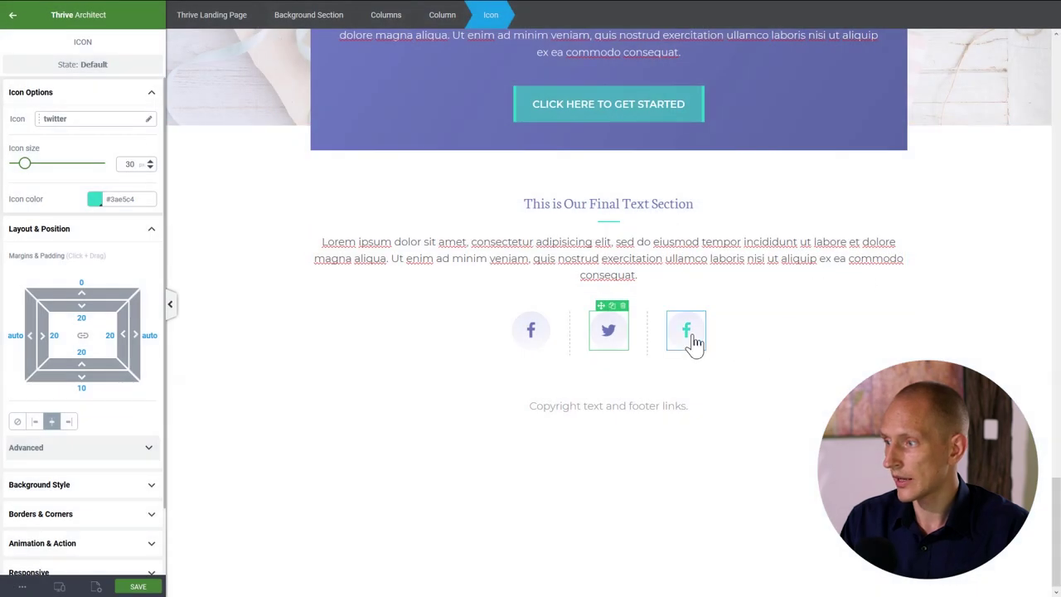
pyautogui.click(93, 120)
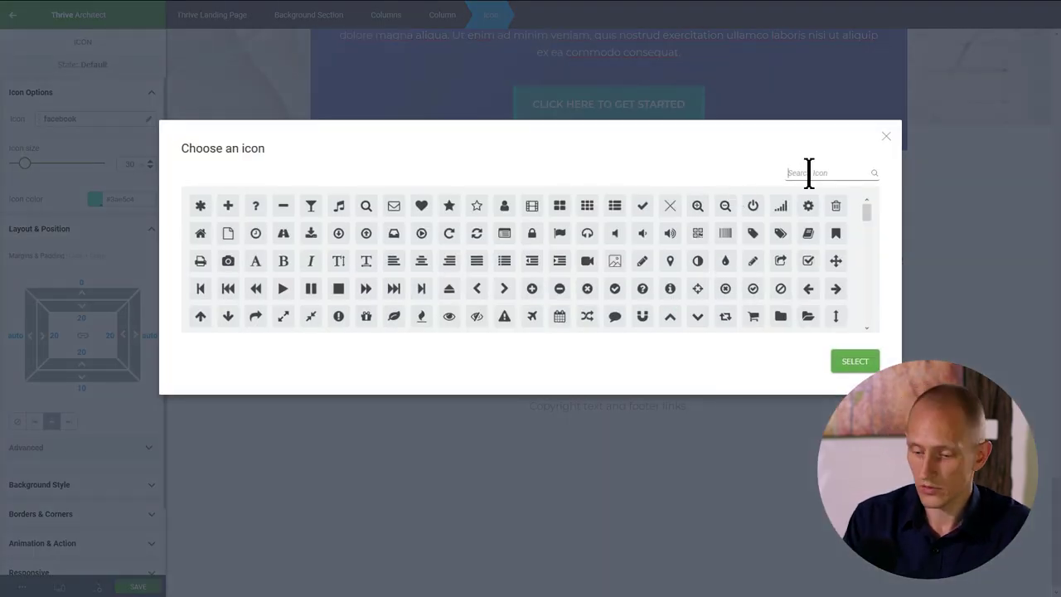
pyautogui.write('link')
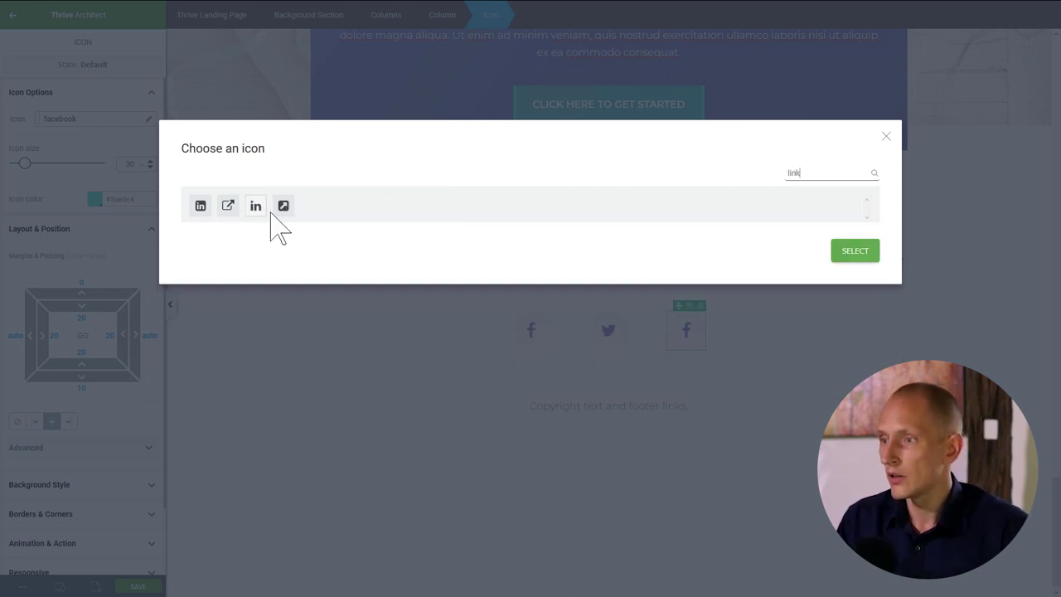
pyautogui.click(257, 209)
pyautogui.click(853, 252)
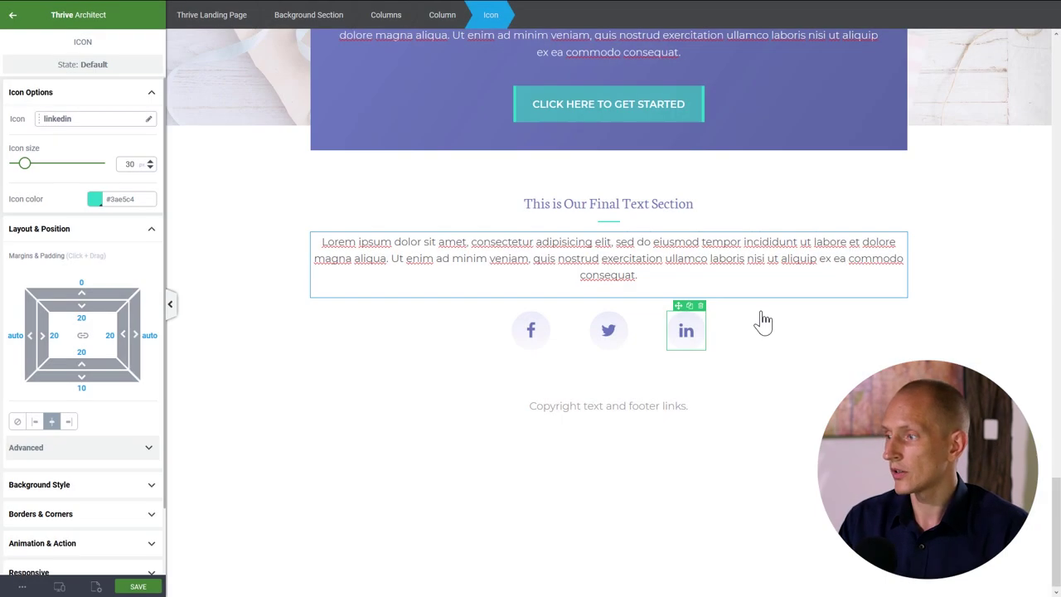
# - Reduce the maximum width of the social icons' columns element to 265 px and keep it centred
pyautogui.click(720, 340)
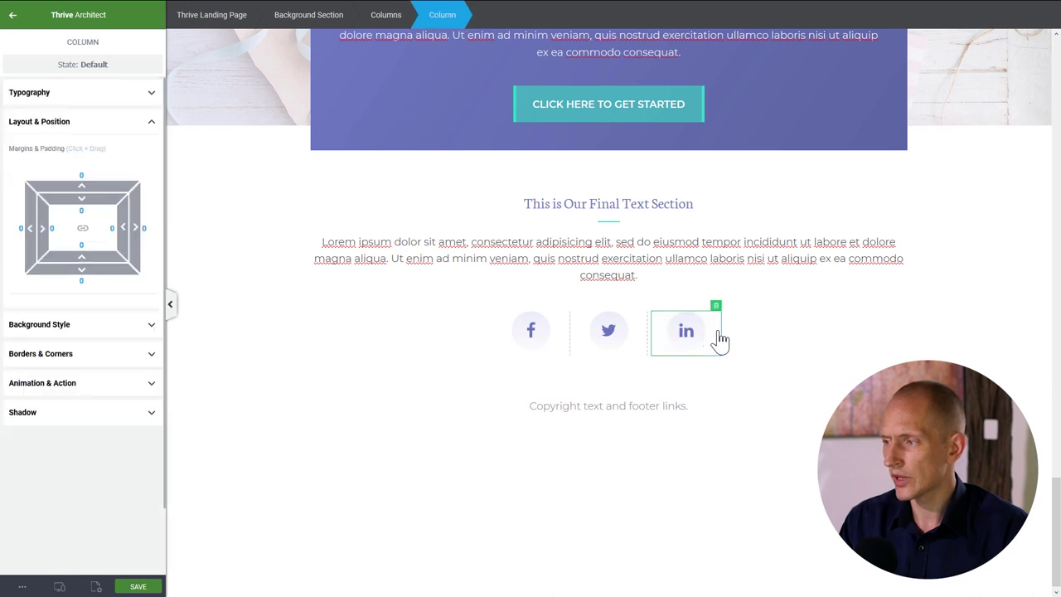
pyautogui.click(388, 18)
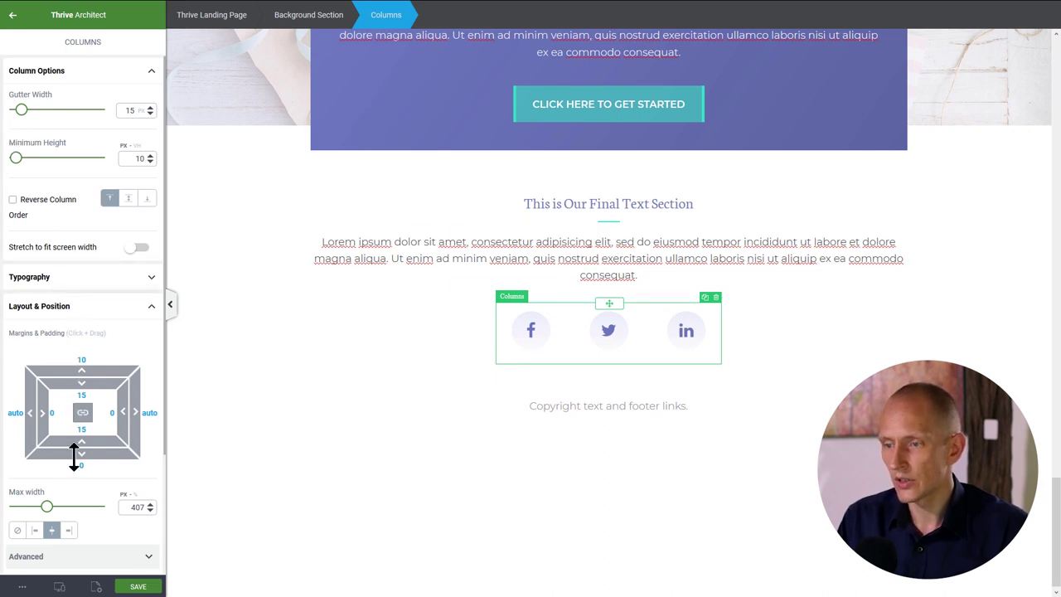
pyautogui.moveTo(48, 507)
pyautogui.mouseDown()
pyautogui.moveTo(66, 515)
pyautogui.moveTo(39, 509)
pyautogui.mouseUp()
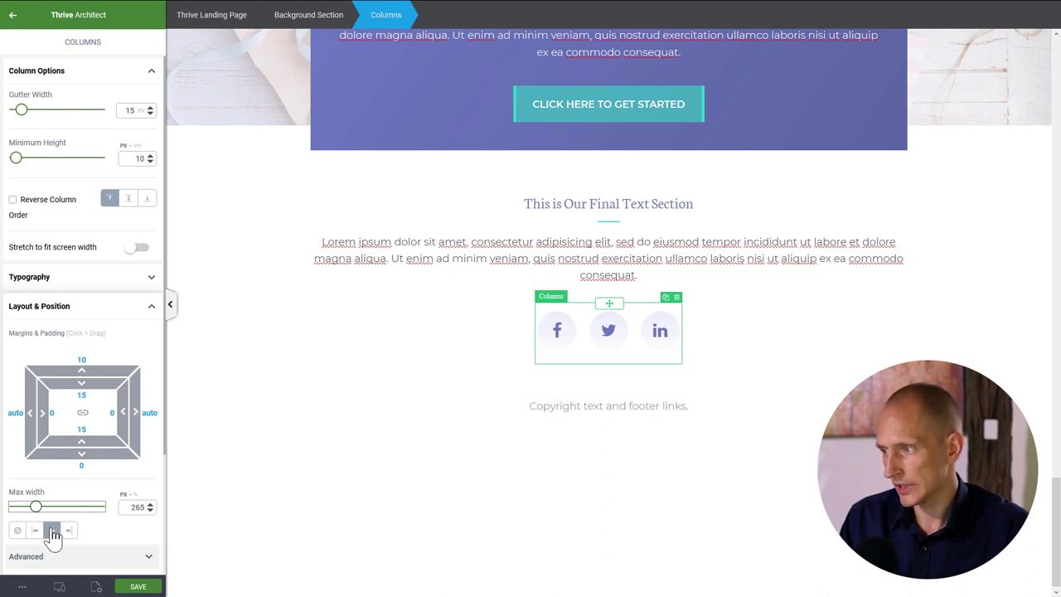
pyautogui.click(51, 530)
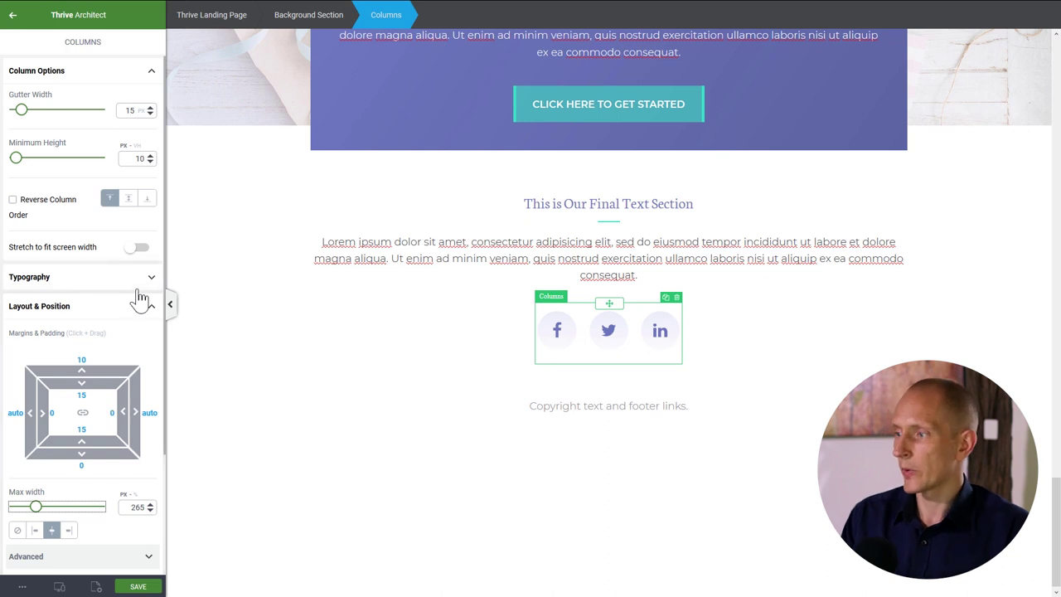
# - Set the bottom padding of the final text section's background section to 80 px
pyautogui.click(425, 334)
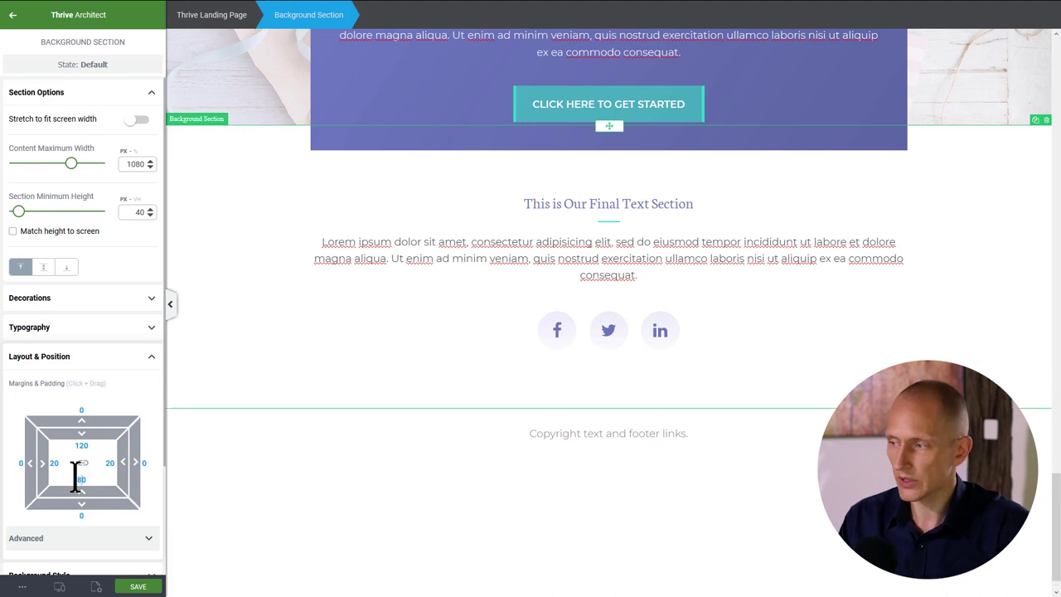
pyautogui.click(406, 426)
# - Set the footer background section's background colour to #3ae5c4 and apply it
pyautogui.click(407, 429)
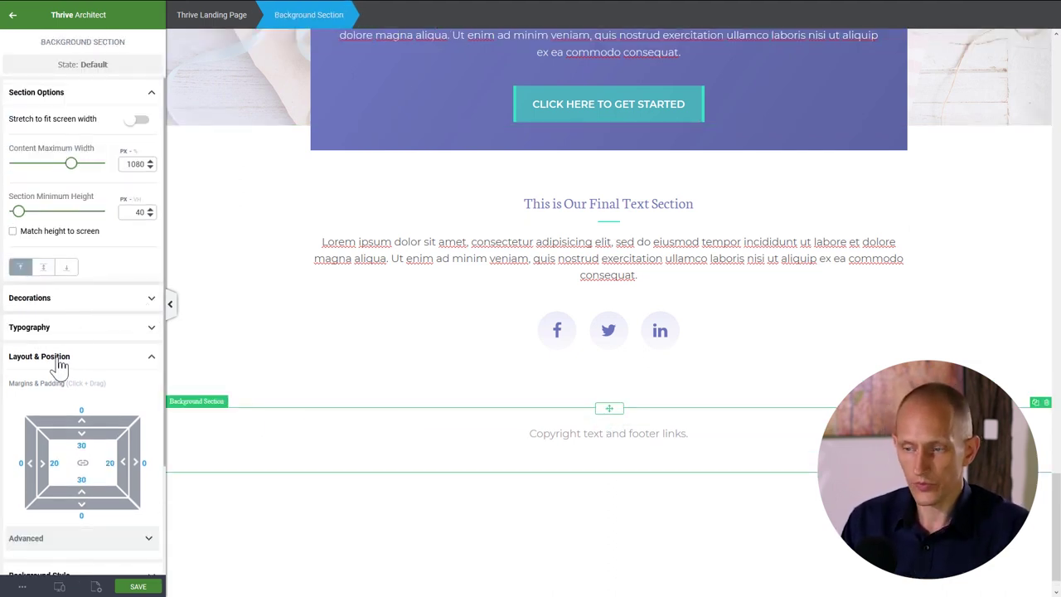
pyautogui.scroll(-2, 70, 427)
pyautogui.click(69, 446)
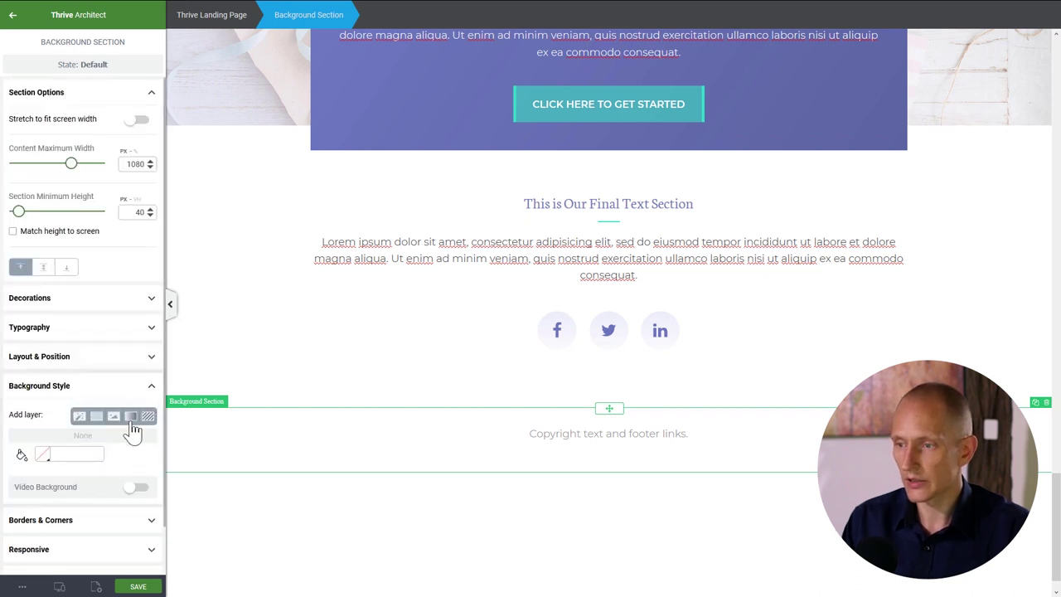
pyautogui.click(42, 455)
pyautogui.click(103, 527)
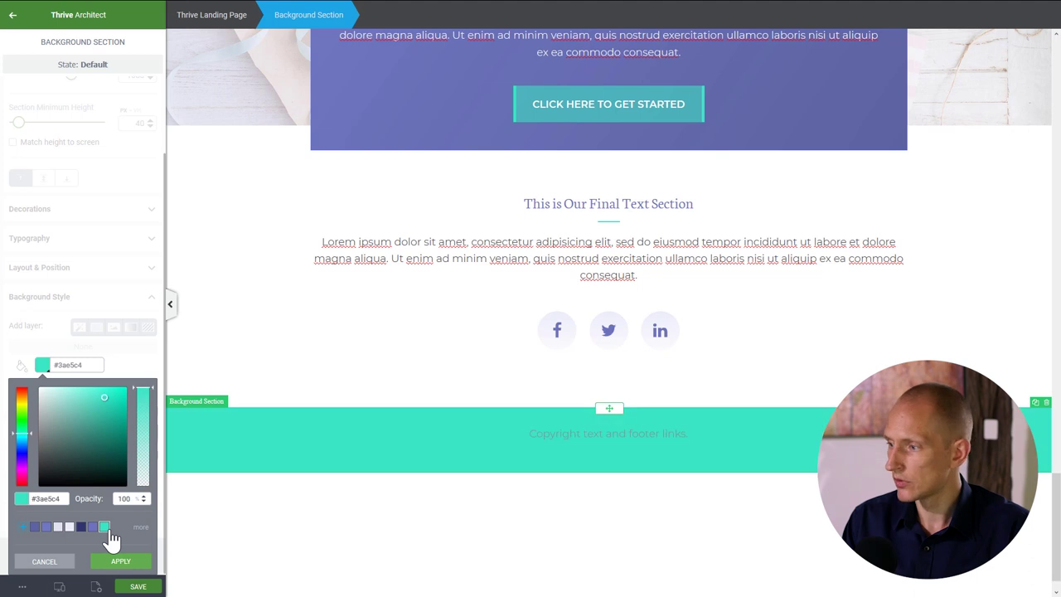
pyautogui.click(115, 564)
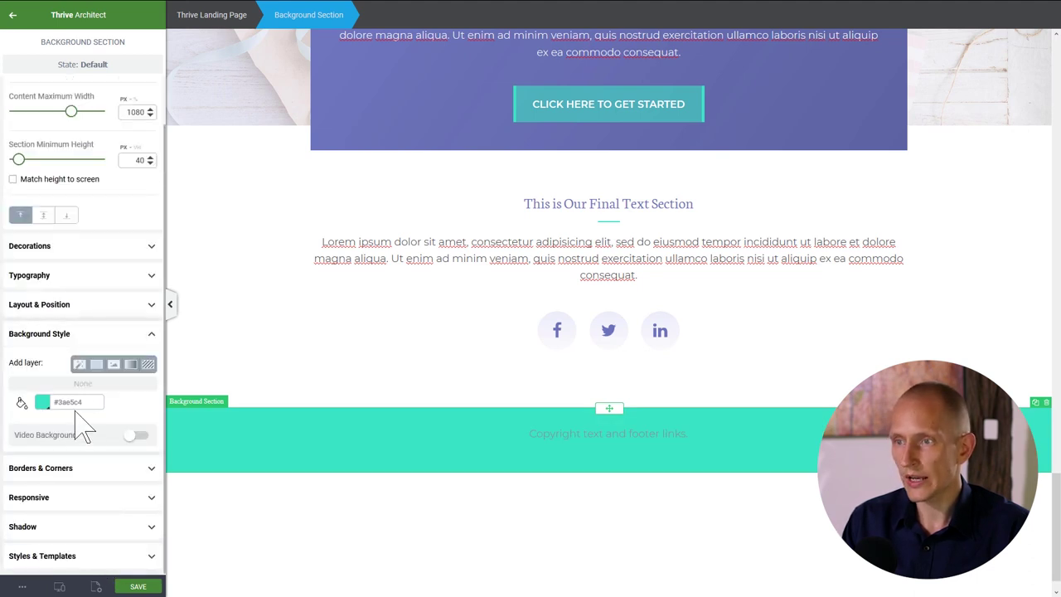
# - Set the footer section's text colour to white (#ffffff) and apply it
pyautogui.click(58, 276)
pyautogui.click(42, 408)
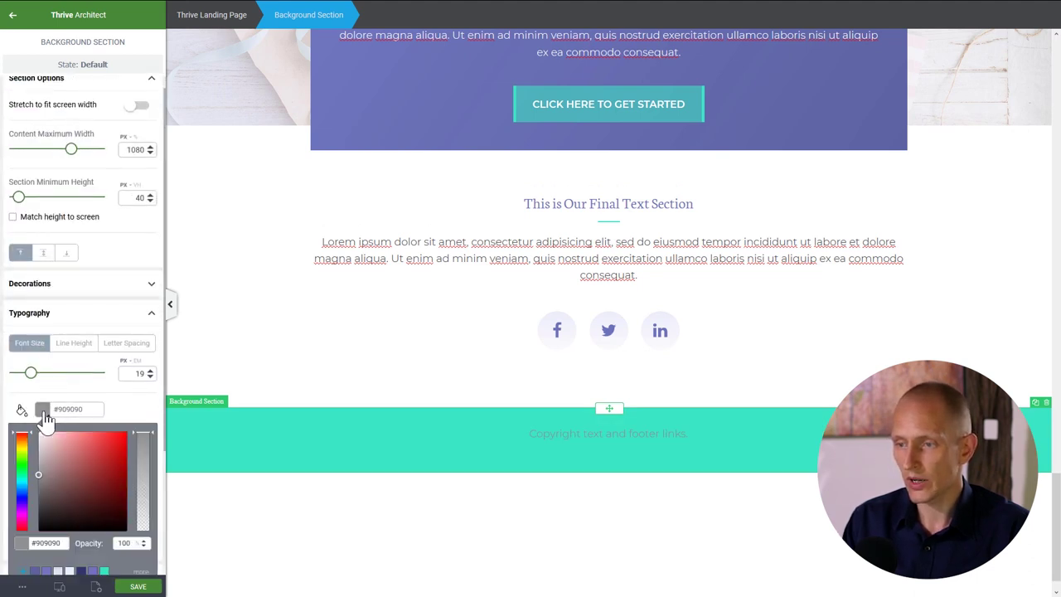
pyautogui.moveTo(51, 390); pyautogui.dragTo(29, 360)
pyautogui.click(124, 549)
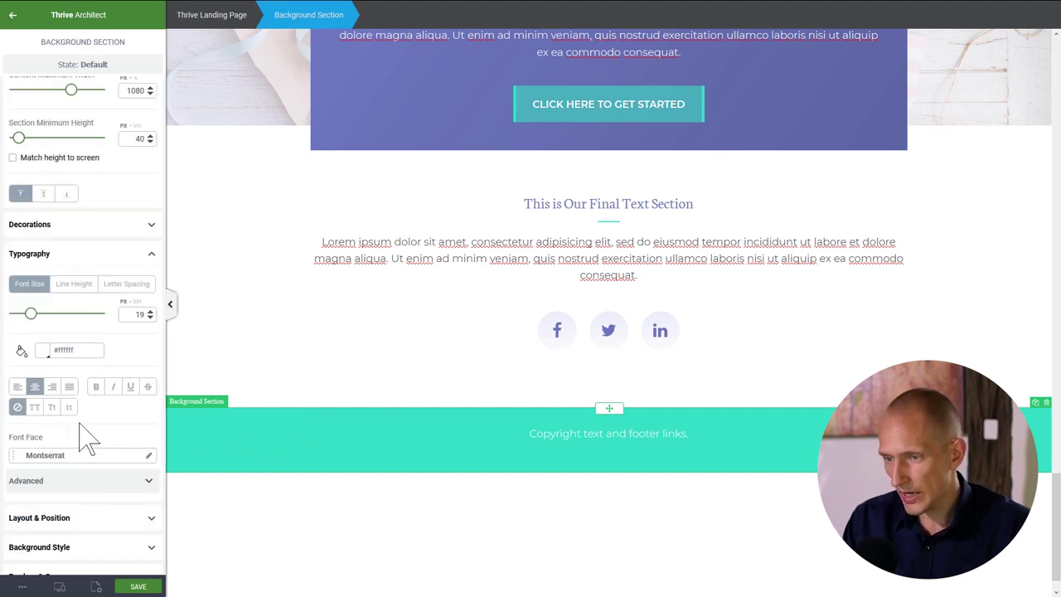
# - Set the footer background section's bottom padding to 0 px and its top padding to 20 px
pyautogui.click(70, 549)
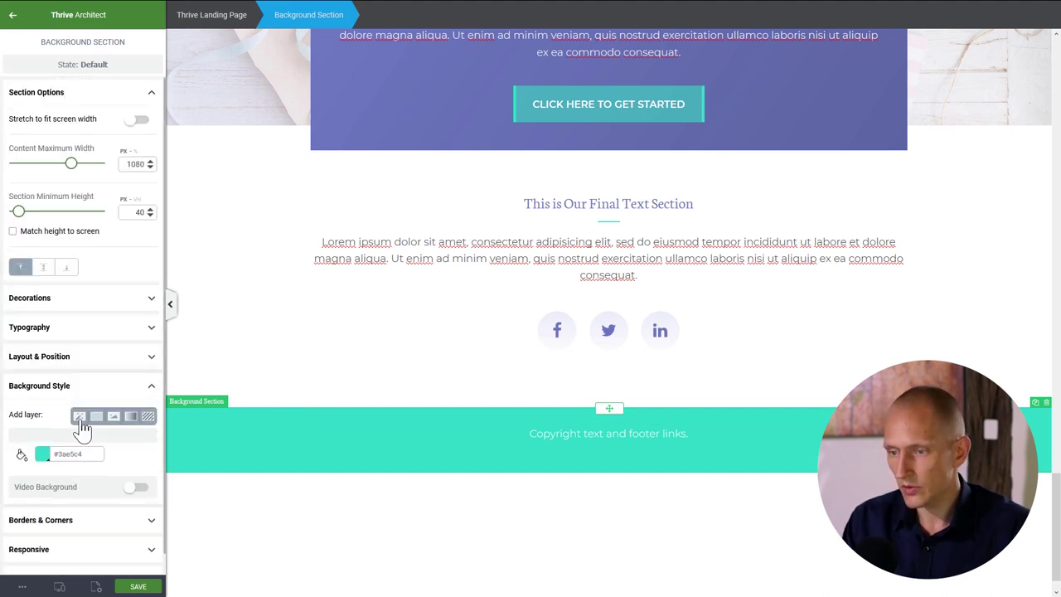
pyautogui.click(63, 358)
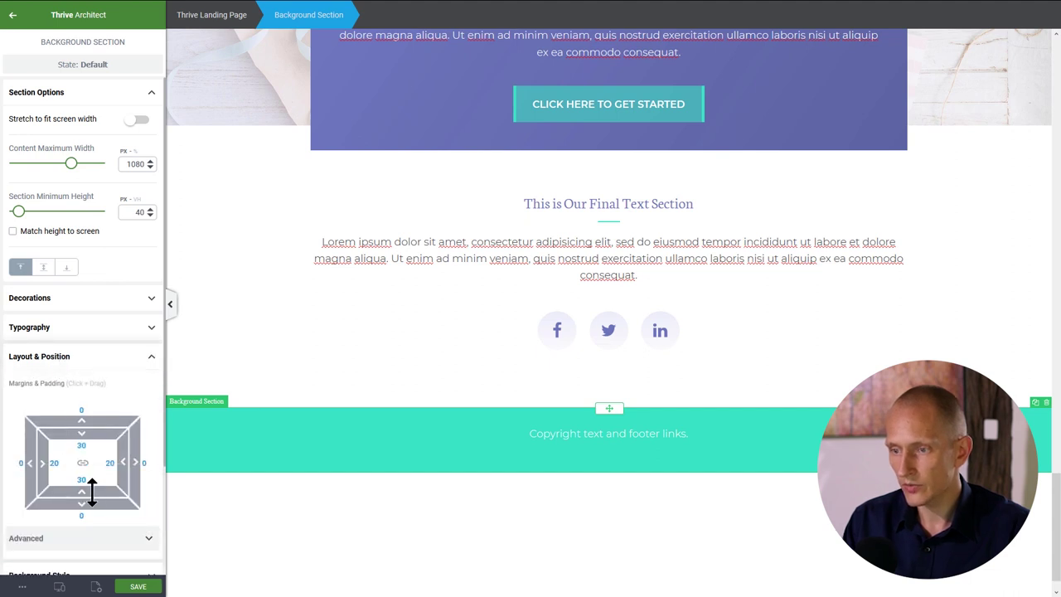
pyautogui.write('0')
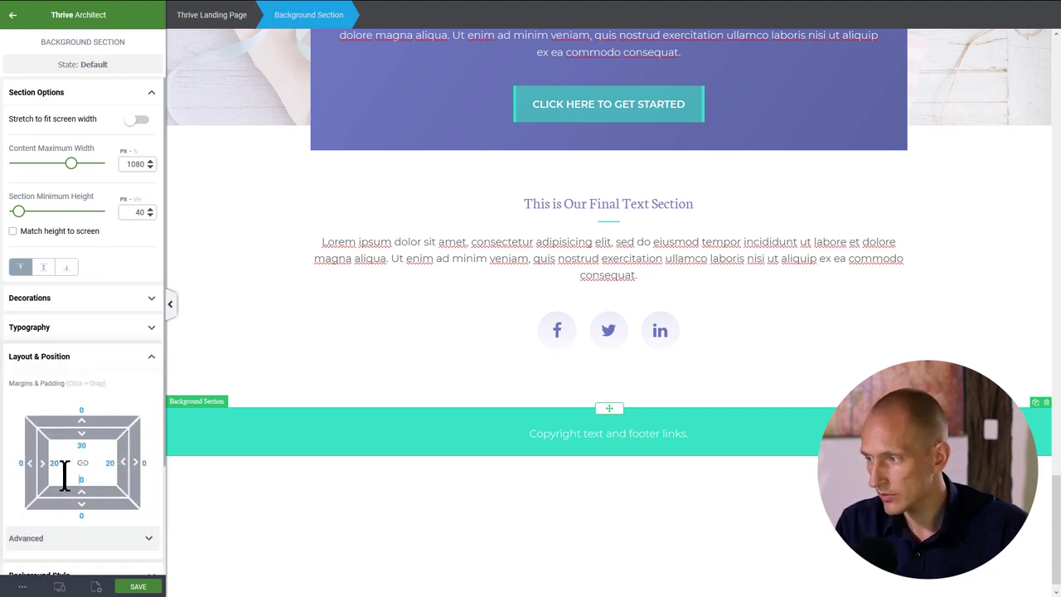
pyautogui.press('BackSpace')
pyautogui.write('10')
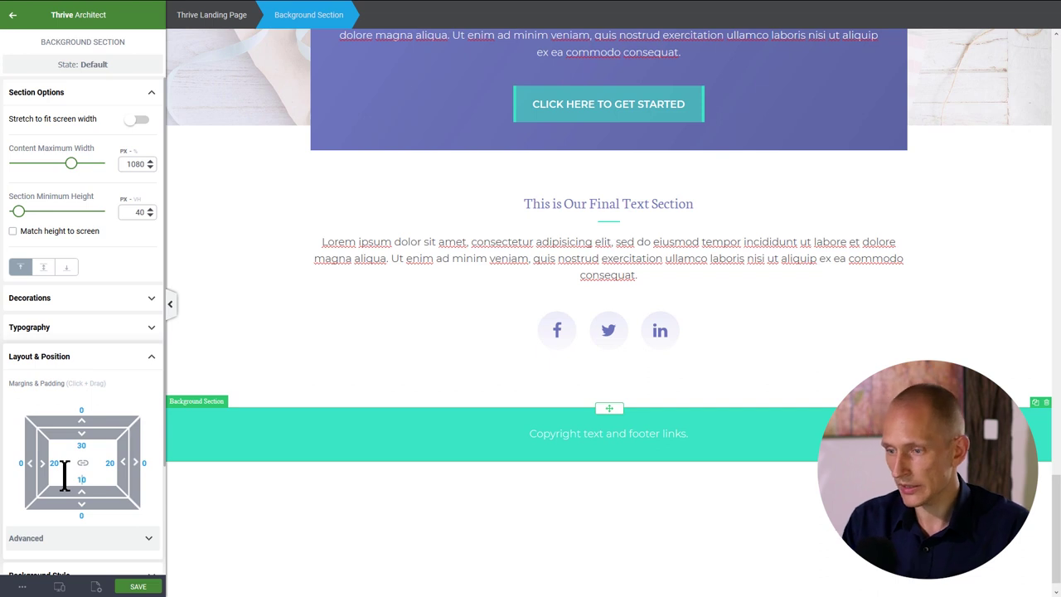
pyautogui.press('BackSpace')
pyautogui.press('BackSpace')
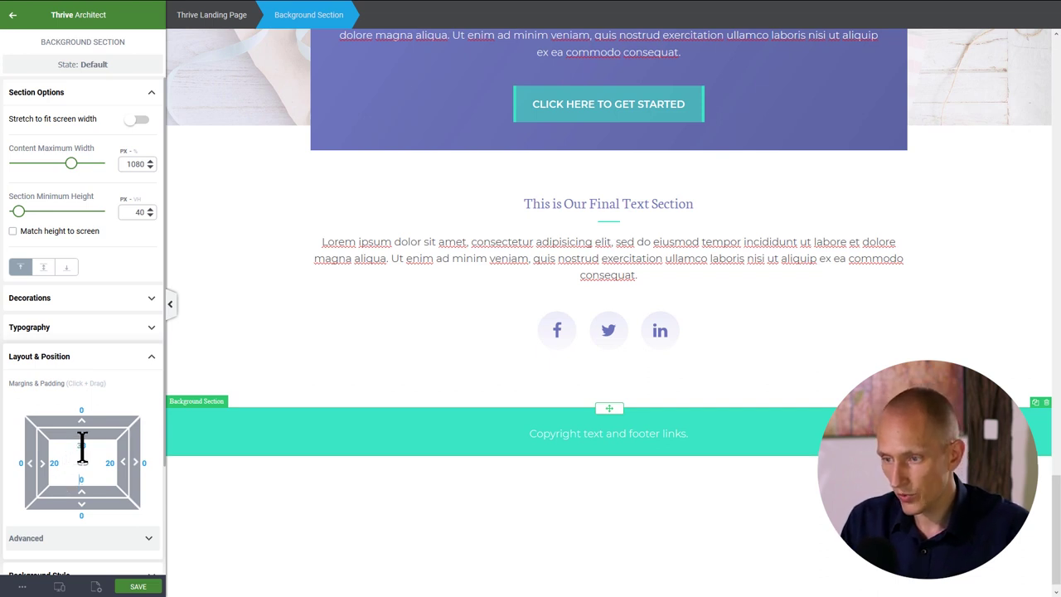
pyautogui.press('BackSpace')
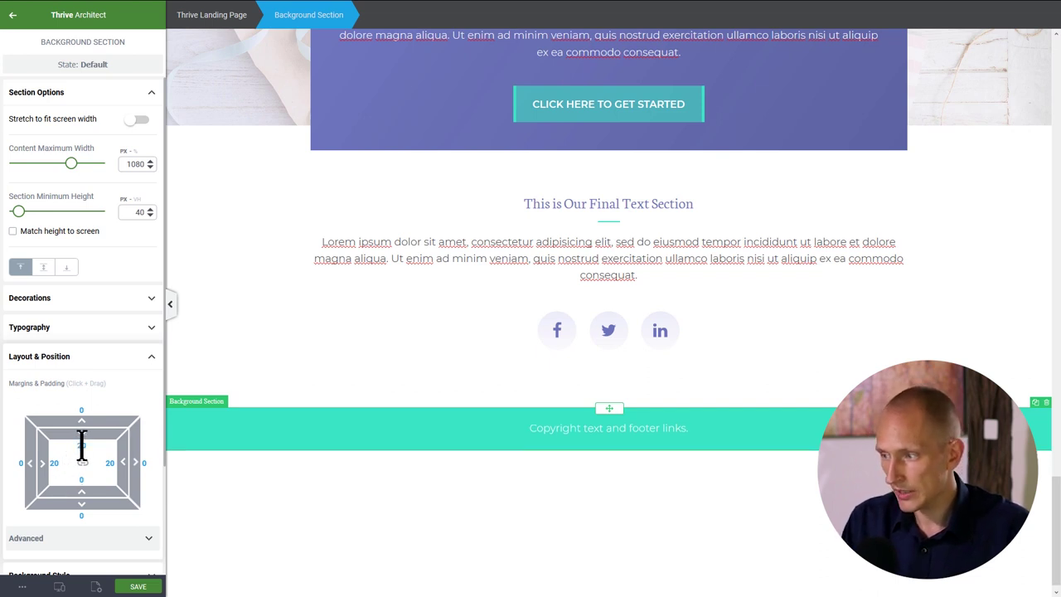
pyautogui.click(609, 501)
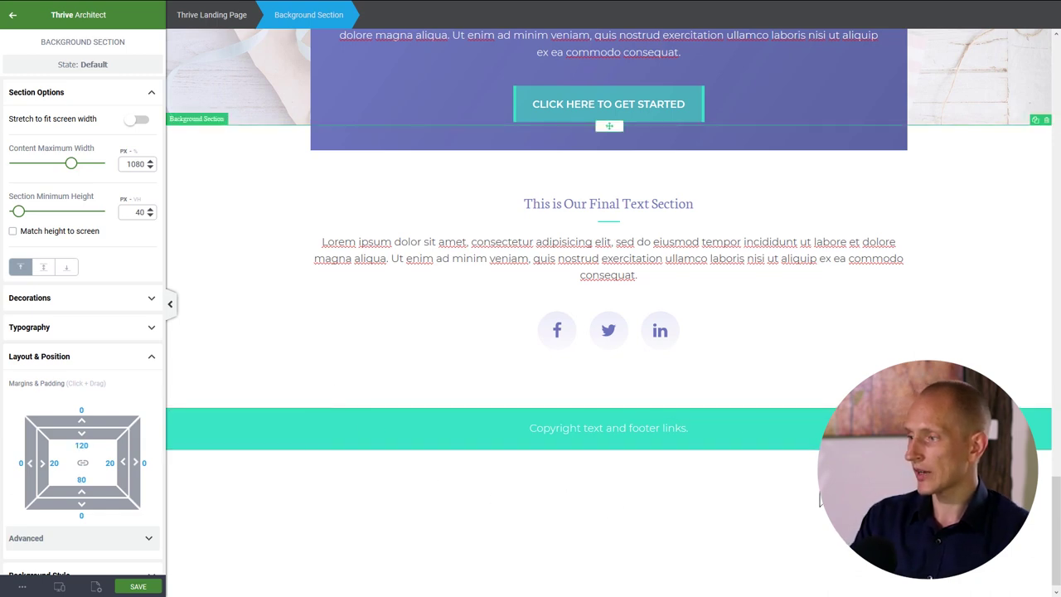
# - Save the landing page and switch the editor to the tablet view
pyautogui.scroll(1, 754, 493)
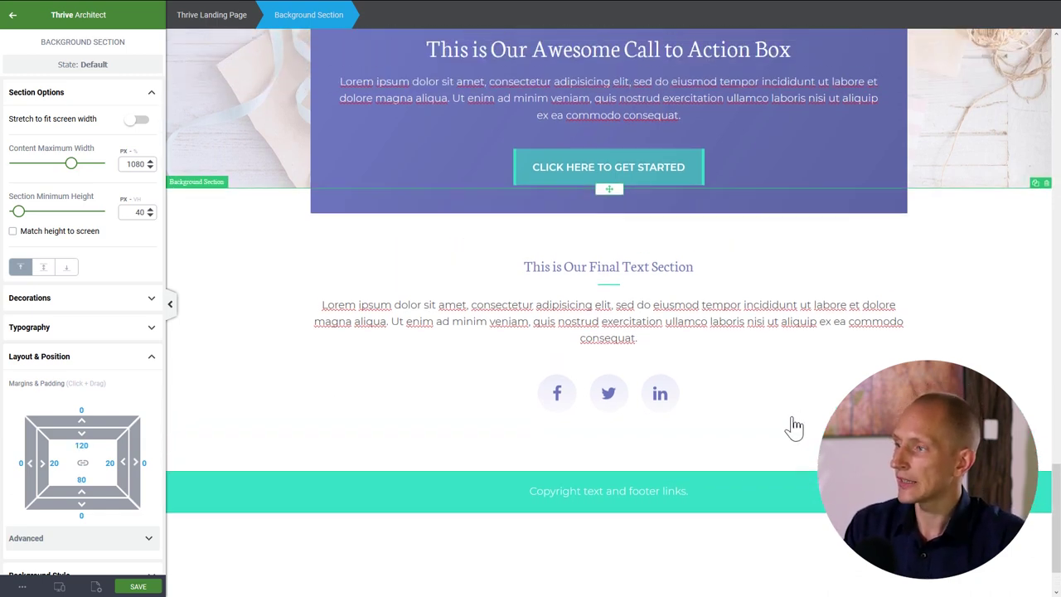
pyautogui.scroll(1, 794, 427)
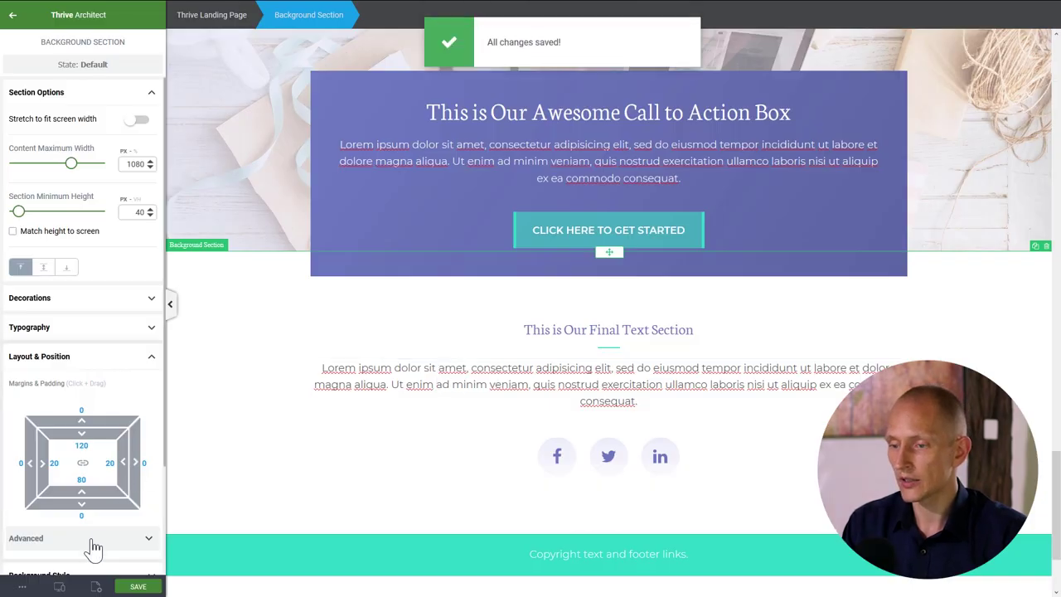
pyautogui.scroll(10, 591, 350)
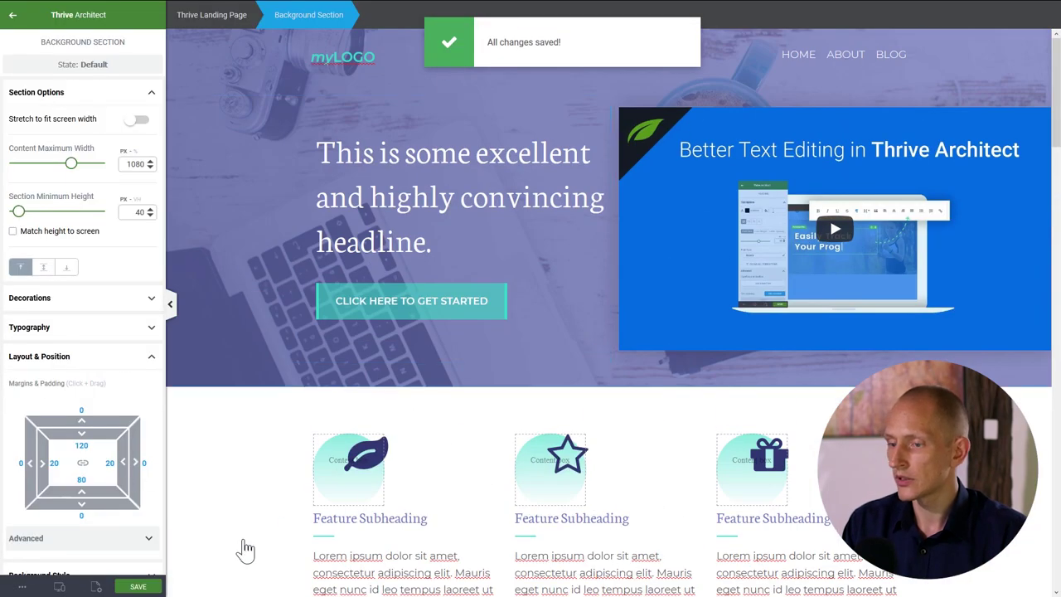
pyautogui.moveTo(59, 586)
pyautogui.click(46, 542)
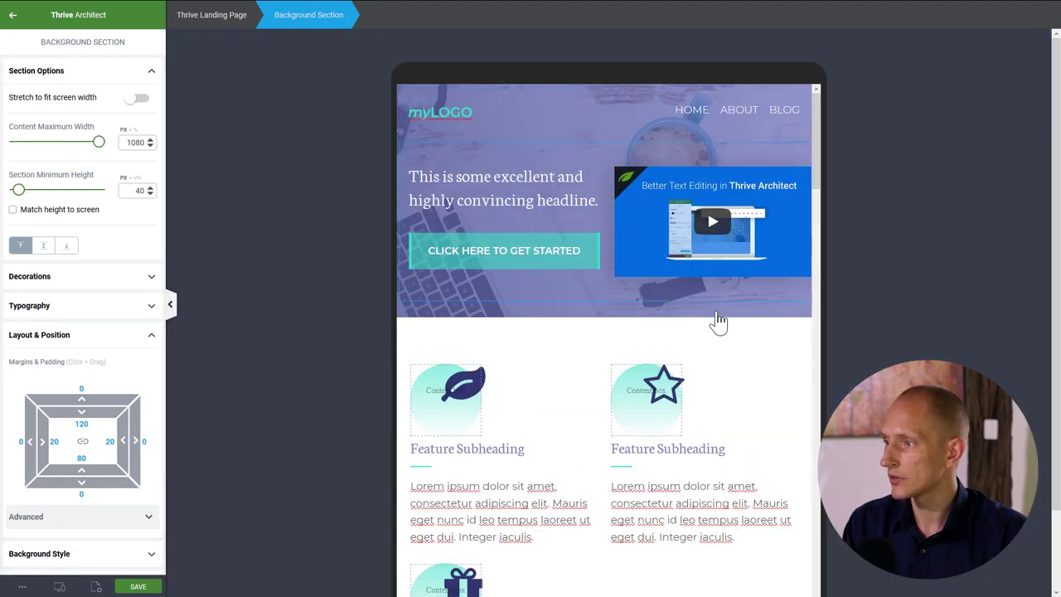
# - Reduce the minimum column width of the three-feature columns element to about 208 px in the tablet view
pyautogui.scroll(-5, 730, 319)
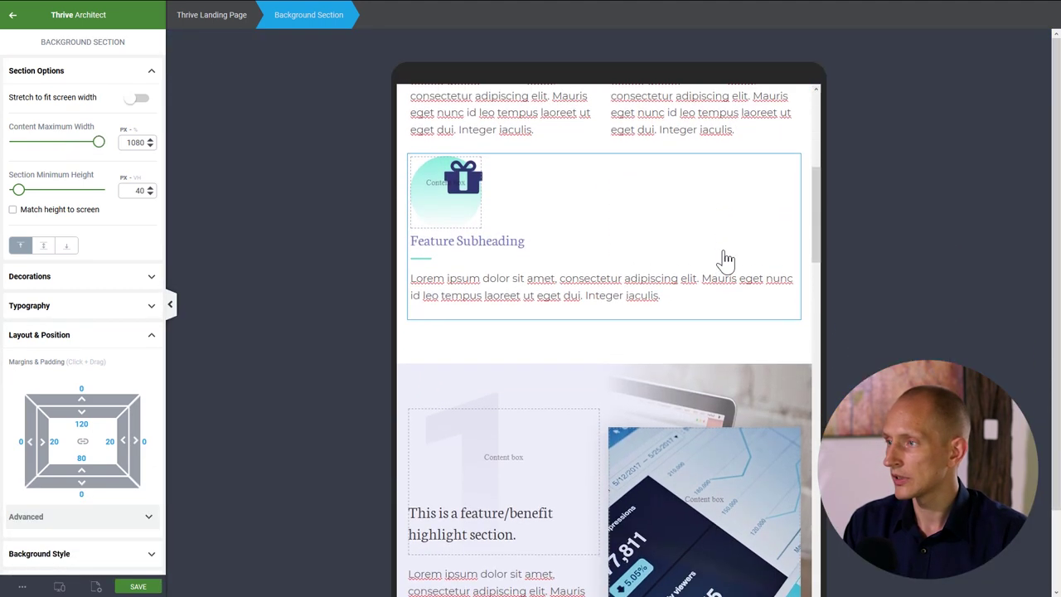
pyautogui.scroll(3, 725, 259)
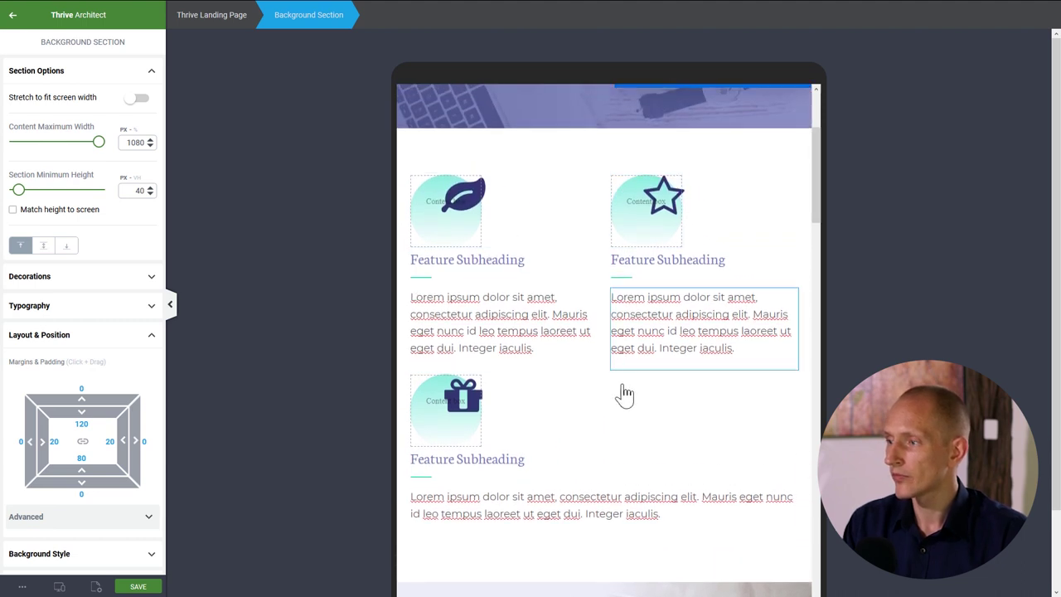
pyautogui.click(510, 195)
pyautogui.click(387, 18)
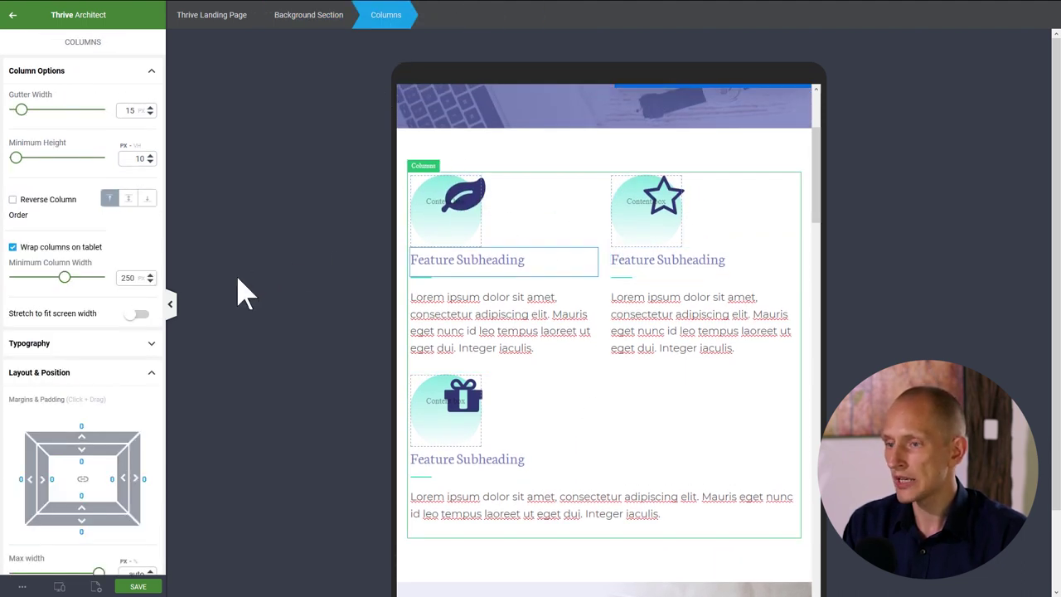
pyautogui.moveTo(64, 284); pyautogui.dragTo(58, 286)
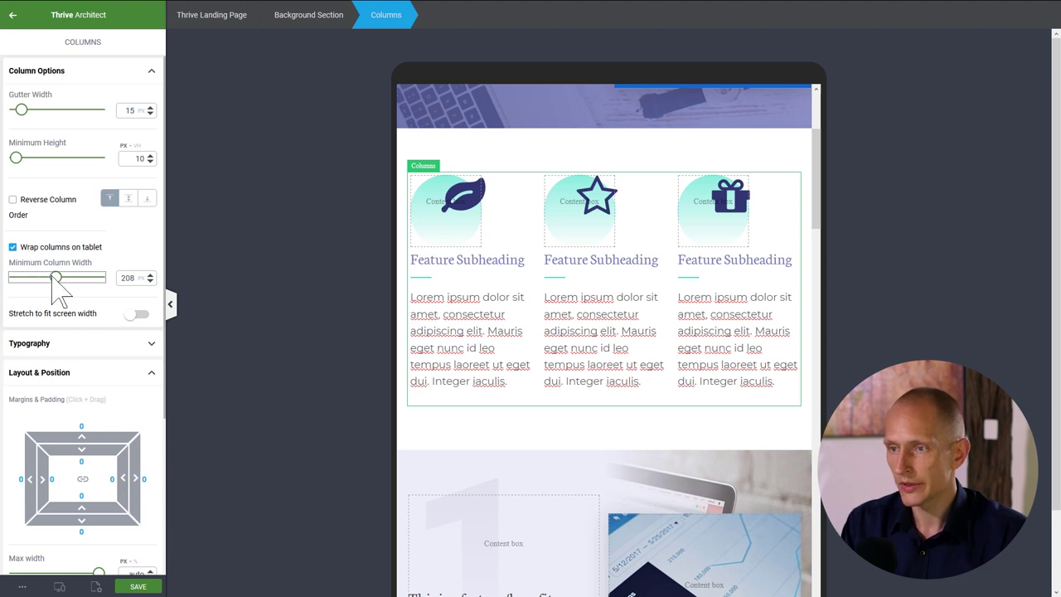
# - Try minimum column widths of 420 and 227 px on the feature columns and turn off their wrapping on tablet
pyautogui.click(13, 247)
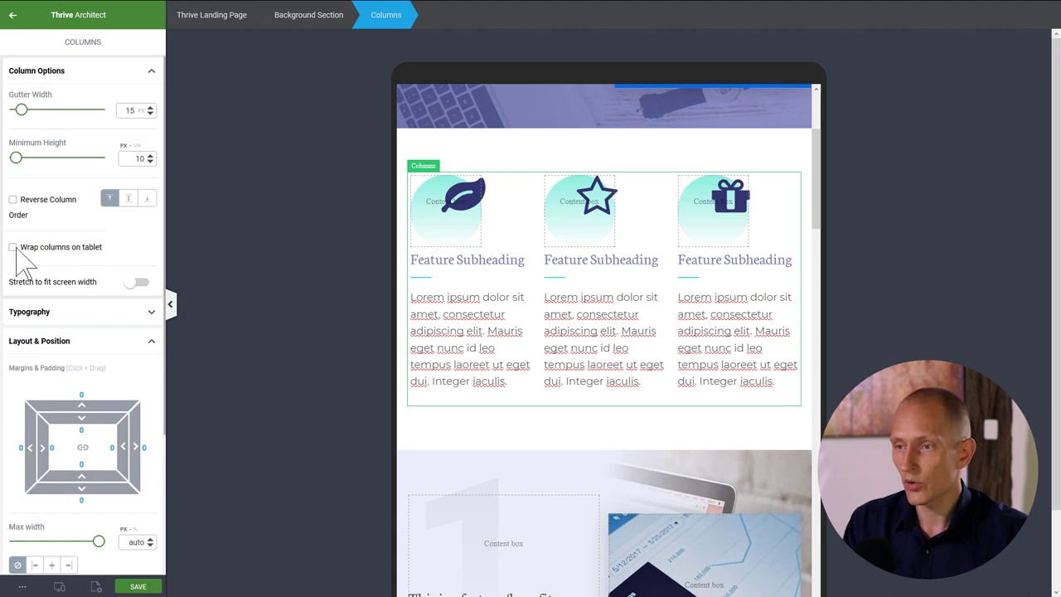
pyautogui.click(13, 248)
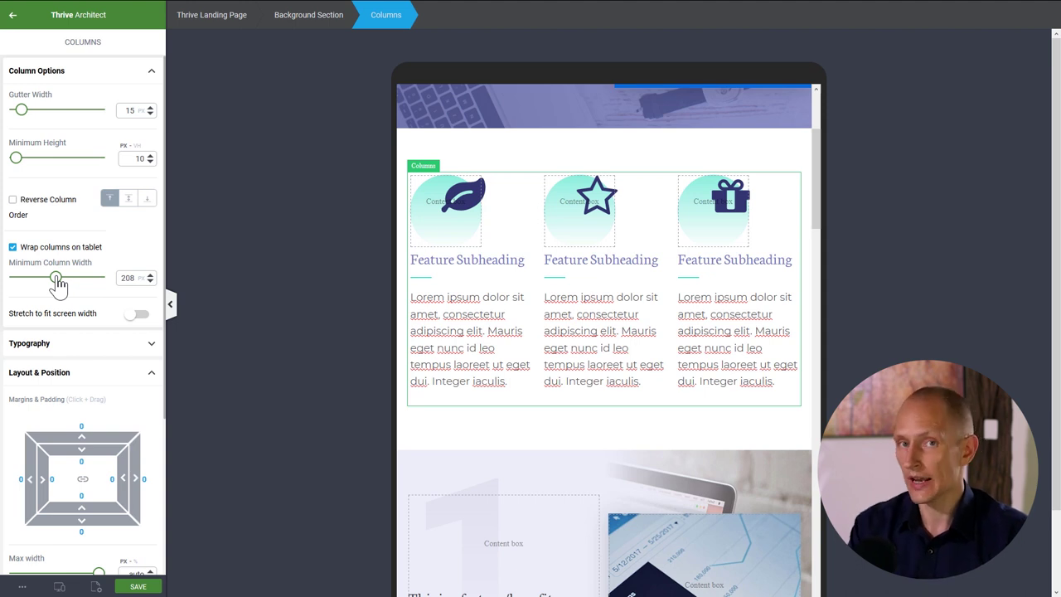
pyautogui.moveTo(54, 277); pyautogui.dragTo(94, 278)
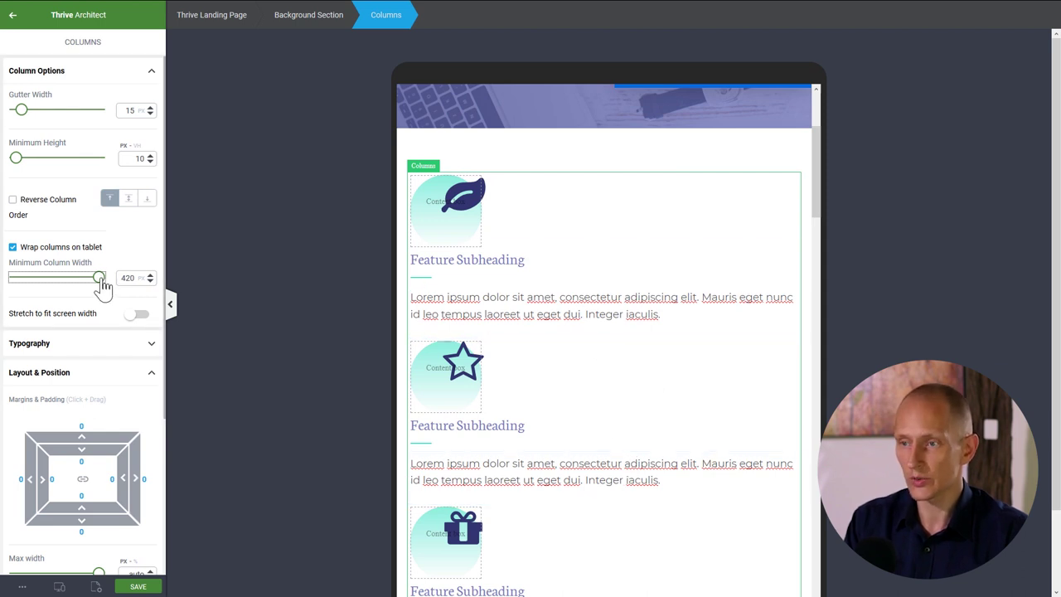
pyautogui.moveTo(99, 277); pyautogui.dragTo(60, 278)
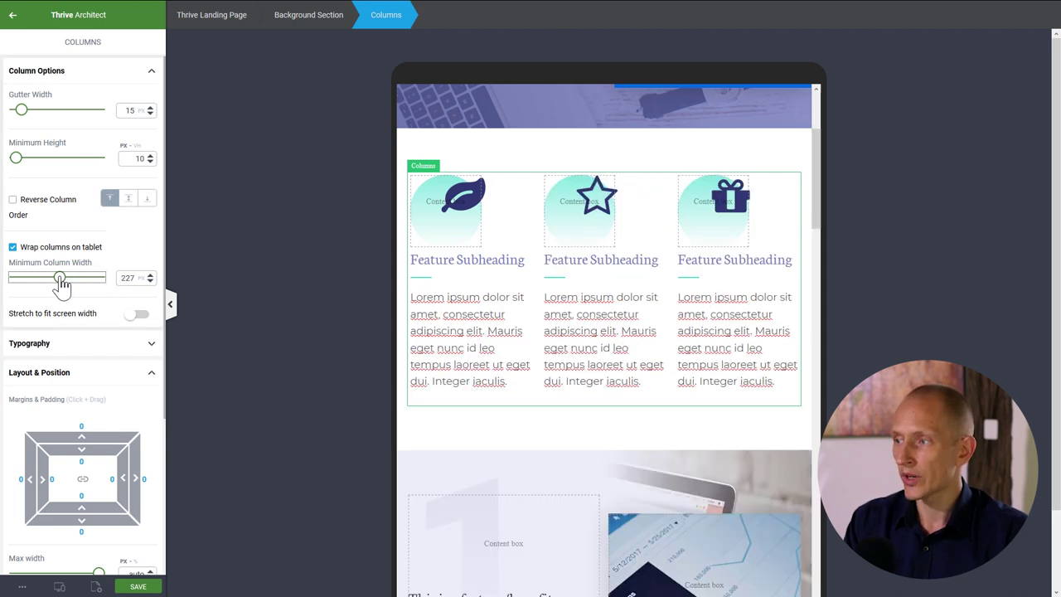
pyautogui.click(13, 247)
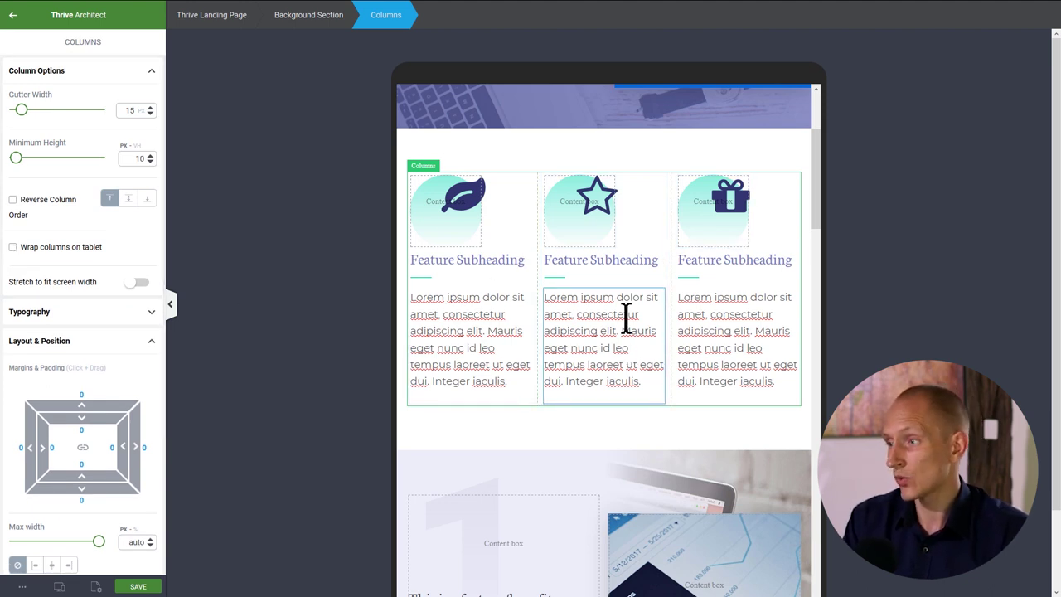
# - Turn off column wrapping on tablet for the social icons' columns element in the final text section
pyautogui.scroll(-2, 608, 377)
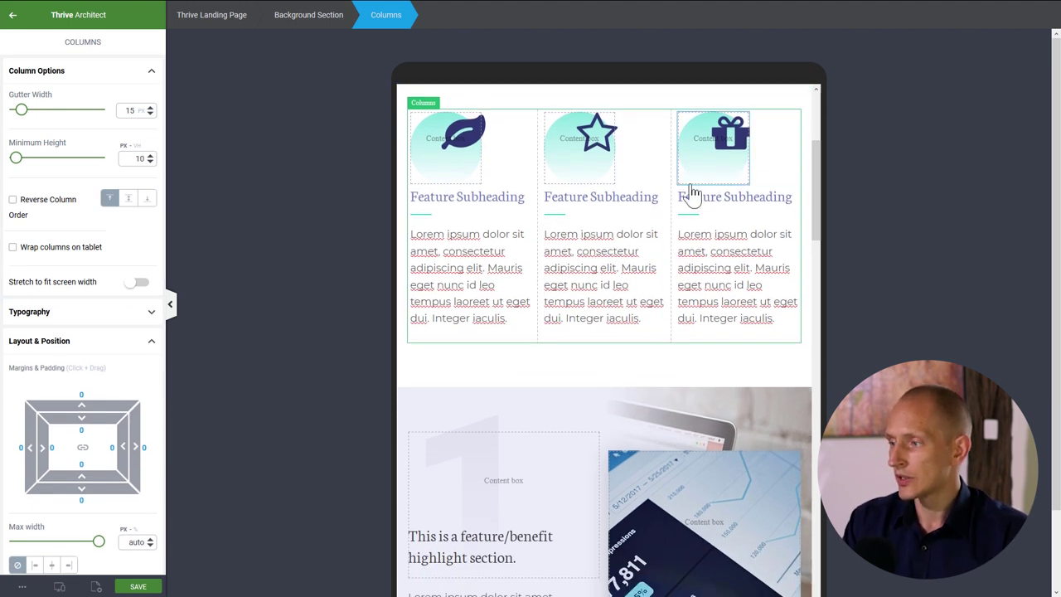
pyautogui.scroll(-10, 649, 288)
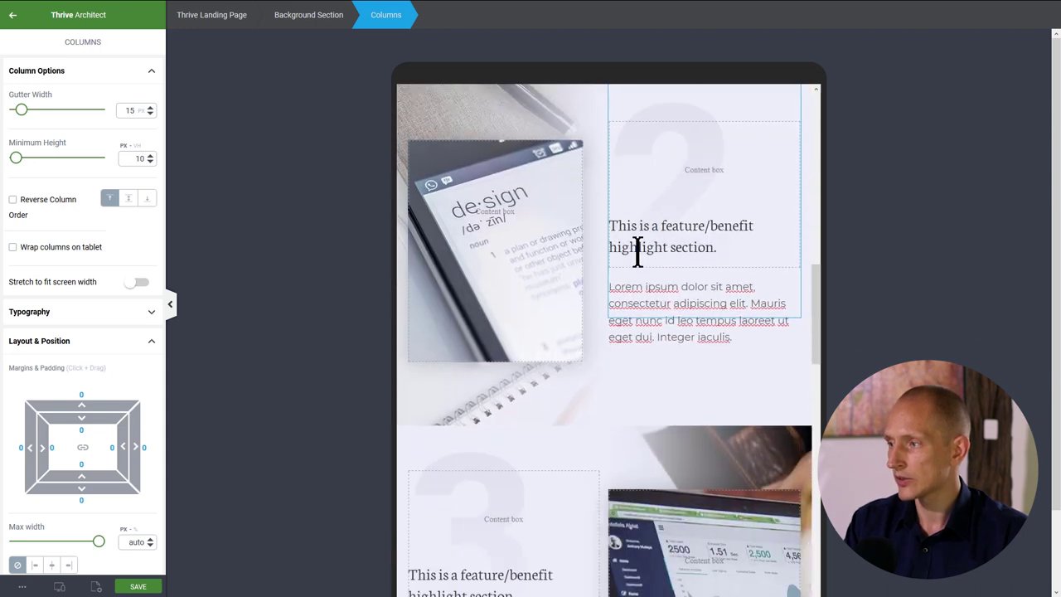
pyautogui.scroll(-10, 638, 260)
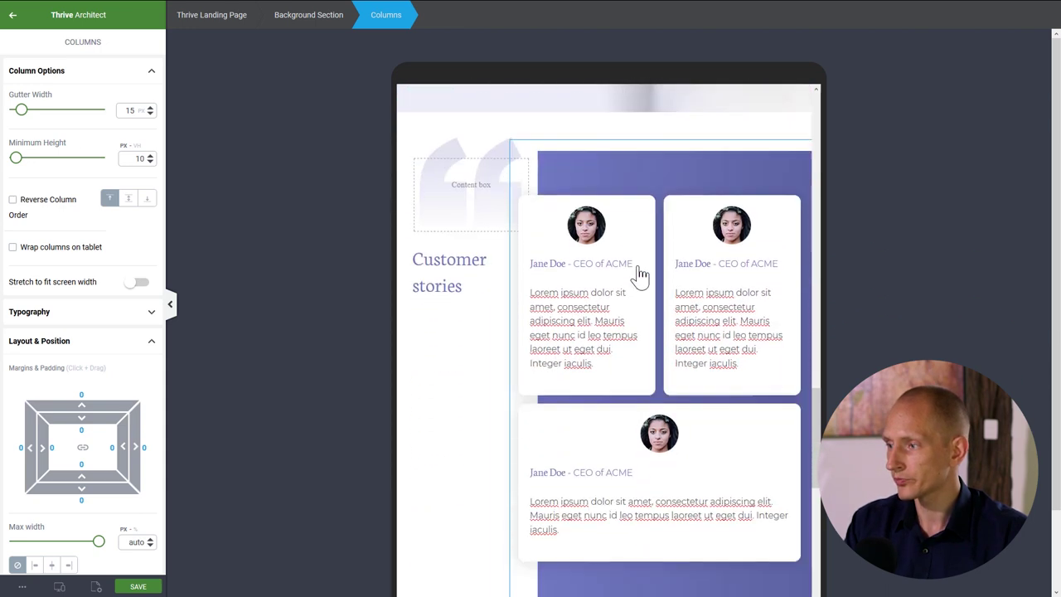
pyautogui.scroll(2, 642, 274)
pyautogui.scroll(-5, 628, 308)
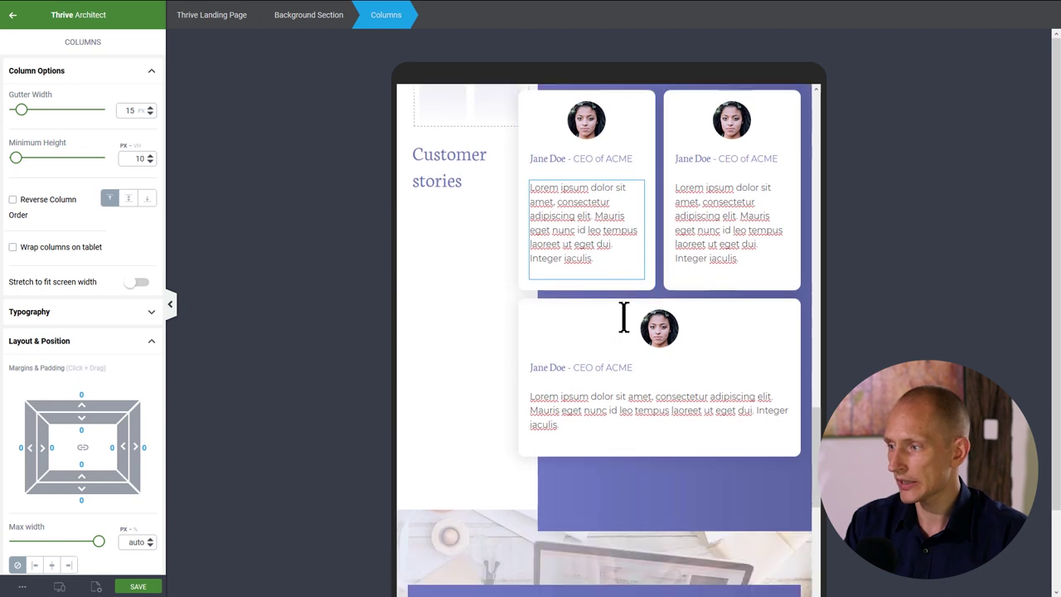
pyautogui.scroll(-3, 624, 316)
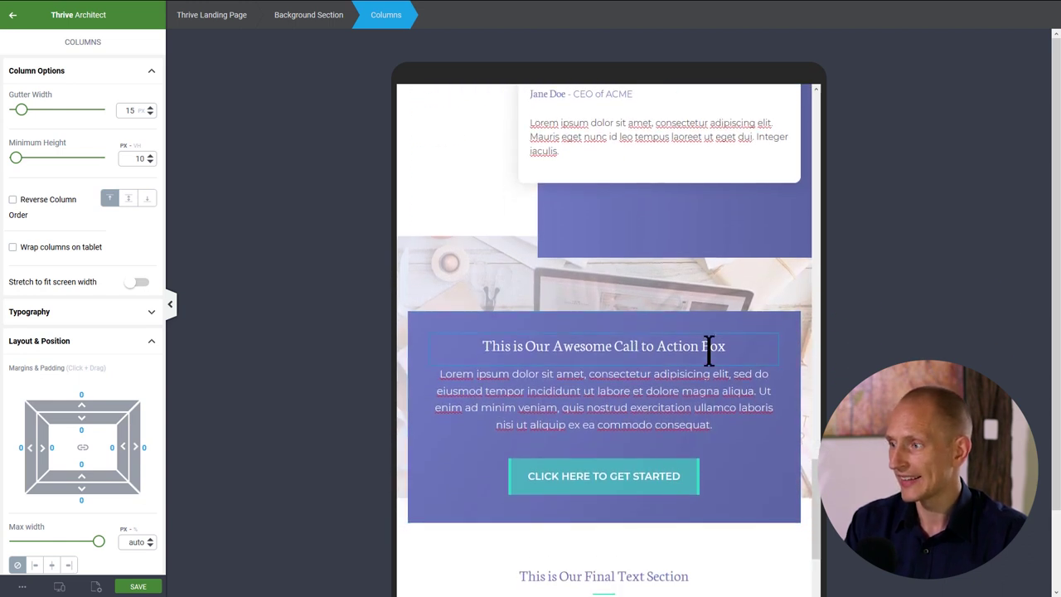
pyautogui.scroll(-10, 709, 348)
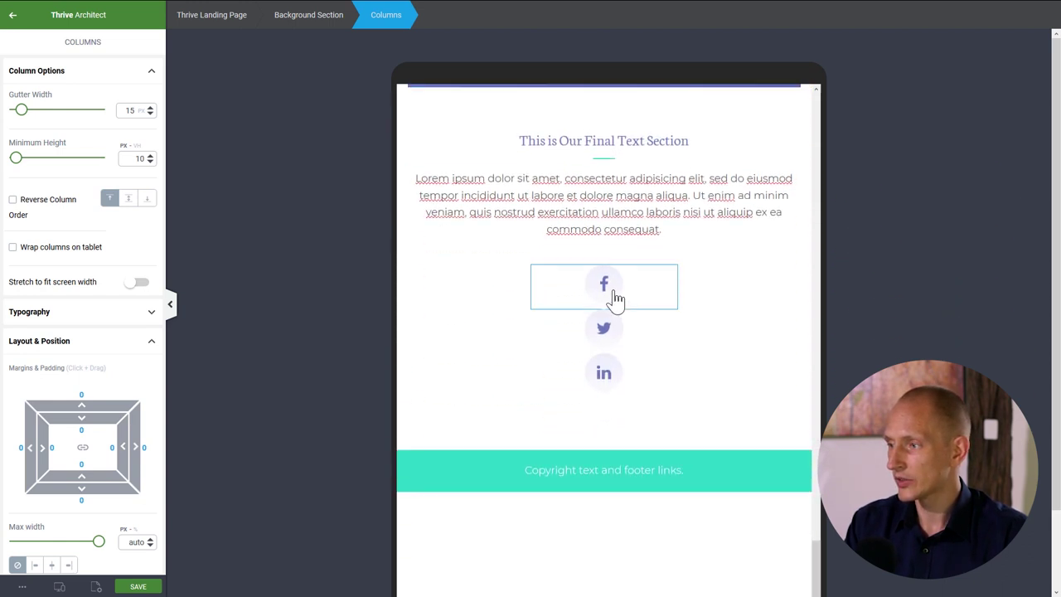
pyautogui.click(580, 306)
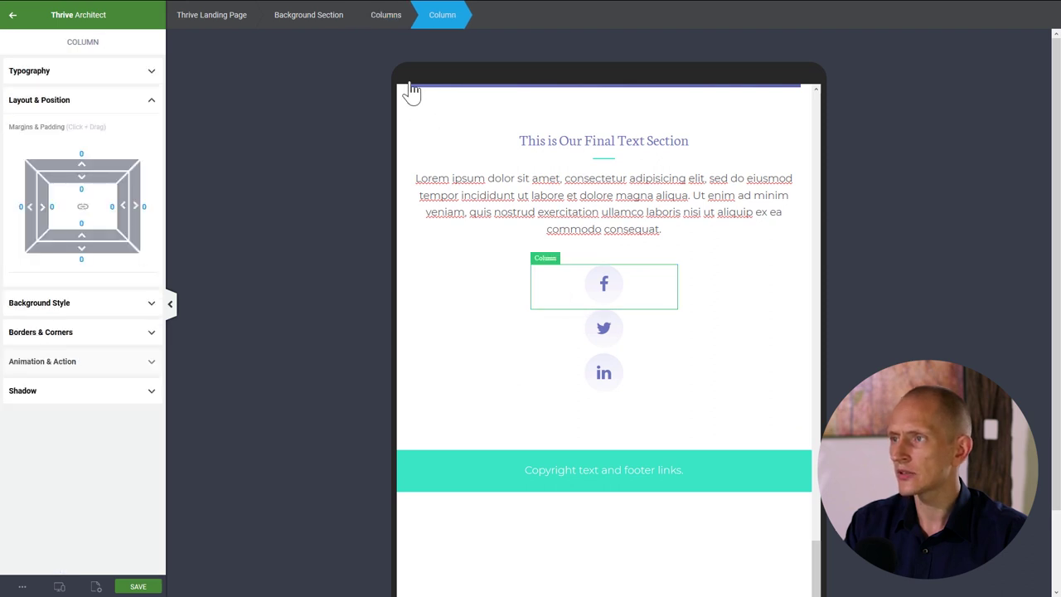
pyautogui.click(387, 25)
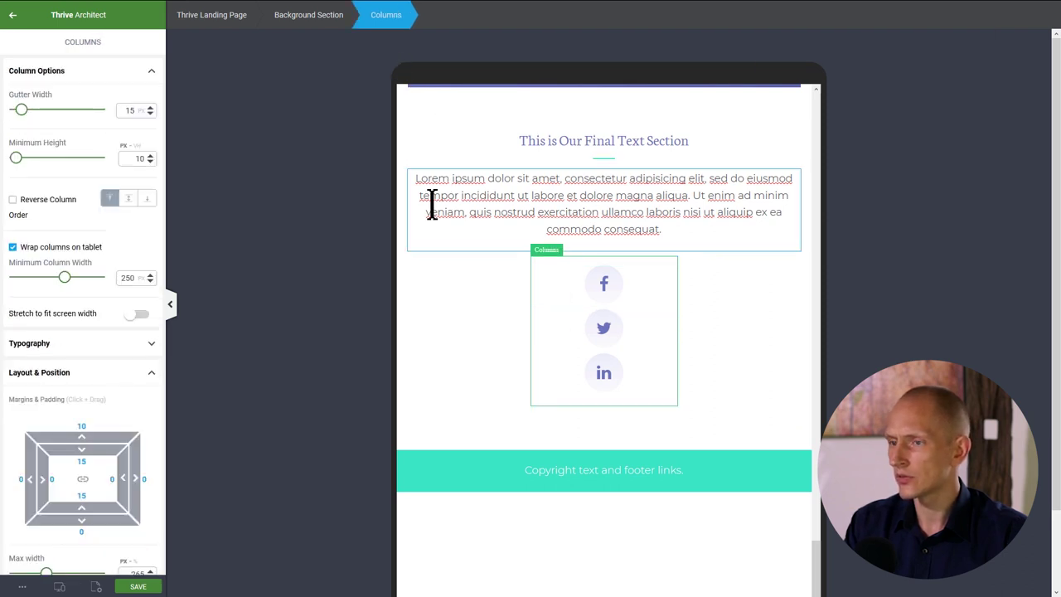
pyautogui.click(12, 247)
pyautogui.click(762, 430)
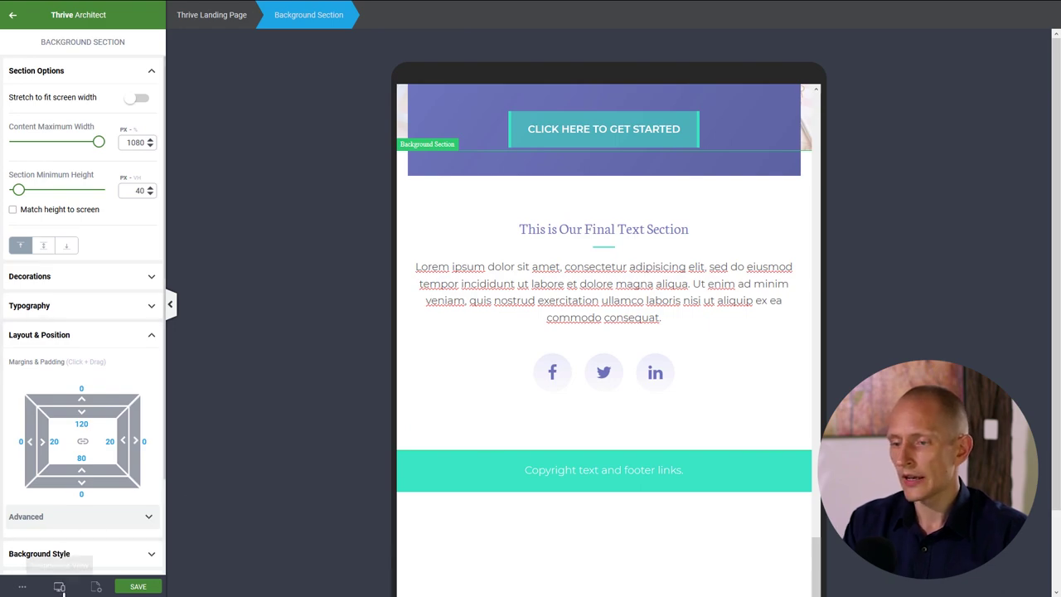
# - Switch to the mobile view and examine the layout of every section from the header to the footer
pyautogui.scroll(15, 606, 334)
pyautogui.scroll(8, 612, 323)
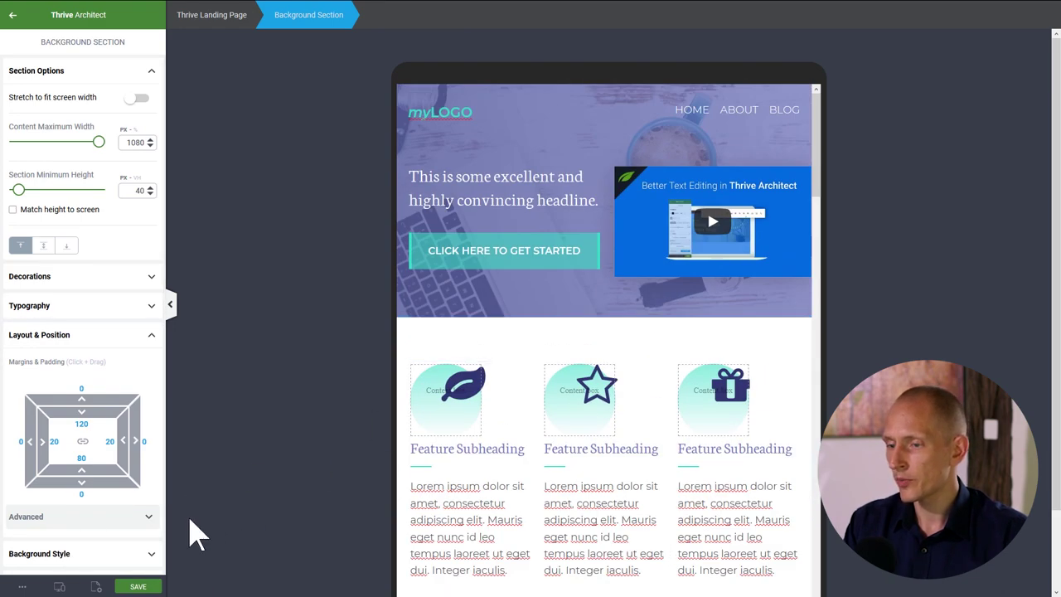
pyautogui.click(59, 586)
pyautogui.click(42, 561)
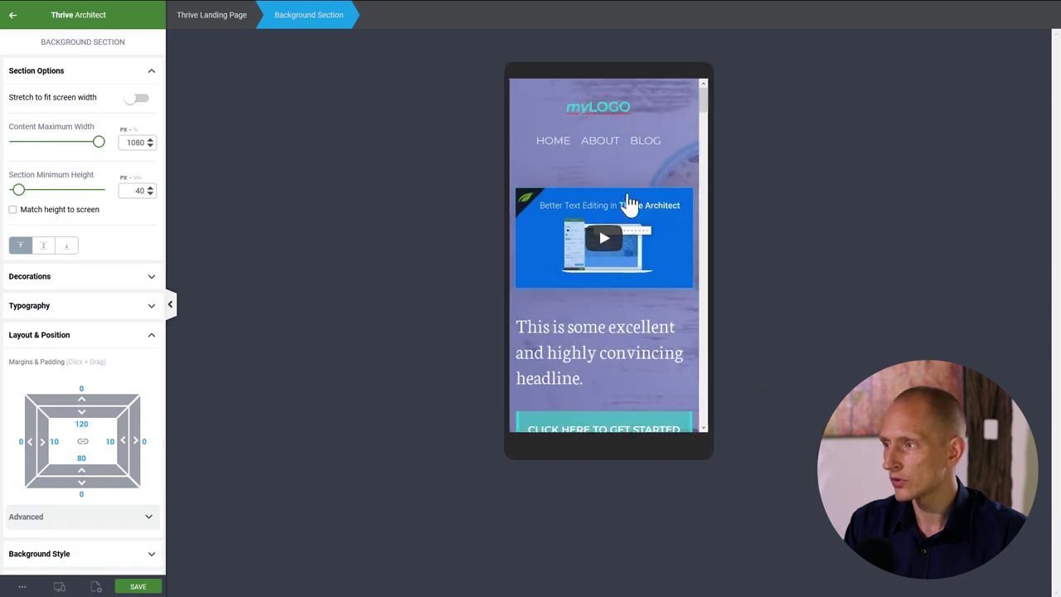
pyautogui.scroll(-6, 657, 240)
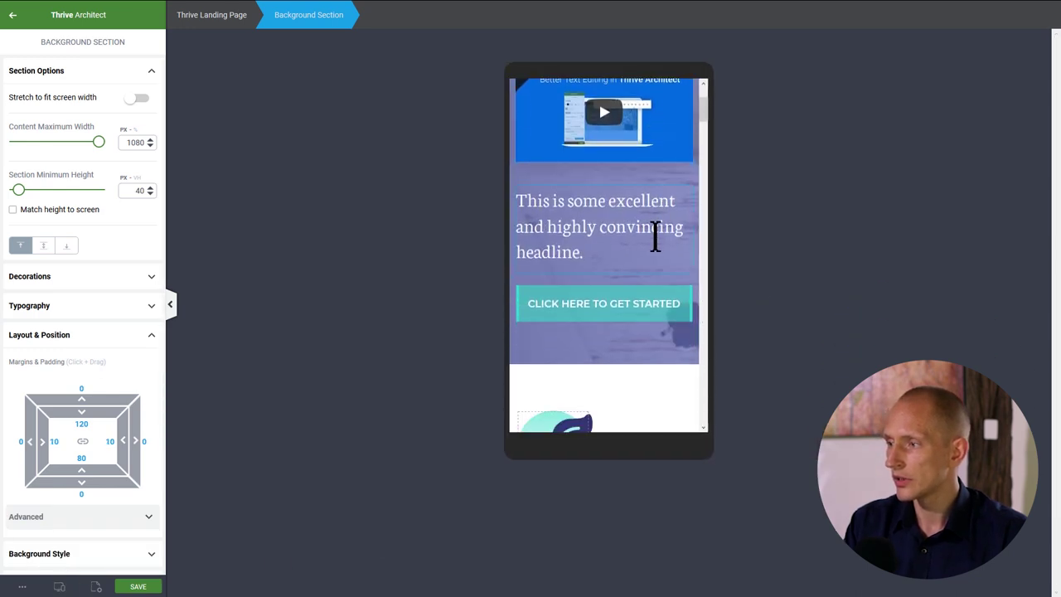
pyautogui.scroll(-10, 655, 232)
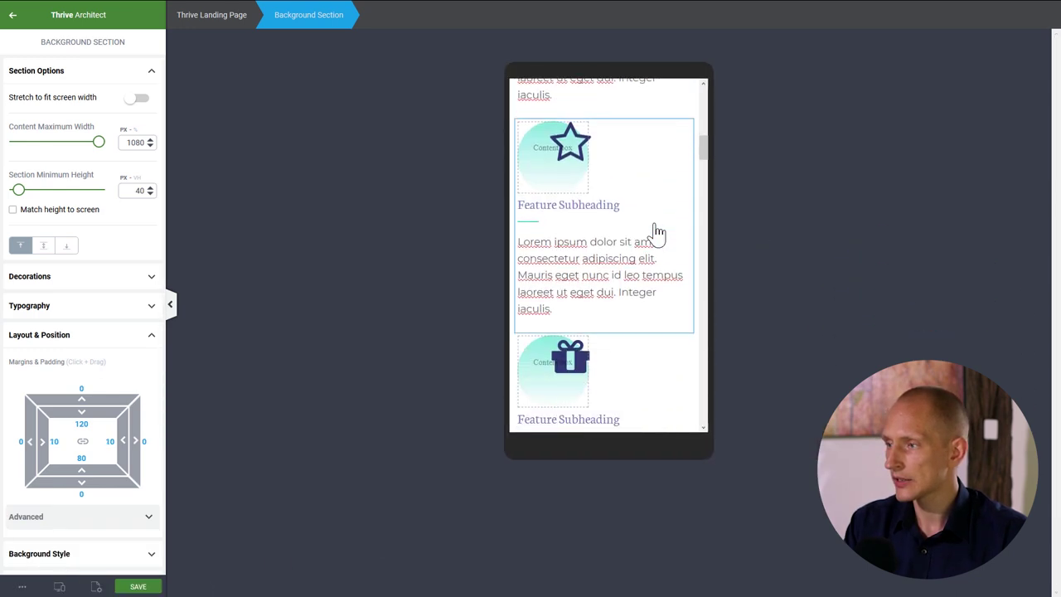
pyautogui.scroll(-10, 655, 222)
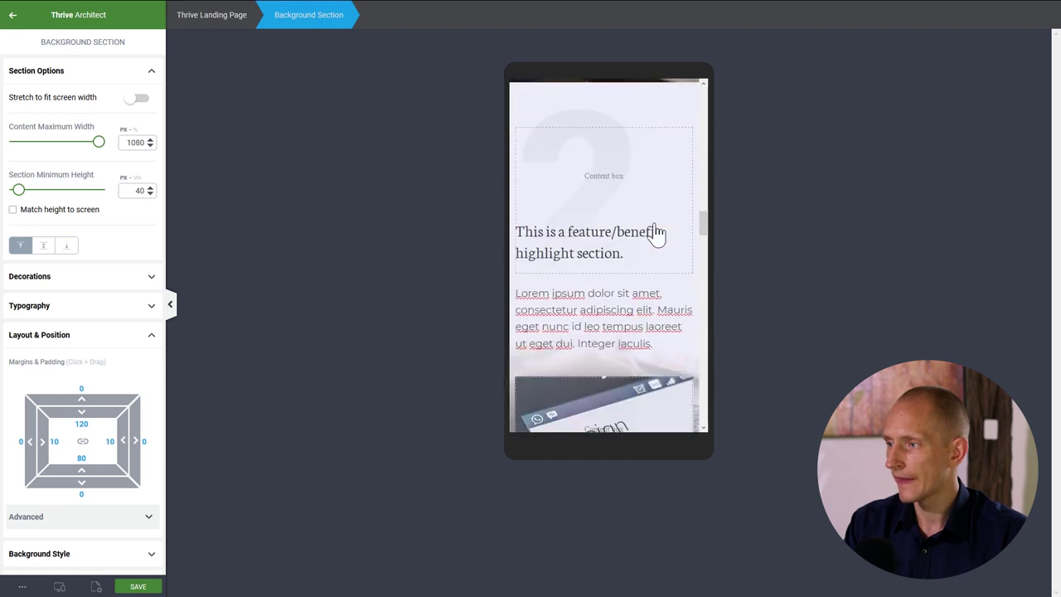
pyautogui.scroll(-10, 654, 222)
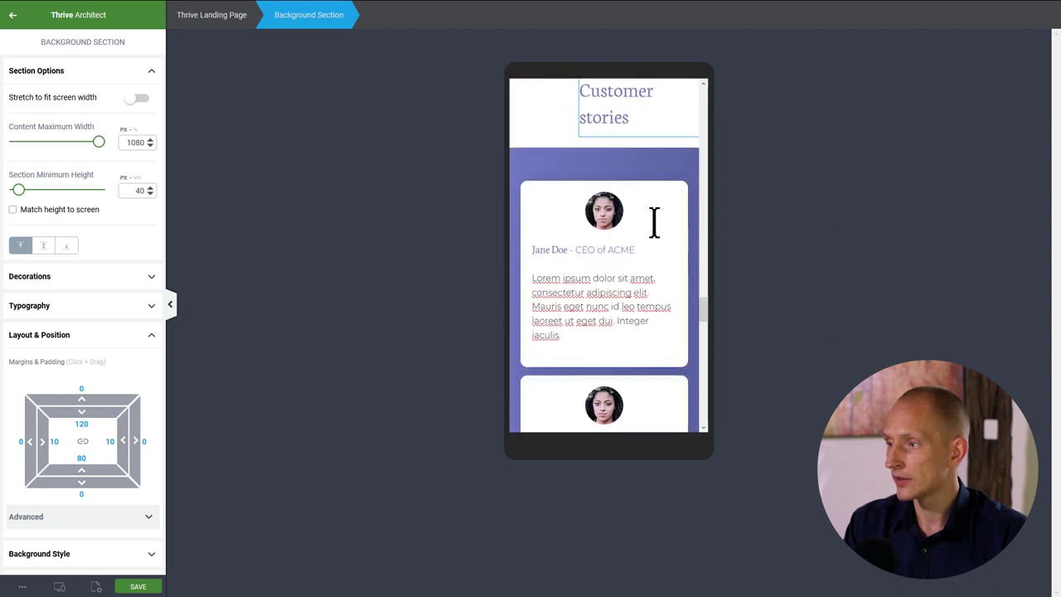
pyautogui.scroll(-8, 654, 222)
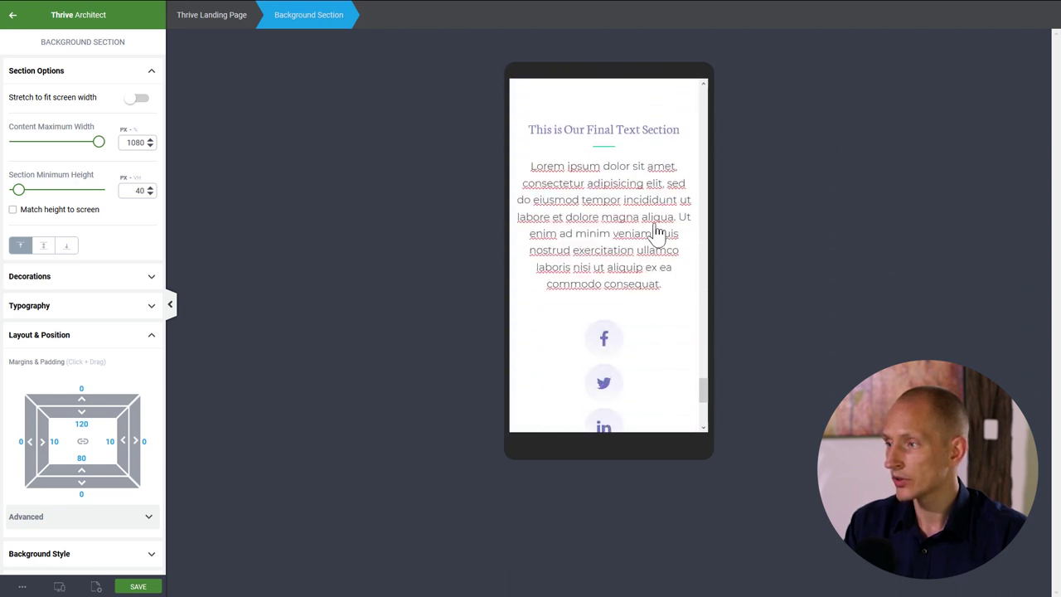
pyautogui.scroll(-2, 636, 306)
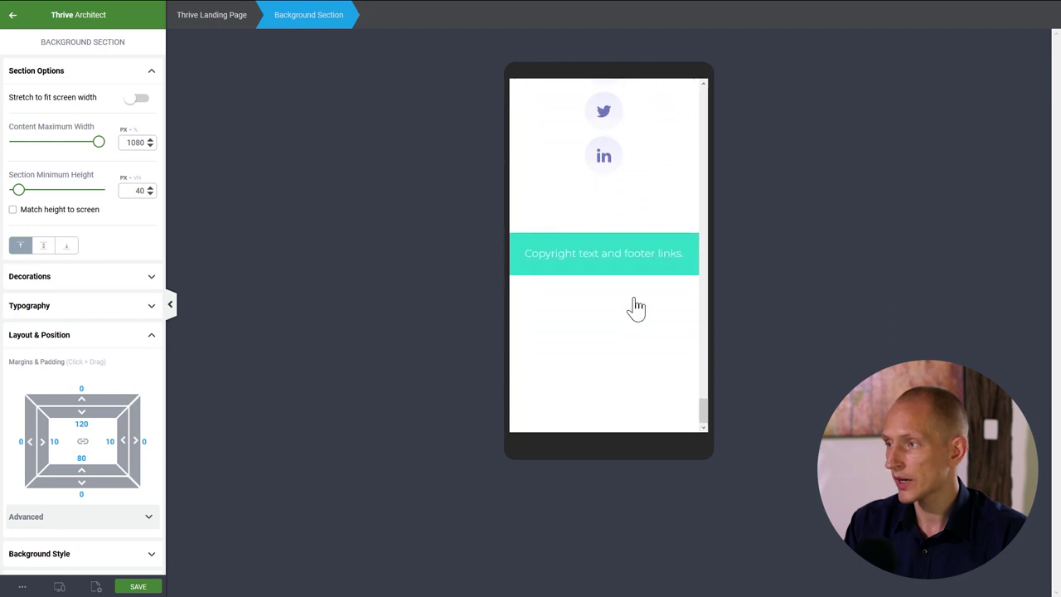
pyautogui.scroll(6, 636, 307)
pyautogui.scroll(15, 636, 306)
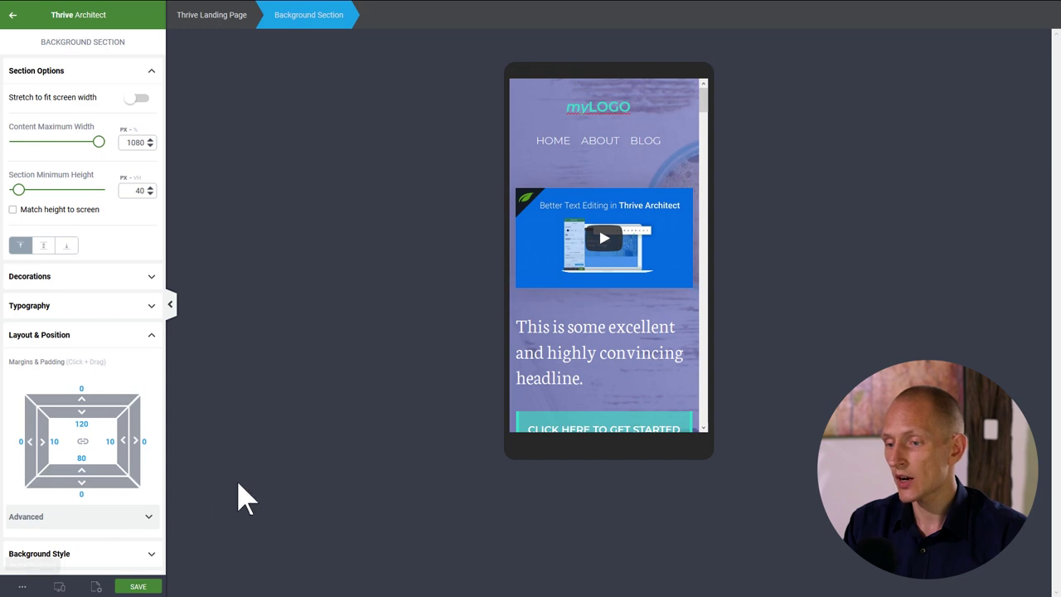
# - Return the editor to the desktop view at the header section
pyautogui.click(62, 583)
pyautogui.click(45, 520)
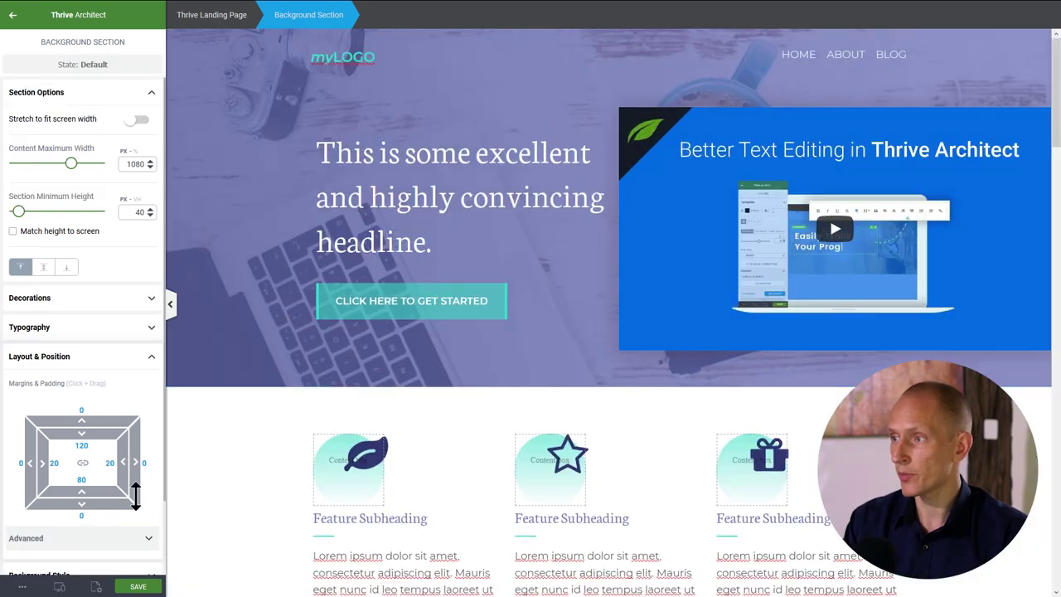
pyautogui.scroll(-1, 246, 438)
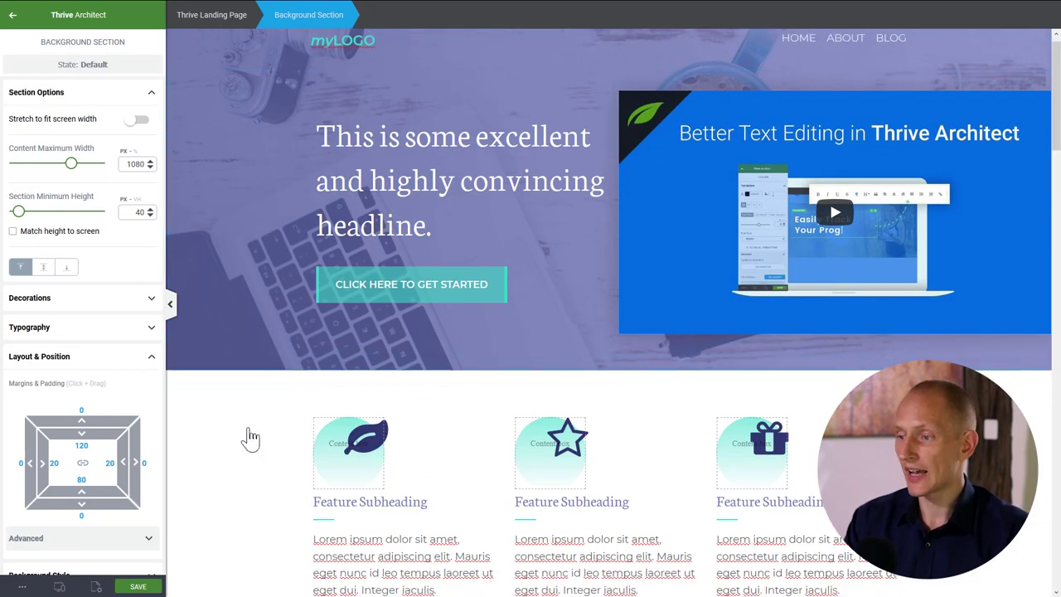